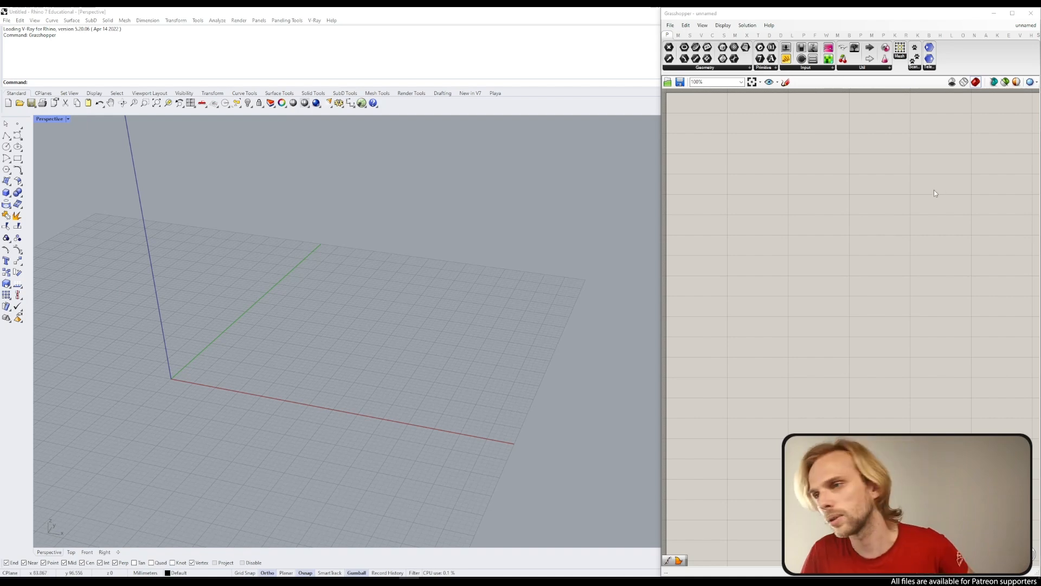
Step: Widen the Grasshopper window so that it shares the screen about equally with the Rhino viewport
mouse_move(297, 239)
right_mouse_down()
mouse_move(334, 267)
mouse_move(330, 278)
mouse_move(282, 242)
right_mouse_up()
scroll(330, 279, "down", 6)
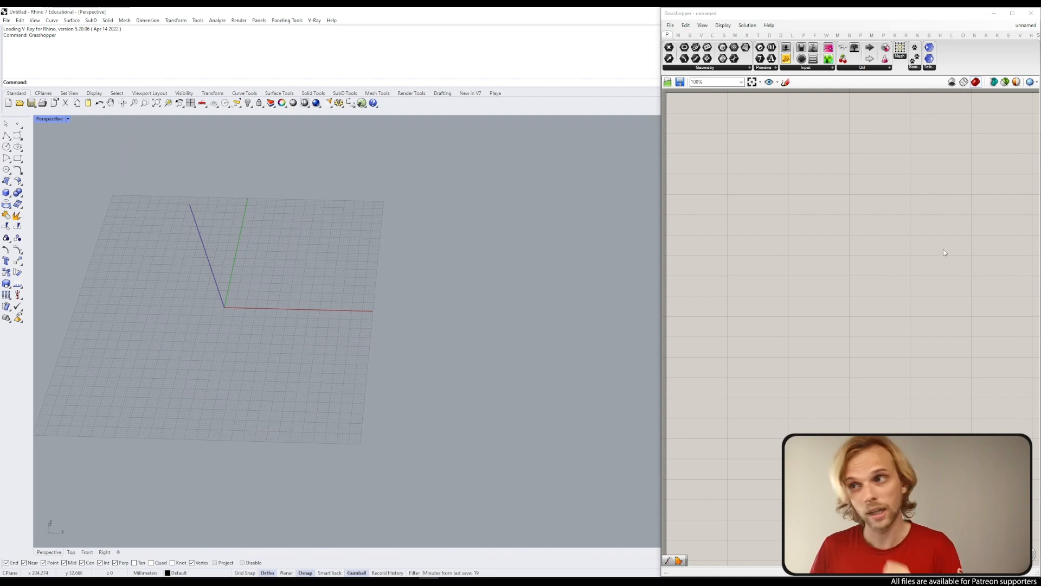
scroll(916, 232, "down", 4)
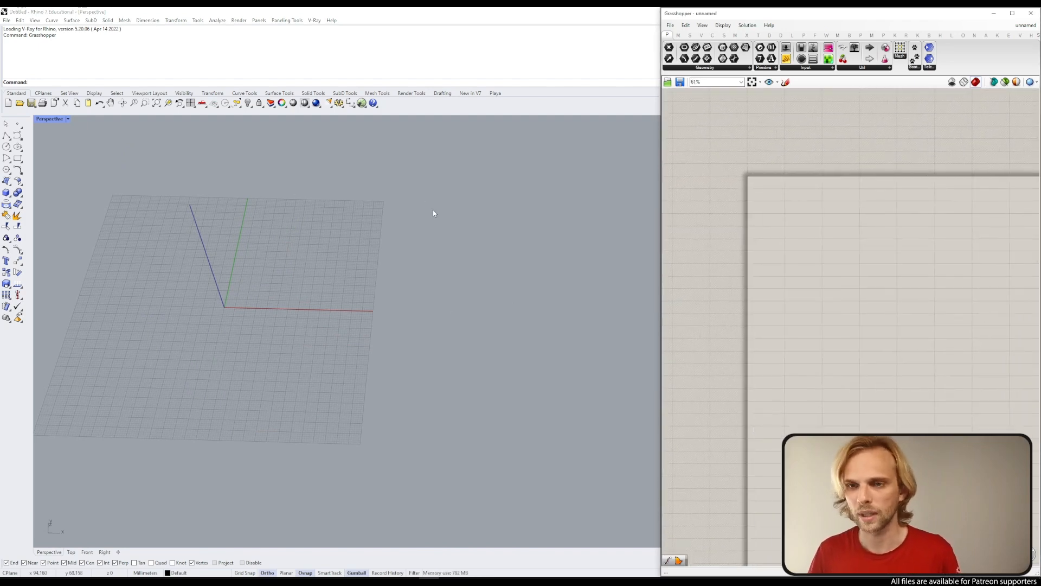
left_click_drag(661, 190, 497, 217)
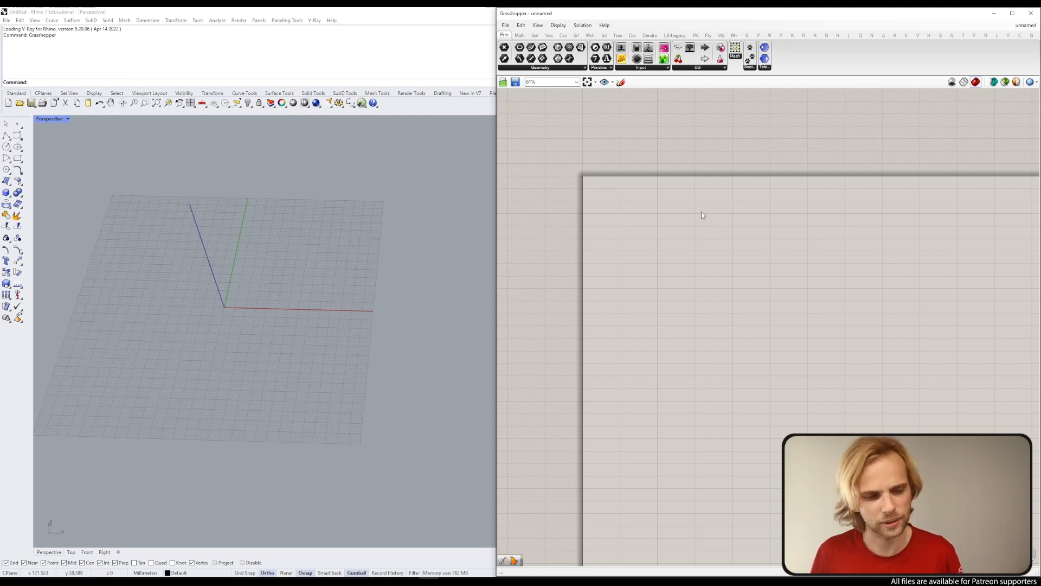
Step: Draw a 3000 by 2000 mm rectangle with its first corner at the origin
right_click_drag(379, 252, 76, 187)
left_click(18, 159)
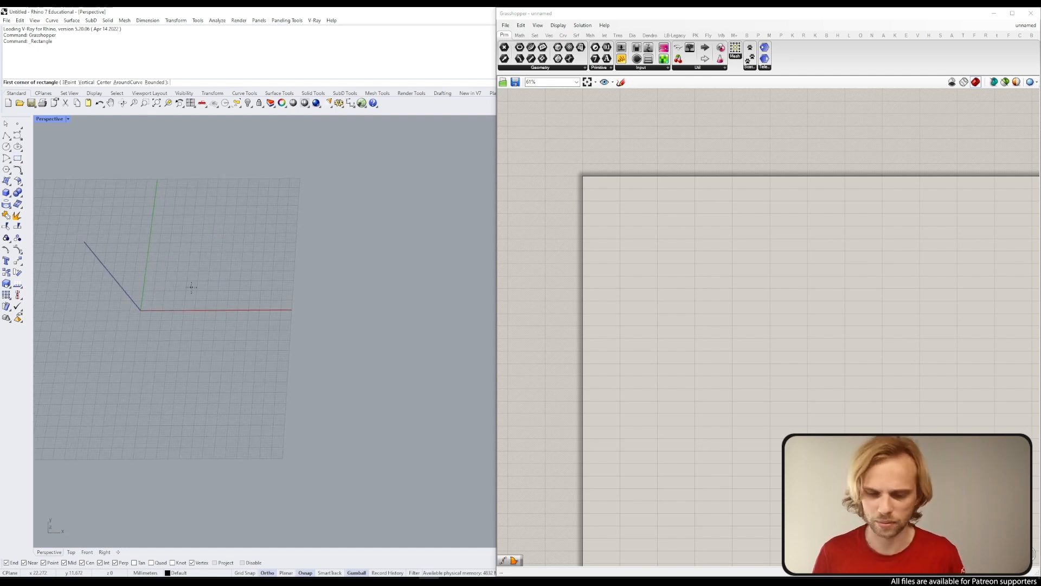
type("0")
key("Return")
type("300")
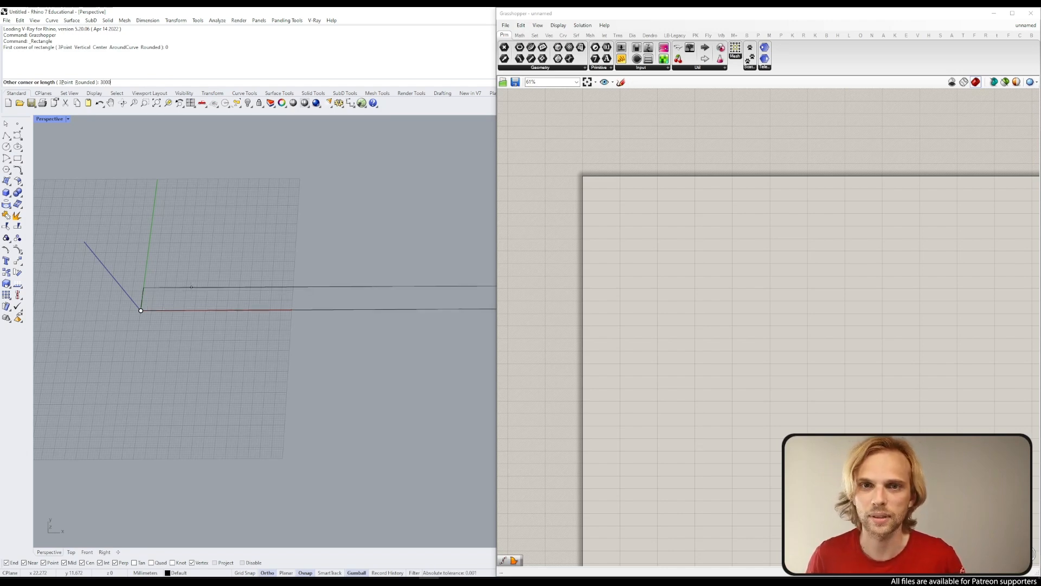
type("0")
key("Return")
type("200")
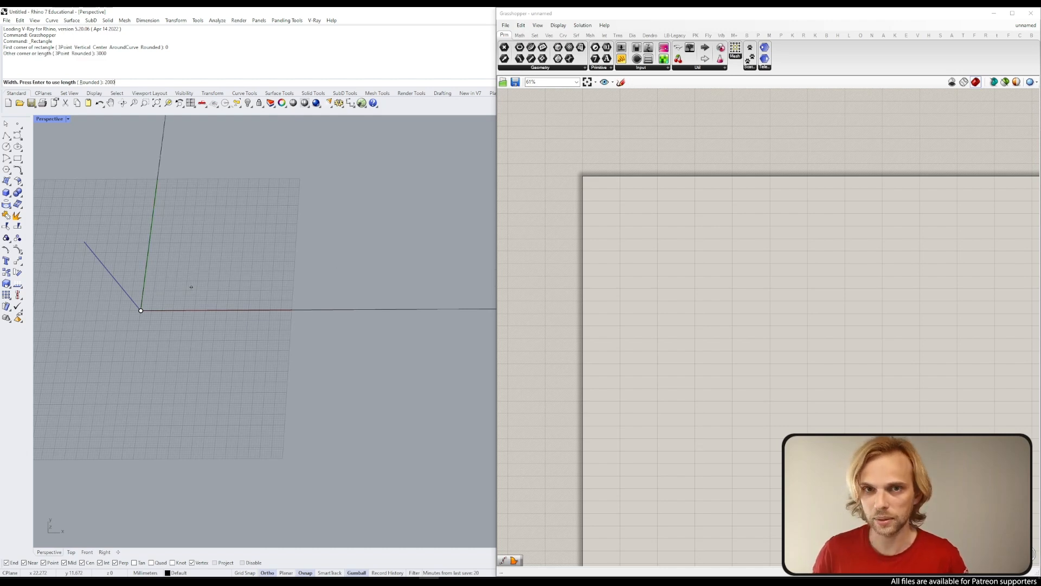
key("Return")
Step: Zoom to the selected rectangle and narrow the Grasshopper window to show the whole outline in the viewport
left_click(147, 222)
scroll(176, 226, "down", 2)
type("ZS")
key("Return")
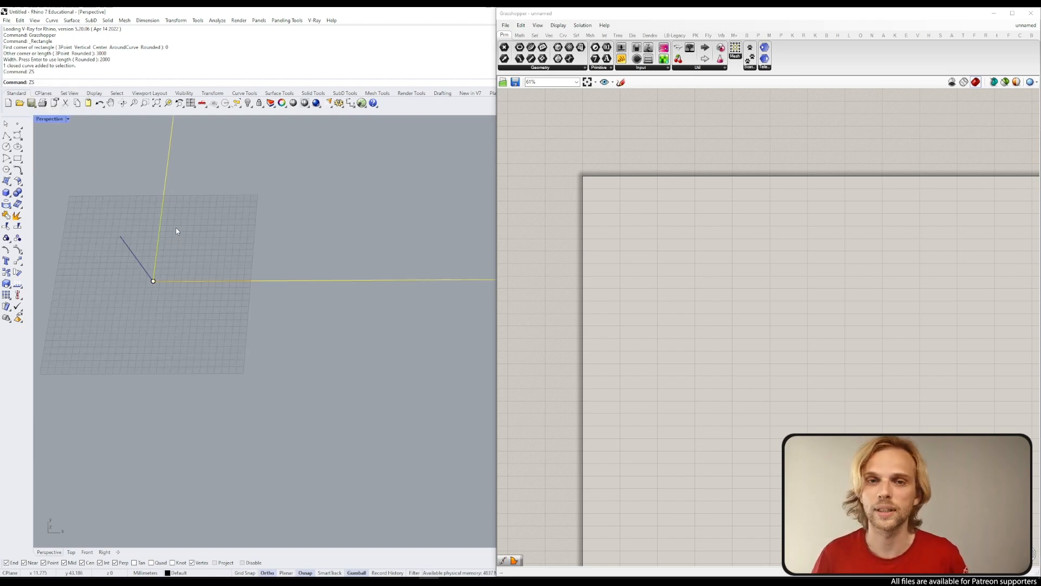
left_click(433, 238)
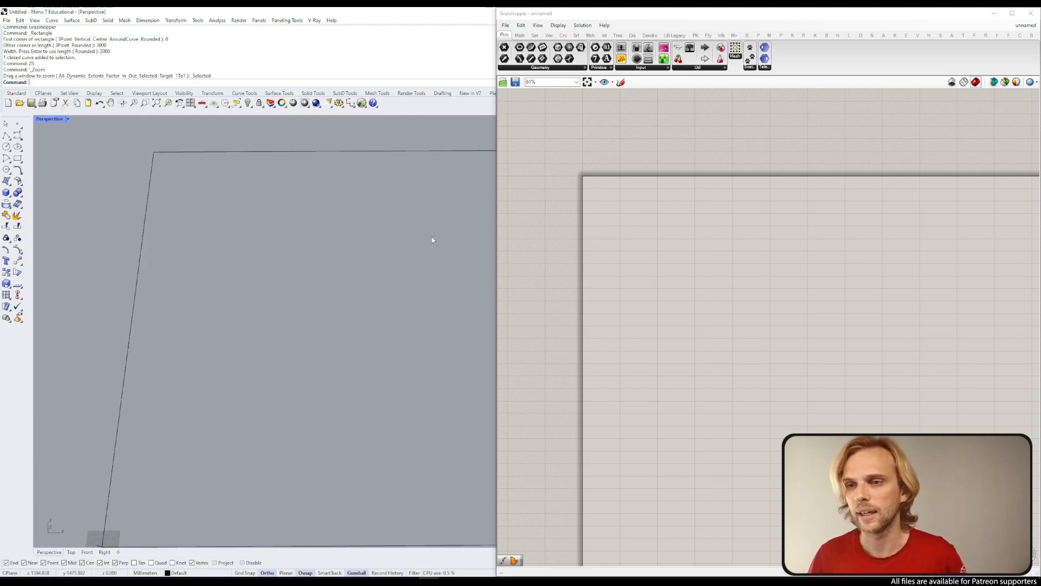
left_click(495, 195)
left_click_drag(496, 195, 841, 196)
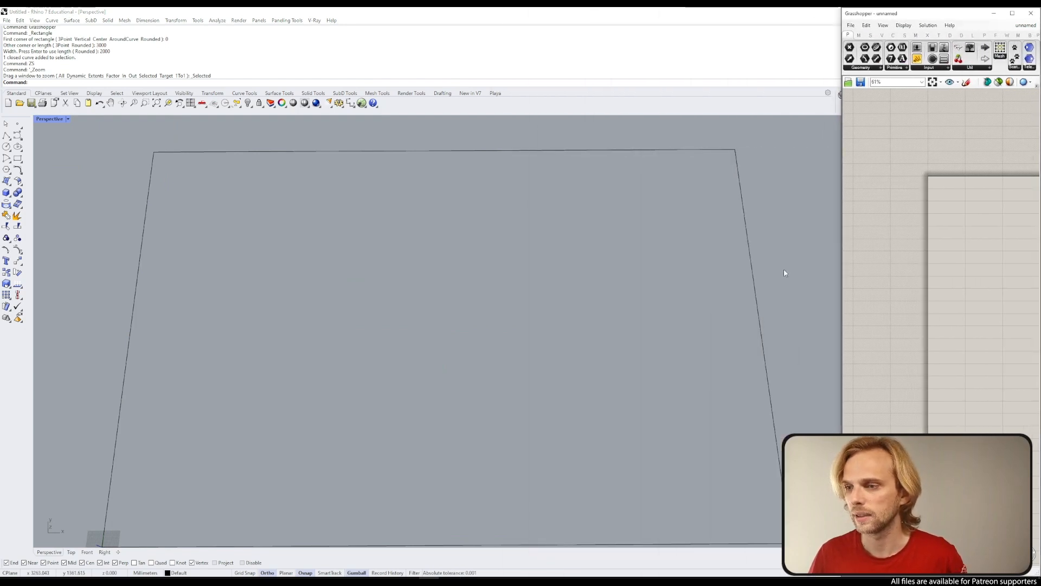
scroll(589, 309, "down", 3)
right_click_drag(551, 311, 414, 281, "shift")
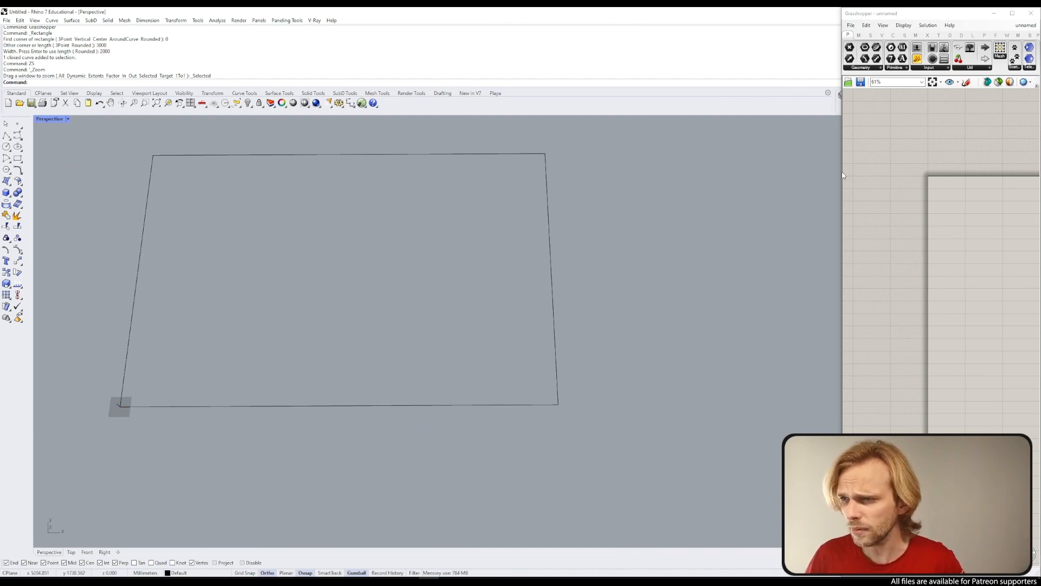
Step: Select the rectangle and widen the Grasshopper window again to cover more than half of the screen
right_click_drag(464, 210, 490, 232)
left_click_drag(237, 256, 230, 254)
left_click(238, 184)
left_click_drag(677, 326, 268, 230)
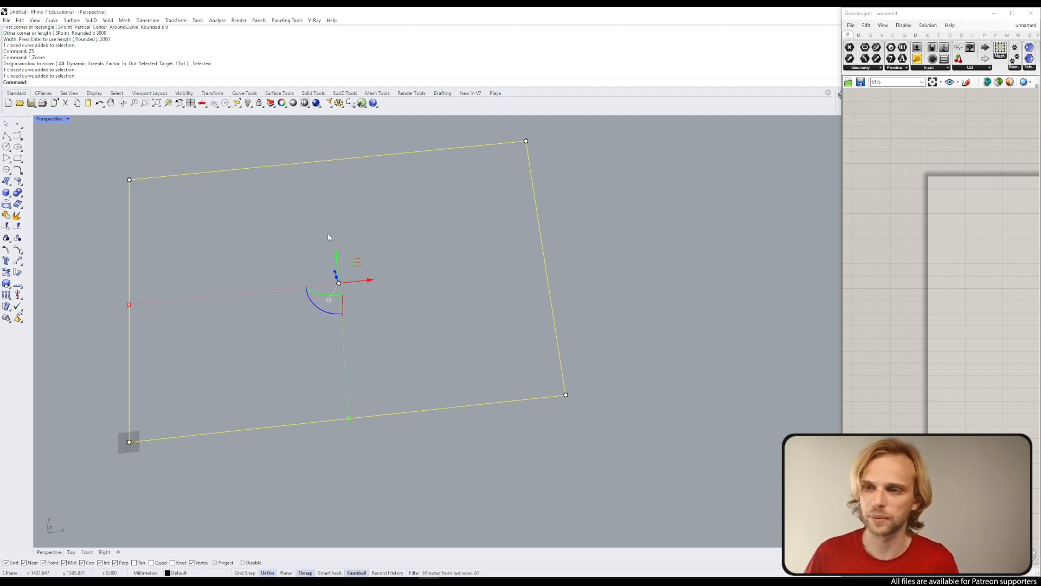
left_click_drag(843, 148, 481, 152)
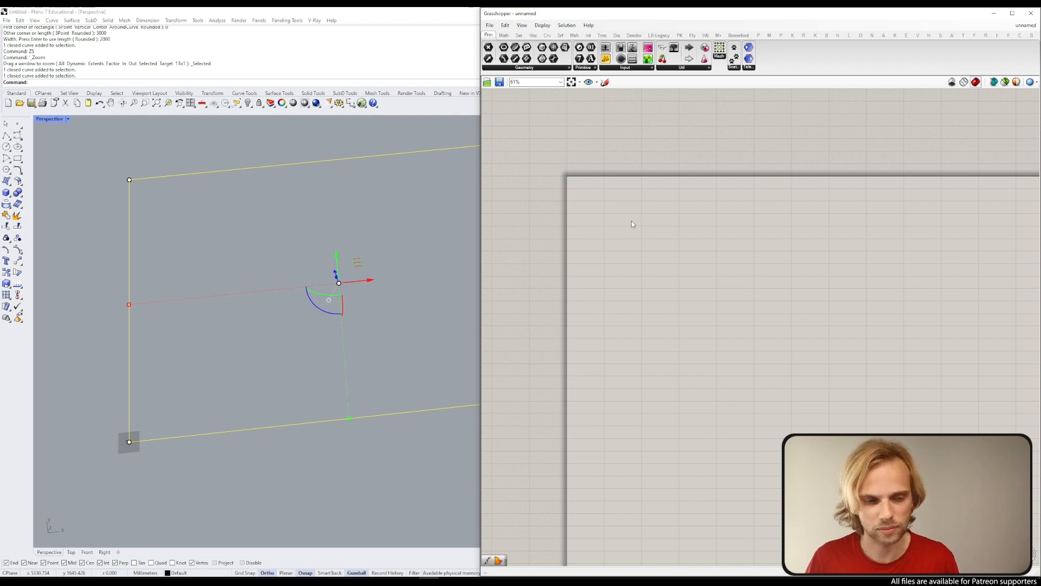
right_click_drag(612, 205, 639, 226)
right_click_drag(380, 229, 304, 203, "shift")
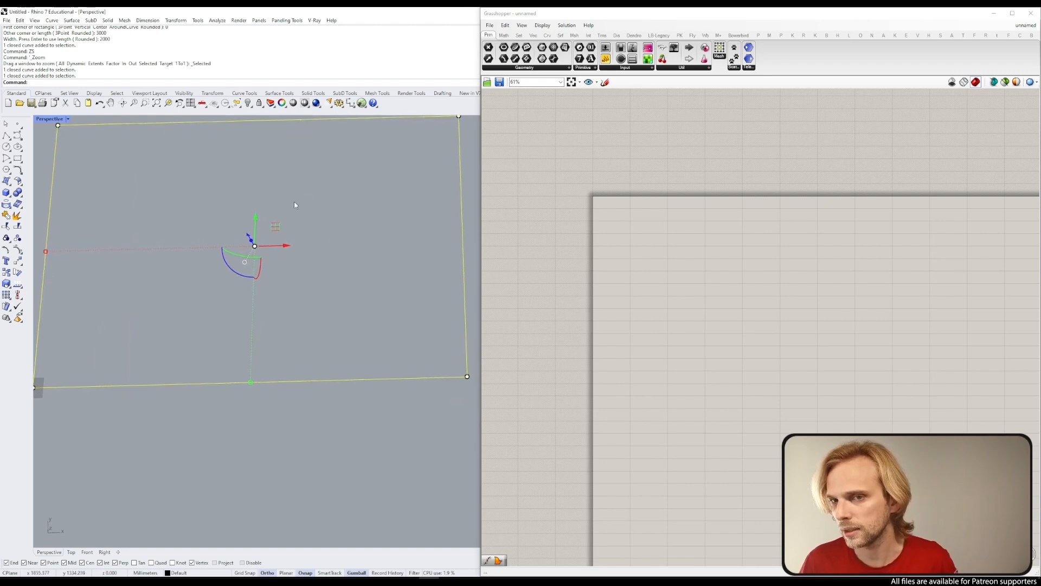
Step: Add a Curve parameter to the Grasshopper canvas and place it inside the upper-left corner of the canvas boundary
double_click(618, 204)
type("curve")
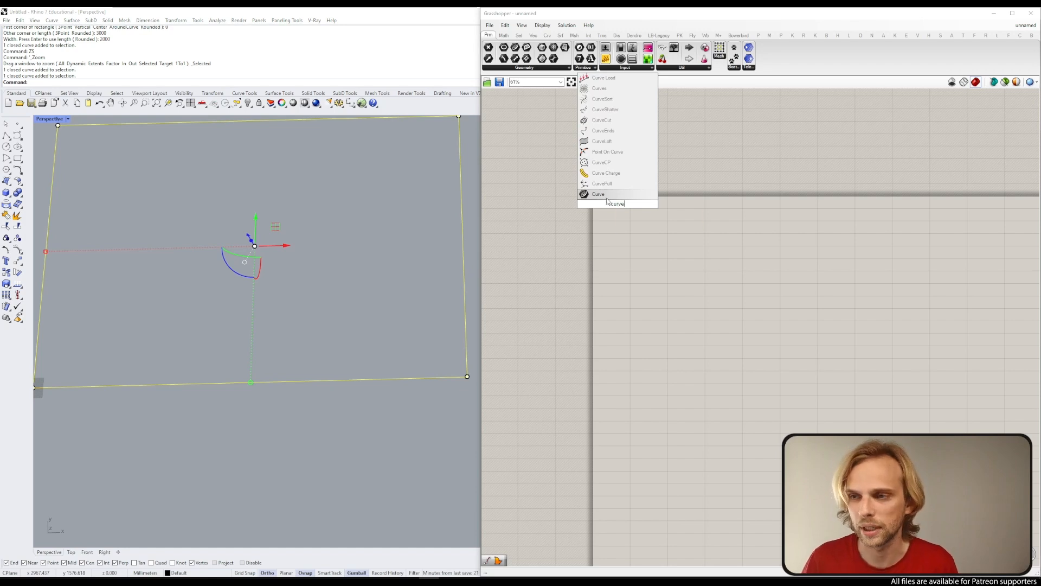
key("Return")
scroll(618, 205, "up", 3)
left_click_drag(618, 205, 631, 278)
Step: Add the Bifocals component above the Curve parameter to label all components
double_click(605, 183)
type("bifo")
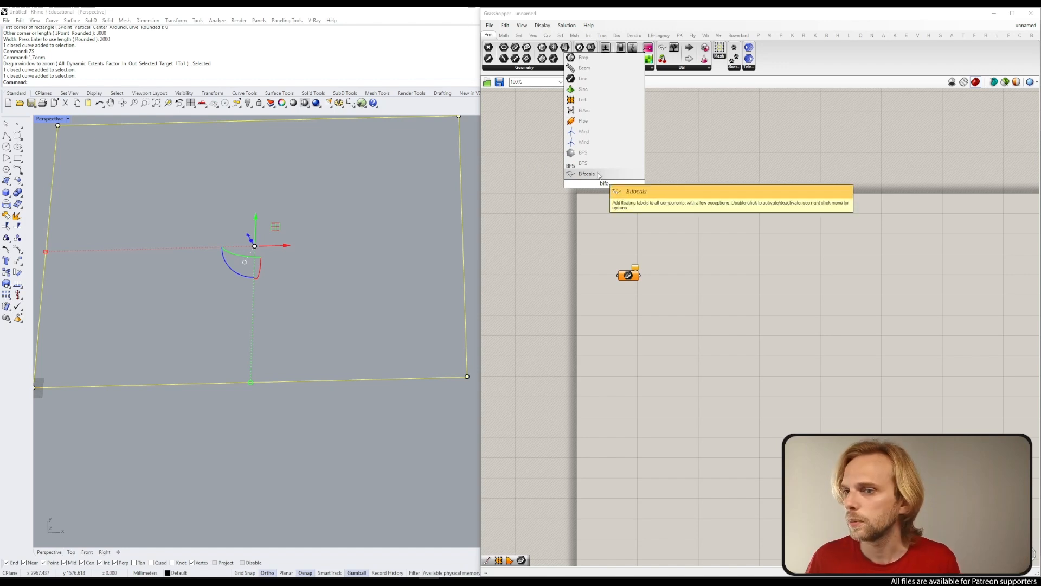
left_click(599, 174)
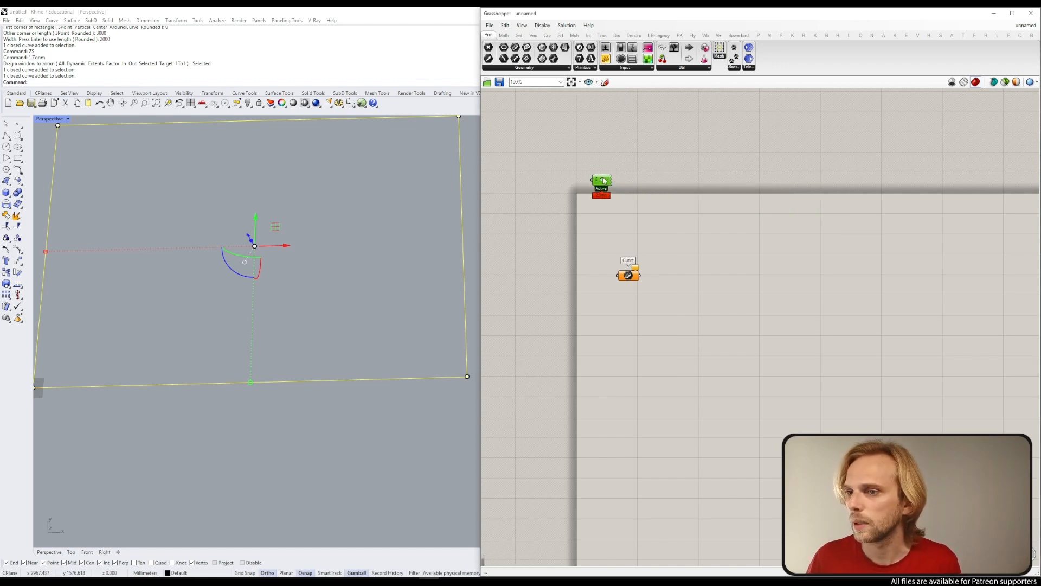
Step: Reference the selected rectangle in the Curve parameter as a single curve
scroll(667, 232, "up", 4)
left_click(668, 239)
right_click(668, 237)
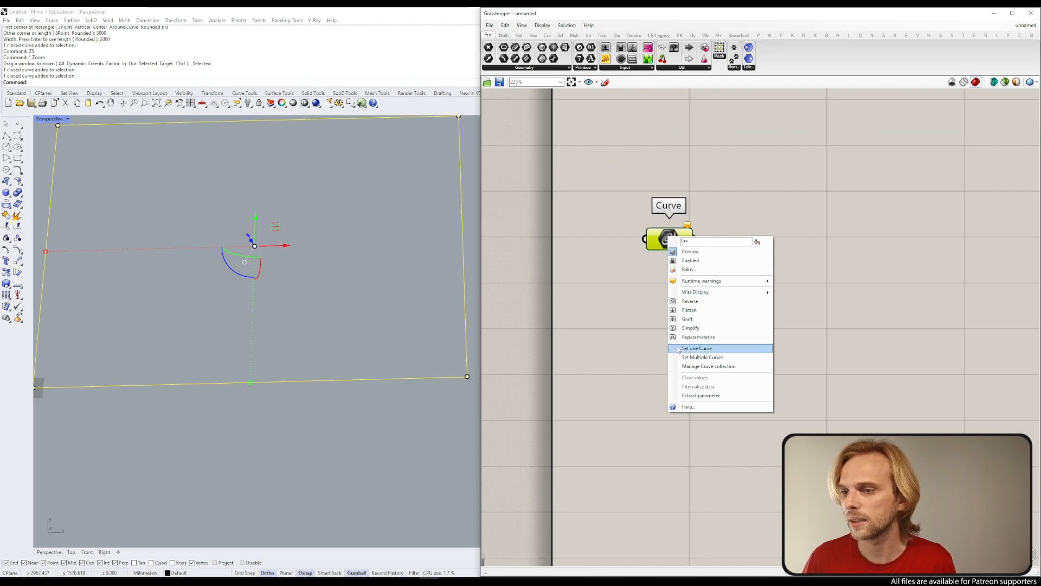
left_click(697, 348)
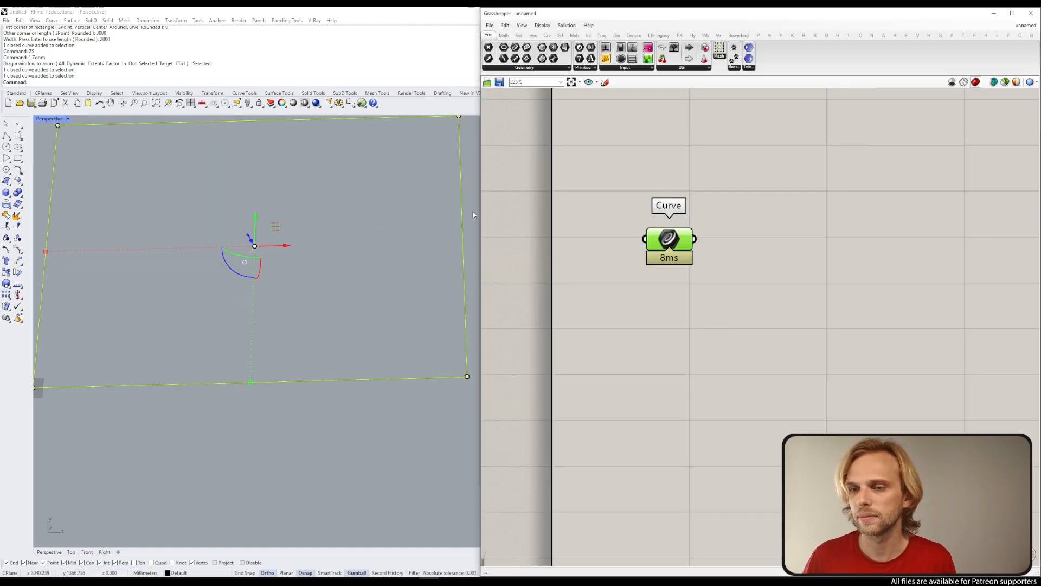
Step: Check the referenced rectangle in the Rhino viewport by selecting and deselecting it
left_click(328, 252)
scroll(328, 252, "down", 3)
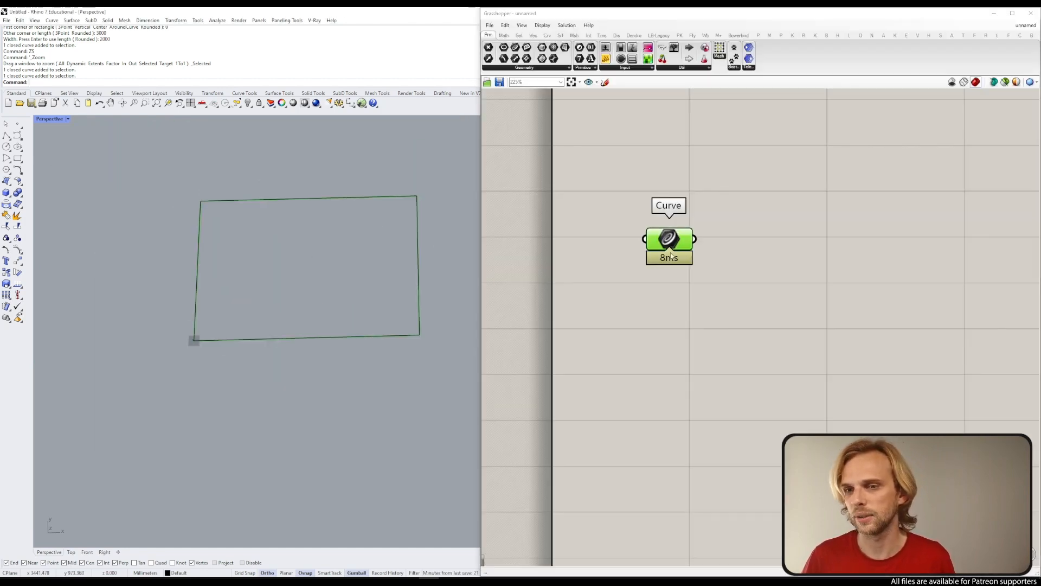
left_click(418, 247)
left_click(313, 211)
left_click_drag(324, 254, 238, 128)
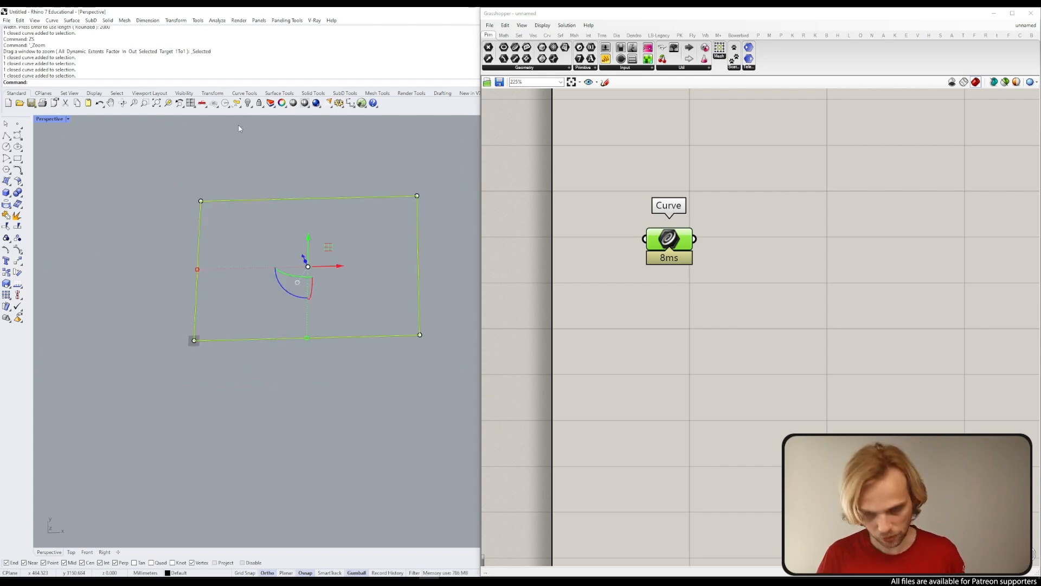
left_click(238, 126)
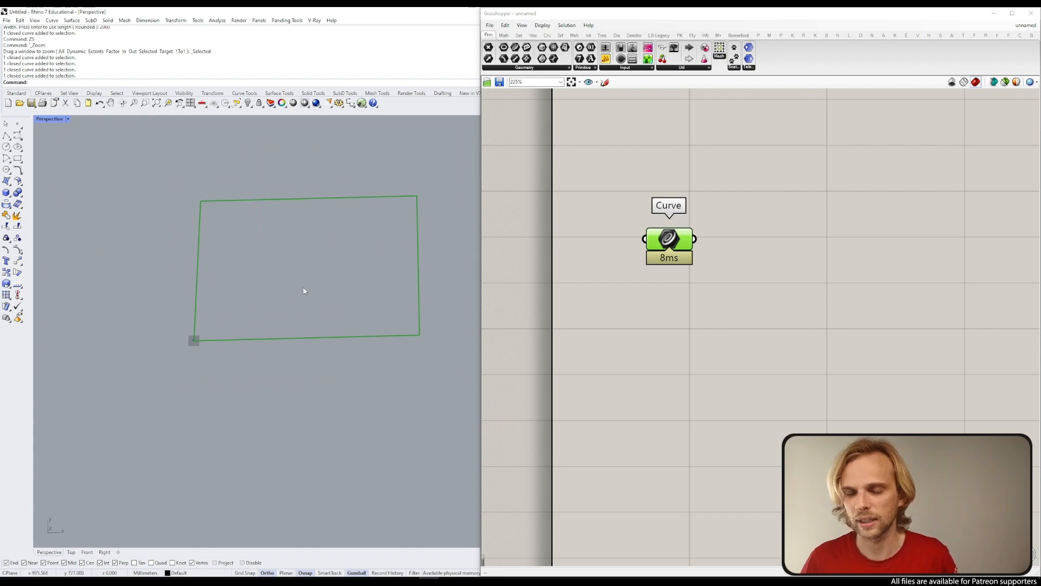
Step: Move the Curve parameter up toward the canvas corner and widen the Grasshopper window slightly
left_click(670, 236)
left_click_drag(670, 237, 640, 194)
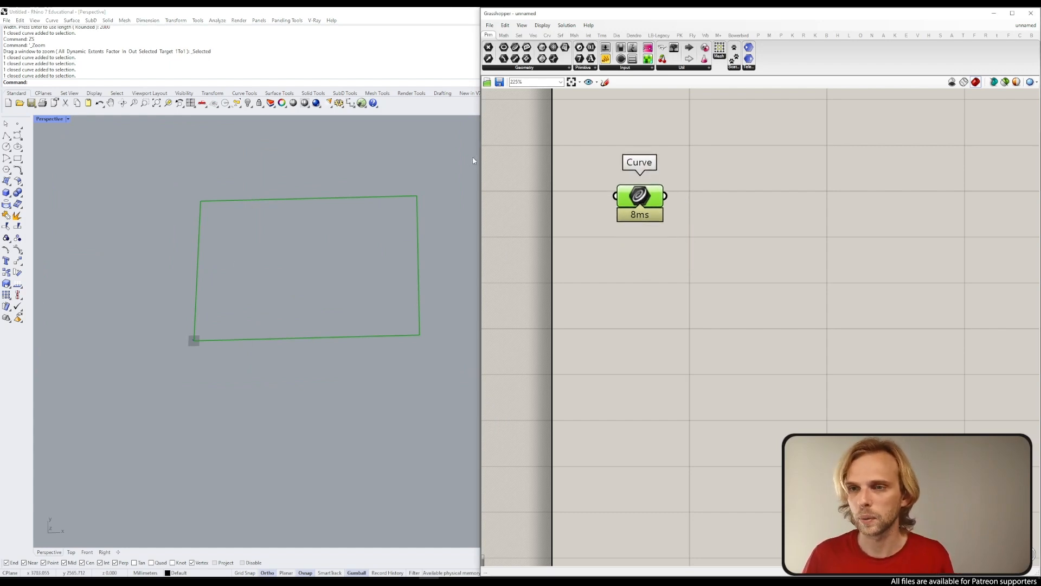
left_click_drag(480, 162, 435, 206)
right_click_drag(313, 258, 218, 234, "shift")
right_click_drag(636, 247, 600, 212)
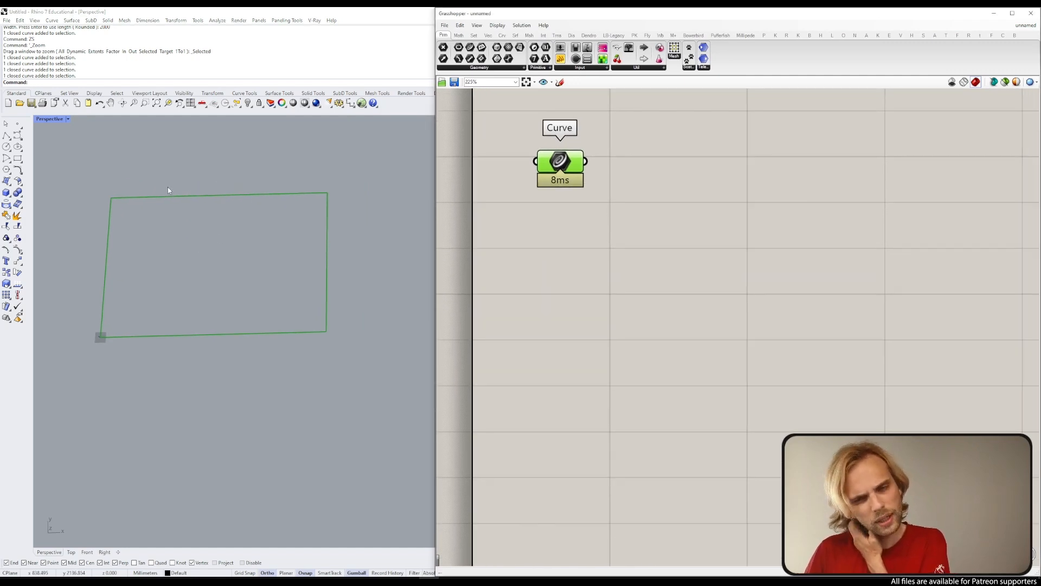
right_click_drag(748, 170, 755, 209)
left_click(755, 210)
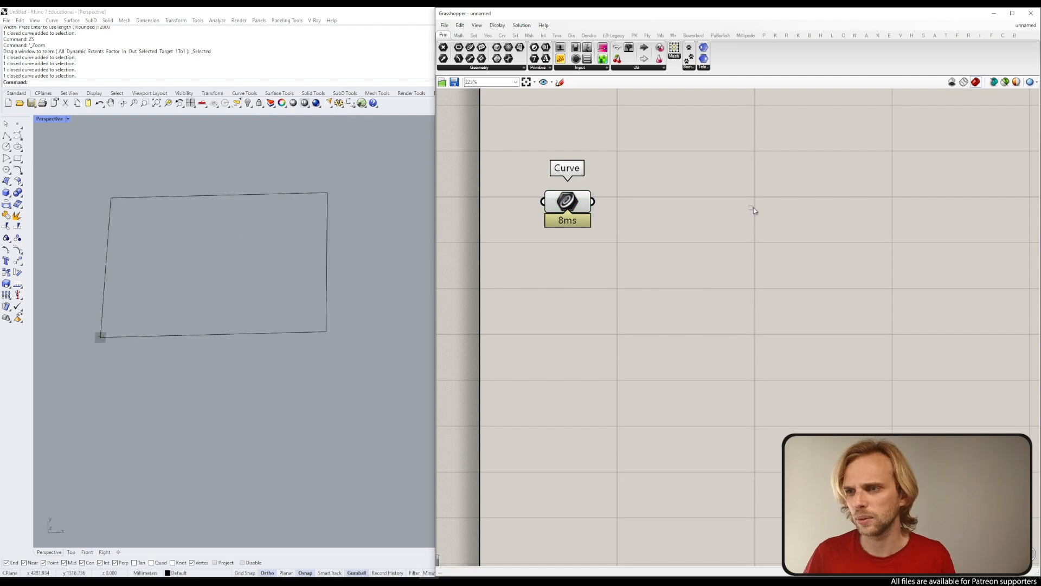
Step: Add a Voronoi component to the right of the Curve parameter
double_click(754, 210)
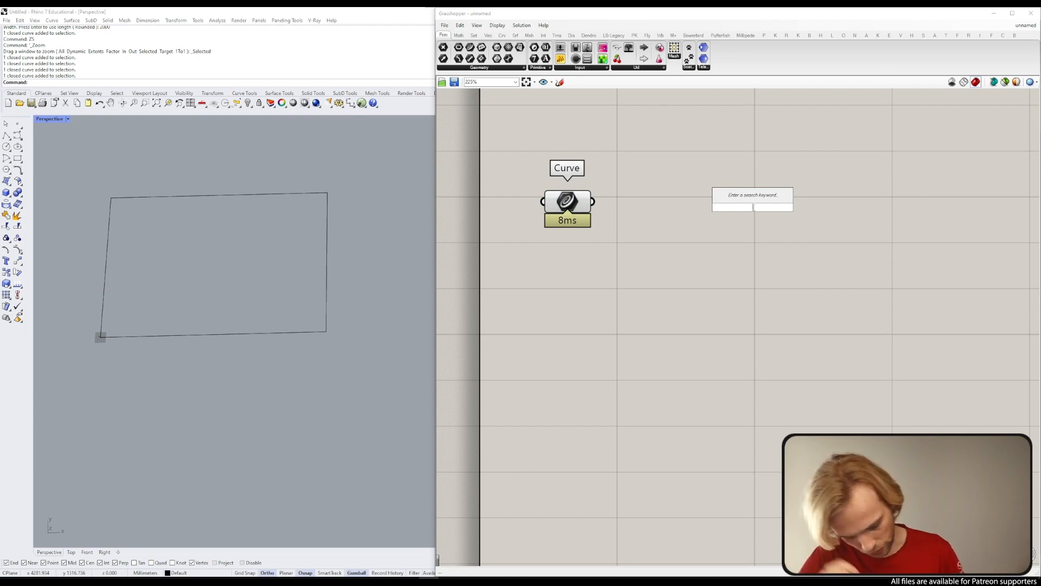
type("voronoi")
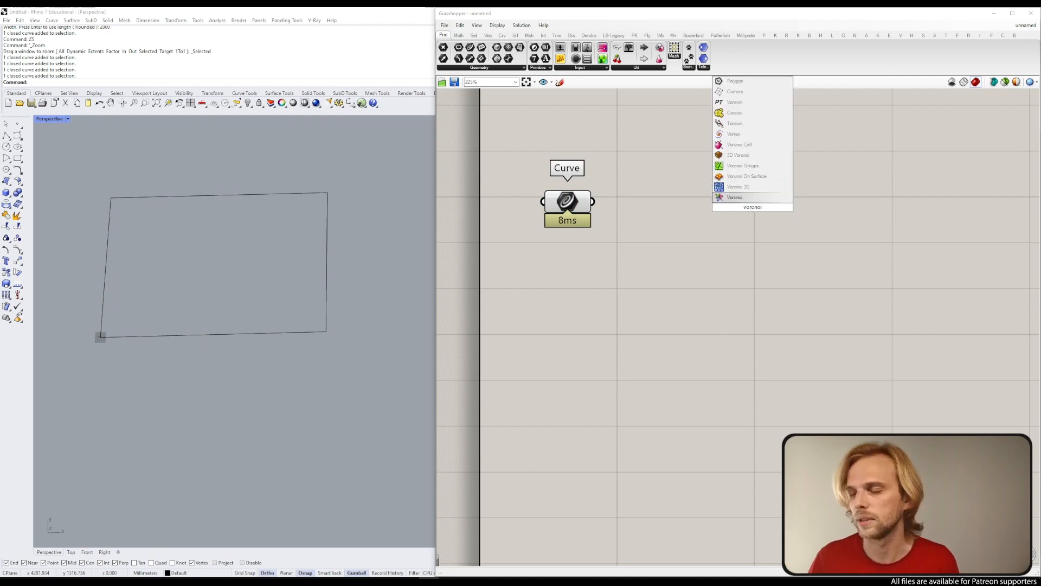
left_click(759, 202)
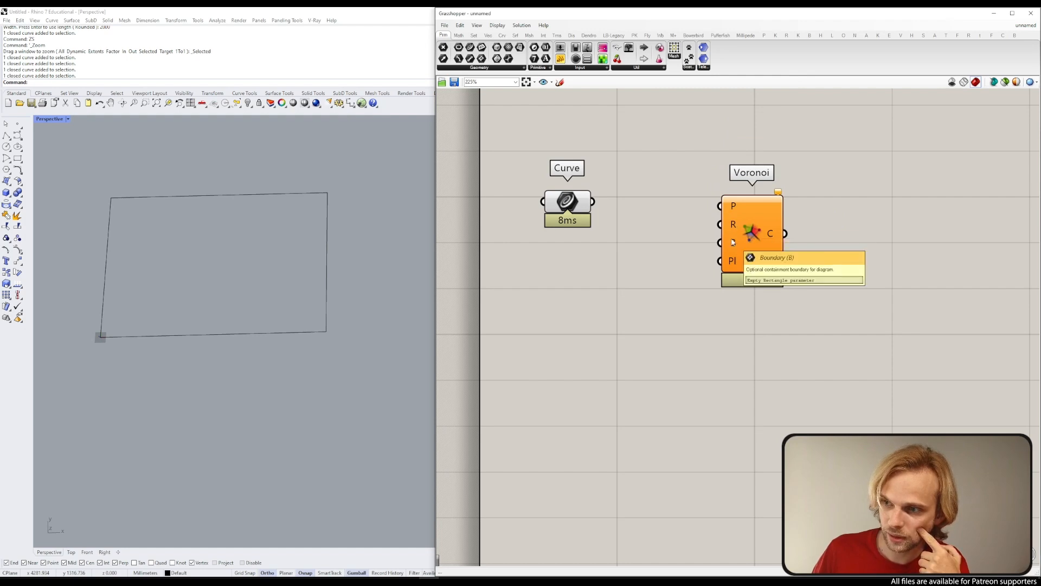
left_click_drag(755, 254, 800, 233)
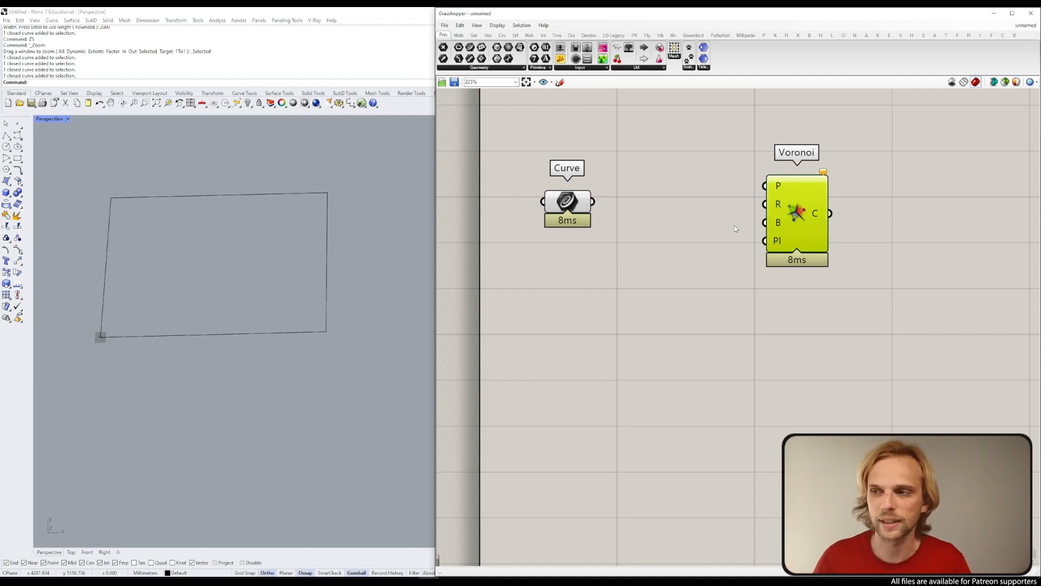
left_click(735, 191)
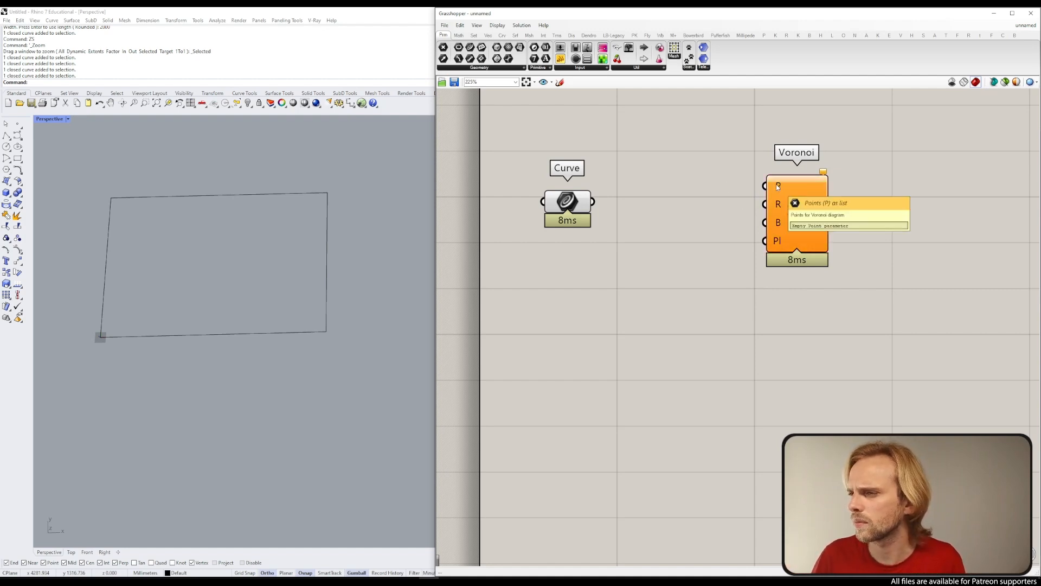
Step: Spread the Curve parameter and the Voronoi component apart to make room between them
left_click_drag(567, 201, 535, 199)
left_click(606, 163)
left_click_drag(816, 212, 885, 240)
left_click(721, 187)
left_click_drag(534, 200, 555, 223)
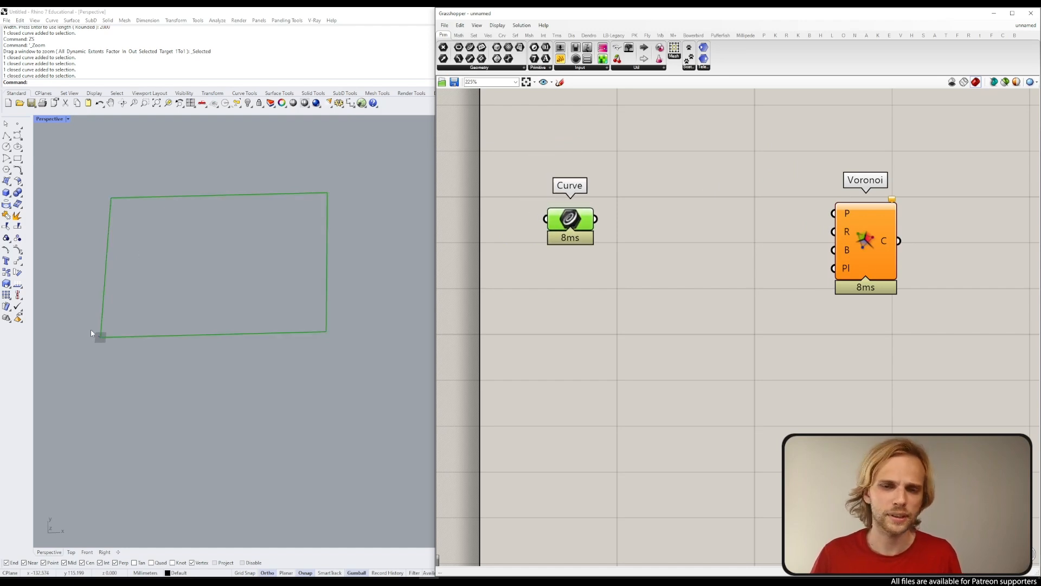
Step: Add a Populate 2D component between Curve and Voronoi and connect the Curve output to its R input
double_click(573, 282)
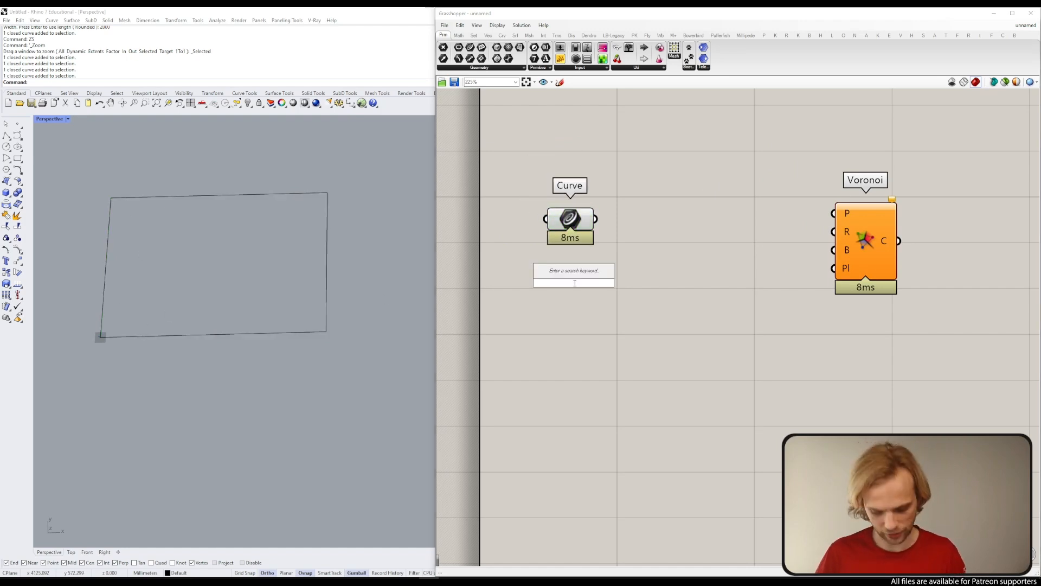
type("popula")
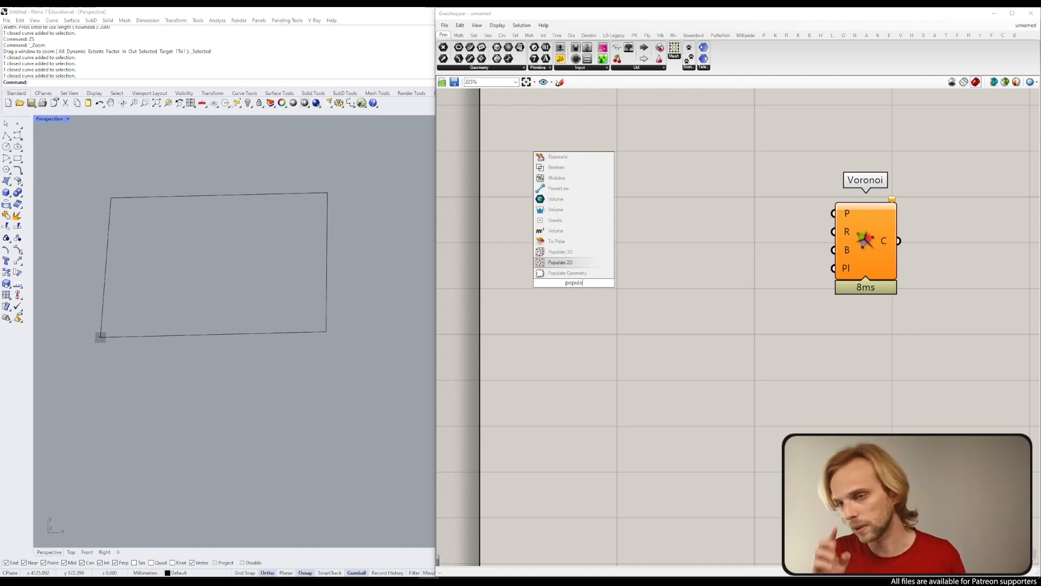
key("Return")
left_click_drag(591, 295, 684, 311)
left_click_drag(596, 220, 633, 271)
left_click_drag(666, 311, 666, 258)
left_click(730, 275)
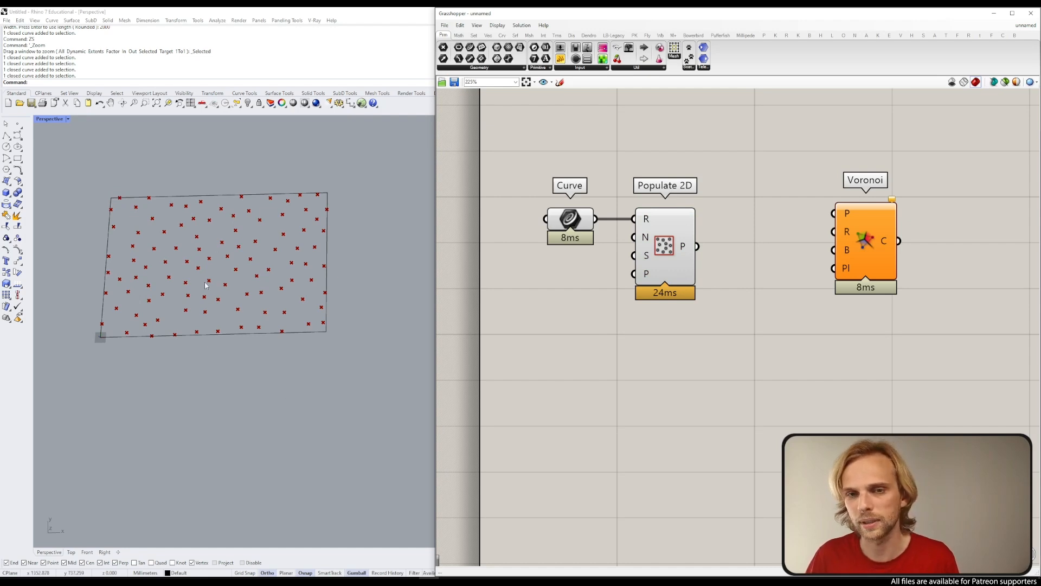
left_click_drag(656, 275, 670, 275)
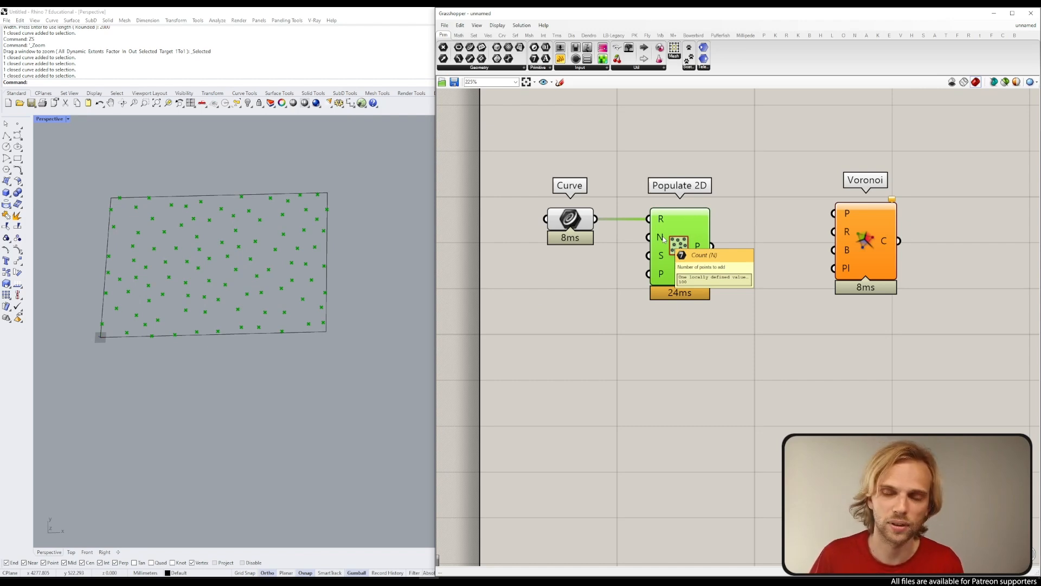
double_click(565, 274)
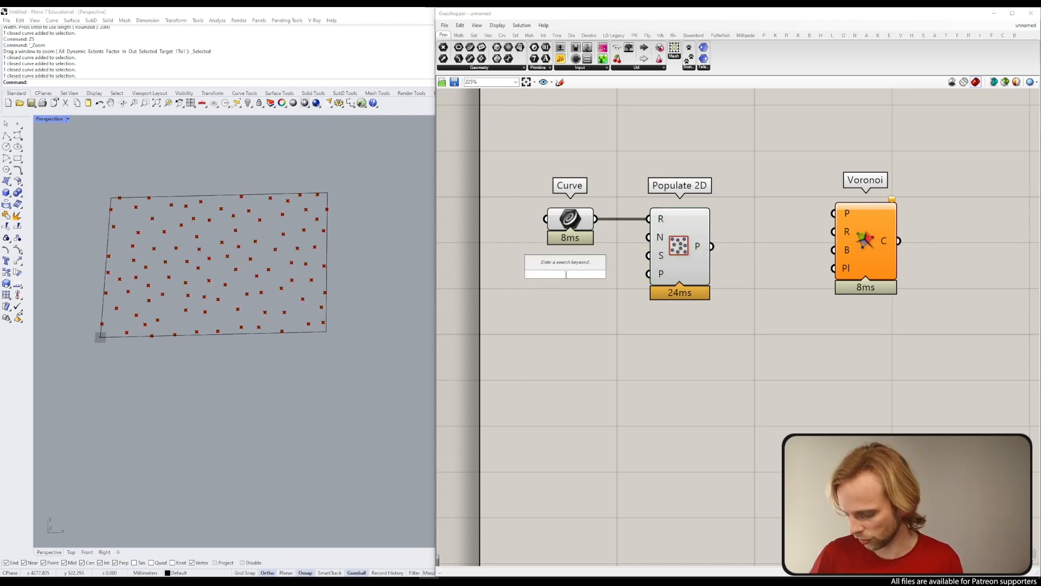
type("200")
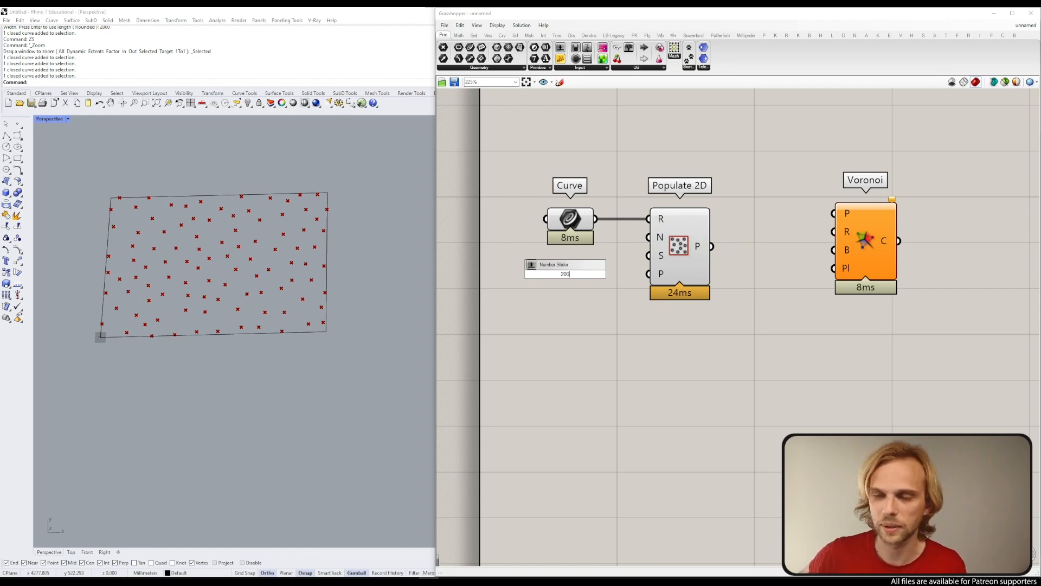
key("Return")
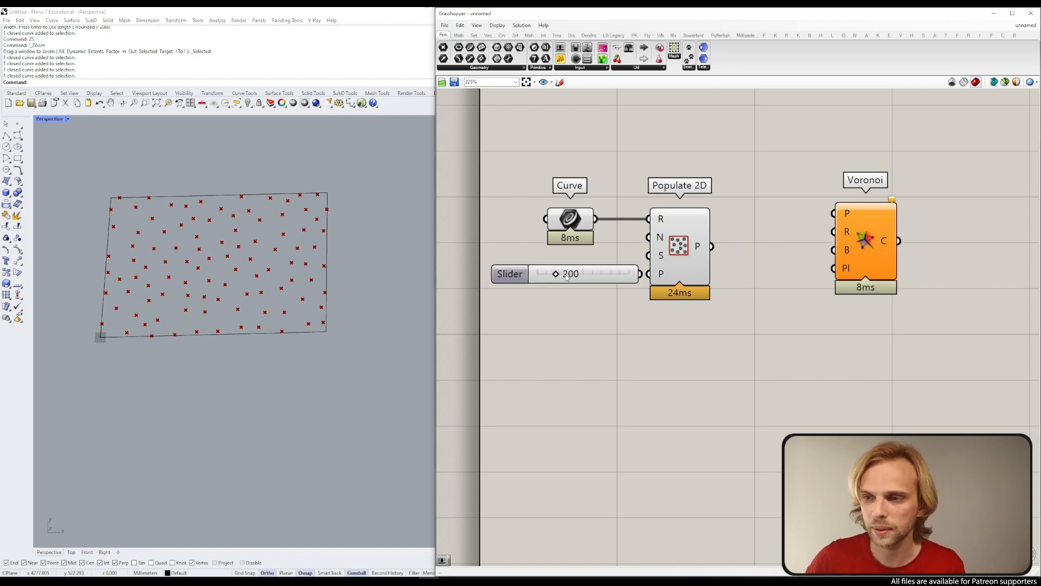
left_click_drag(593, 284, 566, 278)
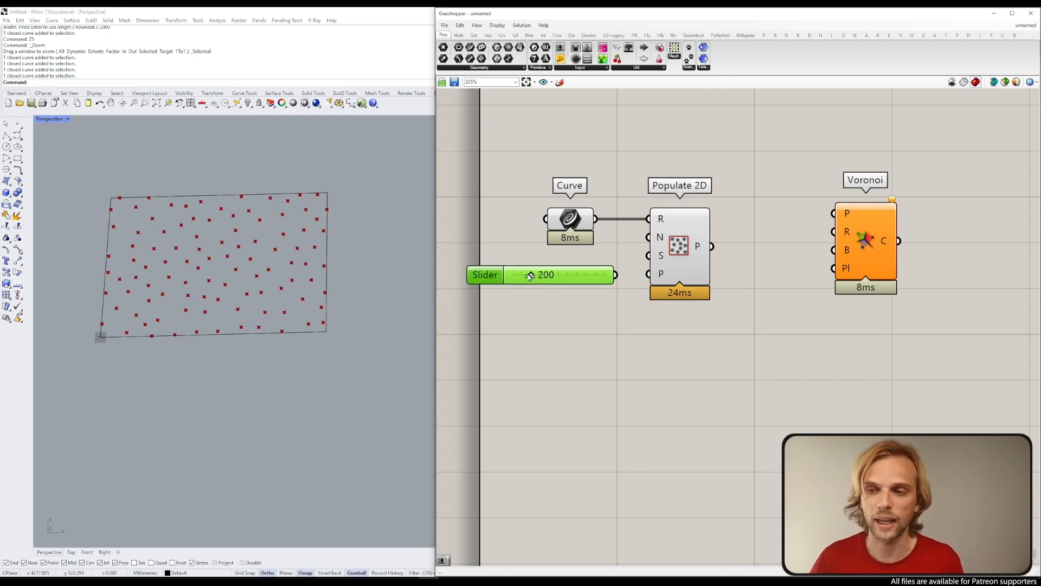
left_click_drag(528, 282, 629, 276)
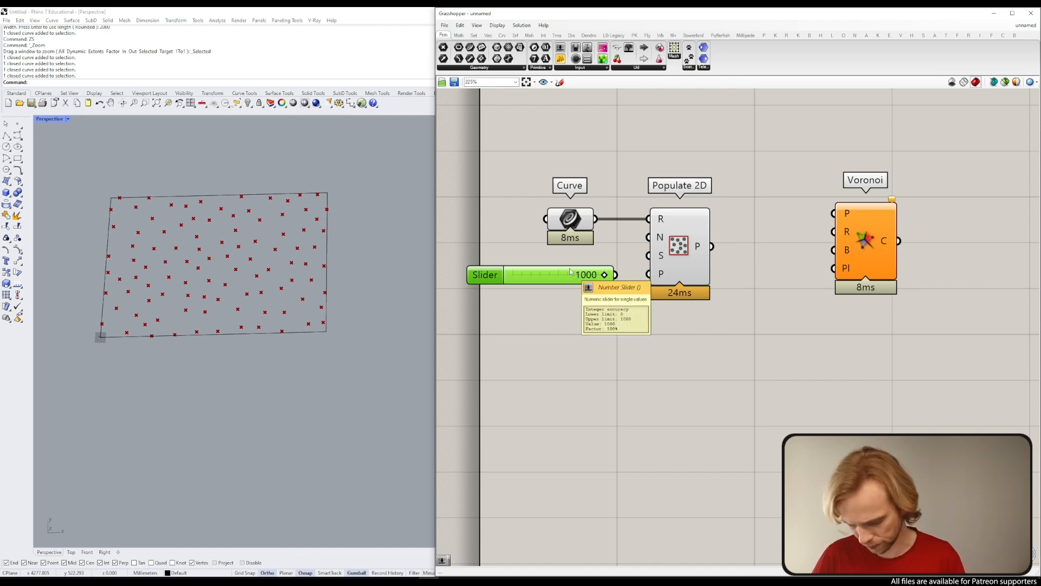
key("Delete")
Step: Add a number slider ranging from 100 to 900 and connect it to the N input of Populate 2D
double_click(534, 272)
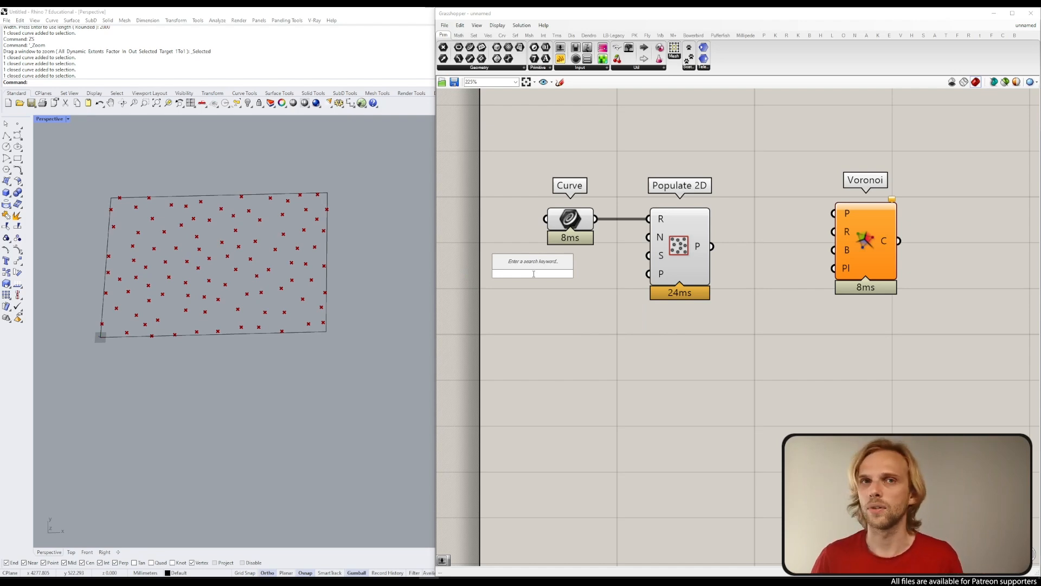
type("100")
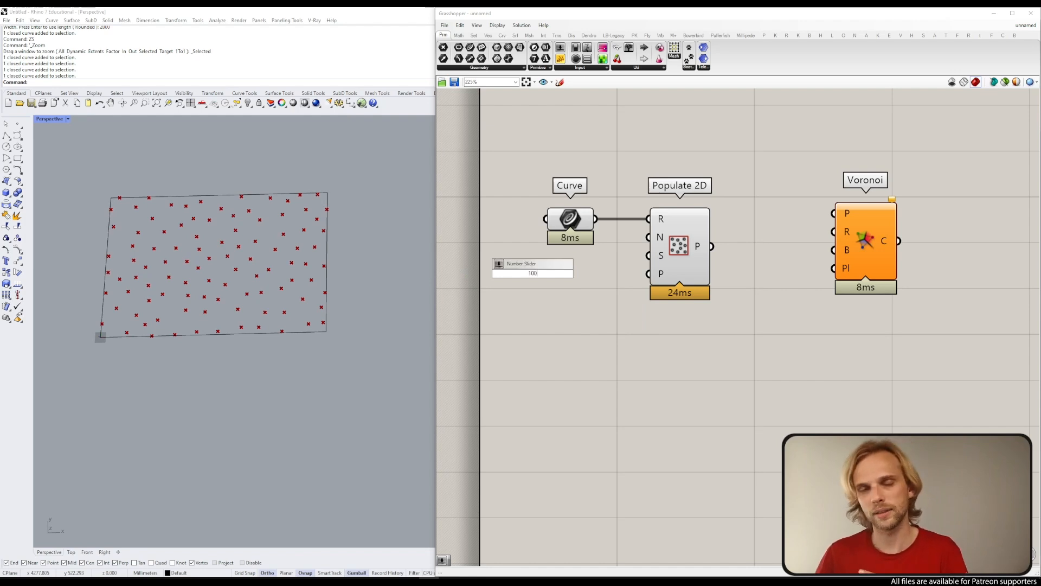
key("Return")
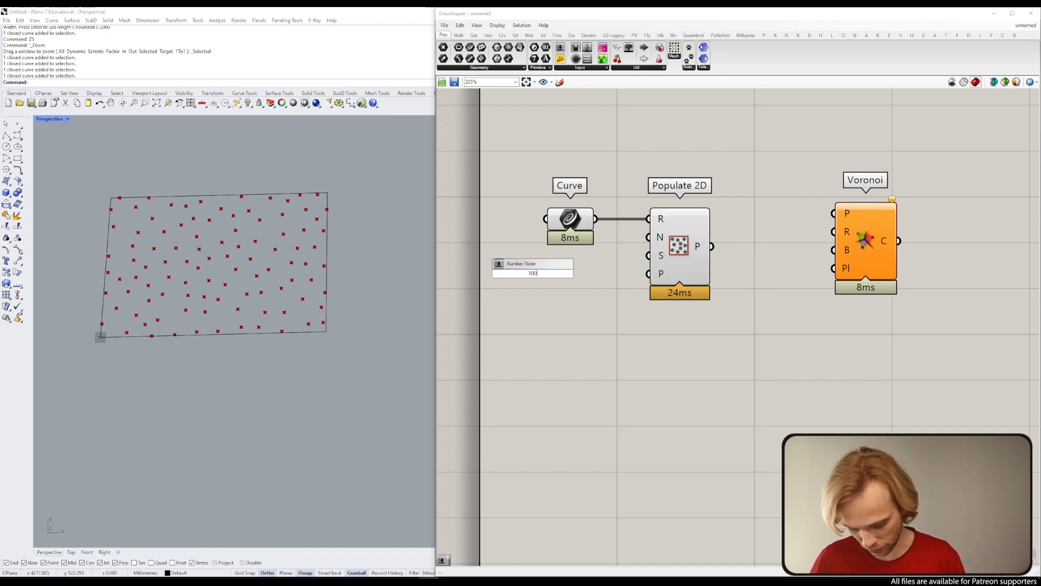
type("..900")
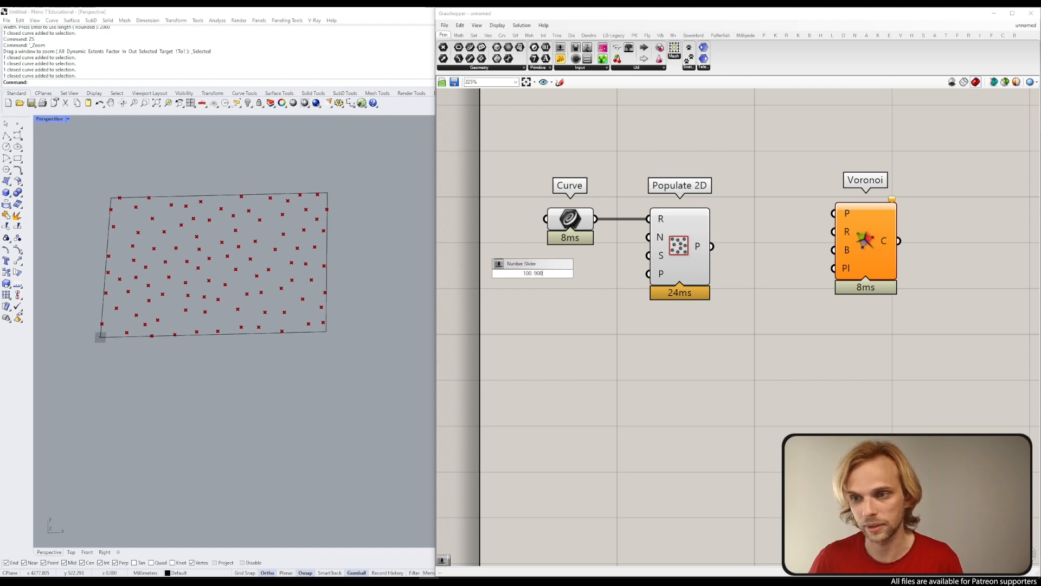
key("Return")
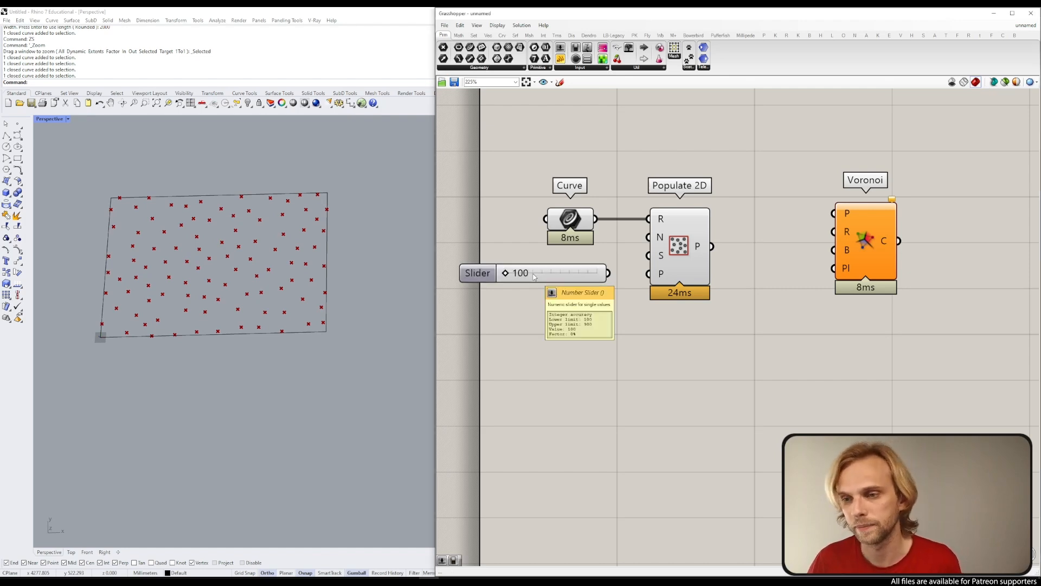
left_click_drag(505, 273, 610, 279)
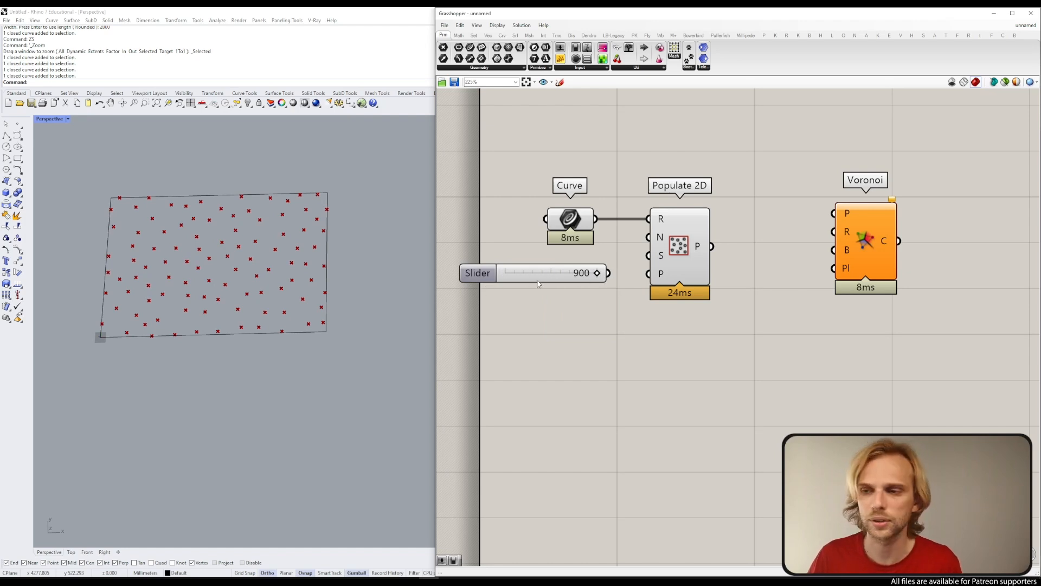
left_click_drag(538, 281, 540, 271)
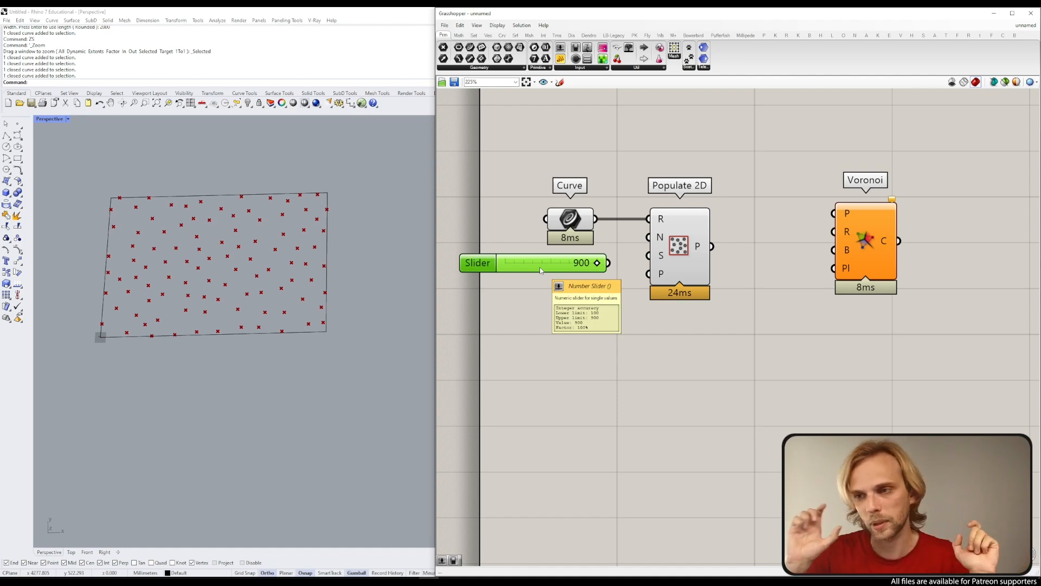
left_click_drag(598, 263, 665, 243)
Step: Set the Count slider to 150 and nudge it slightly away from Populate 2D
left_click_drag(552, 265, 513, 274)
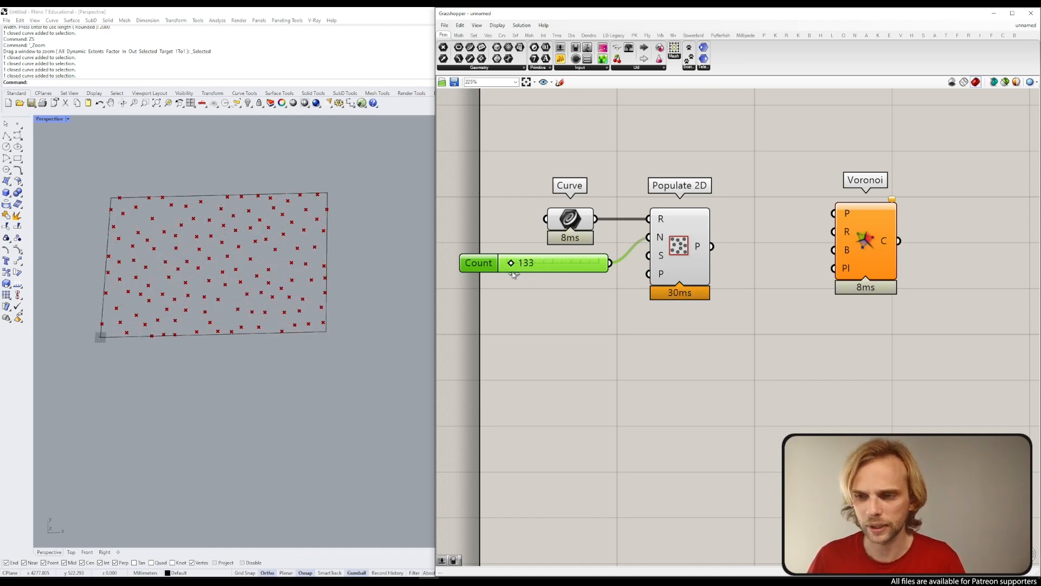
double_click(512, 274)
type("50")
key("BackSpace")
key("BackSpace")
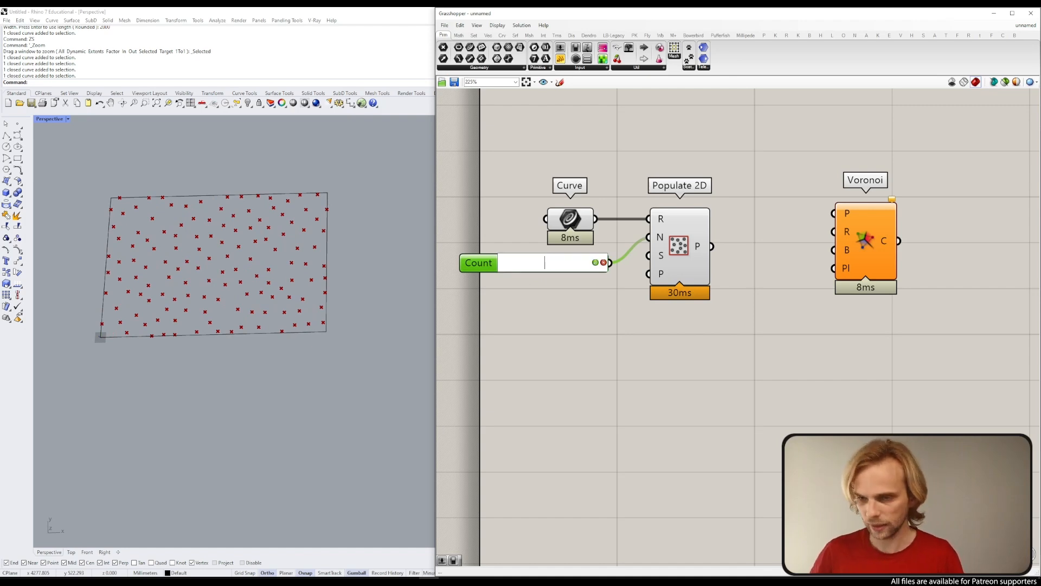
type("150")
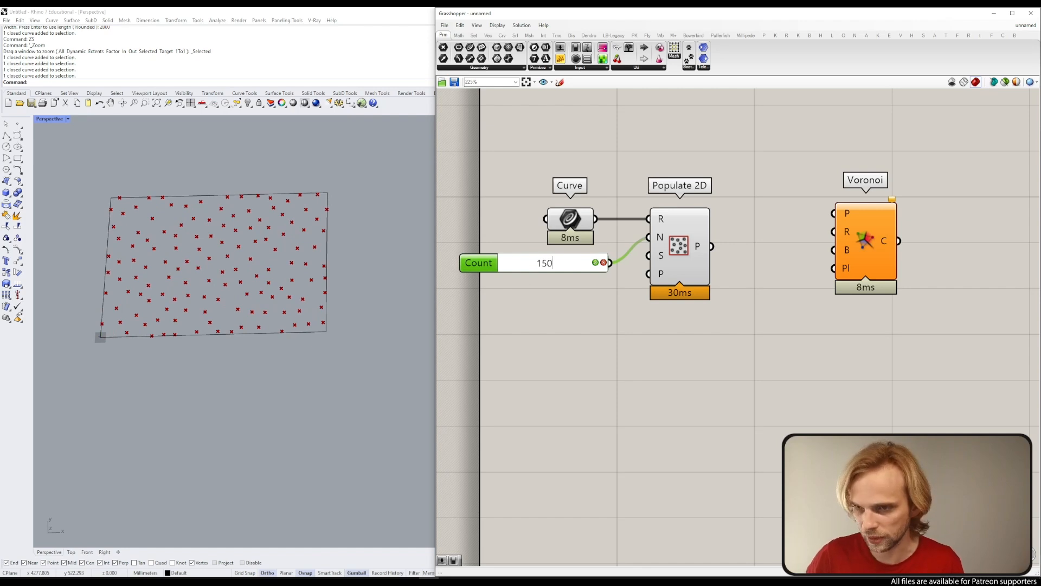
key("Return")
left_click_drag(544, 265, 538, 259)
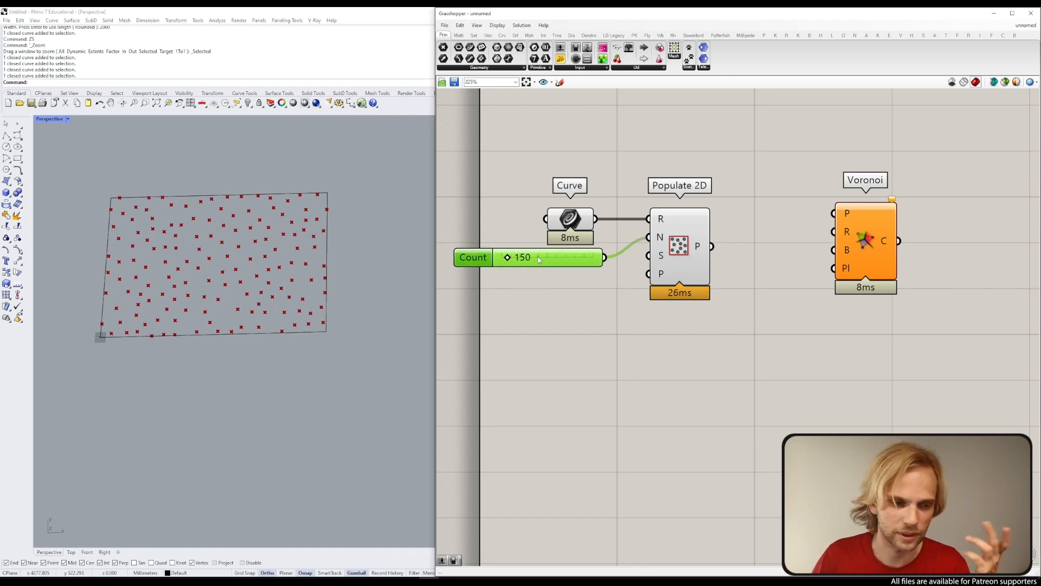
Step: Move the Curve parameter, Count slider and Populate 2D together a little closer to Voronoi
left_click(708, 382)
left_click_drag(707, 381, 537, 166)
left_click_drag(687, 253, 725, 272)
left_click(802, 210)
right_click_drag(803, 210, 710, 189)
Step: Connect the P output of Populate 2D to the P input of Voronoi and reposition the Voronoi component
left_click_drag(658, 247, 759, 191)
left_click_drag(759, 191, 791, 197)
left_click(751, 175)
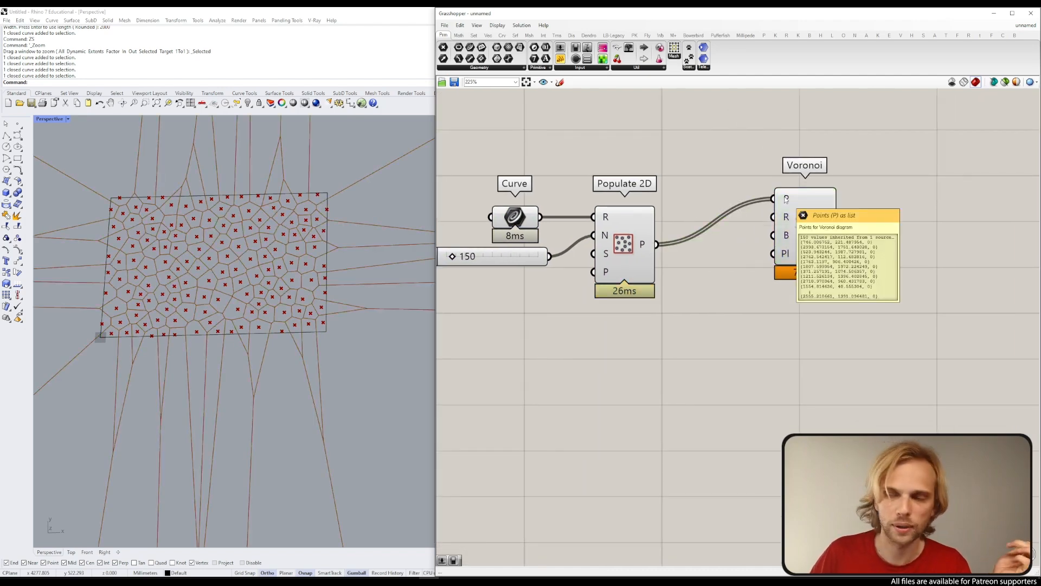
left_click_drag(807, 224, 814, 249)
left_click(709, 163)
Step: Examine the extent of the Voronoi cells around the rectangle's edges in the Perspective viewport
scroll(190, 209, "down", 5)
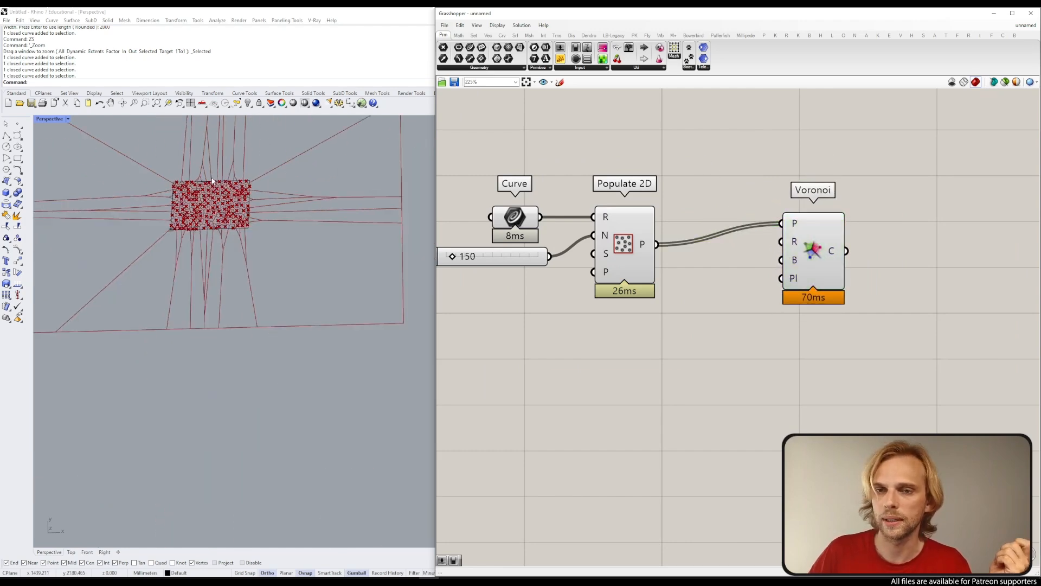
scroll(190, 208, "up", 3)
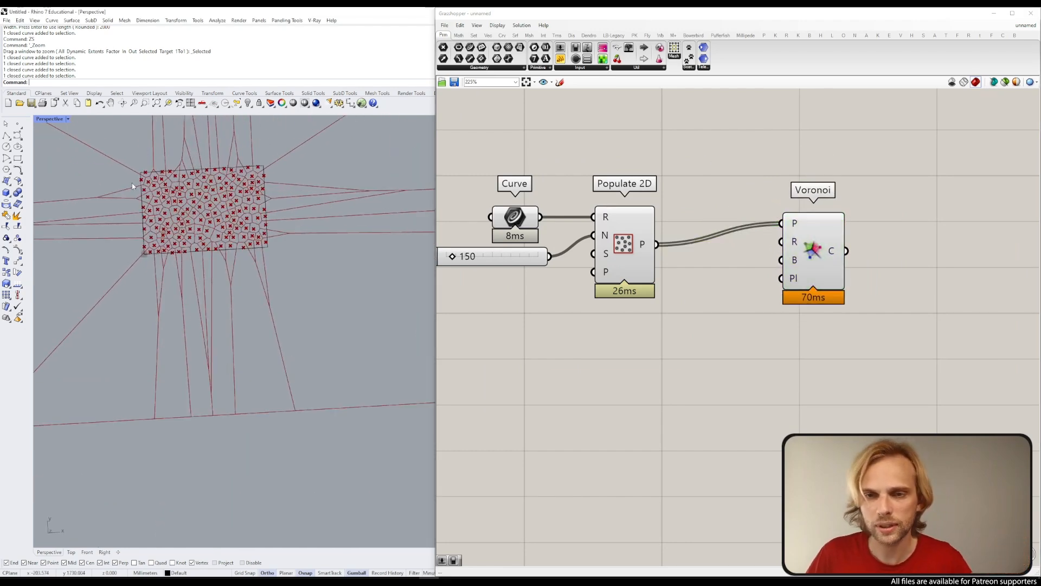
right_click_drag(128, 182, 192, 215)
scroll(195, 212, "down", 8)
scroll(195, 213, "up", 5)
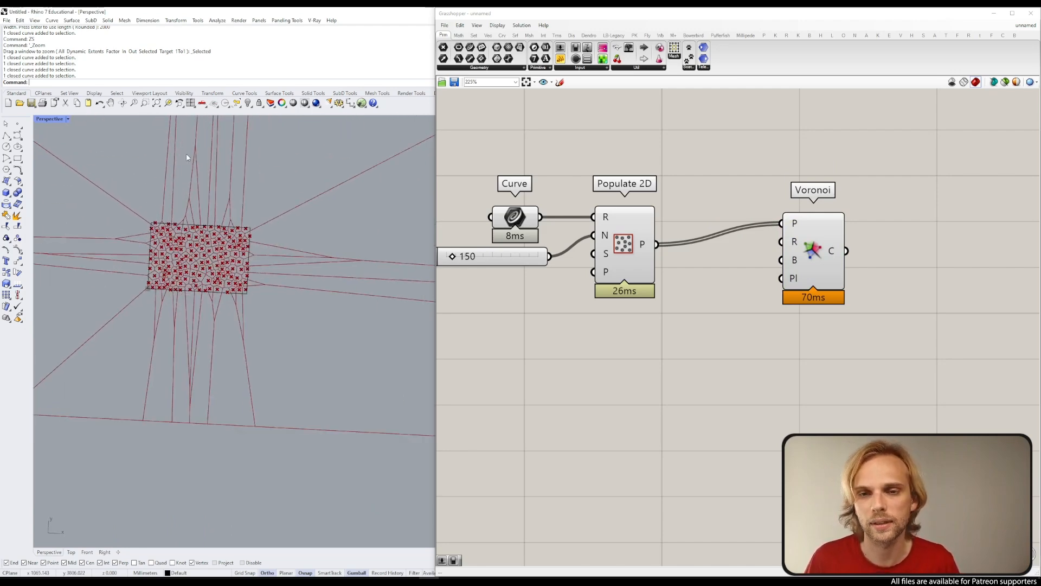
scroll(189, 234, "down", 4)
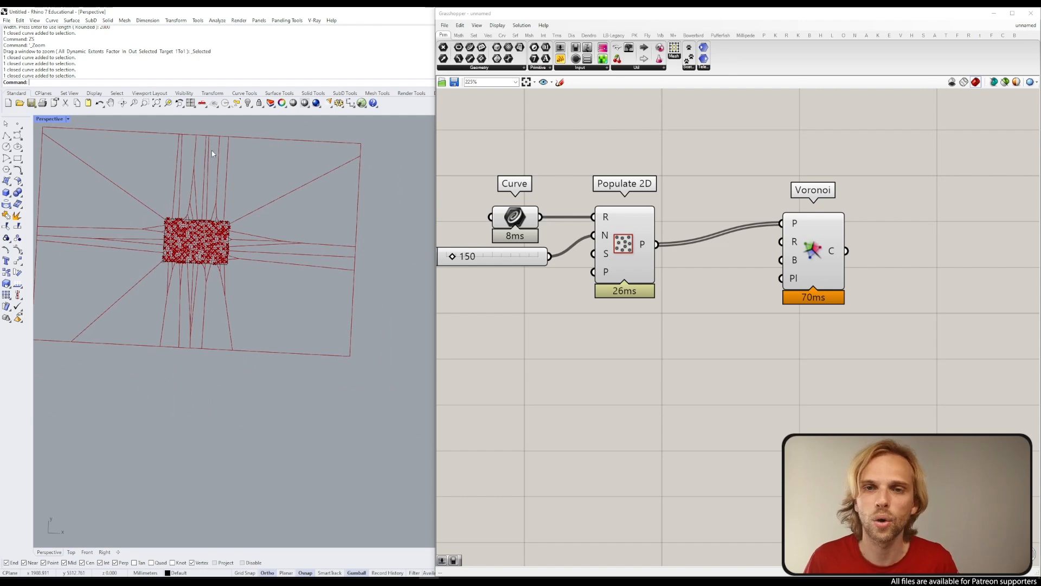
scroll(188, 202, "up", 5)
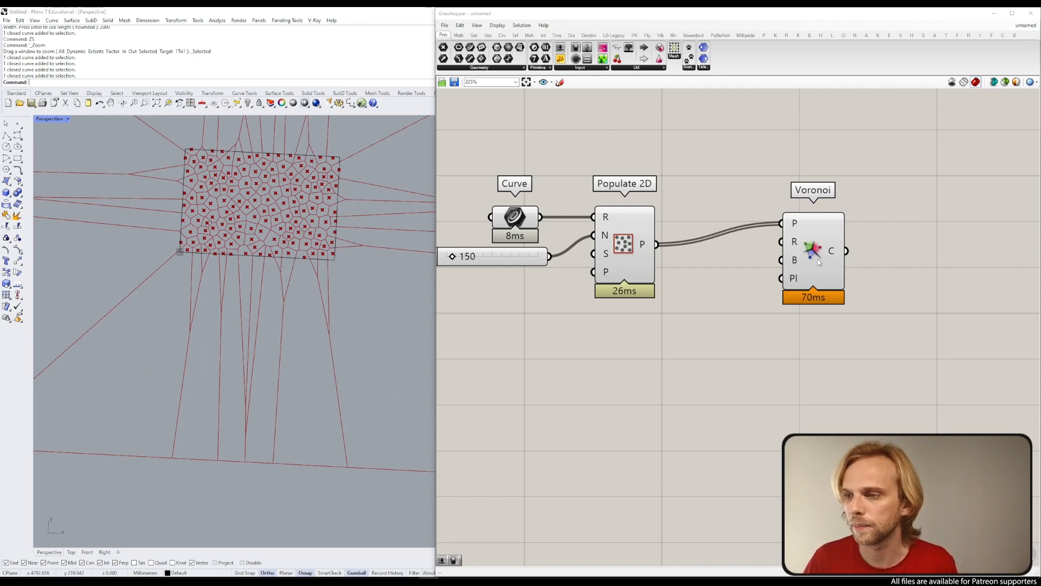
Step: Move Populate 2D and its Count slider below the Curve parameter and connect the Curve output to the B input of Voronoi
left_click_drag(818, 259, 837, 282)
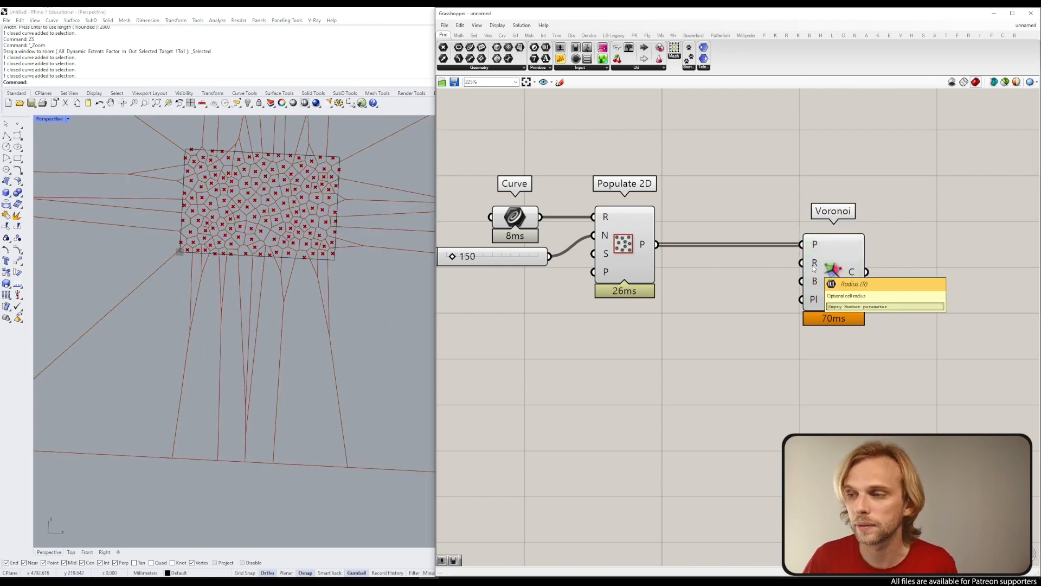
mouse_move(813, 281)
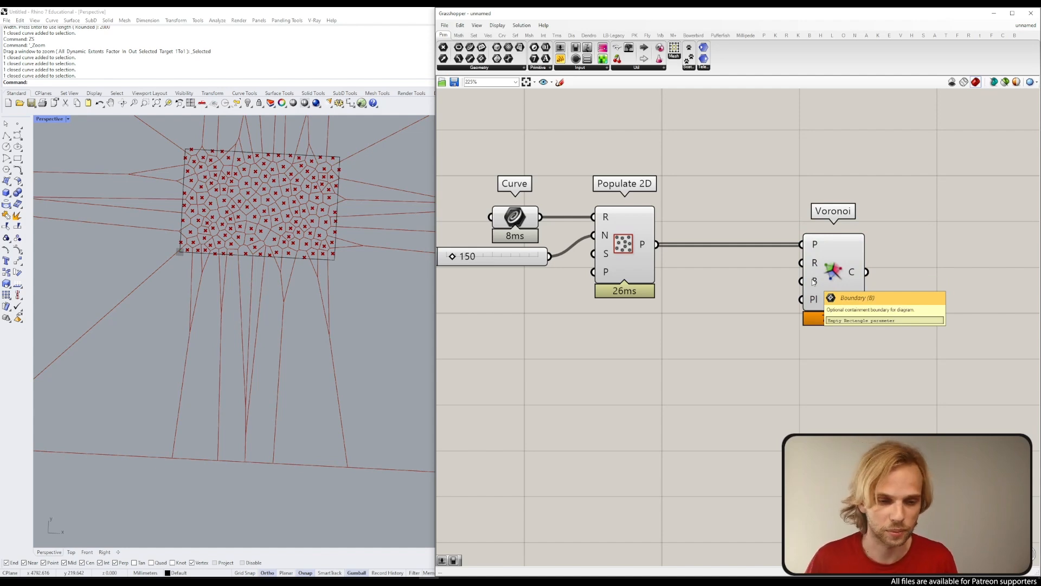
left_click_drag(675, 367, 475, 257)
left_click_drag(644, 273, 640, 360)
left_click(593, 211)
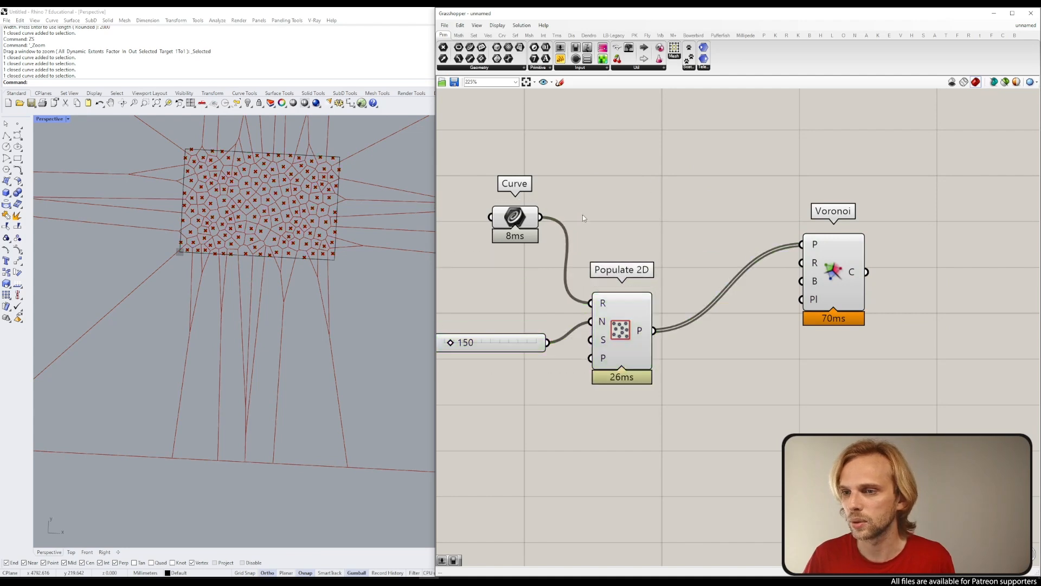
left_click_drag(540, 217, 822, 233)
left_click(782, 319)
Step: Tidy the canvas layout by moving Populate 2D with its slider, the Curve parameter and Voronoi into a compact arrangement
left_click_drag(727, 402, 479, 310)
left_click_drag(622, 360, 637, 319)
left_click(614, 180)
left_click_drag(516, 221, 505, 221)
left_click(552, 179)
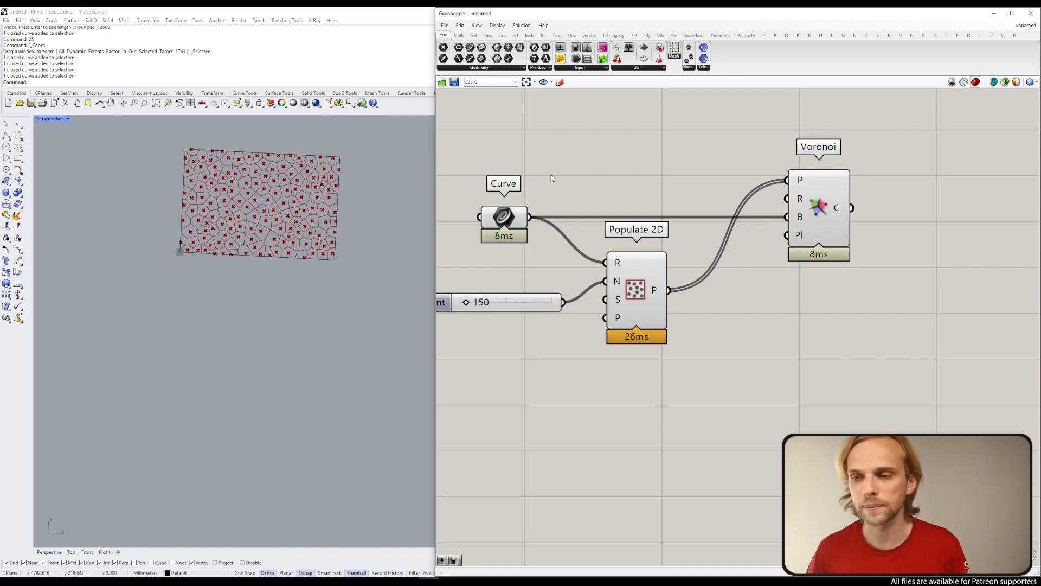
left_click_drag(819, 217, 800, 217)
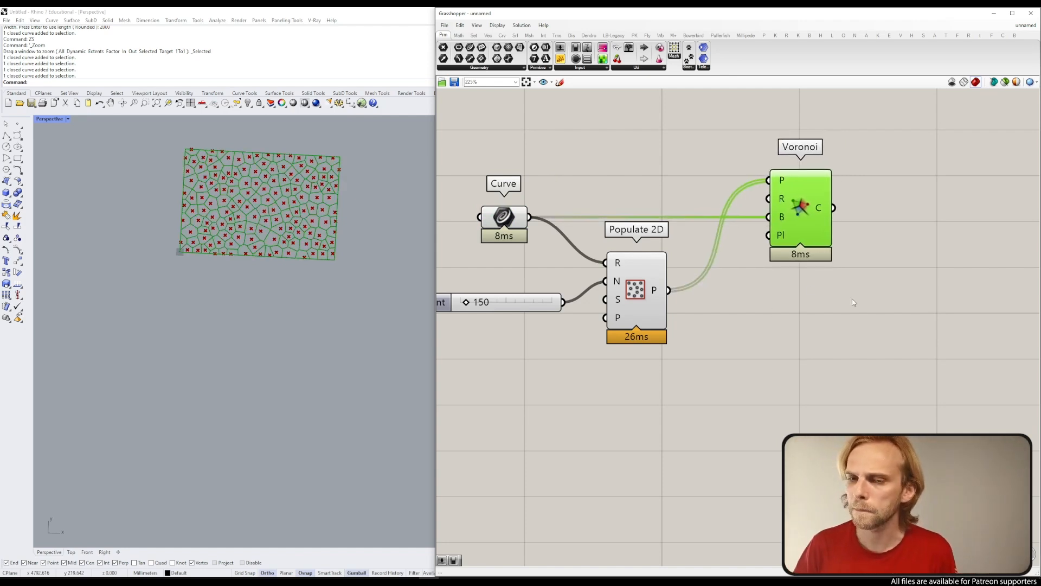
left_click(850, 292)
Step: Inspect the bounded Voronoi cells up close and select the Voronoi component to highlight them in the viewport
scroll(281, 203, "up", 7)
left_click(222, 229)
right_click_drag(222, 228, 116, 176)
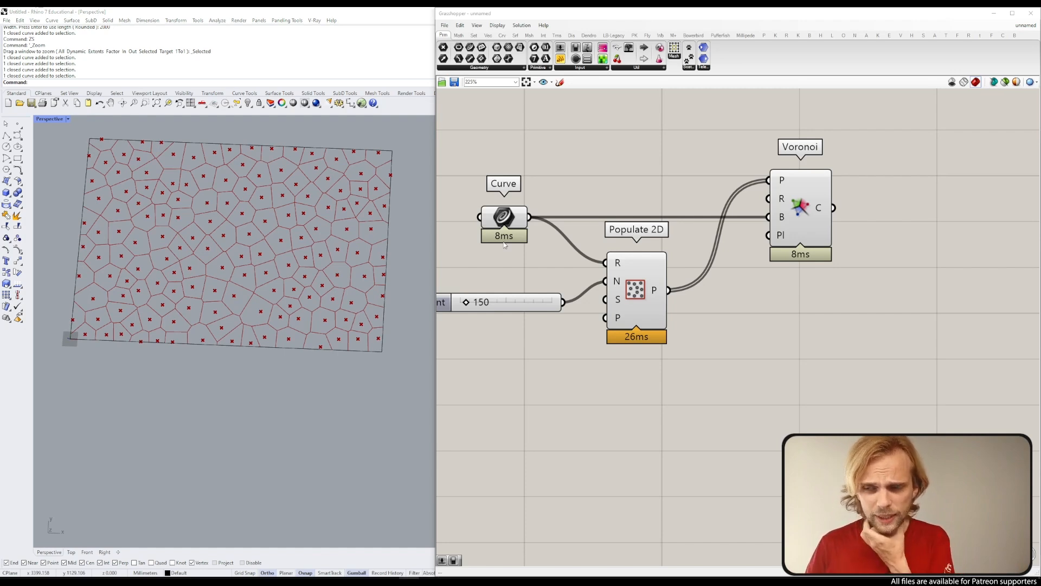
right_click(727, 199)
right_click_drag(813, 307, 722, 309)
left_click(726, 202)
Step: Narrow the Grasshopper window to give the Rhino viewport more width and view the cells at an angle
double_click(47, 119)
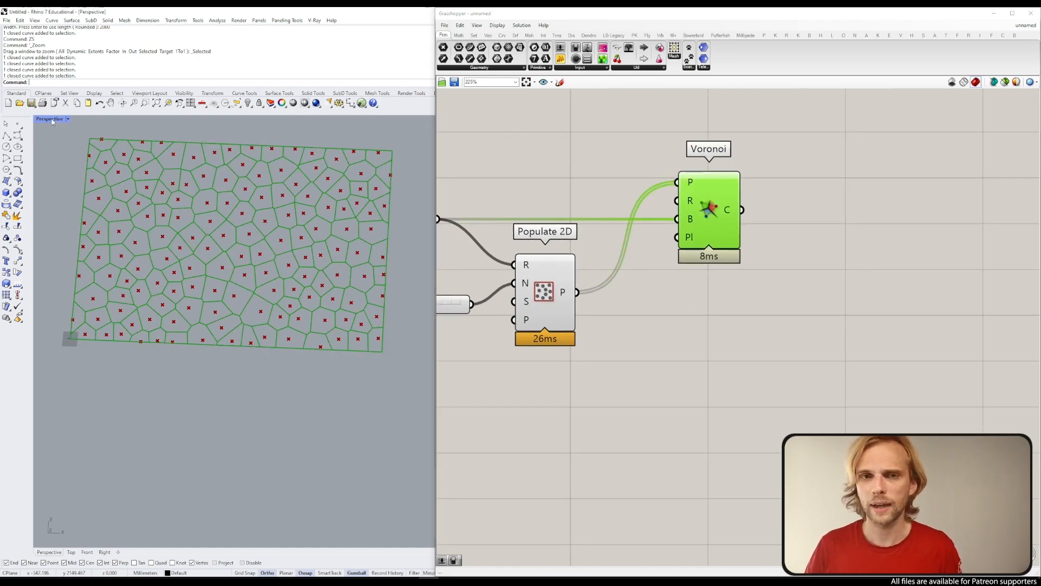
left_click_drag(432, 128, 739, 128)
double_click(456, 119)
right_click_drag(364, 261, 324, 302)
scroll(324, 304, "up", 5)
scroll(329, 318, "up", 1)
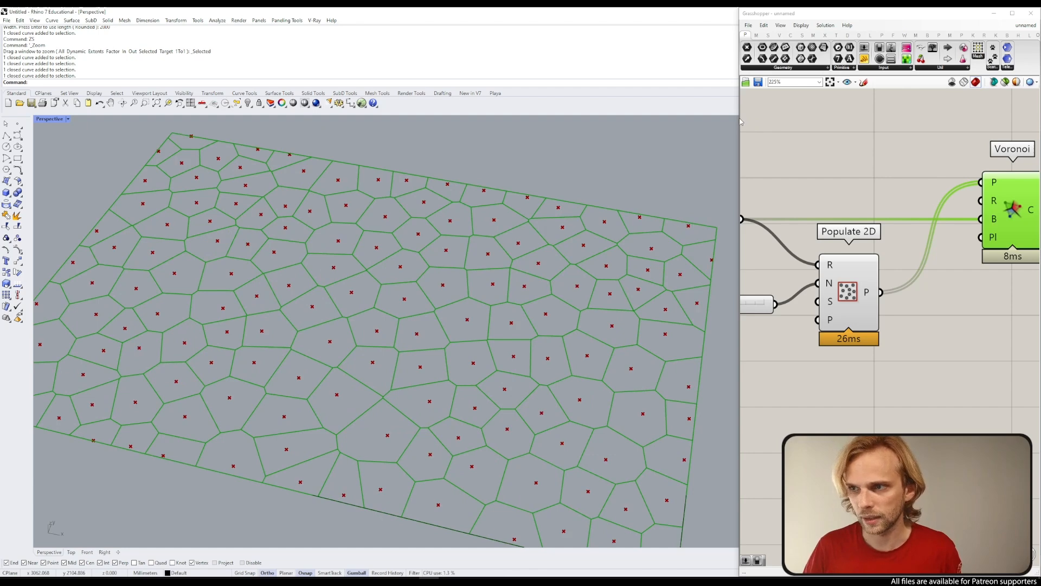
left_click_drag(740, 122, 574, 121)
right_click_drag(417, 207, 421, 195)
Step: Bake the Voronoi cells into Rhino and select individual cell curves to check them
left_click(887, 272)
left_click_drag(847, 218, 849, 218)
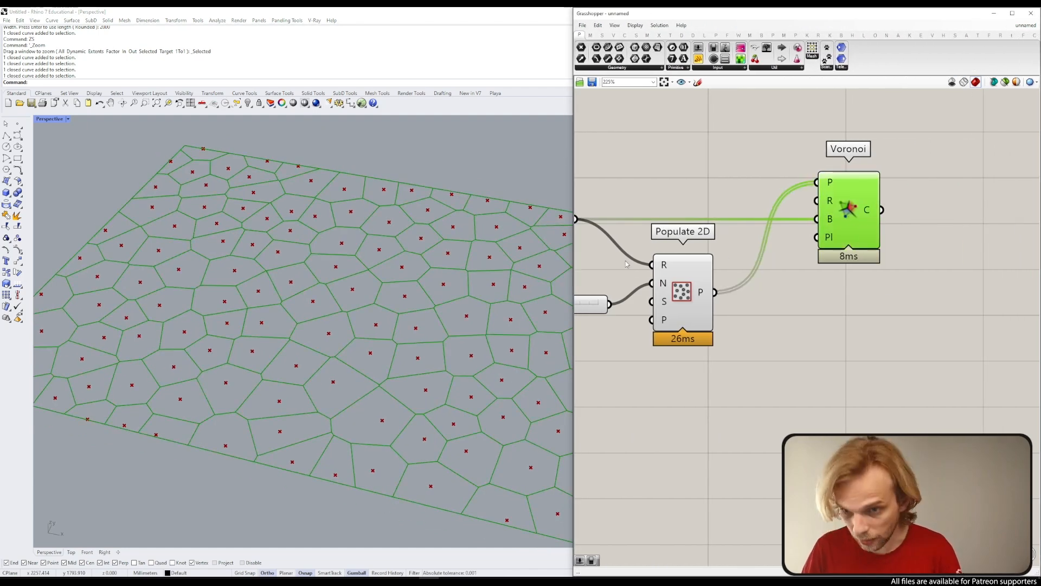
scroll(327, 258, "up", 2)
left_click(333, 251)
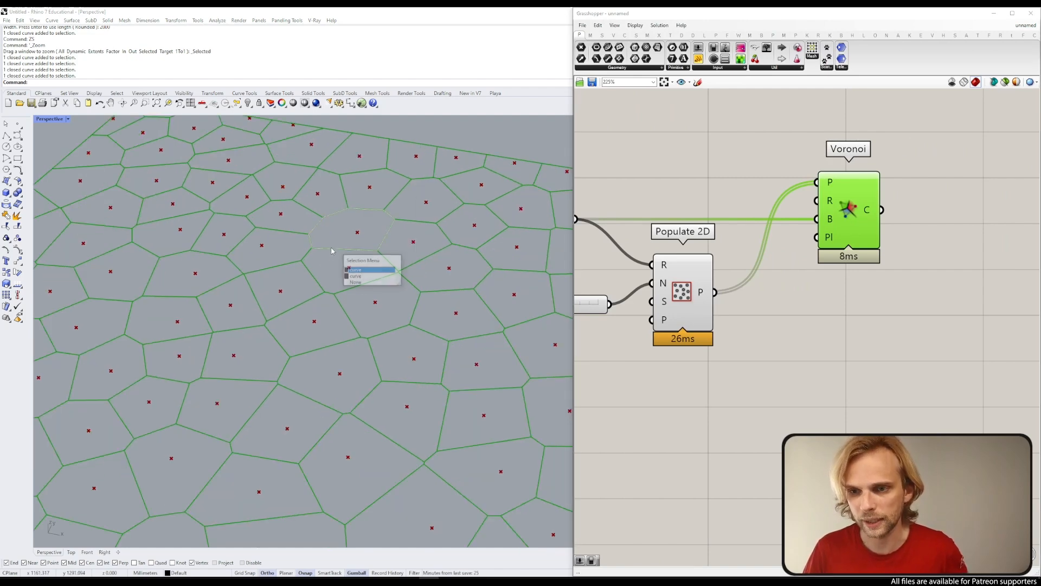
left_click(356, 270)
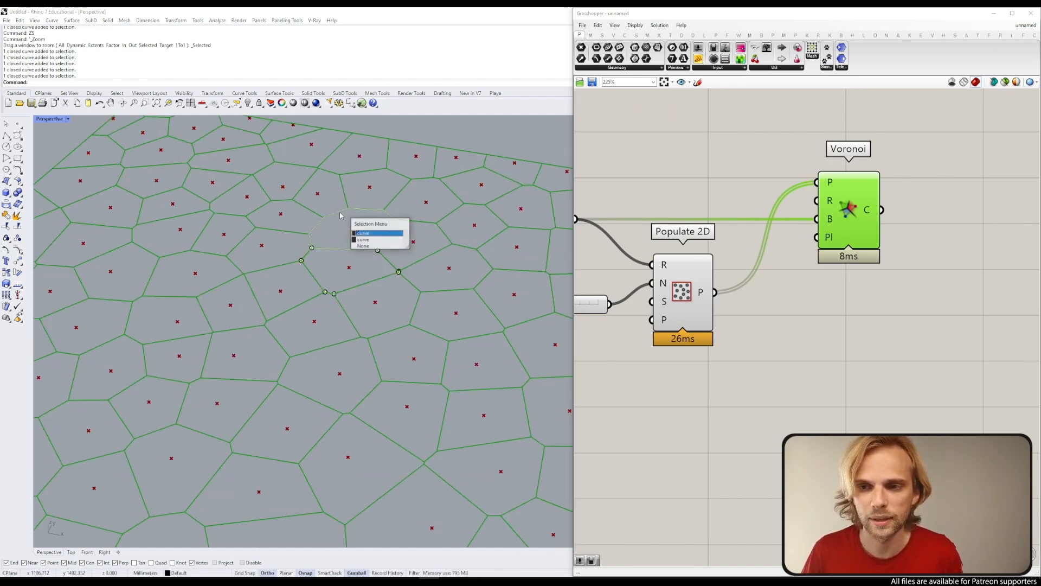
left_click(360, 240)
left_click(324, 238)
Step: Undo the Grasshopper bake in Rhino and select the Voronoi component again
key("ctrl+z")
scroll(326, 233, "down", 5)
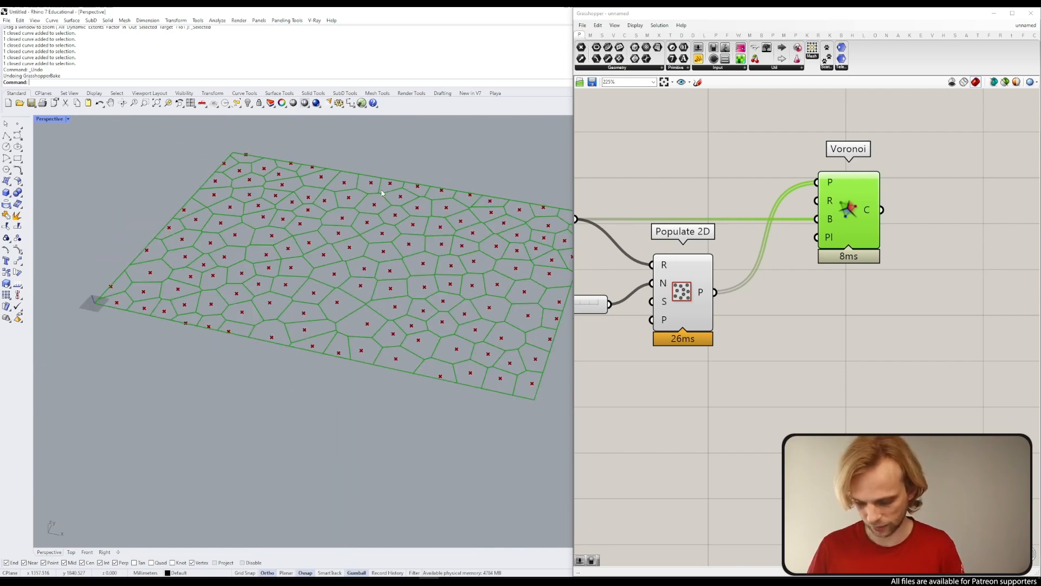
left_click(778, 166)
left_click(848, 194)
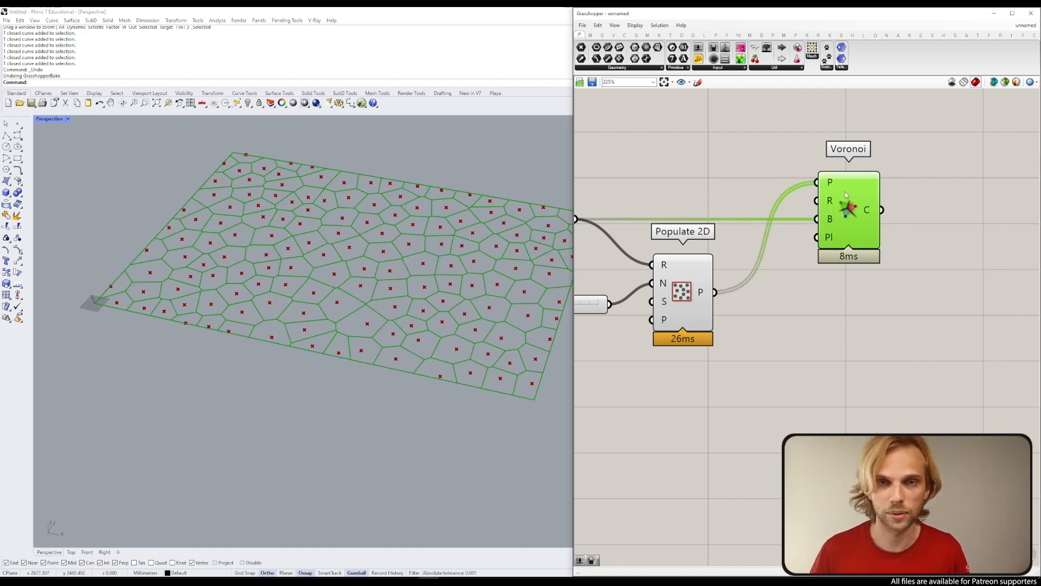
Step: Add a Scale component to the canvas beside the Voronoi component
left_click(866, 317)
right_click_drag(865, 318, 765, 306)
left_click(766, 192)
left_click(847, 241)
right_click_drag(844, 239, 782, 232)
left_click(704, 204)
left_click(773, 209)
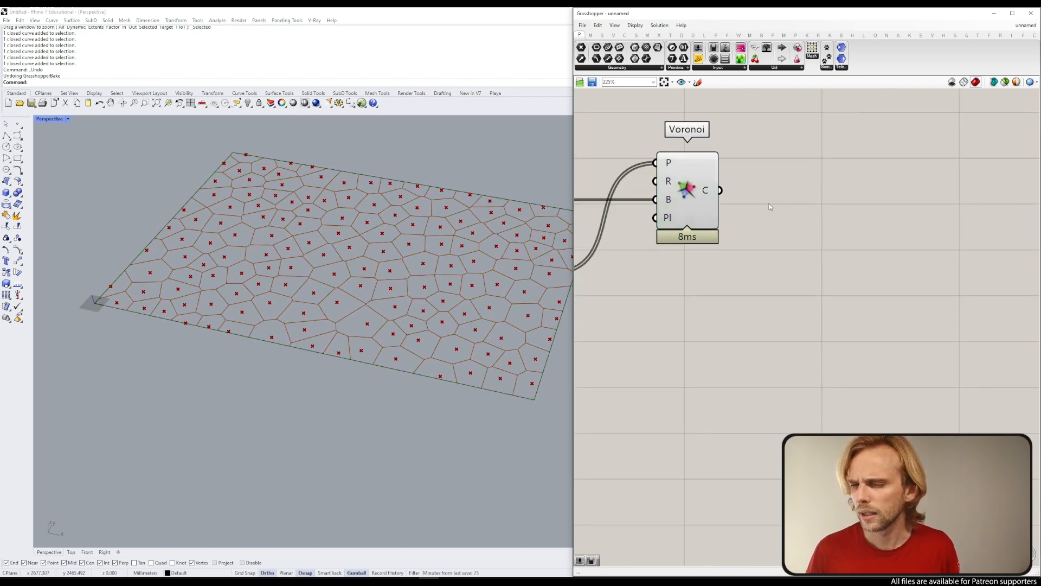
double_click(772, 202)
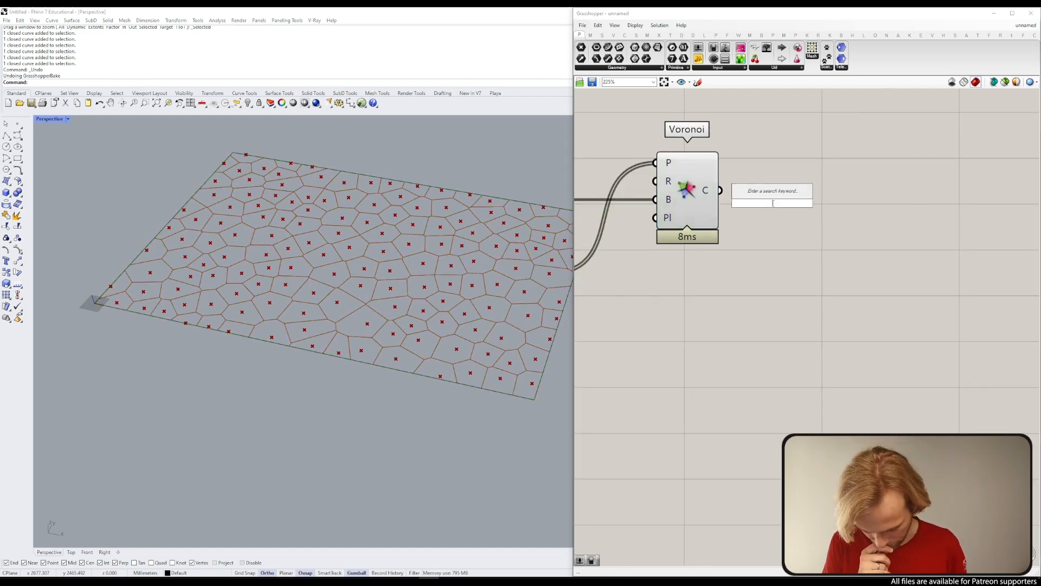
type("sa")
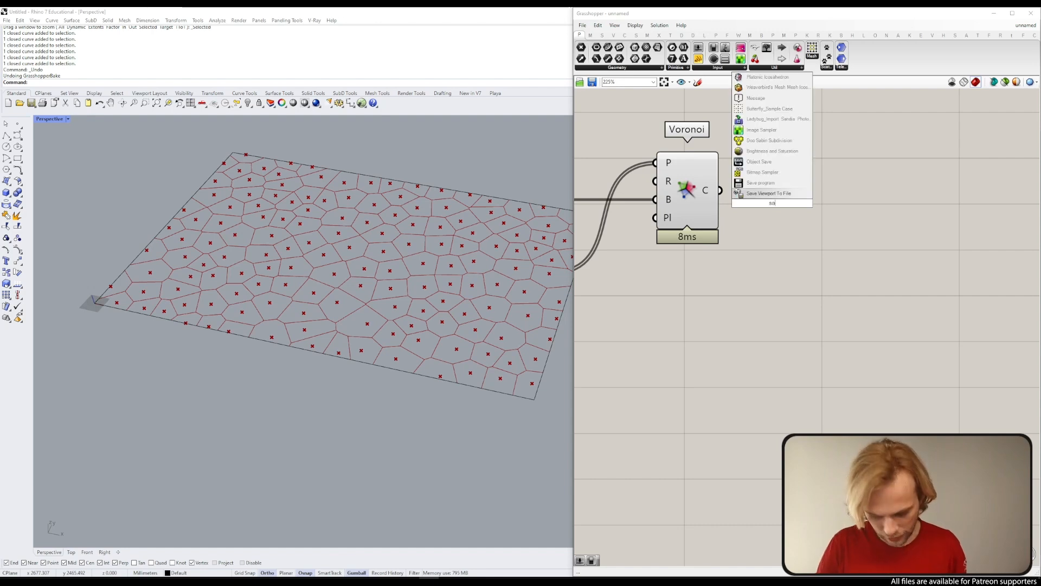
key("BackSpace")
type("cale")
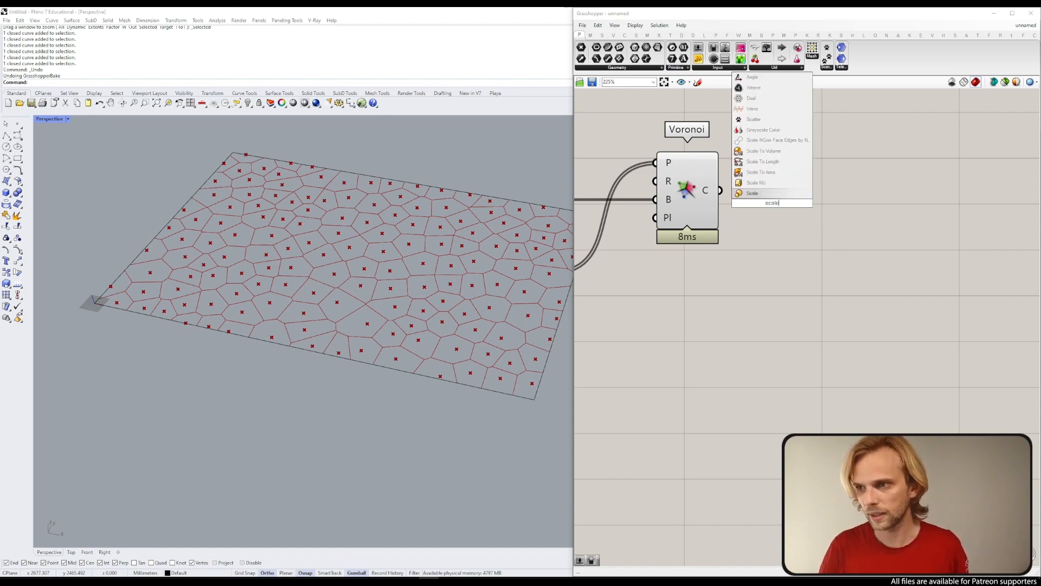
key("Return")
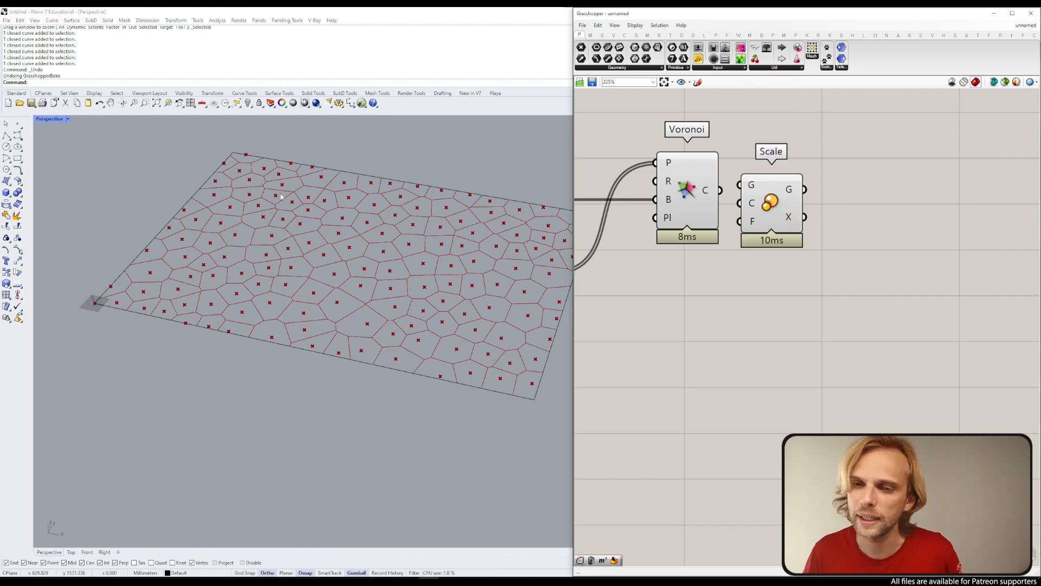
Step: Connect the Voronoi cells output to the Scale component's geometry input
left_click(698, 208)
left_click_drag(770, 206, 792, 227)
left_click_drag(720, 191, 808, 293)
right_click_drag(771, 277, 903, 203)
scroll(736, 202, "down", 1)
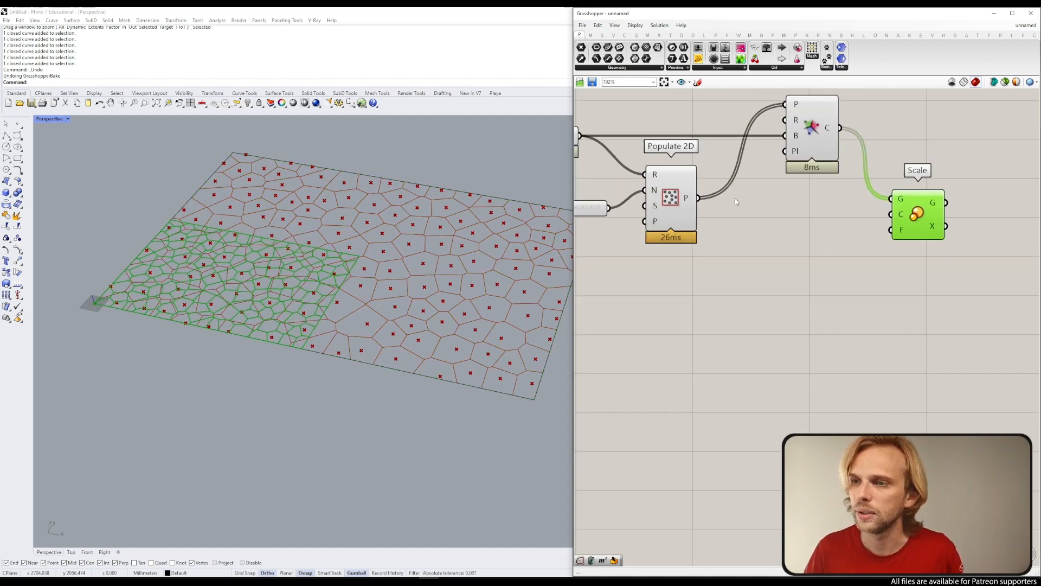
Step: Connect the Populate 2D points to the Scale component's center input so each cell scales about its own point
left_click(672, 197)
left_click_drag(698, 198, 905, 209)
left_click(860, 279)
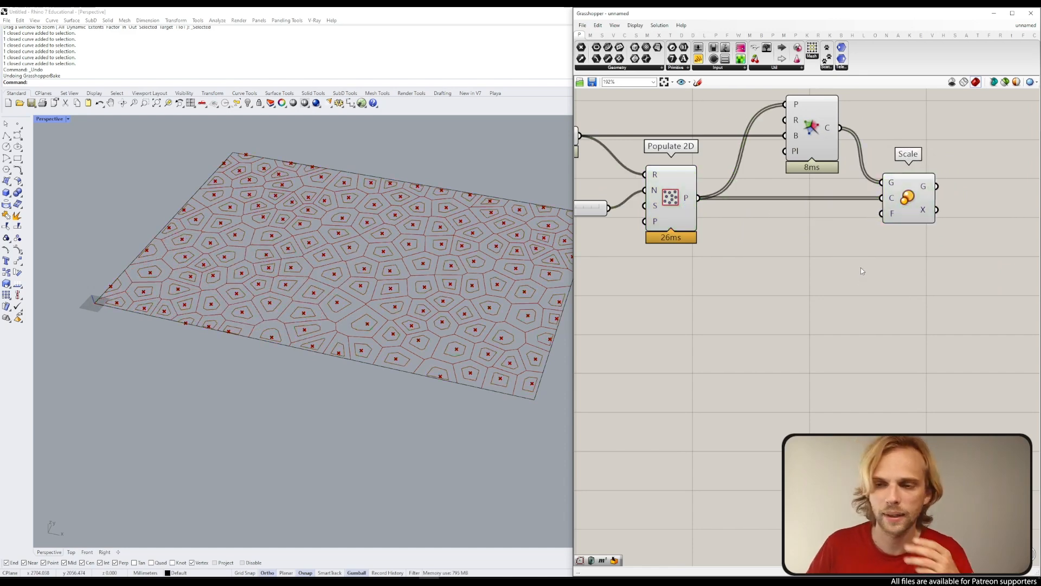
left_click(908, 198)
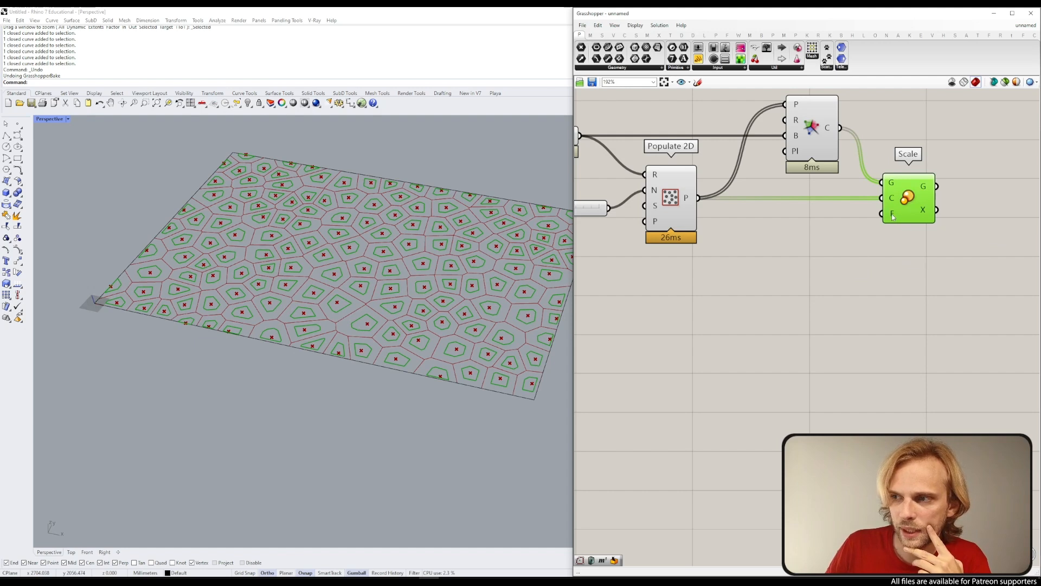
Step: Add a number slider set to 0.6 and connect it to the Scale component's factor input
double_click(835, 251)
type("0")
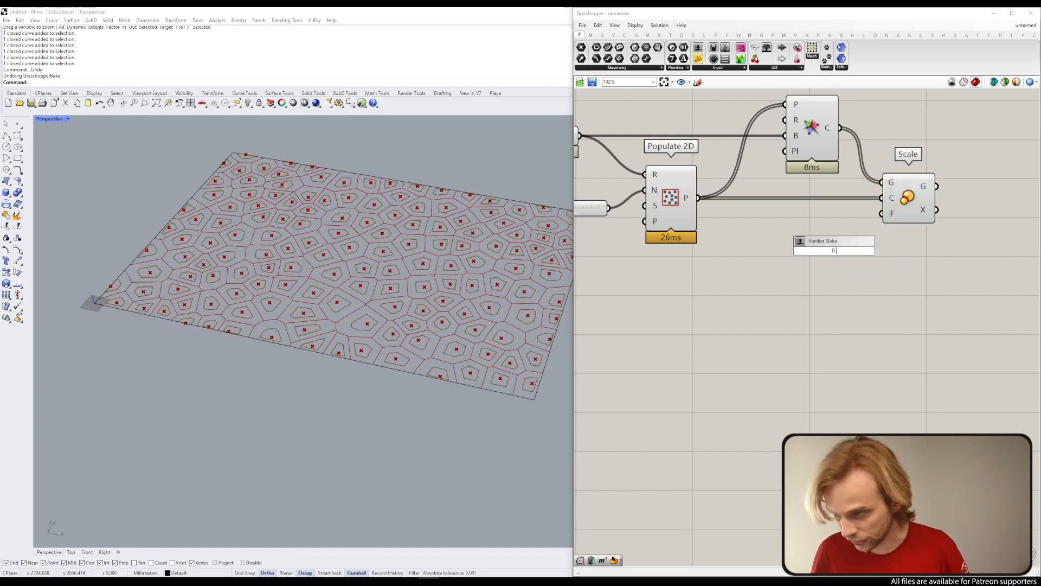
type(".6")
key("Return")
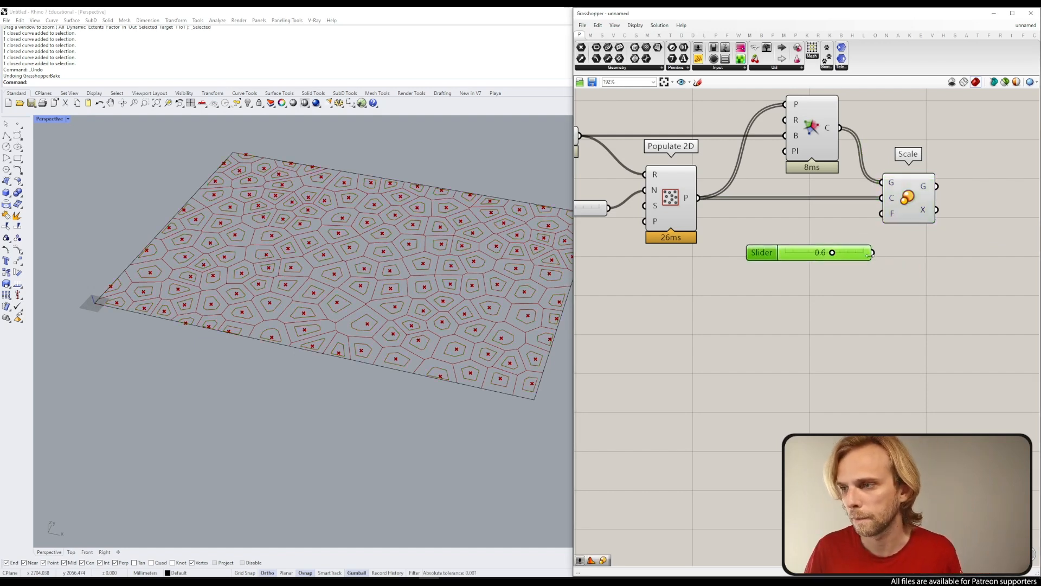
left_click_drag(874, 252, 884, 217)
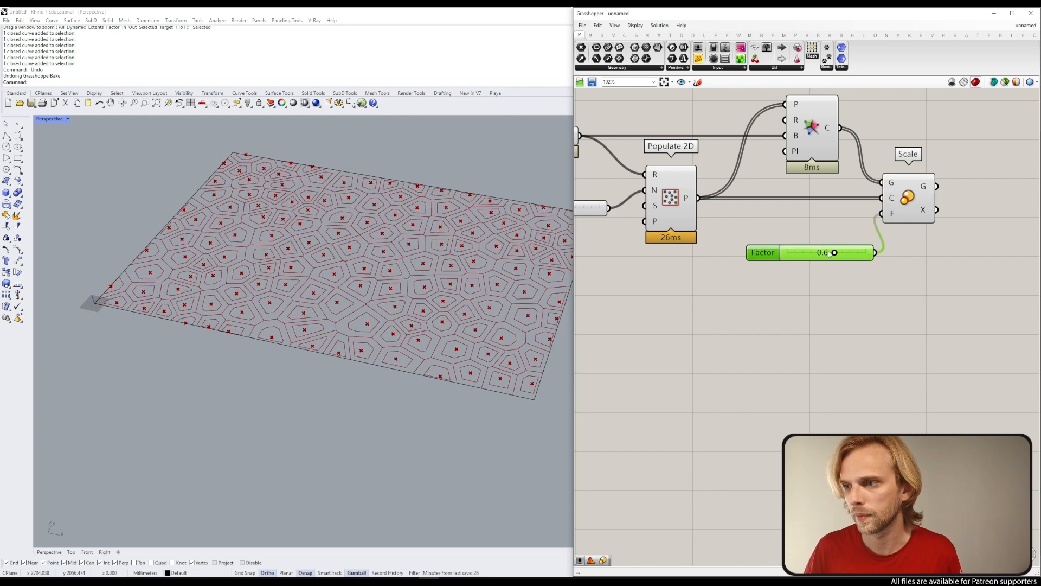
Step: Try a scale factor of 0.7 and inspect the gaps between the cells in the viewport
mouse_move(838, 255)
left_mouse_down()
mouse_move(862, 253)
mouse_move(819, 253)
mouse_move(865, 254)
mouse_move(819, 259)
mouse_move(862, 263)
mouse_move(848, 266)
left_mouse_up()
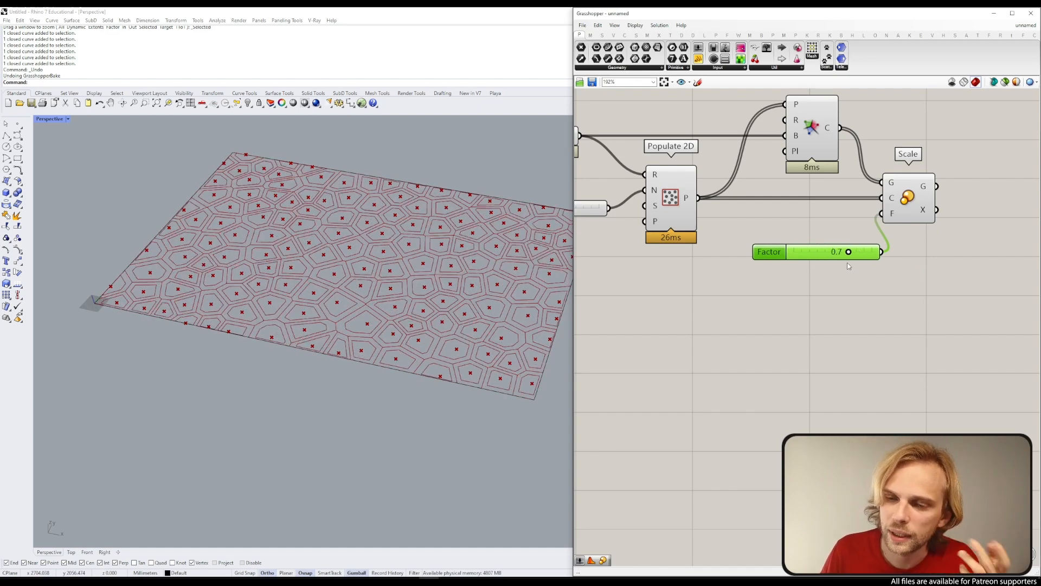
scroll(469, 331, "up", 6)
scroll(429, 320, "down", 8)
scroll(392, 328, "up", 3)
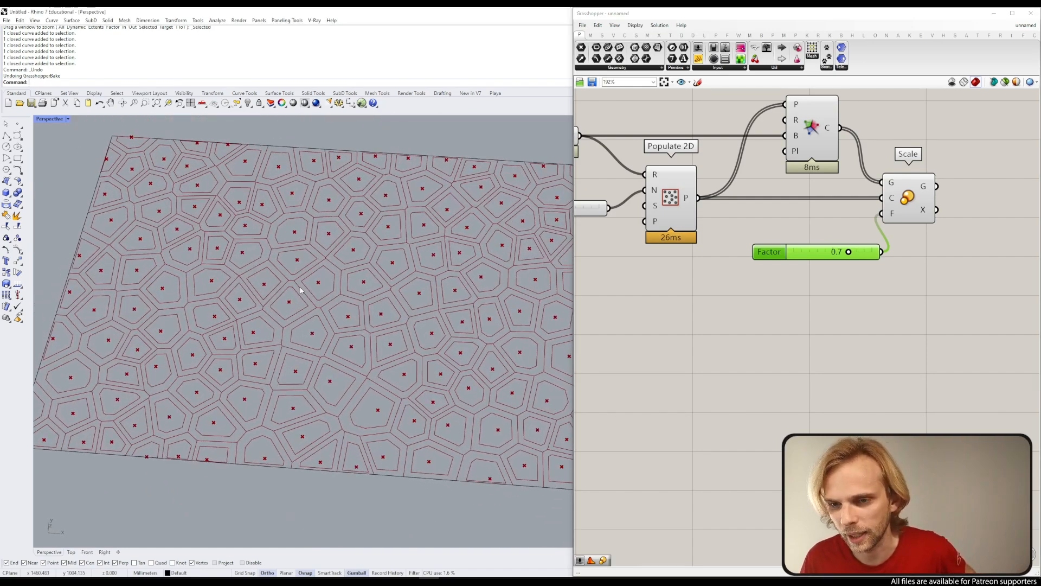
Step: Set the Factor slider to 0.6 and move the Scale component lower and farther from the Voronoi component
left_click_drag(849, 253, 854, 283)
left_click(857, 246)
right_click_drag(857, 246, 725, 319)
left_click_drag(781, 271, 827, 333)
left_click(832, 286)
Step: Examine the scaled cells against the original Voronoi outlines in the viewport from a lower viewing angle
scroll(202, 161, "up", 3)
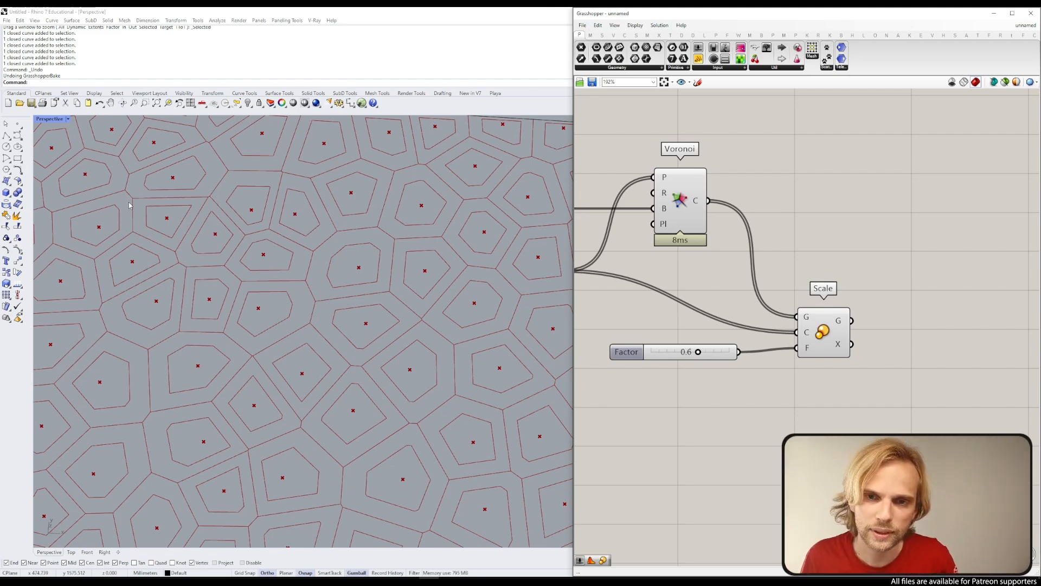
right_click_drag(200, 200, 248, 158)
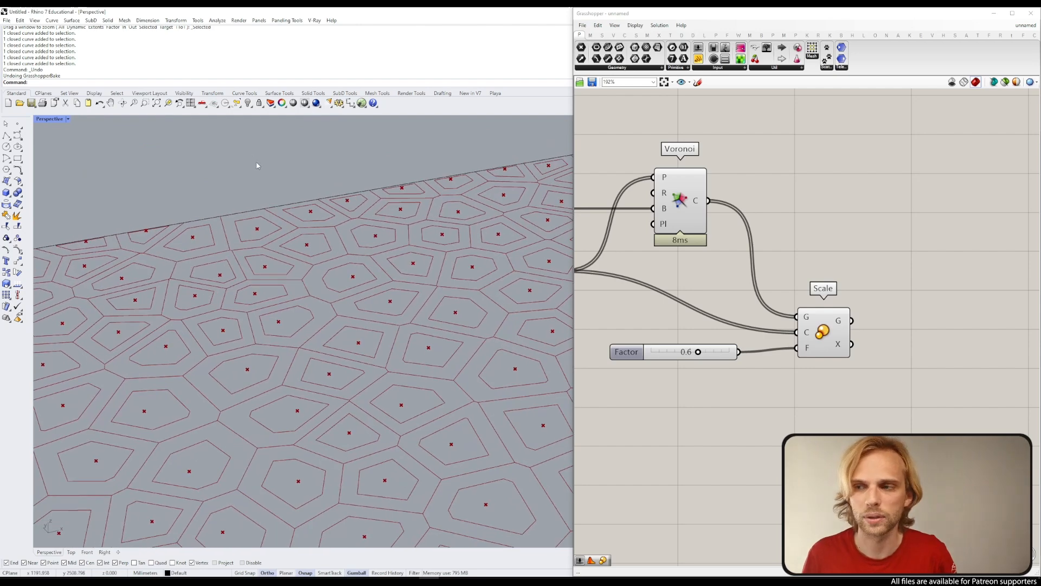
right_click_drag(884, 377, 822, 263)
left_click(761, 218)
left_click(807, 279)
right_click_drag(280, 289, 417, 234)
left_click(860, 284)
right_click_drag(860, 283, 932, 336)
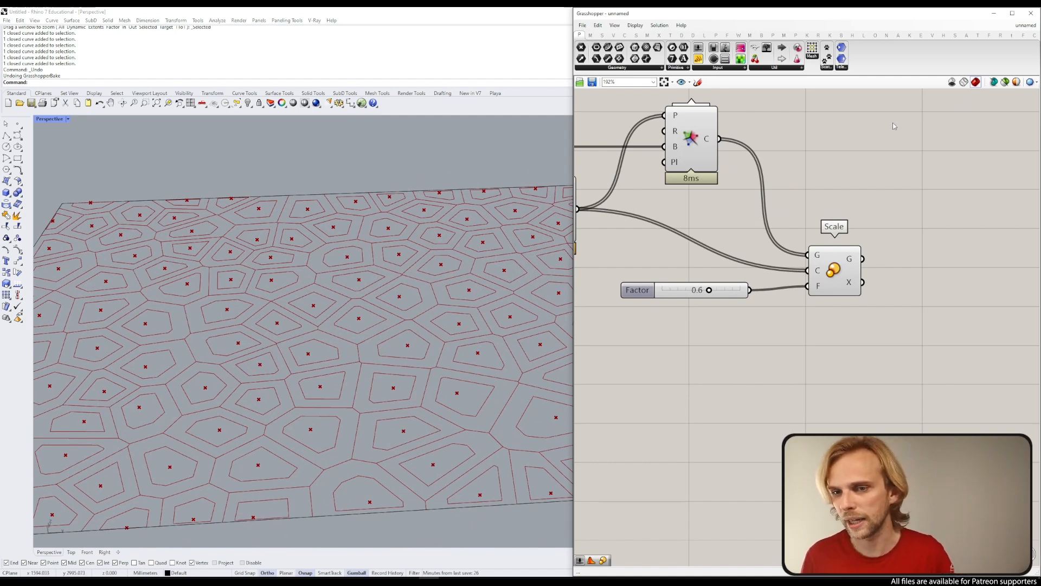
right_click_drag(777, 198, 822, 276)
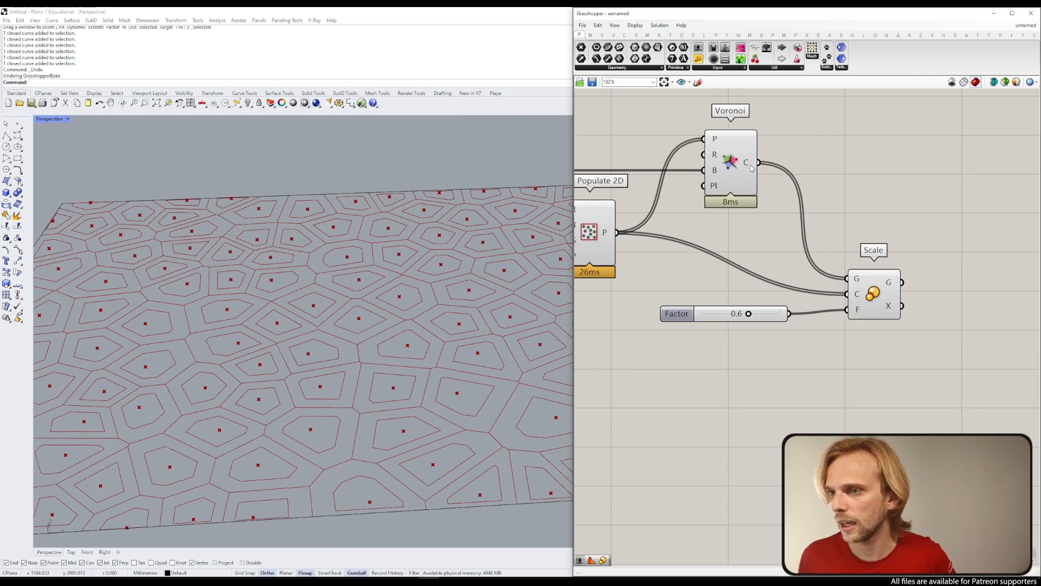
Step: Add a Graft Tree component and route the Populate 2D points through it into the Scale component's center input
double_click(739, 234)
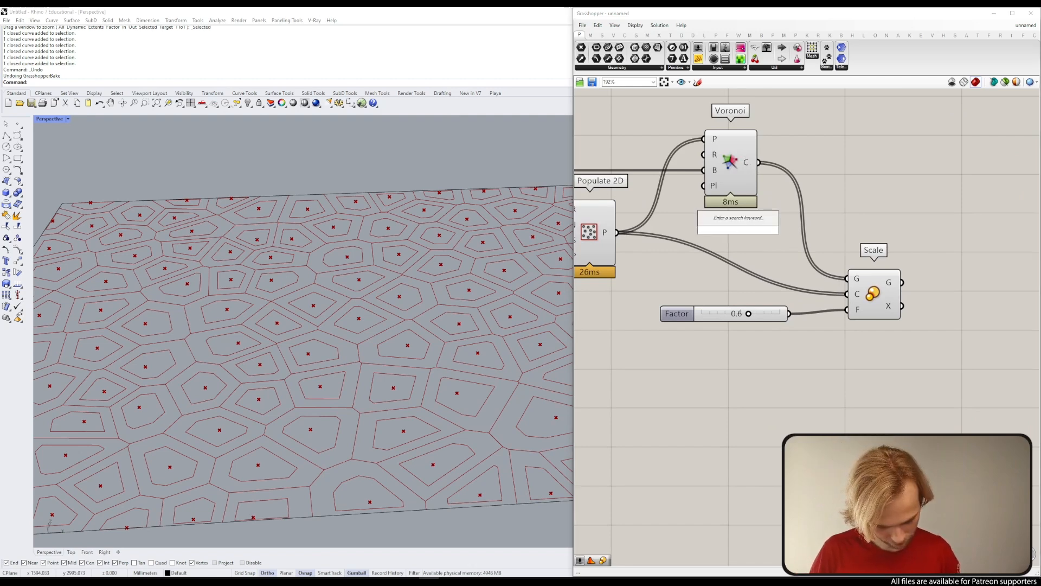
type("graft")
left_click(708, 220)
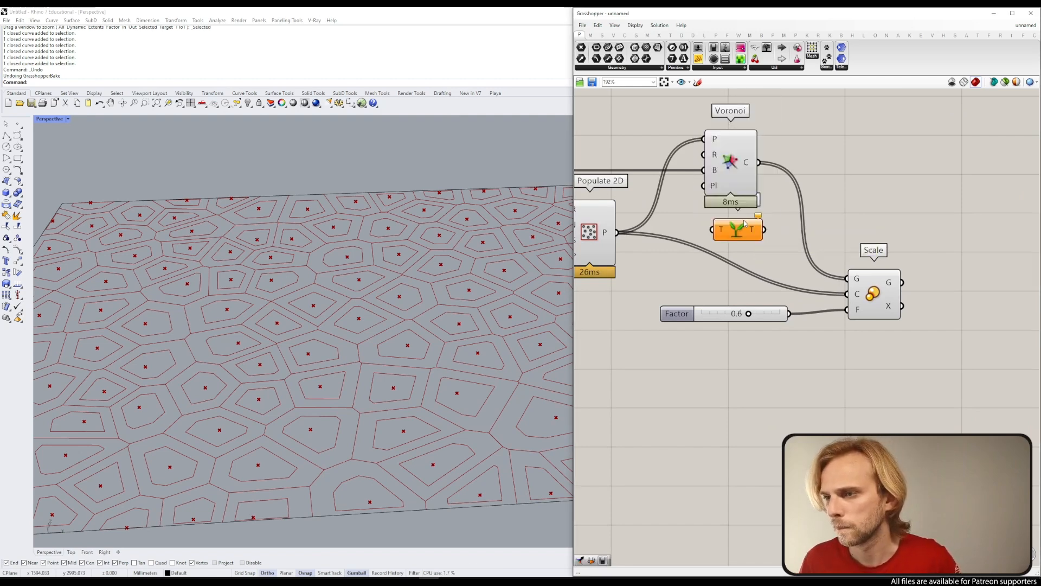
left_click_drag(700, 253, 701, 253)
right_click_drag(700, 253, 790, 242)
mouse_move(664, 198)
left_mouse_down()
mouse_move(673, 190)
mouse_move(668, 208)
left_mouse_up()
right_click_drag(834, 239, 795, 226)
left_click_drag(794, 226, 898, 272)
left_click_drag(749, 248, 779, 263)
left_click(705, 271)
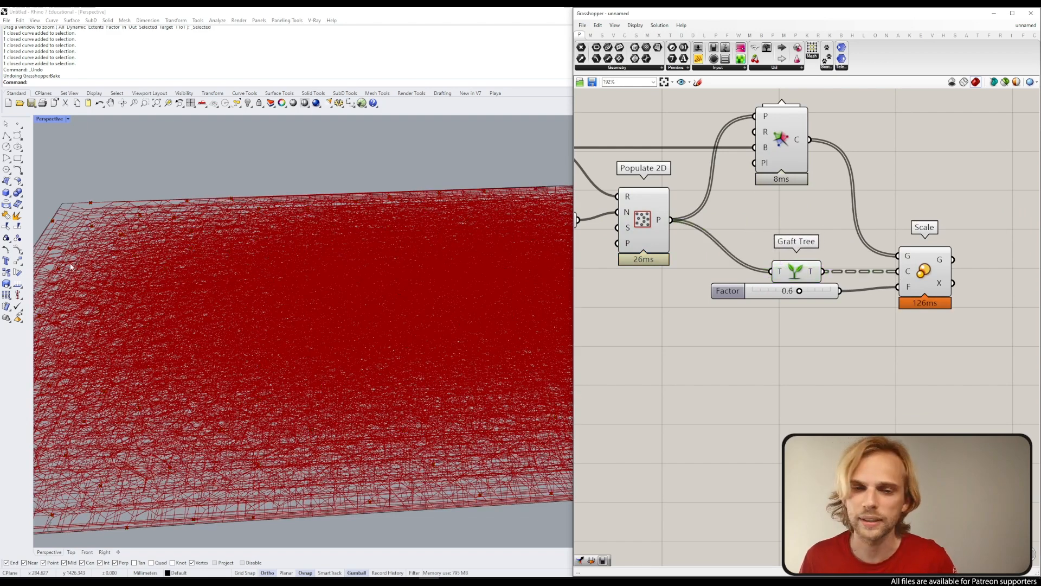
Step: Examine the Graft Tree points in the viewport and the data structure of its output
scroll(149, 282, "down", 2)
left_click(807, 270)
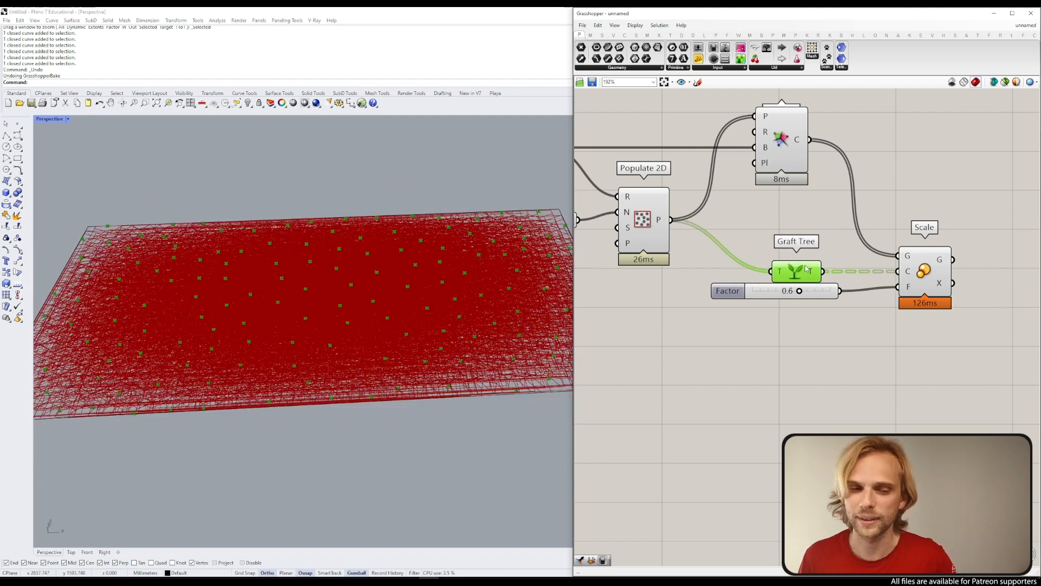
left_click_drag(807, 268, 804, 265)
left_click(790, 227)
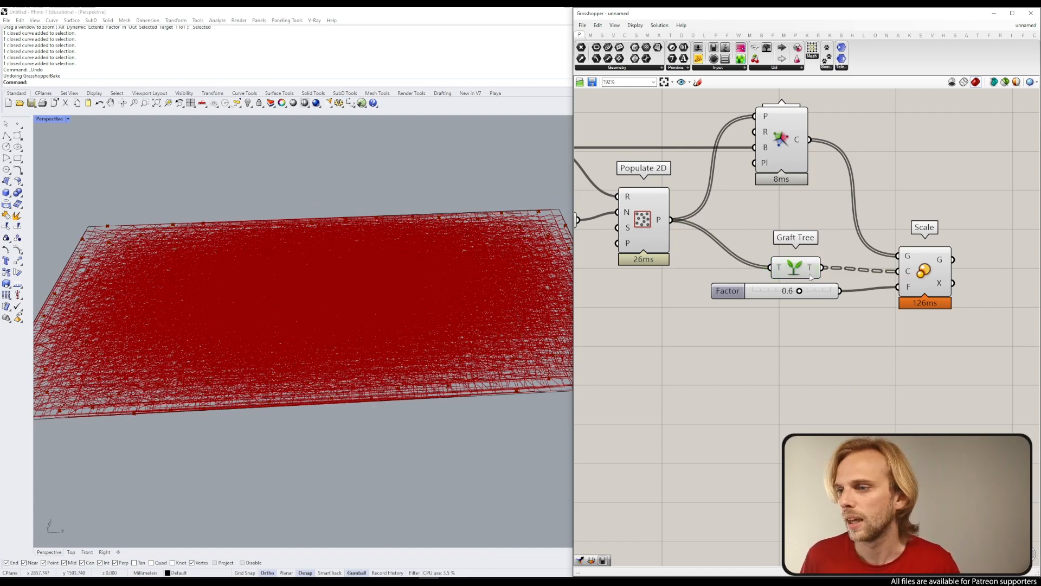
mouse_move(814, 267)
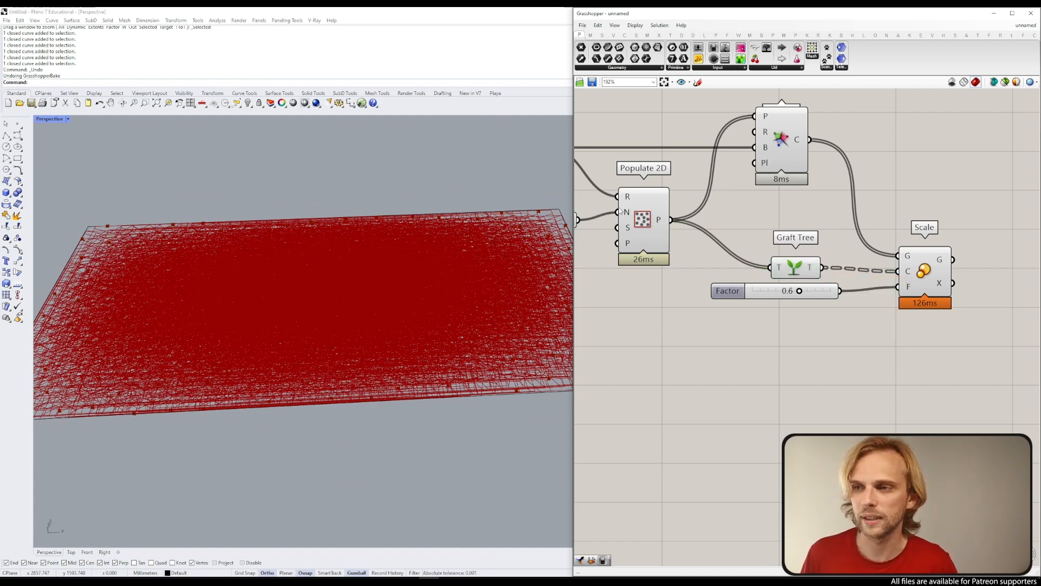
left_click_drag(808, 266, 799, 269)
mouse_move(804, 272)
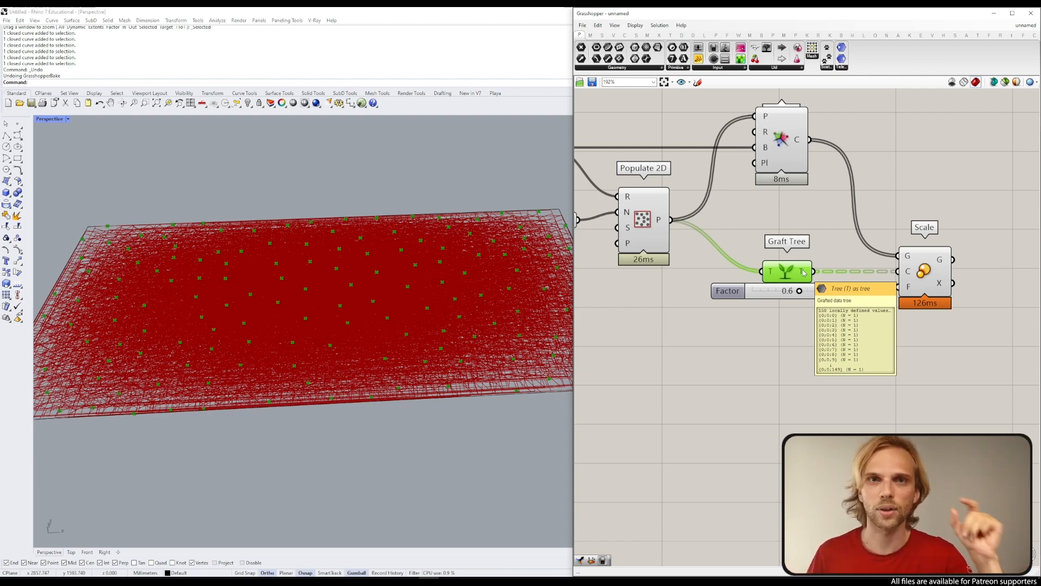
Step: Check the data structure of the Voronoi cells output and apply Graft directly to that output
left_click_drag(789, 137, 785, 163)
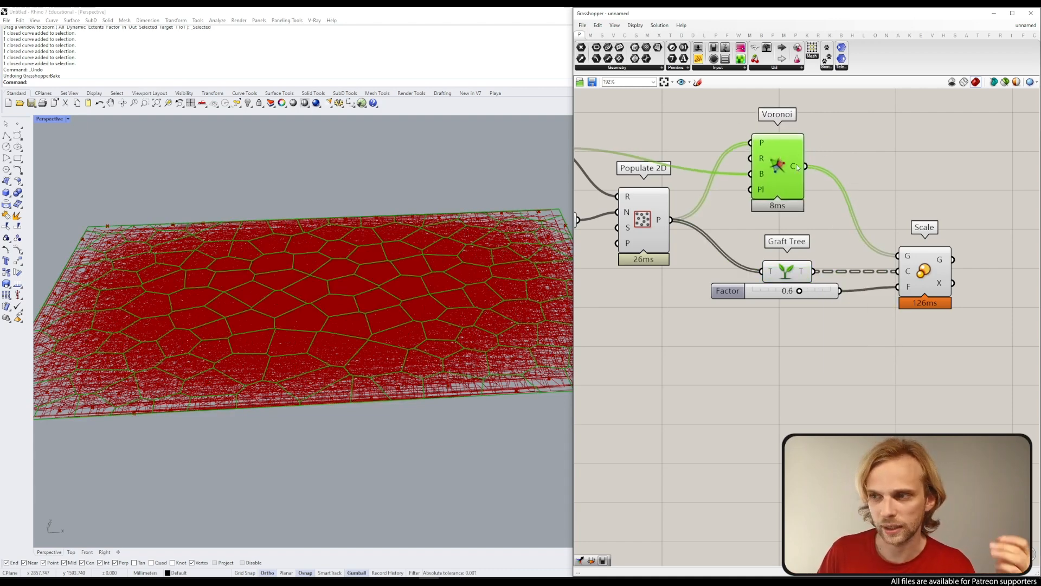
mouse_move(797, 167)
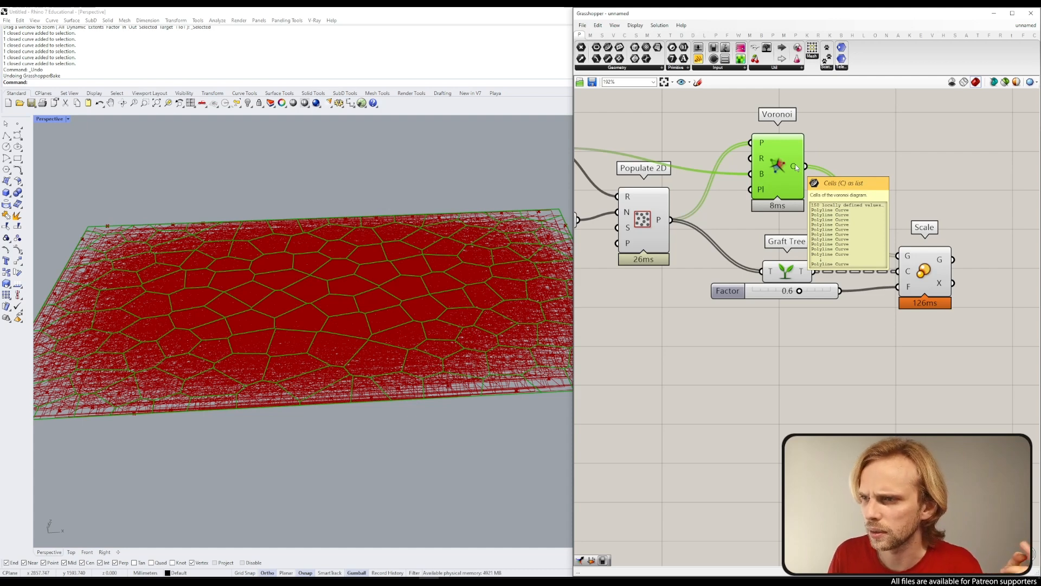
right_click(796, 166)
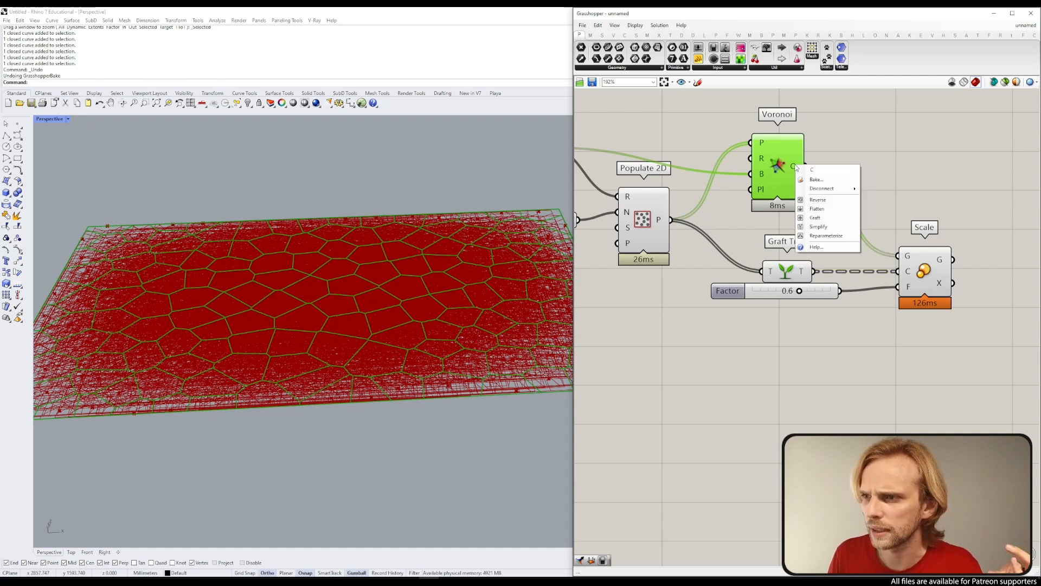
left_click(821, 218)
left_click(828, 206)
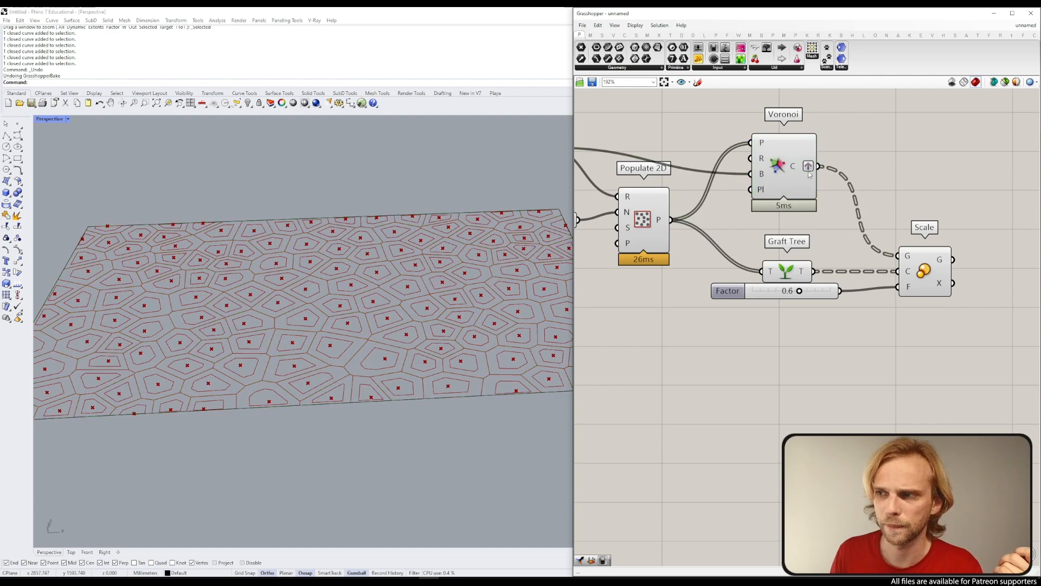
right_click(798, 166)
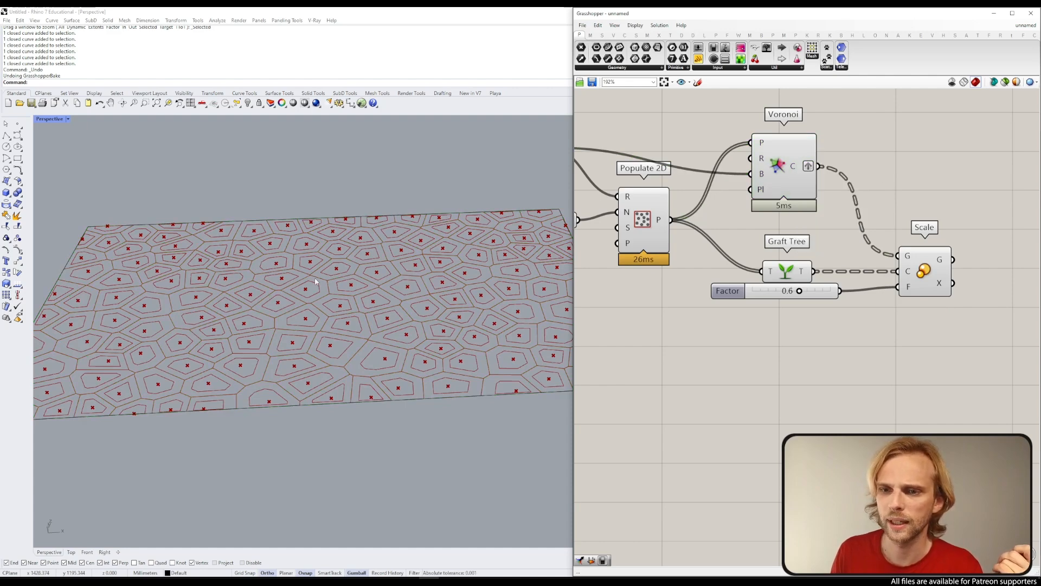
Step: Move the Scale component closer to its inputs and inspect the data structure of its geometry output
mouse_move(802, 291)
left_mouse_down()
mouse_move(770, 299)
mouse_move(814, 303)
mouse_move(802, 304)
left_mouse_up()
right_click_drag(877, 307, 744, 310)
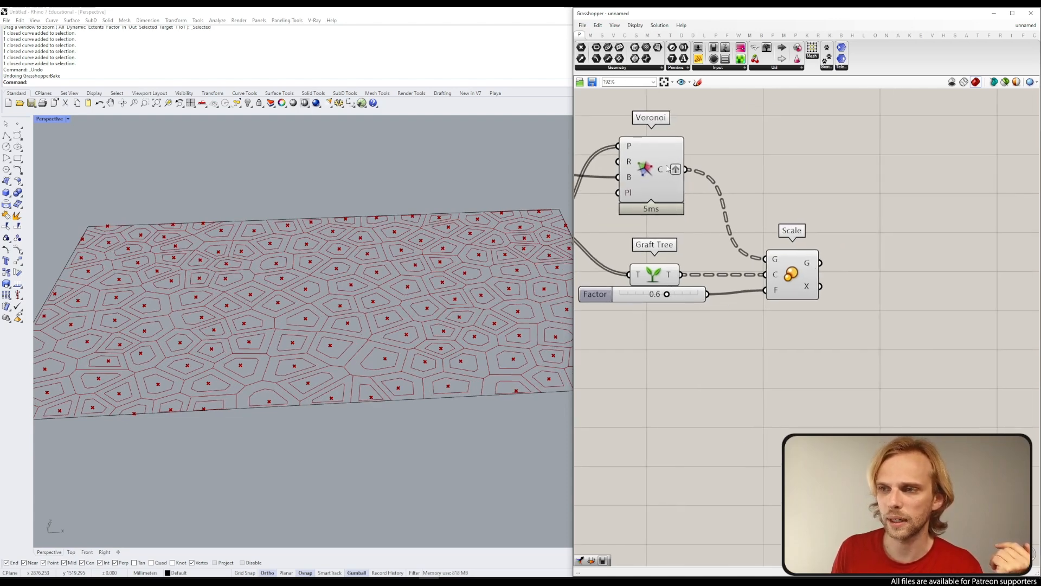
left_click_drag(776, 269, 763, 273)
left_click(804, 259)
mouse_move(782, 267)
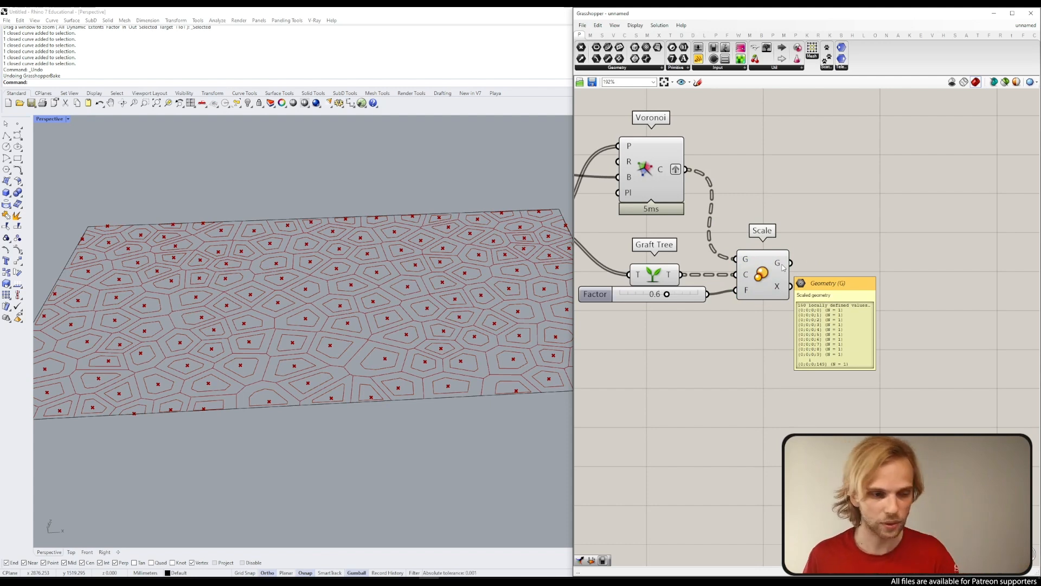
Step: Add a Move component after Scale and connect the scaled geometry to its geometry input
scroll(845, 246, "down", 2)
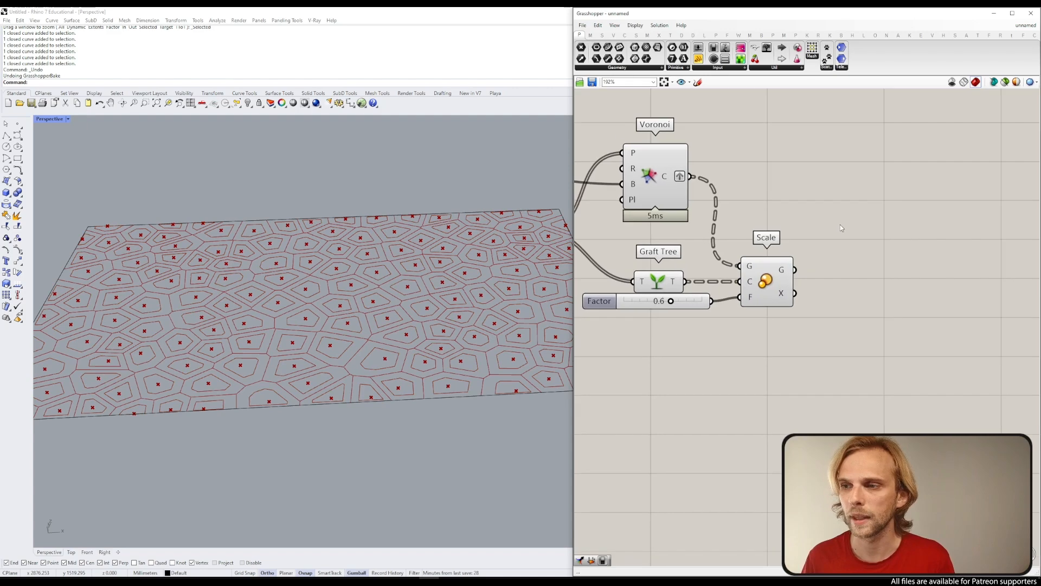
right_click_drag(845, 263, 820, 237)
scroll(284, 243, "up", 2)
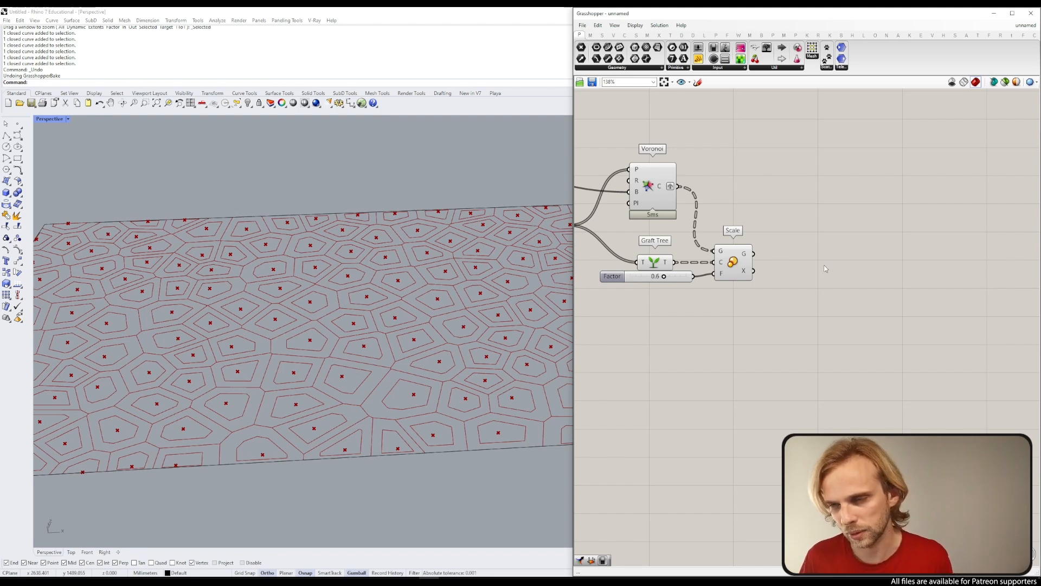
double_click(828, 283)
type("move")
key("Return")
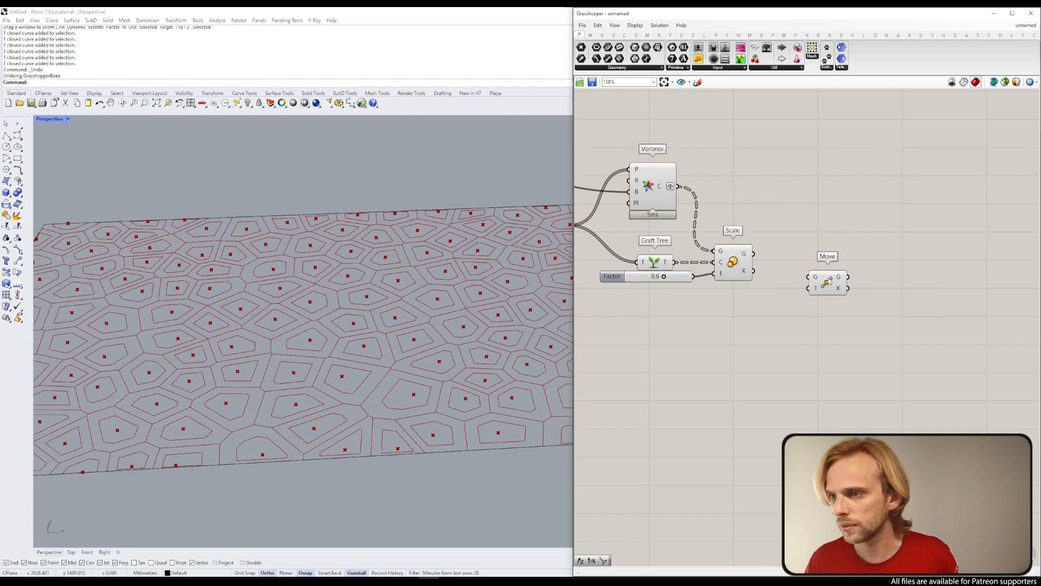
left_click_drag(754, 255, 830, 302)
left_click(834, 304)
left_click(829, 315)
scroll(453, 242, "up", 3)
scroll(453, 242, "up", 3)
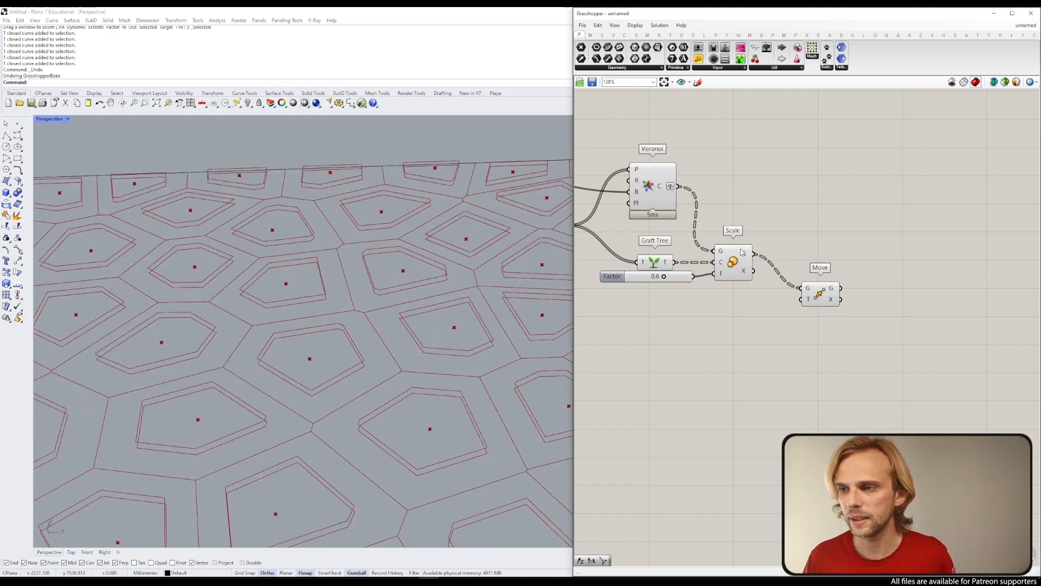
Step: Add a Negative component feeding the Move translation input and a Unit Z vector feeding the Negative component
double_click(769, 339)
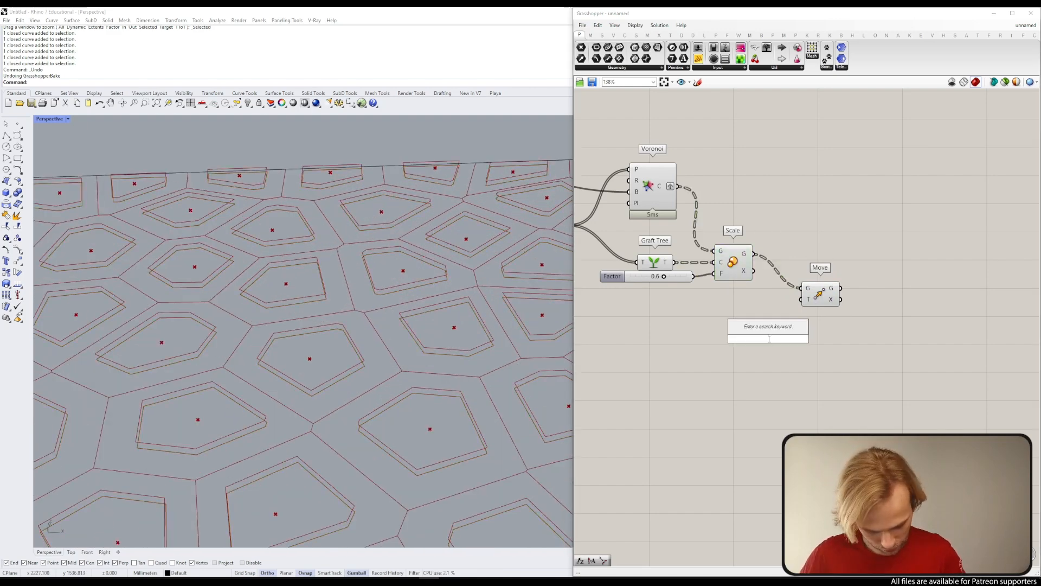
type("neg")
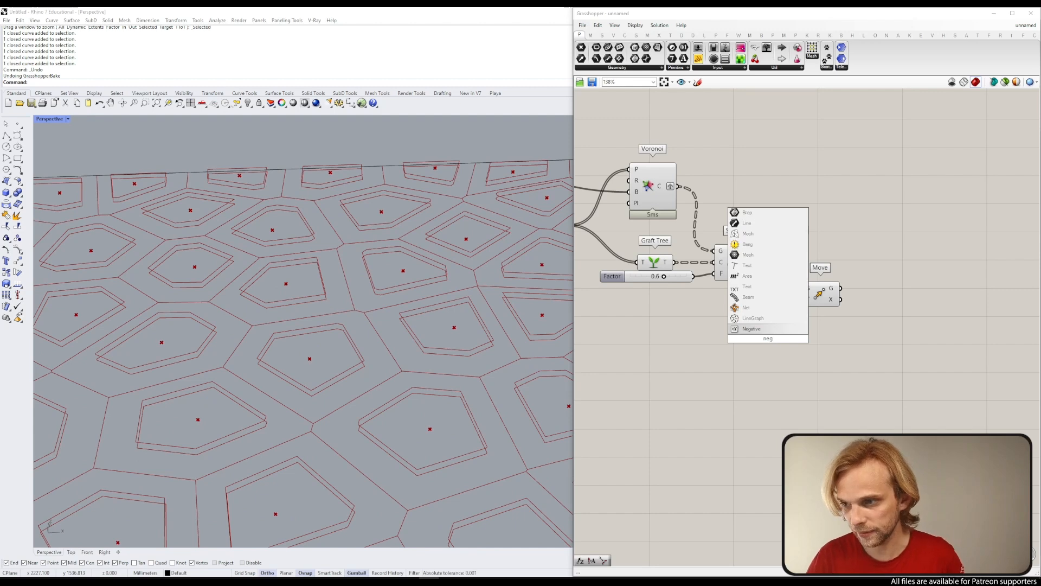
key("Return")
left_click_drag(770, 341, 801, 299)
double_click(705, 361)
type("unit z")
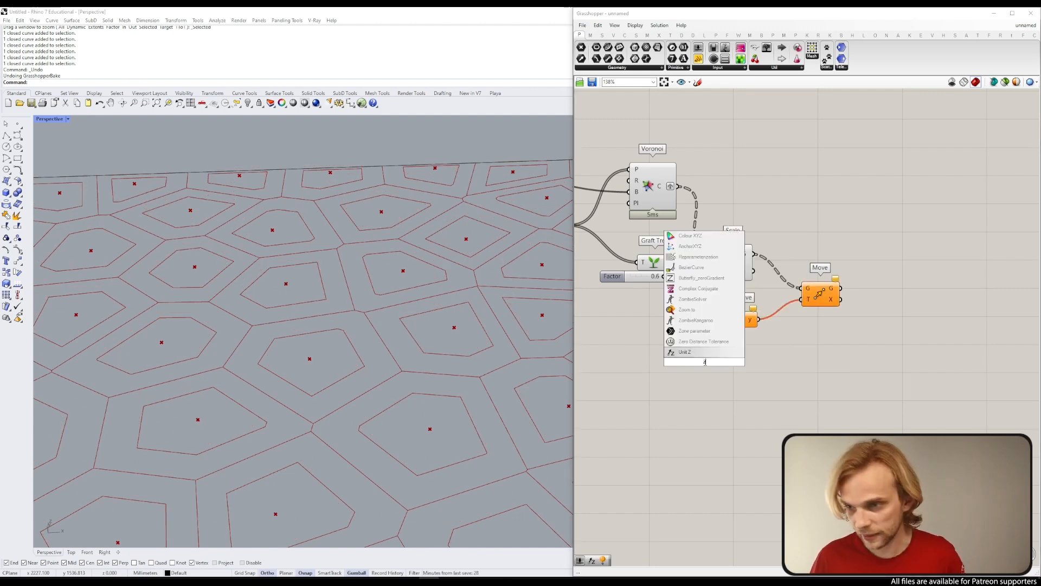
key("Return")
mouse_move(705, 362)
left_mouse_down()
mouse_move(682, 318)
mouse_move(723, 319)
mouse_move(685, 320)
left_mouse_up()
right_click_drag(640, 339, 740, 328)
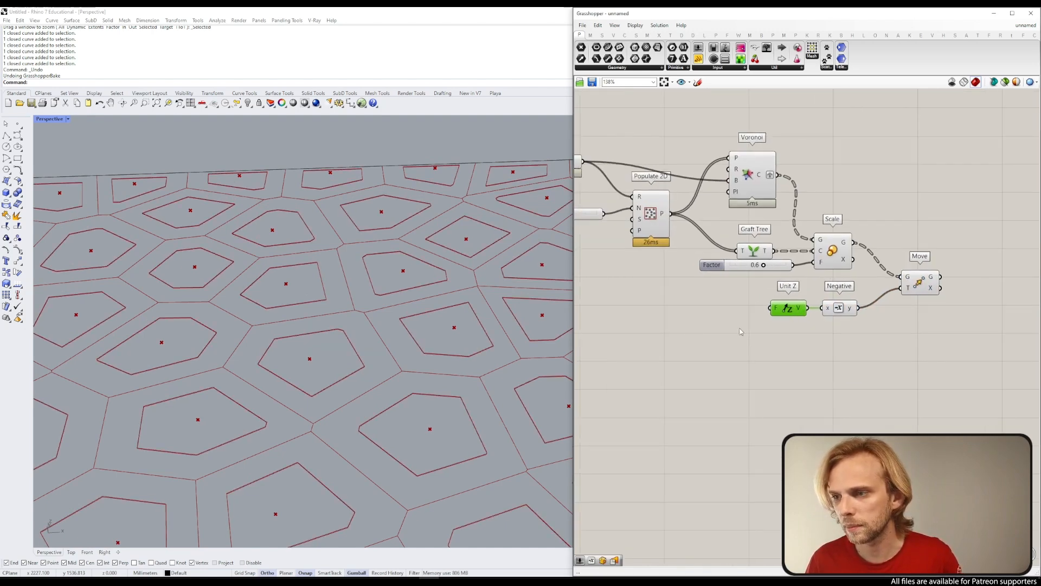
Step: Add a number slider set to 9 and connect it to the factor input of Unit Z
double_click(686, 336)
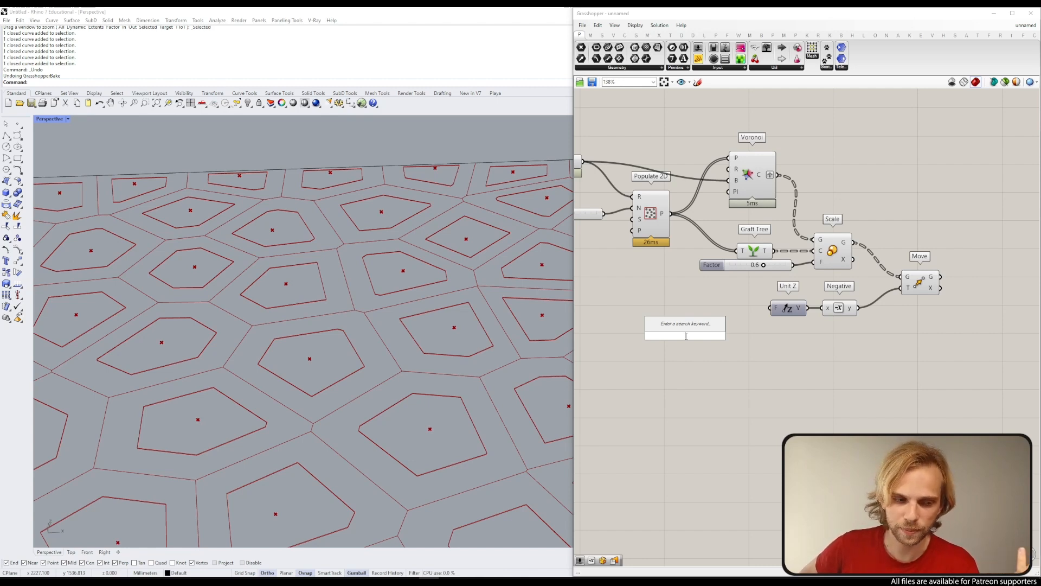
type("9")
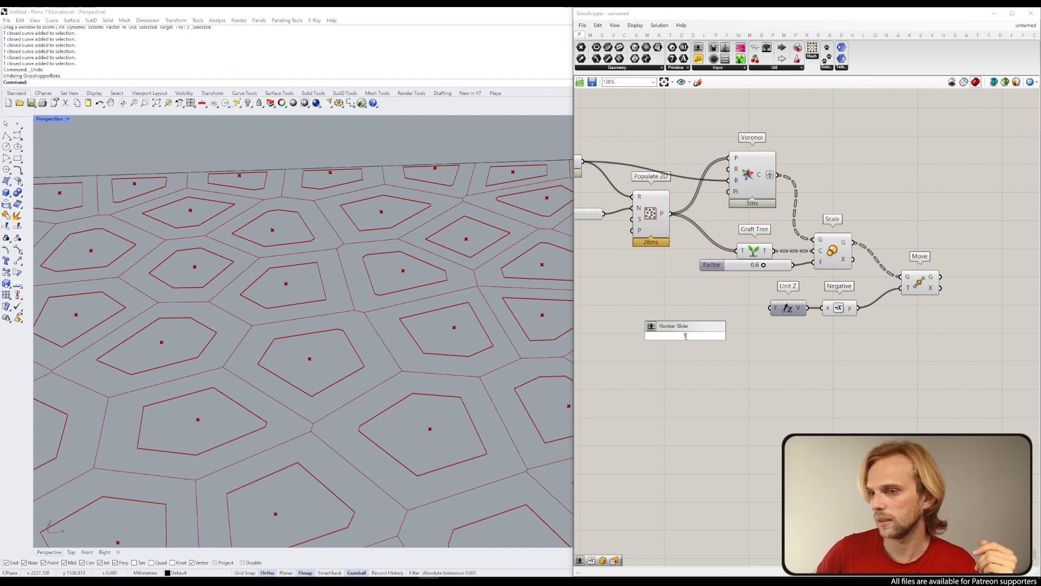
key("Return")
left_click_drag(686, 339, 770, 308)
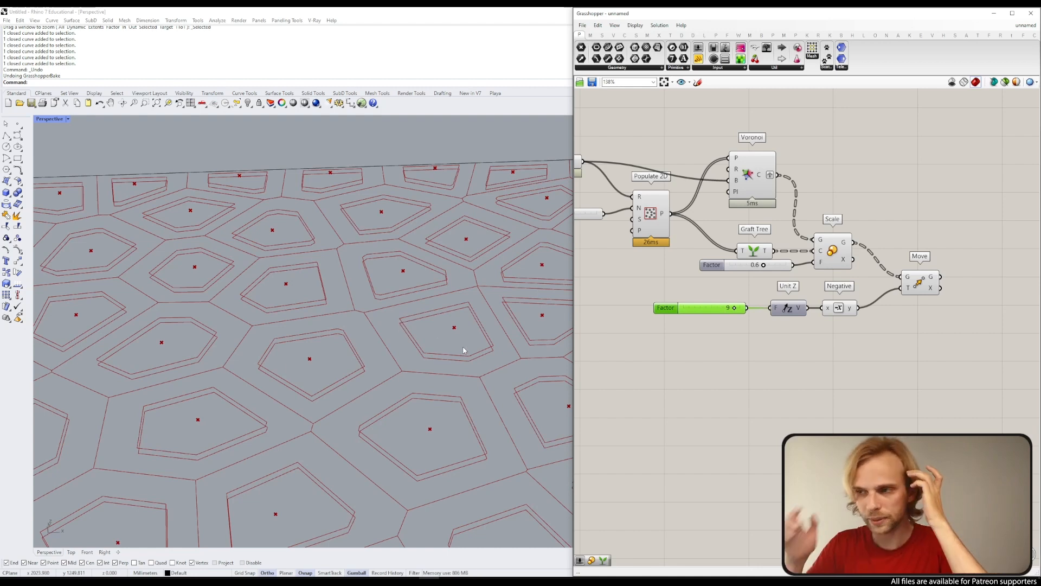
Step: Add a Loft component and connect both the Voronoi cells and the moved geometry to its curves input
right_click_drag(759, 175, 738, 182)
left_click(739, 181)
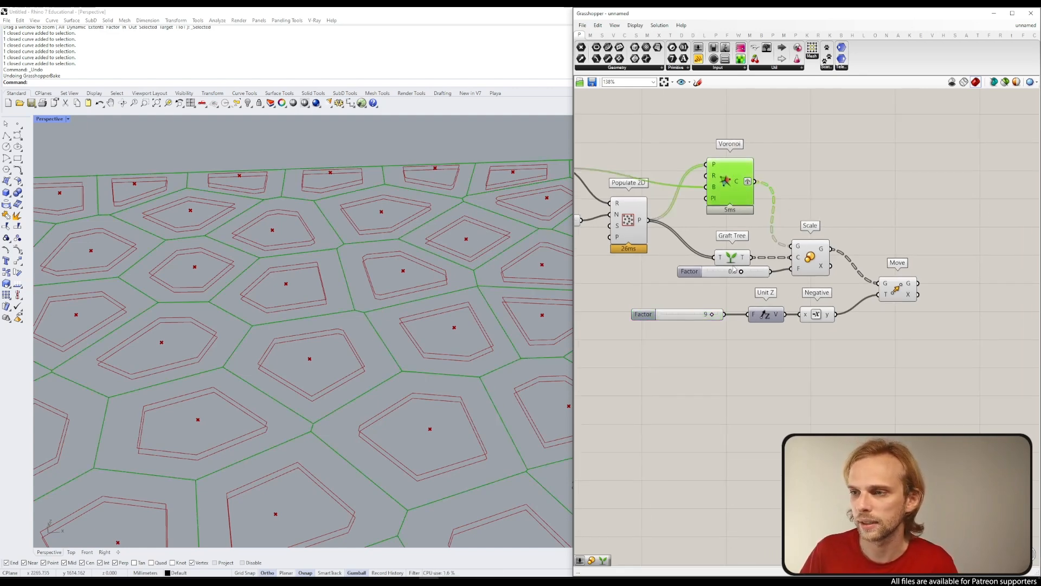
left_click(896, 289)
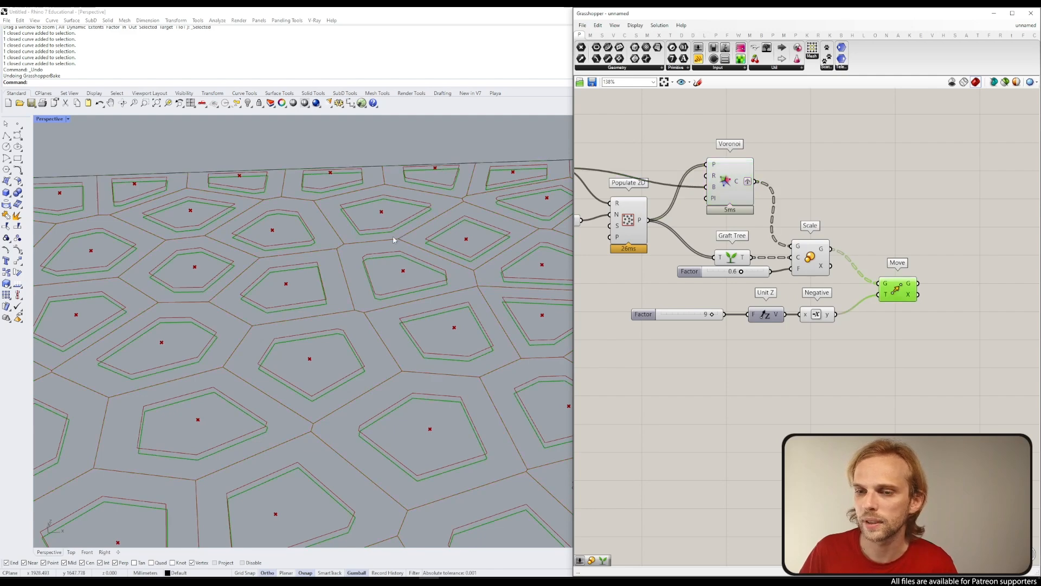
double_click(944, 211)
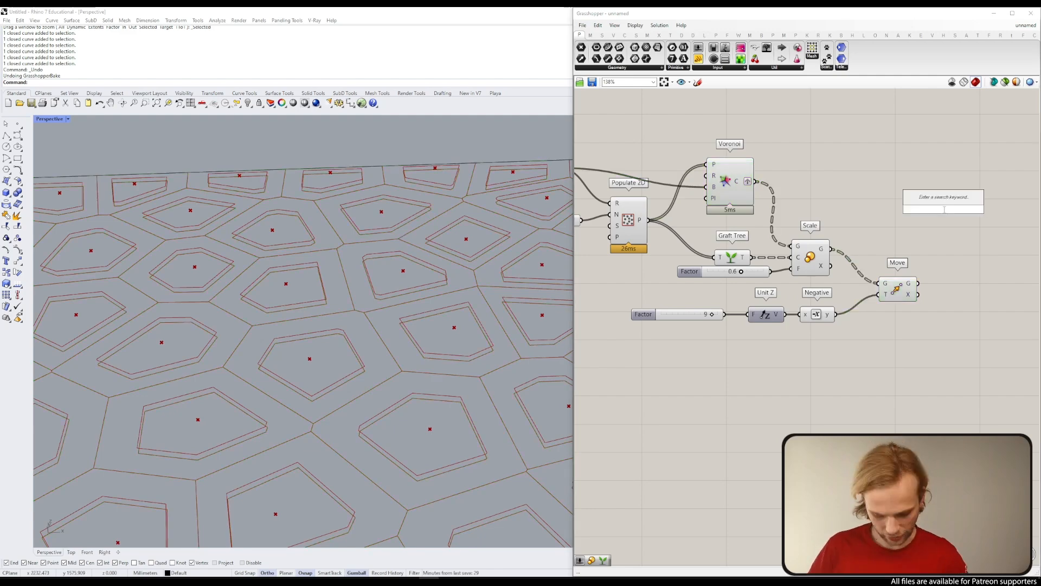
type("loft")
key("Return")
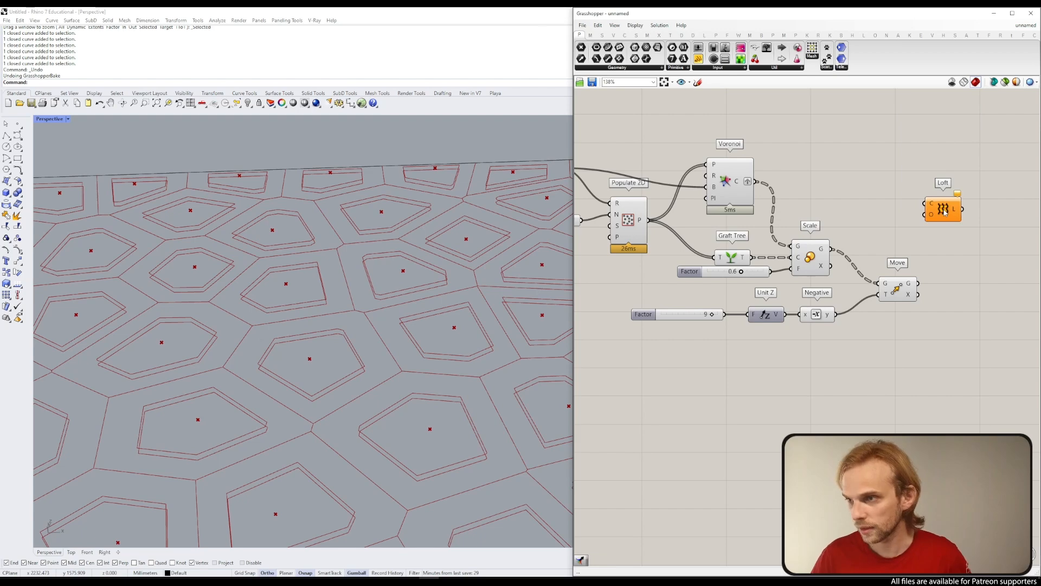
left_click_drag(756, 182, 927, 203)
left_click_drag(942, 210, 960, 197)
left_click_drag(916, 282, 943, 190, "shift")
left_click(972, 238)
Step: Examine the lofted surfaces between the Voronoi cells and the moved cells in the viewport
scroll(437, 232, "down", 4)
right_click_drag(437, 232, 341, 313)
scroll(288, 397, "up", 3)
scroll(320, 302, "up", 5)
scroll(326, 297, "down", 2)
scroll(340, 312, "down", 3)
scroll(868, 179, "up", 4)
Step: Check the Loft component's computation time in comparison with the rest of the definition
left_click(859, 172)
left_click_drag(859, 171, 849, 171)
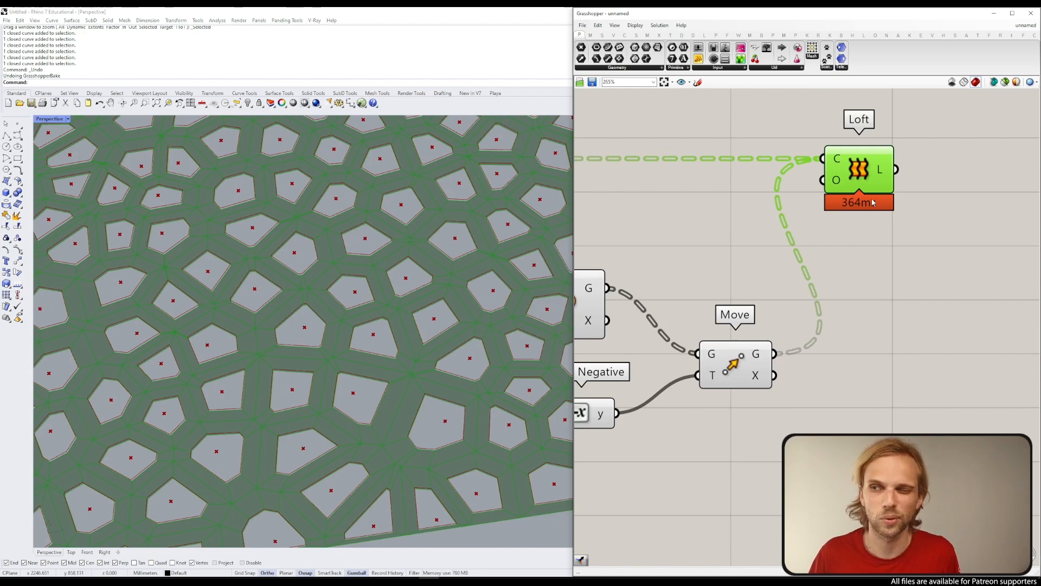
left_click_drag(855, 180, 863, 177)
scroll(864, 178, "down", 6)
right_click_drag(863, 178, 993, 187)
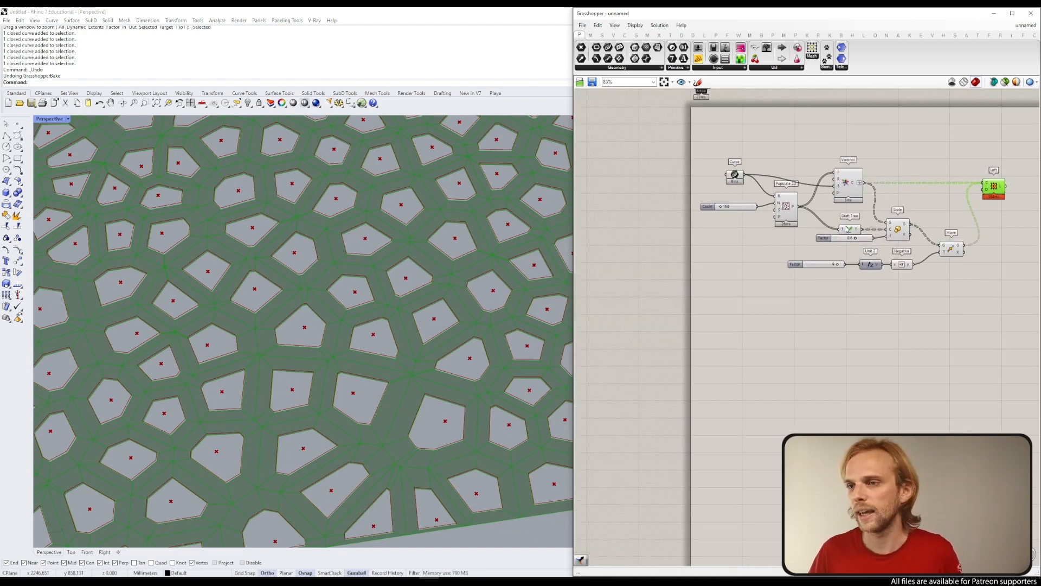
scroll(732, 199, "up", 5)
scroll(787, 212, "down", 5)
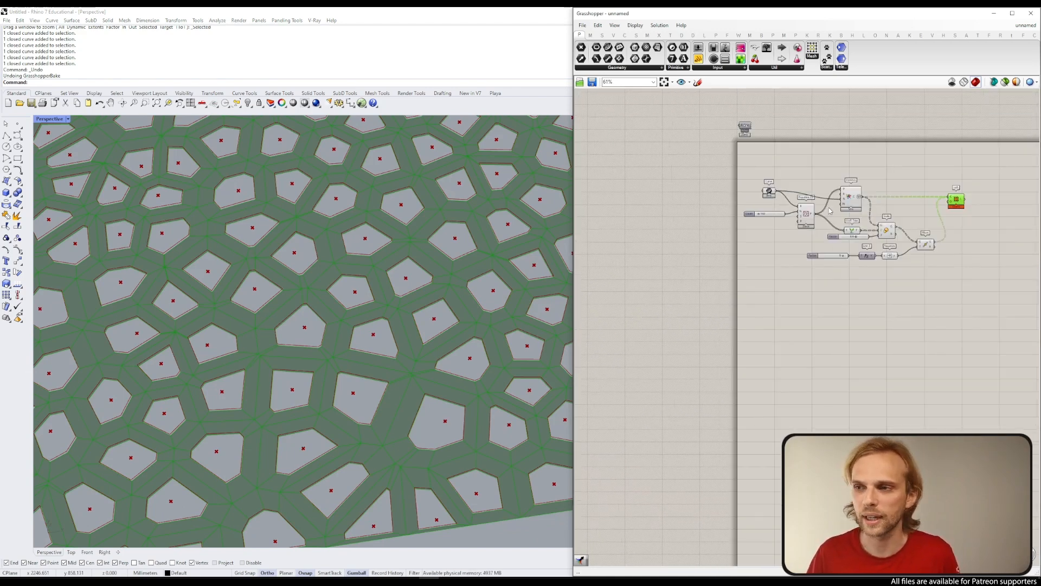
scroll(803, 214, "up", 5)
left_click_drag(734, 250, 762, 245)
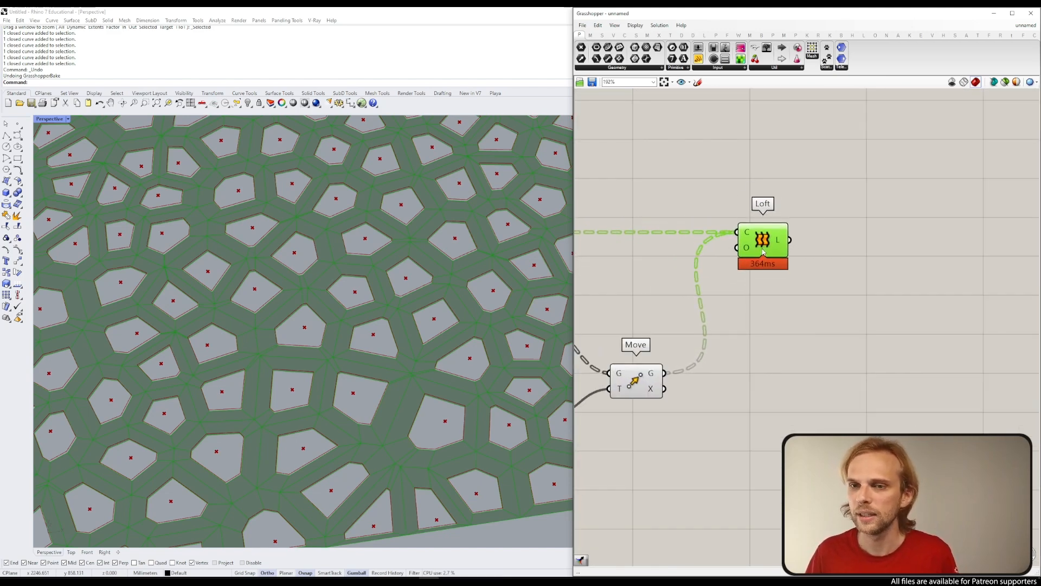
left_click(795, 289)
right_click_drag(795, 289, 889, 281)
scroll(898, 285, "down", 7)
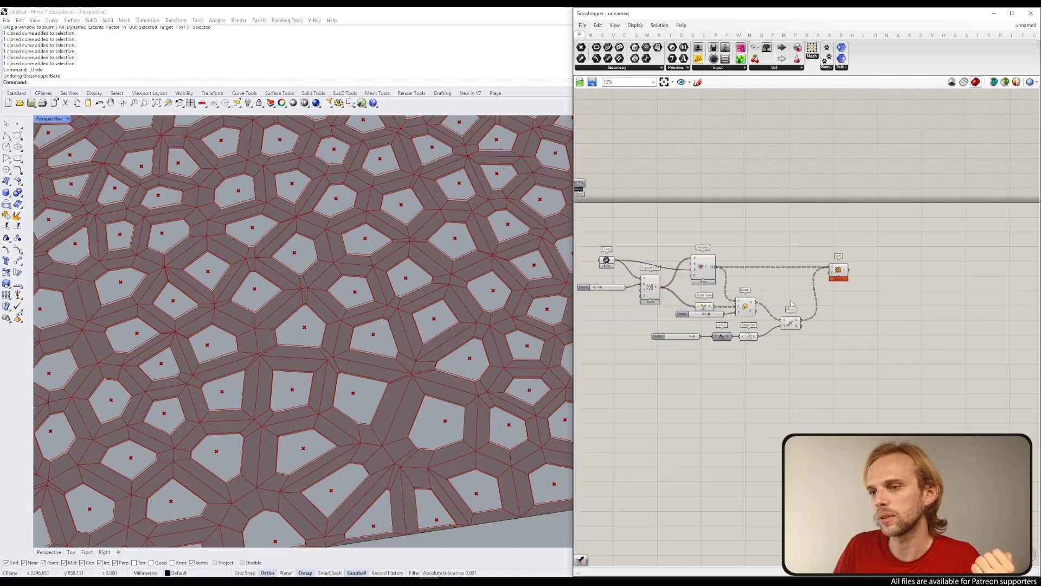
scroll(734, 287, "up", 8)
Step: Set the point Count slider to 500 and check the computation time of the Loft component
double_click(688, 294)
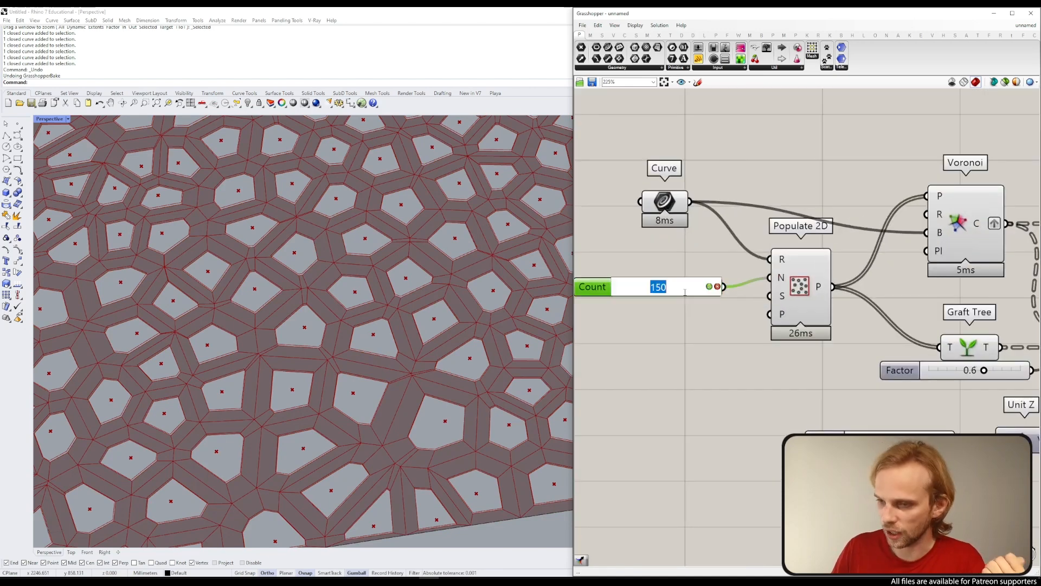
type("500")
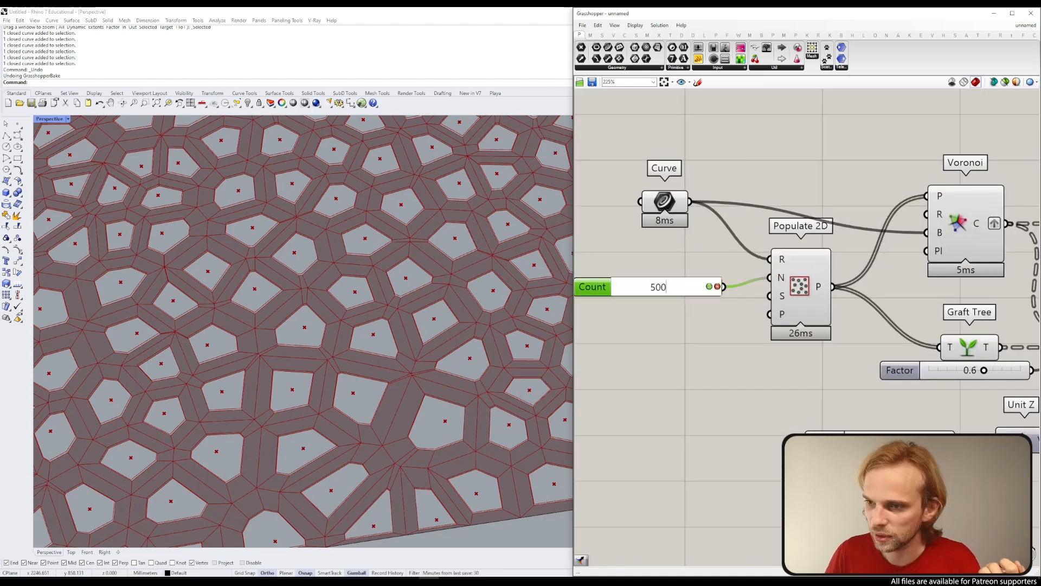
key("Return")
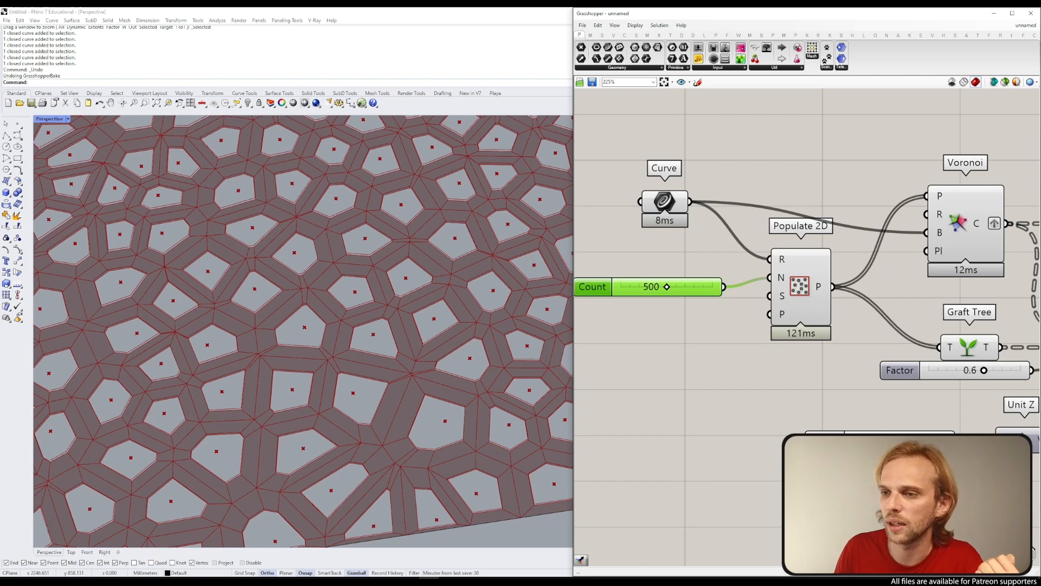
scroll(690, 275, "down", 4)
scroll(922, 217, "up", 5)
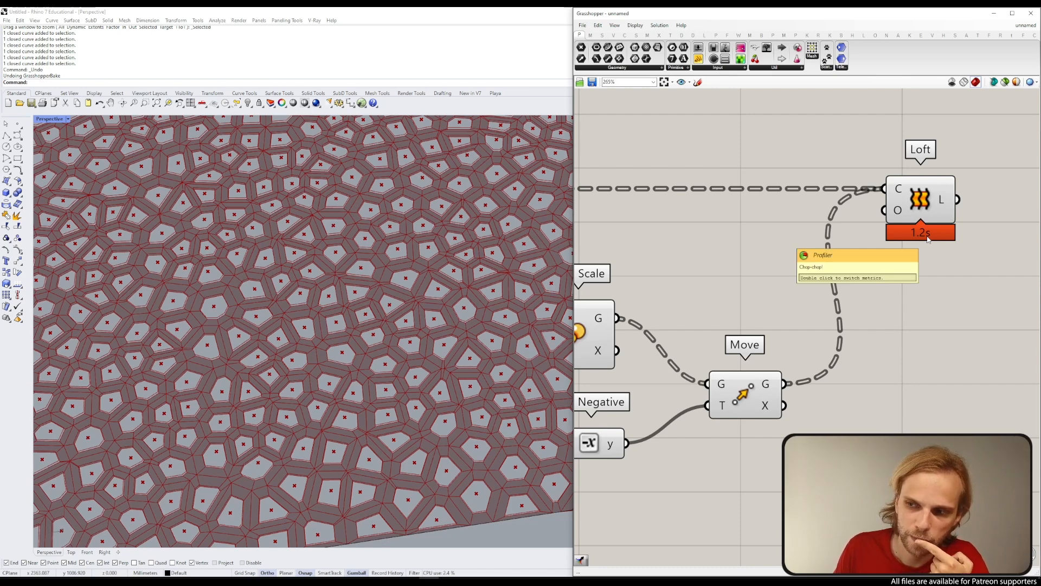
scroll(928, 238, "down", 2)
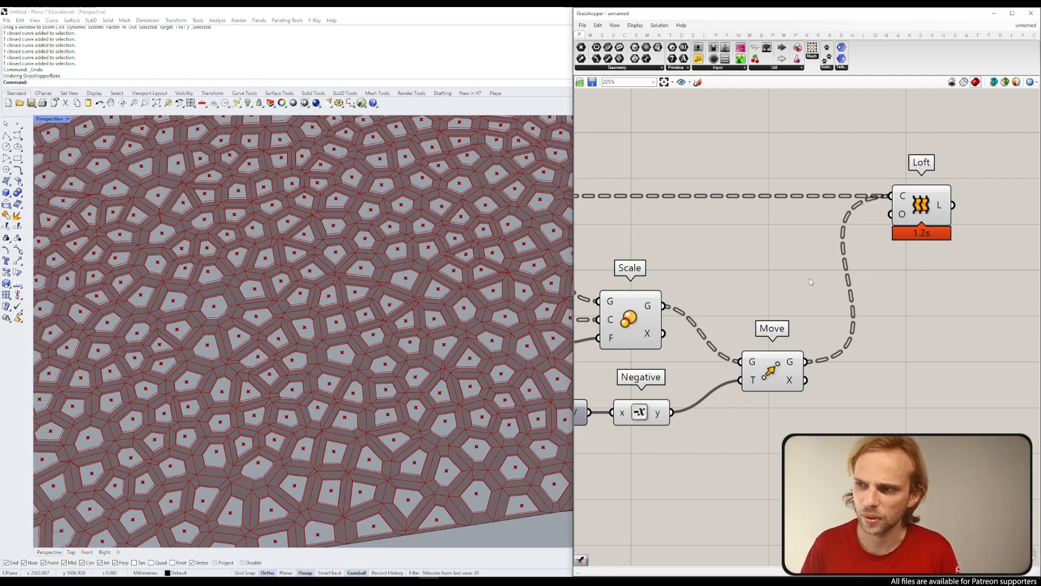
Step: Set the point Count slider back to 150
scroll(809, 278, "down", 6)
scroll(722, 275, "up", 6)
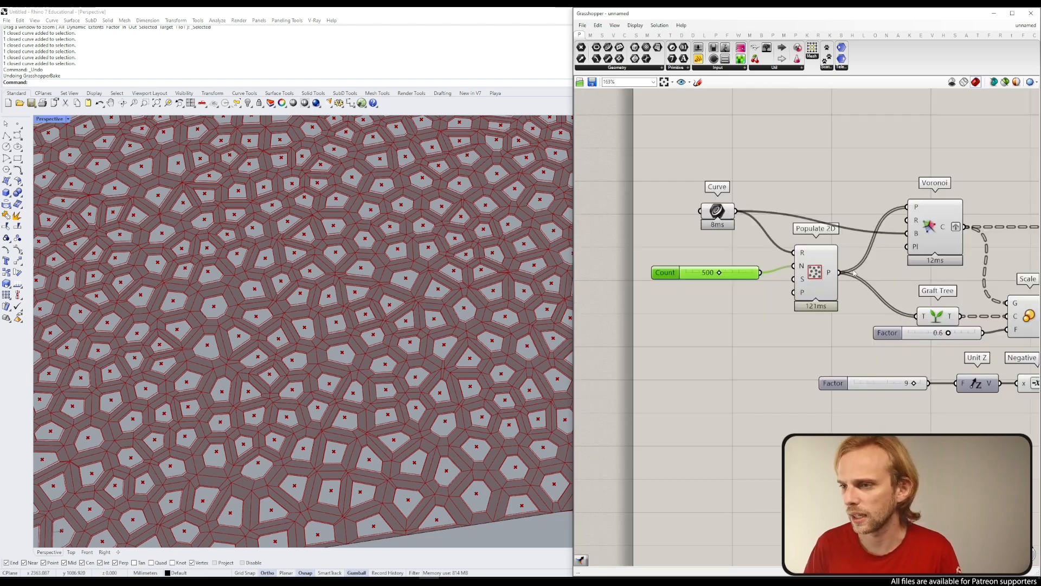
double_click(710, 275)
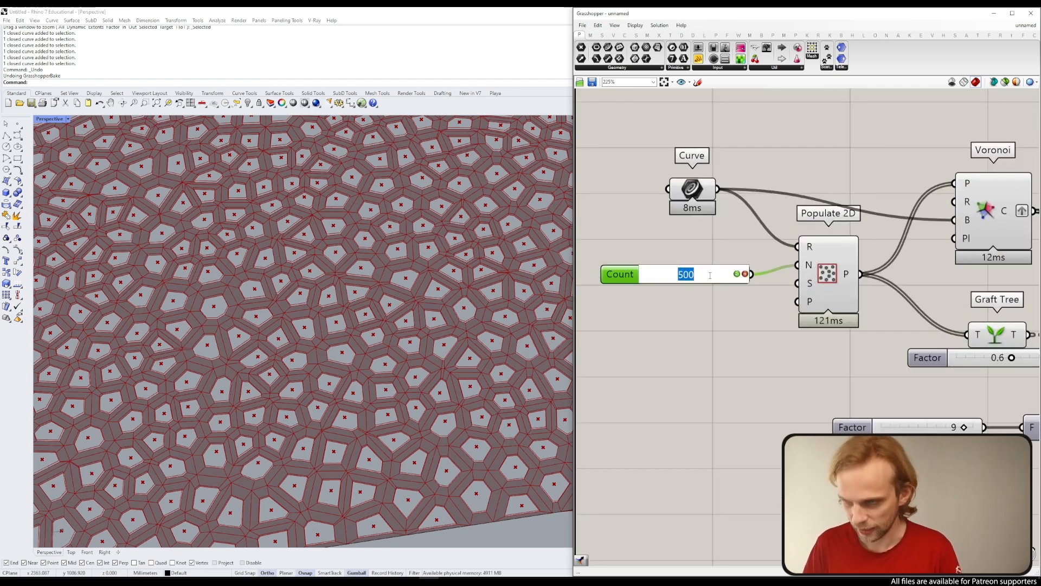
left_click(696, 374)
left_click(675, 273)
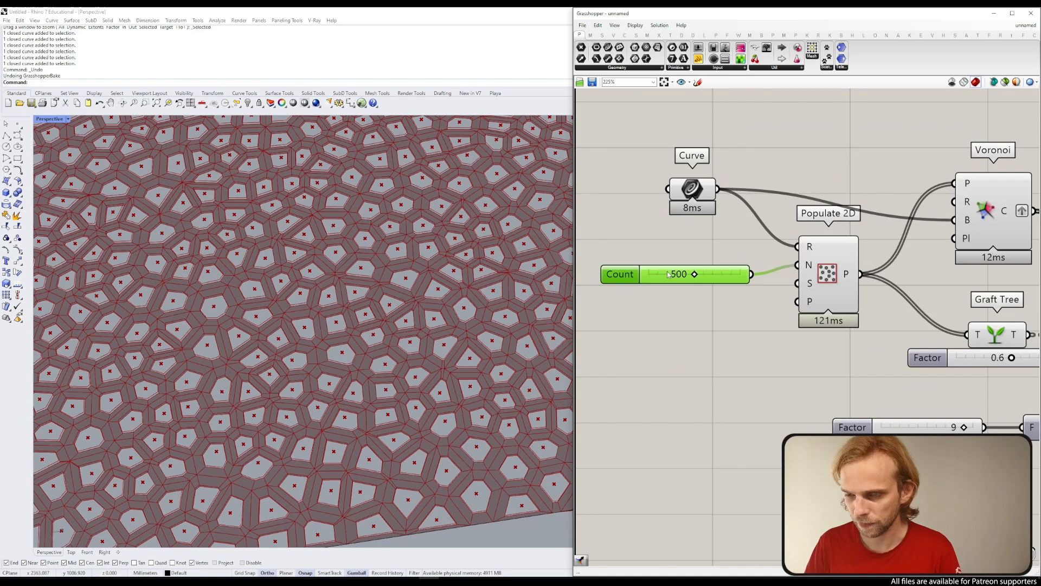
double_click(722, 277)
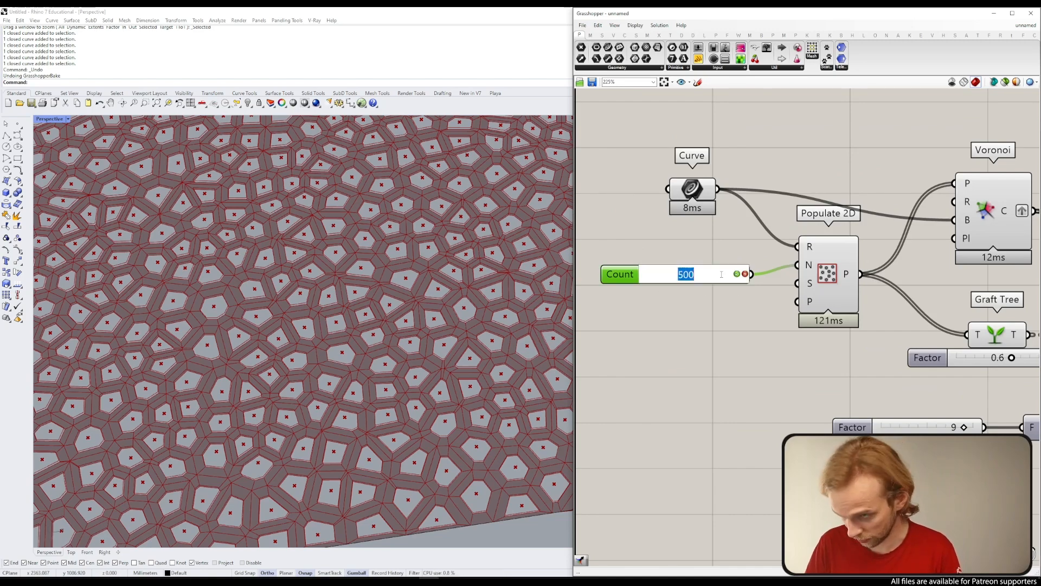
type("150")
key("Return")
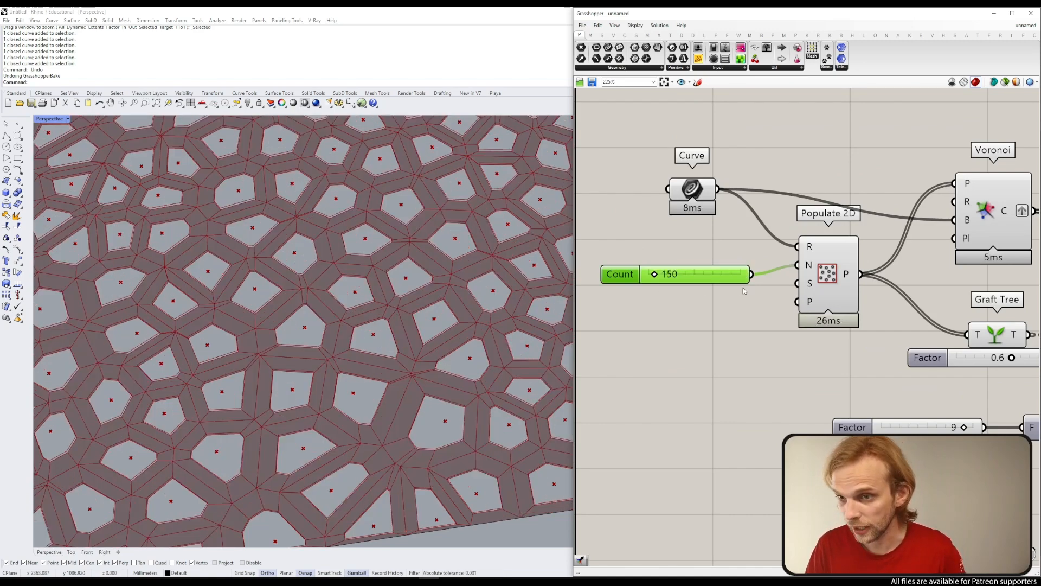
Step: Delete the Loft component from the definition
scroll(736, 283, "down", 5)
scroll(922, 276, "up", 6)
left_click(848, 247)
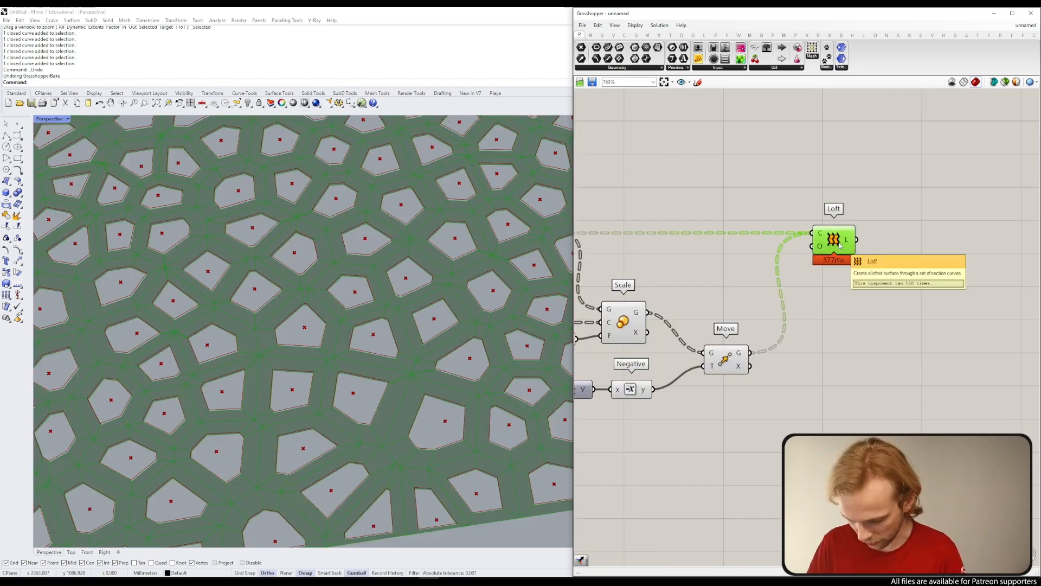
key("Delete")
Step: Add a curve Explode component and connect the grafted Voronoi cells to its curve input
right_click_drag(751, 278, 827, 282)
double_click(812, 269)
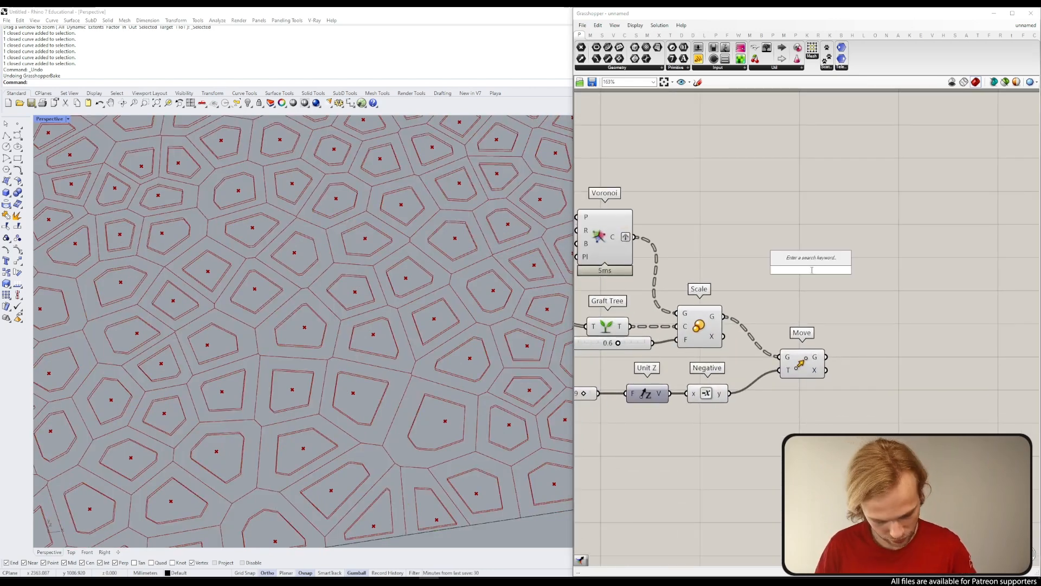
type("explo")
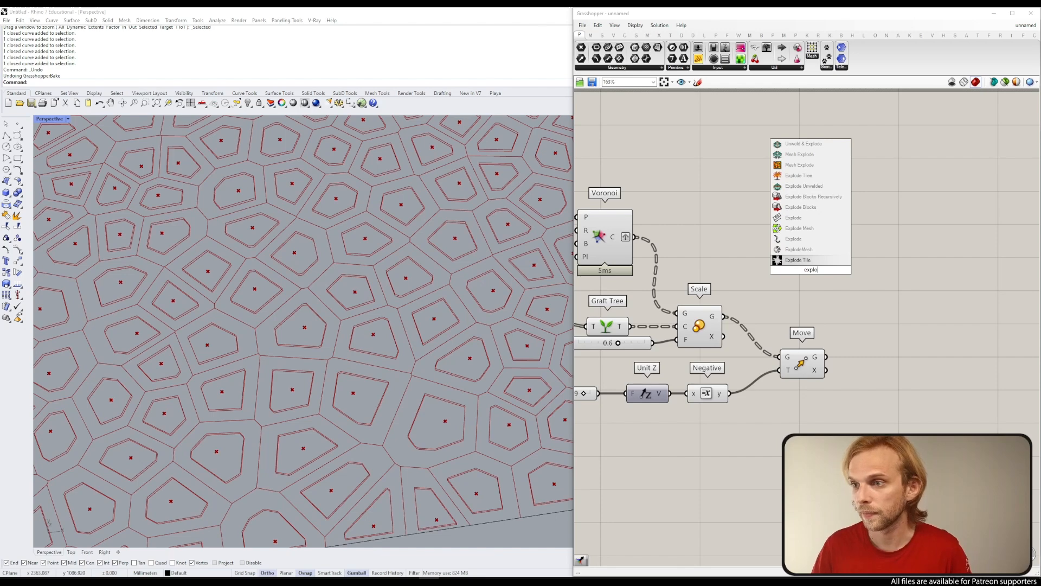
left_click(811, 260)
left_click_drag(830, 255, 850, 243)
right_click_drag(804, 236, 869, 225)
left_click_drag(700, 226, 971, 230)
Step: Duplicate the Explode component below the first and connect the moved geometry to its curve input
right_click_drag(843, 299, 704, 255)
left_click_drag(824, 176, 860, 293)
left_click_drag(752, 303, 856, 311)
left_click(761, 267)
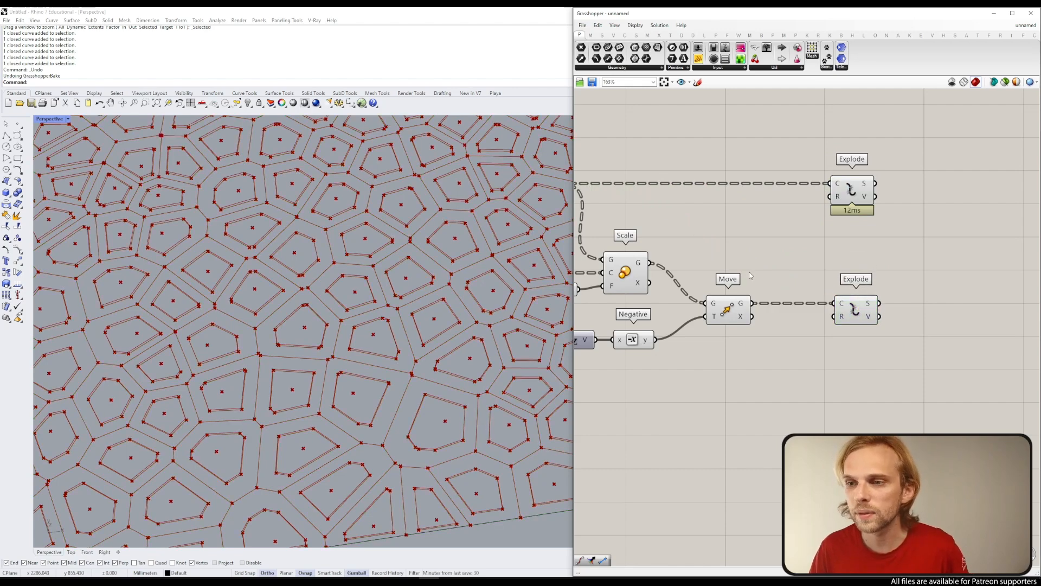
Step: Turn off the preview of the components from Voronoi and Graft Tree through Scale to Move, and widen the Grasshopper window
right_click_drag(652, 313, 715, 265)
scroll(793, 311, "down", 2)
right_click_drag(794, 300, 822, 314)
left_click_drag(820, 327, 630, 165)
middle_click(631, 164)
left_click(667, 138)
left_click(735, 162)
right_click_drag(736, 164, 808, 164)
left_click_drag(576, 187, 427, 198)
left_click_drag(538, 279, 493, 184)
middle_click(494, 181)
left_click(530, 155)
left_click(719, 180)
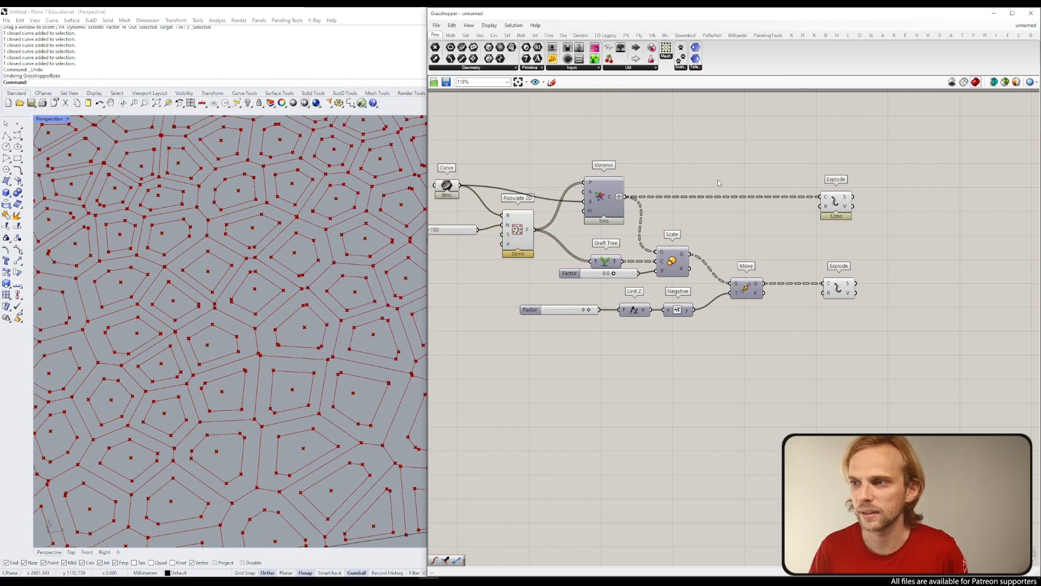
Step: Check the first Explode component's result in the viewport and add a Merge component beside the two Explode components
right_click_drag(824, 238, 699, 197)
scroll(700, 196, "up", 3)
left_click(733, 138)
mouse_move(741, 143)
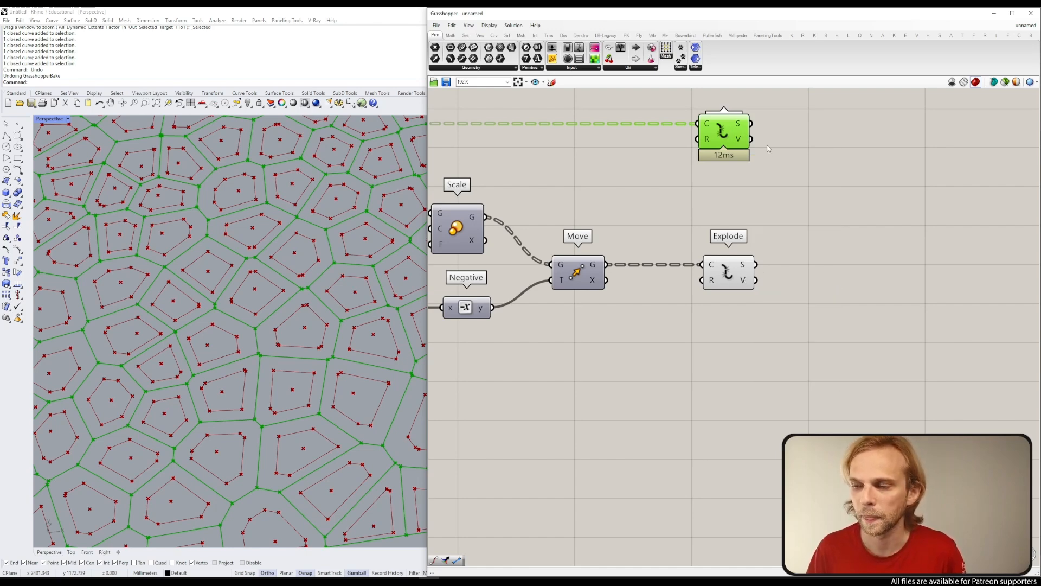
left_click(750, 188)
double_click(792, 171)
type("merge")
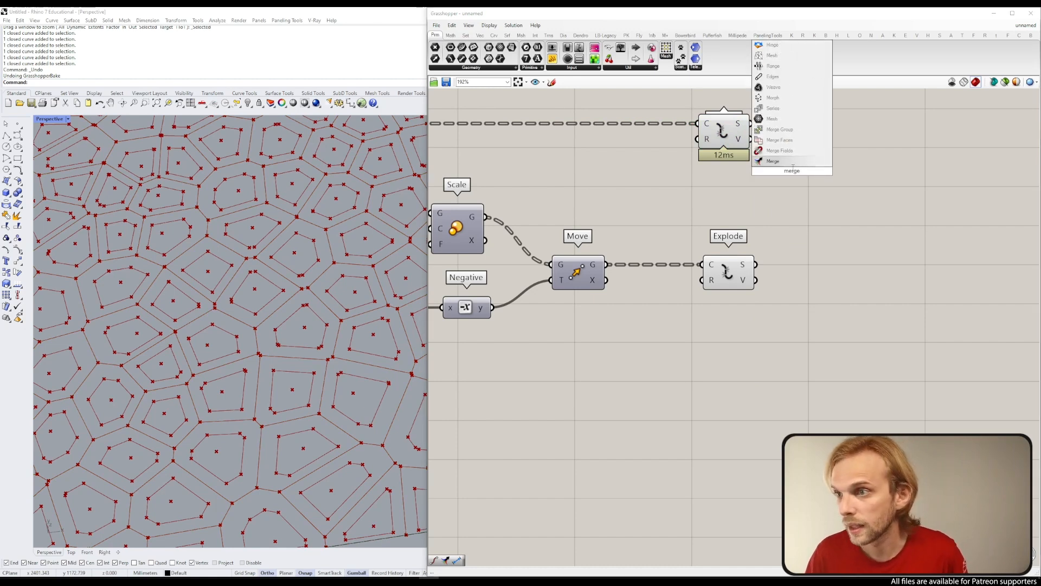
key("Return")
left_click_drag(780, 159, 820, 180)
Step: Connect the vertices of the Voronoi Explode to Merge D1 and those of the moved cells' Explode to D2
left_click(778, 154)
left_click_drag(752, 139, 805, 183)
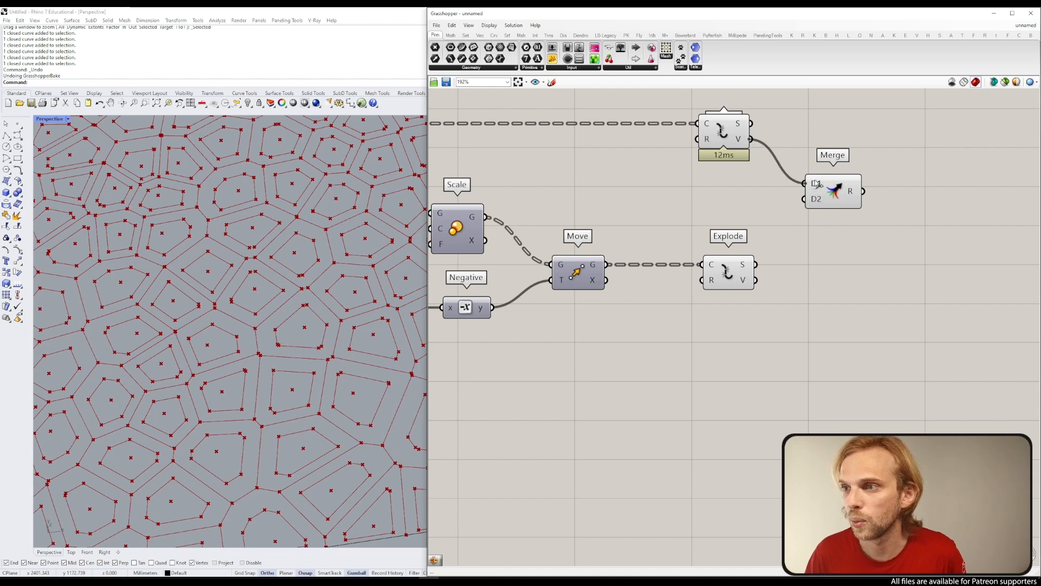
left_click_drag(756, 280, 805, 199)
left_click(835, 198)
scroll(835, 199, "up", 3)
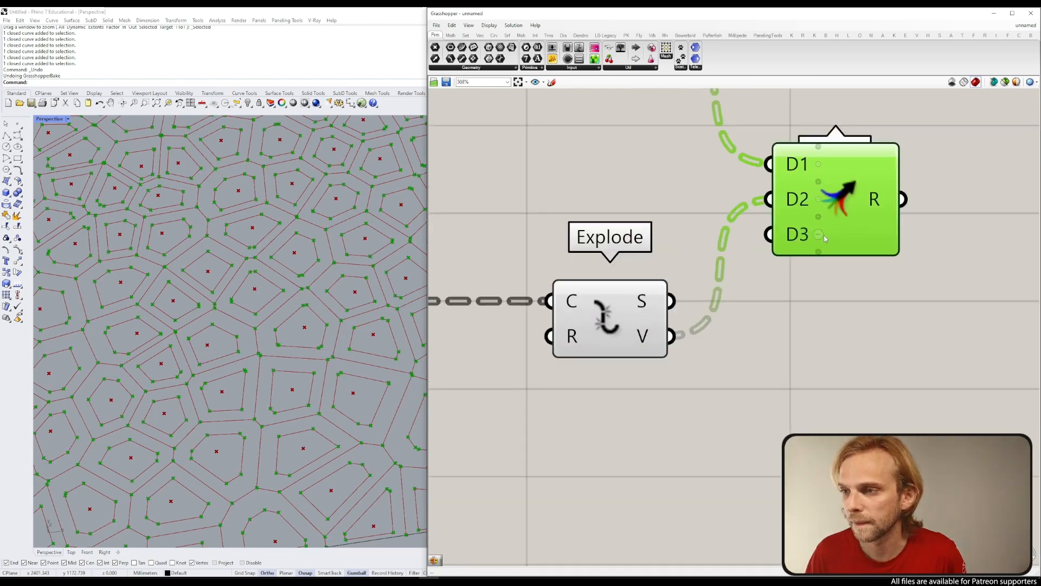
Step: Review the wiring from Voronoi and Move through the two Explode components into Merge
scroll(767, 181, "down", 5)
right_click_drag(766, 180, 786, 241)
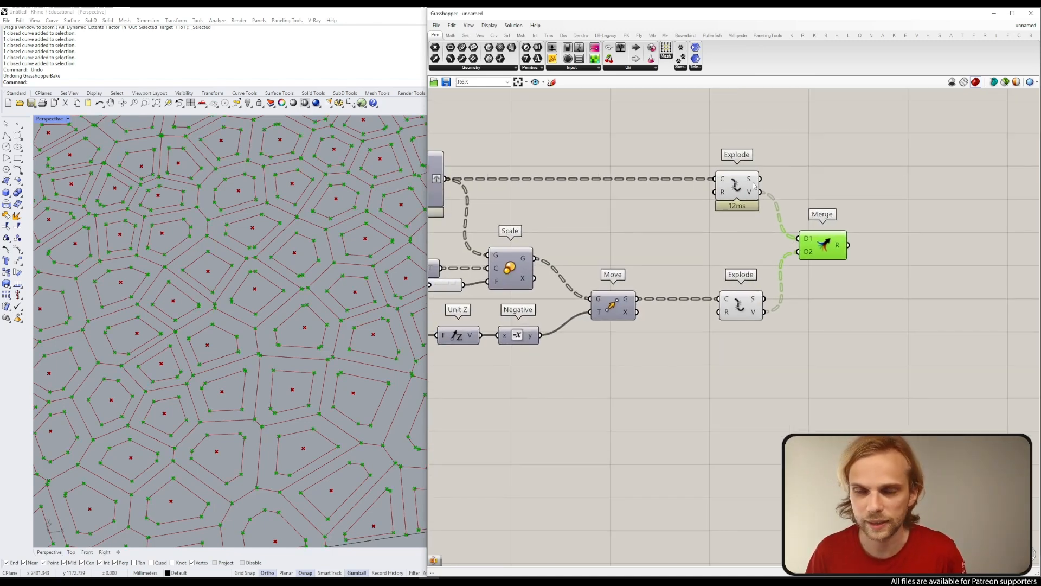
right_click_drag(655, 198, 798, 187)
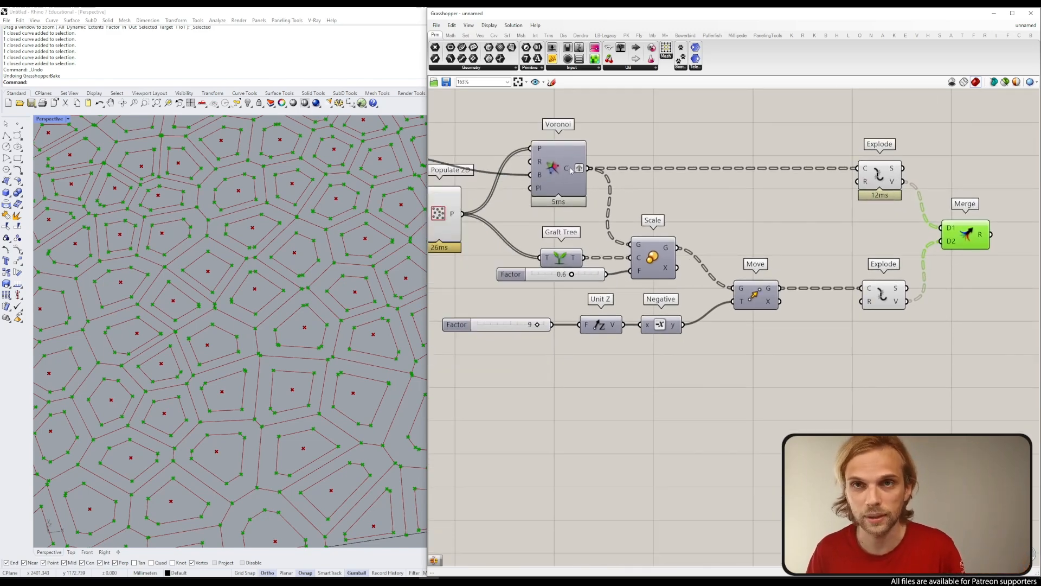
right_click_drag(881, 208, 746, 203)
scroll(817, 193, "up", 1)
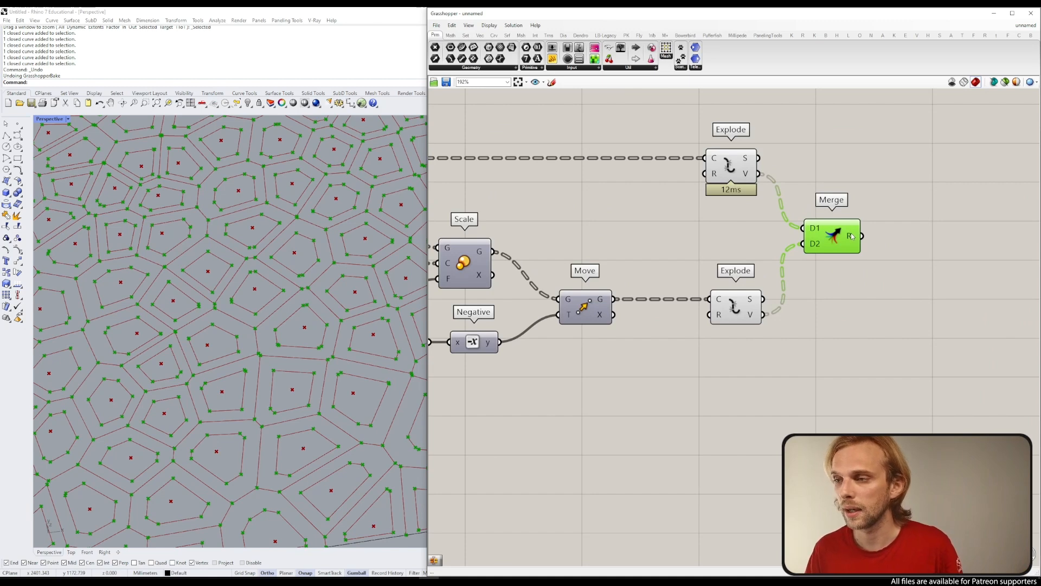
mouse_move(852, 236)
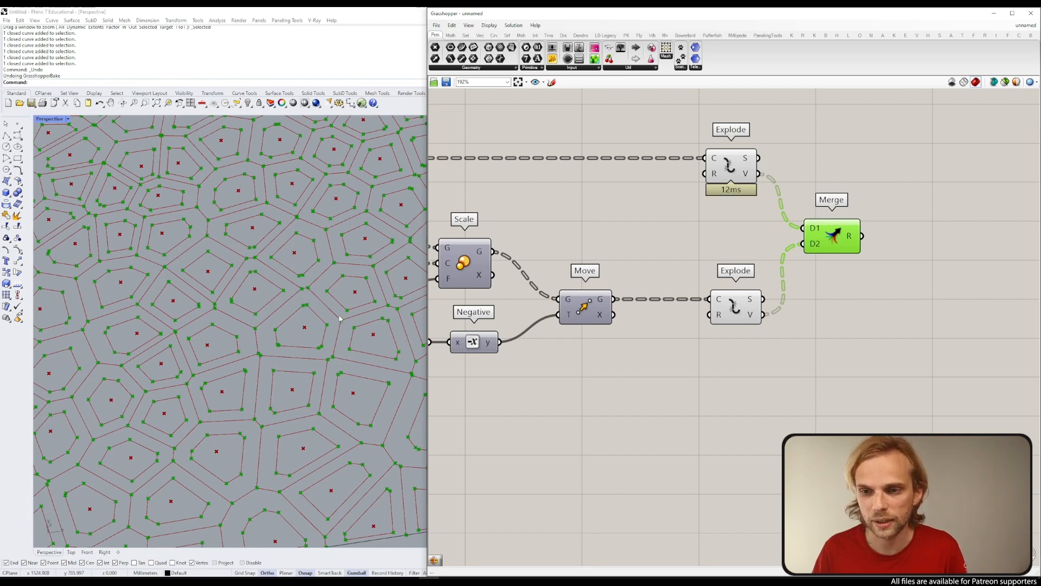
left_click(862, 291)
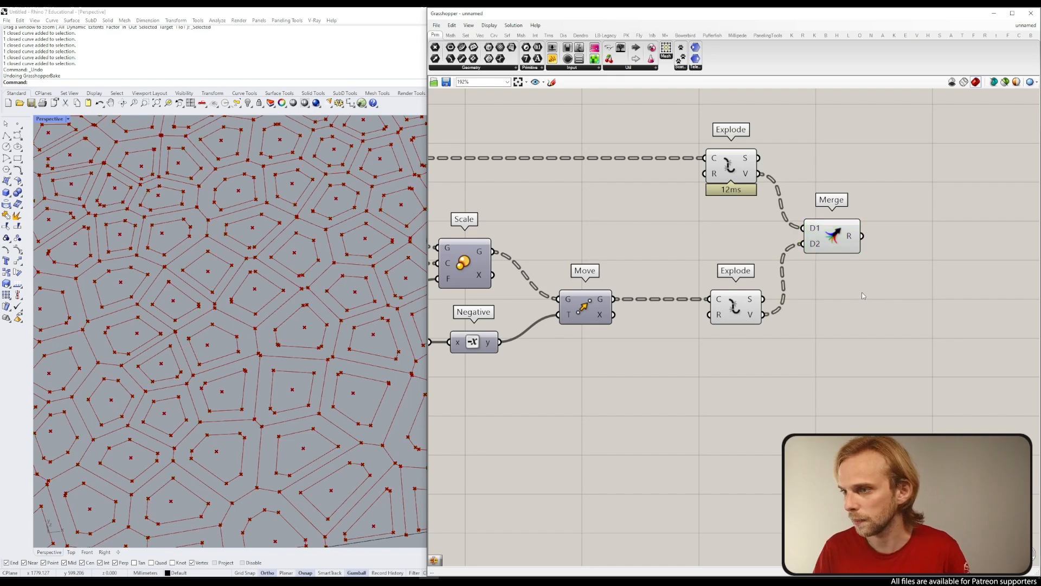
Step: Add a Delaunay Mesh component beside Merge and connect the merged vertices to its points input
right_click_drag(886, 309, 836, 305)
double_click(831, 300)
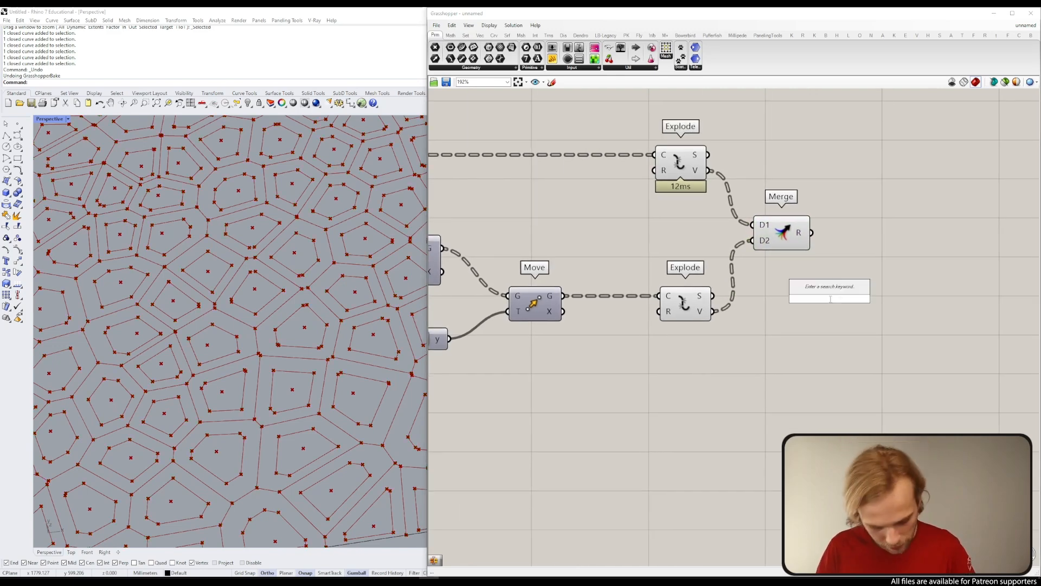
type("ce")
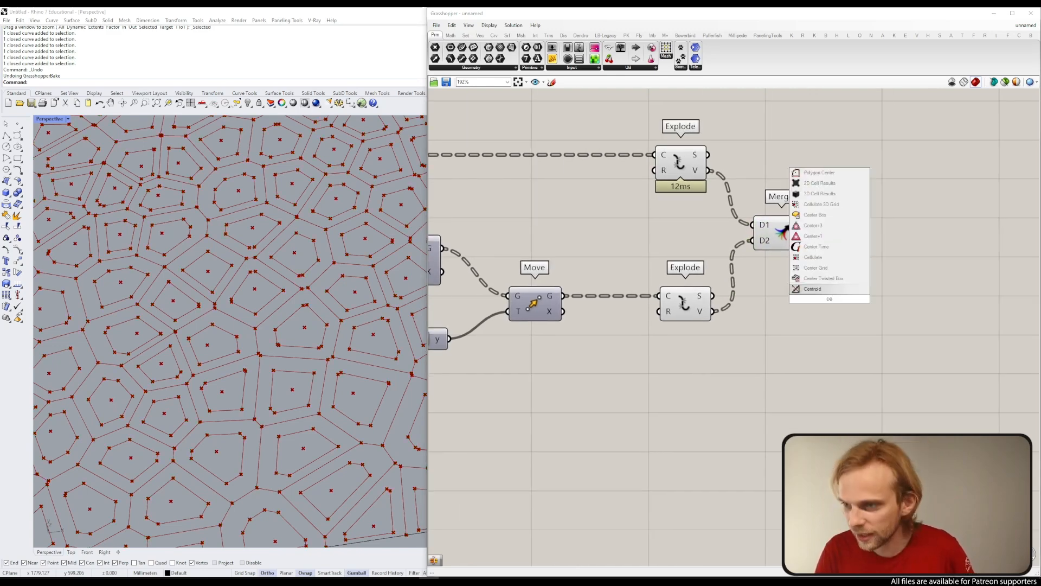
key("BackSpace")
key("BackSpace")
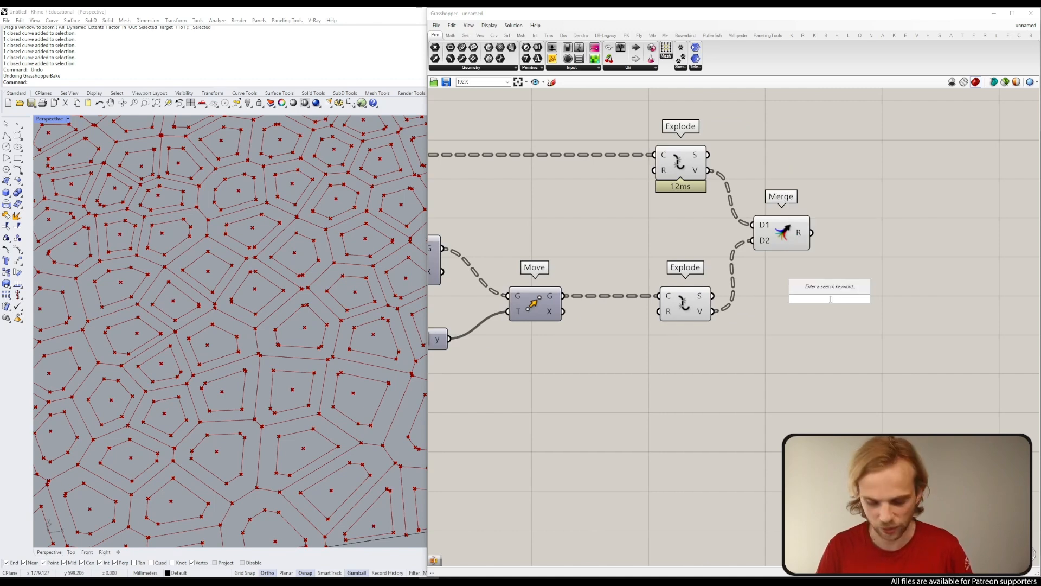
type("delau")
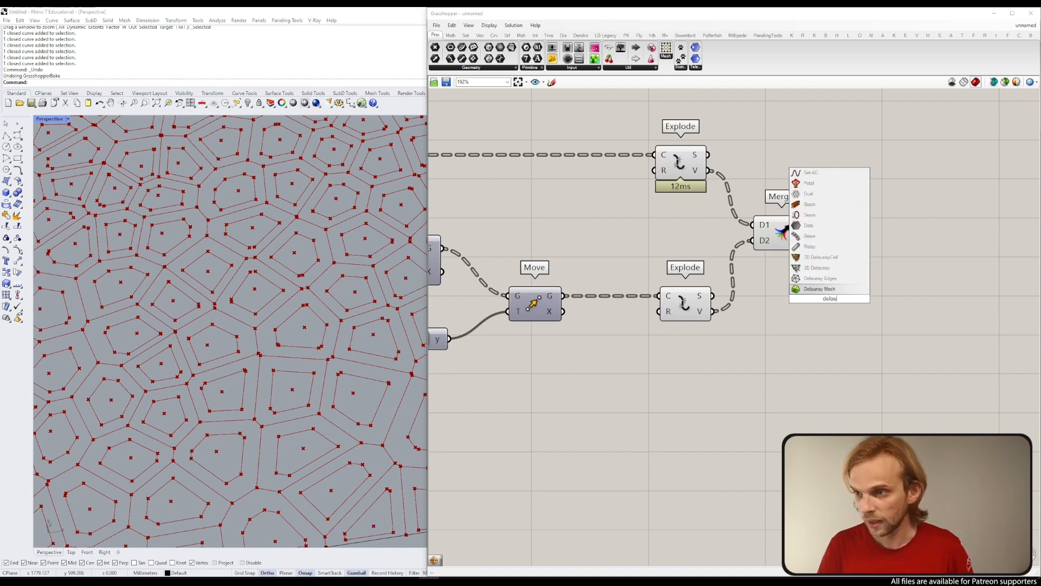
left_click(816, 290)
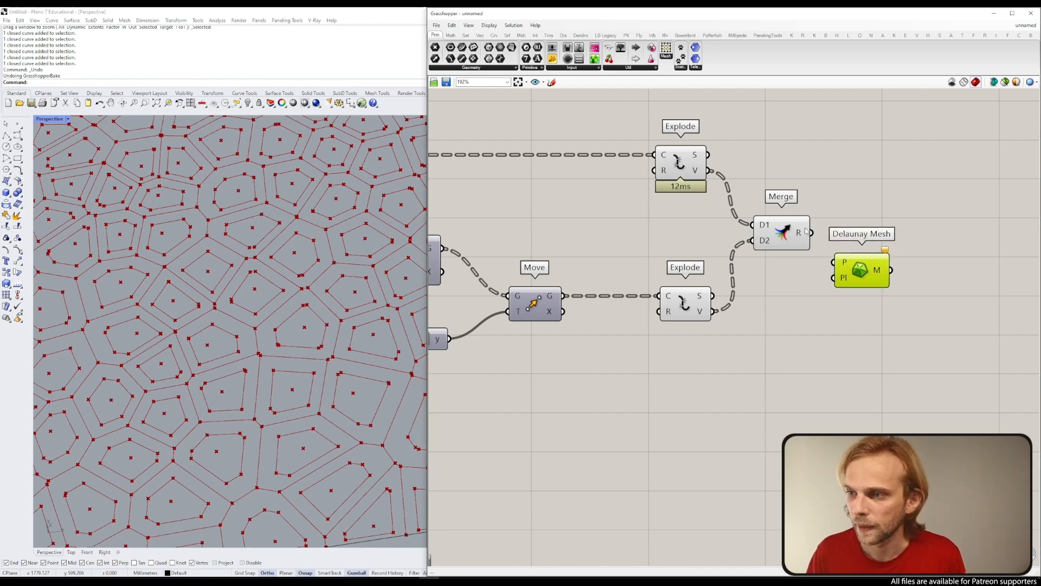
left_click_drag(870, 265, 863, 246)
left_click(870, 286)
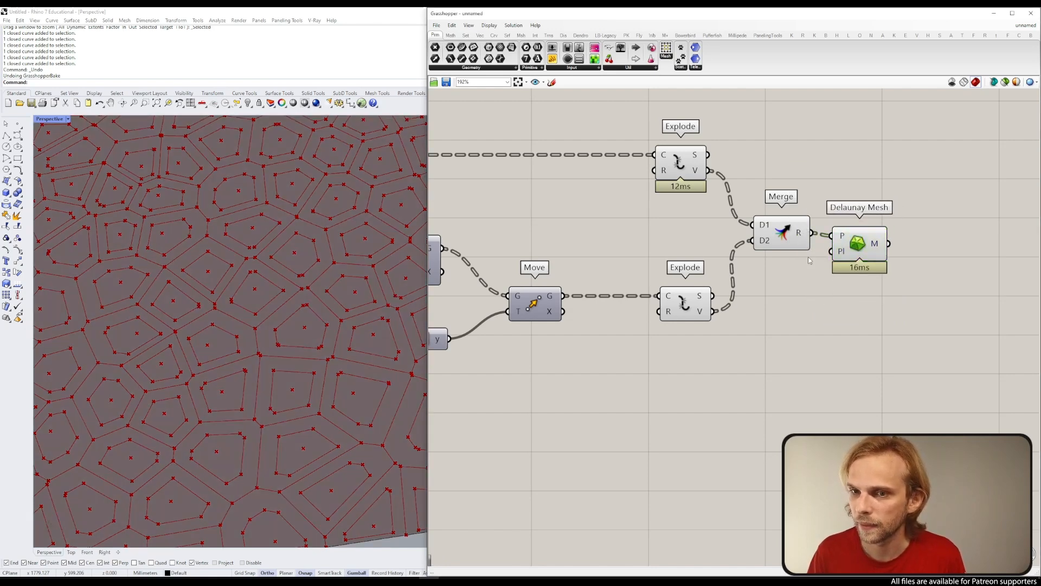
Step: Turn on the preview of mesh edges in the viewport
left_click(497, 24)
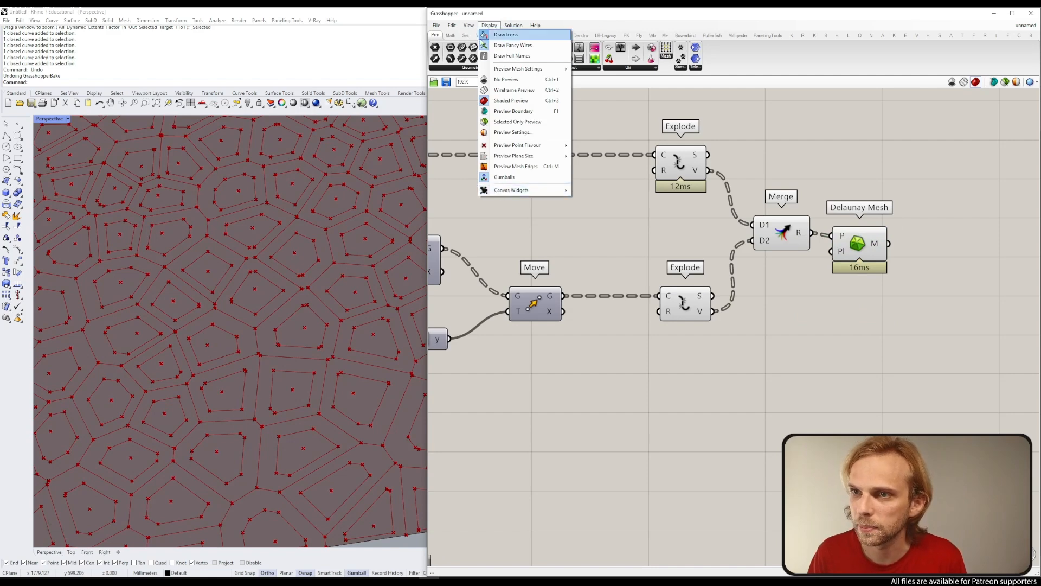
left_click(514, 166)
right_click_drag(251, 233, 232, 258)
scroll(244, 277, "down", 10)
scroll(233, 284, "up", 3)
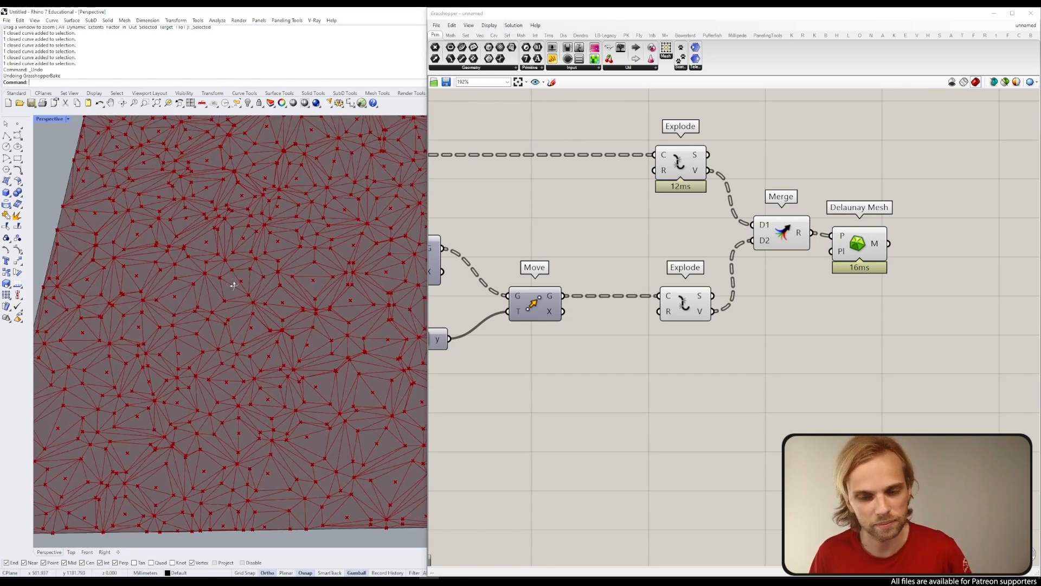
Step: Examine the Delaunay mesh's triangulation between the upper and lower cell vertices from several angles and distances
scroll(243, 318, "up", 2)
right_click_drag(243, 318, 237, 316)
scroll(158, 287, "up", 3)
scroll(157, 273, "down", 4)
scroll(190, 279, "down", 5)
right_click_drag(198, 284, 183, 310)
scroll(201, 295, "up", 5)
scroll(183, 310, "up", 3)
right_click_drag(872, 304, 879, 287)
left_click_drag(883, 235, 896, 232)
left_click(846, 292)
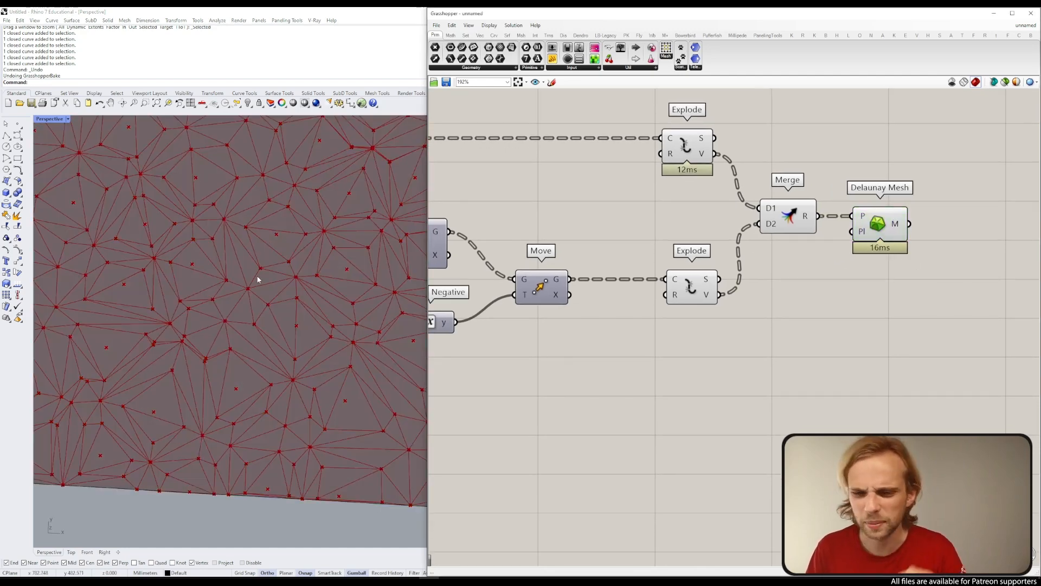
scroll(127, 261, "up", 7)
scroll(151, 258, "up", 3)
scroll(146, 251, "down", 3)
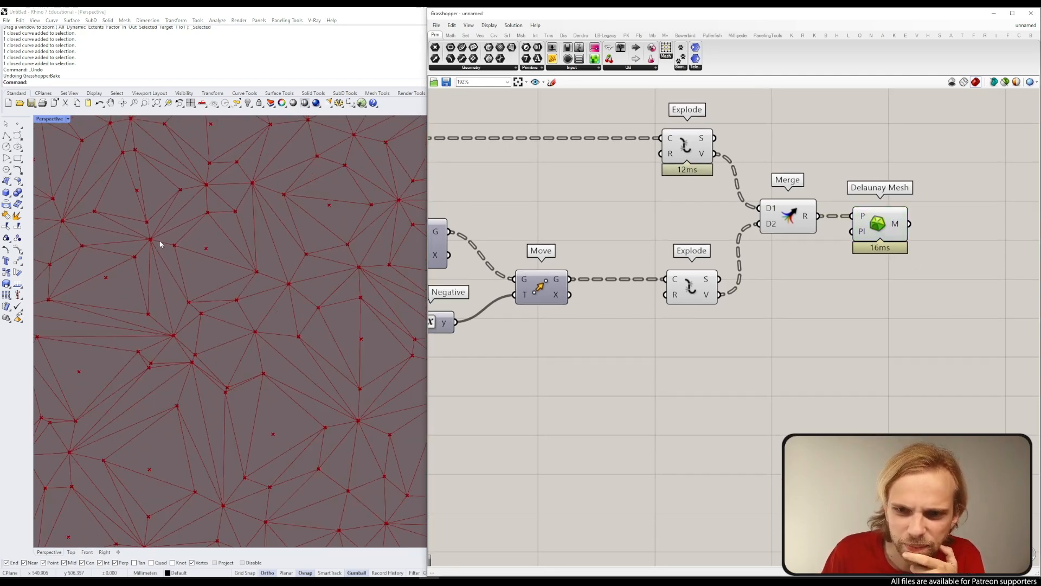
right_click_drag(160, 245, 221, 267)
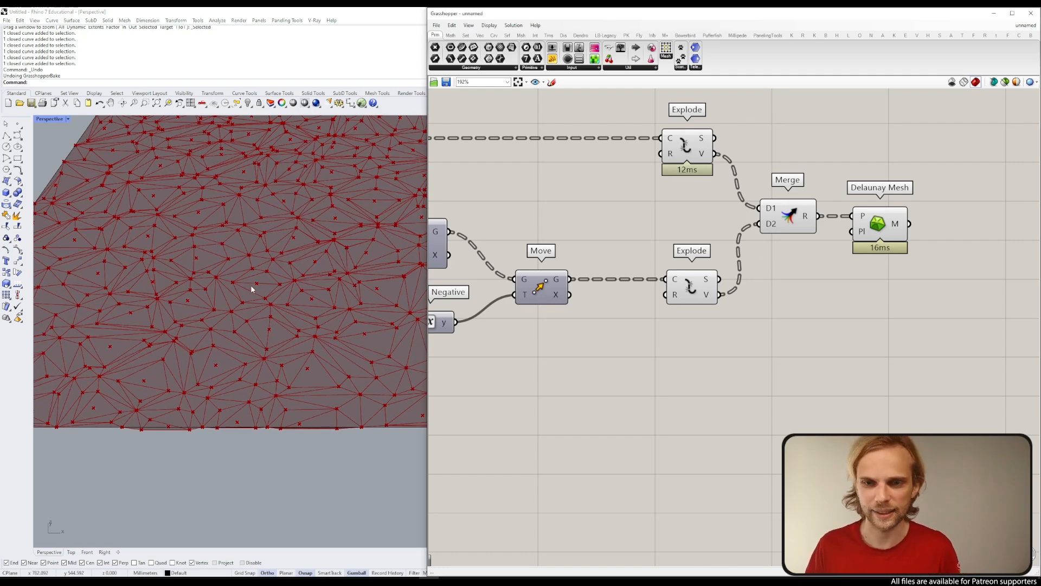
right_click_drag(253, 298, 315, 286)
Step: Delete both Explode components, Merge and Delaunay Mesh, and add a Loft component
left_click_drag(924, 363, 642, 138)
key("Delete")
right_click_drag(624, 234, 795, 216)
double_click(795, 217)
type("loft")
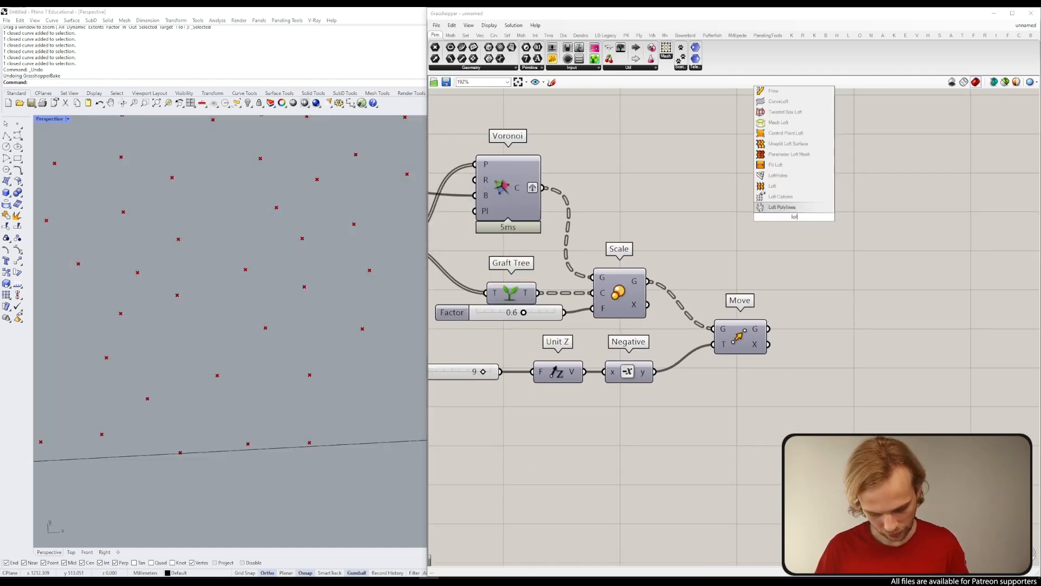
key("Return")
Step: Connect the Voronoi cells and the moved cells directly to the Loft's curve input
left_click_drag(544, 188, 846, 193)
left_click_drag(769, 329, 944, 198)
left_click(847, 258)
Step: Add a Merge component between the Move and Loft components
double_click(801, 230)
type("merg")
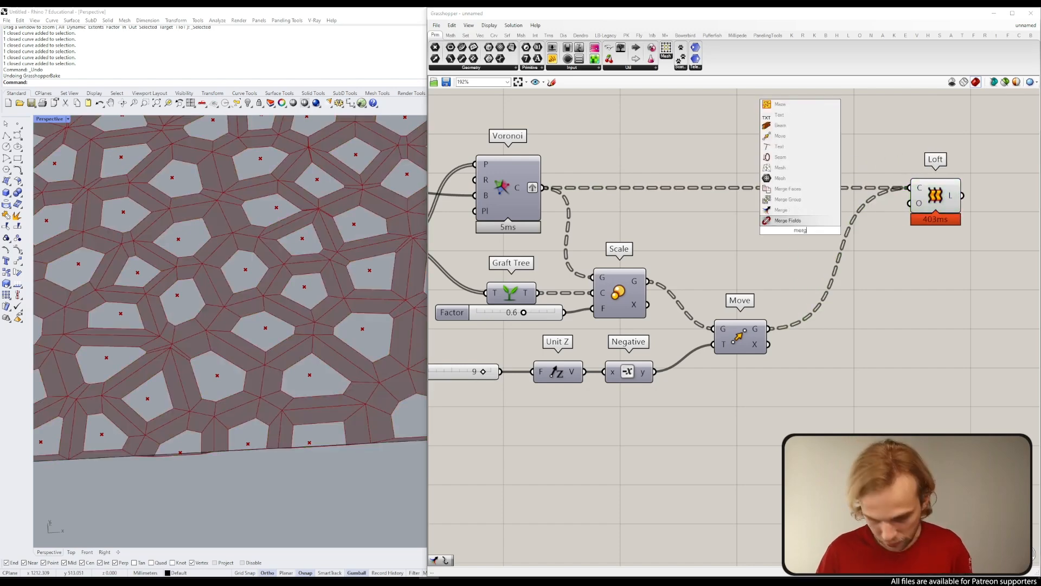
key("Up")
key("Return")
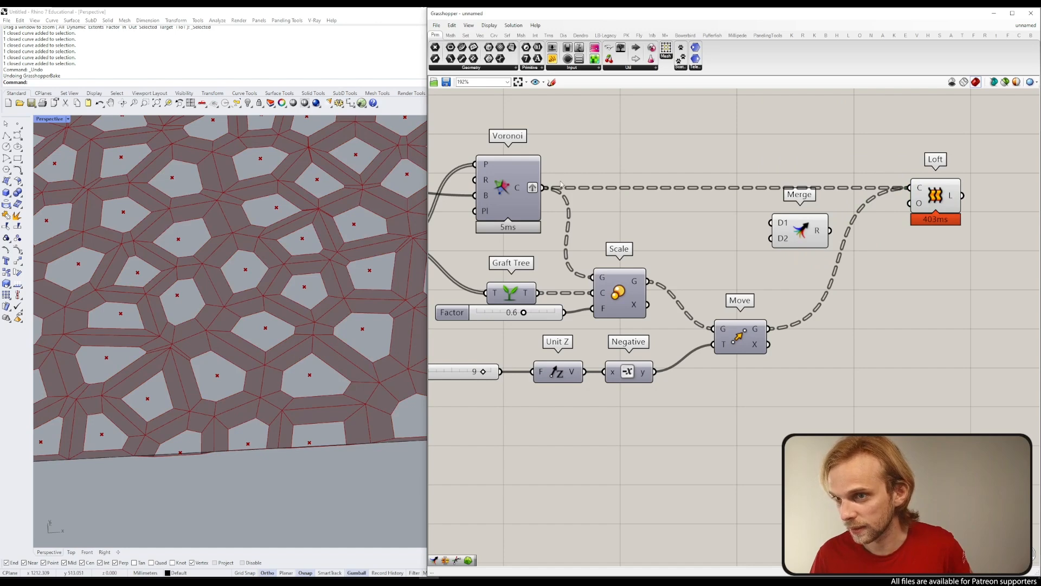
Step: Connect the Voronoi cells to Merge D1, the moved cells to D2, and the merged result to the Loft's curve input
left_click_drag(543, 188, 771, 223)
left_click_drag(769, 329, 939, 193)
scroll(791, 243, "up", 3)
left_click(798, 258)
scroll(797, 258, "down", 4)
left_click_drag(813, 245, 878, 194)
left_click(913, 257)
Step: Reposition the Merge and Loft components together near the level of the Voronoi output
right_click_drag(914, 261, 764, 228)
left_click_drag(690, 128, 860, 240)
left_click_drag(735, 169, 756, 185)
scroll(756, 185, "down", 3)
middle_click(748, 174)
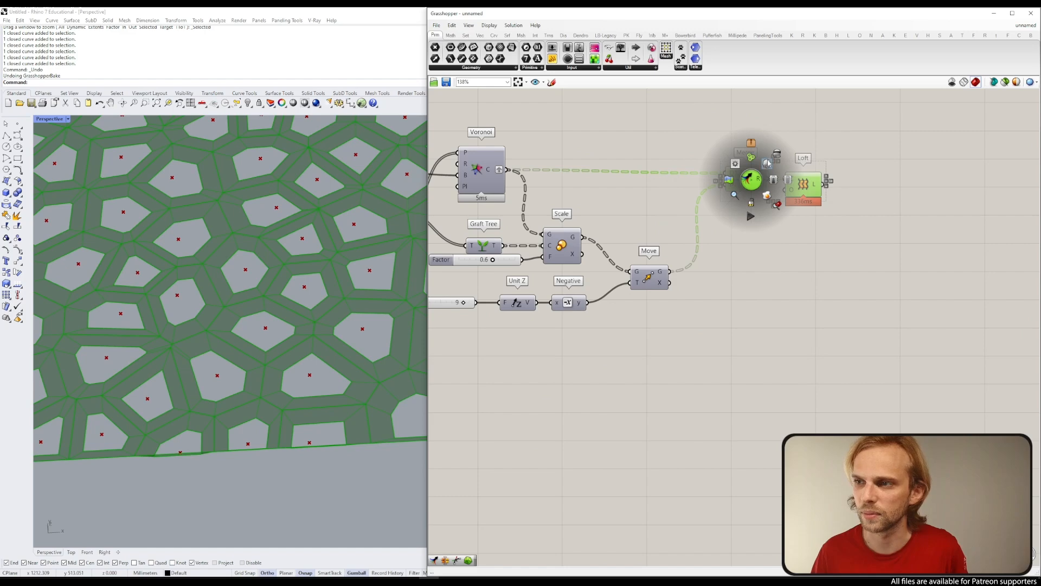
left_click(835, 130)
Step: Examine the lofted surfaces between the Voronoi cells and the scaled cells in the viewport
scroll(274, 228, "down", 4)
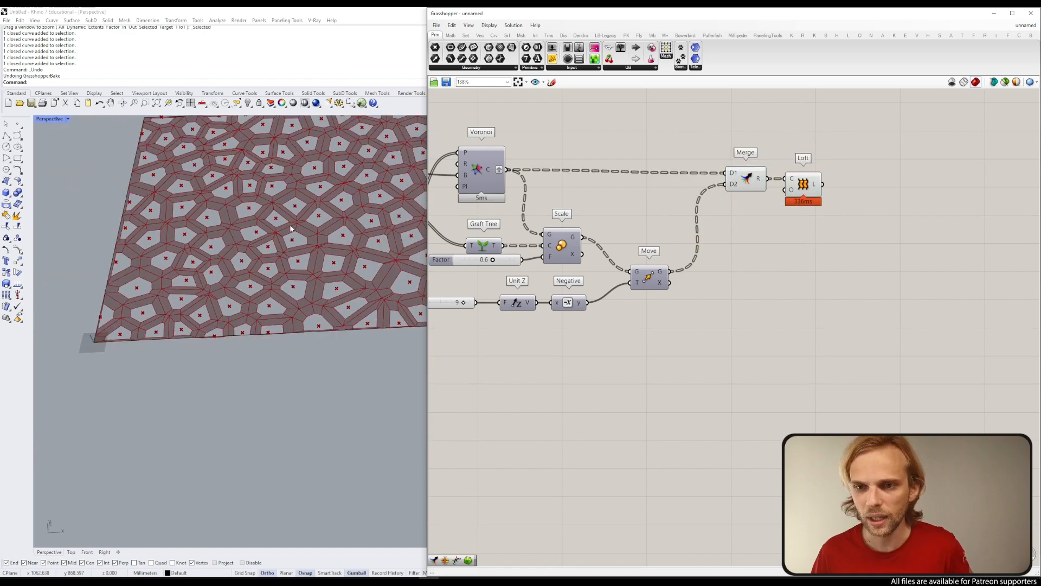
scroll(274, 228, "up", 5)
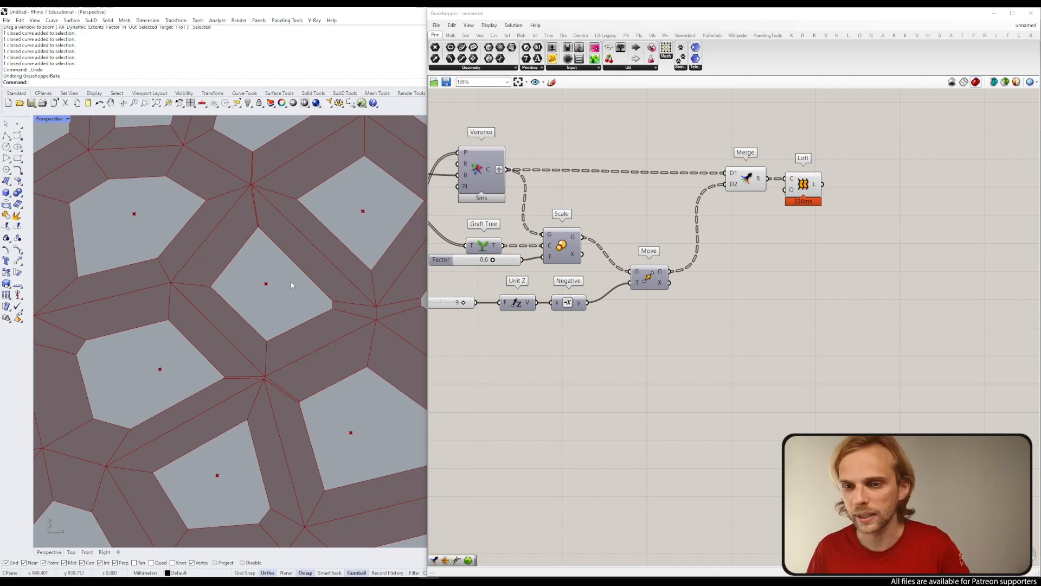
right_click_drag(731, 289, 770, 241)
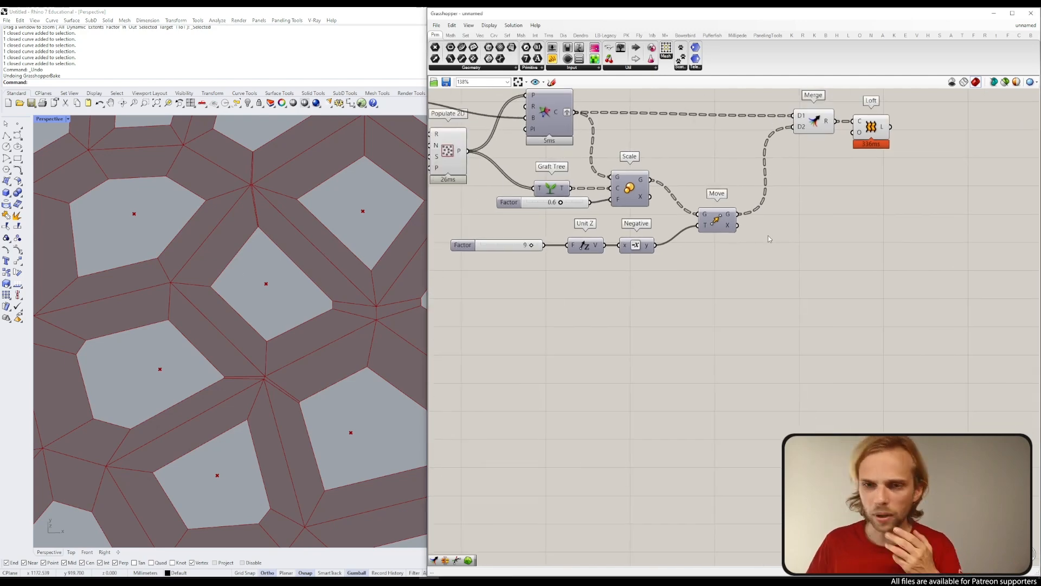
right_click_drag(827, 190, 757, 241)
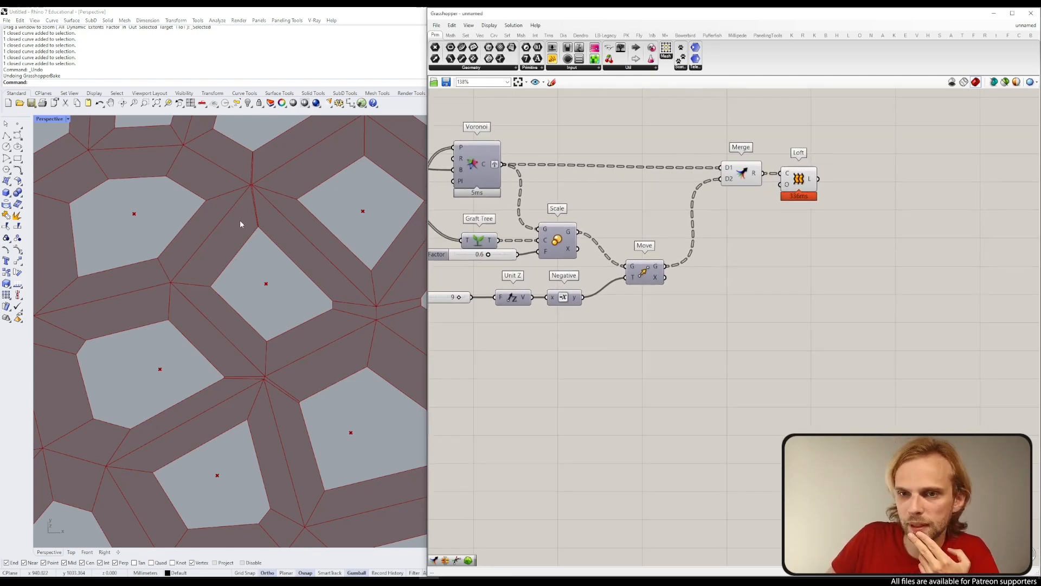
scroll(241, 243, "up", 4)
scroll(241, 242, "down", 3)
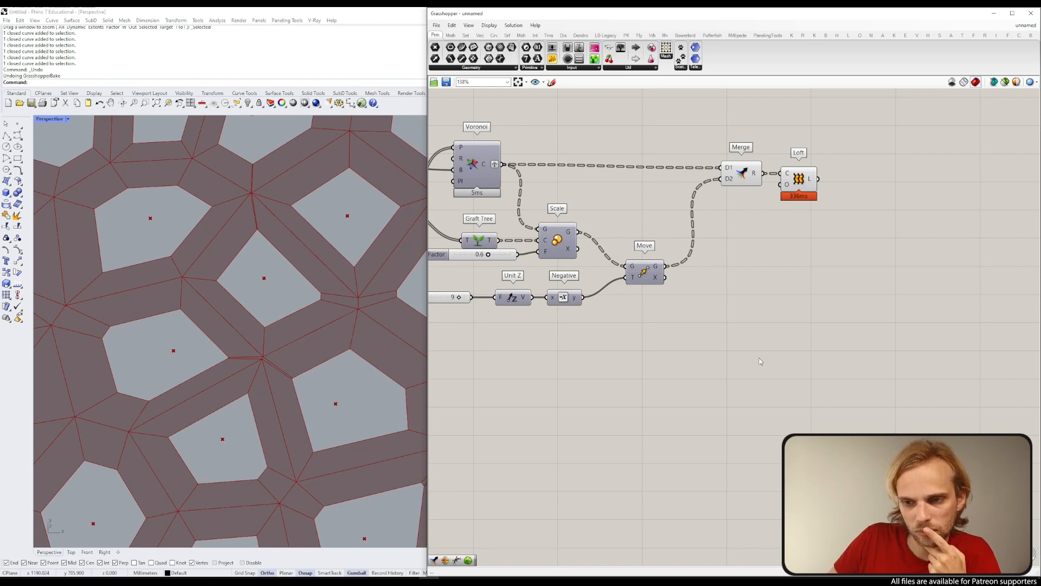
double_click(755, 274)
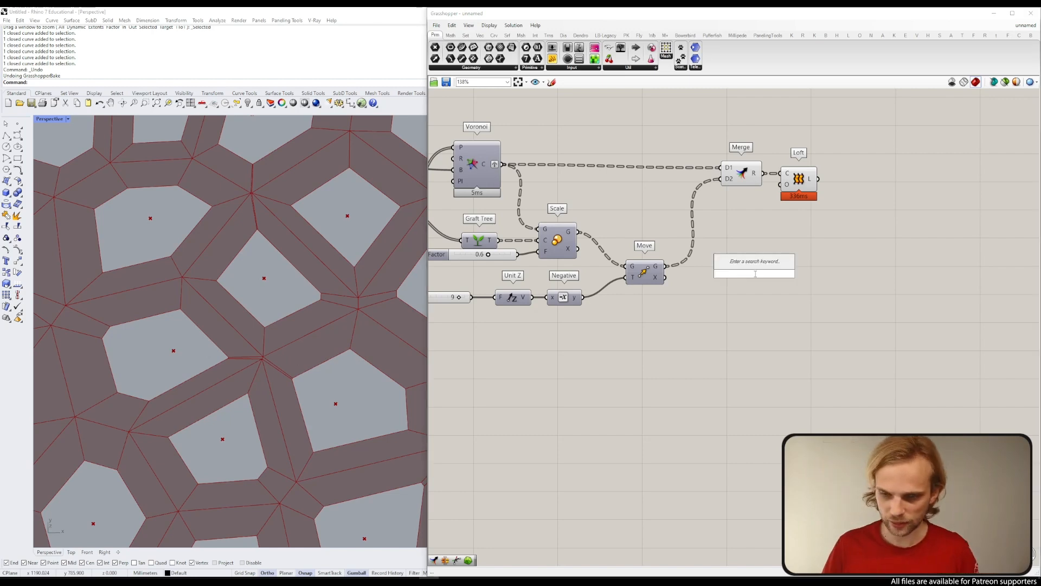
left_click(708, 333)
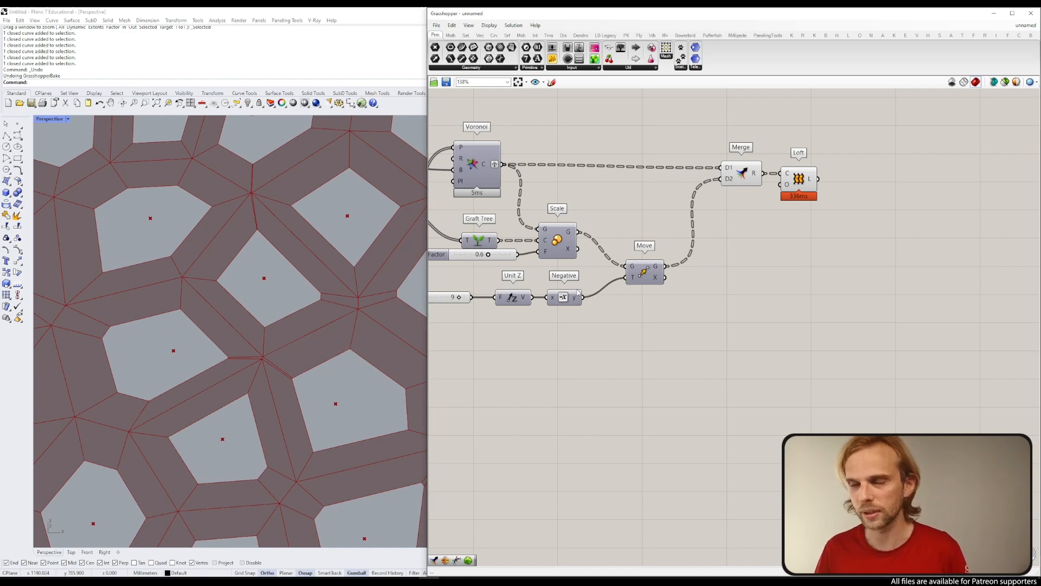
Step: Turn on the preview of the Move component
right_click_drag(663, 324, 768, 261)
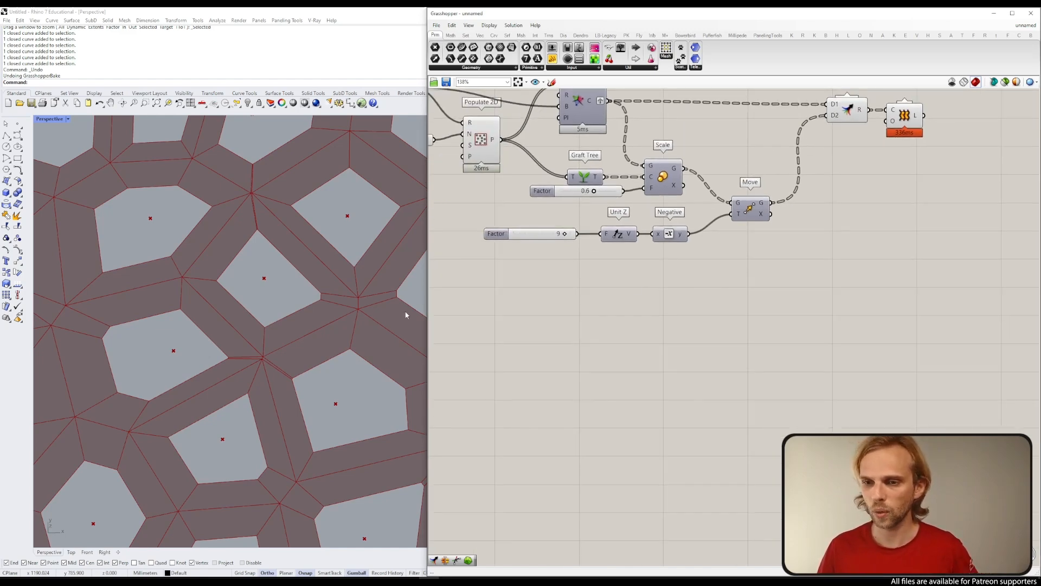
left_click(755, 208)
middle_click(755, 209)
left_click(772, 196)
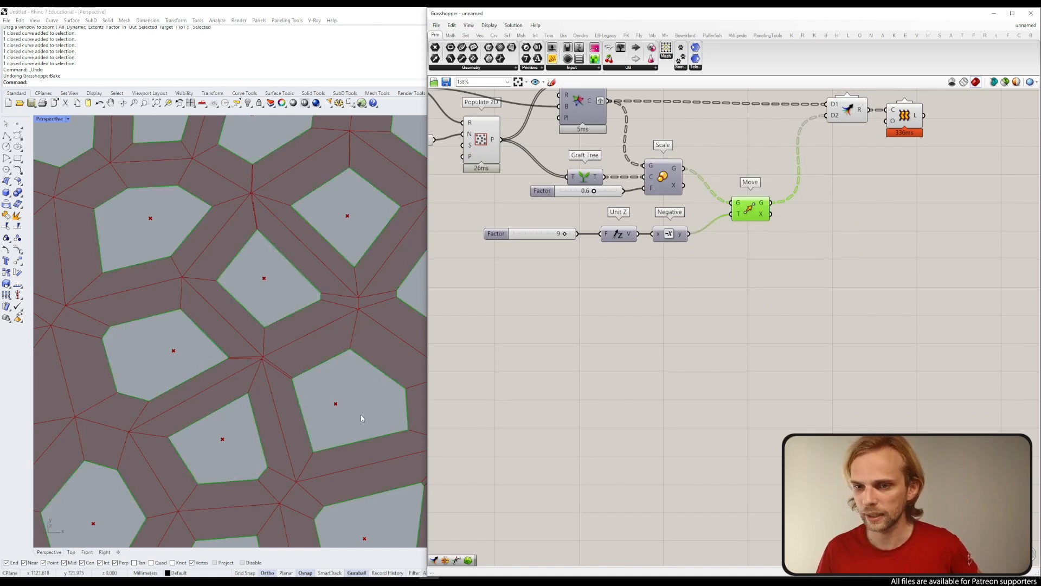
Step: Add an Explode component beside Move and connect the moved geometry to its curve input
double_click(758, 286)
type("explode")
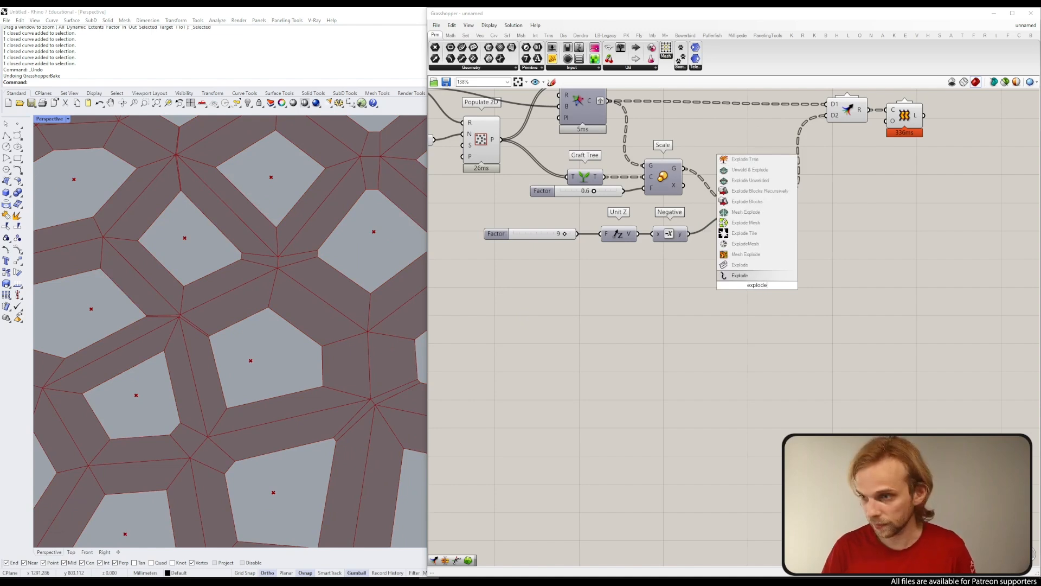
left_click(741, 276)
left_click_drag(773, 202, 746, 279)
left_click_drag(755, 284, 848, 208)
left_click(744, 289)
left_click_drag(771, 299, 531, 165)
left_click(699, 263)
Step: Inspect the moved cell outlines with their exploded vertices and shift the Explode component slightly lower on the canvas
scroll(700, 263, "up", 2)
left_click(697, 234)
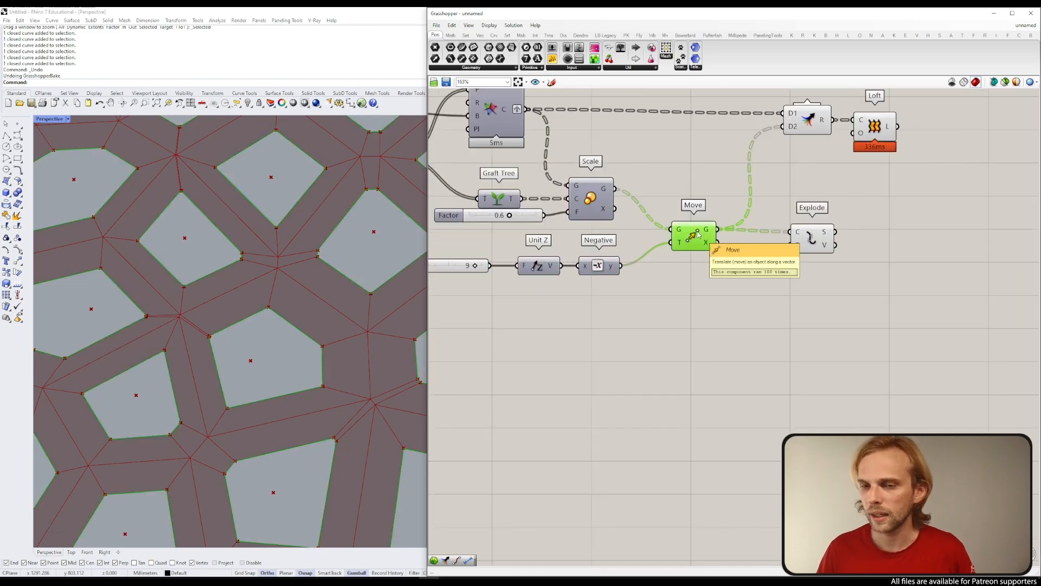
scroll(365, 246, "up", 2)
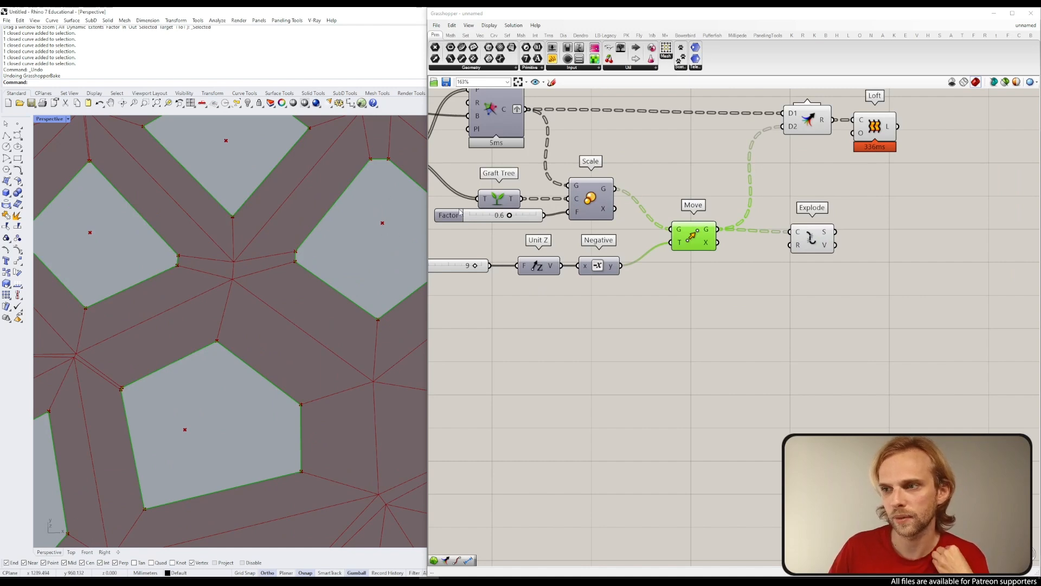
left_click_drag(818, 250, 822, 280)
left_click(827, 226)
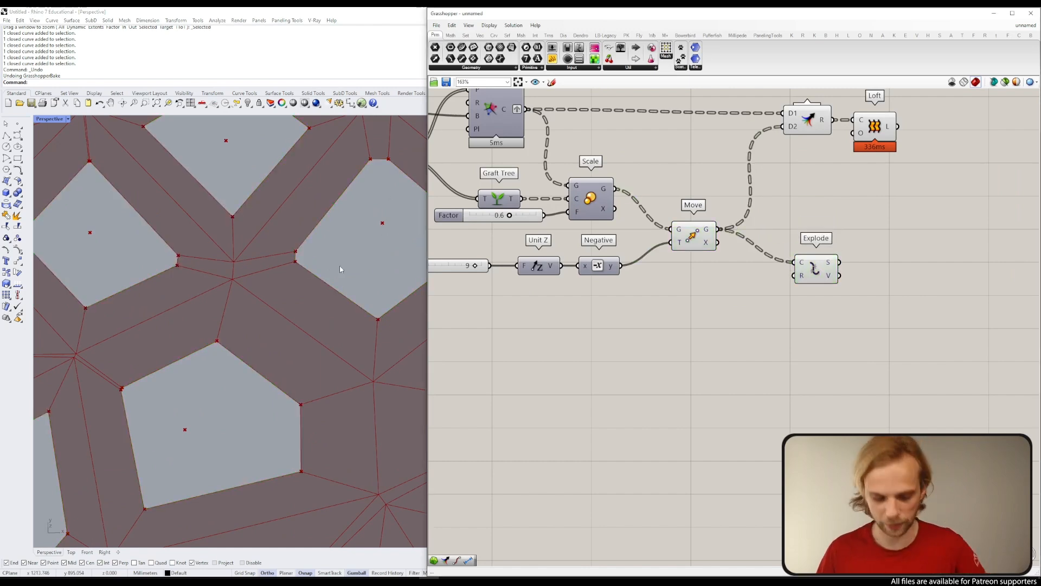
right_click_drag(346, 271, 229, 286, "shift")
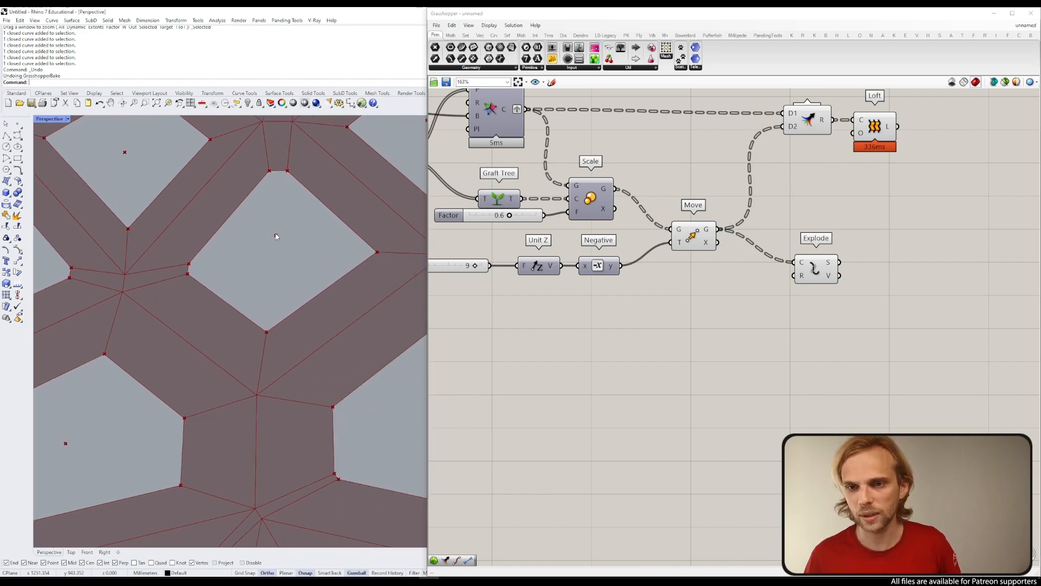
right_click_drag(282, 238, 287, 255)
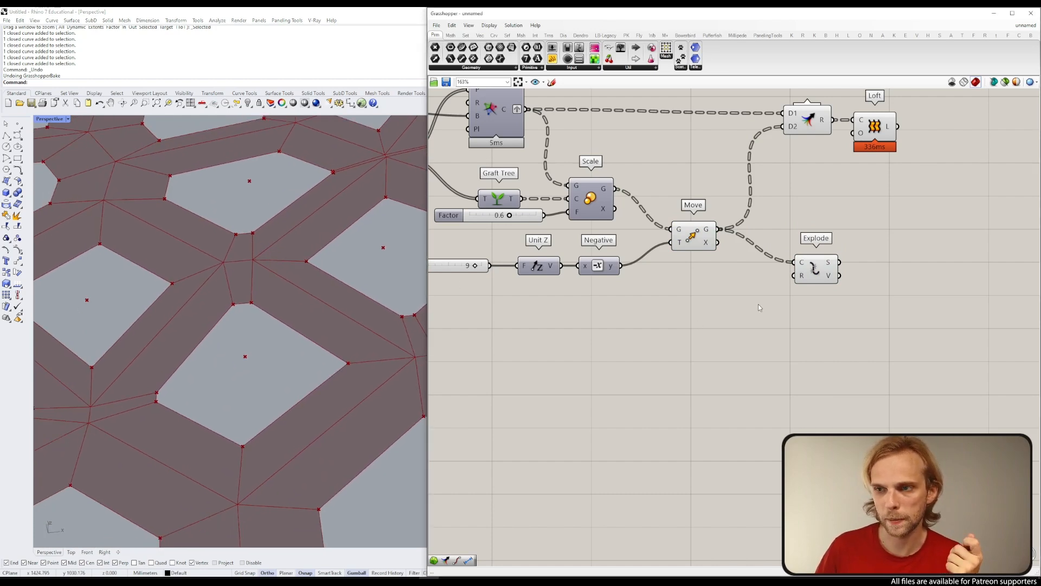
Step: Add a second Merge component near Explode and connect the Graft Tree output to its D1 input
left_click_drag(714, 306, 593, 241)
left_click(542, 217)
left_click_drag(508, 240, 498, 195)
scroll(504, 194, "down", 2)
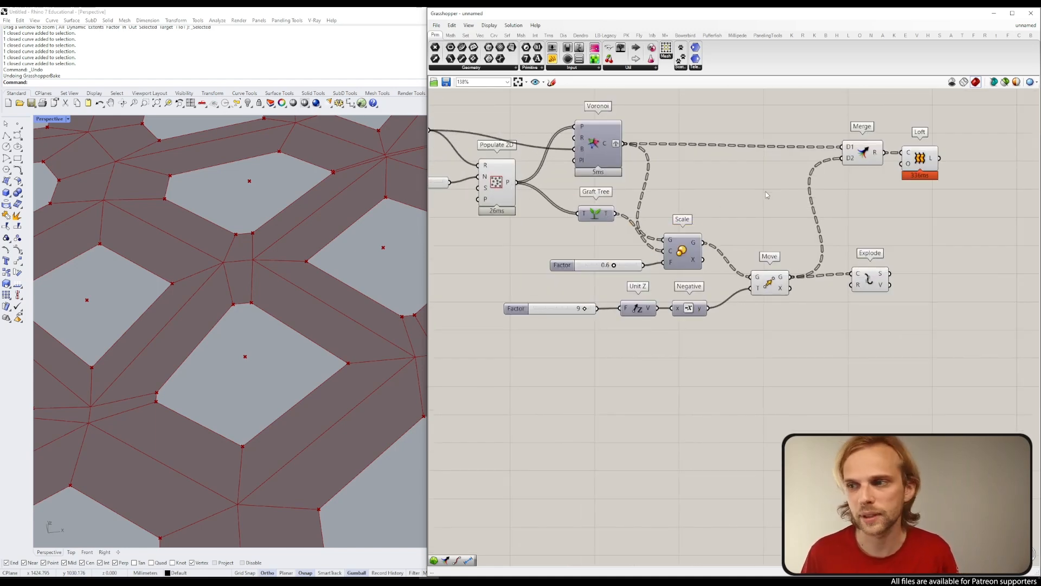
right_click_drag(725, 223, 682, 207)
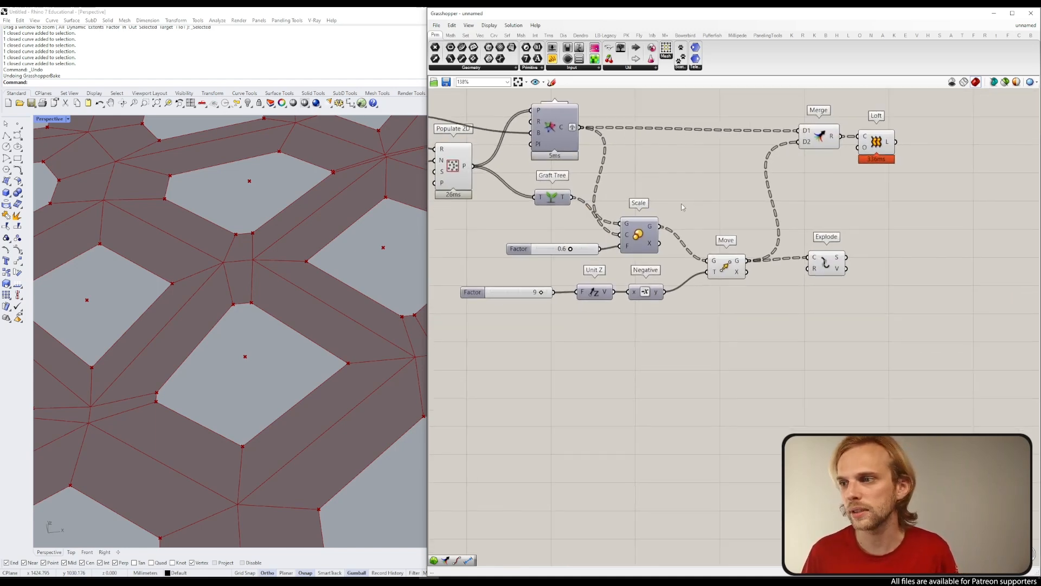
double_click(844, 204)
type("merge")
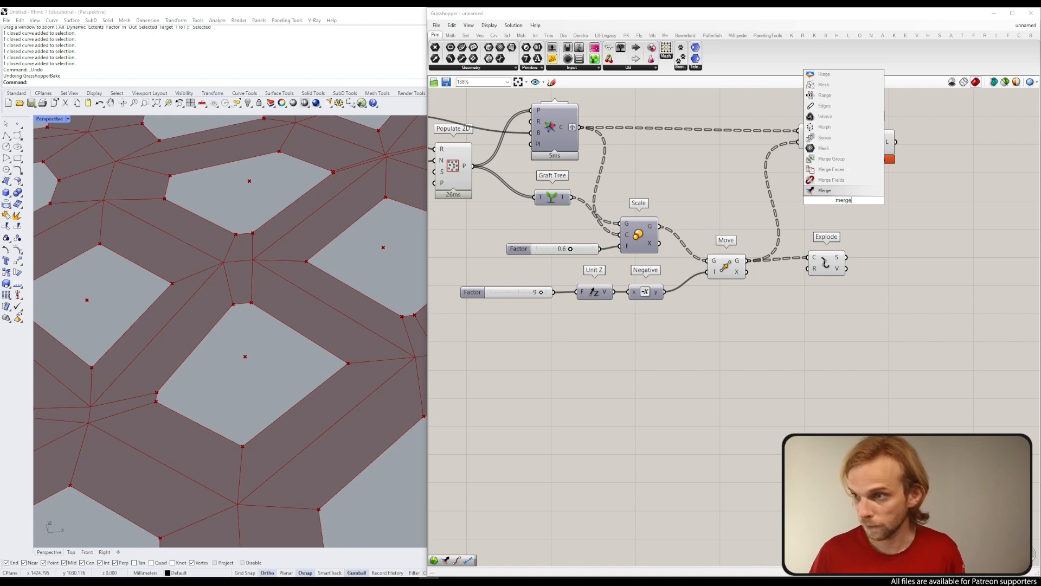
left_click(840, 190)
left_click_drag(573, 197, 890, 205)
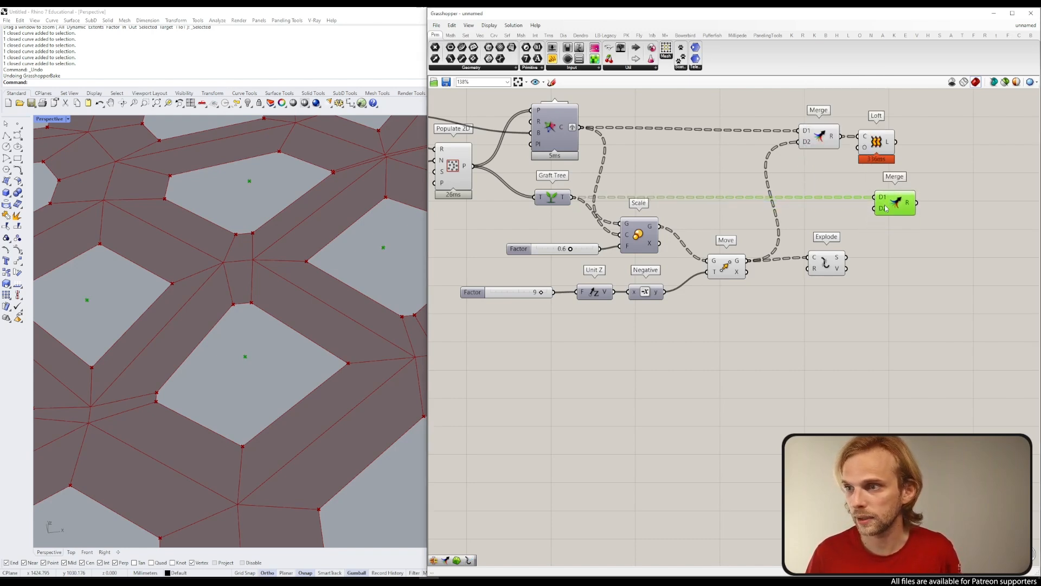
Step: Connect the Explode vertices to D2 of the new Merge component and remove its unused D3 input
left_click_drag(847, 257, 921, 193)
scroll(868, 220, "up", 3)
scroll(868, 220, "up", 3)
left_click(867, 219)
scroll(921, 193, "down", 4)
right_click_drag(591, 159, 676, 163)
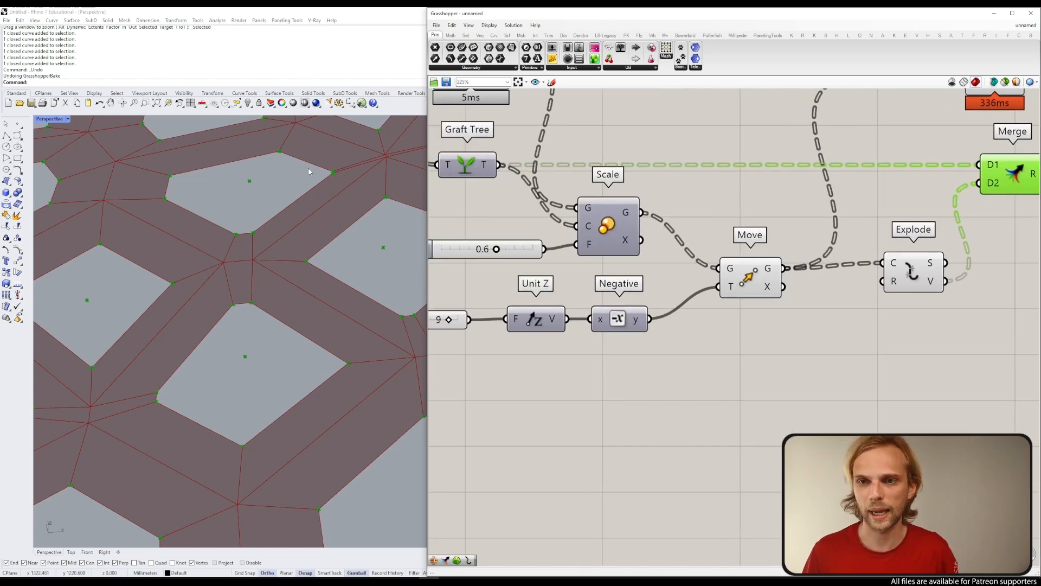
Step: Check the merged point tree and simplify both the D1 and D2 inputs of the Merge component
right_click_drag(322, 196, 281, 209)
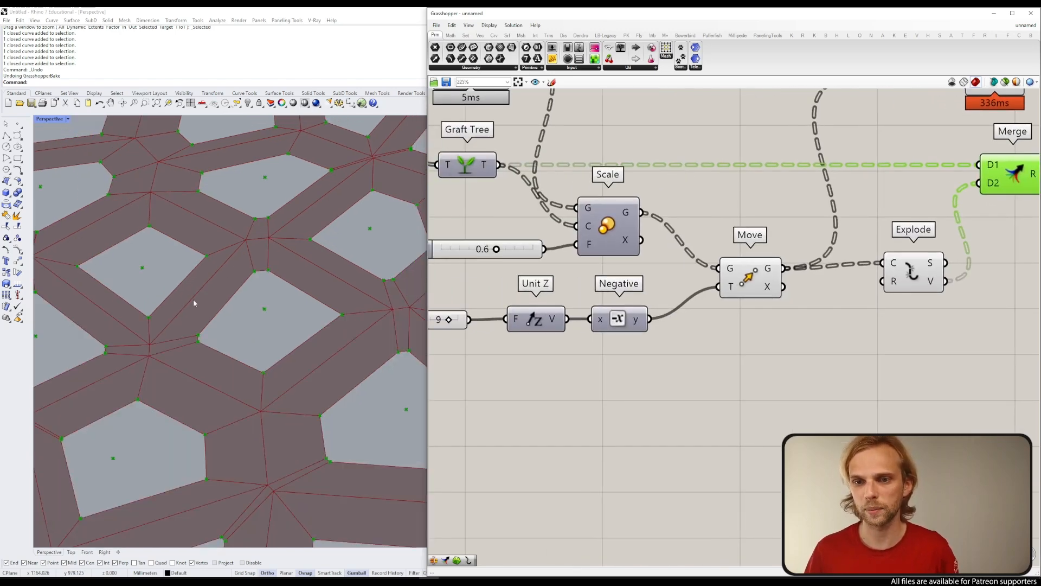
right_click_drag(861, 284, 741, 281)
scroll(791, 266, "down", 2)
right_click_drag(860, 250, 769, 297)
mouse_move(792, 244)
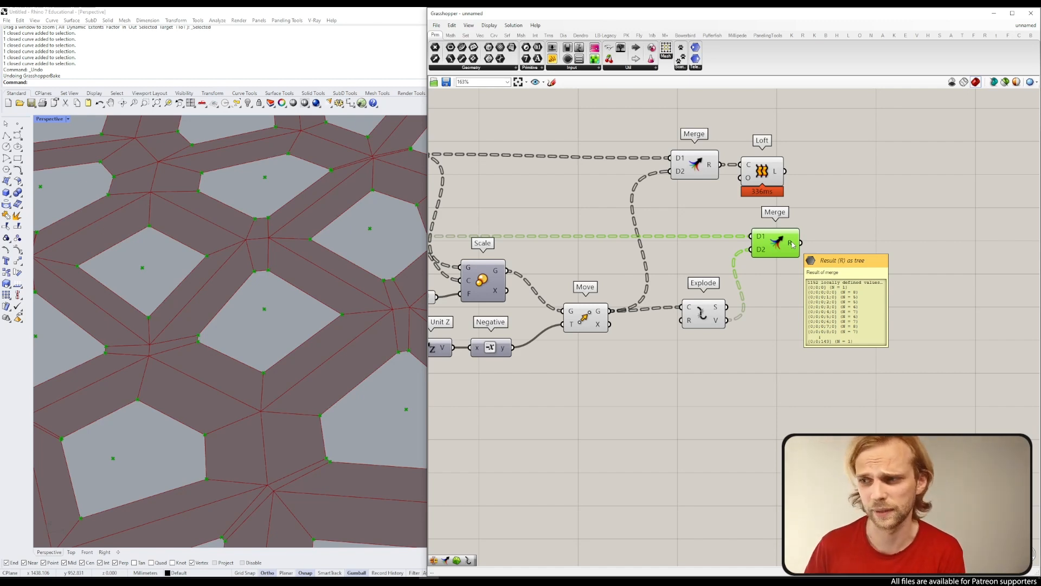
mouse_move(759, 238)
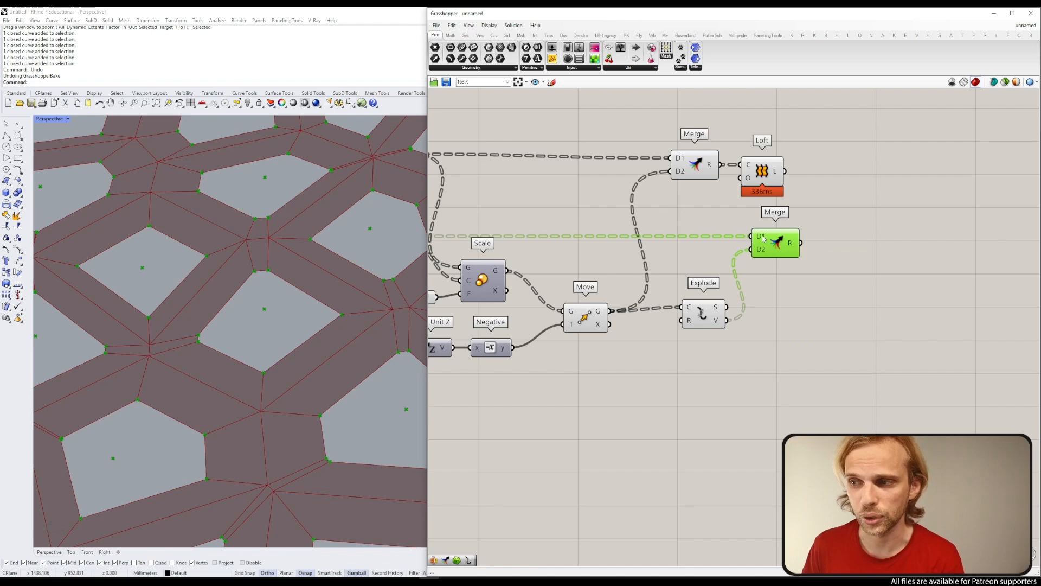
right_click(763, 238)
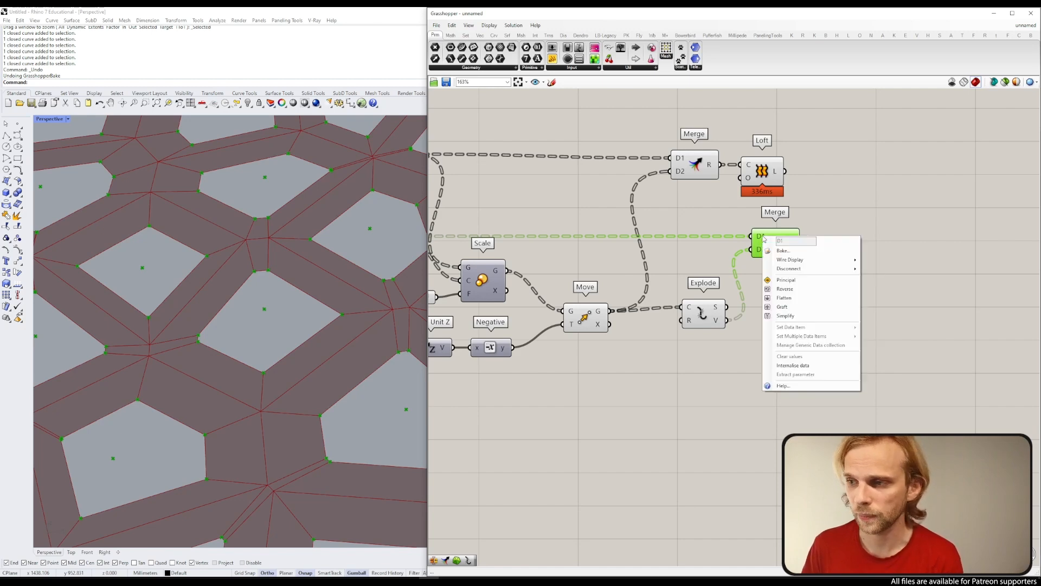
left_click(786, 316)
right_click(761, 250)
left_click(785, 329)
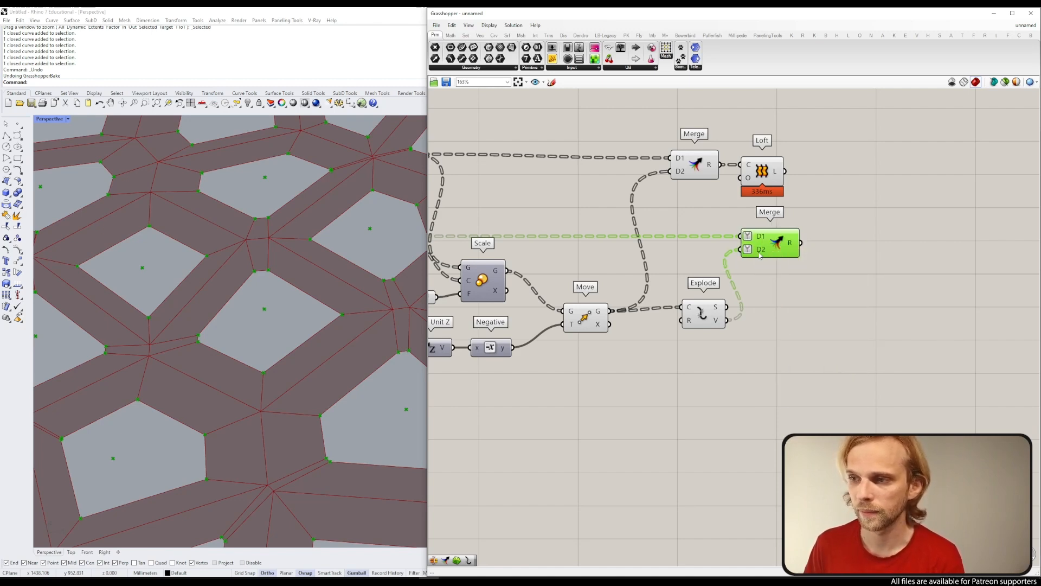
mouse_move(796, 246)
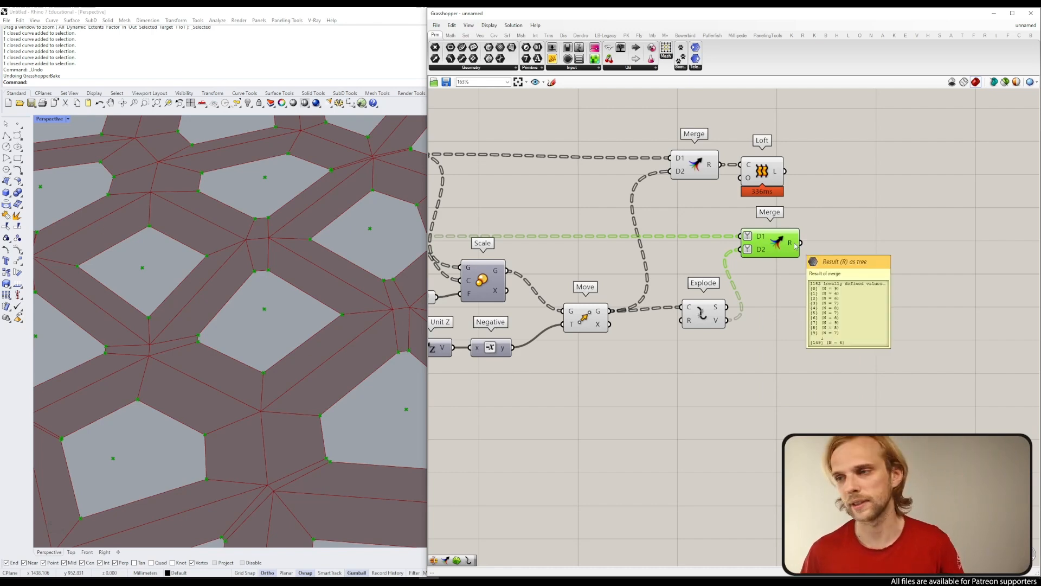
Step: Add a Delaunay Mesh component, feed the merged points into its P input, and inspect the meshed cell bottoms
double_click(842, 265)
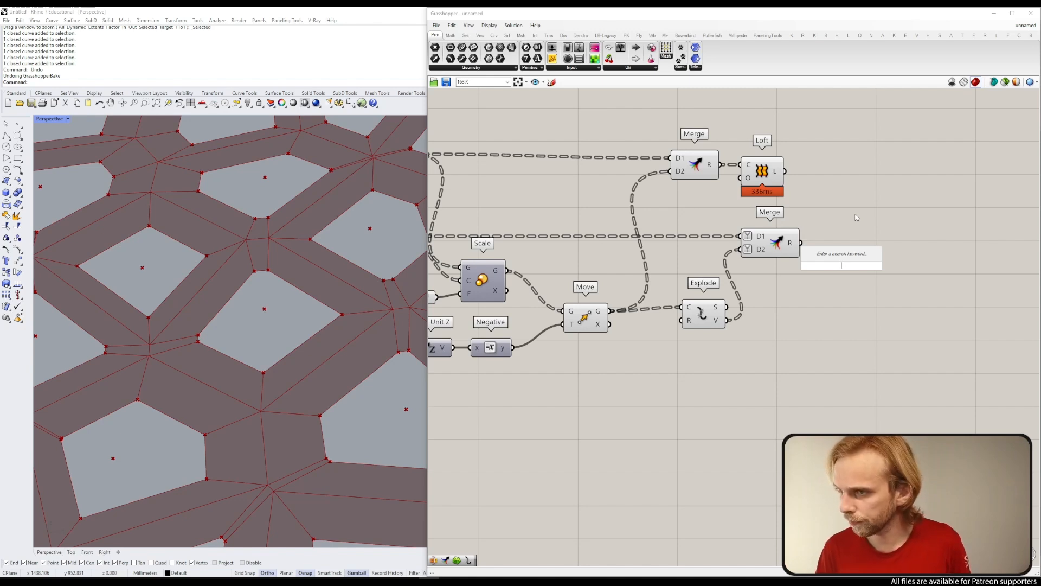
type("delaun")
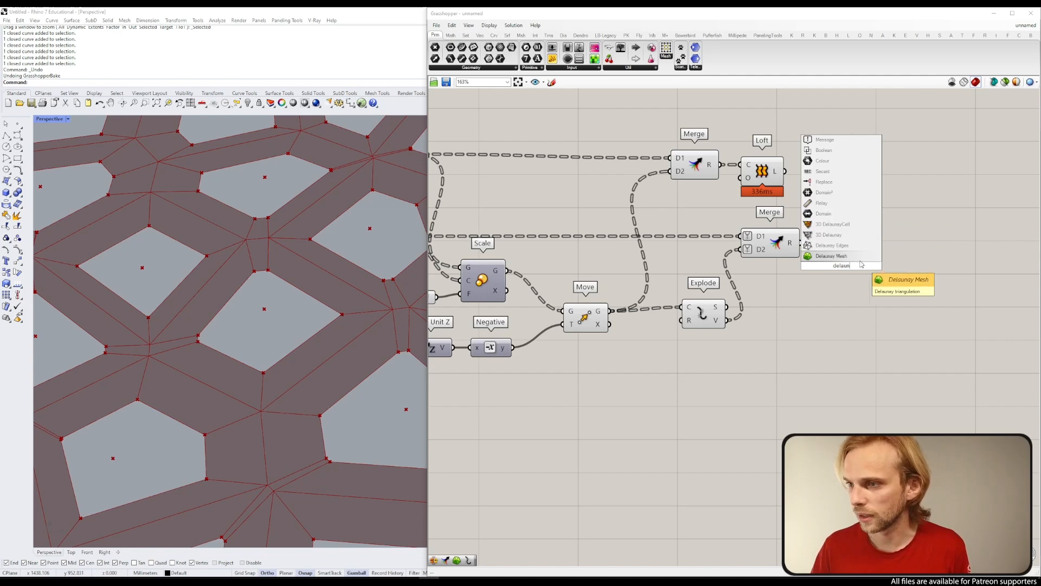
left_click(831, 255)
left_click_drag(801, 242, 818, 270)
left_click_drag(849, 277, 860, 260)
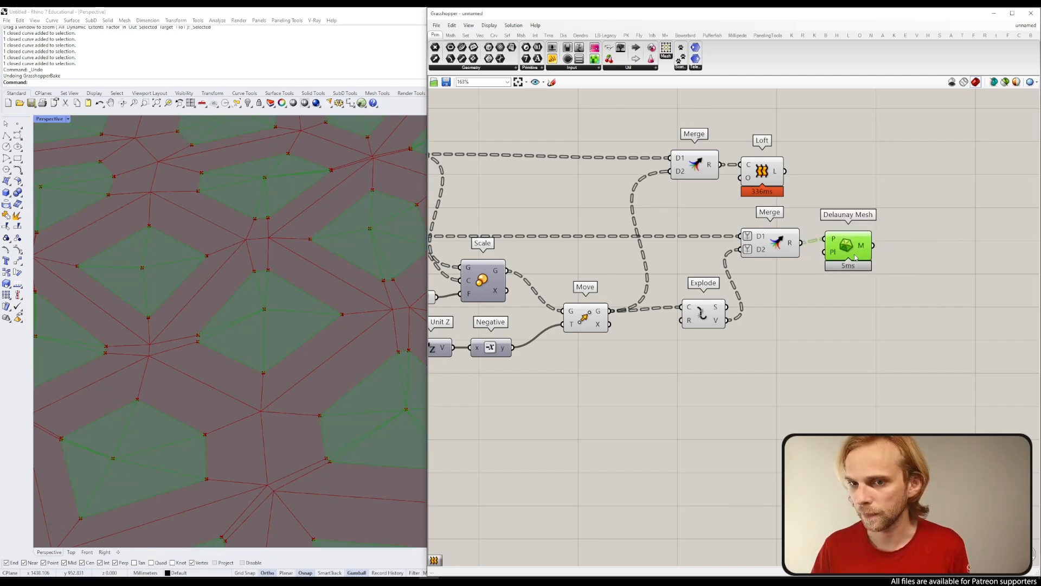
left_click(887, 308)
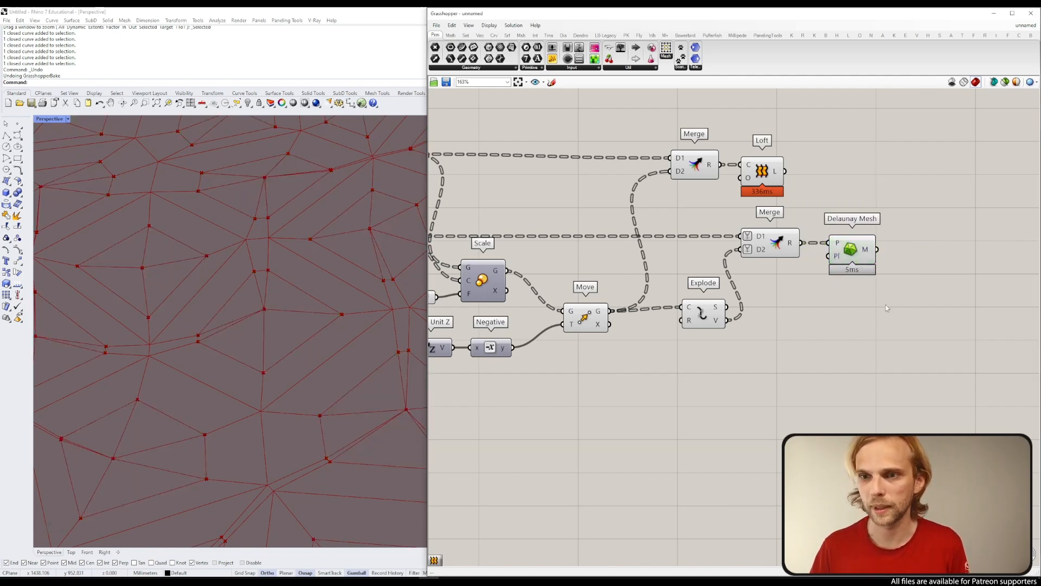
left_click(857, 265)
scroll(267, 278, "down", 8)
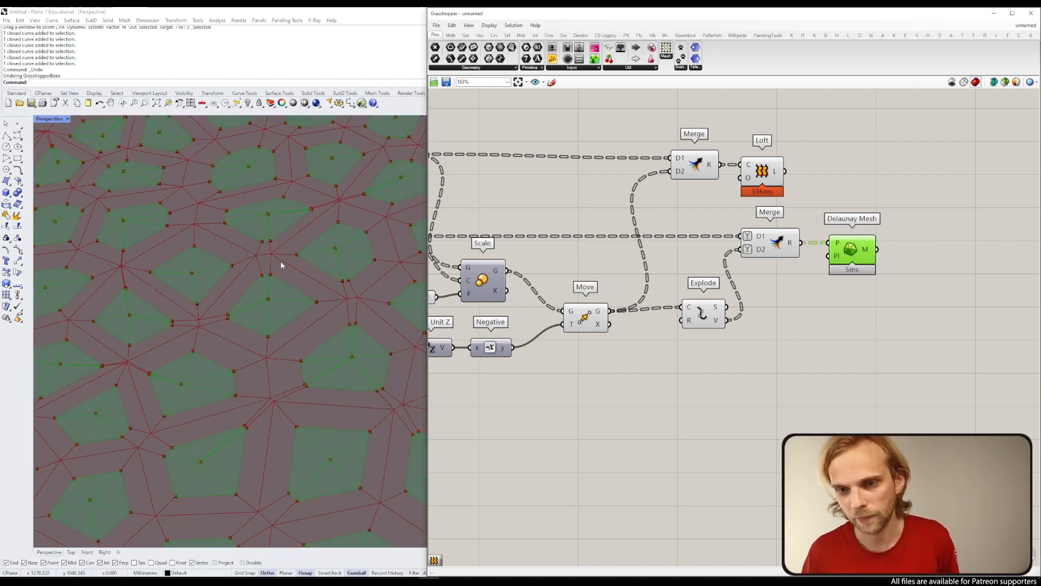
scroll(273, 380, "up", 3)
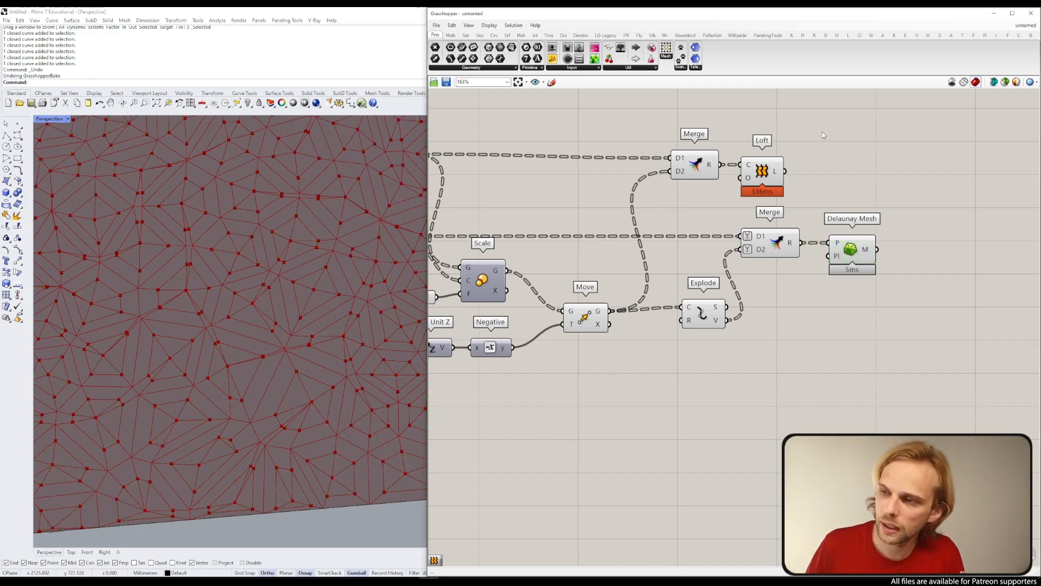
Step: Shift the outline Merge and Loft components right so they sit above the Delaunay Mesh branch
left_click_drag(814, 186, 668, 157)
left_click_drag(762, 172, 841, 172)
left_click(887, 180)
right_click_drag(887, 179, 808, 173)
left_click(769, 164)
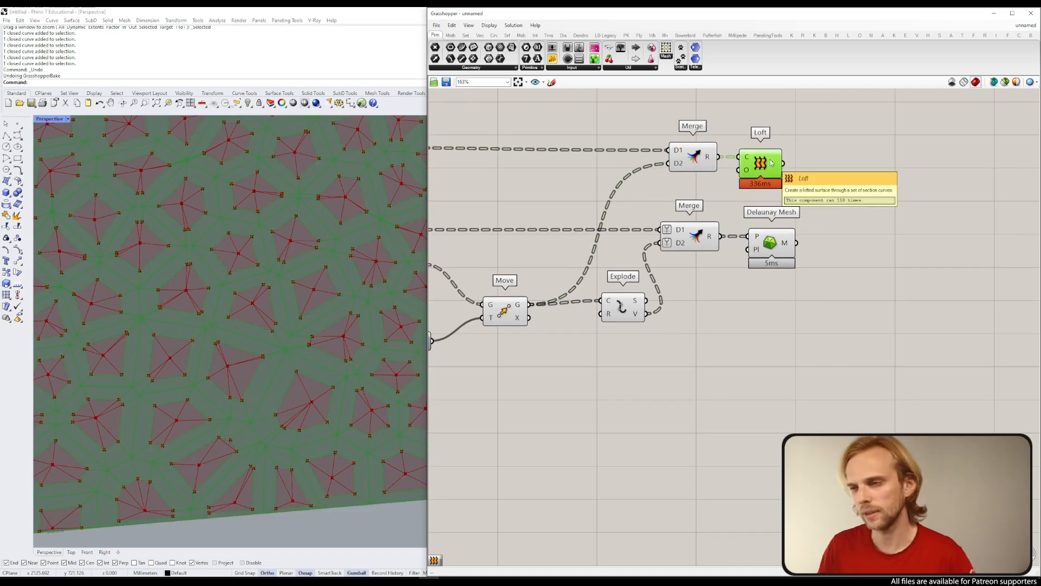
left_click(783, 245)
left_click(851, 207)
right_click_drag(852, 206, 815, 245)
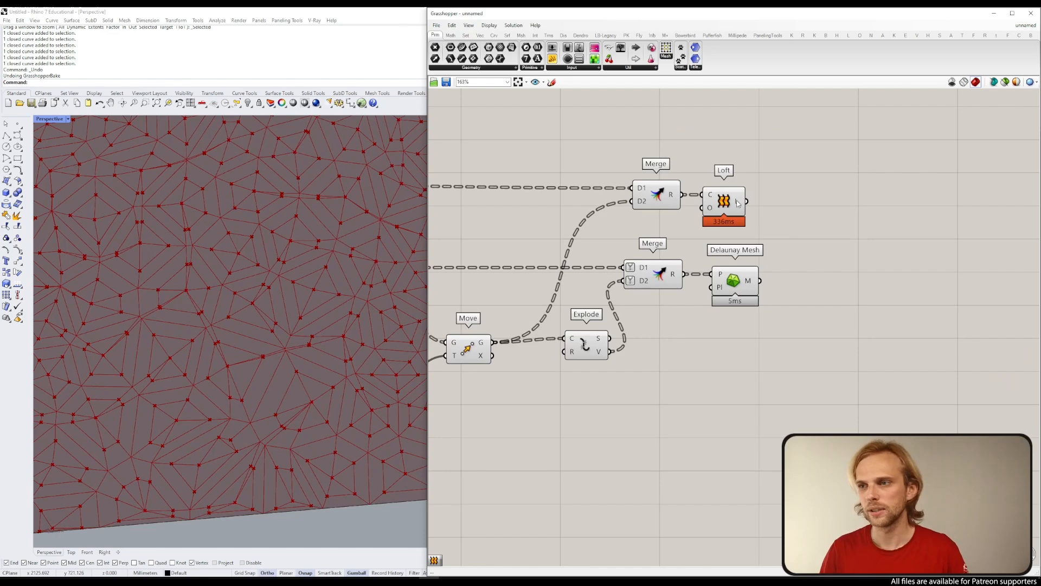
Step: Move the outline Merge and Loft components slightly back left to free space after Loft
left_click_drag(821, 239, 572, 175)
left_click_drag(727, 201, 679, 203)
left_click(724, 203)
scroll(676, 199, "up", 3)
left_click(678, 202)
left_click(798, 179)
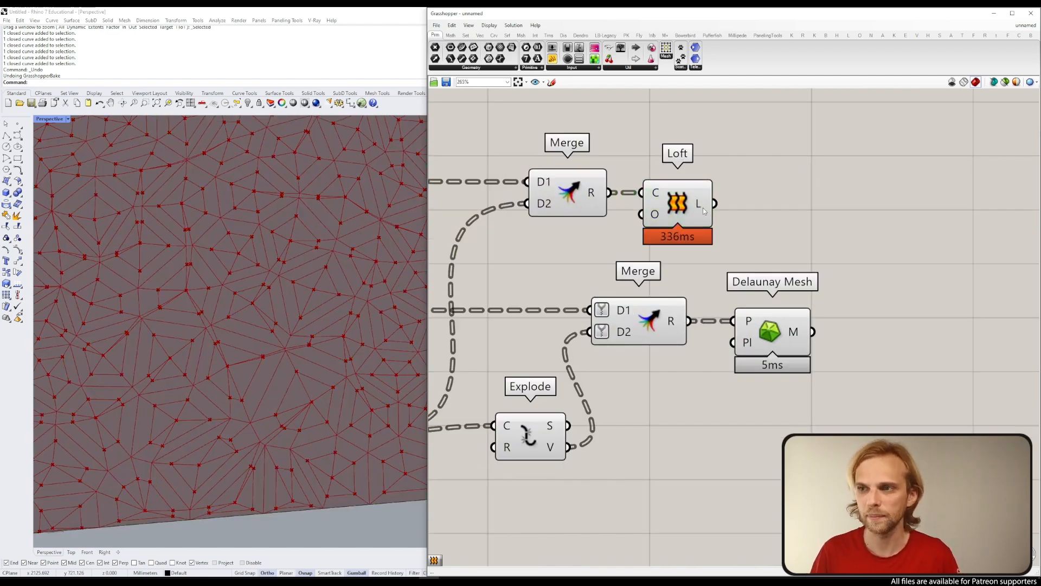
Step: Add a Simple Mesh component after Loft and connect the lofted surfaces to its B input
mouse_move(702, 201)
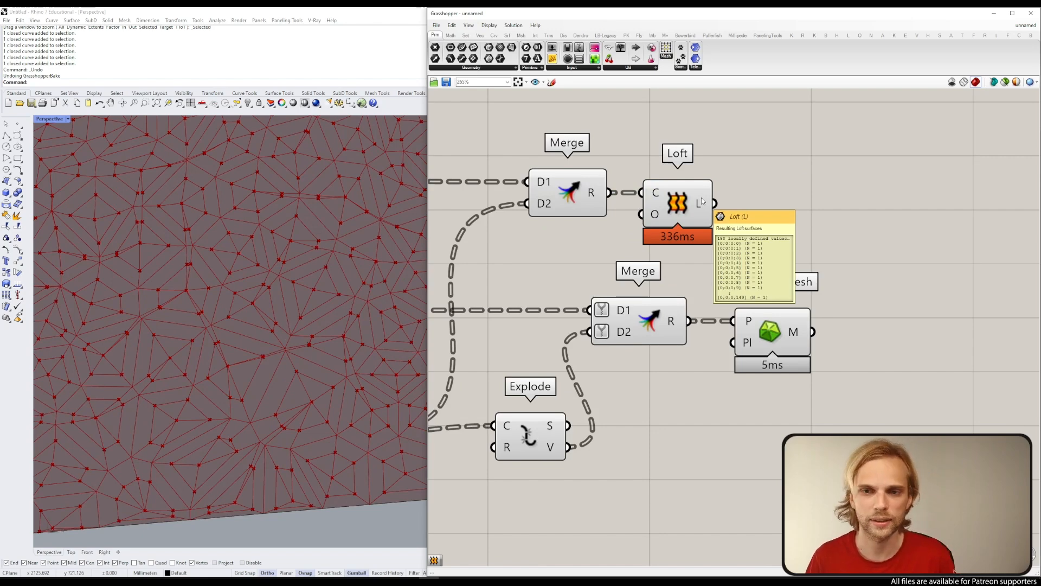
scroll(241, 206, "up", 4)
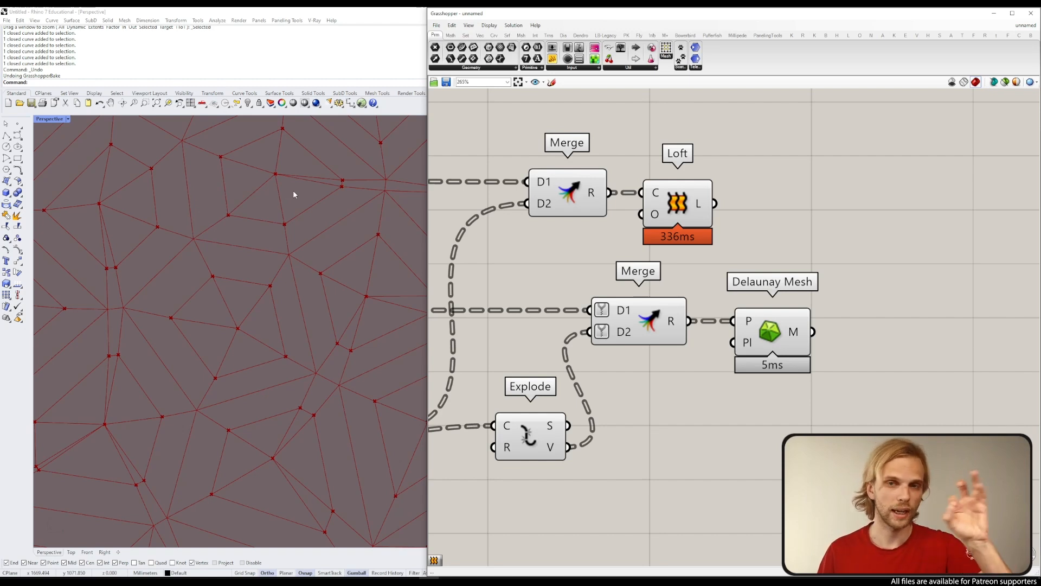
double_click(803, 194)
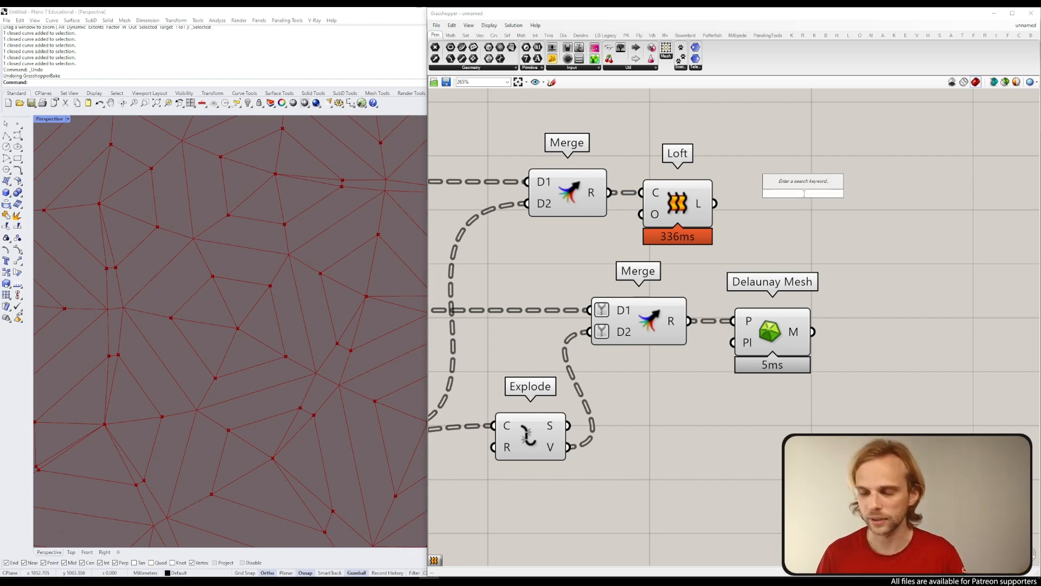
type("sim")
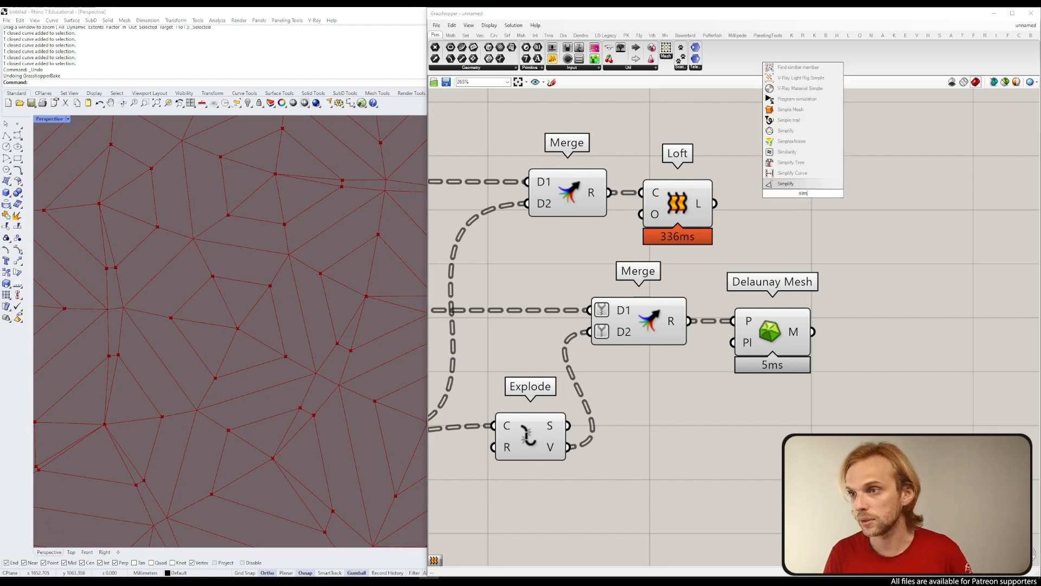
type("ple mesh")
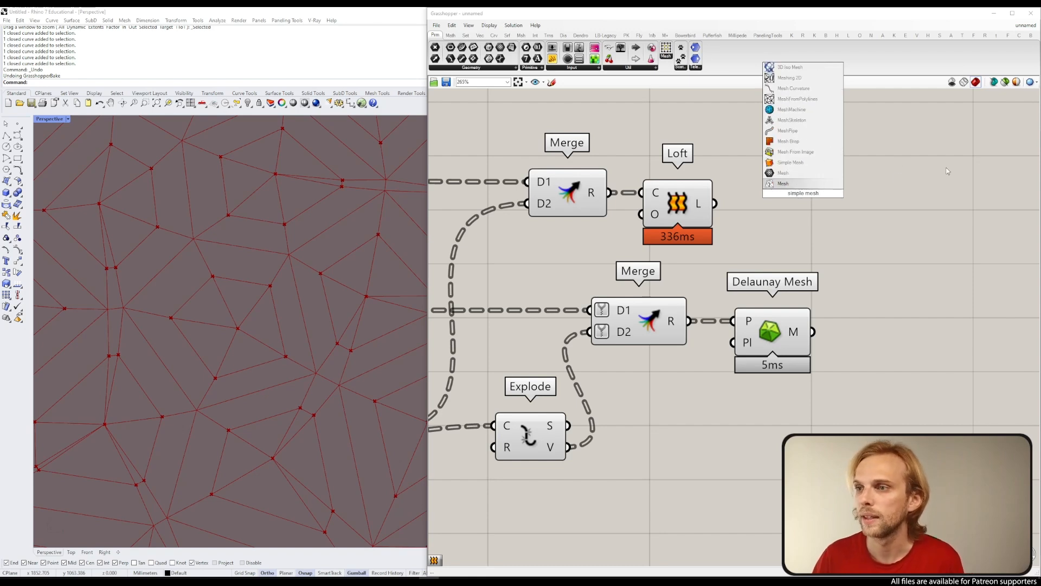
left_click(804, 163)
left_click_drag(802, 195, 788, 207)
left_click_drag(713, 204, 779, 208)
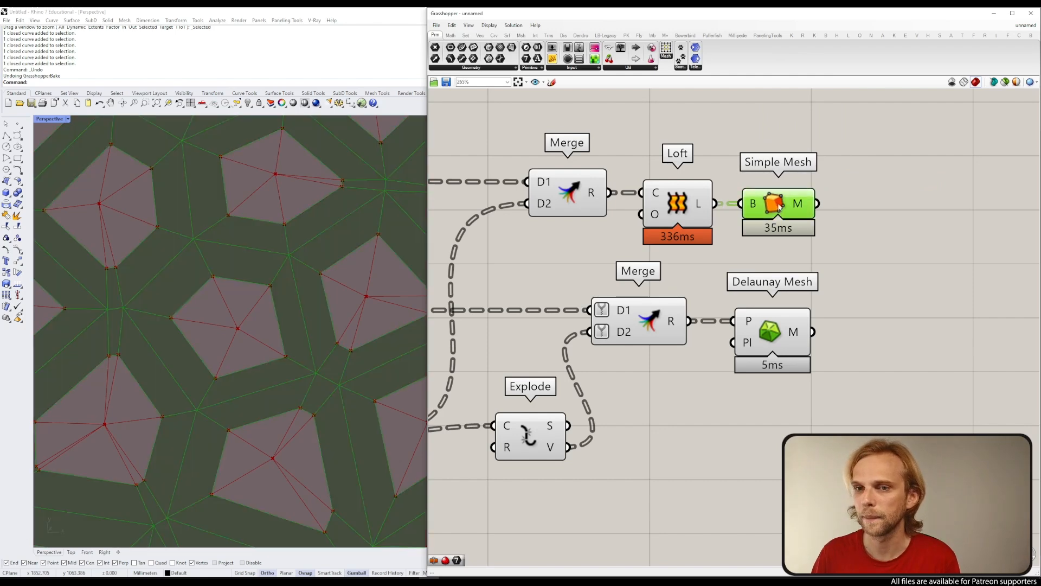
Step: Compare the Simple Mesh preview and output data structure with those of the Delaunay Mesh
left_click(858, 212)
left_click(772, 208)
left_click(892, 199)
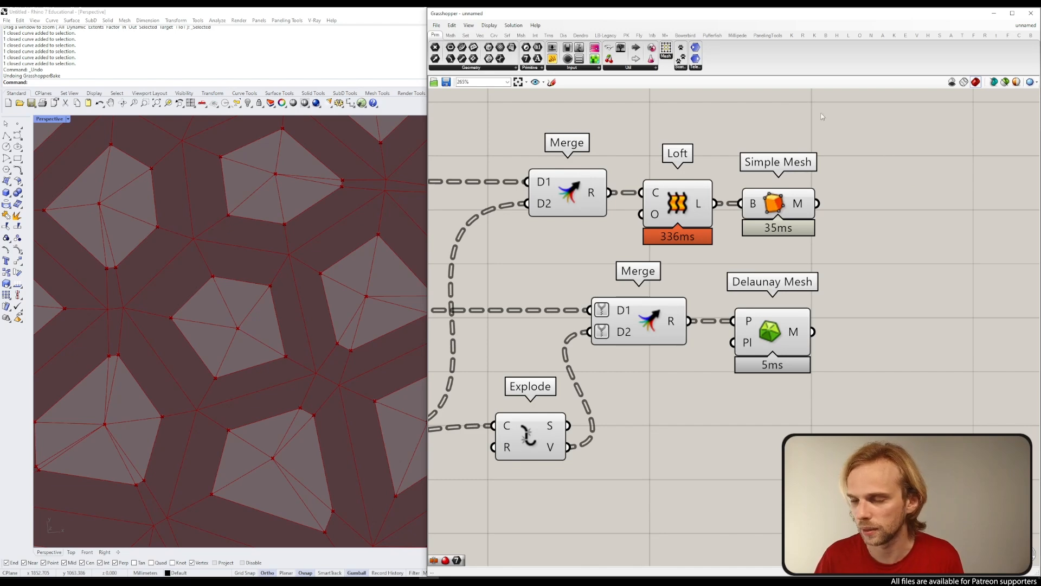
right_click_drag(879, 248, 701, 259)
left_click(725, 217)
left_click(778, 261)
left_click(645, 204)
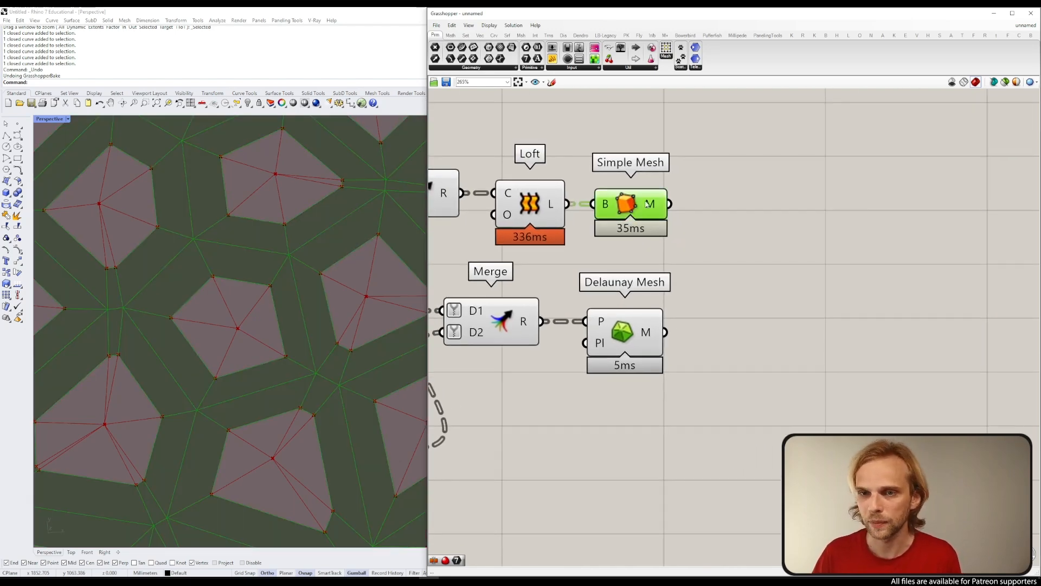
mouse_move(647, 203)
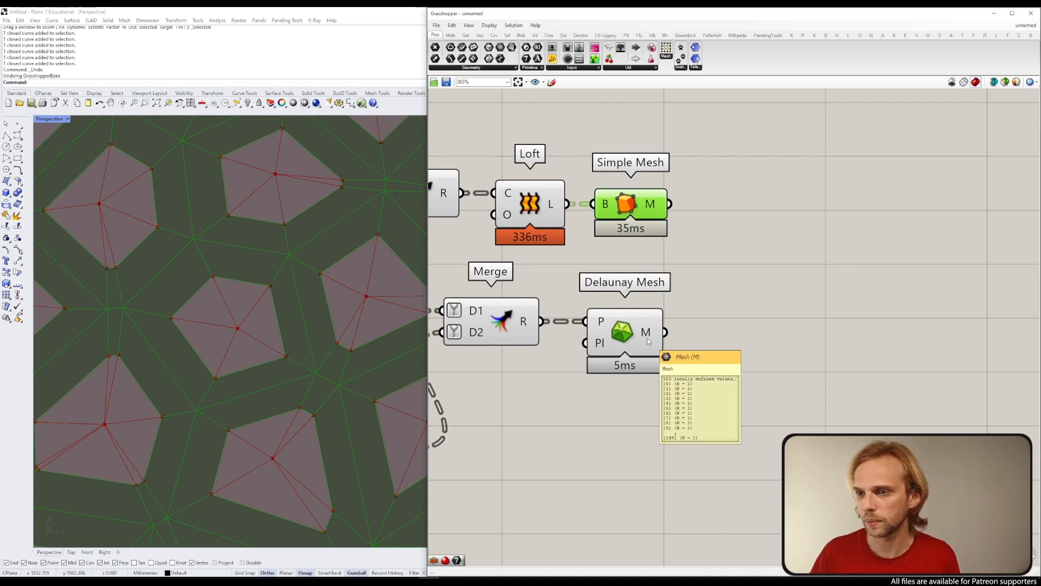
left_click(776, 242)
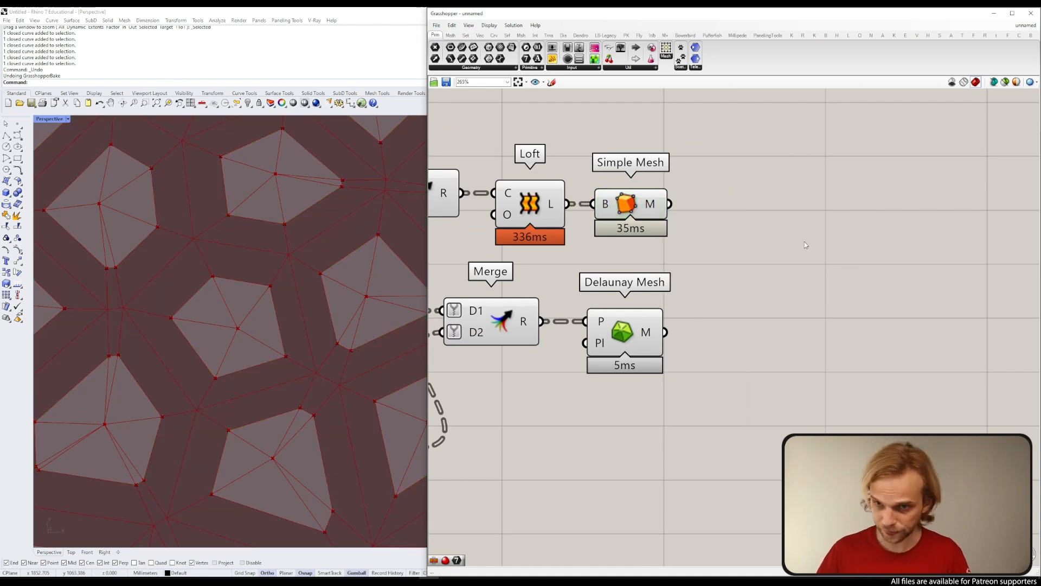
Step: Add a Merge component combining the Simple Mesh output on D1 with the Delaunay Mesh output on D2, without a D3 input
double_click(781, 291)
type("merge")
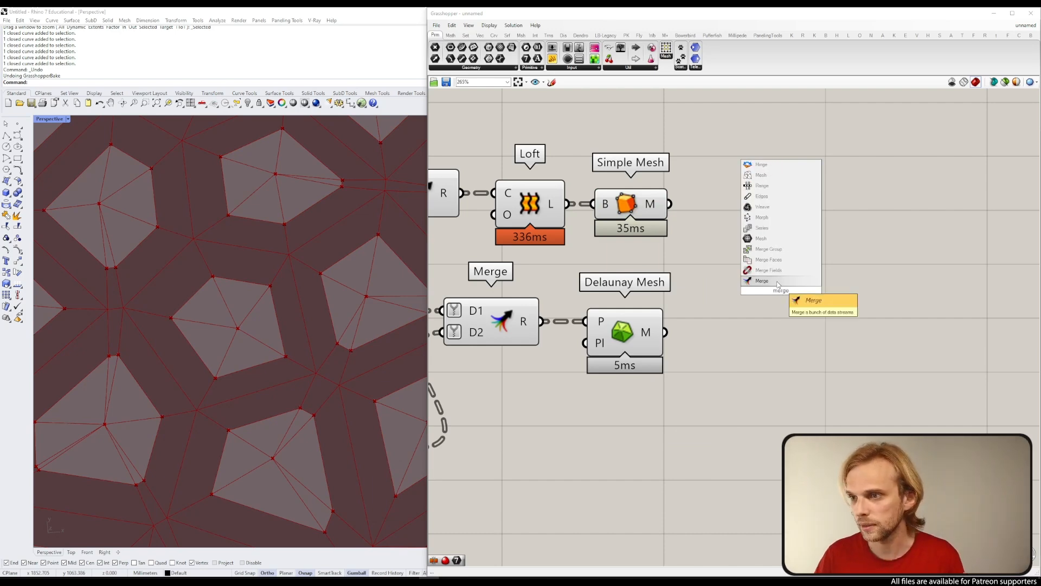
key("Return")
left_click_drag(780, 291, 757, 251)
left_click_drag(670, 204, 717, 228)
left_click_drag(666, 332, 741, 255)
scroll(742, 255, "up", 4)
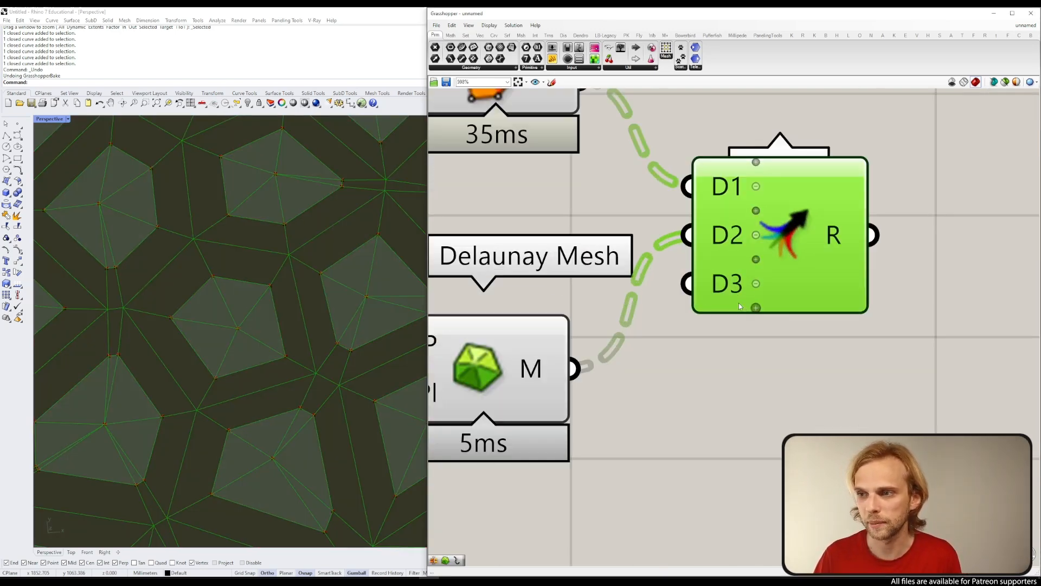
left_click(753, 282)
scroll(754, 279, "down", 4)
Step: Simplify the D1 and D2 inputs of the Merge that combines the Simple Mesh and Delaunay Mesh outputs
mouse_move(789, 263)
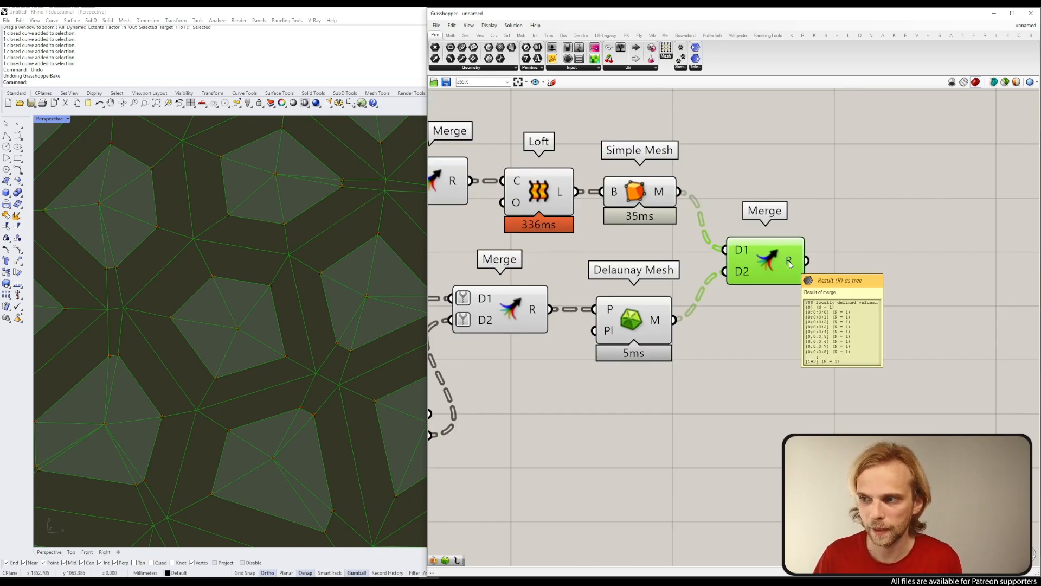
right_click(741, 253)
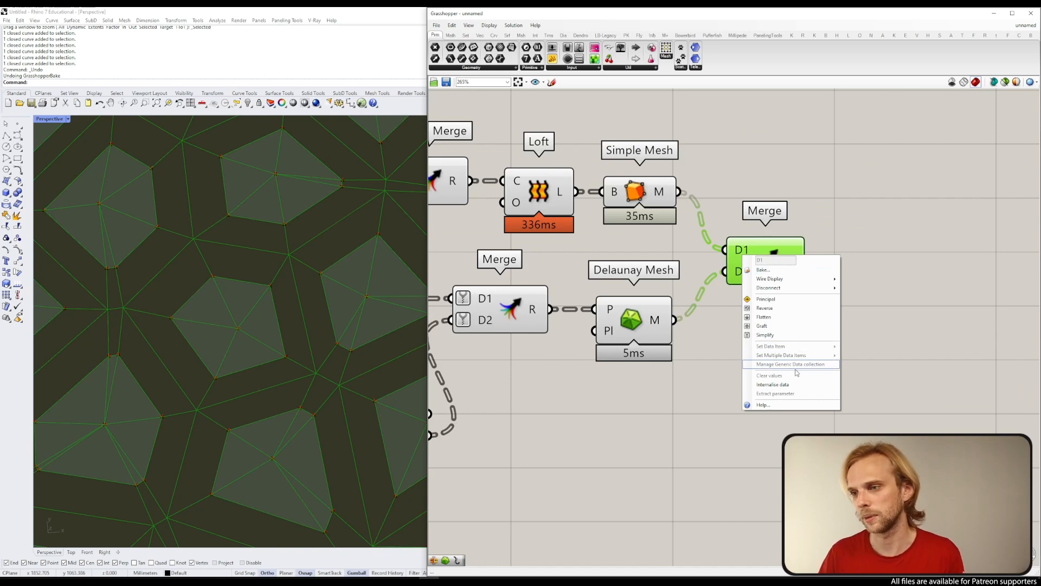
left_click(760, 335)
right_click(732, 272)
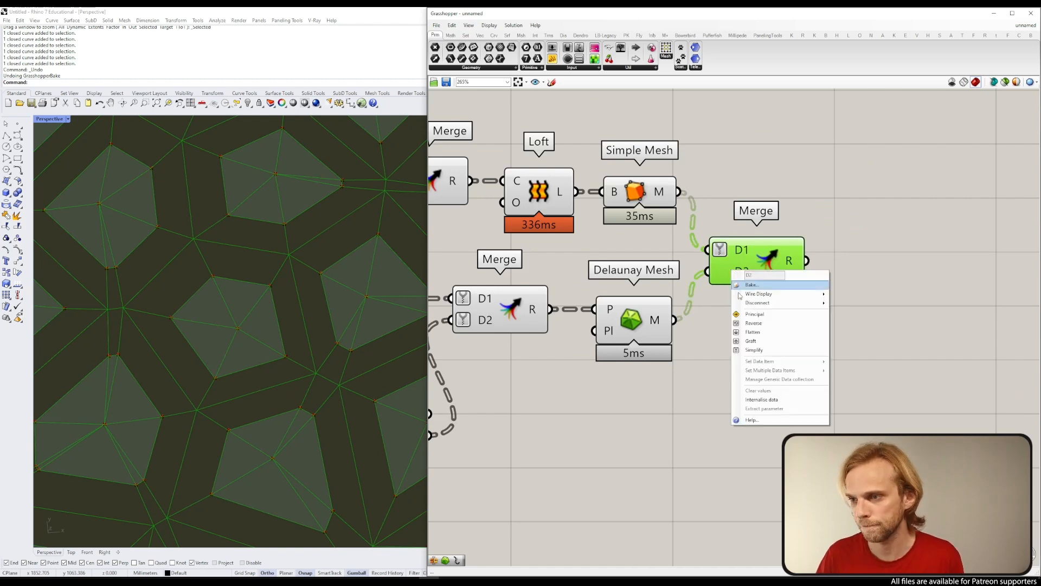
left_click(757, 350)
mouse_move(790, 264)
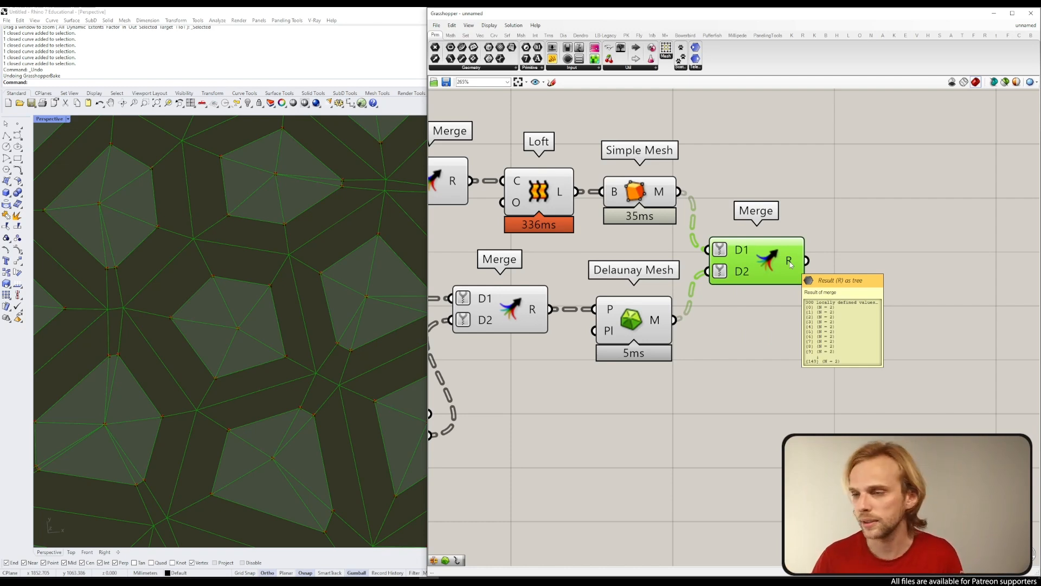
Step: Add a Mesh Join component after the last Merge and connect the merged meshes to its M input
double_click(855, 256)
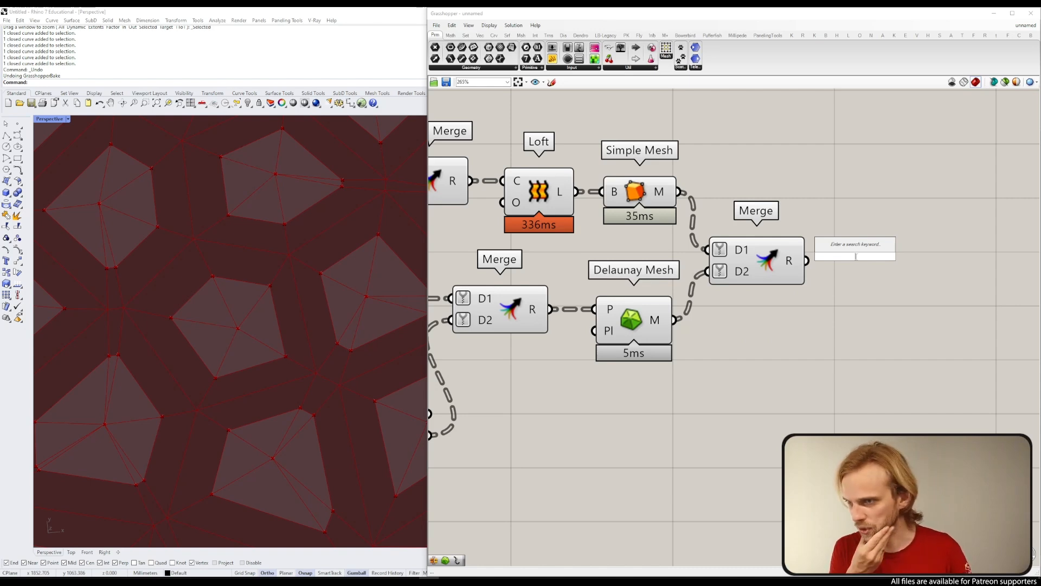
type("mesh jo")
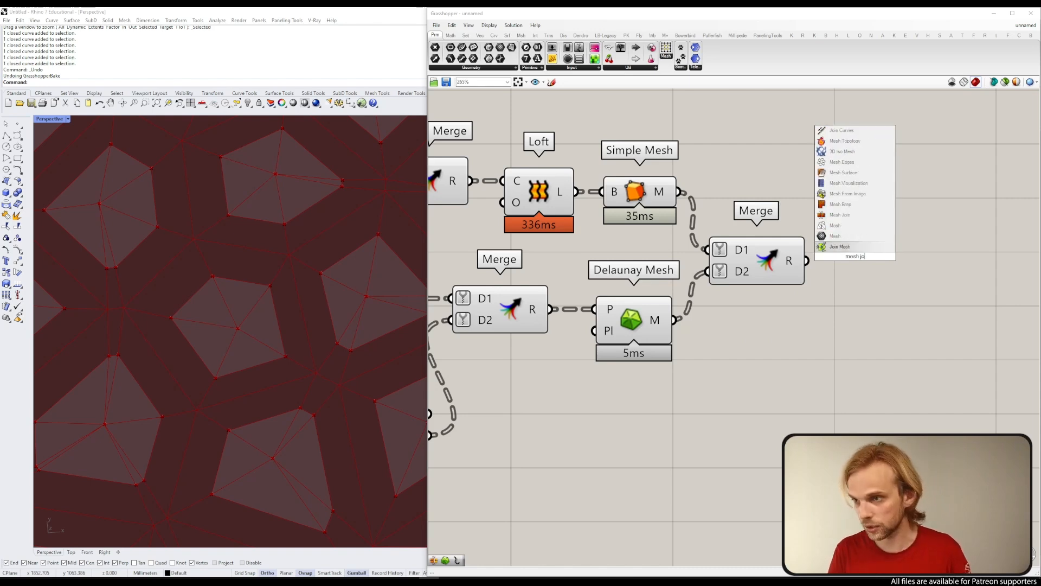
left_click(840, 215)
left_click_drag(807, 262, 856, 260)
left_click(839, 321)
Step: Hide the preview of the components upstream of Mesh Join so only the joined meshes are displayed
scroll(840, 322, "down", 5)
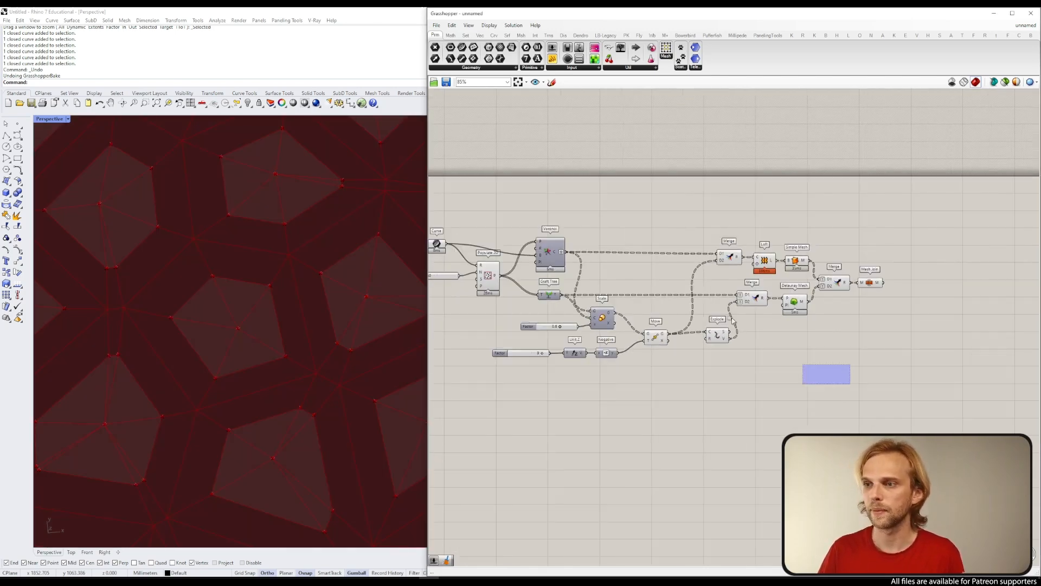
left_click_drag(851, 384, 619, 201)
key("space")
left_click(646, 175)
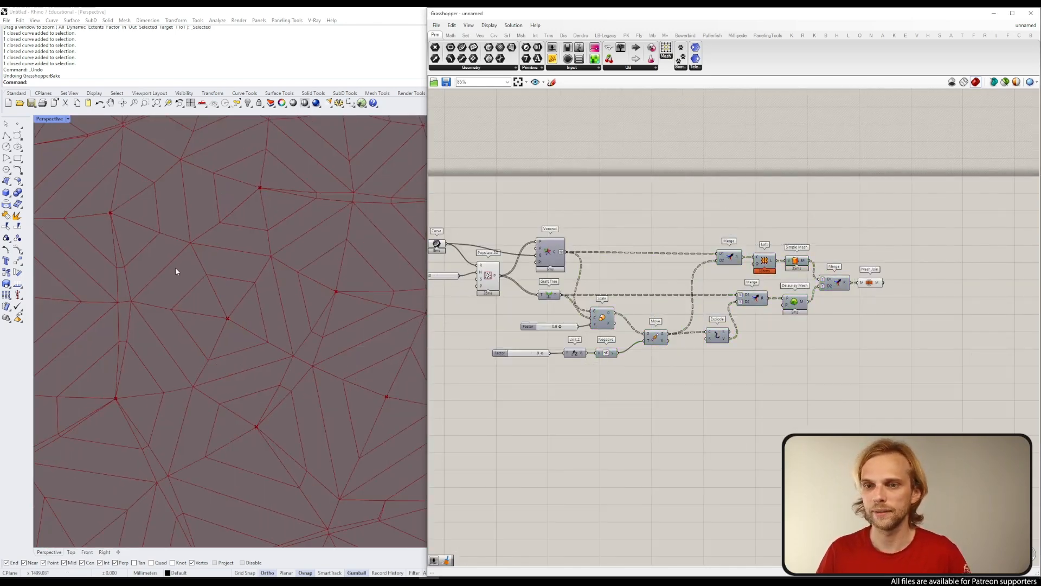
Step: Examine the joined cell meshes in the Perspective viewport and the output data of Mesh Join
scroll(253, 294, "down", 6)
scroll(277, 325, "up", 5)
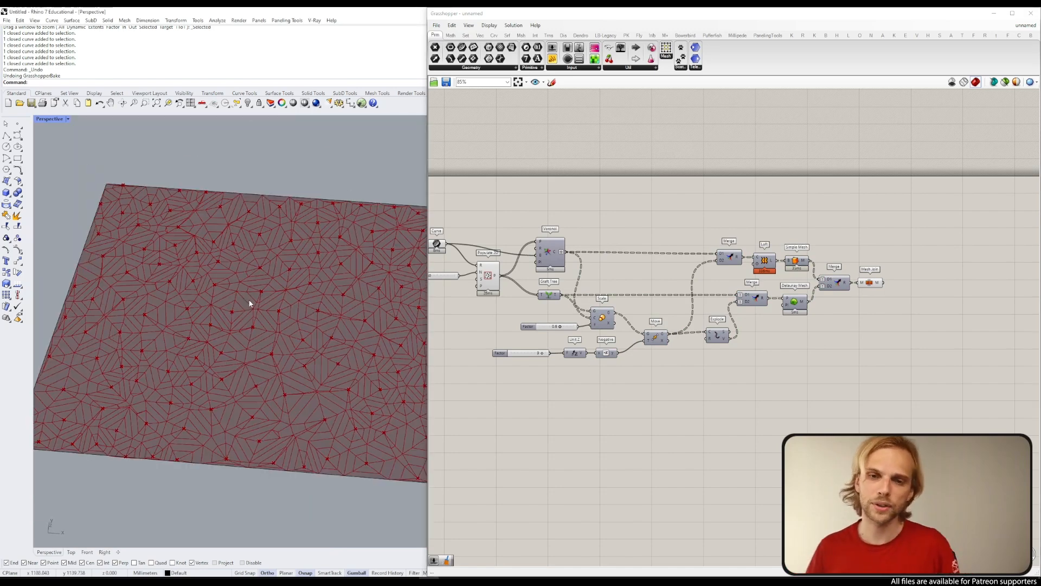
right_click_drag(237, 295, 244, 316)
scroll(266, 304, "up", 6)
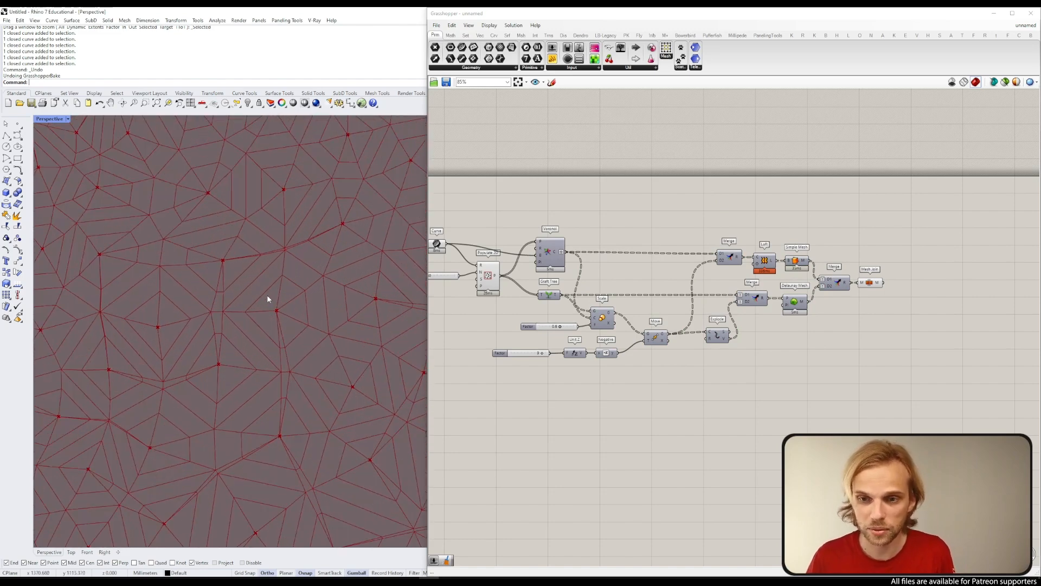
scroll(260, 290, "down", 8)
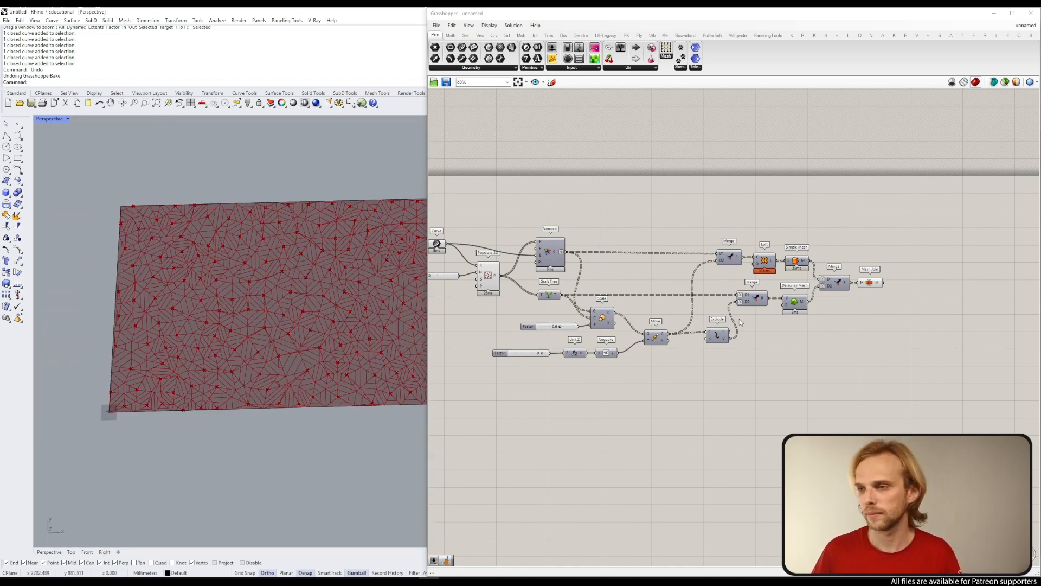
scroll(995, 296, "up", 3)
left_click(752, 268)
left_click(794, 267)
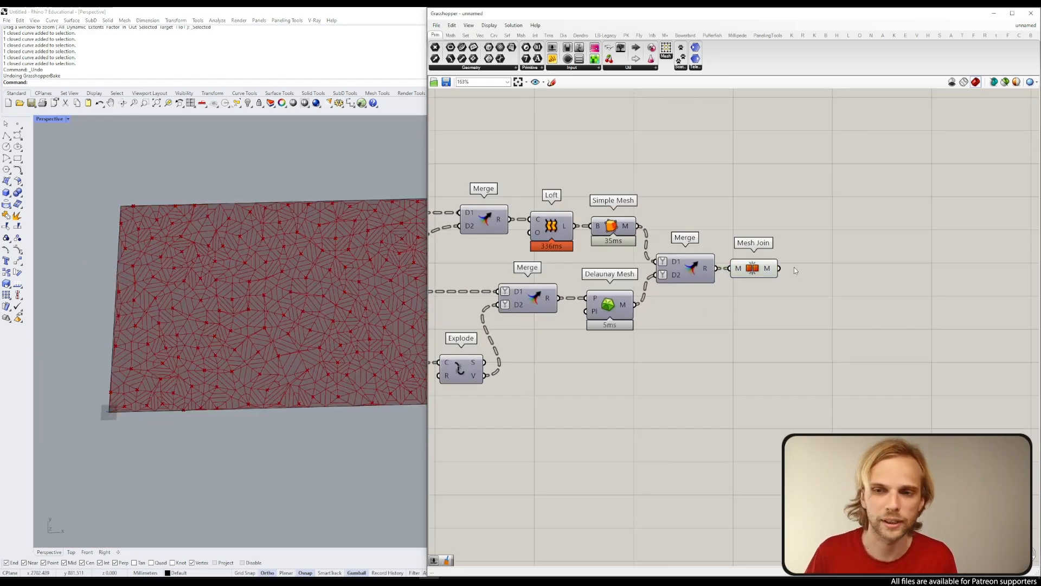
scroll(808, 285, "up", 3)
left_click(677, 294)
left_click(712, 290)
mouse_move(691, 290)
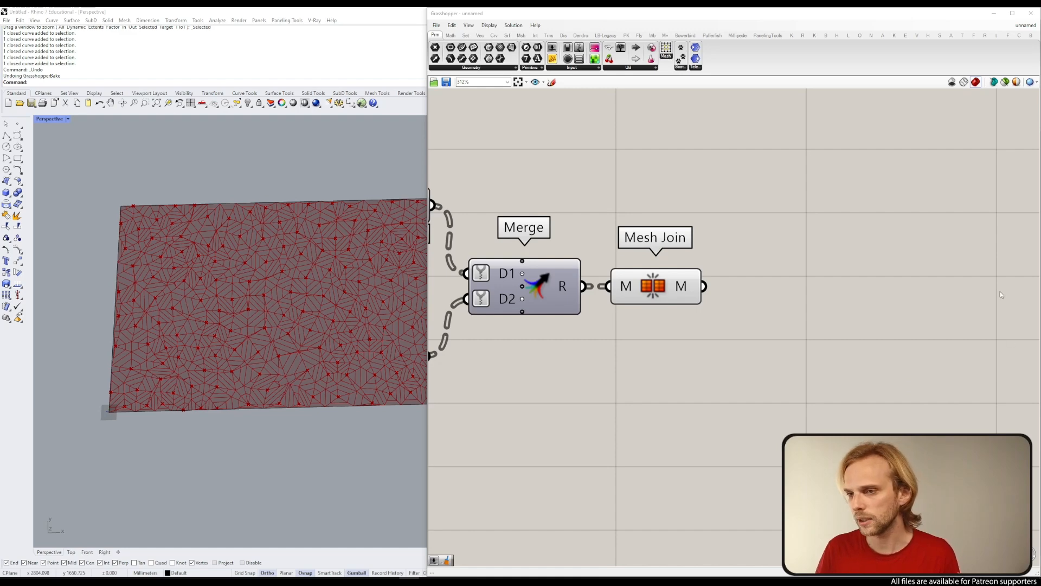
scroll(213, 286, "up", 6)
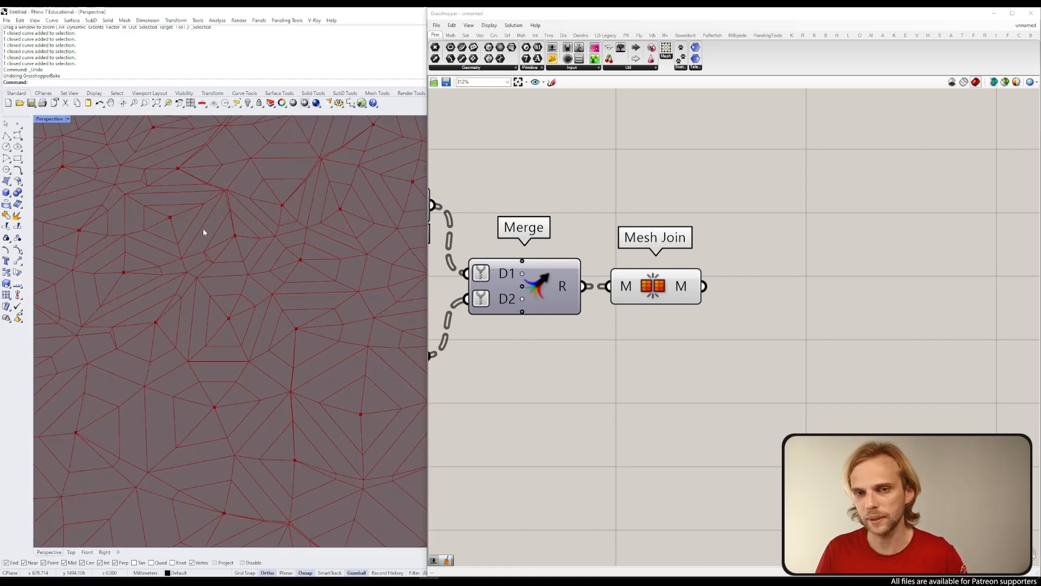
scroll(185, 231, "down", 8)
Step: Add Weaverbird's Catmull-Clark Subdivision, connect the Mesh Join output to its M input and align it with Mesh Join
double_click(827, 368)
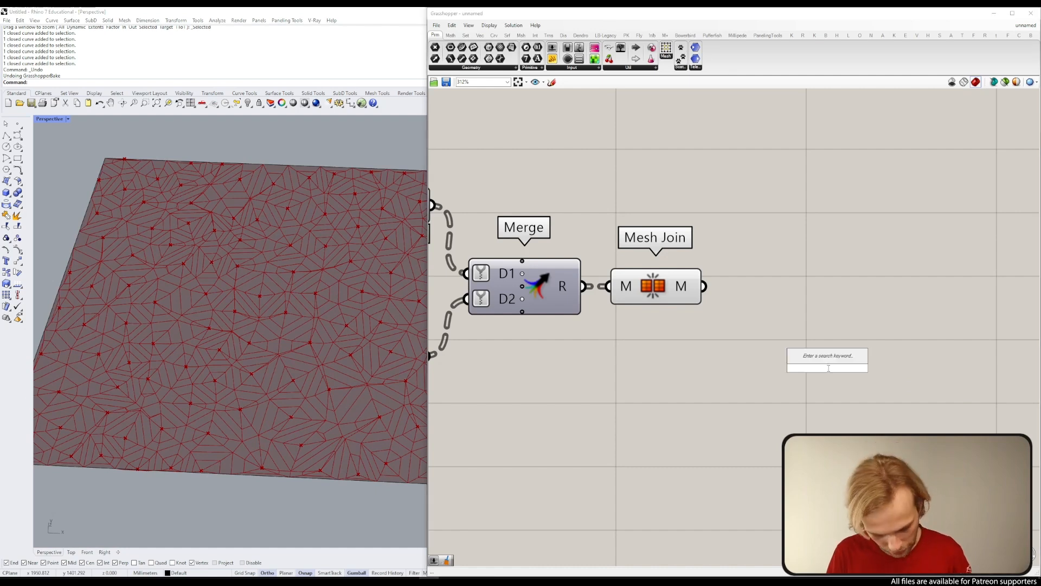
type("catmul")
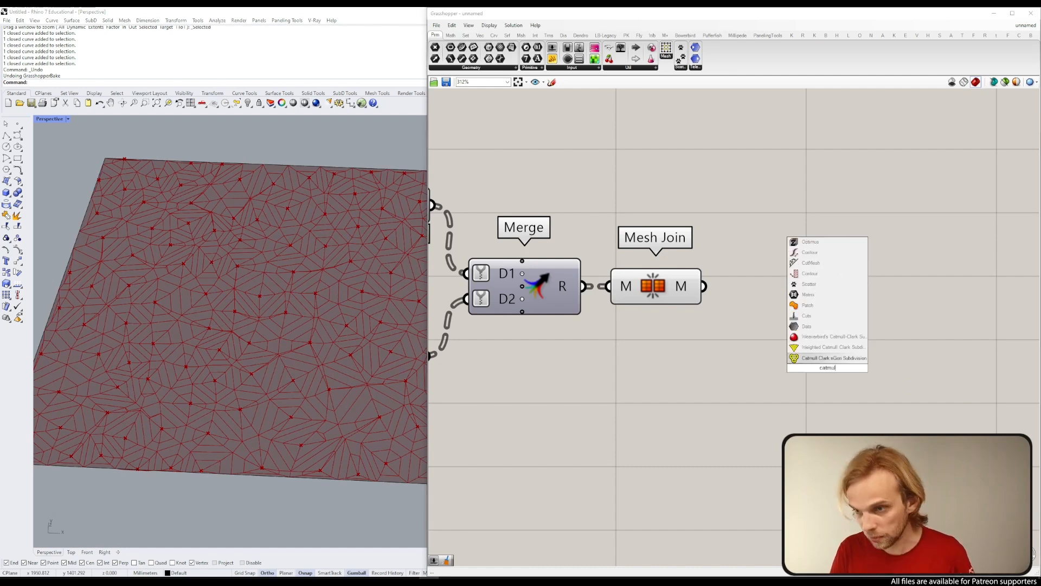
left_click(828, 347)
left_click_drag(814, 349, 822, 301)
left_click_drag(704, 286, 789, 293)
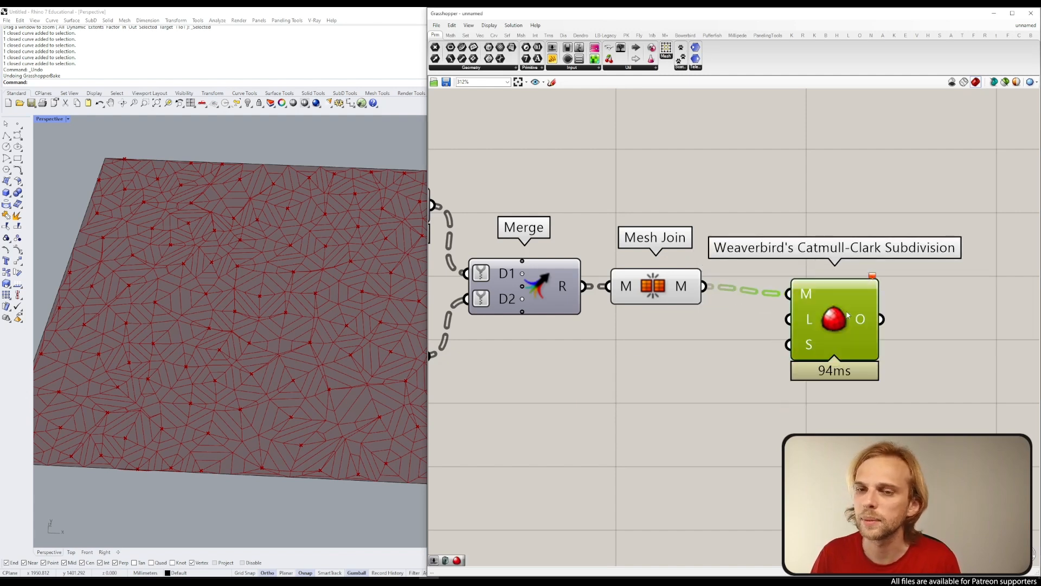
left_click_drag(849, 310, 850, 302)
left_click(852, 255)
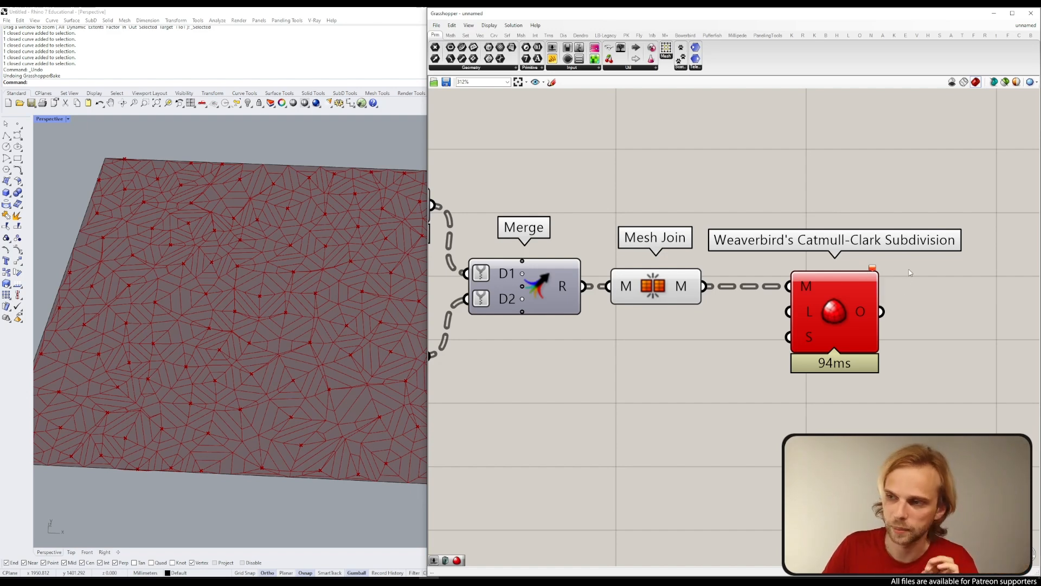
Step: Read the Catmull-Clark component's errors, disconnect its M input and move it right to free space after Mesh Join
left_click(872, 267)
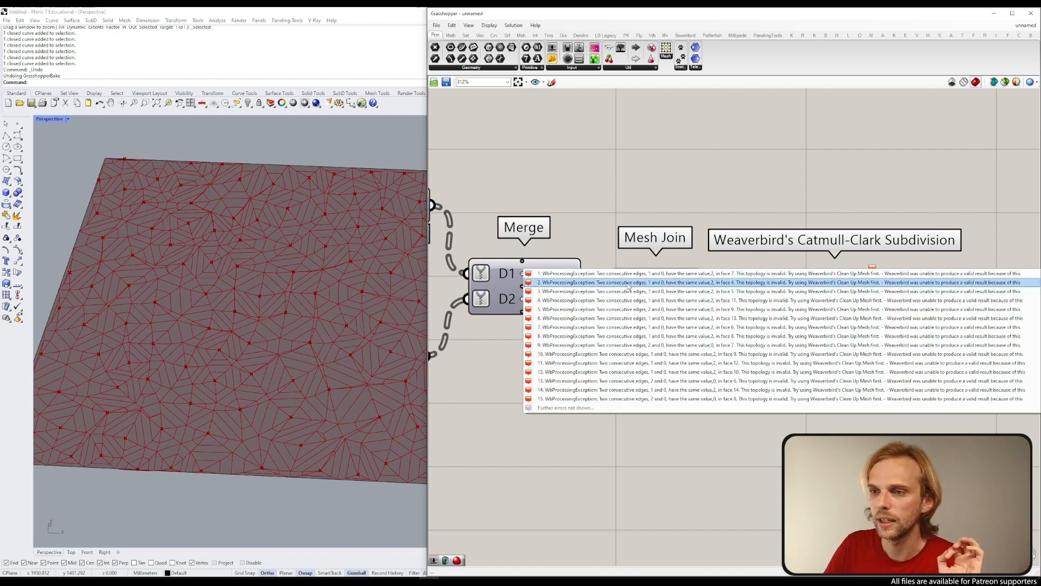
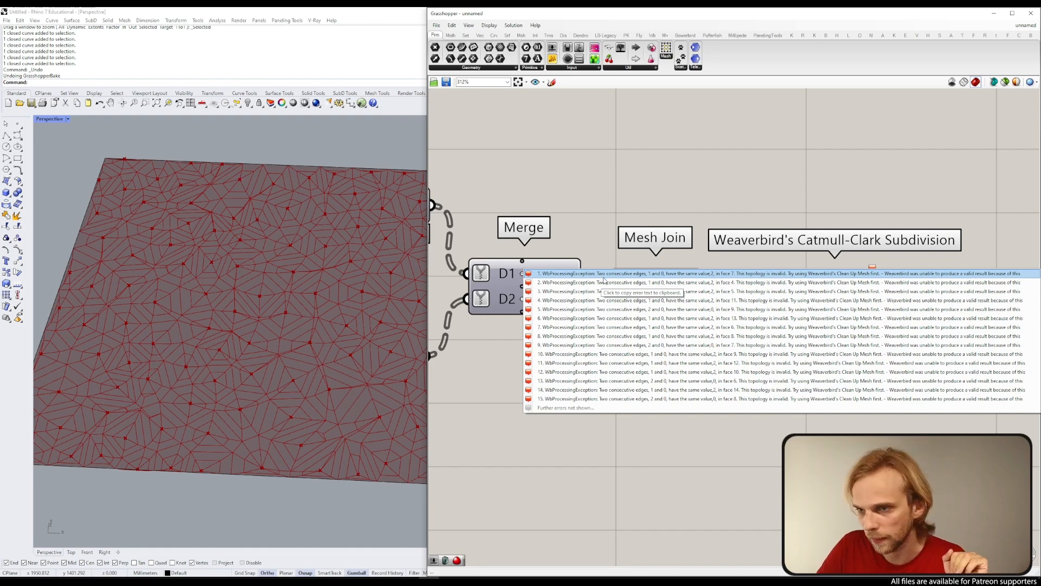
left_click(828, 307)
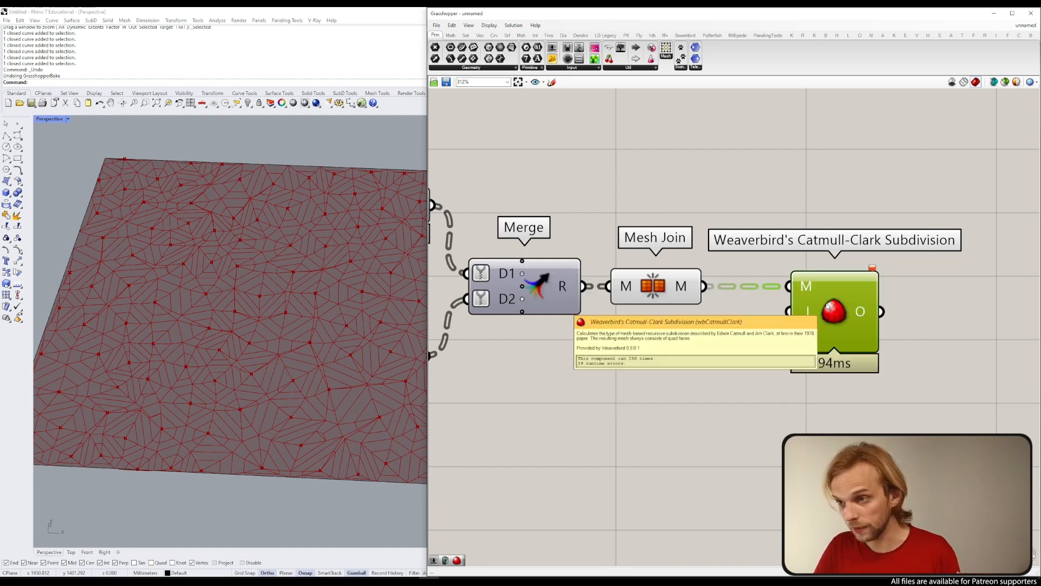
left_click_drag(789, 286, 704, 286, "ctrl")
left_click_drag(849, 321, 961, 317)
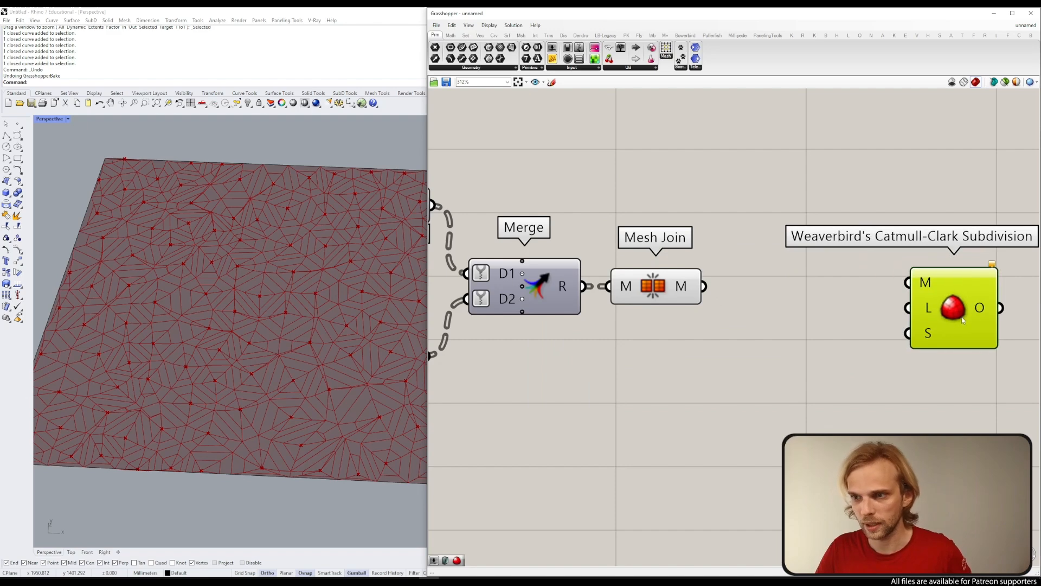
scroll(961, 317, "down", 5)
scroll(715, 297, "up", 4)
left_click(719, 280)
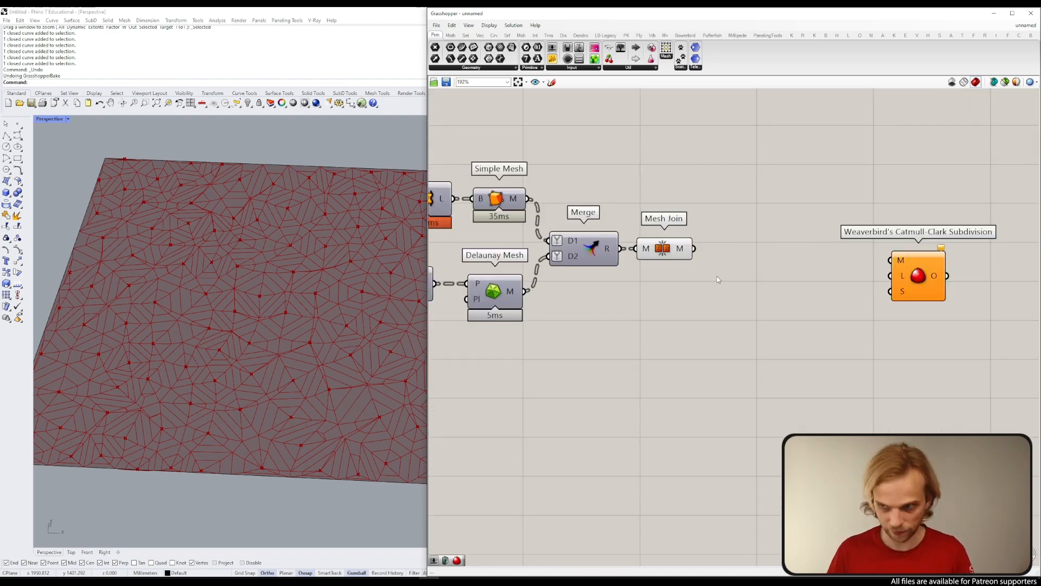
Step: Add a Combine&Clean component directly after Mesh Join and connect the joined meshes to its M input
double_click(718, 280)
type("comb")
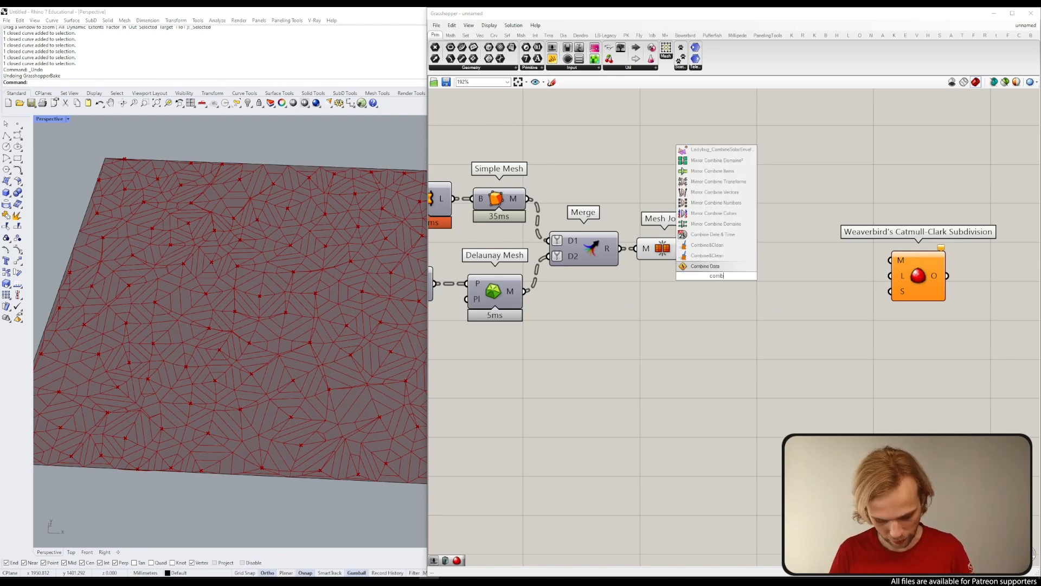
type("ine n")
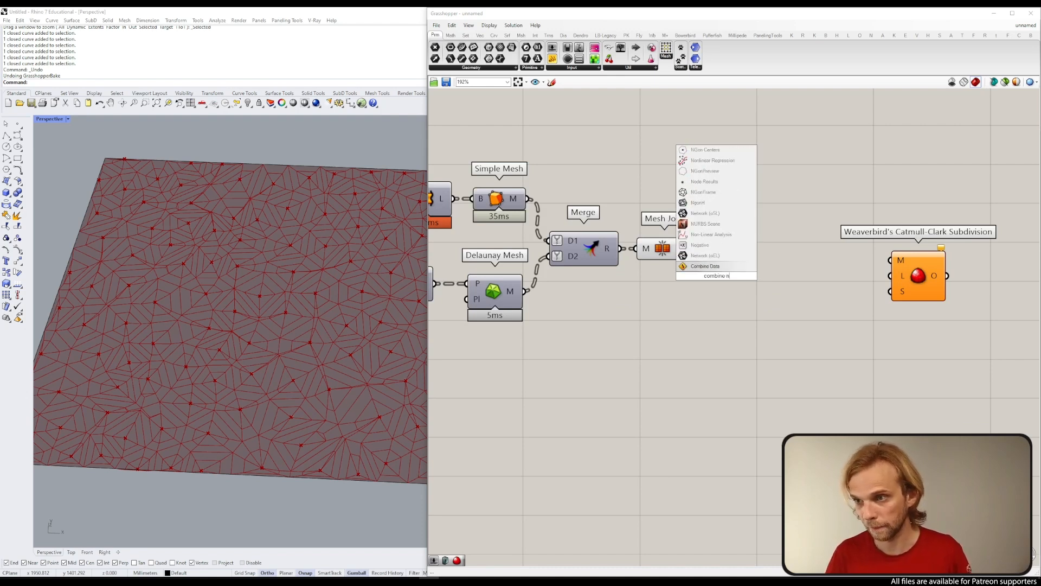
left_click(707, 241)
left_click_drag(694, 248, 692, 275)
left_click_drag(716, 276, 749, 248)
left_click(755, 292)
Step: Hide the preview of the Mesh Join and Combine&Clean components
left_click_drag(772, 291, 601, 252)
middle_click(623, 244)
left_click(643, 215)
left_click(709, 233)
Step: Add a Deconstruct Mesh component after Combine&Clean and connect the cleaned meshes to its M input
right_click_drag(721, 237, 683, 220)
scroll(684, 220, "up", 2)
double_click(669, 241)
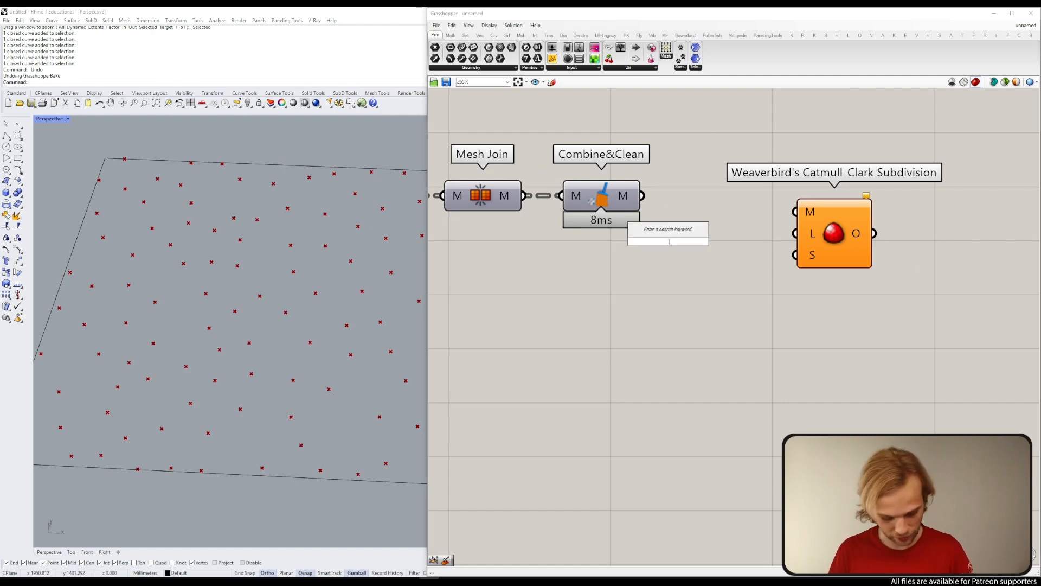
type("decon")
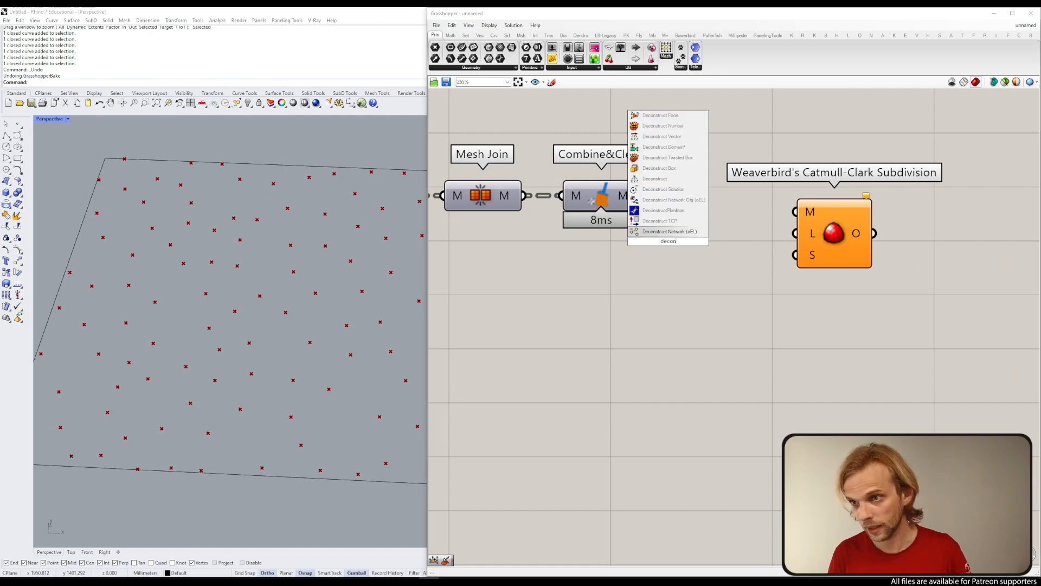
type("struct mes")
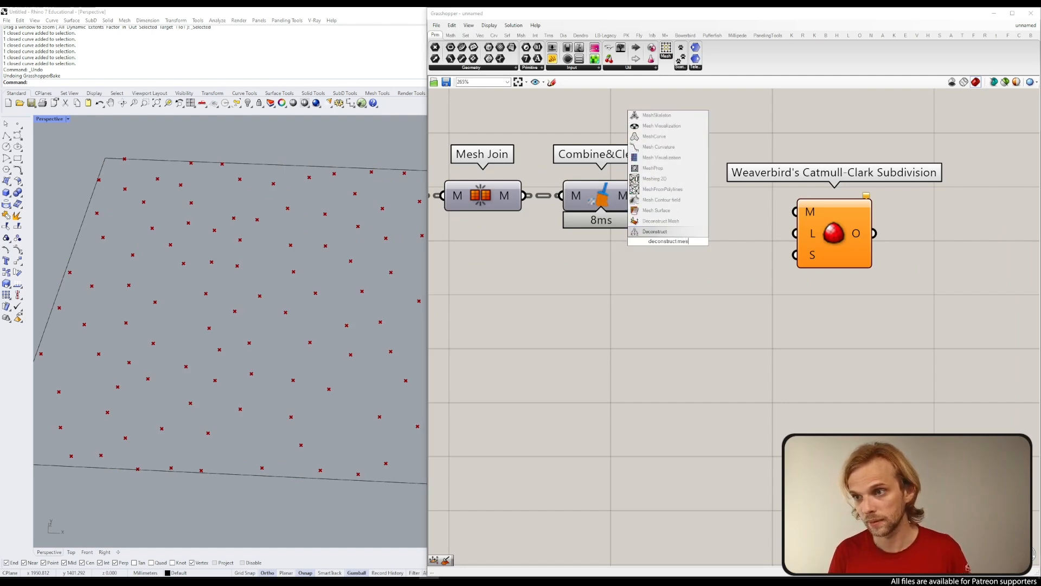
left_click(691, 222)
left_click_drag(691, 225, 728, 213)
left_click_drag(642, 198, 666, 230)
left_click_drag(708, 253, 710, 219)
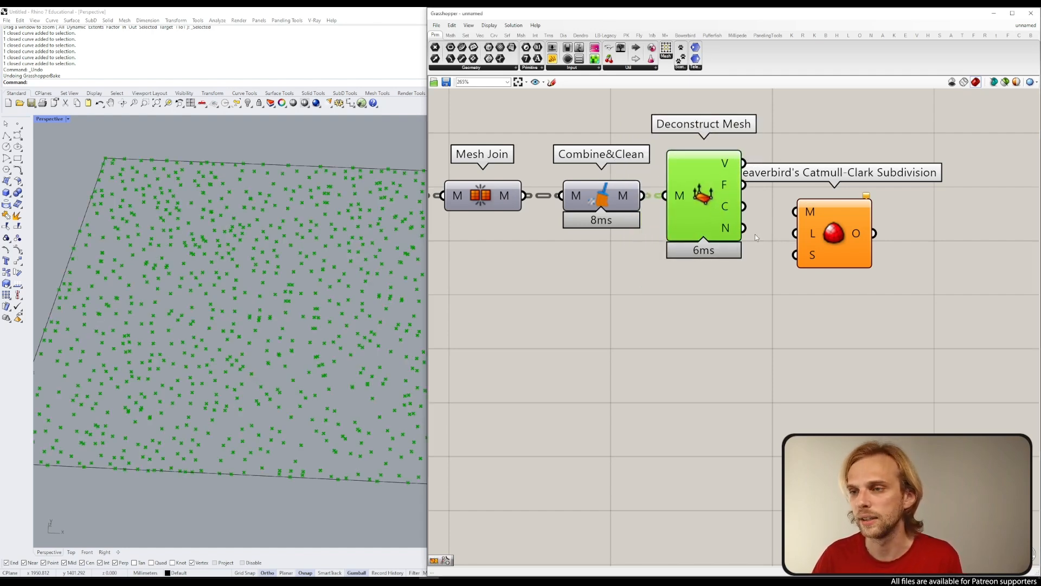
Step: Move the Catmull-Clark Subdivision component further right to free space after Deconstruct Mesh
left_click_drag(800, 233, 916, 305)
left_click_drag(837, 256, 975, 349)
scroll(836, 286, "down", 3)
right_click_drag(836, 286, 750, 298)
scroll(766, 254, "up", 4)
left_click(691, 219)
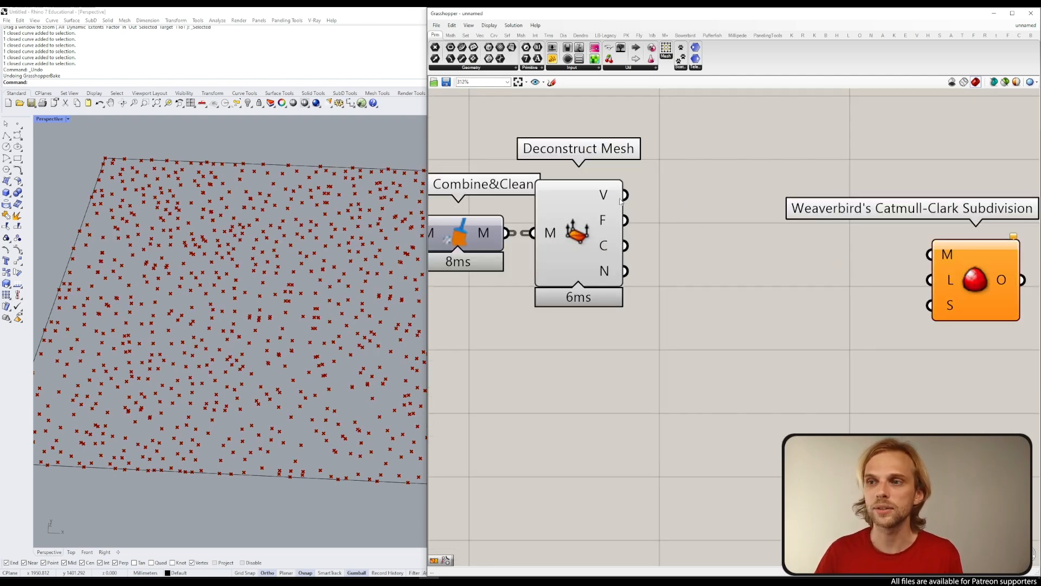
Step: Add a Construct Mesh component beside Deconstruct Mesh and connect the V and F outputs to its V and F inputs
double_click(703, 205)
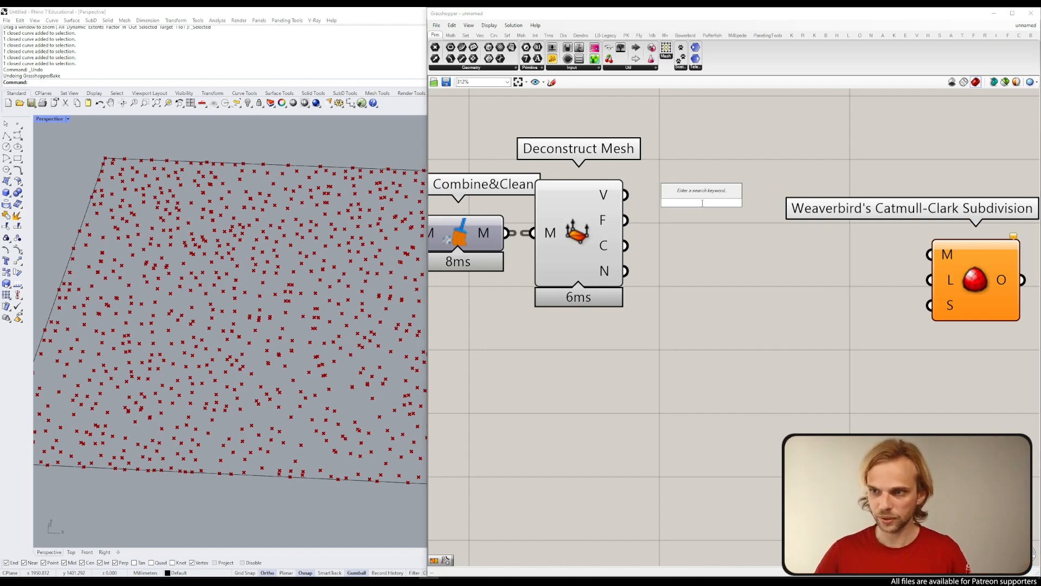
mouse_move(604, 197)
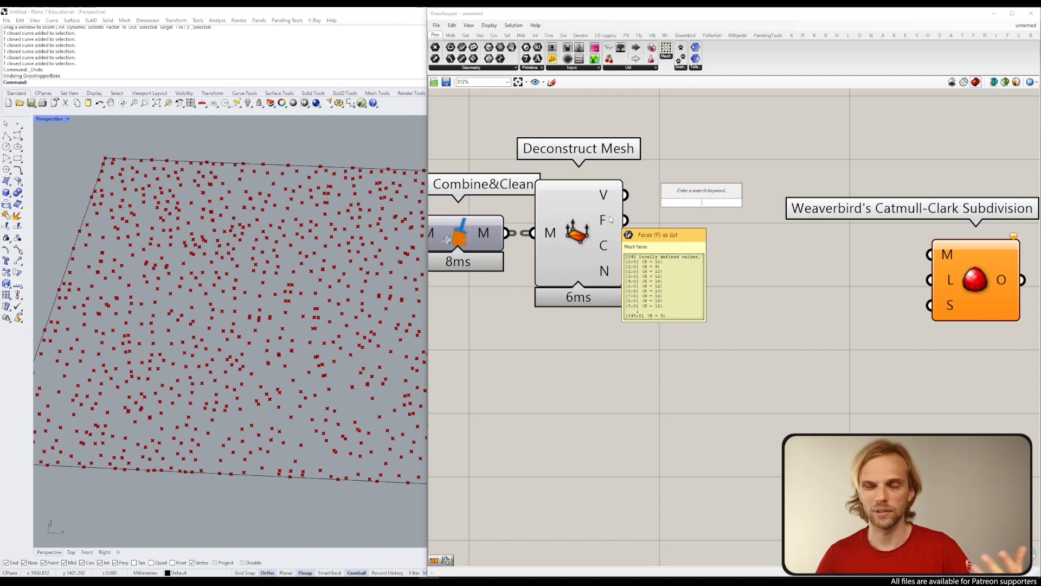
double_click(739, 312)
type("c")
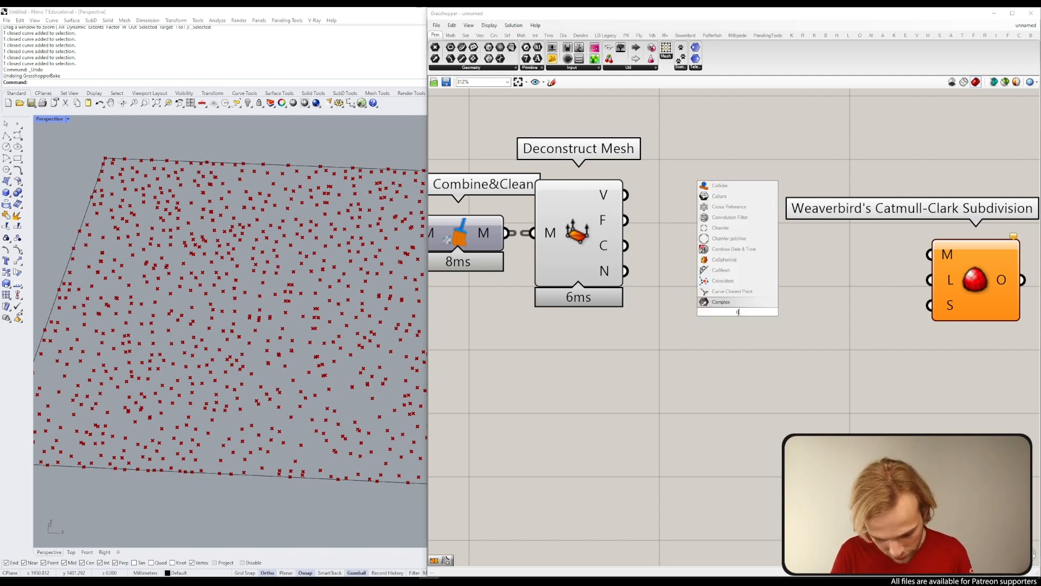
type("onstruct mesh")
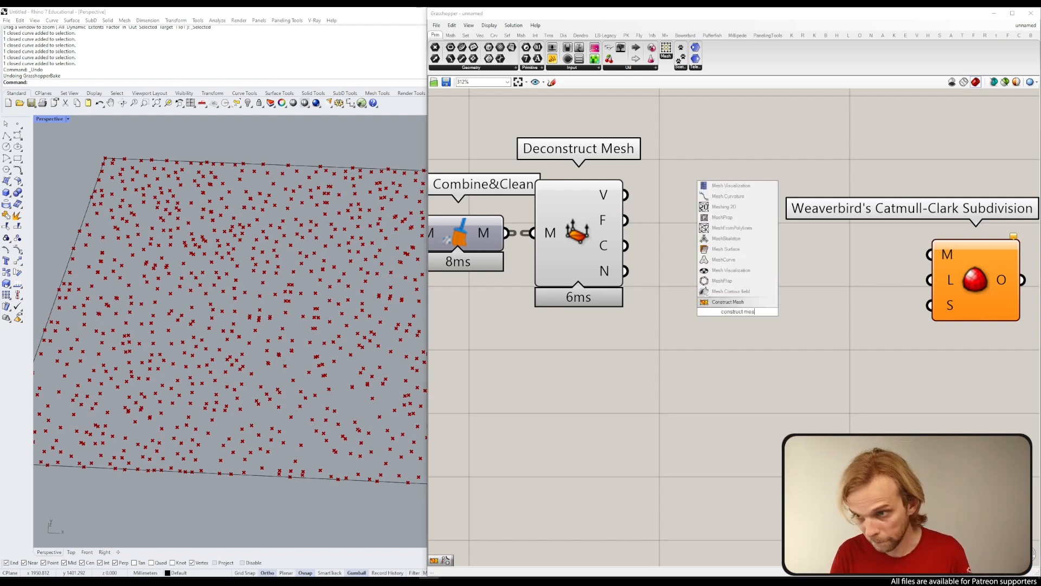
key("Return")
left_click_drag(734, 308, 657, 183)
left_click_drag(625, 220, 700, 241)
left_click(736, 304)
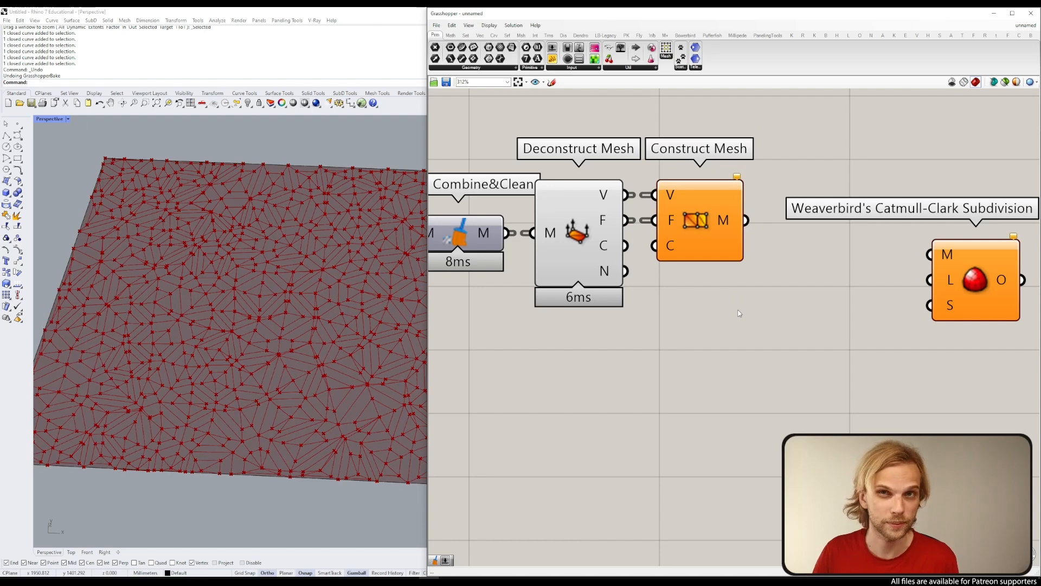
Step: Connect the M output of Construct Mesh to the M input of Weaverbird's Catmull-Clark Subdivision
scroll(622, 298, "down", 5)
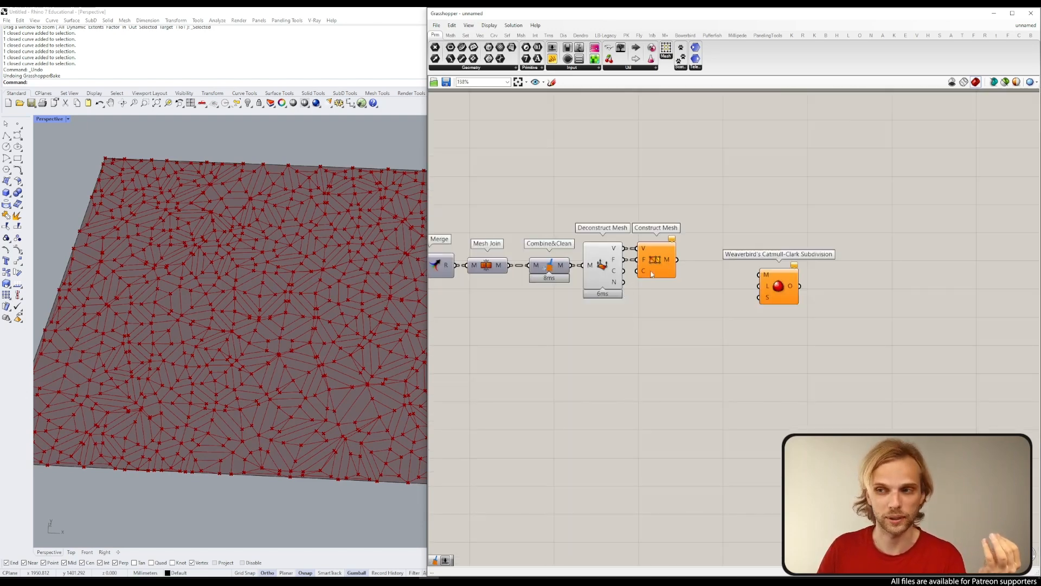
scroll(667, 260, "up", 3)
left_click(678, 259)
mouse_move(499, 266)
left_mouse_down()
mouse_move(488, 266)
mouse_move(510, 266)
mouse_move(505, 275)
left_mouse_up()
right_click_drag(638, 259, 725, 239)
left_click_drag(757, 324, 543, 161)
left_click(719, 292)
right_click_drag(720, 291, 654, 284)
left_click_drag(724, 230, 836, 269)
Step: Hide the preview of the Deconstruct Mesh and Construct Mesh components
left_click_drag(760, 337, 506, 174)
middle_click(519, 174)
left_click(544, 152)
left_click(544, 152)
scroll(713, 170, "up", 3)
mouse_move(721, 222)
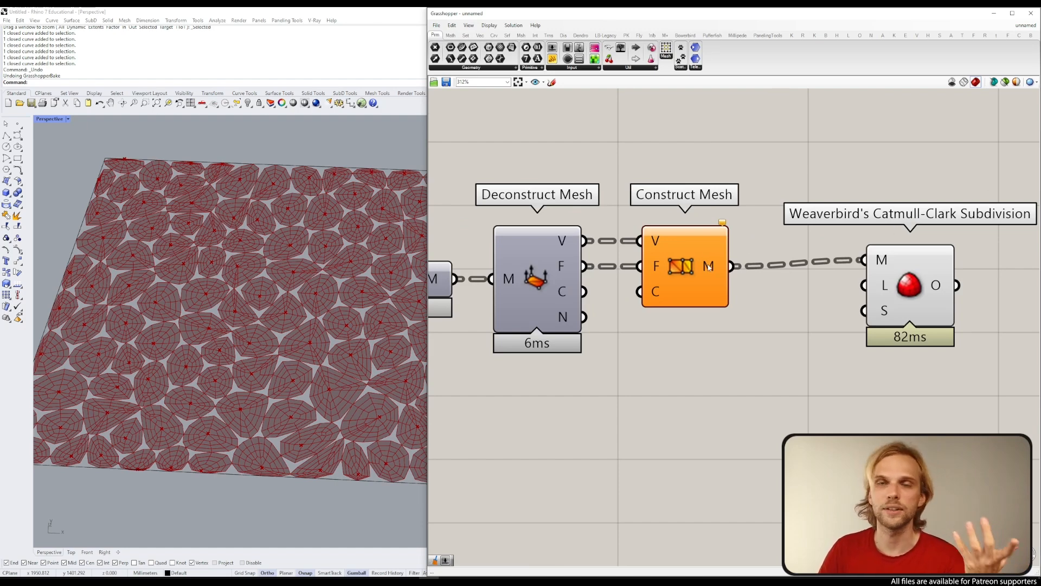
mouse_move(709, 267)
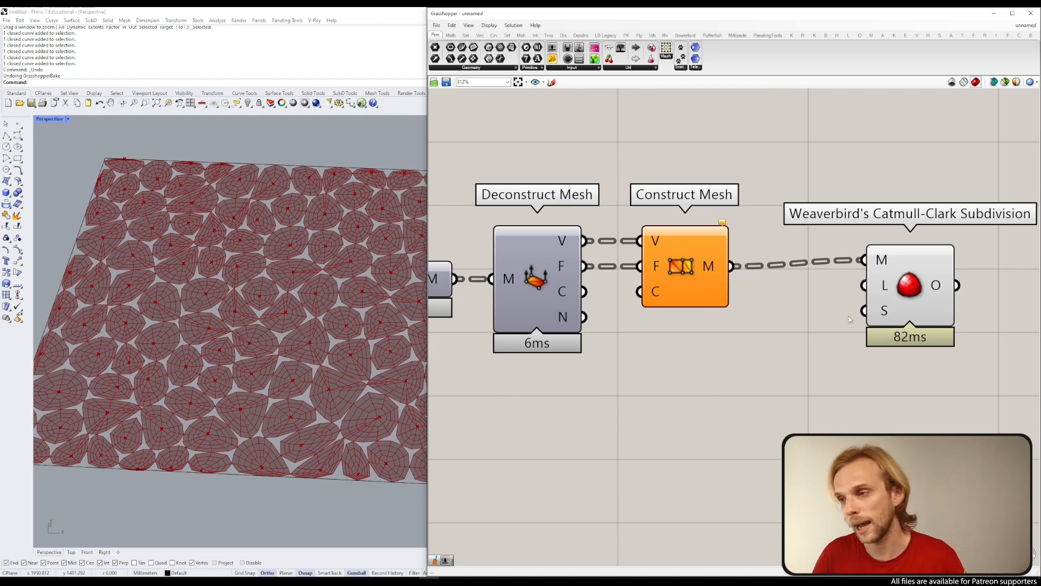
Step: Align the Catmull-Clark Subdivision component with Construct Mesh and inspect the subdivided cells in the Perspective viewport
right_click_drag(859, 324, 781, 318)
left_click_drag(819, 301, 823, 306)
left_click(746, 331)
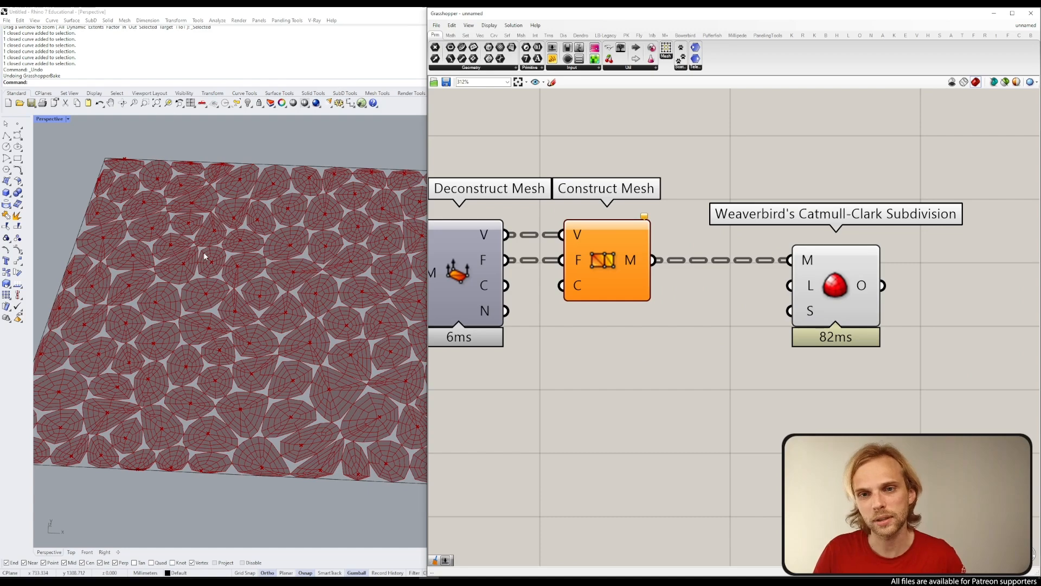
scroll(203, 259, "up", 3)
scroll(128, 270, "up", 2)
scroll(242, 271, "down", 8)
scroll(384, 309, "up", 3)
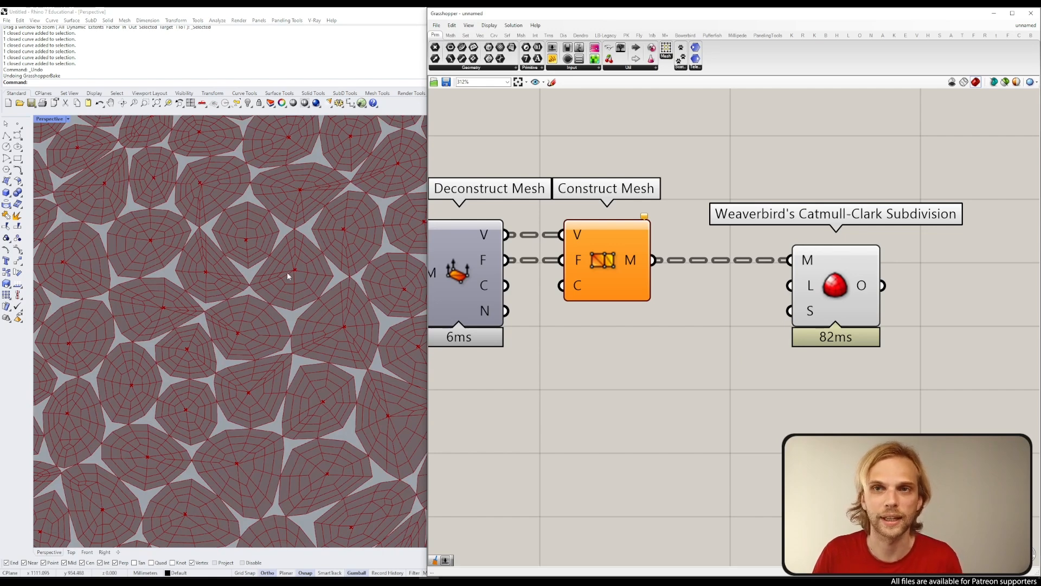
Step: Add a panel containing 0, connect it to the Catmull-Clark S input (Smooth Naked Edges), and place it beside the component
mouse_move(807, 313)
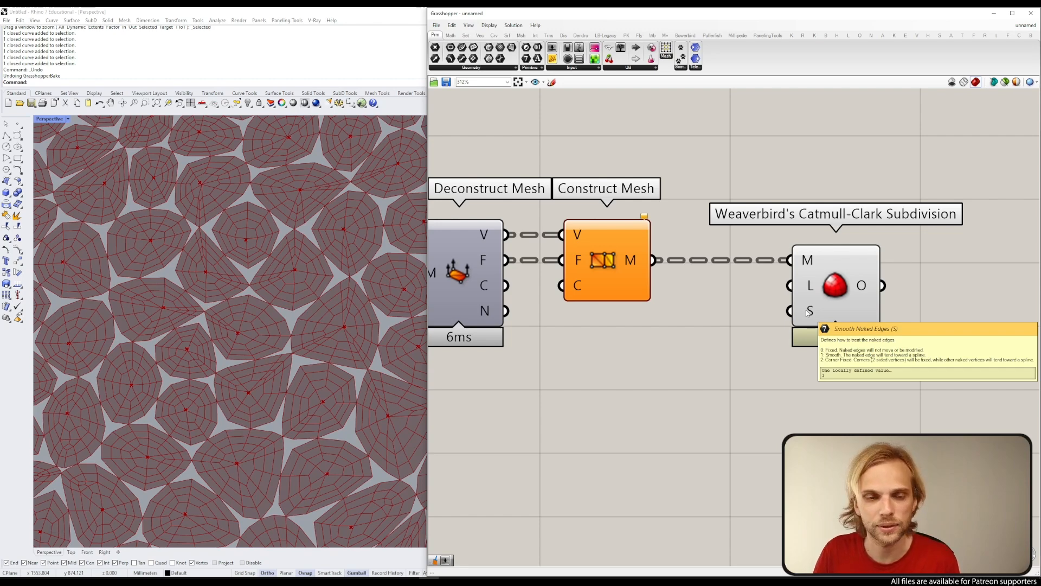
double_click(673, 329)
type("/")
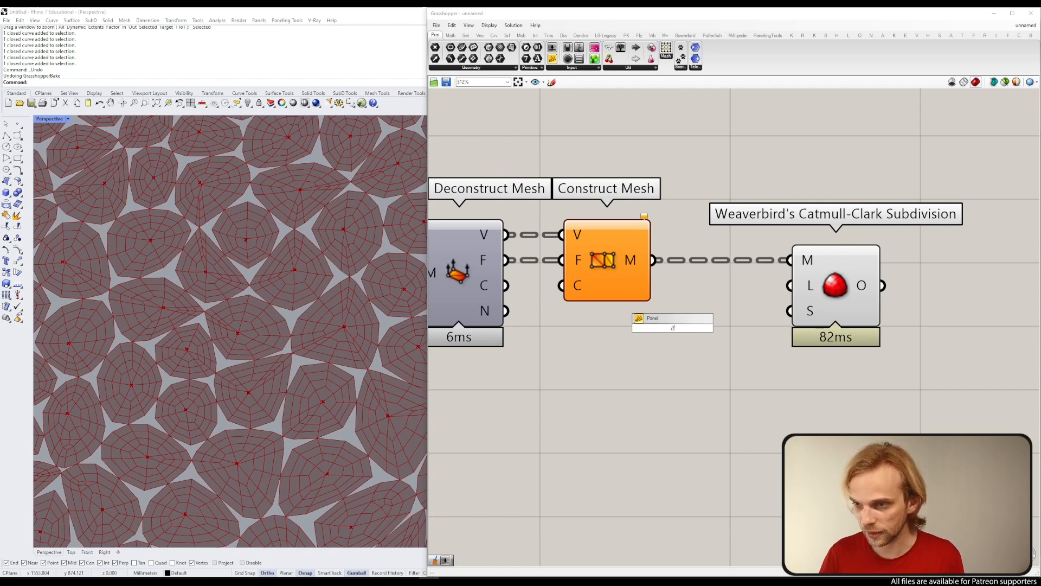
type("/0")
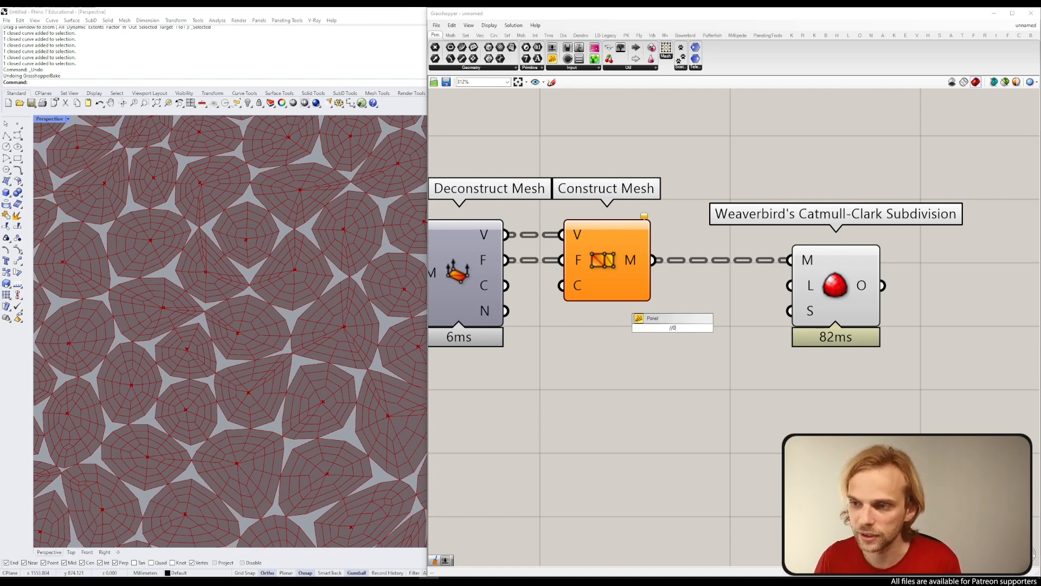
key("Return")
left_click_drag(695, 327, 793, 312)
scroll(795, 317, "down", 3)
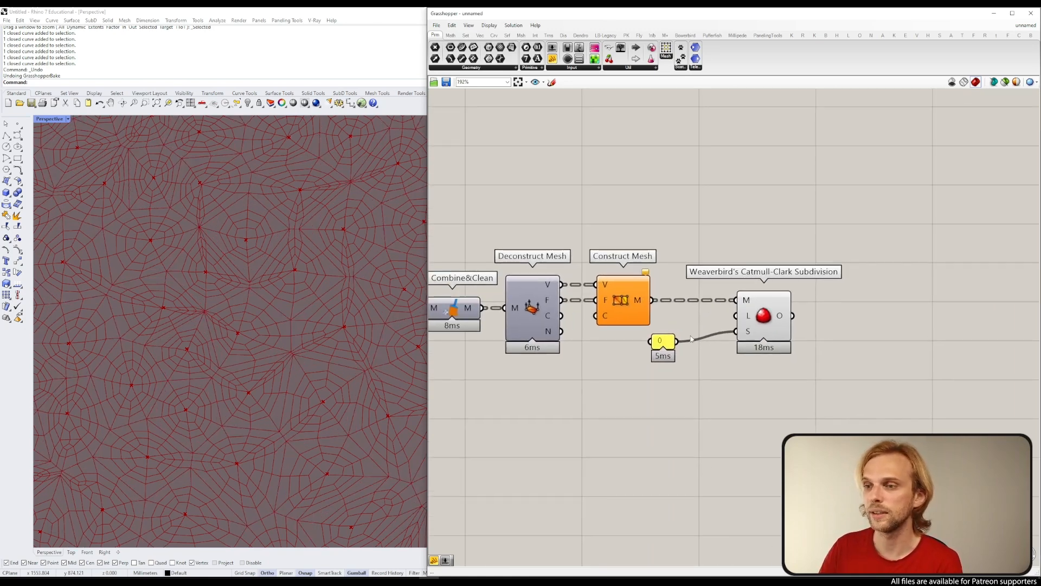
left_click_drag(662, 344, 703, 334)
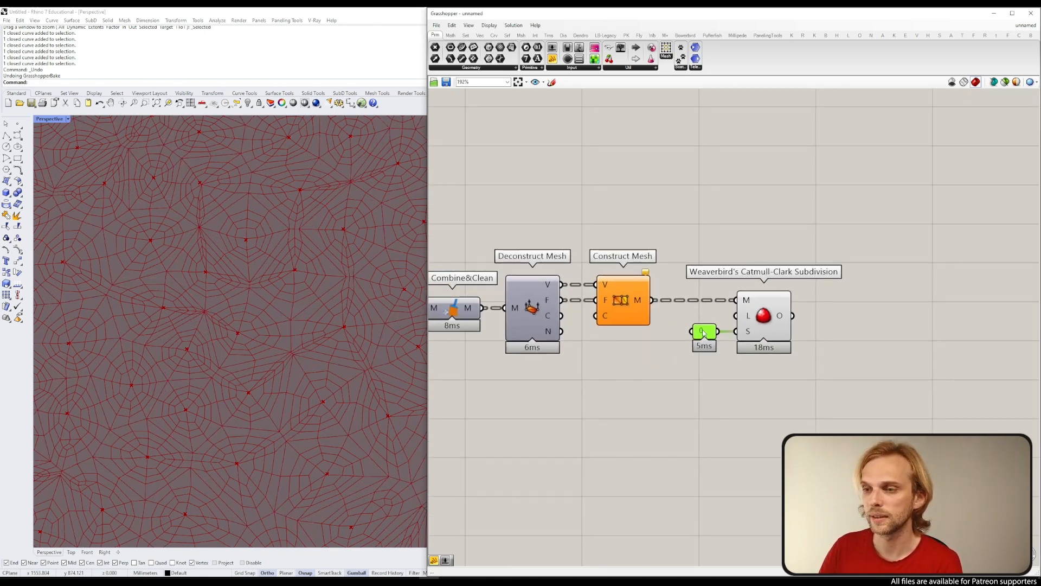
double_click(670, 367)
type("slider")
key("Return")
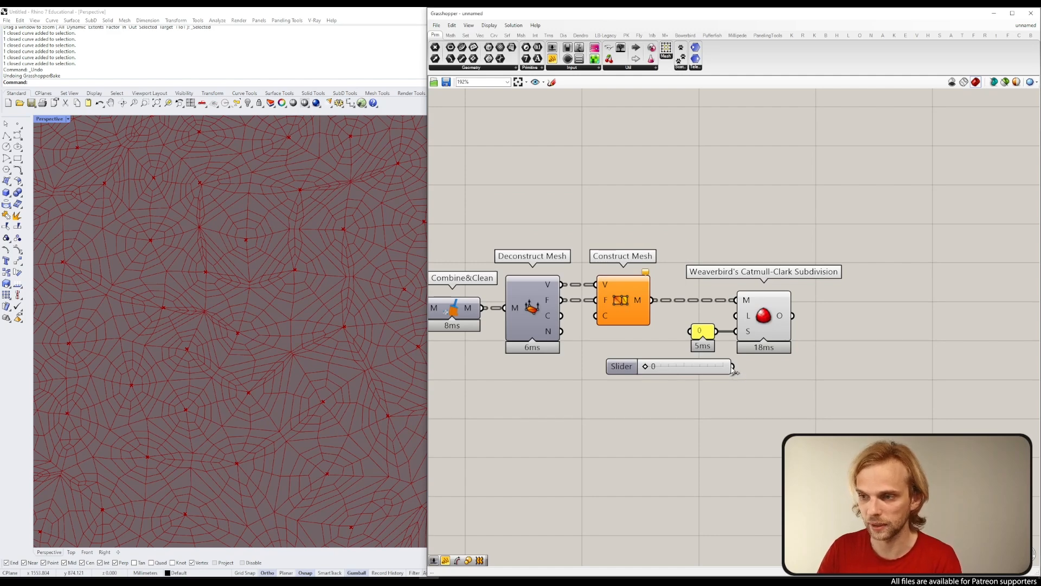
left_click_drag(733, 367, 737, 333)
left_click_drag(721, 371, 717, 372)
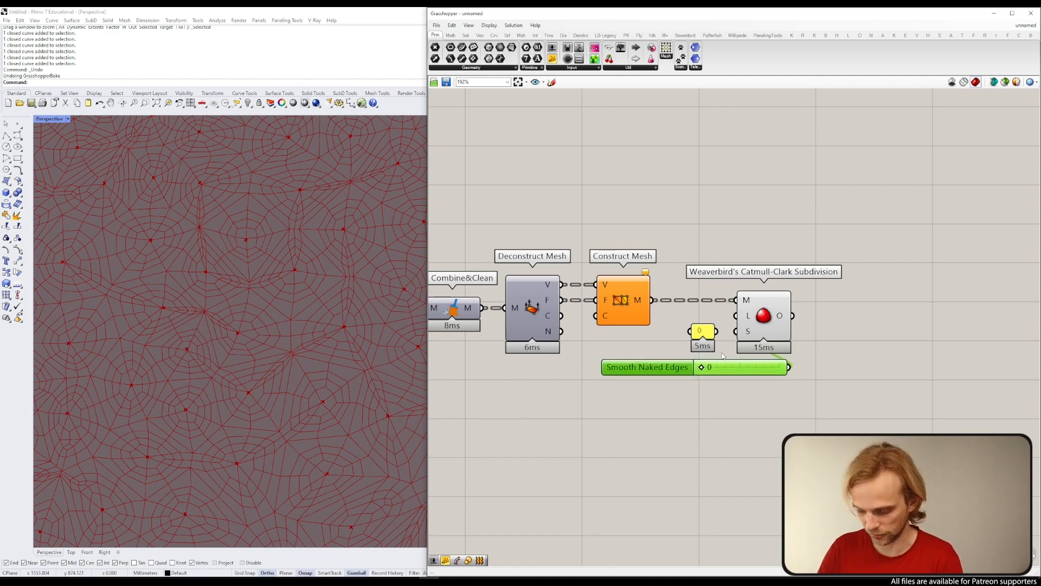
key("Delete")
left_click_drag(739, 333, 738, 332)
Step: Inspect the continuity of the subdivided mesh across the whole surface, from above and at a shallow angle
scroll(240, 334, "down", 7)
scroll(227, 287, "up", 3)
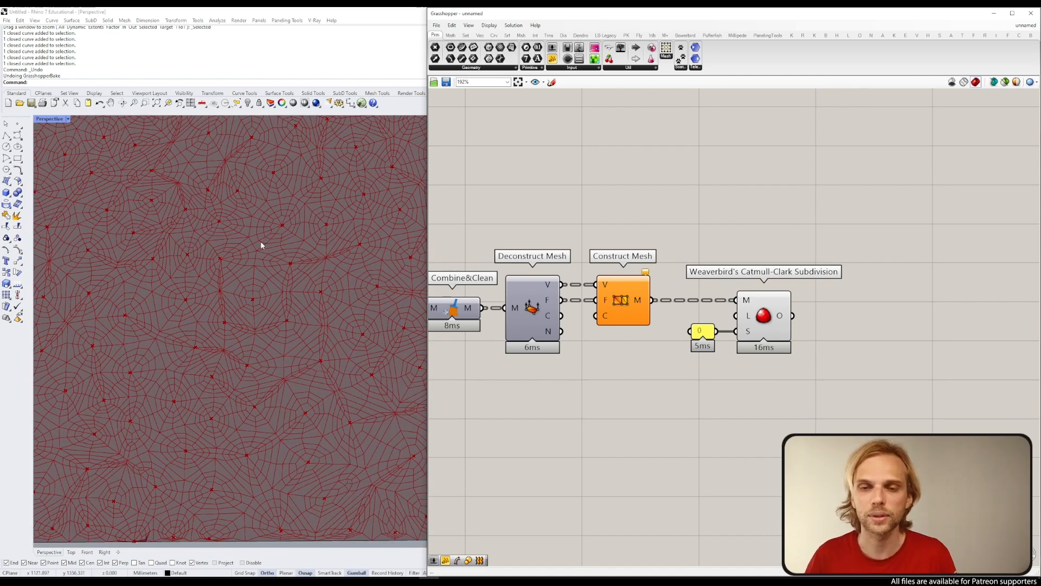
scroll(254, 267, "down", 5)
right_click_drag(281, 276, 286, 406)
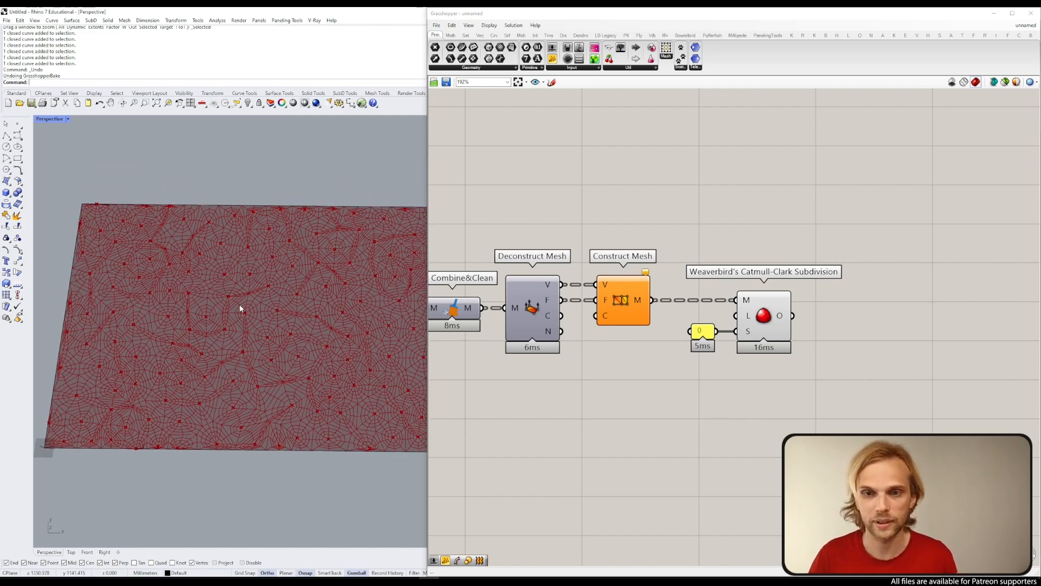
scroll(240, 266, "up", 5)
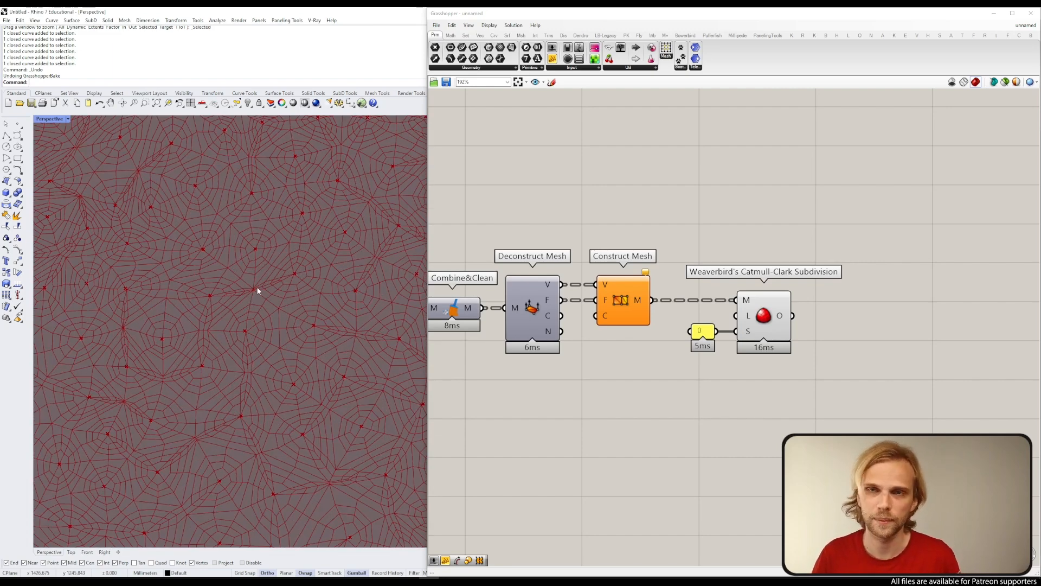
right_click_drag(157, 403, 246, 414)
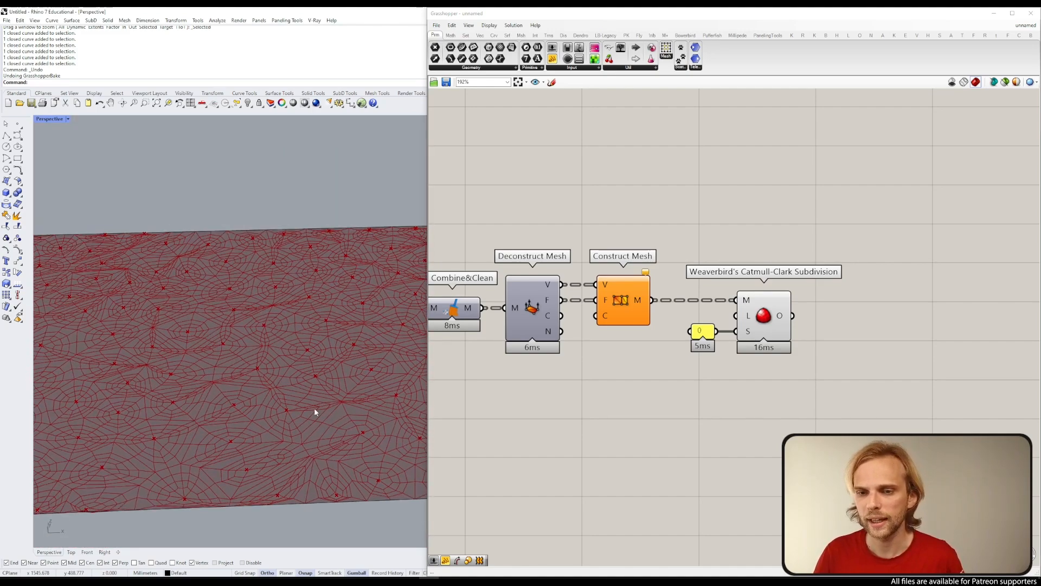
Step: Add a number slider set to 25 below the existing factor slider and connect it to the F input of Unit Z
scroll(553, 382, "down", 6)
scroll(472, 374, "up", 7)
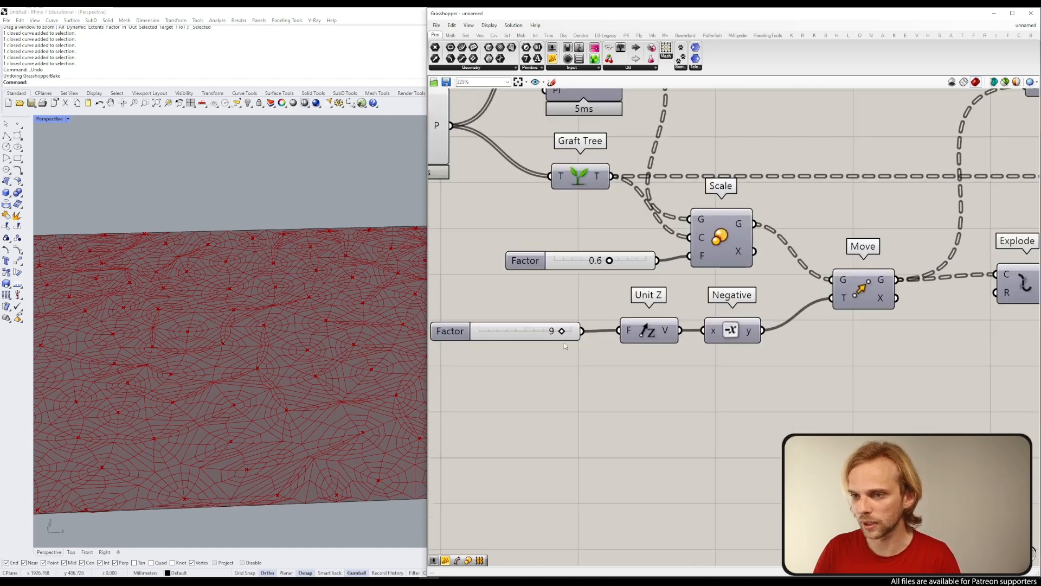
double_click(504, 386)
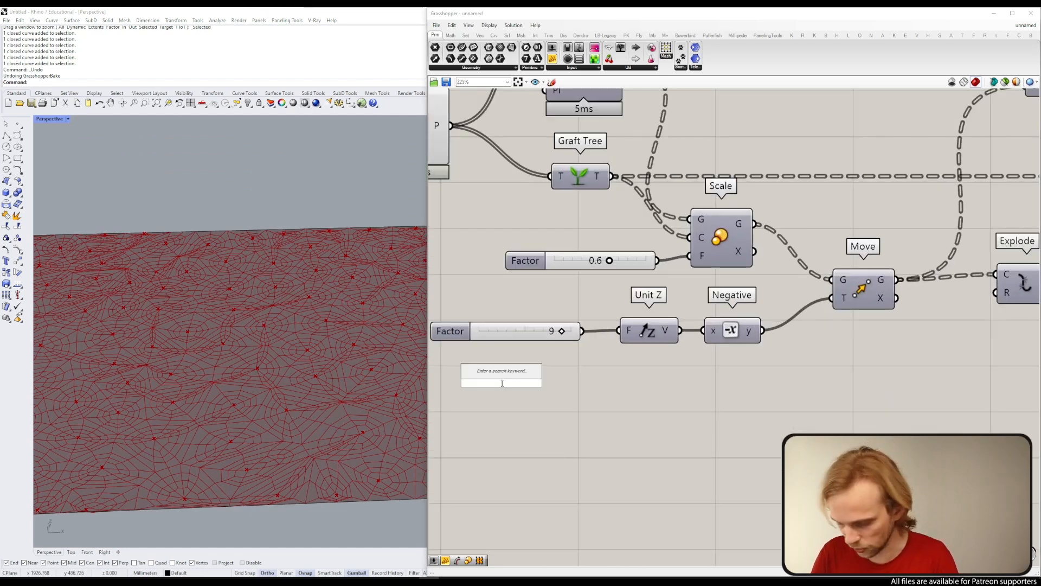
left_click(638, 376)
right_click_drag(552, 370, 631, 318)
mouse_move(608, 284)
left_mouse_down()
mouse_move(618, 271)
mouse_move(621, 285)
left_mouse_up()
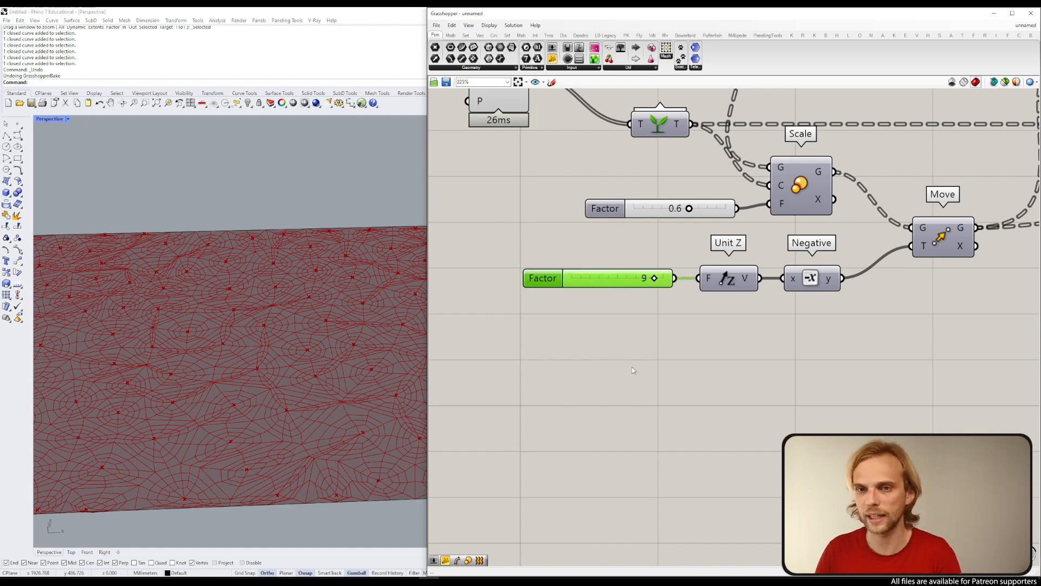
double_click(623, 334)
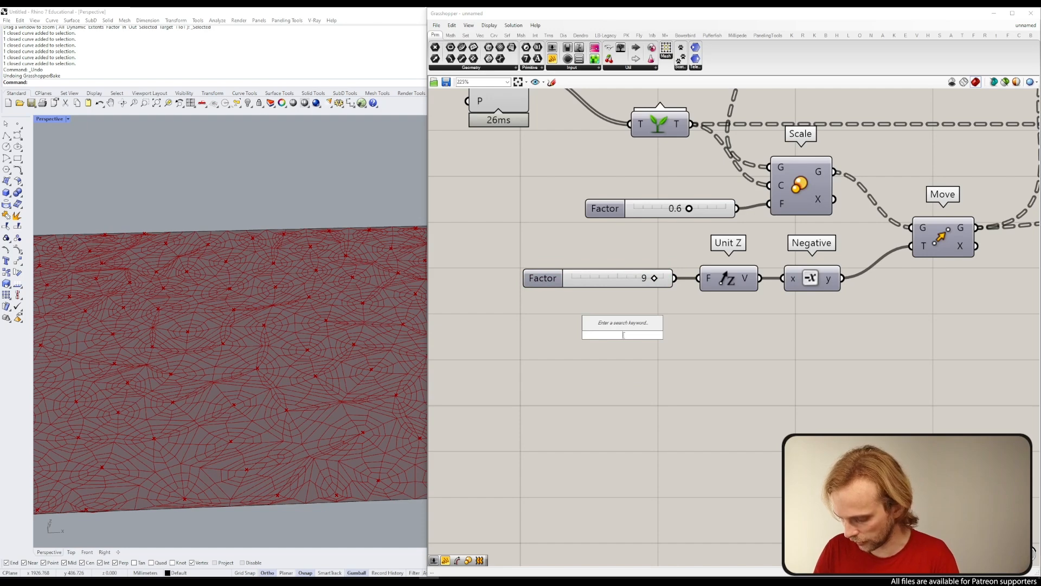
type("25")
key("Return")
left_click_drag(692, 328, 642, 319)
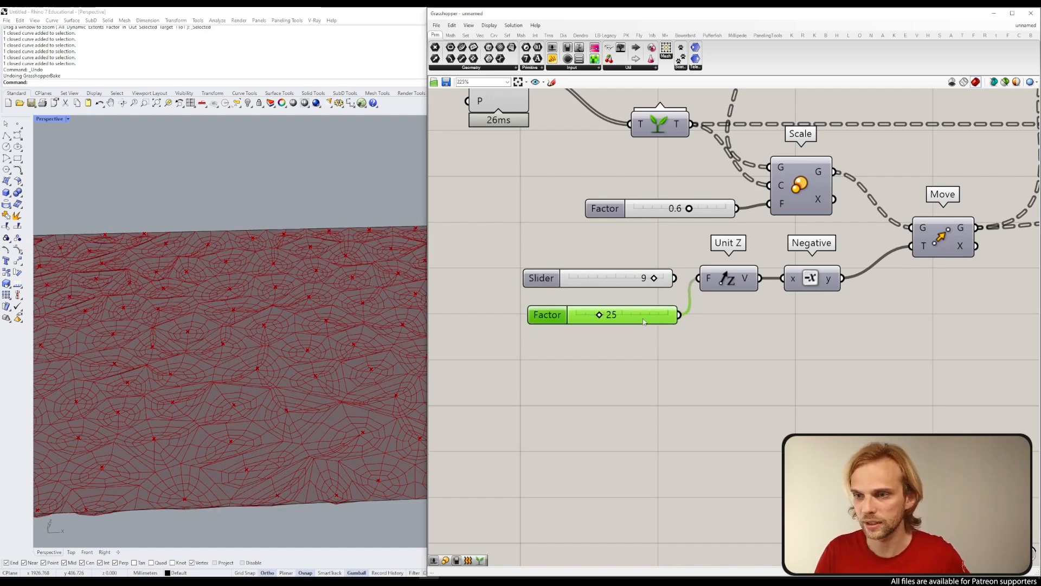
Step: Set the Perspective viewport's display mode to Shaded to view the deepened mesh
left_click(439, 210)
scroll(357, 266, "down", 6)
mouse_move(356, 320)
right_mouse_down()
mouse_move(352, 284)
mouse_move(355, 332)
right_mouse_up()
scroll(254, 308, "up", 6)
right_click_drag(252, 307, 263, 279)
scroll(210, 342, "up", 5)
left_click(45, 123)
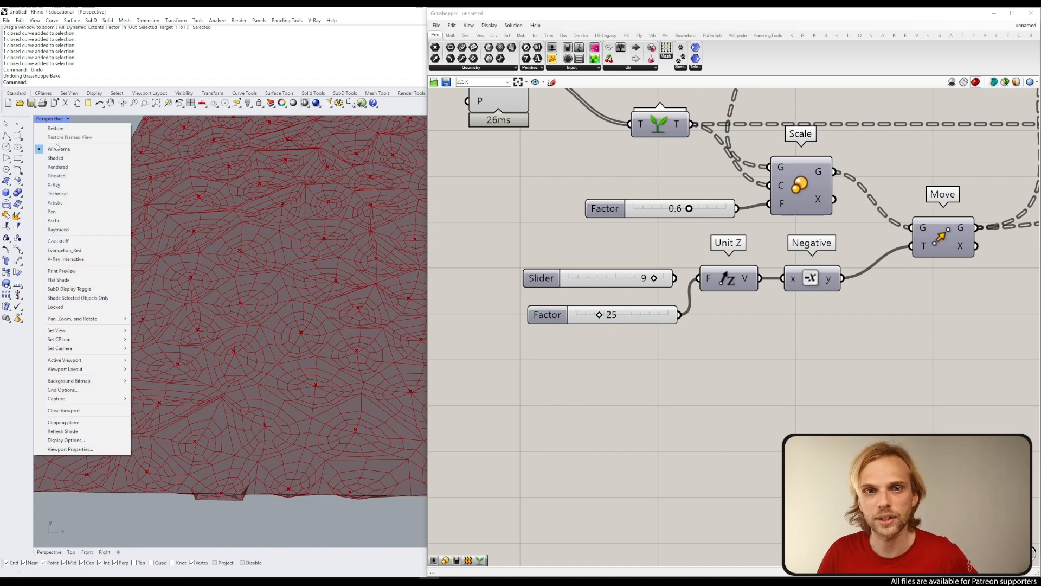
left_click(60, 161)
scroll(255, 285, "down", 5)
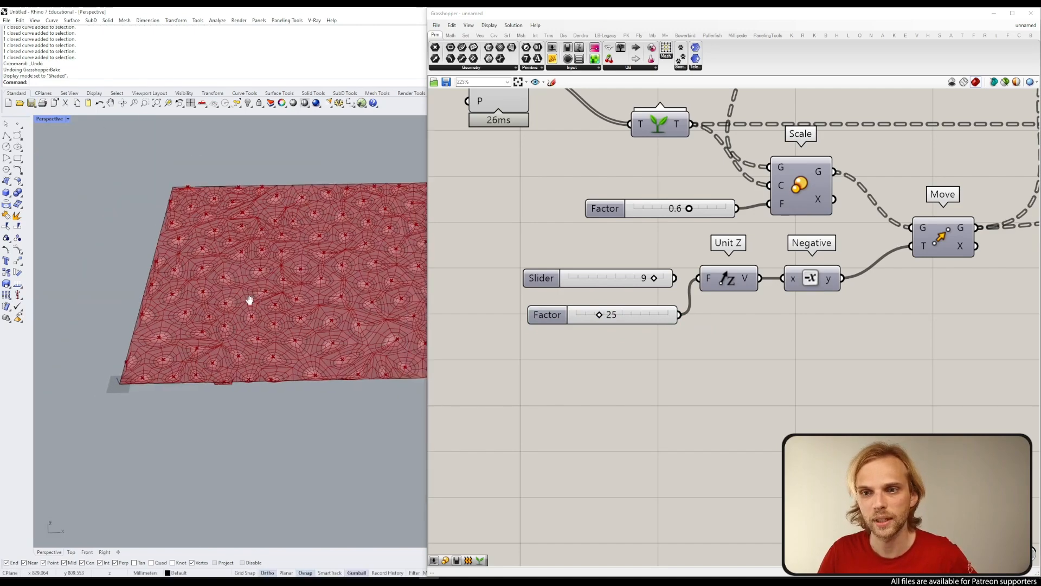
Step: Hide the preview of the Populate 2D component
scroll(624, 336, "down", 4)
right_click_drag(690, 299, 690, 297)
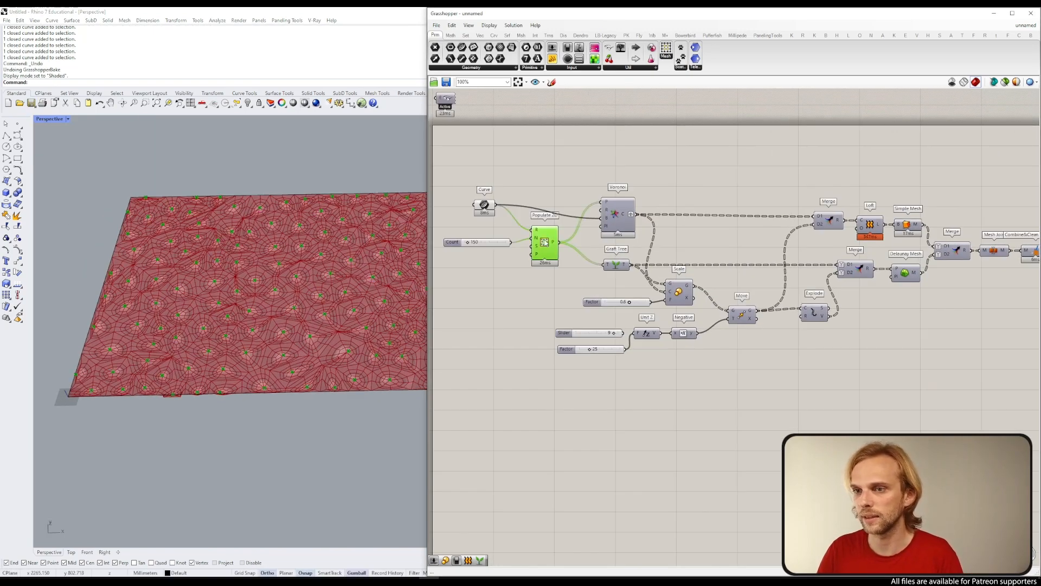
left_click(543, 239)
middle_click(543, 239)
left_click(569, 213)
Step: Examine the smoothed cell depressions of the subdivided mesh up close in the Perspective viewport
scroll(643, 220, "down", 3)
right_click_drag(898, 229, 725, 252)
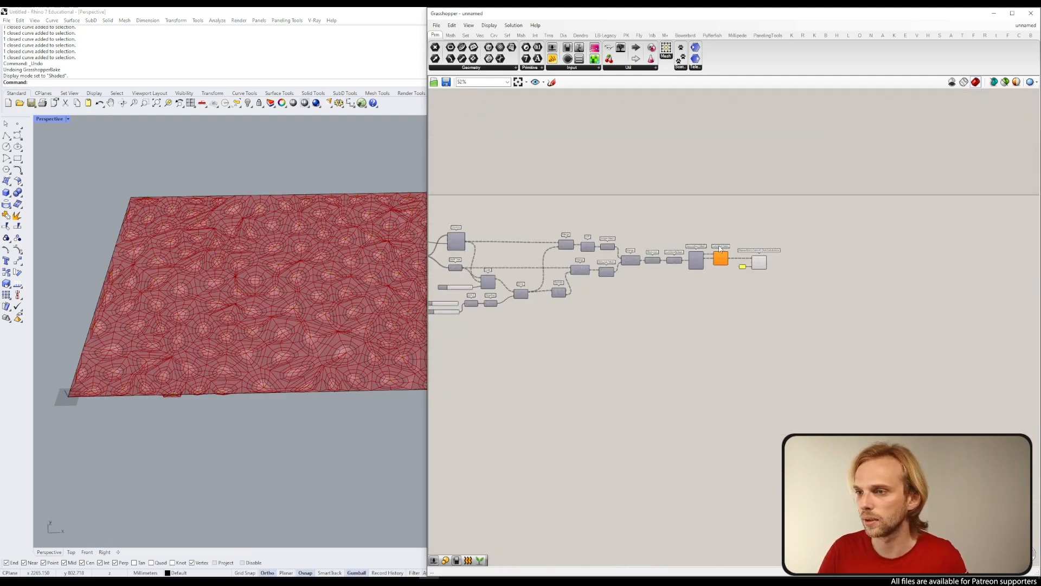
scroll(725, 252, "up", 6)
left_click(713, 276)
left_click(713, 218)
right_click_drag(233, 317, 216, 356)
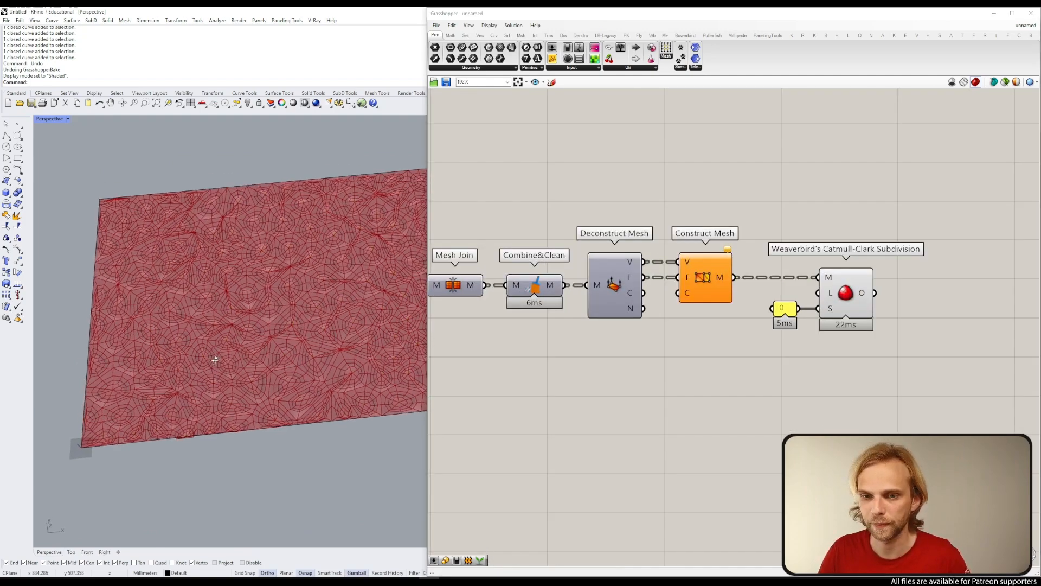
scroll(187, 420, "up", 4)
right_click_drag(187, 420, 265, 337)
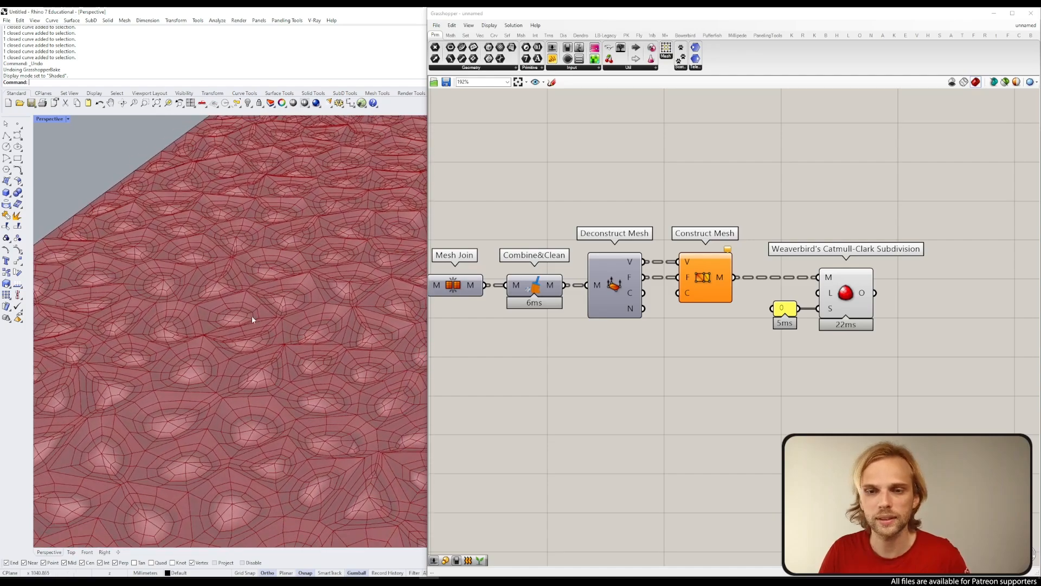
scroll(264, 336, "up", 2)
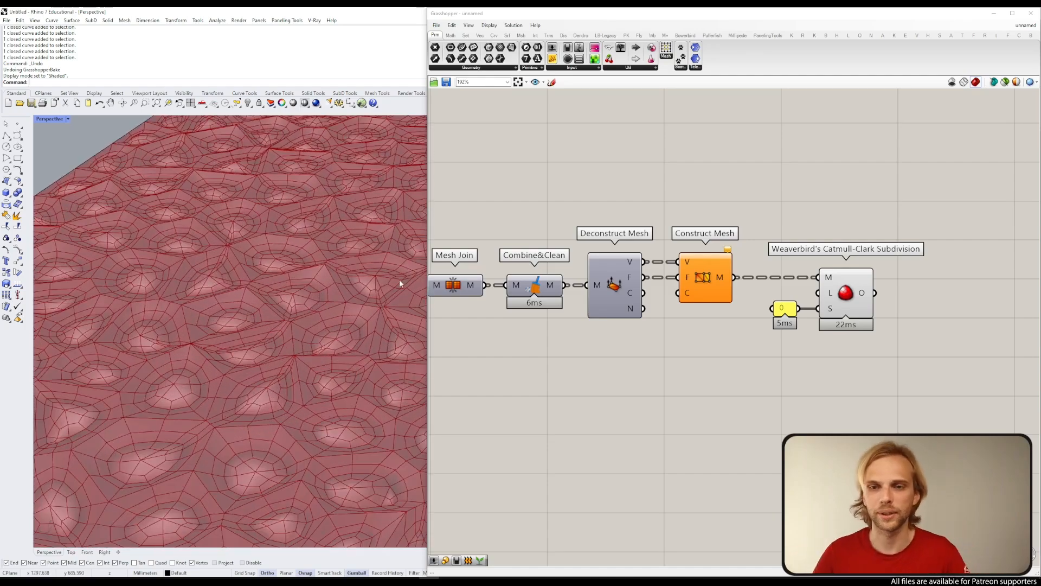
mouse_move(297, 309)
right_mouse_down()
mouse_move(263, 277)
mouse_move(293, 301)
right_mouse_up()
scroll(314, 253, "up", 5)
right_click_drag(314, 253, 259, 225)
scroll(269, 220, "up", 6)
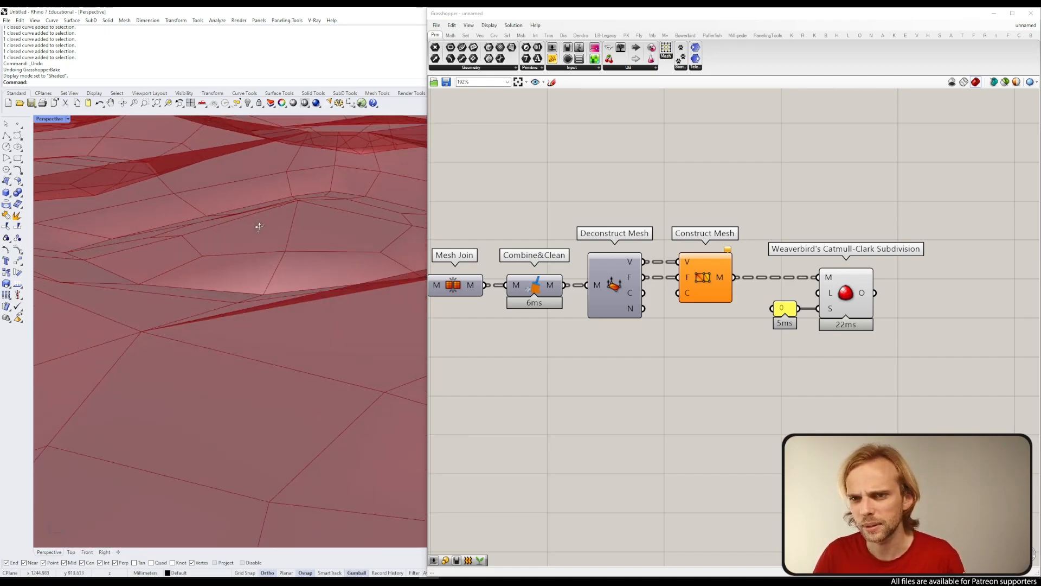
scroll(258, 225, "up", 4)
Step: Turn on the preview of the Graft Tree component to check the cell centre points against the mesh
scroll(564, 327, "down", 5)
right_click_drag(564, 327, 643, 359)
scroll(619, 334, "up", 4)
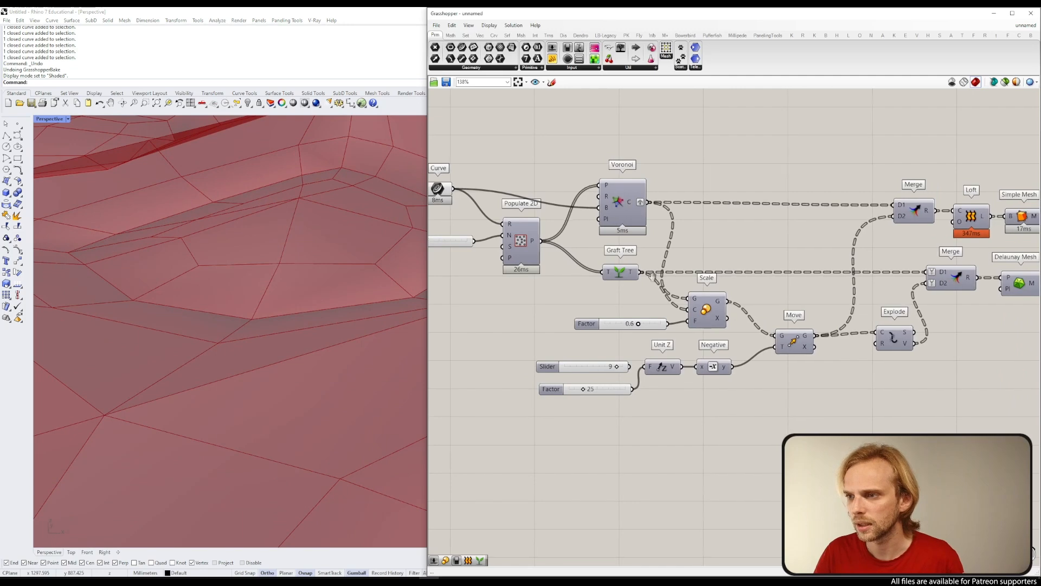
right_click_drag(657, 277, 537, 281)
left_click_drag(494, 279, 509, 274)
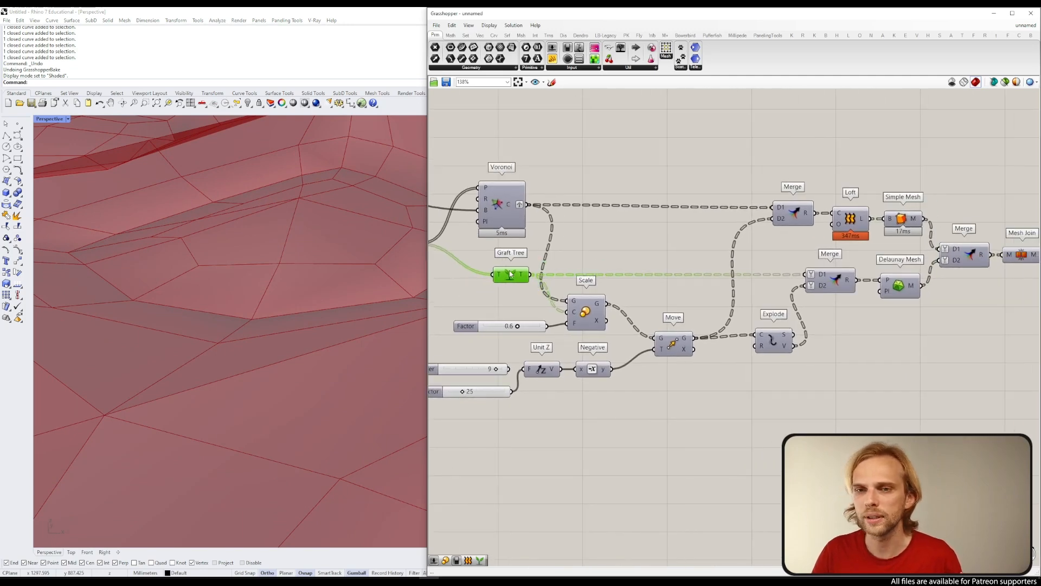
middle_click(513, 273)
left_click(493, 262)
right_click_drag(333, 197, 353, 179)
Step: Duplicate the Move component and place the copy above the original, in line with Graft Tree
left_click(650, 221)
left_click(666, 343)
left_click_drag(671, 352, 676, 293, "alt")
left_click(672, 345)
Step: Turn on the preview of the Scale component briefly and switch it off again
left_click(589, 316)
key("space")
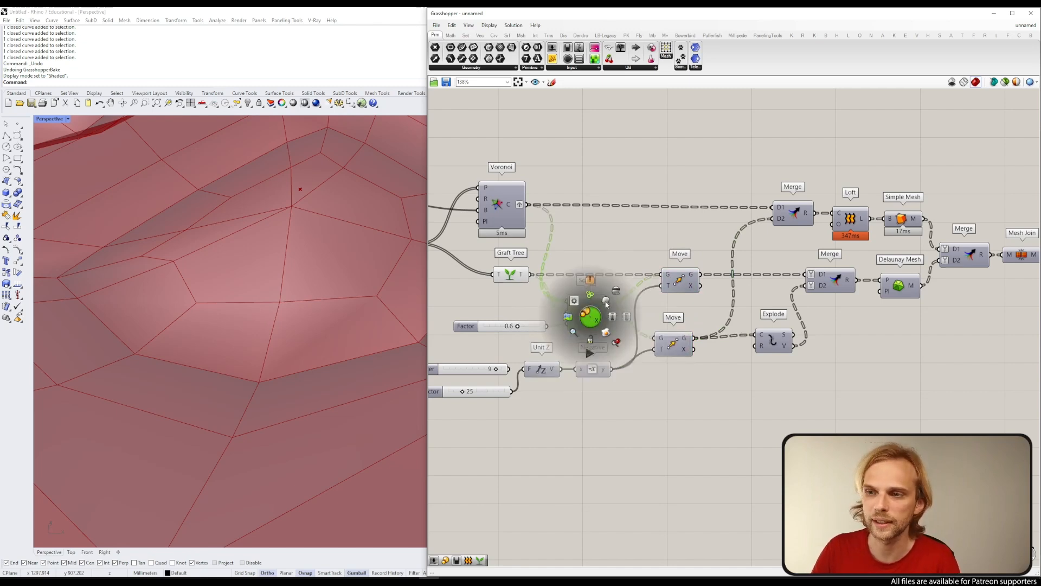
left_click(606, 302)
middle_click(590, 317)
left_click(629, 253)
Step: Route the grafted points through the copied Move by connecting its G output to the lower Merge's D1 input
left_click_drag(686, 275, 677, 301)
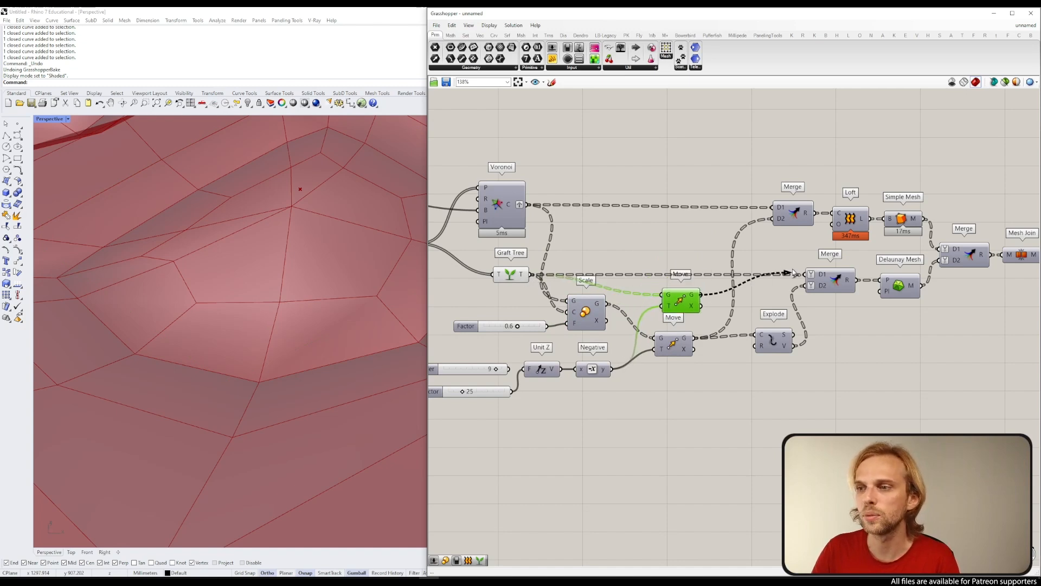
left_click_drag(811, 276, 810, 275)
left_click_drag(674, 305, 675, 285)
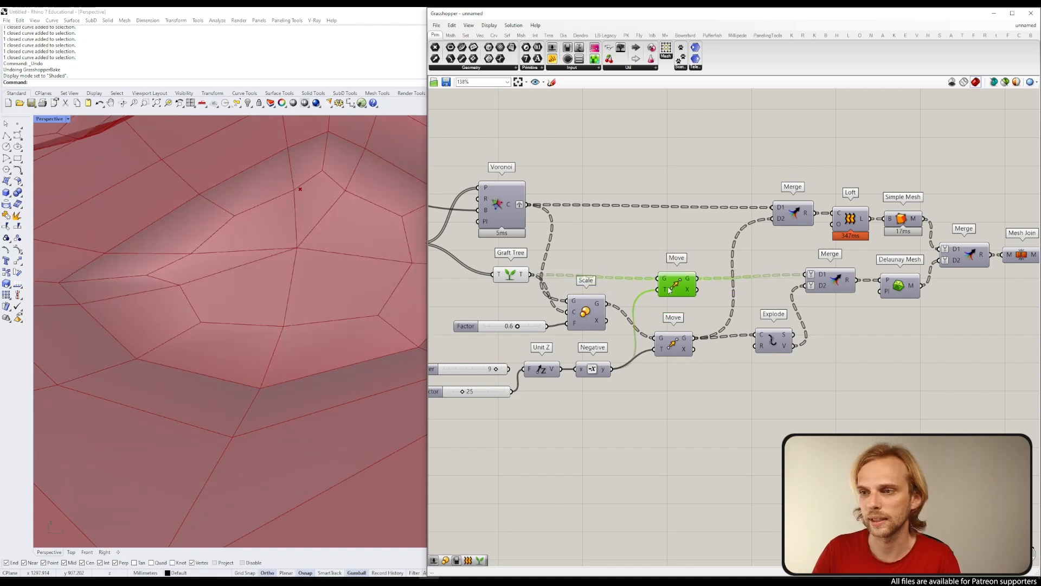
Step: Show the preview of the copied Move component and hide the preview of Graft Tree
middle_click(675, 284)
left_click(475, 294)
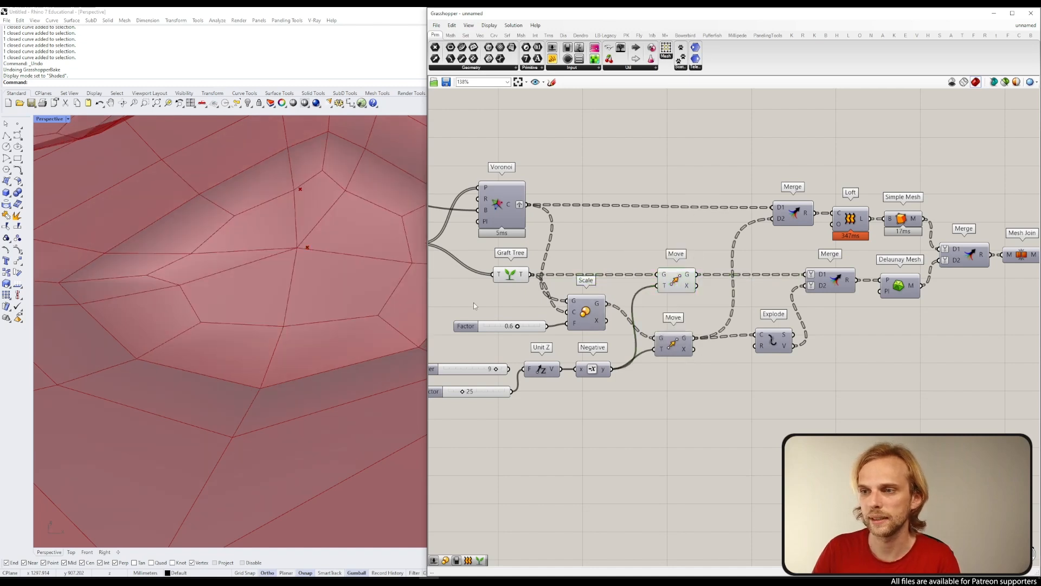
left_click(510, 273)
middle_click(513, 271)
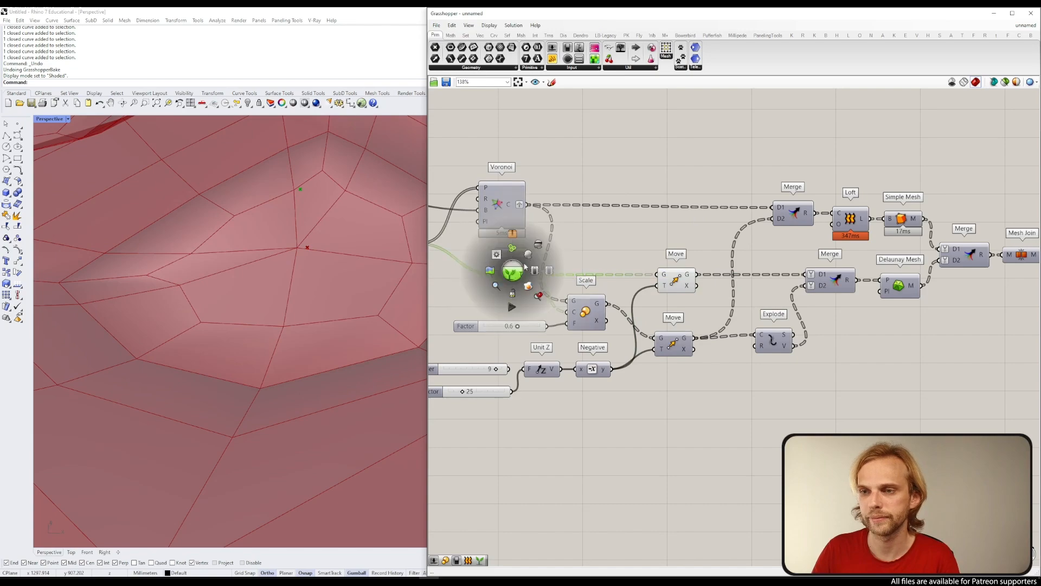
left_click(539, 245)
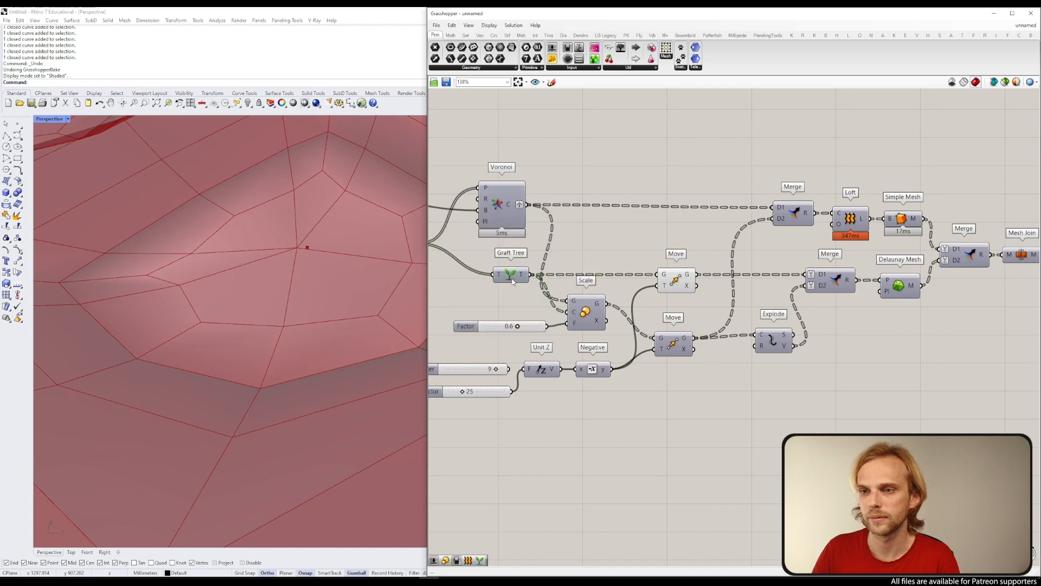
Step: Shift the Graft Tree component away from Scale and hide the preview of the Move component that moves the grafted points
left_click_drag(513, 281, 491, 279)
scroll(265, 285, "down", 8)
right_click_drag(264, 285, 248, 371)
scroll(286, 328, "down", 5)
left_click(682, 286)
middle_click(683, 285)
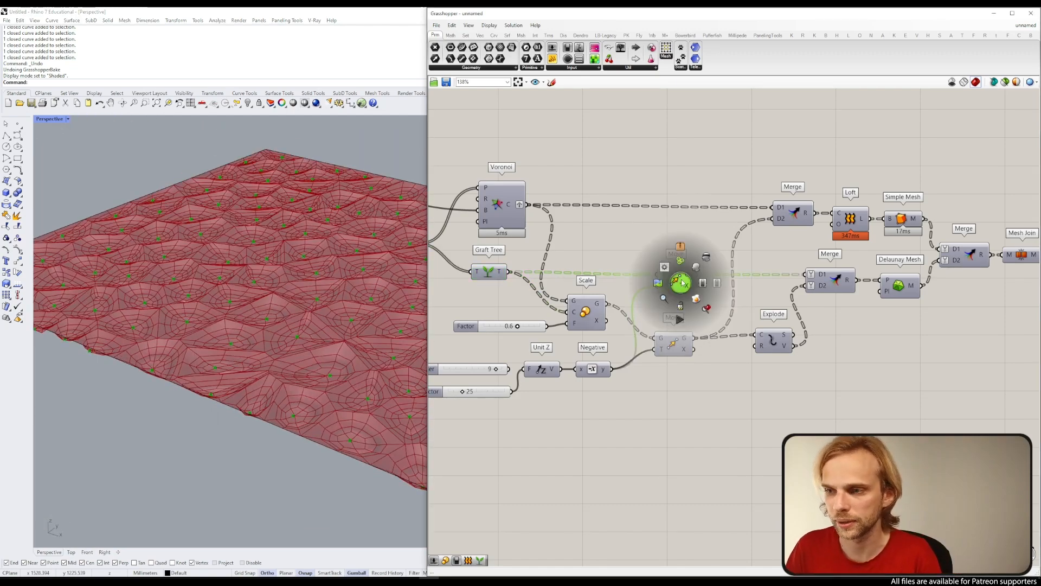
left_click(707, 260)
Step: Delete the unused number slider near Unit Z and tidy the remaining Factor slider into line with Unit Z
right_click_drag(503, 353, 542, 322)
left_click(518, 338)
key("Delete")
left_click_drag(501, 364, 497, 343)
Step: Widen the Rhino viewport and review the definition from the Loft component through to the final Catmull-Clark subdivision
right_click_drag(850, 200, 844, 222)
left_click(884, 215)
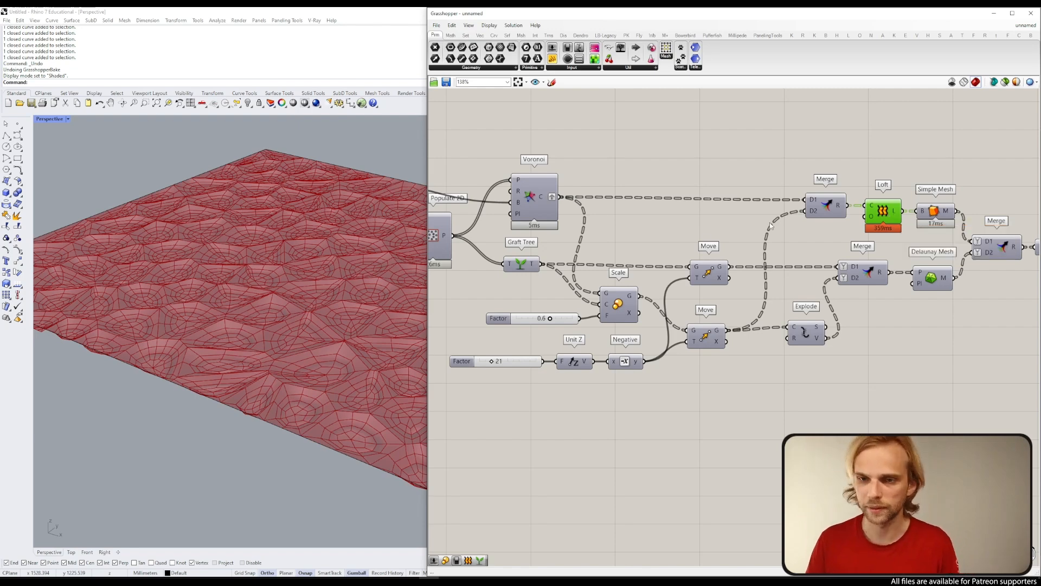
left_click_drag(425, 168, 532, 172)
scroll(406, 298, "down", 3)
right_click_drag(406, 298, 493, 355)
right_click_drag(790, 310, 658, 337)
scroll(742, 299, "down", 3)
right_click_drag(914, 297, 839, 284)
scroll(849, 273, "up", 3)
left_click(881, 280)
left_click(897, 334)
right_click_drag(883, 333, 747, 318)
left_click_drag(804, 320, 682, 257)
left_click_drag(804, 315, 700, 230)
left_click(807, 328)
scroll(358, 295, "up", 2)
right_click_drag(355, 310, 333, 318)
scroll(321, 296, "up", 5)
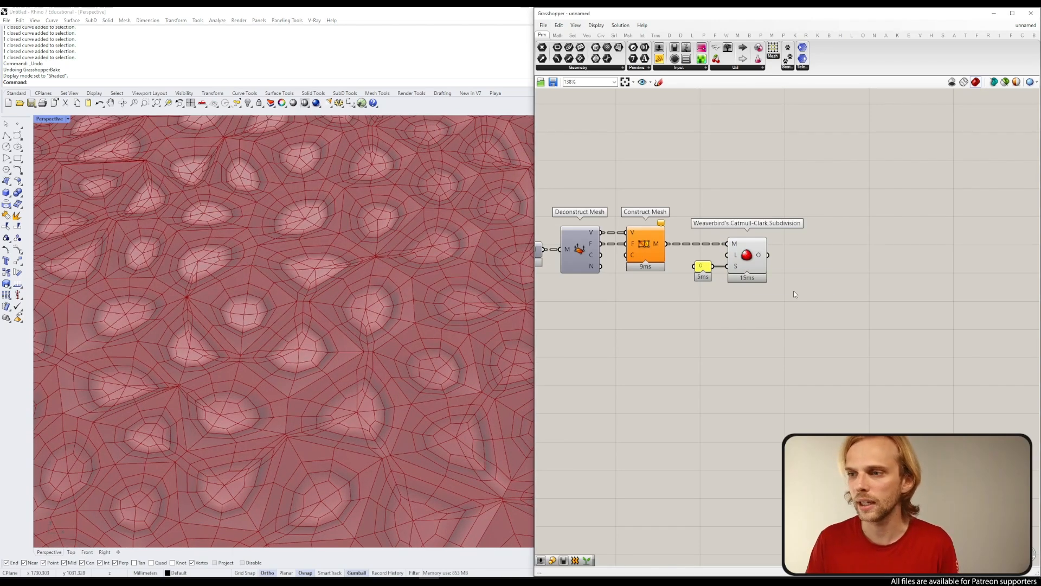
Step: Add a Mesh Join component and connect the Weaverbird Catmull-Clark Subdivision output to it
double_click(793, 290)
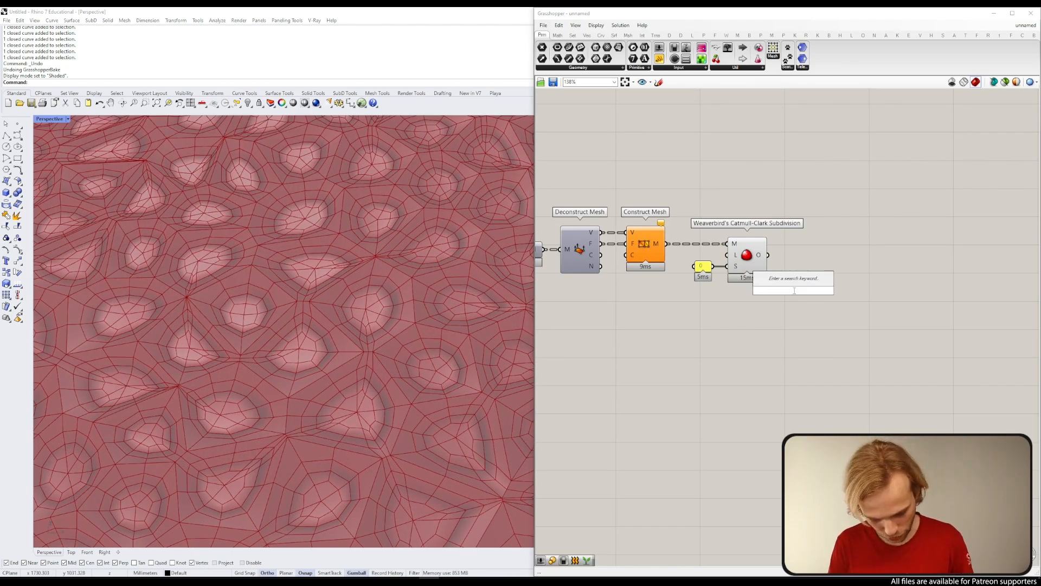
type("mesh jo")
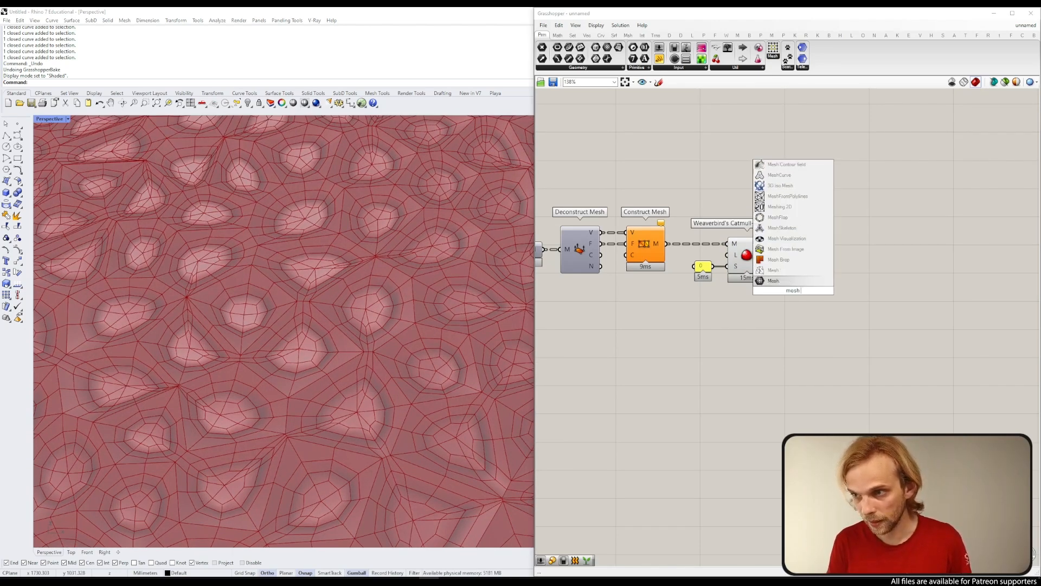
key("Return")
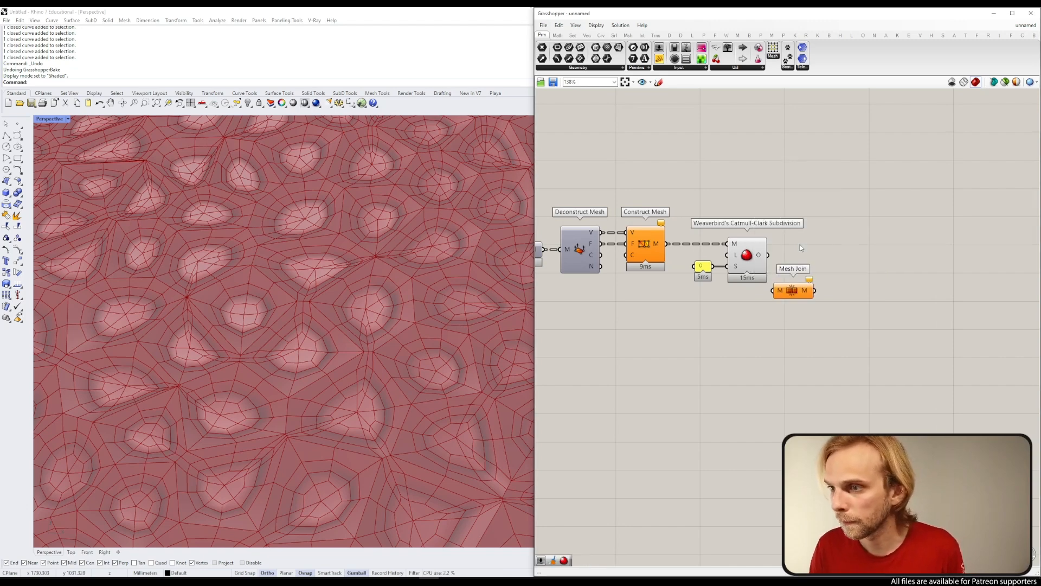
left_click(764, 265)
left_click_drag(764, 264, 803, 261)
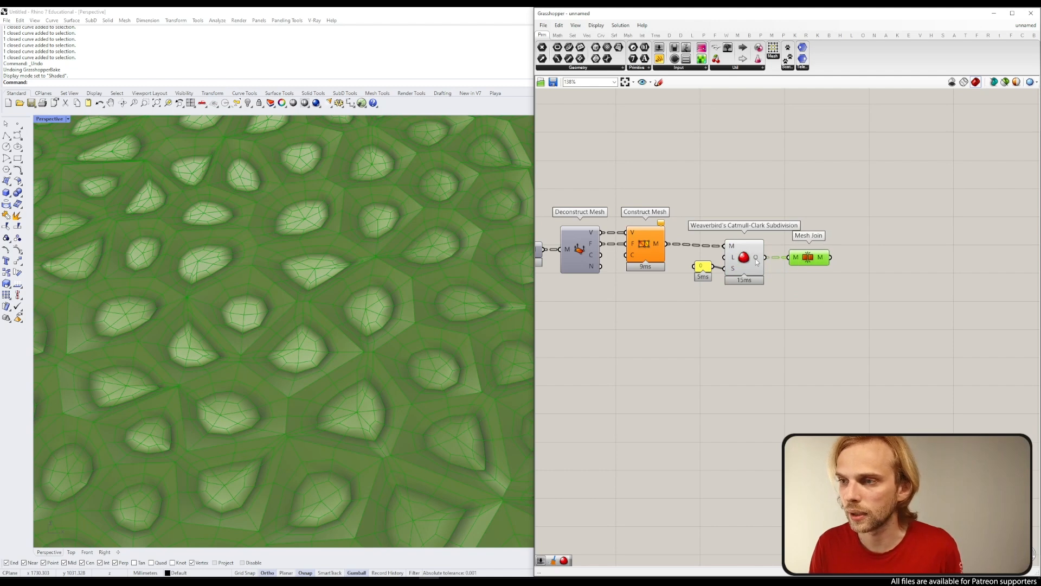
Step: Flatten the mesh input of the Mesh Join component
right_click(799, 264)
left_click(824, 326)
left_click_drag(811, 260, 817, 258)
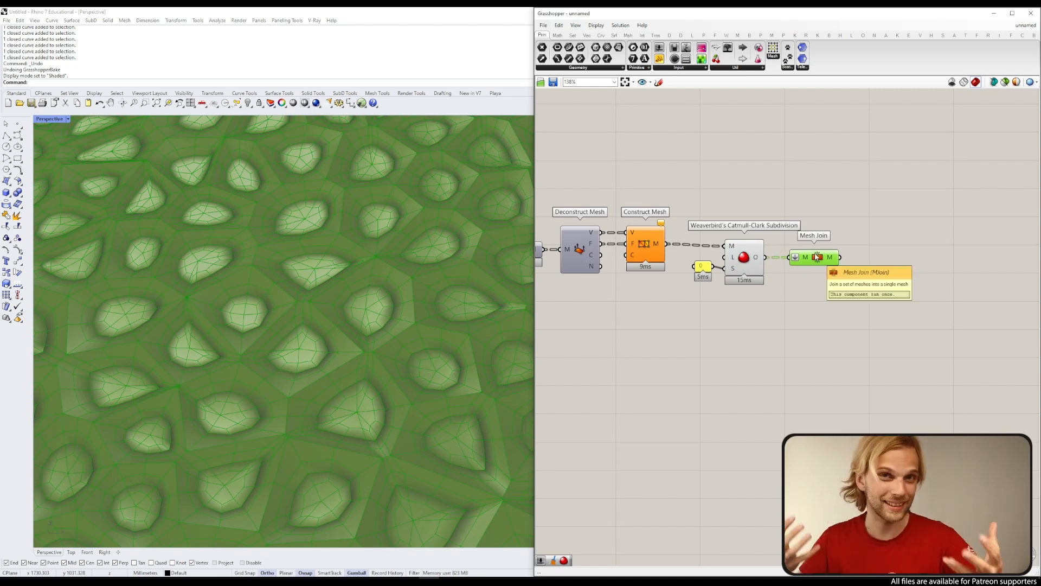
Step: Hide the preview of the Catmull-Clark Subdivision component that feeds Mesh Join
left_click_drag(755, 316, 676, 236)
middle_click(750, 267)
left_click(776, 241)
left_click(811, 319)
right_click_drag(811, 319, 733, 292)
Step: Add a Combine&Clean component after Mesh Join and connect the joined mesh to it
double_click(764, 304)
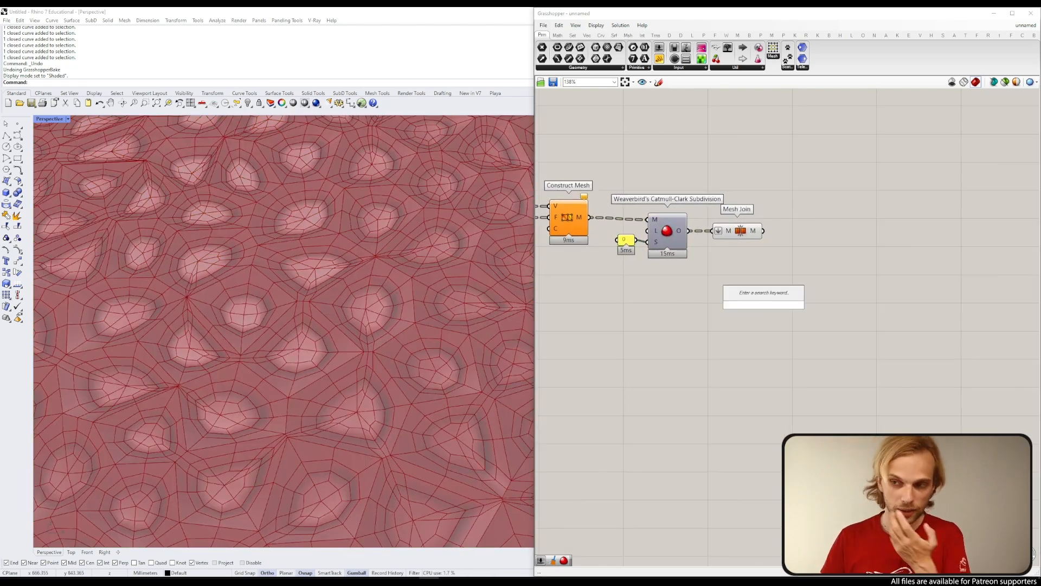
key("Escape")
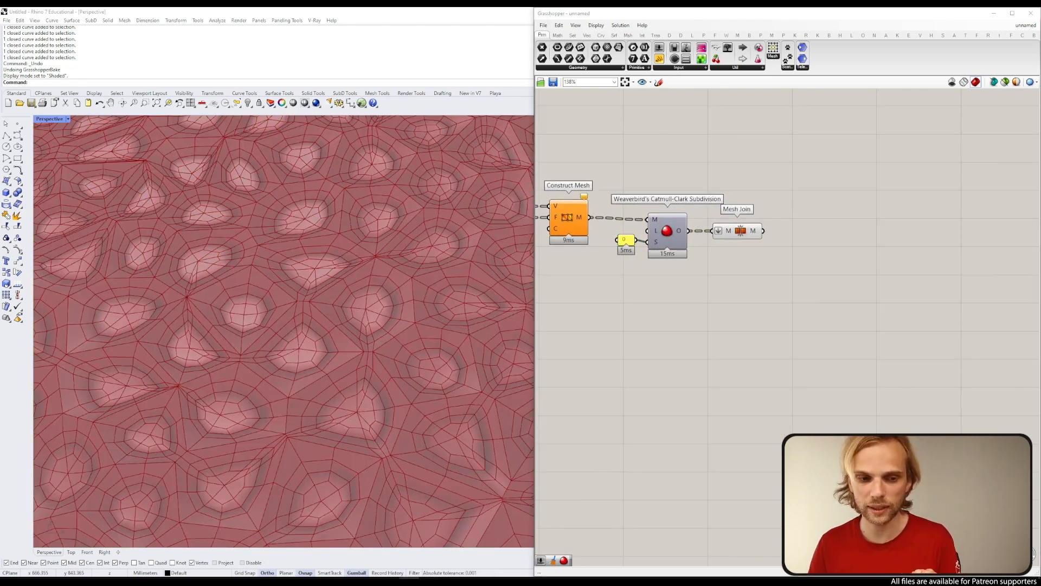
double_click(787, 270)
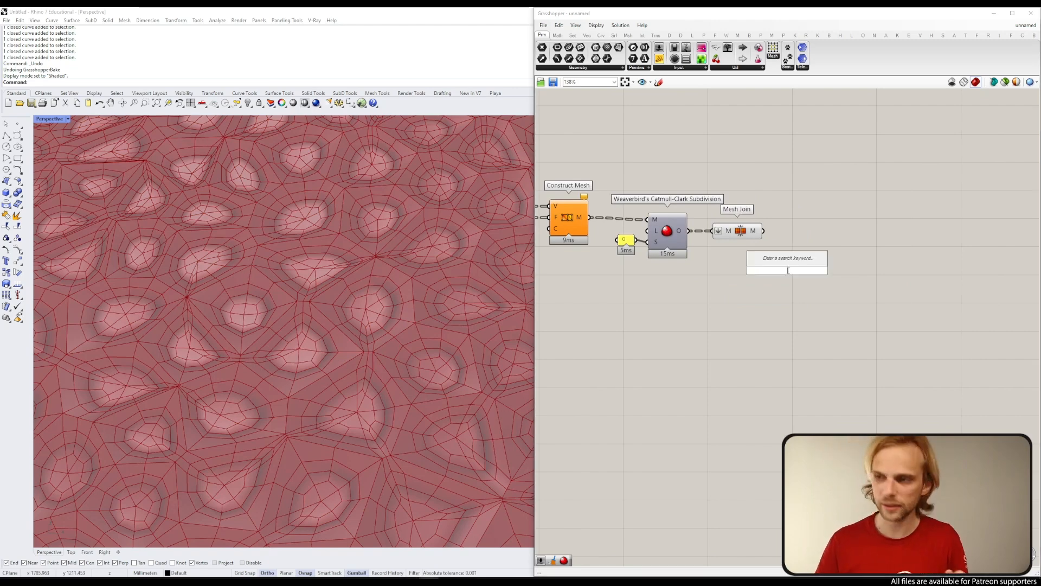
type("combine")
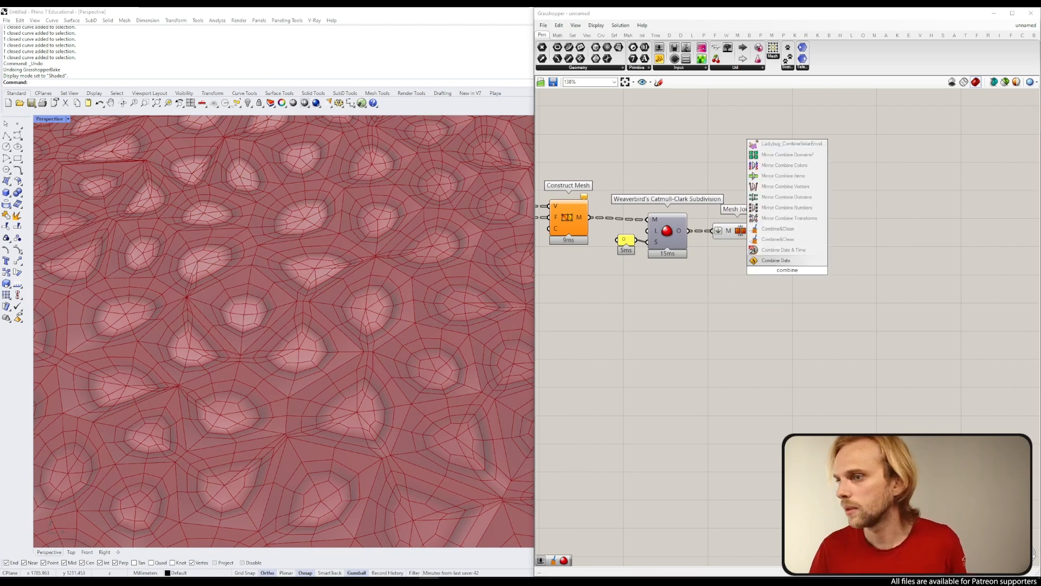
left_click(791, 228)
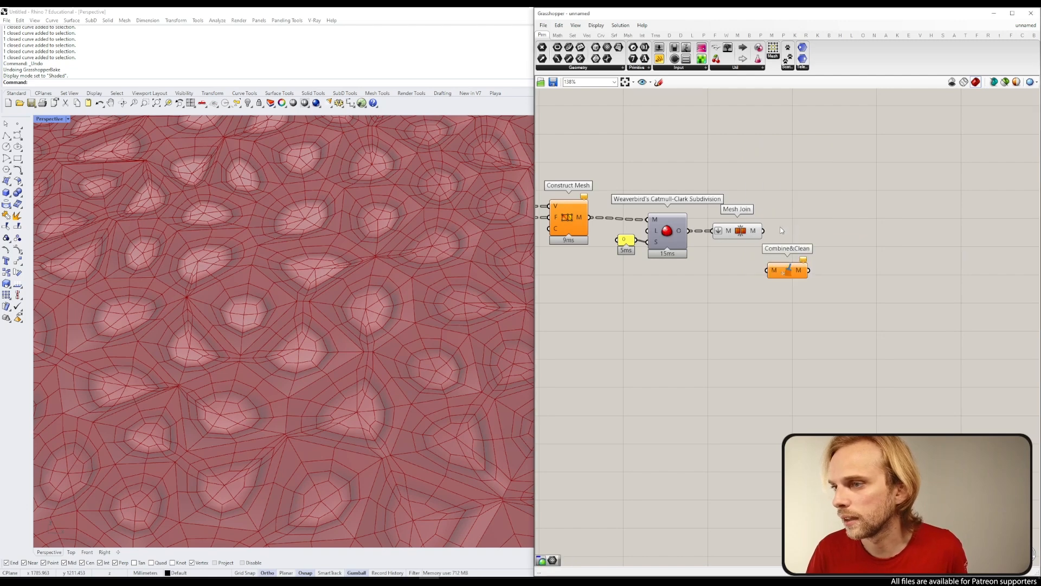
left_click_drag(763, 230, 803, 230)
left_click(808, 263)
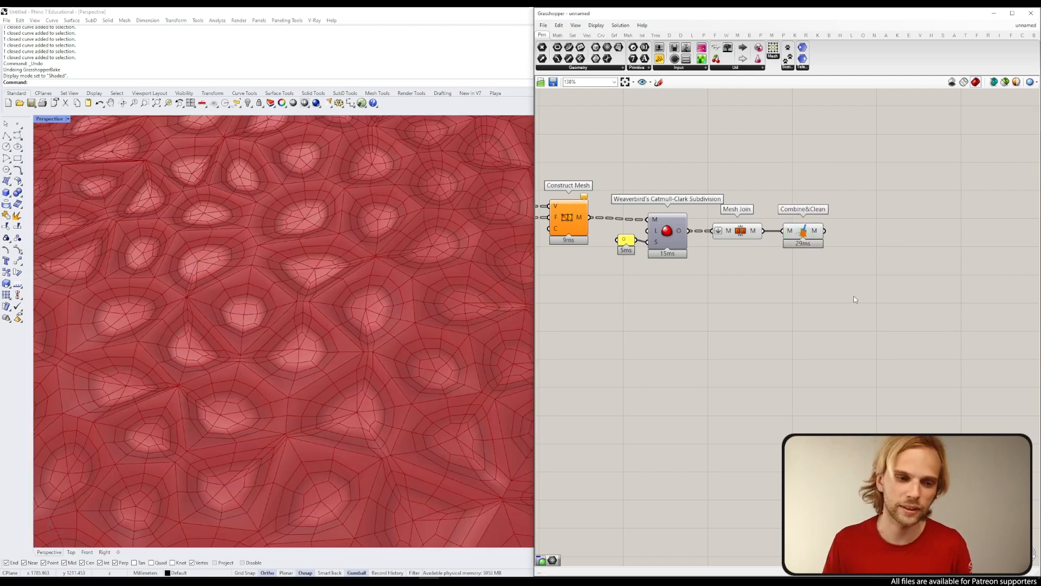
Step: Add a Mesh UnifyNormals component and connect the Combine&Clean output to it
right_click_drag(861, 306, 777, 299)
double_click(778, 300)
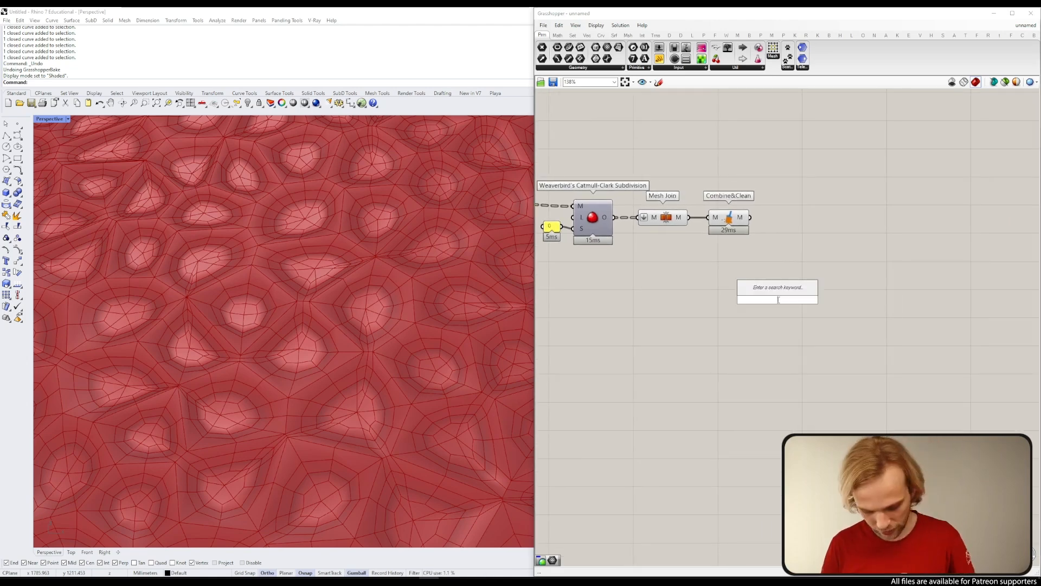
type("unify mesh")
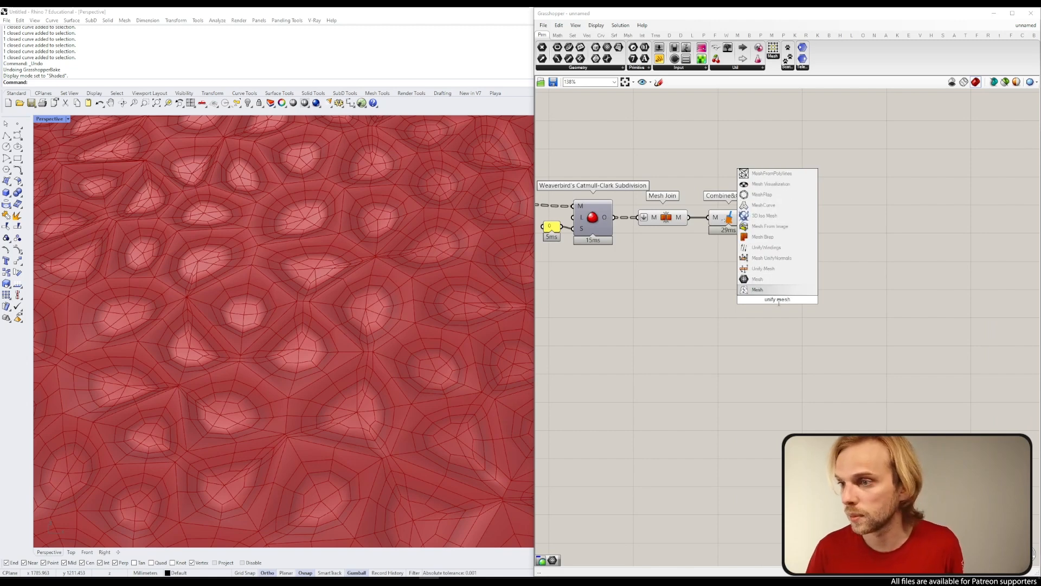
left_click(783, 258)
left_click_drag(750, 218, 789, 217)
Step: Hide the previews of the Mesh Join and Combine&Clean components
left_click_drag(755, 262, 662, 197)
middle_click(661, 196)
left_click(687, 169)
left_click(718, 164)
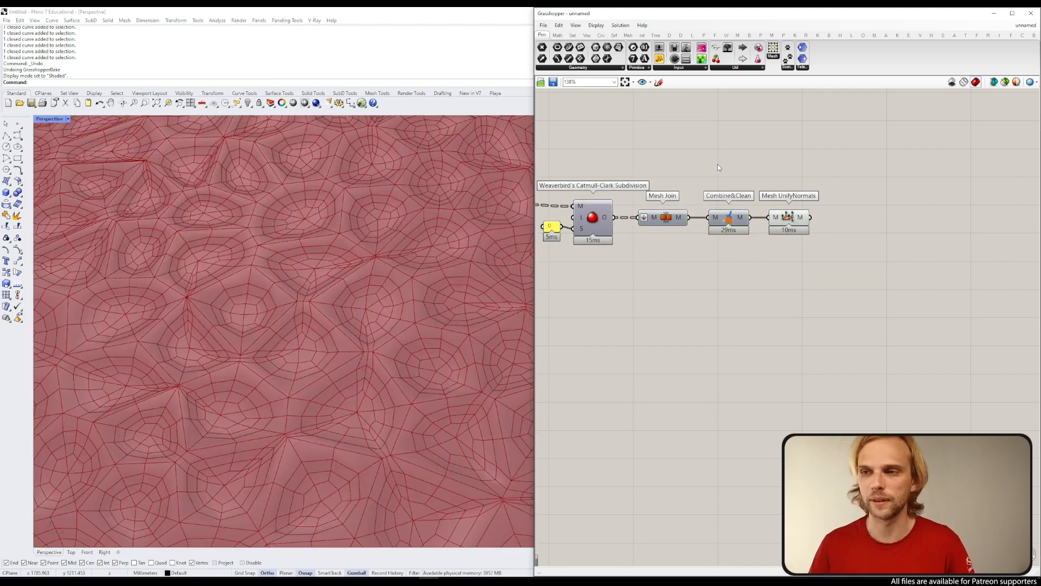
Step: Add a second Weaverbird's Catmull-Clark Subdivision component and feed it the Mesh UnifyNormals output
right_click_drag(846, 216, 761, 215)
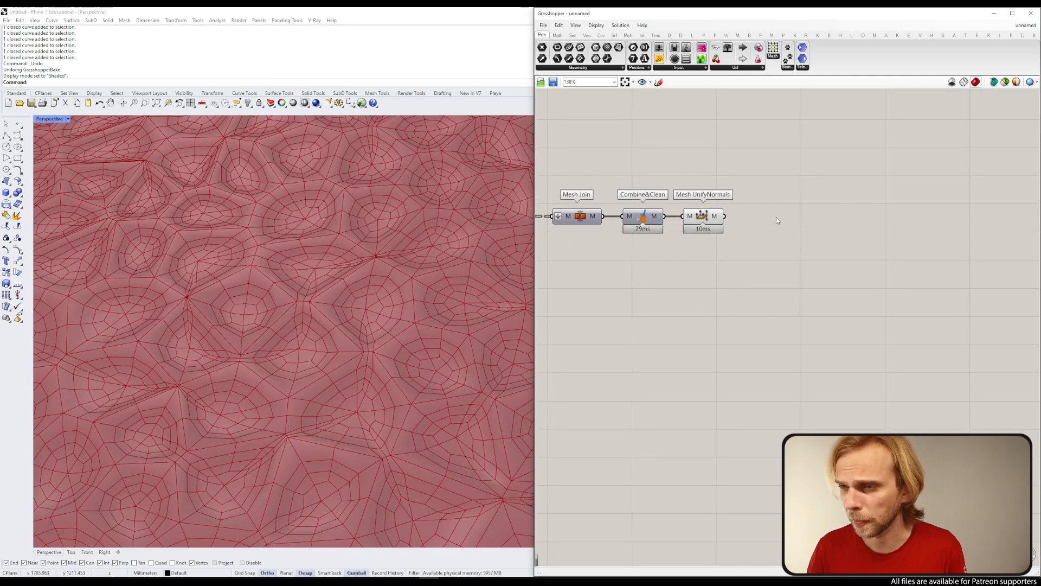
double_click(779, 230)
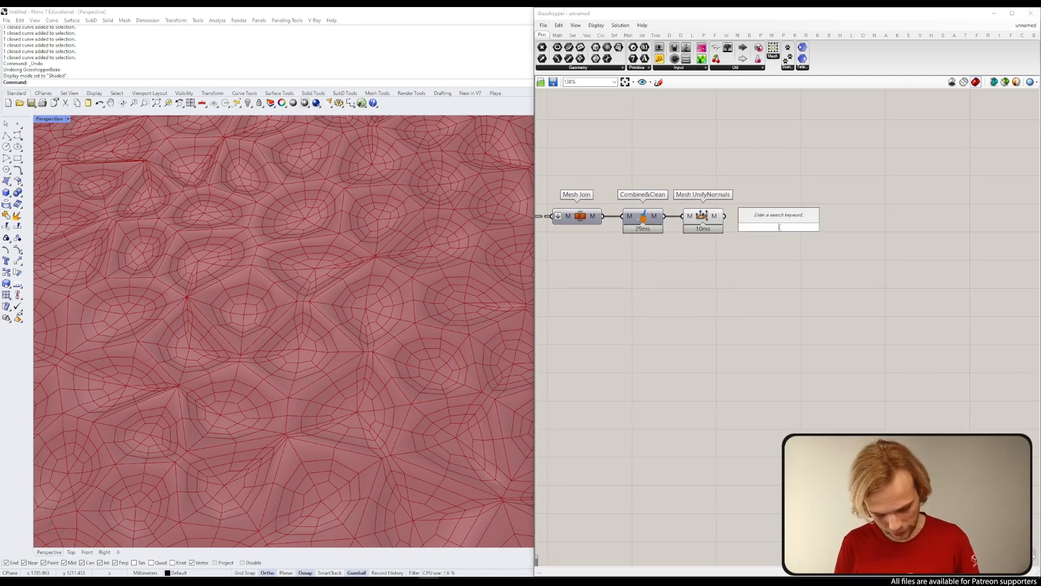
type("catmul cl")
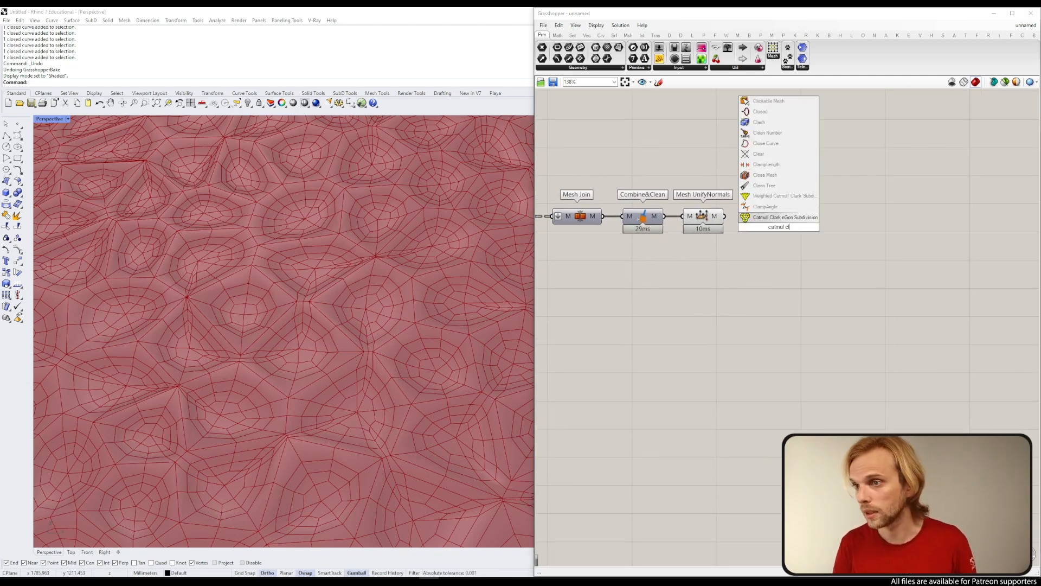
key("BackSpace")
key("BackSpace")
key("BackSpace")
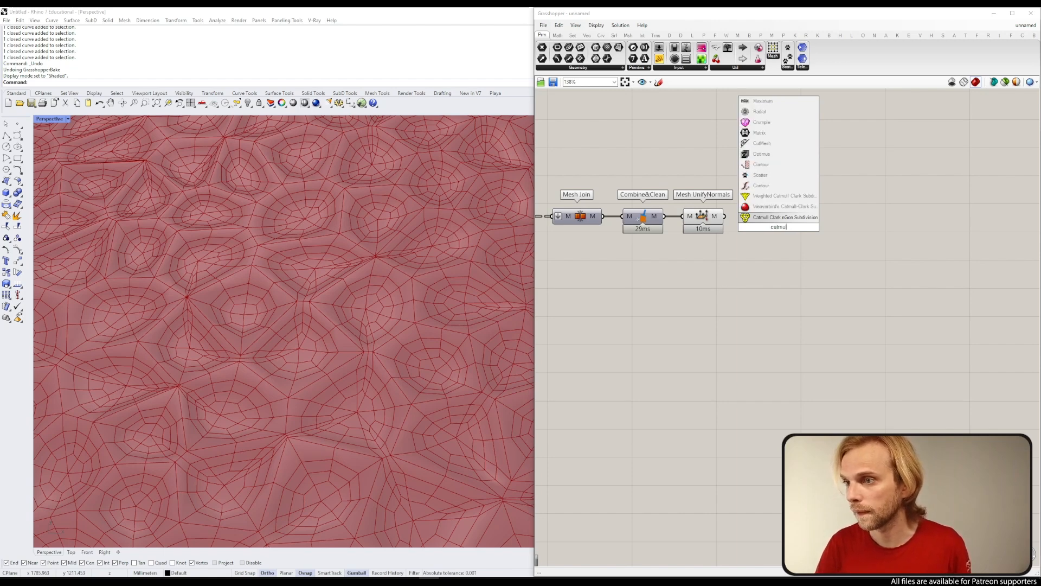
left_click(795, 206)
left_click_drag(724, 223, 759, 216)
left_click(697, 293)
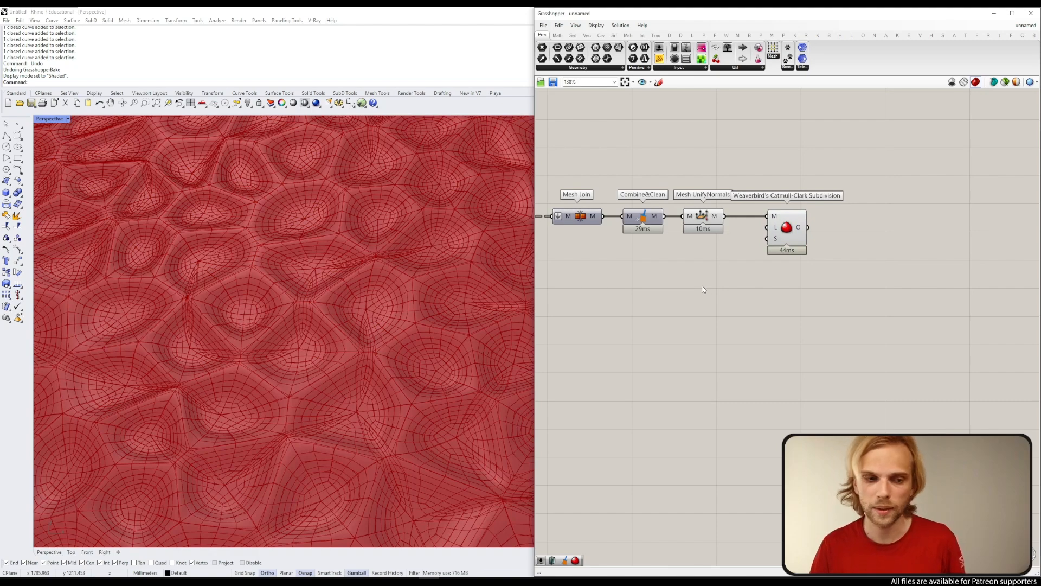
Step: Examine the subdivided cellular mesh in the perspective view, including its outer corner
mouse_move(773, 229)
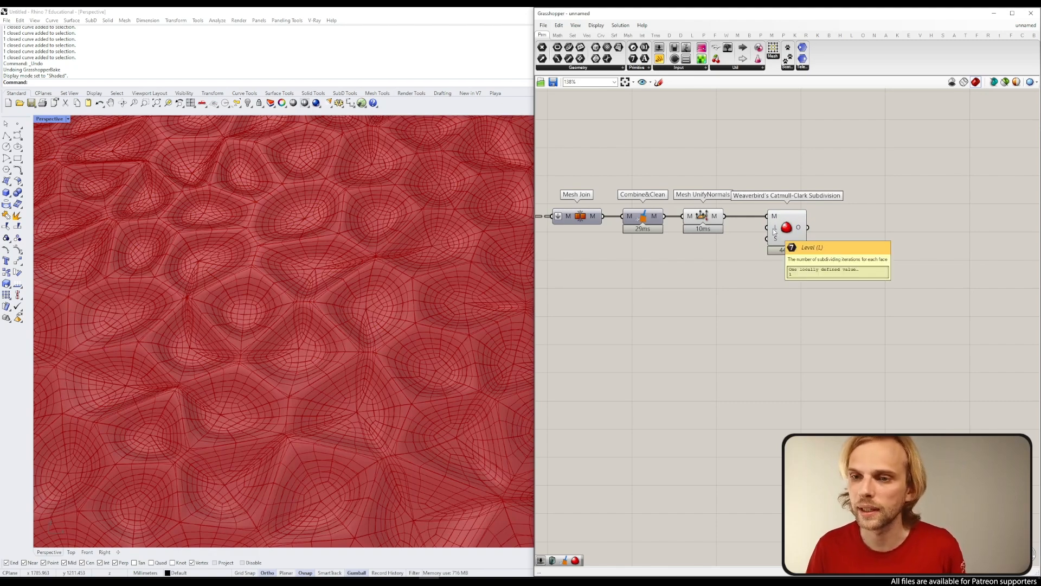
right_click_drag(232, 286, 279, 266)
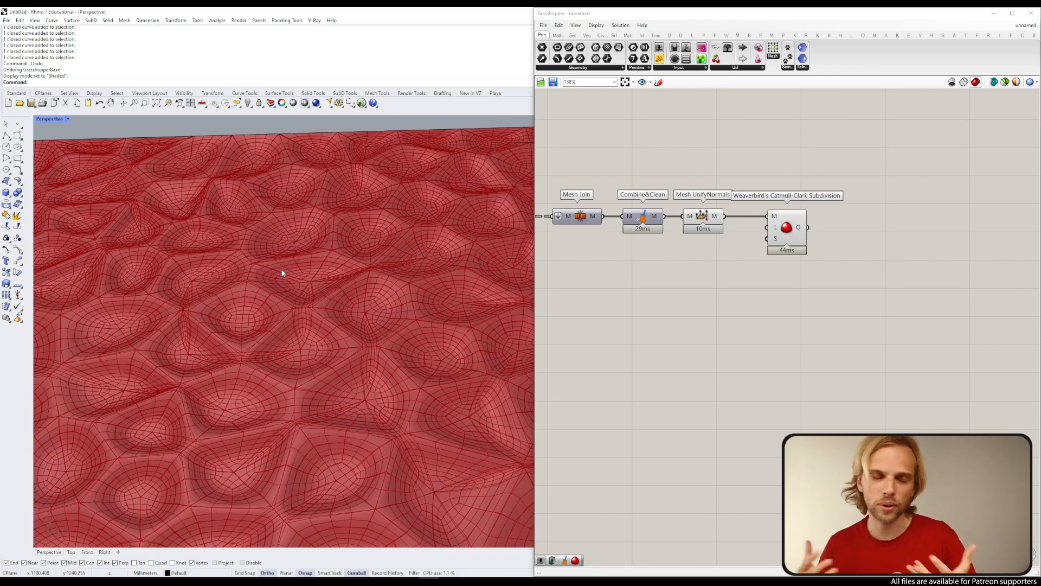
left_click(760, 272)
right_click_drag(323, 201, 326, 210)
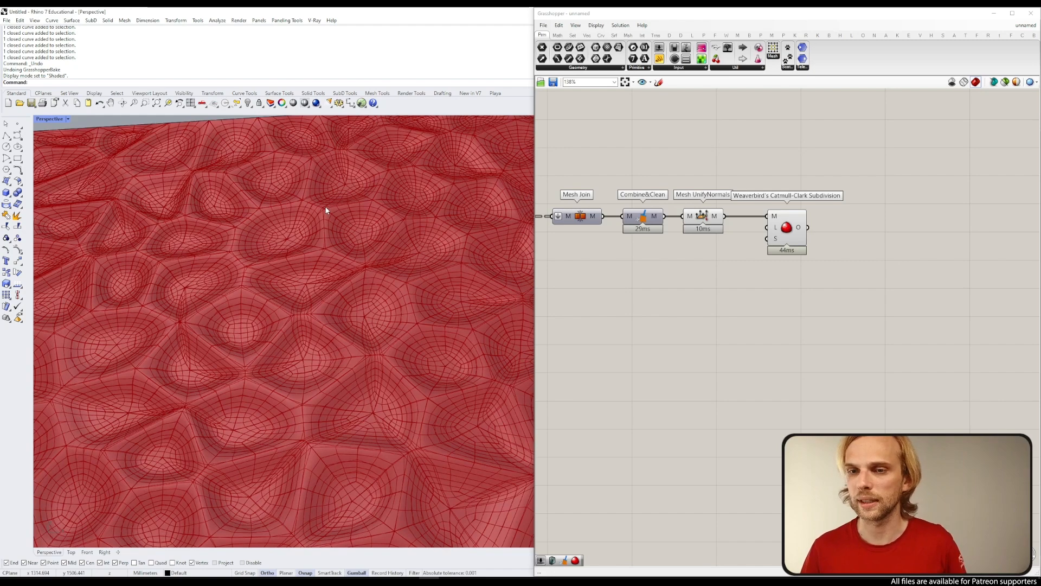
scroll(326, 211, "down", 7)
scroll(284, 230, "up", 2)
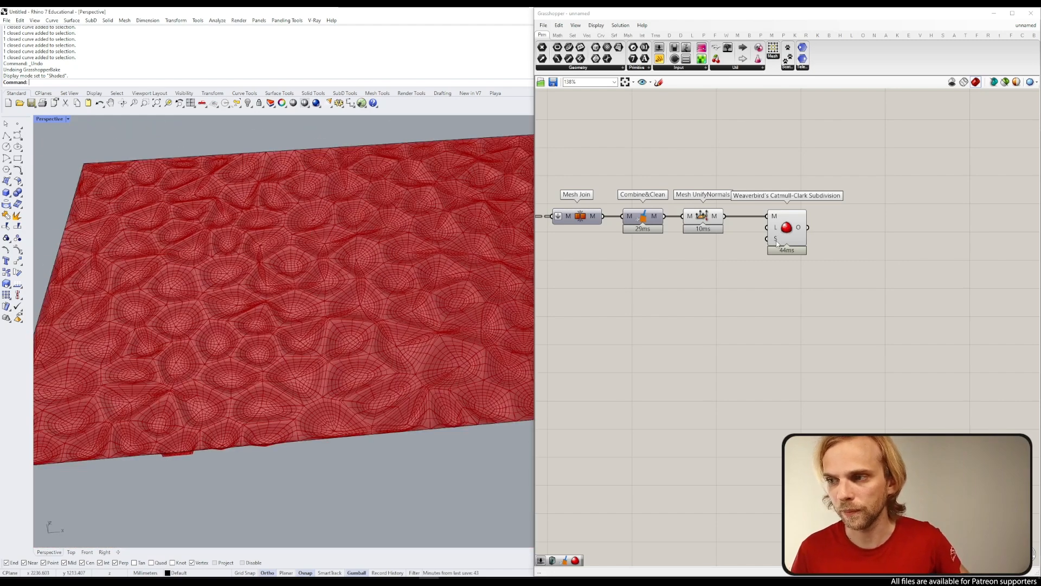
right_click_drag(163, 233, 297, 210)
scroll(187, 361, "up", 6)
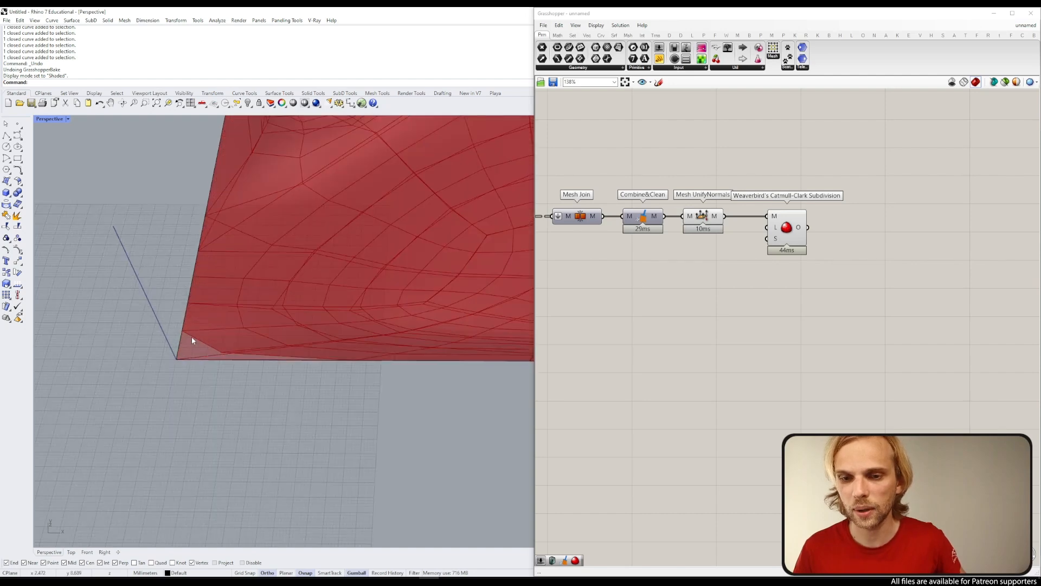
Step: Hide the preview of the Mesh UnifyNormals component
left_click(700, 216)
middle_click(701, 216)
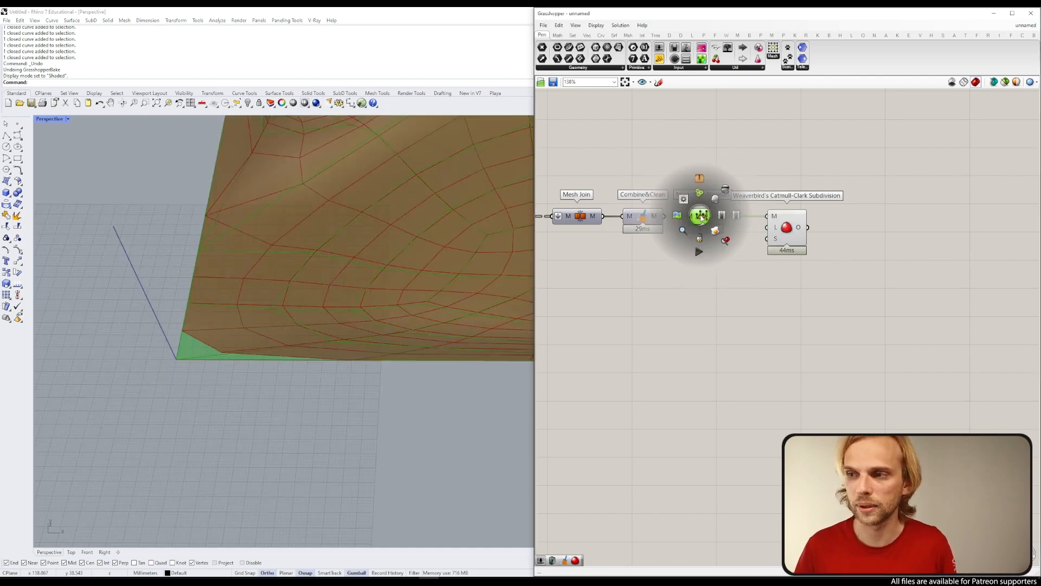
left_click(723, 192)
left_click(746, 245)
Step: Add a panel containing 2 and connect it to the new subdivision's Smooth Naked Edges input
mouse_move(776, 244)
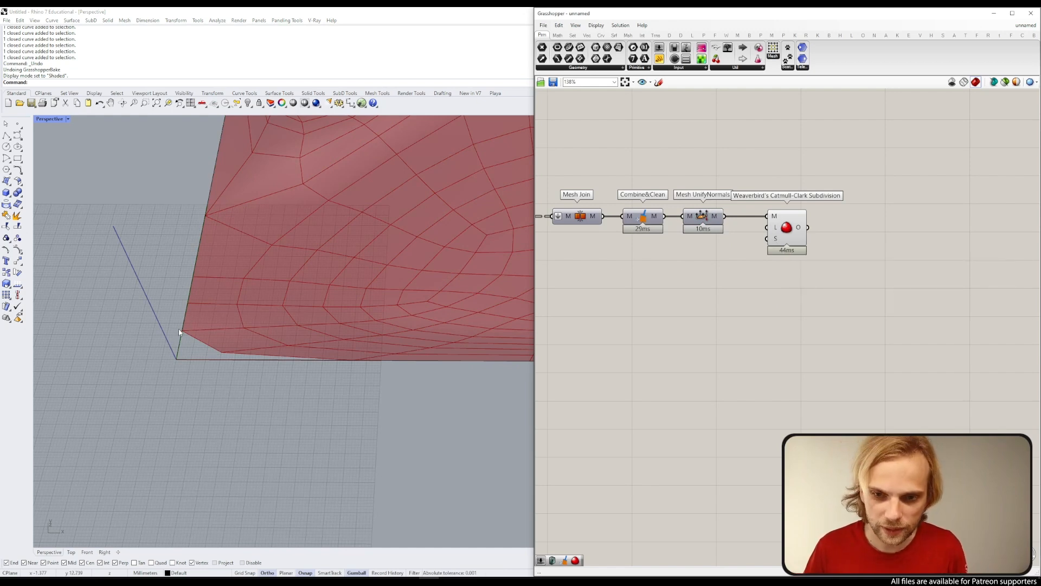
double_click(695, 260)
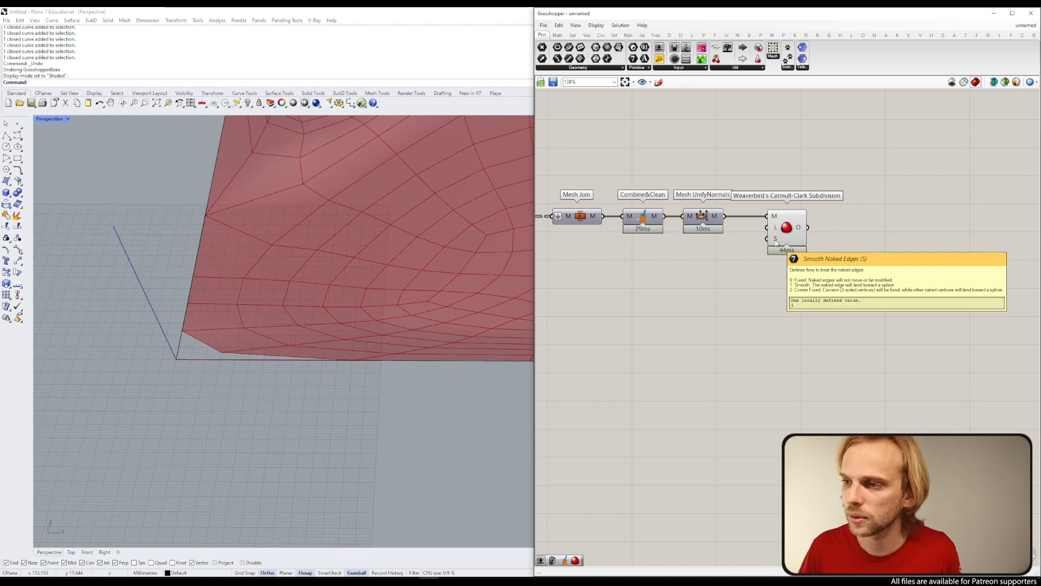
double_click(707, 265)
type("//2")
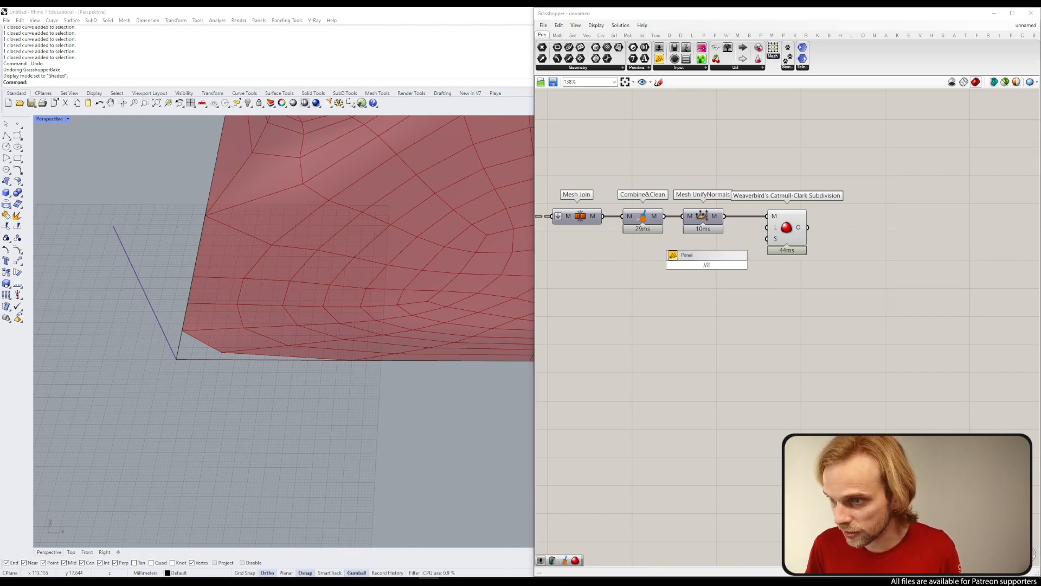
key("Return")
left_click_drag(716, 264, 767, 239)
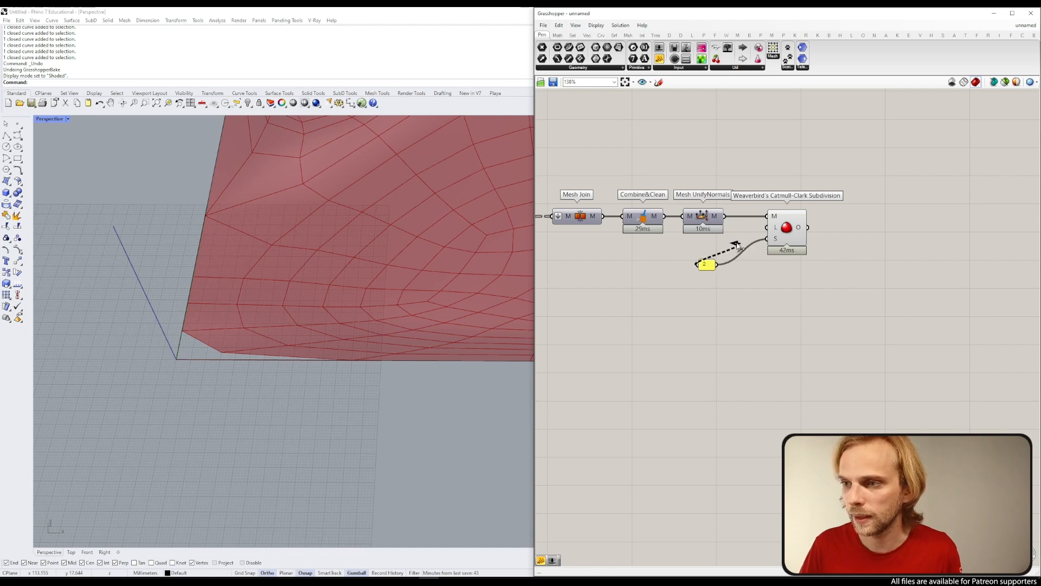
Step: Set the Smooth Naked Edges panel to 0 and arrange it close beside the subdivision component
double_click(703, 266)
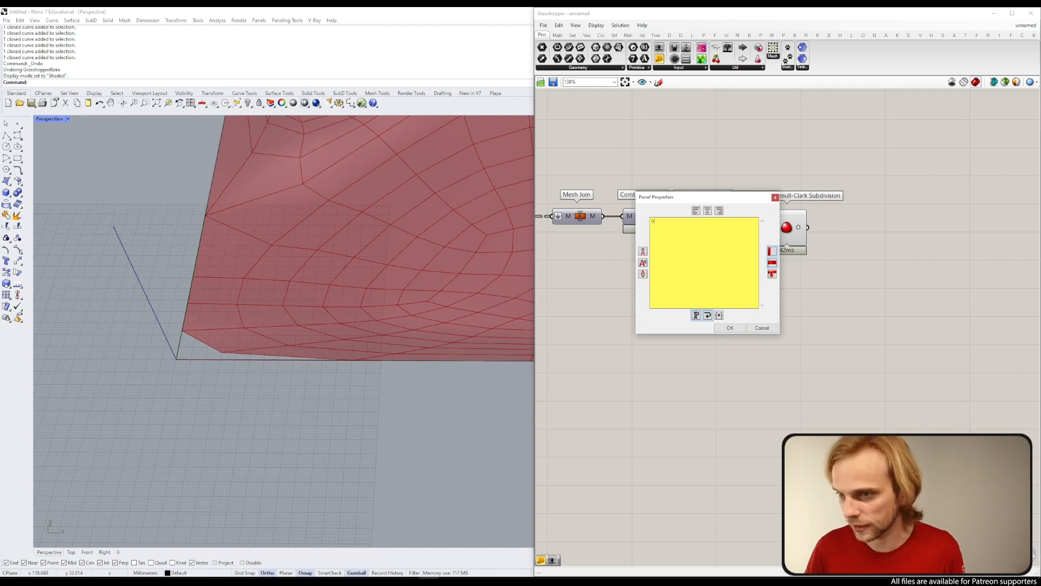
left_click(730, 328)
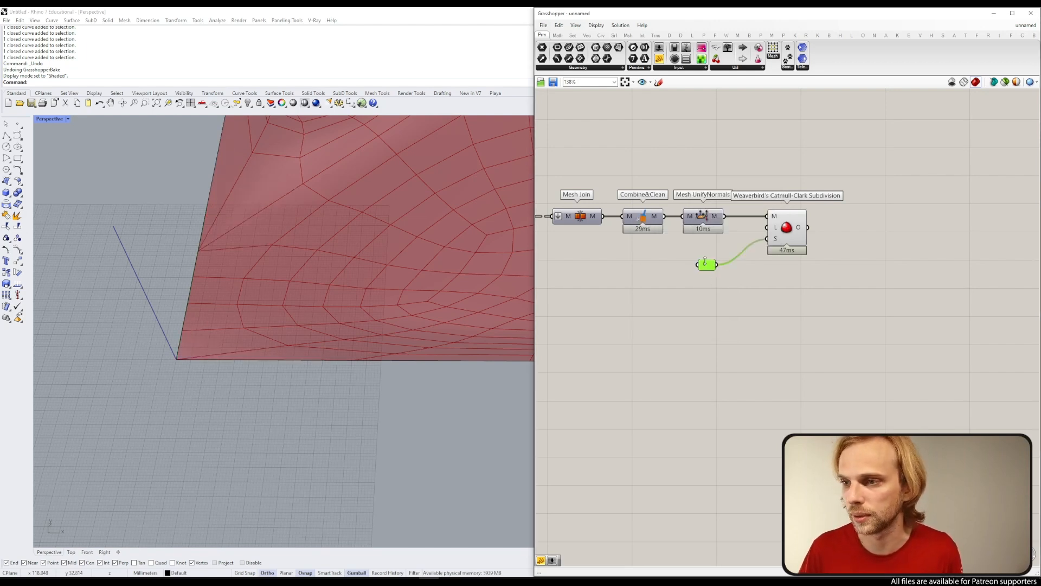
left_click_drag(708, 266, 780, 232)
left_click(789, 231, "shift")
left_click(813, 235)
scroll(334, 209, "down", 10)
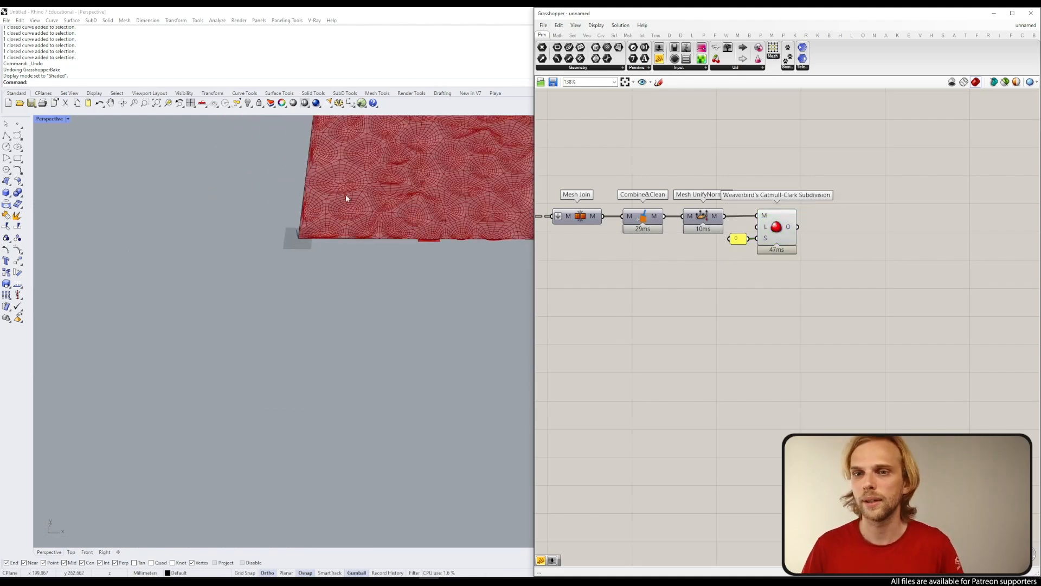
Step: Add a Custom Preview component and connect the final Catmull-Clark subdivision's output to its geometry input
right_click_drag(380, 178, 293, 286, "shift")
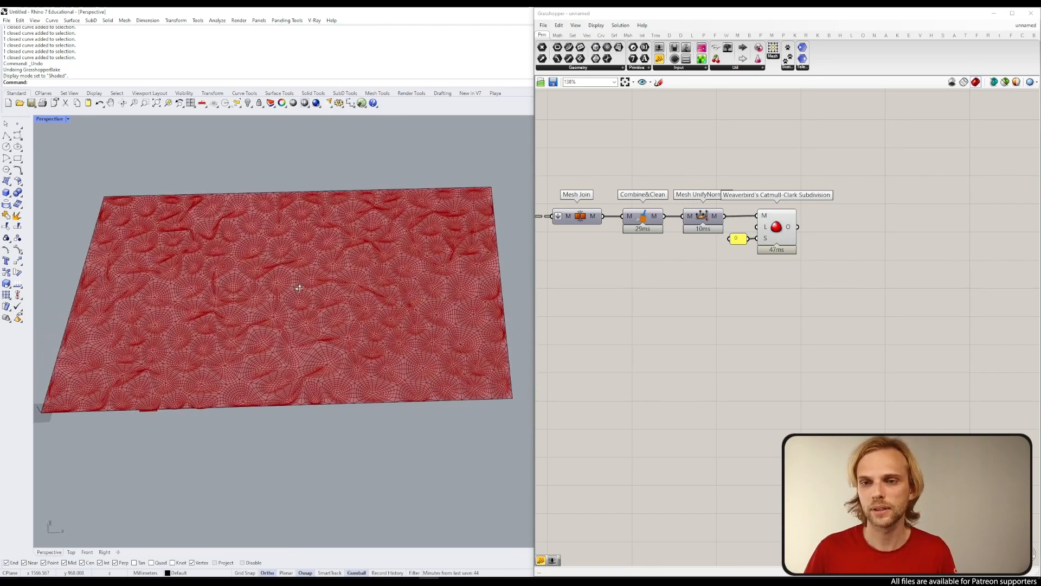
double_click(877, 233)
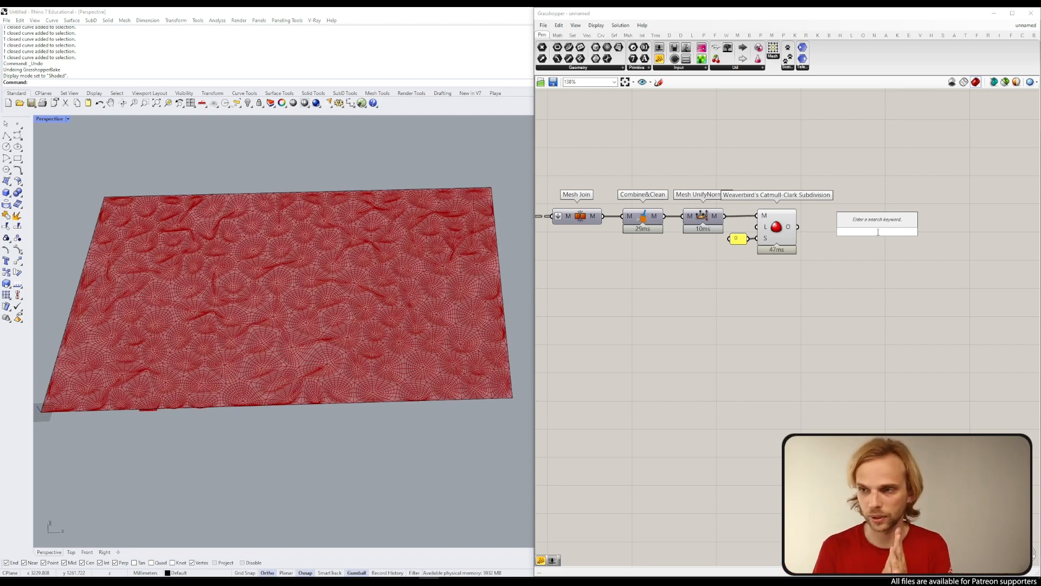
type("custom")
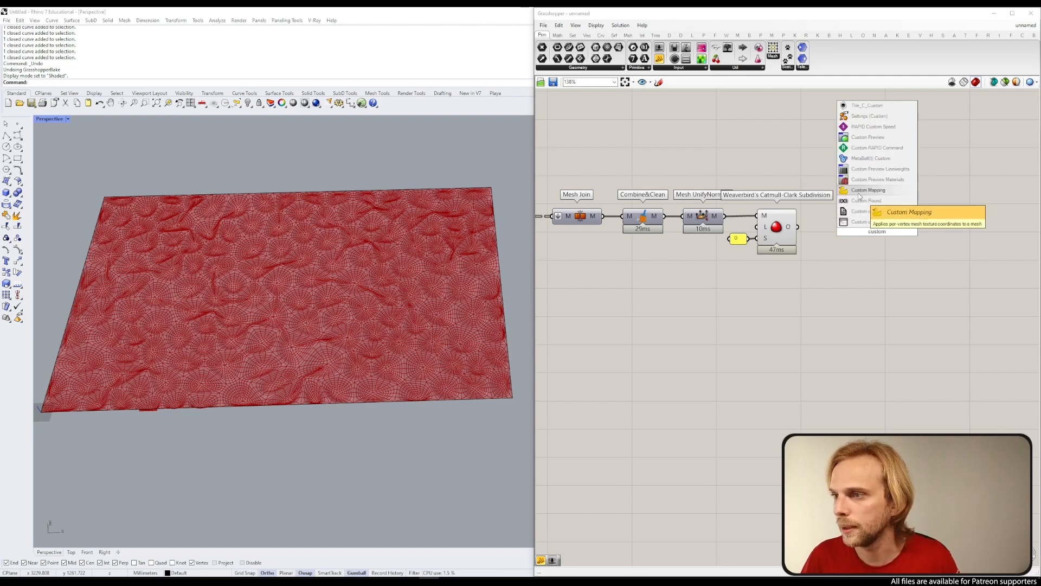
left_click(861, 138)
left_click_drag(790, 228, 867, 142)
Step: Add a Colour Swatch, set it to grey, connect it to the Custom Preview's material input and place it beside that component
double_click(868, 212)
type("swa")
left_click(861, 165)
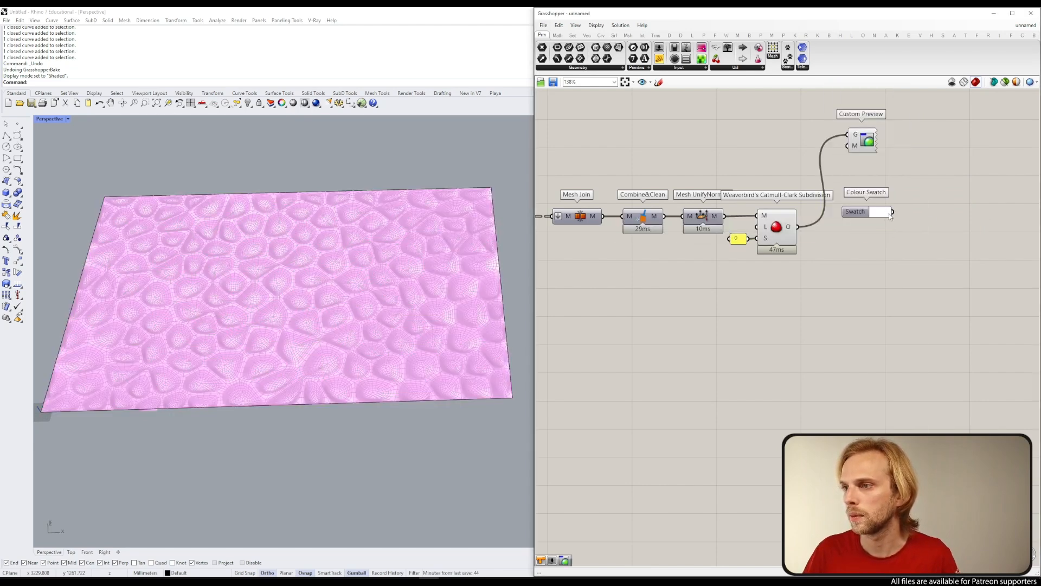
left_click(885, 212)
left_click_drag(915, 310, 942, 310)
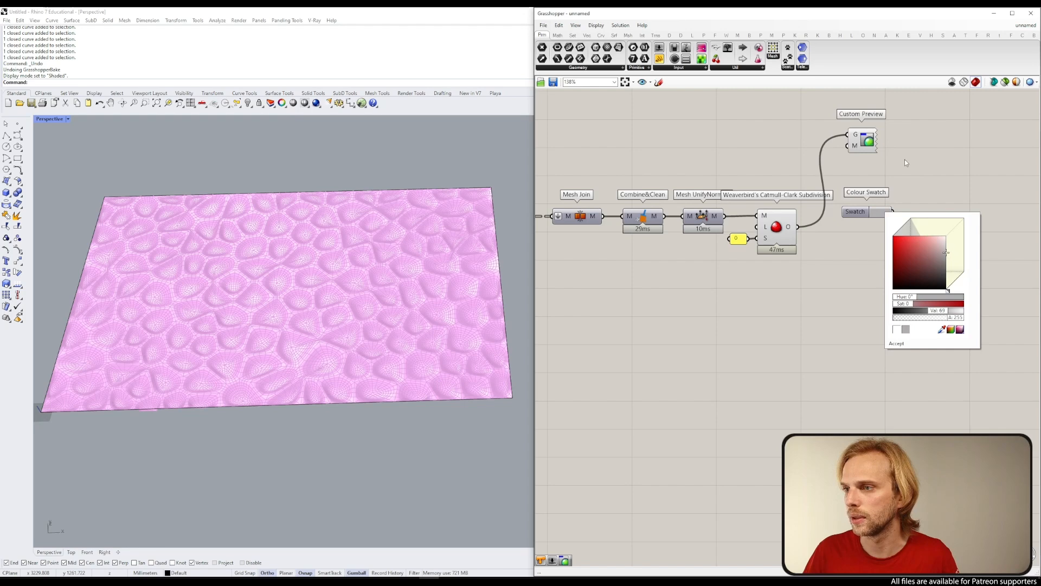
left_click(921, 190)
left_click_drag(892, 212, 849, 146)
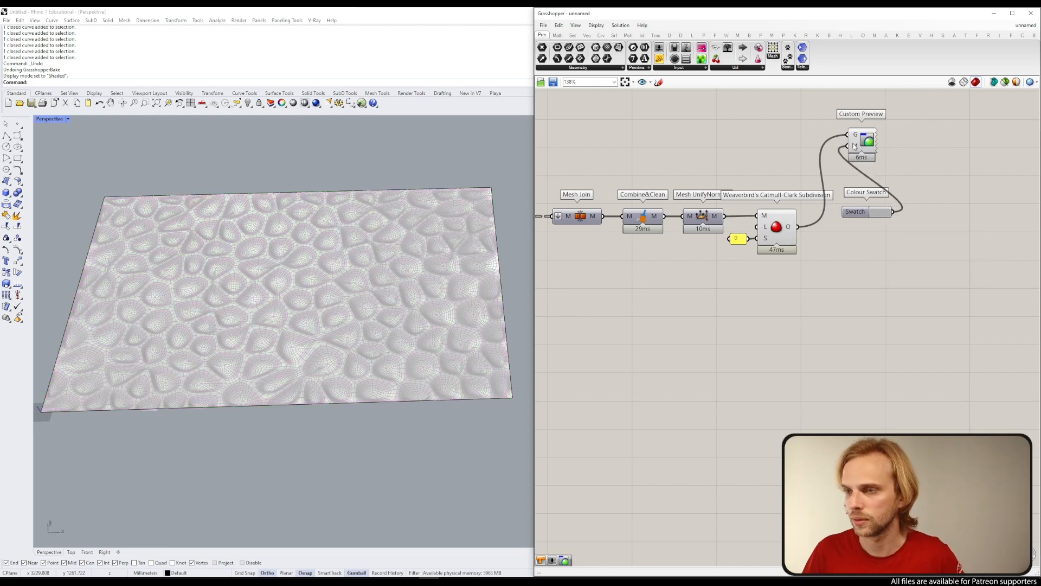
left_click_drag(850, 208, 785, 142)
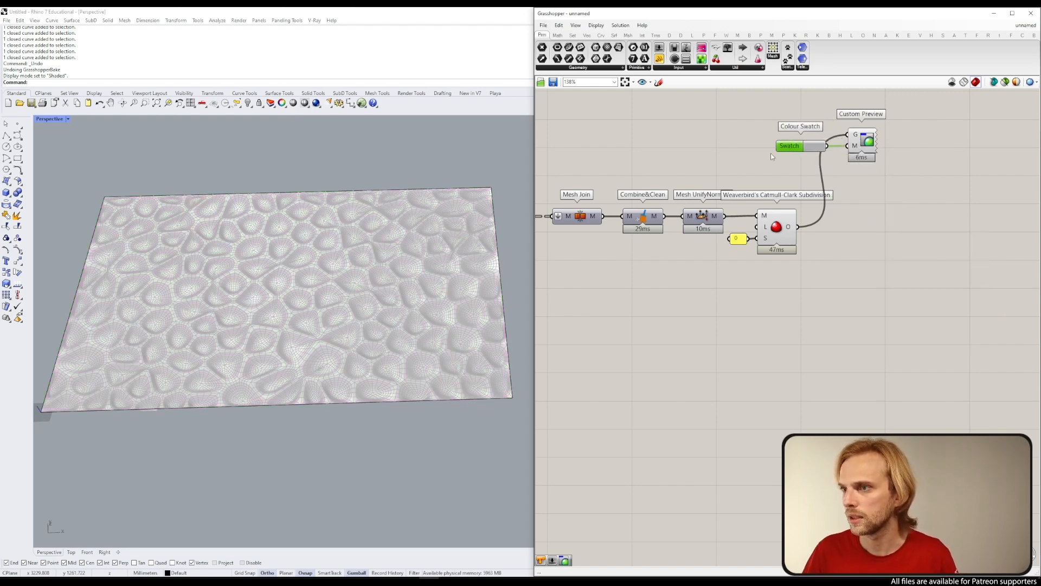
Step: Hide the final Catmull-Clark subdivision component's own preview and inspect the grey relief mesh
middle_click(775, 230)
left_click(801, 203)
right_click_drag(282, 296, 380, 271)
scroll(248, 295, "up", 4)
scroll(581, 294, "down", 3)
scroll(277, 266, "down", 8)
right_click_drag(261, 315, 239, 304)
scroll(228, 304, "up", 2)
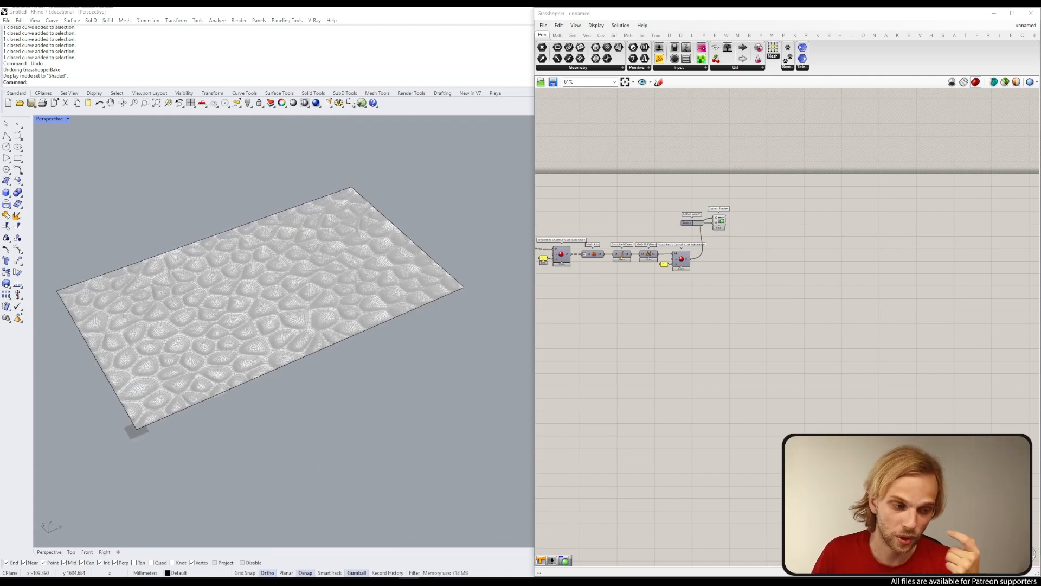
Step: Group the components from the first Catmull-Clark subdivision through Mesh Join, Combine&Clean and Mesh UnifyNormals to the final subdivision
scroll(813, 298, "down", 5)
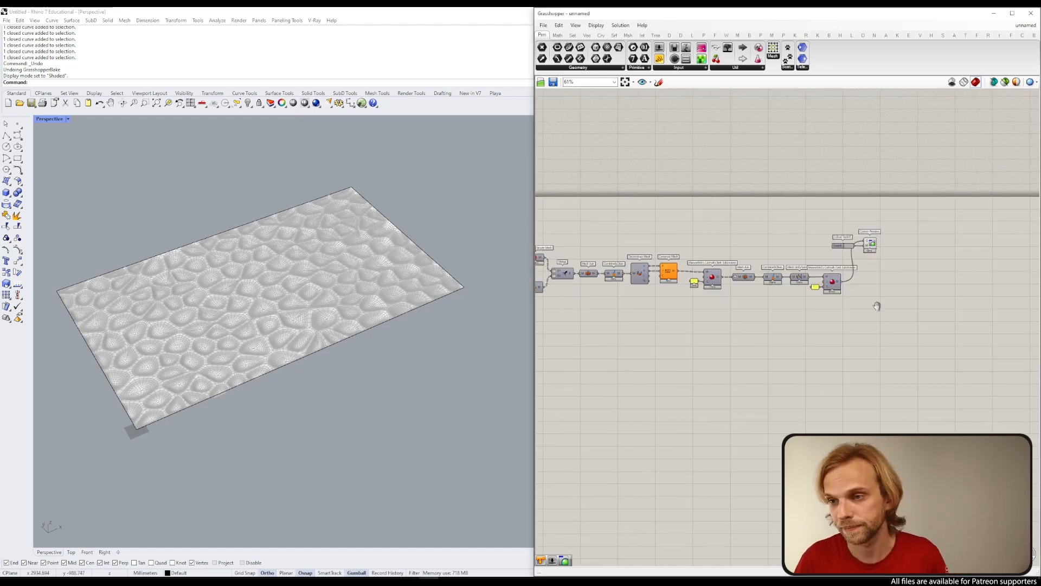
right_click_drag(783, 317, 788, 319)
scroll(960, 329, "up", 3)
right_click_drag(993, 330, 924, 275)
right_click_drag(804, 273, 922, 298)
scroll(982, 326, "down", 1)
left_click_drag(981, 321, 924, 286)
scroll(924, 287, "up", 4)
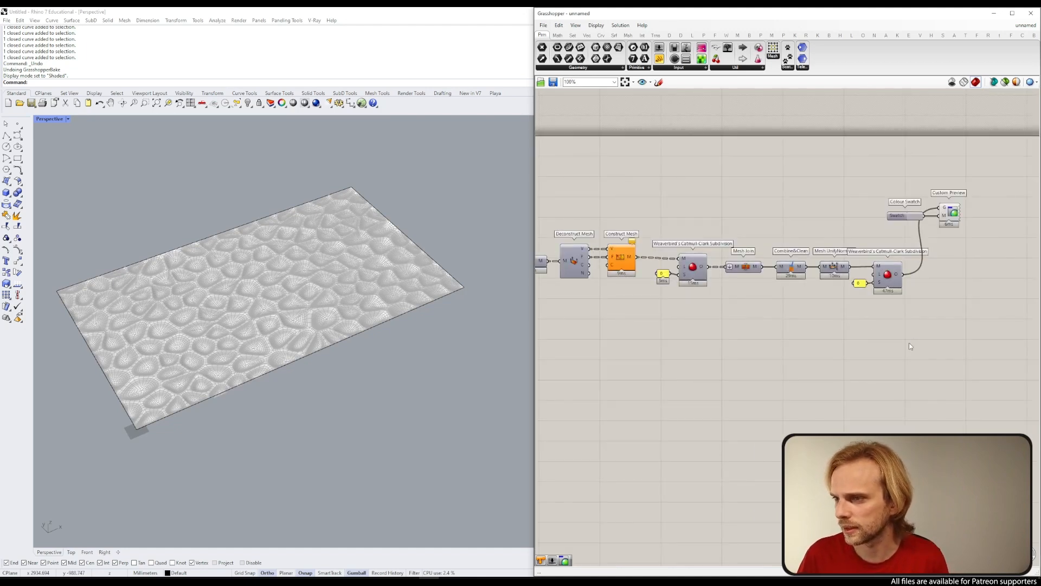
left_click_drag(874, 332, 657, 251)
middle_click(656, 250)
left_click(655, 226)
left_click(663, 226)
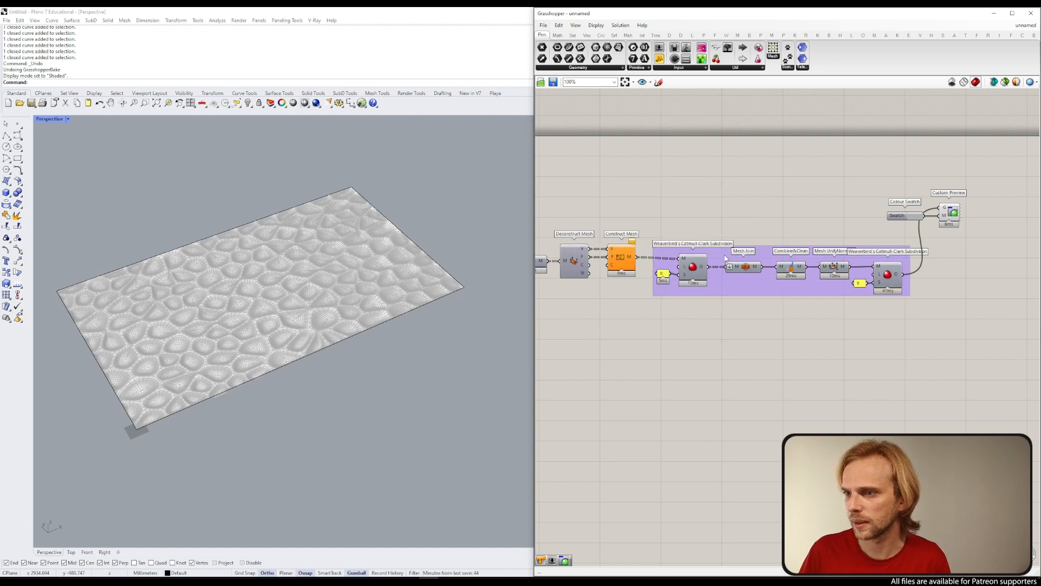
Step: Name the new group around the subdivision components Smooth
right_click(725, 256)
left_click(750, 263)
type("Smooth")
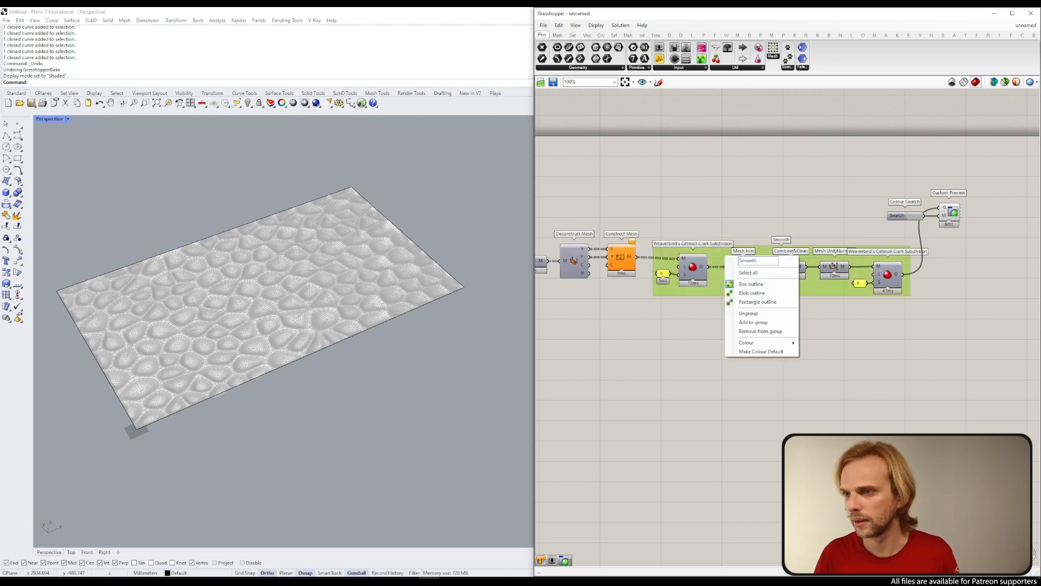
key("Return")
mouse_move(766, 282)
left_mouse_down()
mouse_move(849, 282)
mouse_move(762, 280)
left_mouse_up()
Step: Group the Mesh Join, Combine&Clean, Deconstruct Mesh and Construct Mesh components and name the group Cleanup
right_click_drag(744, 302, 994, 299)
left_click(995, 300)
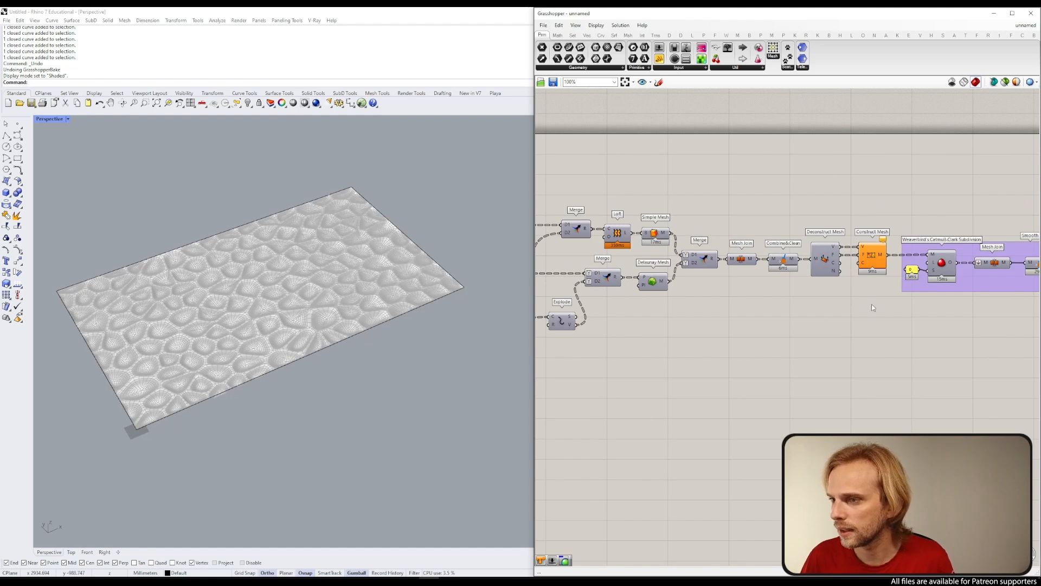
left_click_drag(885, 309, 730, 221)
middle_click(757, 304)
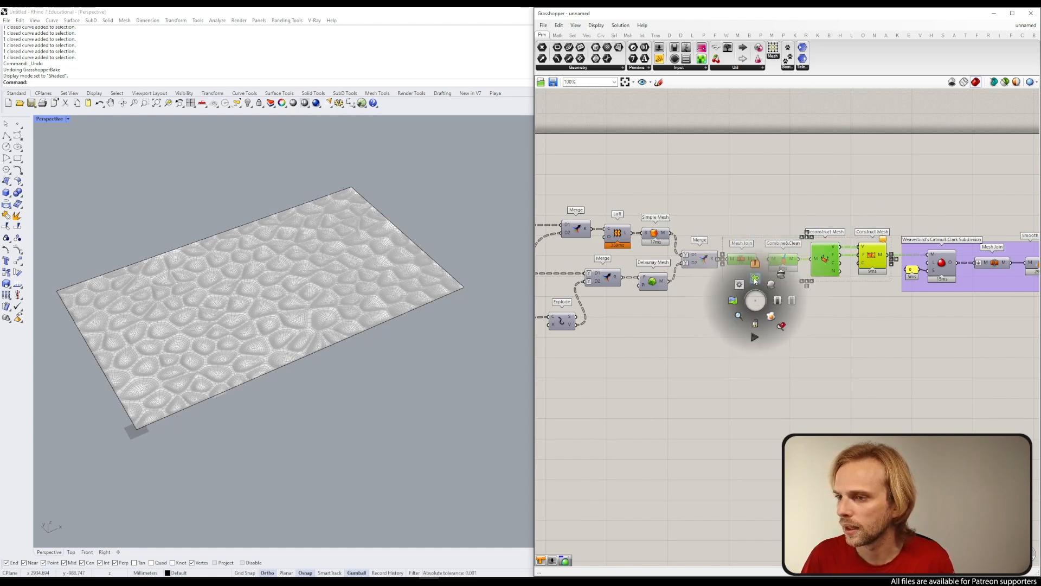
left_click(755, 280)
right_click(763, 238)
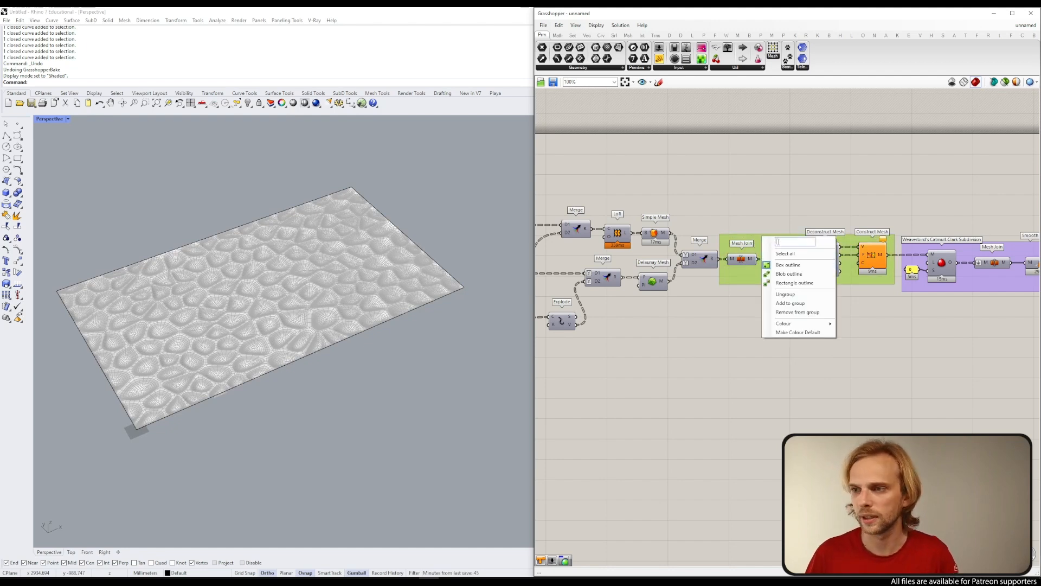
type("Cleanup")
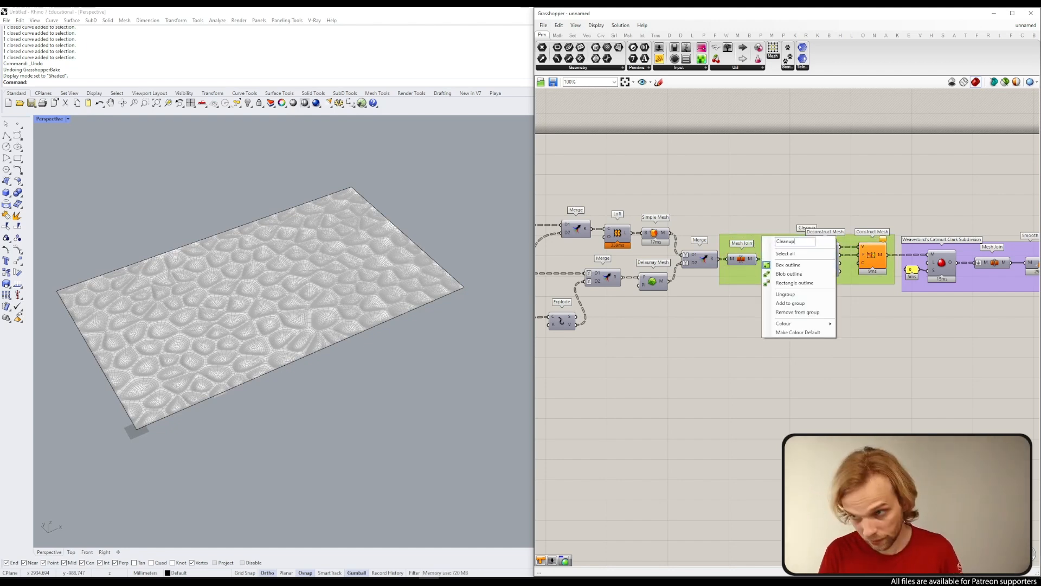
key("Return")
left_click(762, 216)
Step: Nudge the Explode component and move the Cleanup and Smooth groups farther downstream from the last Merge component
right_click_drag(762, 215, 975, 200)
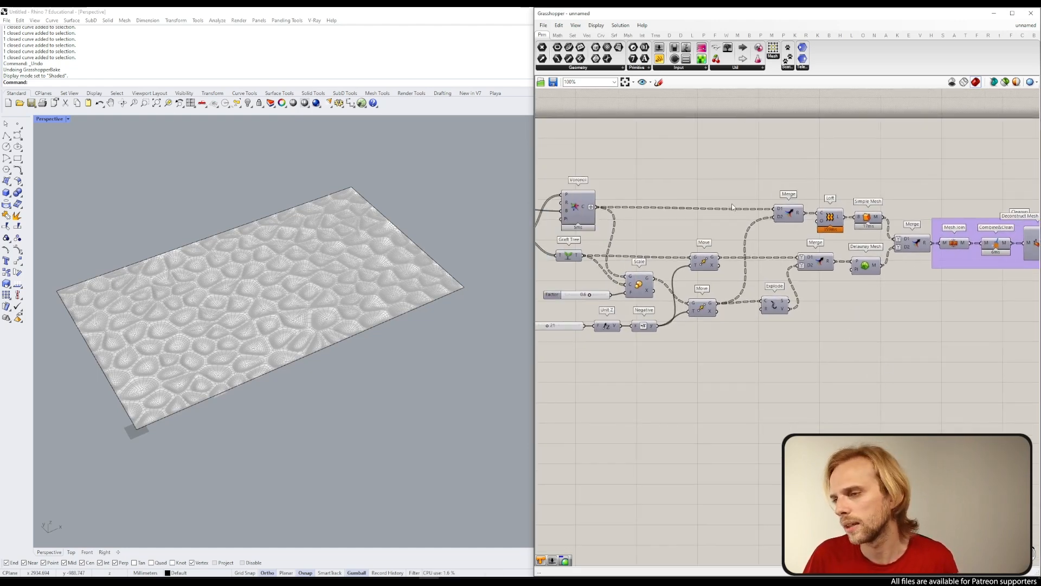
left_click(768, 307)
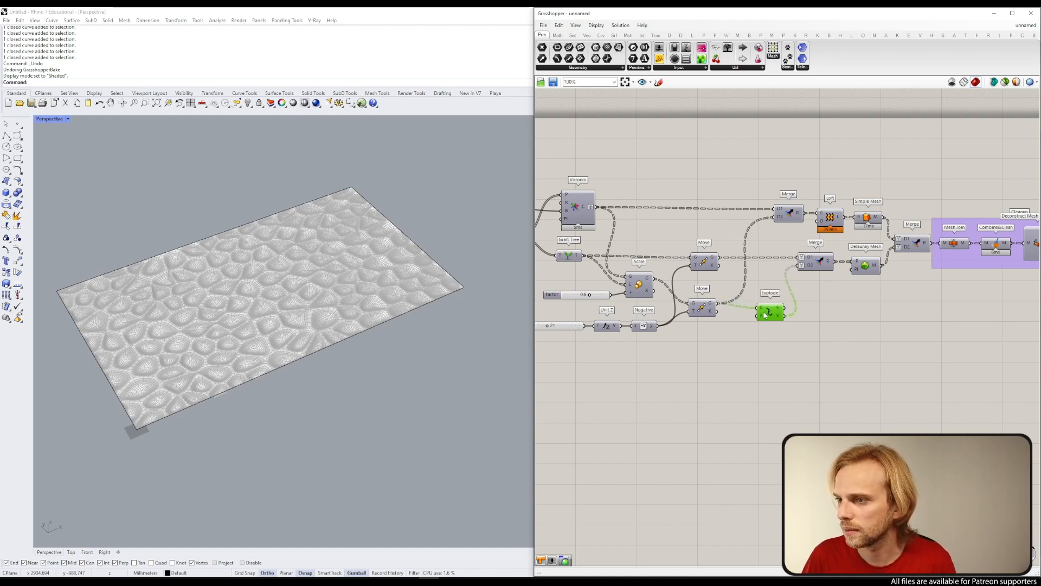
scroll(833, 259, "down", 3)
right_click_drag(833, 259, 612, 238)
left_click_drag(944, 295, 646, 154)
left_click_drag(673, 231, 776, 231)
right_click_drag(714, 230, 822, 221)
left_click(808, 239)
scroll(732, 209, "up", 3)
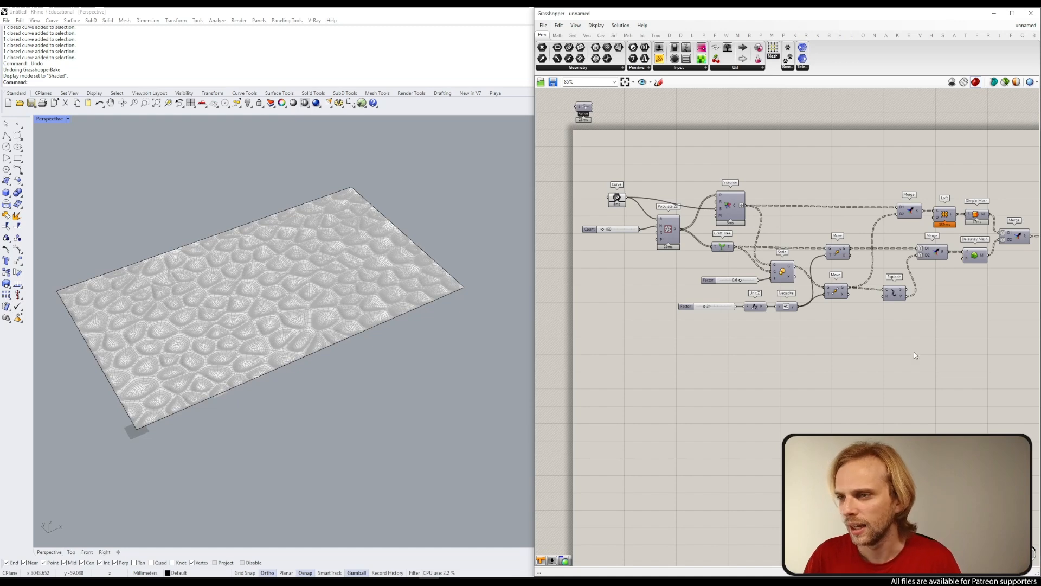
right_click_drag(912, 369, 805, 366)
Step: Switch the Rhino viewport from Perspective to Top view and frame the whole rectangular mesh
right_click_drag(270, 304, 240, 277)
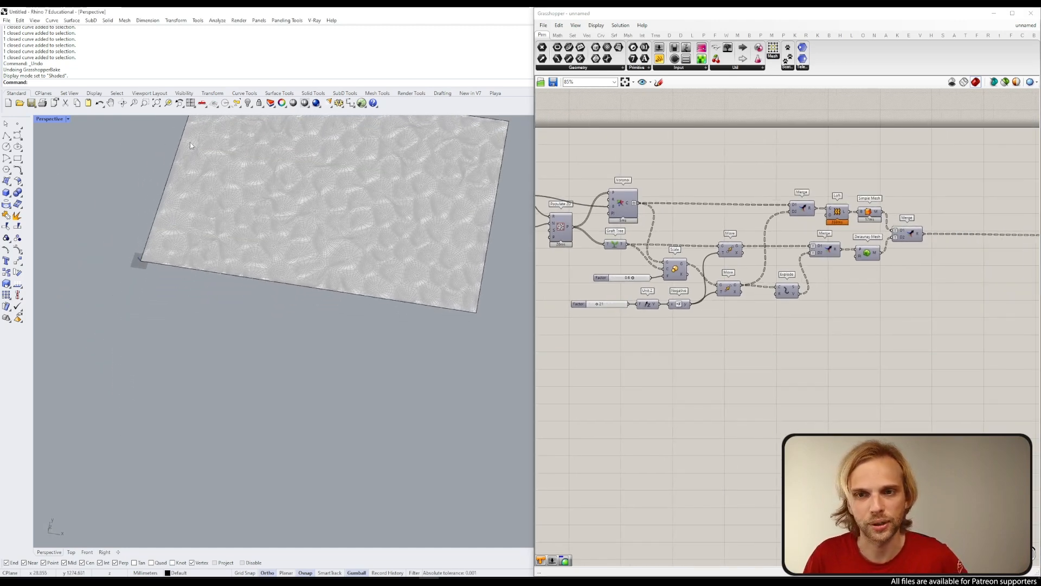
right_click_drag(180, 141, 128, 210, "shift")
double_click(49, 120)
double_click(43, 119)
scroll(222, 247, "down", 5)
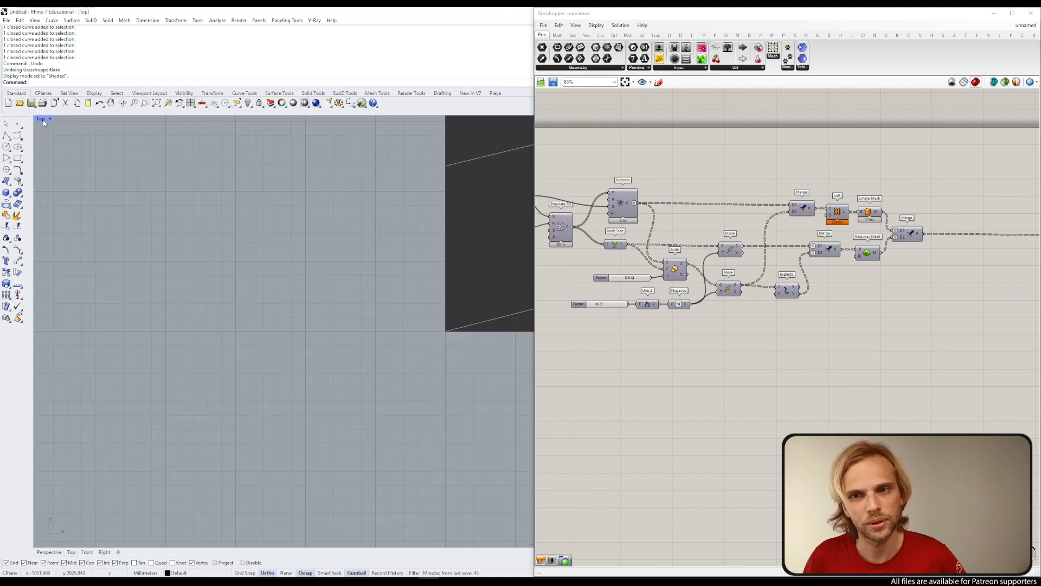
scroll(224, 246, "down", 18)
right_click_drag(355, 152, 116, 364)
scroll(115, 365, "down", 6)
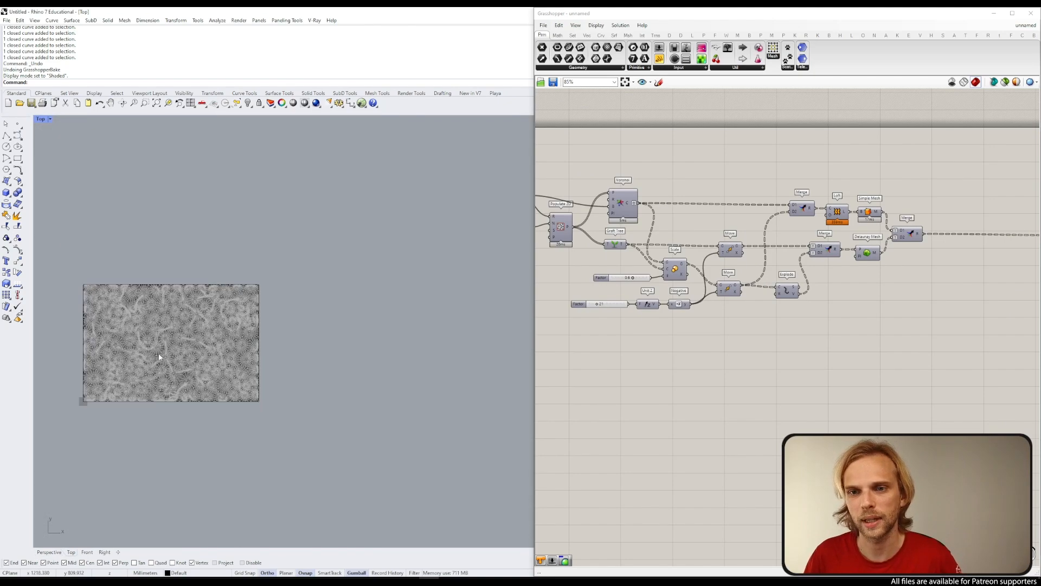
right_click_drag(87, 321, 232, 235)
scroll(163, 208, "up", 3)
right_click_drag(341, 244, 198, 200)
left_click(18, 135)
left_click(235, 366)
left_click(235, 271)
left_click(167, 271)
key("Escape")
Step: Draw an open wavy control-point curve with six points across the mesh, extending beyond both of its short sides
right_click(109, 321)
left_click(100, 327)
left_click(224, 327)
left_click(225, 203)
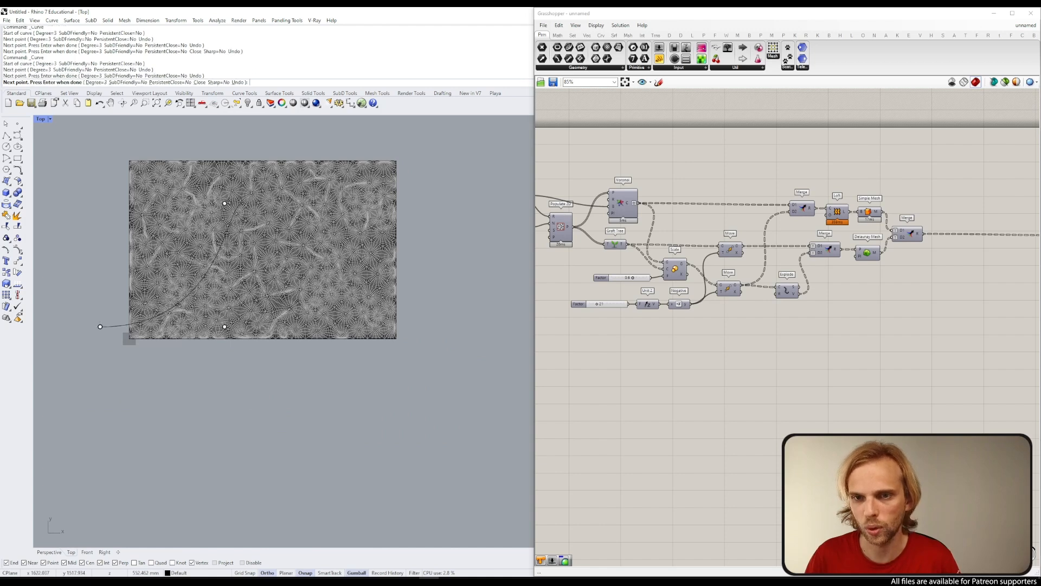
left_click(322, 203)
left_click(323, 314)
left_click(511, 314)
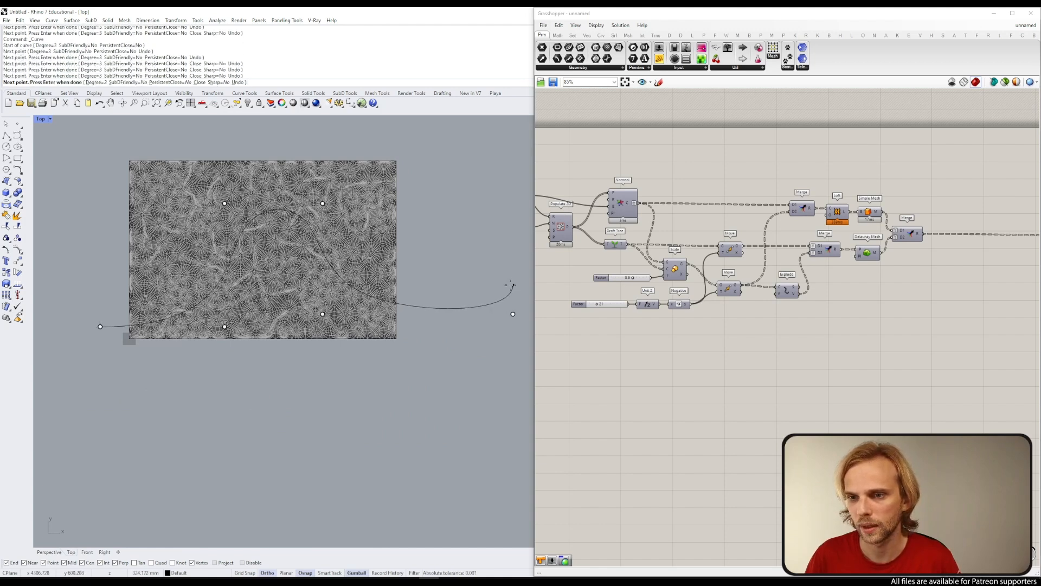
key("Return")
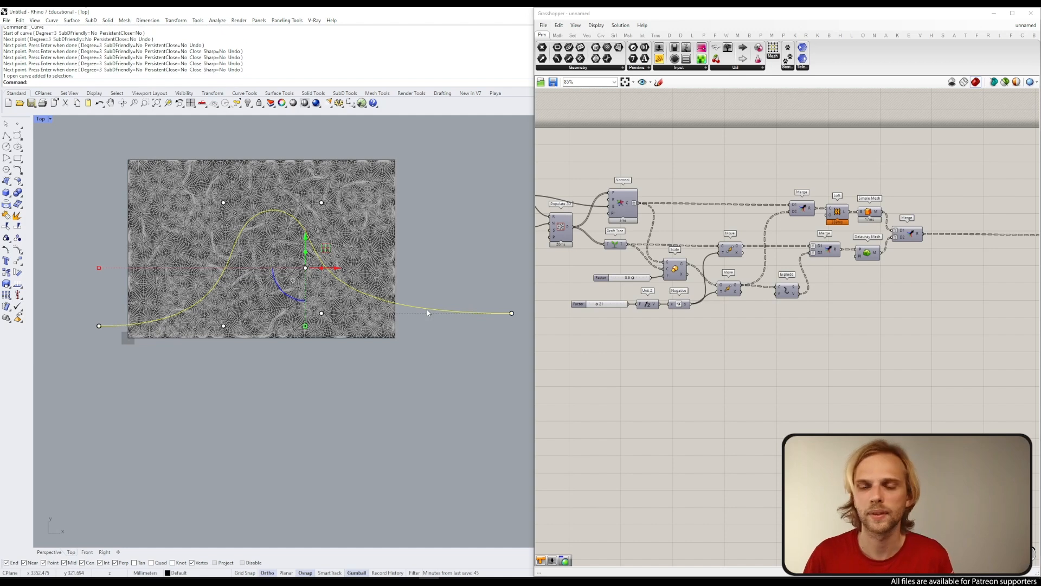
Step: Add a Curve parameter below the existing definition and reference the newly drawn wavy curve in it
right_click_drag(512, 327, 651, 295)
double_click(651, 295)
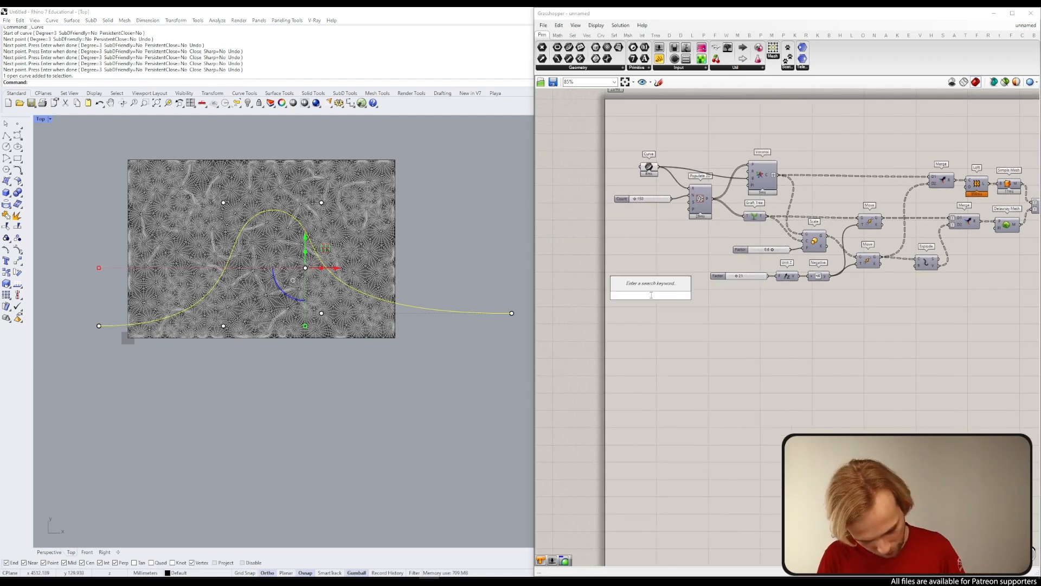
type("curve")
key("Return")
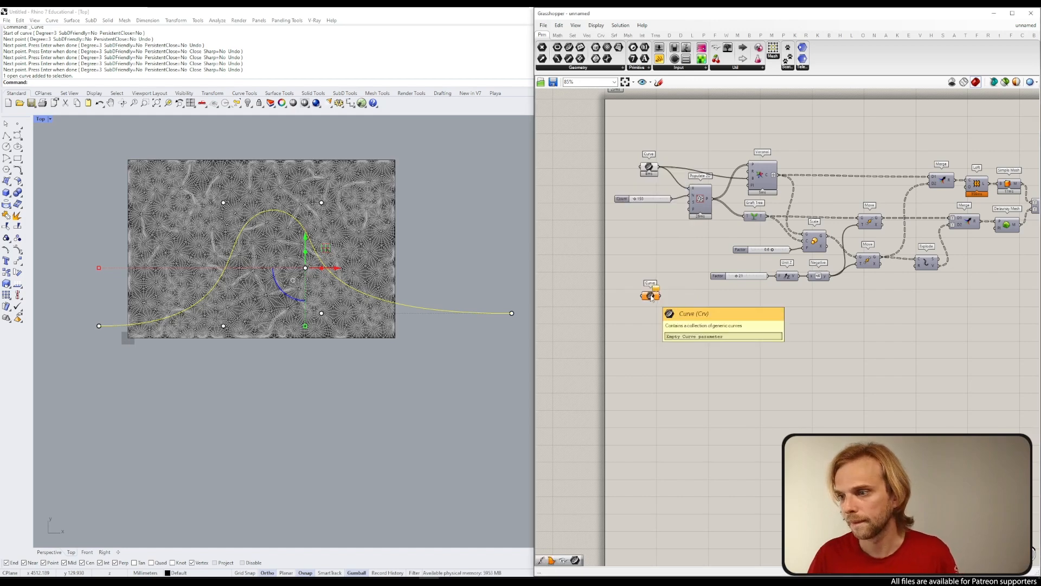
right_click(651, 296)
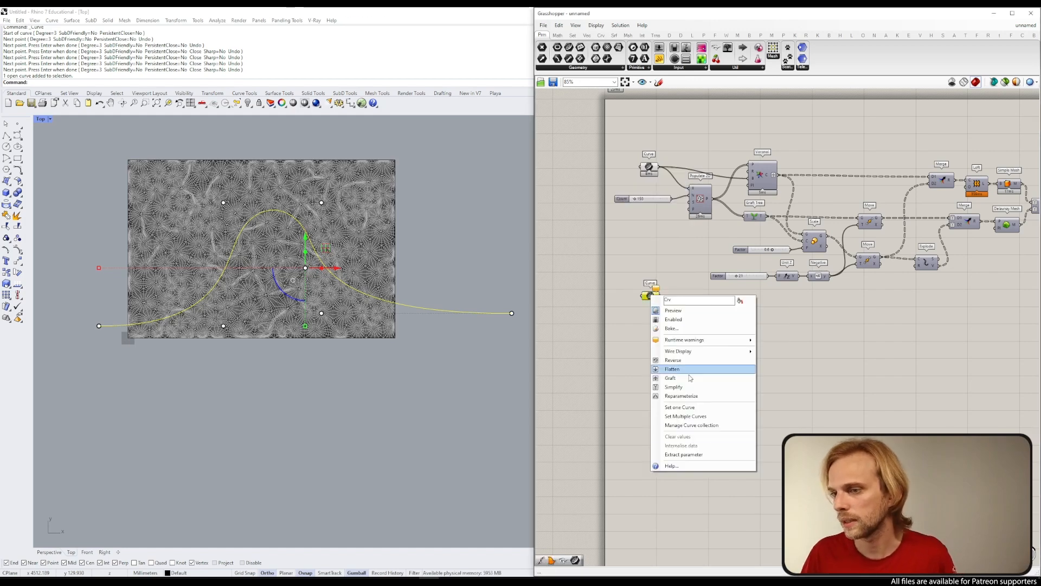
left_click(710, 407)
left_click_drag(440, 341, 441, 342)
left_click_drag(652, 298, 661, 321)
left_click(695, 328)
Step: Move the boundary Curve, Count slider and Populate 2D aside and shift the downstream components away to open a gap after Populate 2D
scroll(750, 294, "down", 5)
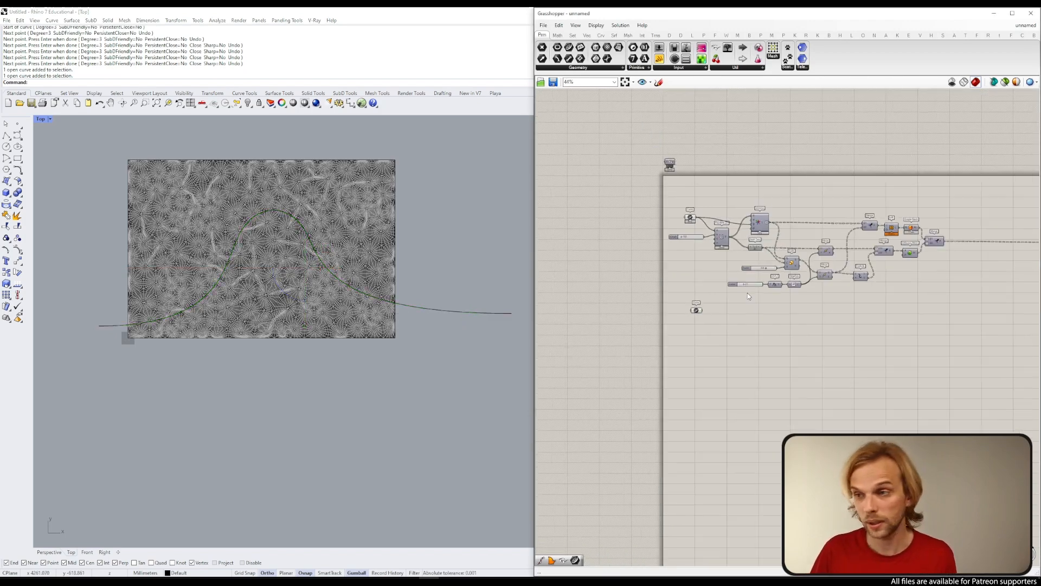
scroll(694, 266, "up", 5)
left_click_drag(709, 319, 608, 227)
left_click_drag(707, 284, 675, 293)
scroll(705, 315, "down", 5)
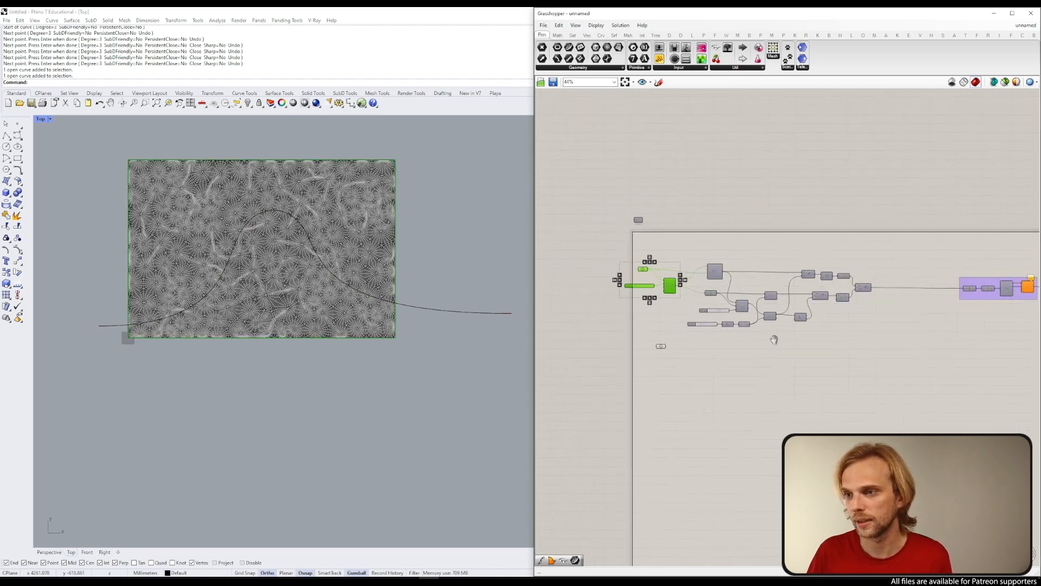
right_click_drag(664, 321, 765, 315)
scroll(765, 315, "up", 3)
left_click_drag(876, 330, 651, 213)
scroll(696, 242, "up", 2)
left_click_drag(689, 243, 792, 244)
right_click_drag(723, 248, 852, 243)
left_click(732, 281)
Step: Turn on the preview of the Populate 2D component and inspect its points relative to the wavy curve
scroll(732, 281, "up", 4)
left_click(751, 245)
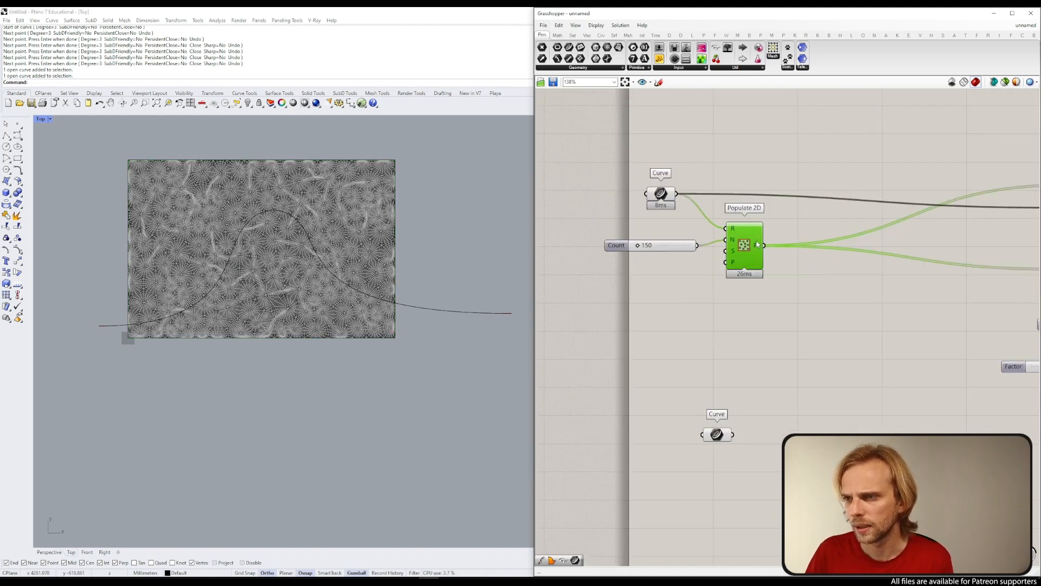
mouse_move(757, 244)
left_click(304, 226)
left_click(459, 220)
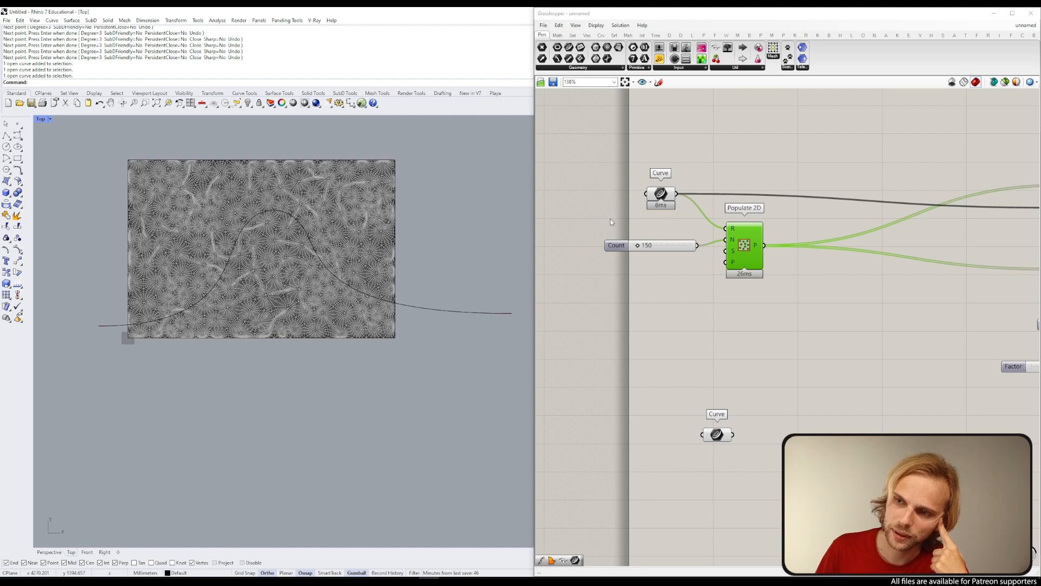
middle_click(750, 244)
left_click(765, 226)
left_click(771, 216)
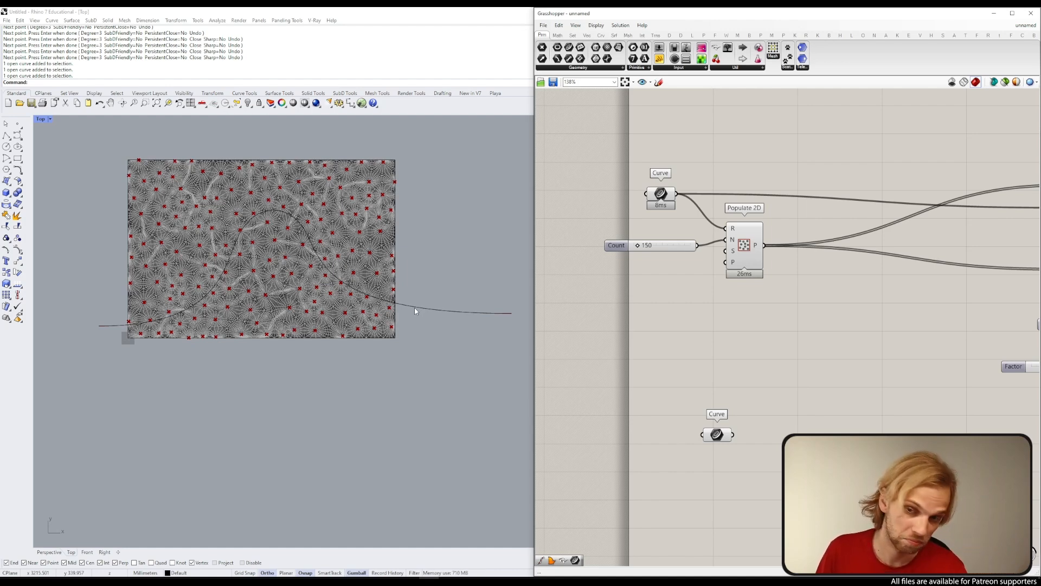
right_click_drag(772, 341, 735, 296)
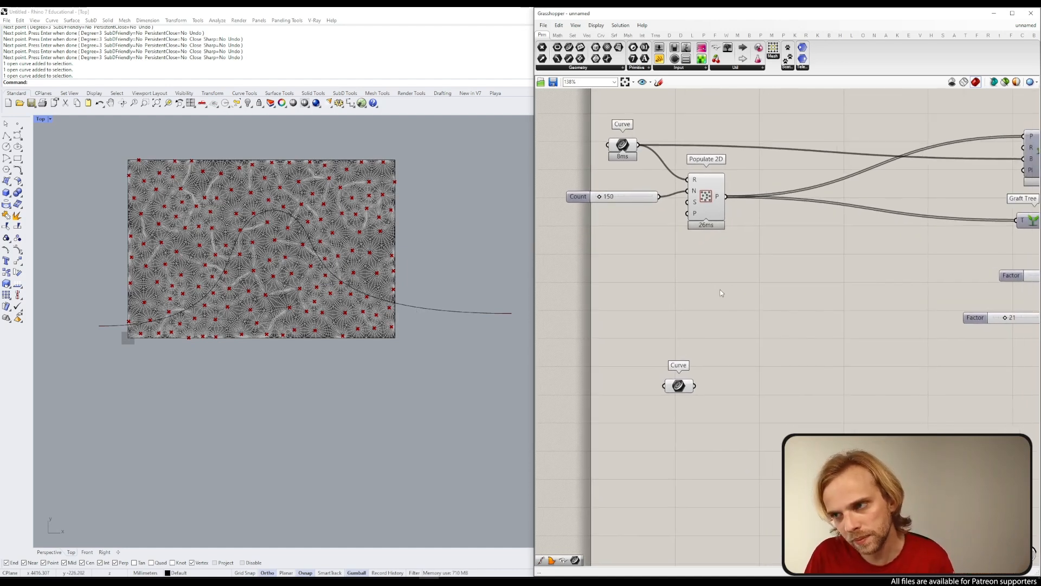
left_click(708, 197)
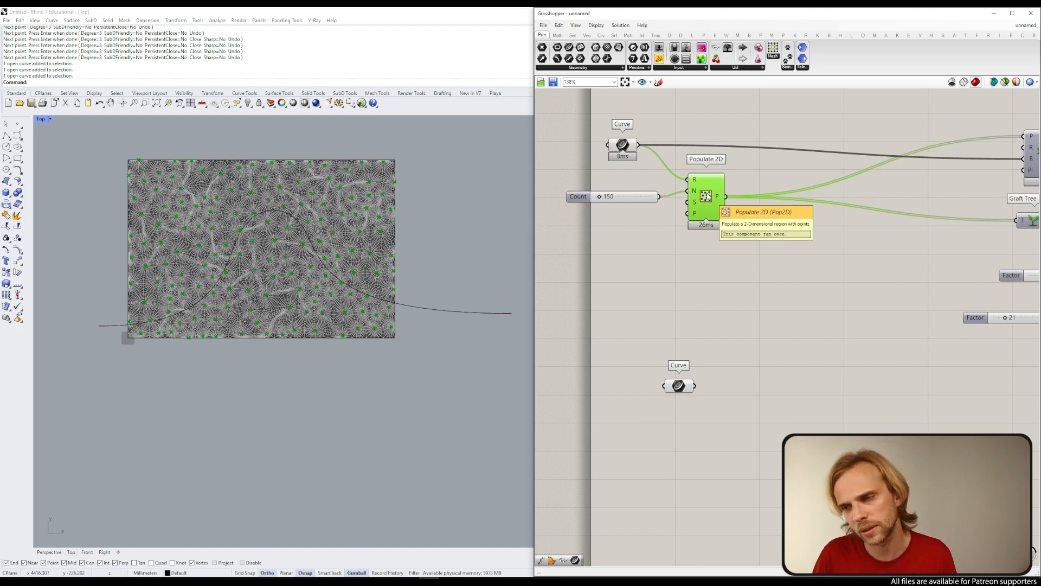
Step: Add a Pull Point component fed by the Populate 2D points and the wavy Curve, and arrange both below Populate 2D
double_click(753, 249)
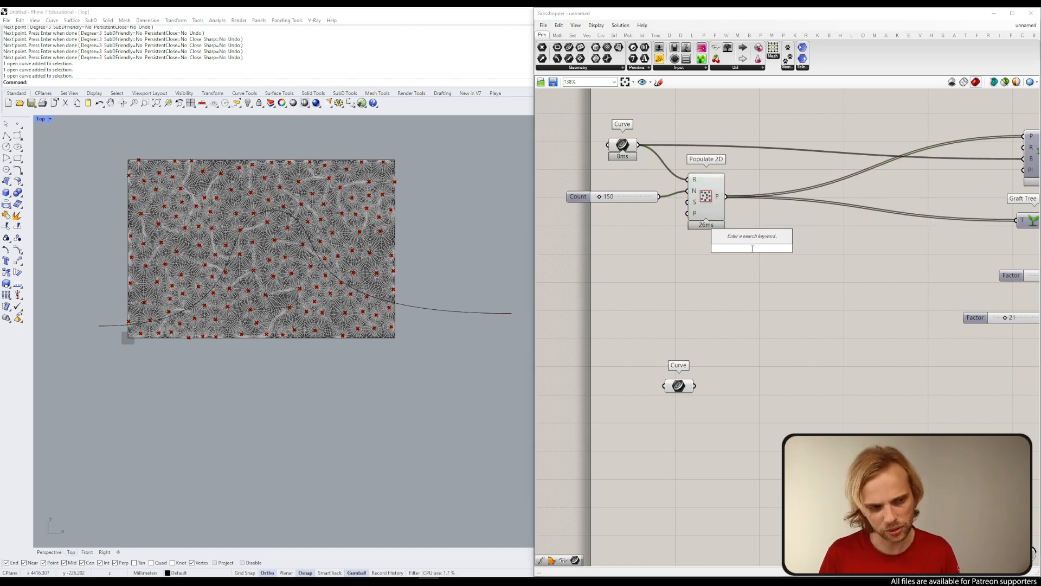
type("pull poi")
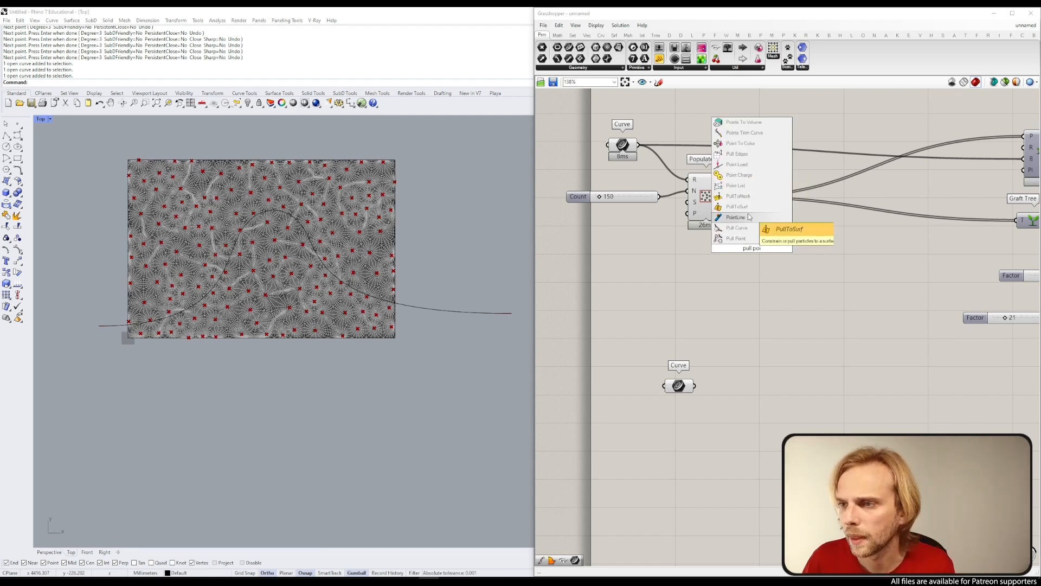
key("Return")
left_click_drag(694, 391, 711, 280)
scroll(716, 224, "up", 1)
left_click_drag(727, 209, 748, 299)
left_click(812, 315)
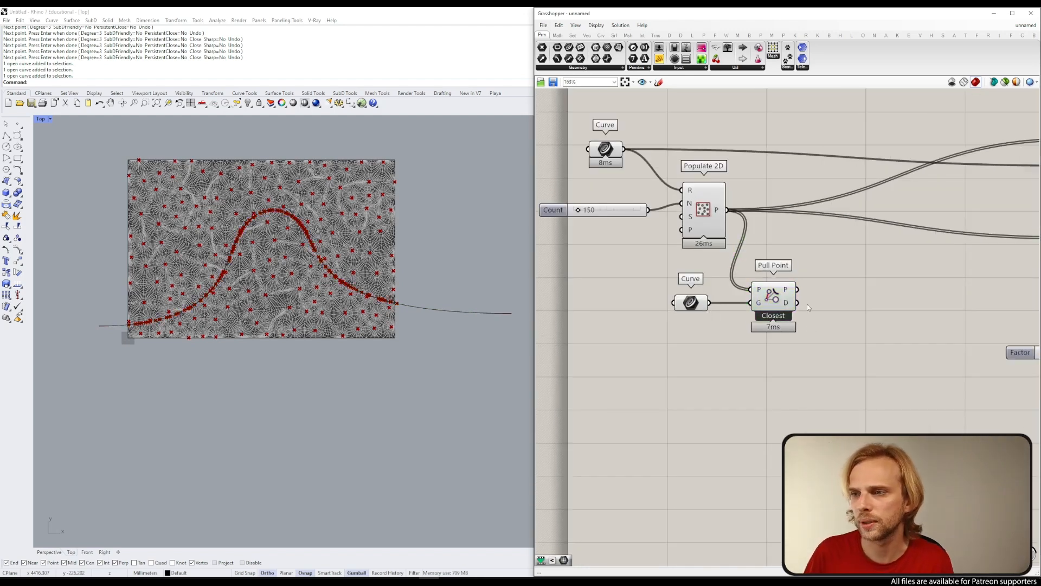
mouse_move(787, 311)
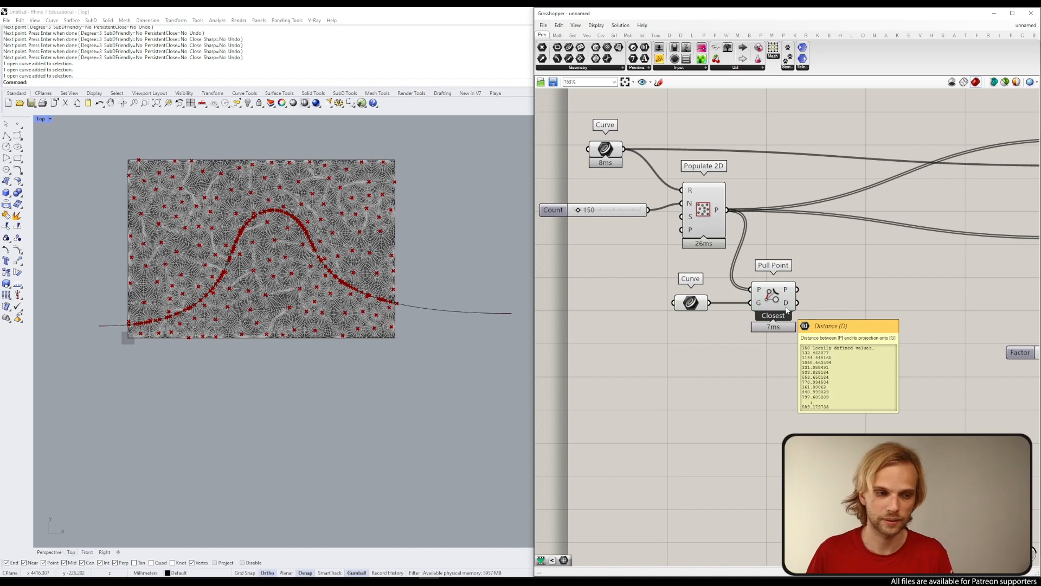
left_click_drag(799, 348, 668, 302)
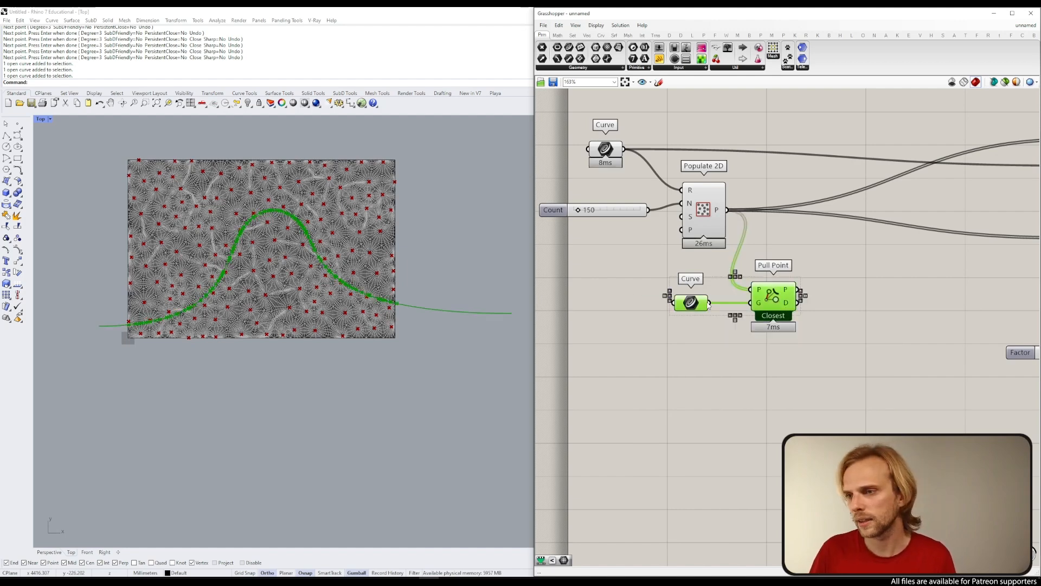
right_click_drag(760, 336, 679, 337)
left_click_drag(693, 296, 680, 325)
Step: Add a Sort List component with the Pull Point distances as keys and the Populate 2D points as the values to sort
left_click(744, 286)
double_click(744, 287)
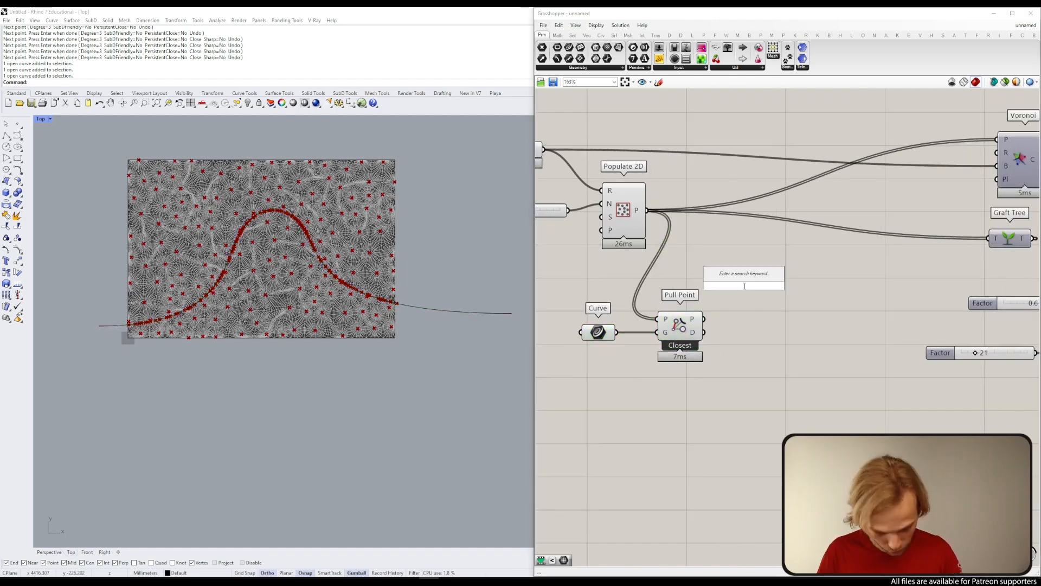
type("sort")
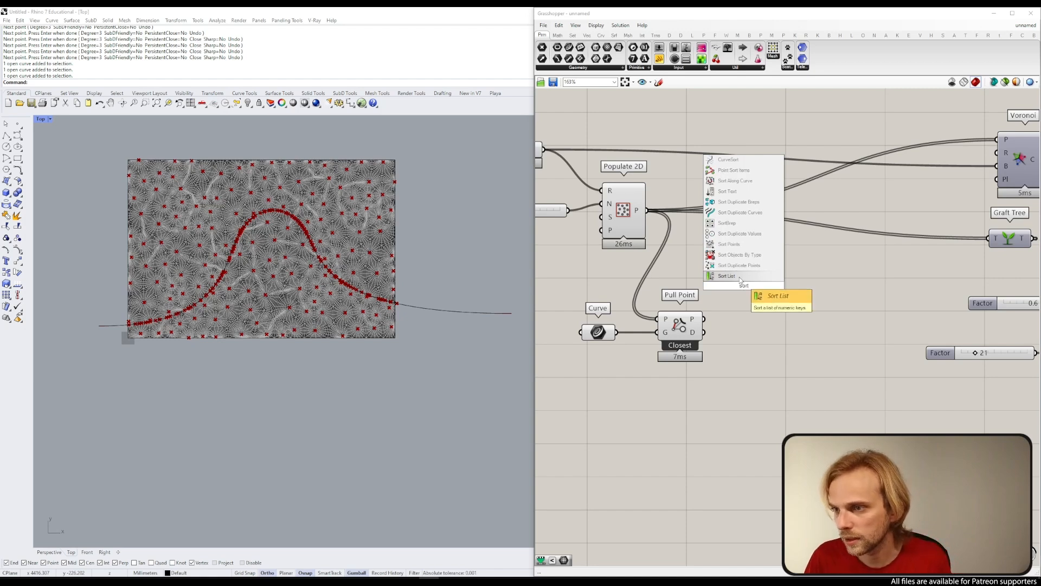
left_click(727, 276)
left_click_drag(704, 332, 765, 287)
left_click(743, 273)
left_click_drag(647, 210, 742, 293)
left_click(790, 334)
mouse_move(781, 297)
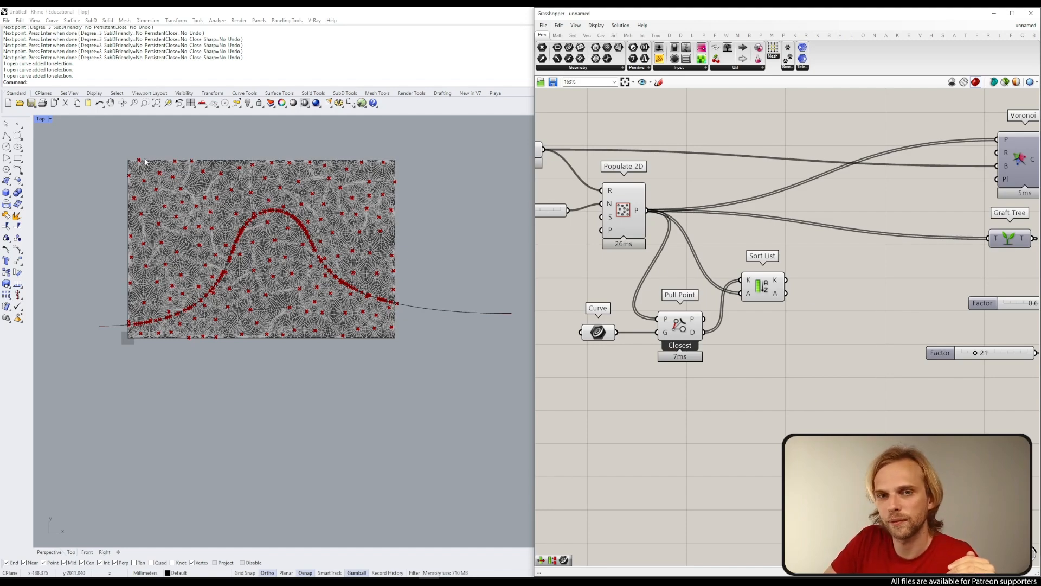
scroll(137, 163, "up", 6)
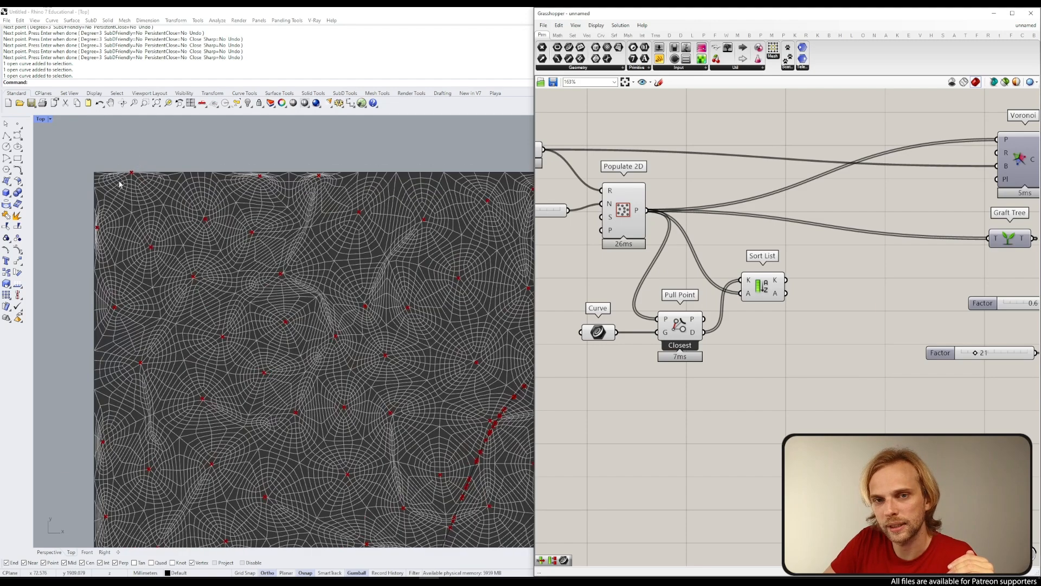
scroll(128, 164, "down", 4)
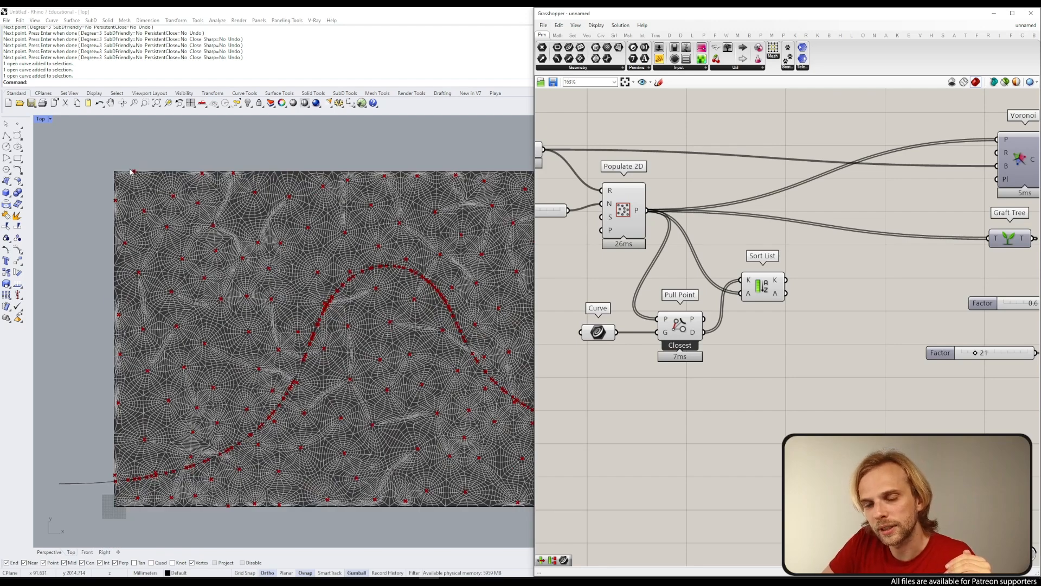
scroll(131, 172, "down", 3)
scroll(134, 173, "up", 2)
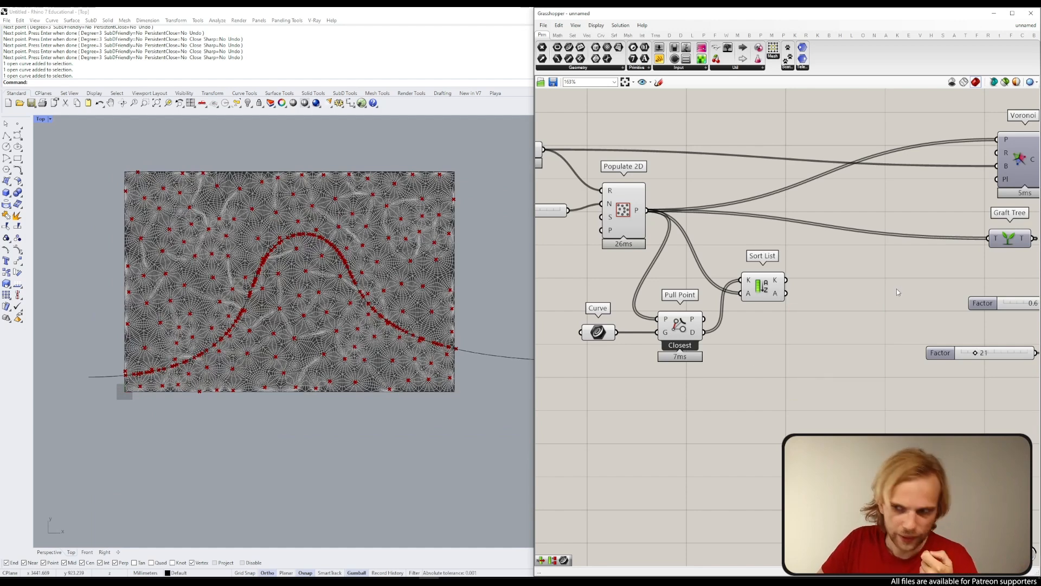
Step: Open a wider gap between Sort List and the downstream Voronoi components, and enlarge the Grasshopper window
scroll(847, 278, "down", 5)
scroll(711, 317, "up", 4)
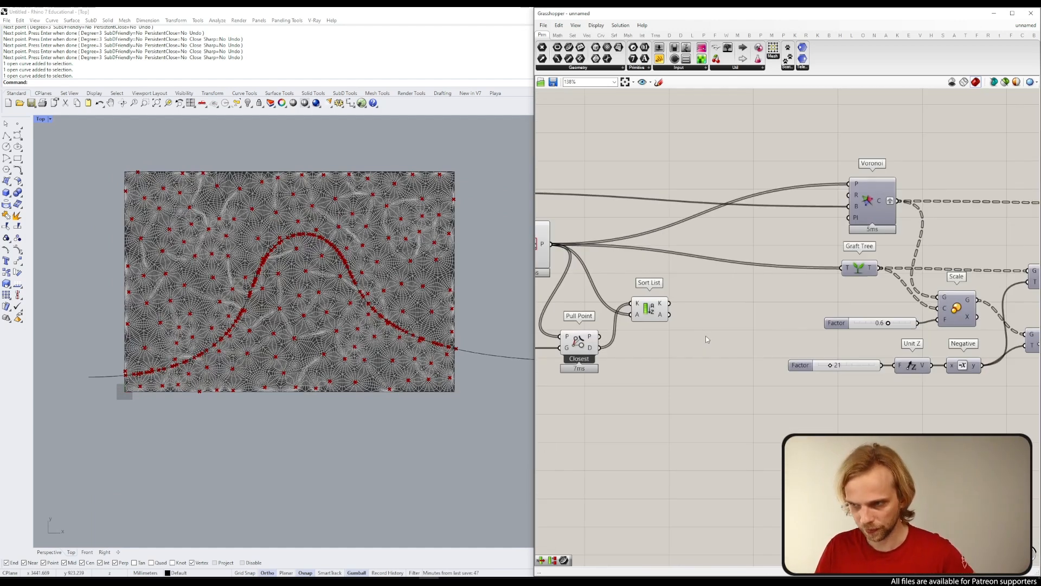
right_click_drag(734, 321, 759, 344)
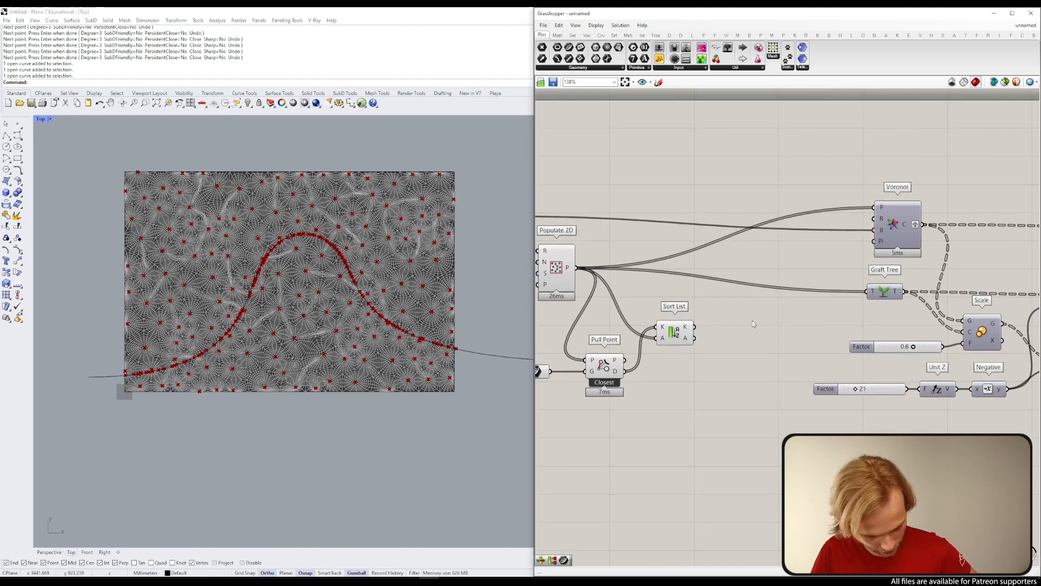
left_click_drag(739, 321, 849, 379, "alt")
right_click_drag(729, 343, 695, 233)
left_click_drag(543, 166, 434, 166)
right_click_drag(516, 238, 598, 260)
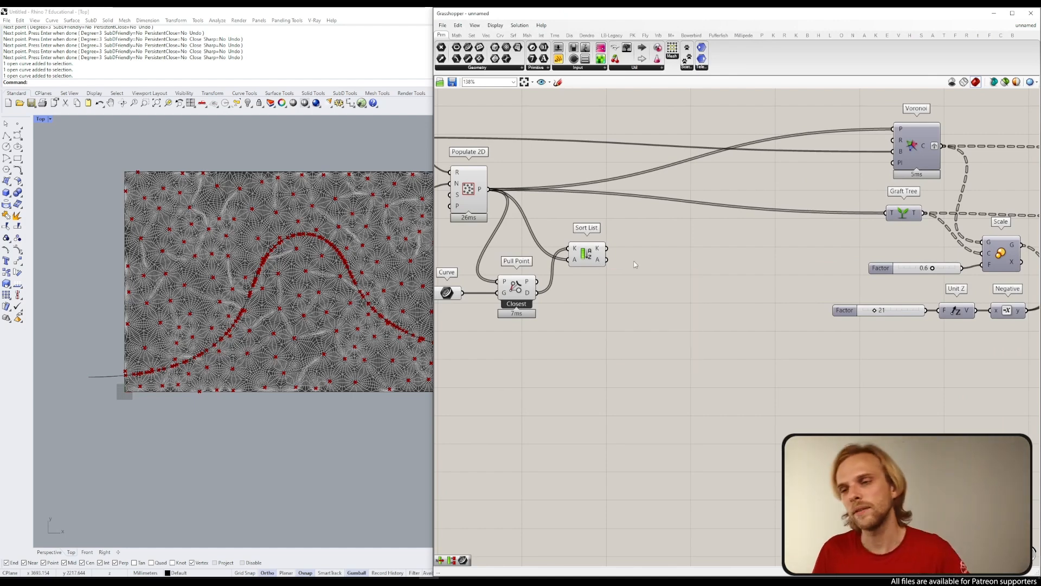
Step: Add a Partition List component after Sort List and feed the sorted points into its list input
double_click(652, 257)
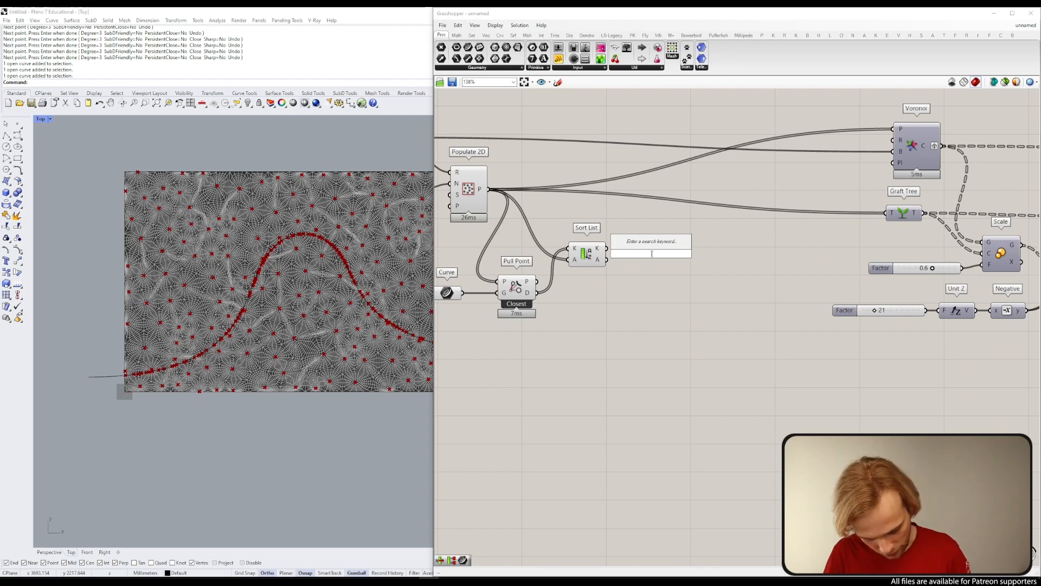
type("partition")
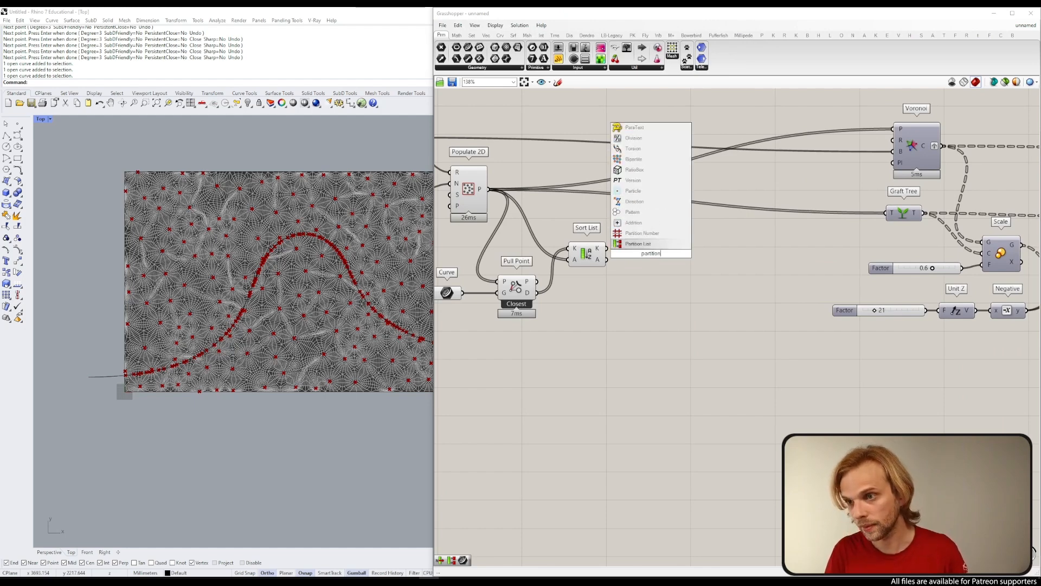
key("Return")
left_click_drag(606, 259, 701, 266)
left_click(686, 232)
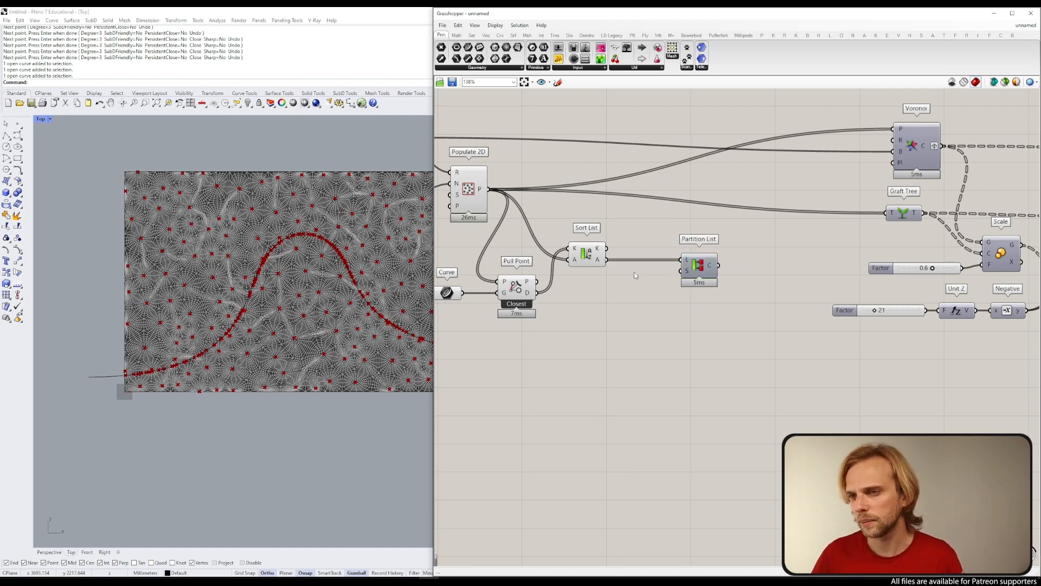
double_click(620, 307)
type("list")
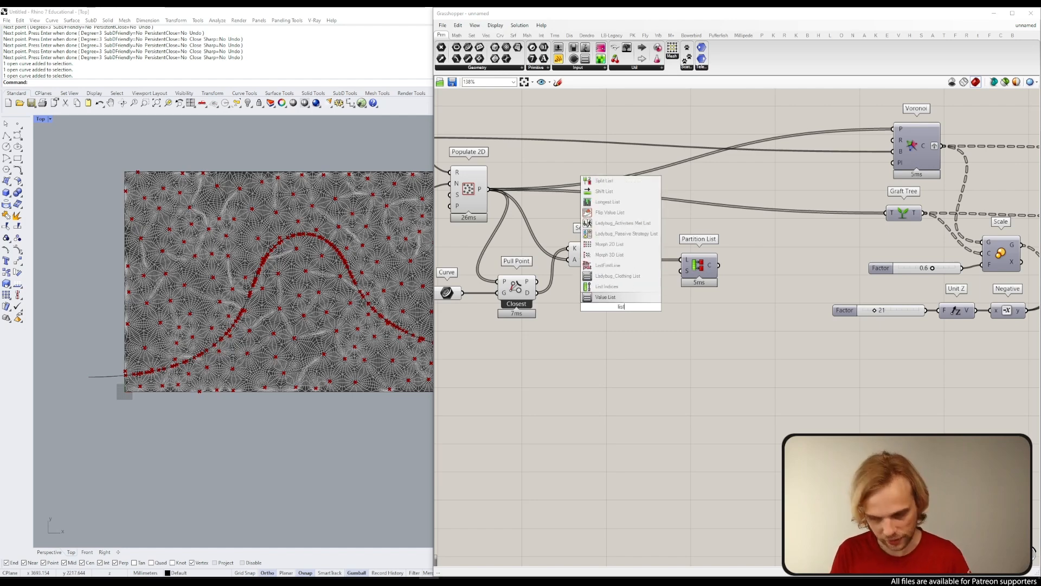
type(" len")
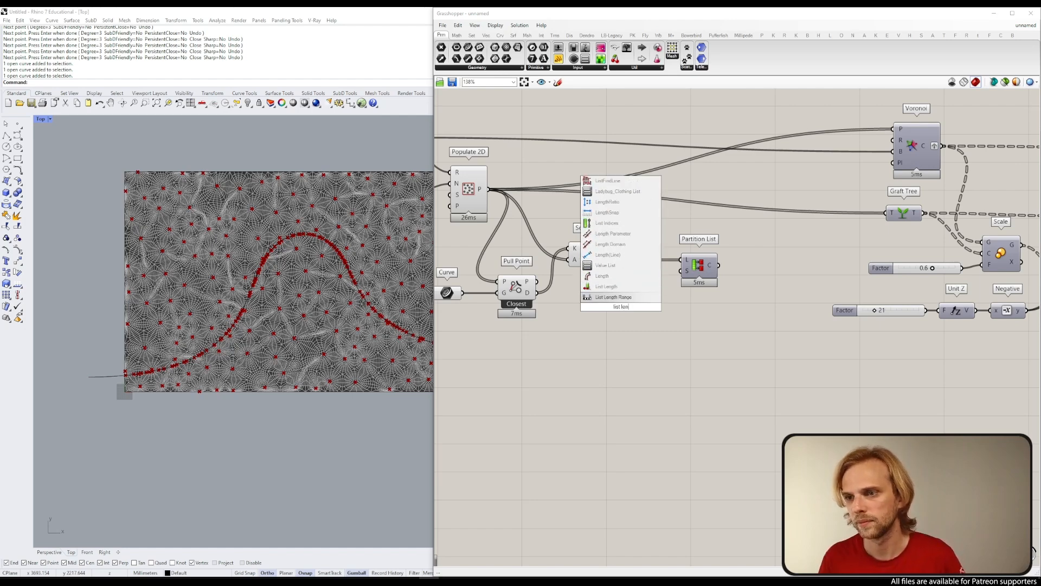
left_click(625, 288)
left_click_drag(606, 260, 643, 284)
Step: Move the Count slider so that it lines up with the count input of Populate 2D
scroll(726, 277, "down", 4)
scroll(534, 229, "up", 4)
left_click_drag(563, 232, 560, 264)
right_click_drag(622, 272, 564, 228)
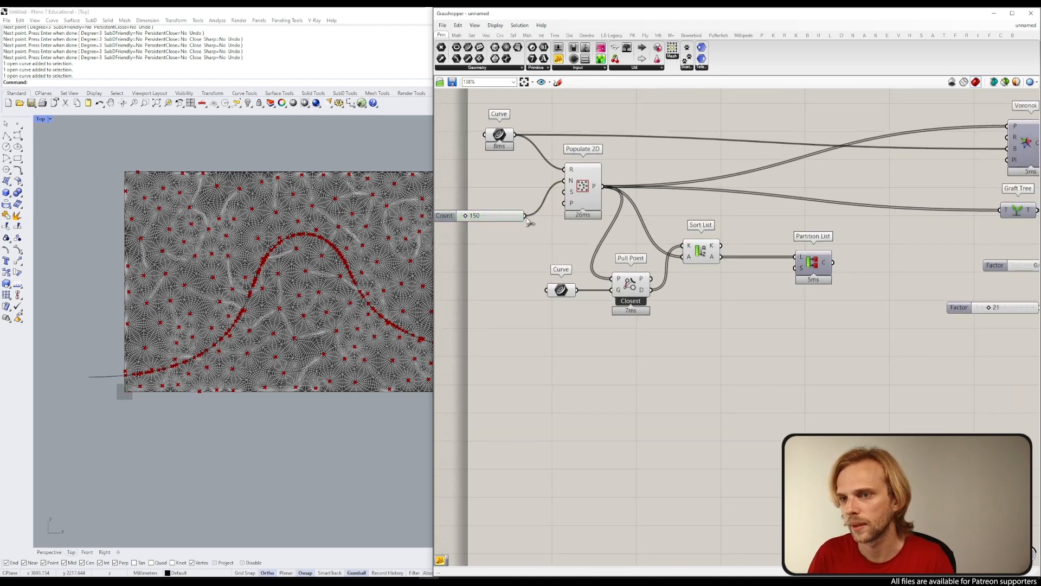
left_click_drag(506, 220, 513, 186)
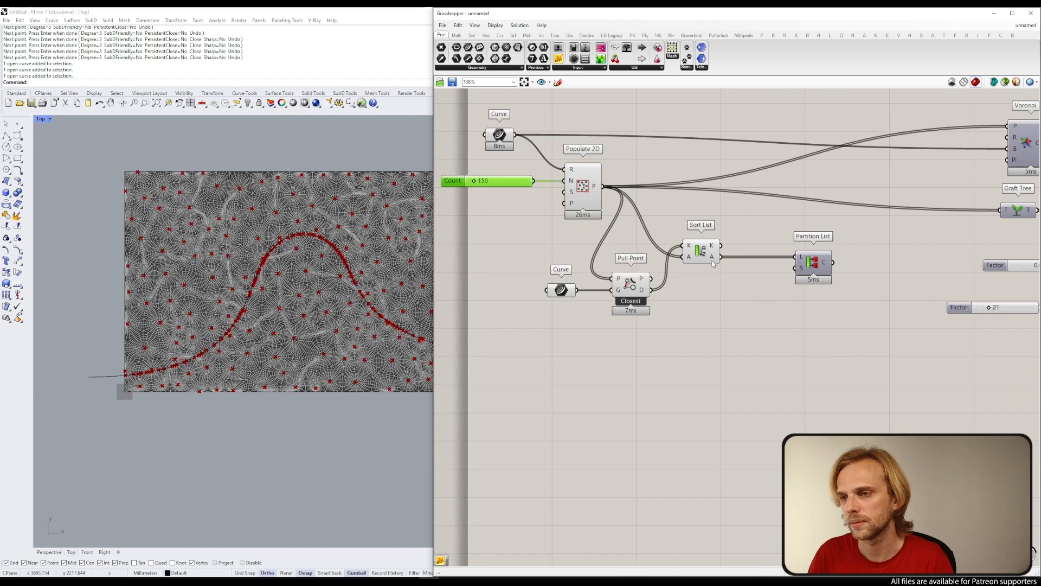
Step: Add a List Length component fed by the sorted points and space Sort List and Partition List around it
double_click(722, 287)
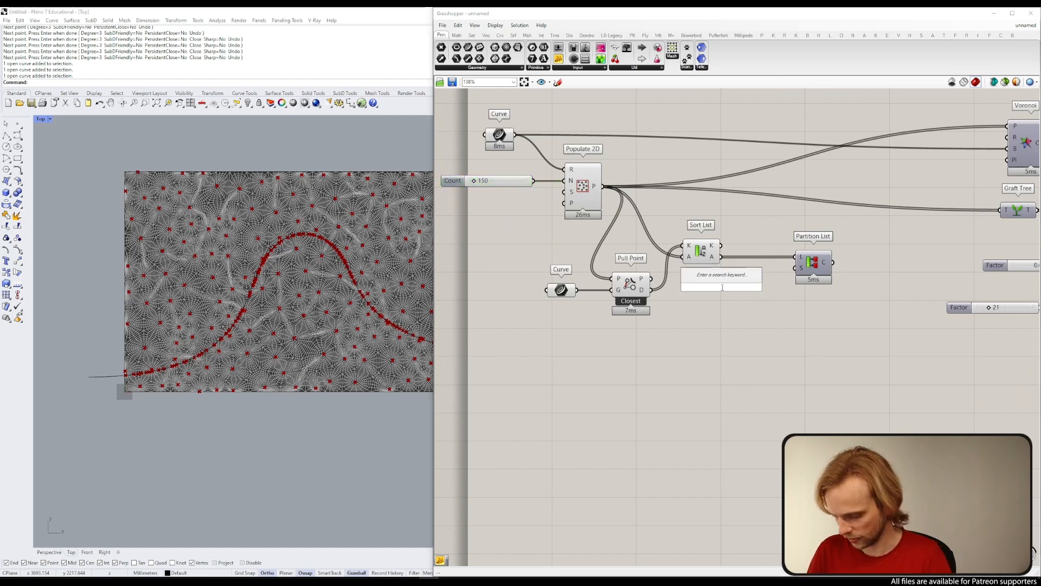
type("list leng")
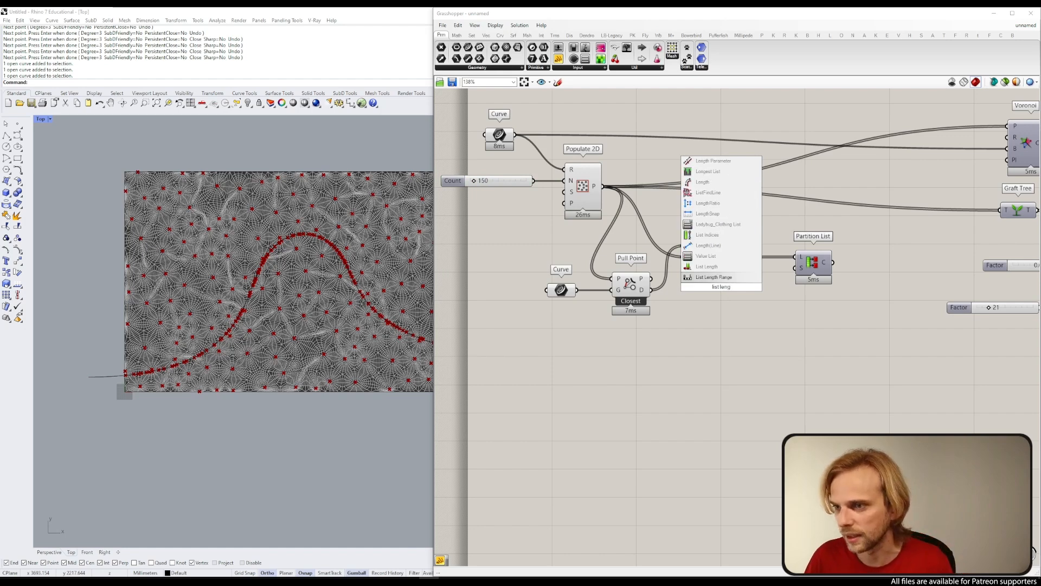
left_click(724, 265)
left_click_drag(701, 263, 705, 286)
left_click_drag(720, 292, 860, 253)
mouse_move(772, 276)
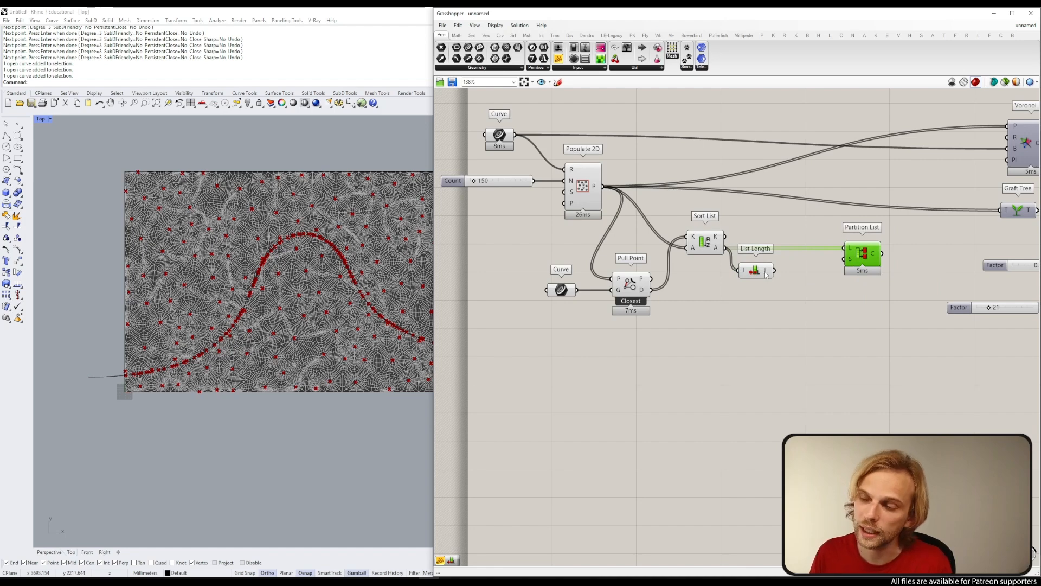
Step: Add a Division component below List Length and feed the list length into its A input
double_click(764, 303)
type("/")
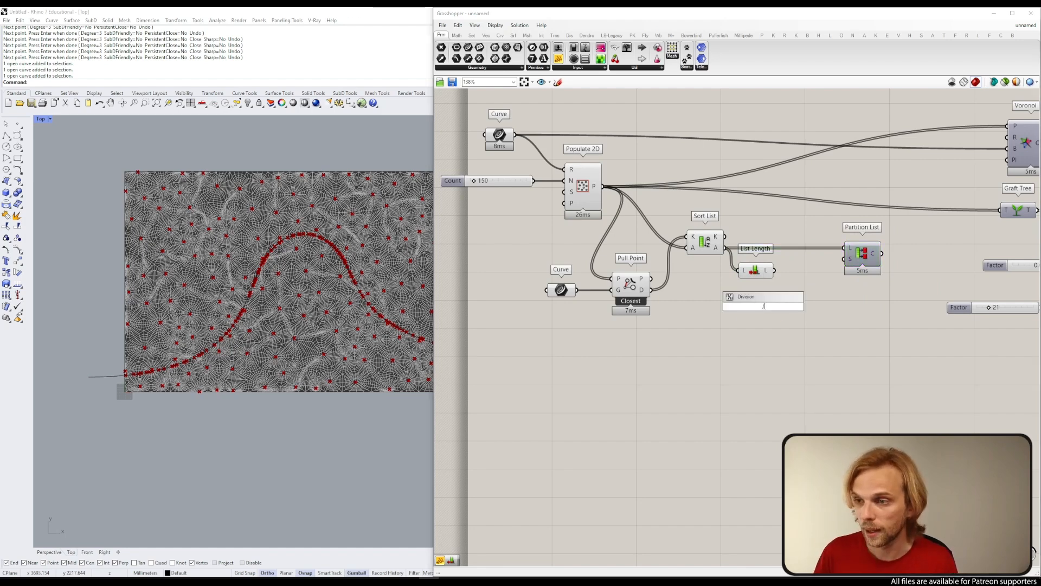
key("Return")
left_click_drag(765, 306, 797, 298)
Step: Add a panel with the value 3 as the divisor and feed the Division result into Partition List's size input
left_click(748, 316)
type("//")
type("3")
key("Return")
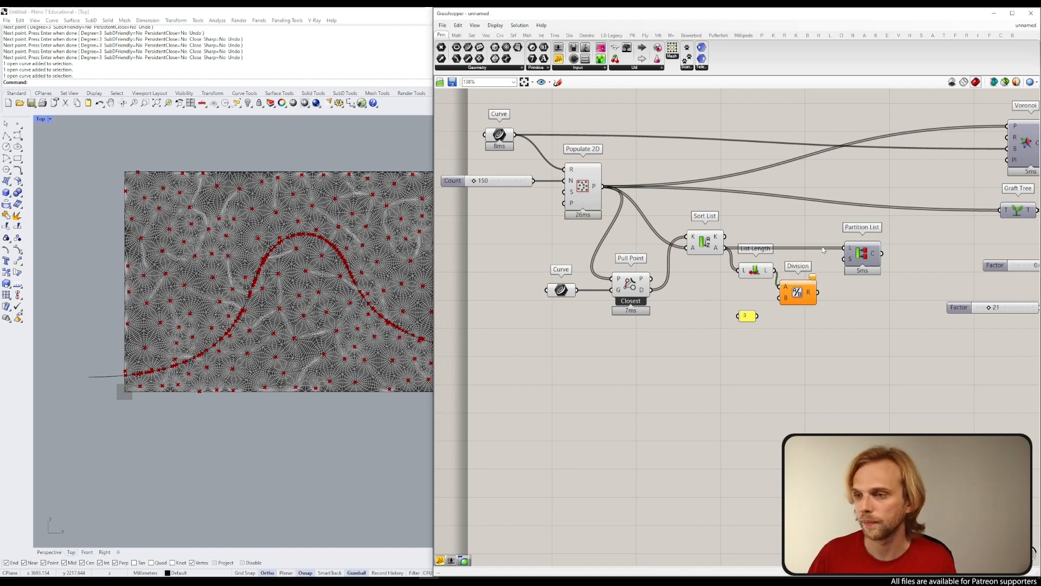
scroll(753, 338, "up", 2)
left_click_drag(746, 309, 880, 230)
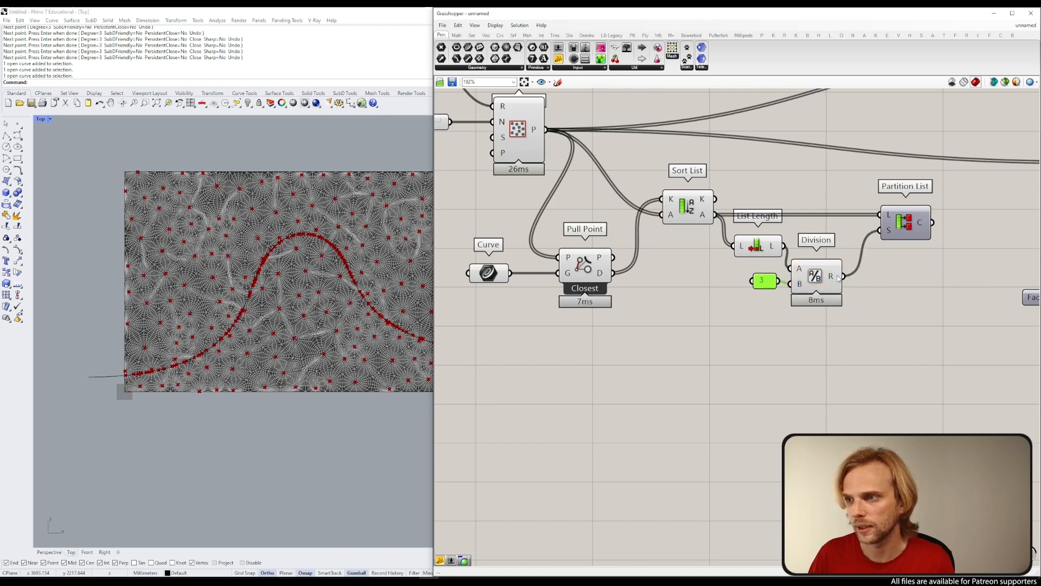
left_click(835, 277)
right_click_drag(876, 258, 752, 274)
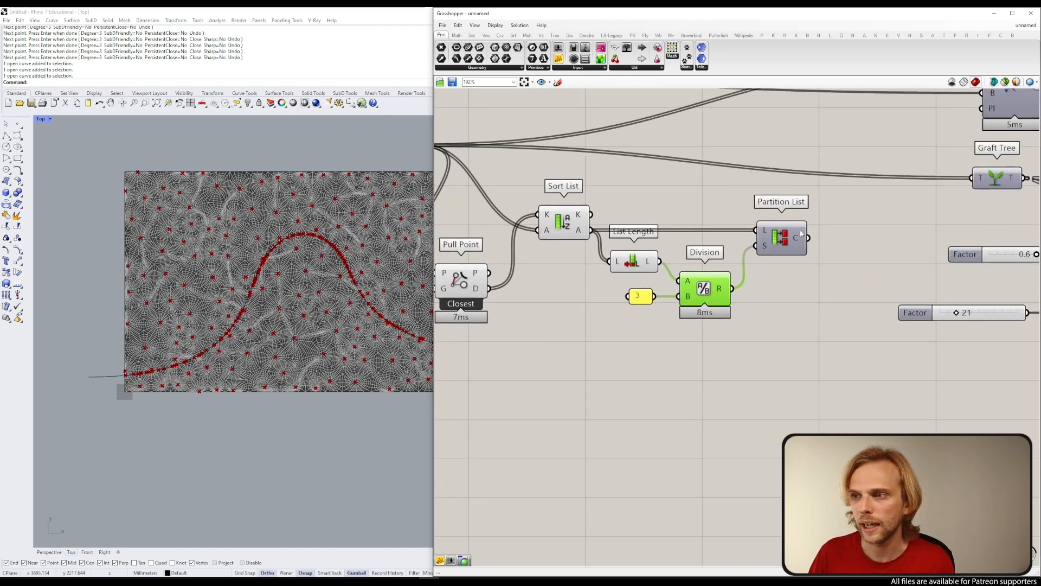
mouse_move(802, 234)
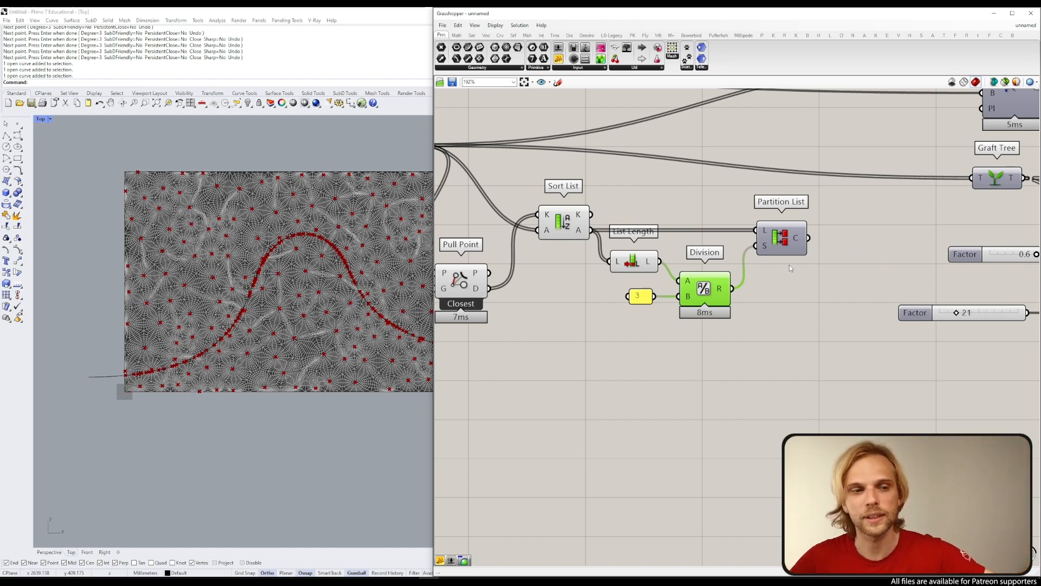
Step: Add a Random Reduce component after Partition List and feed the partitioned point chunks into its list input
scroll(783, 268, "down", 5)
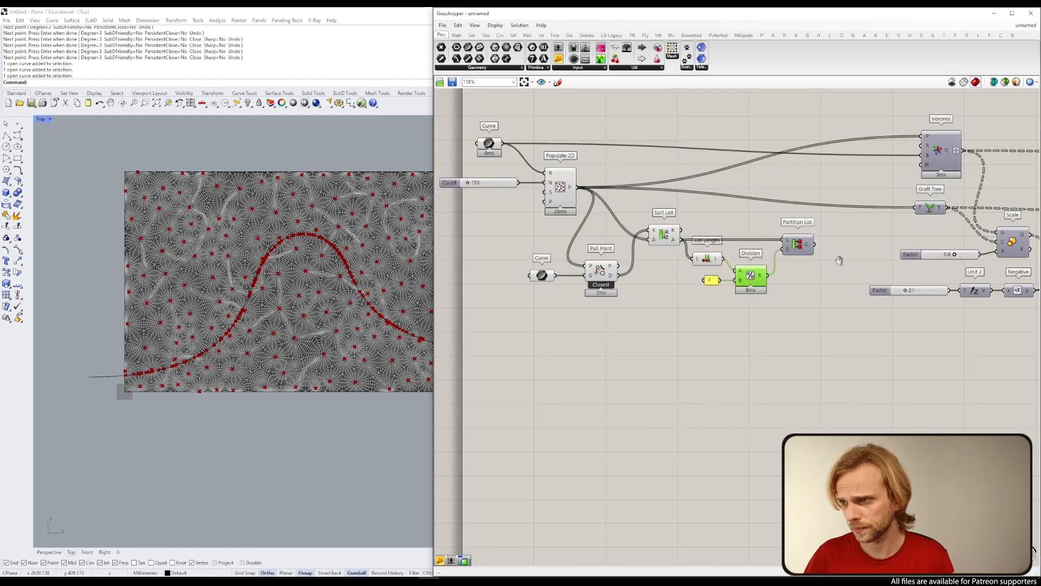
scroll(621, 297, "up", 5)
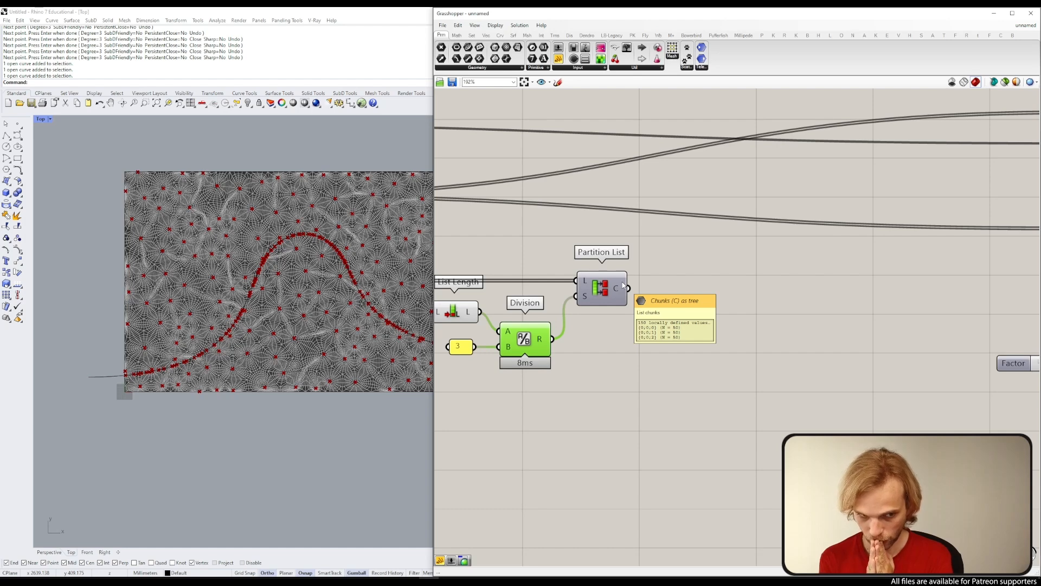
left_click(772, 306)
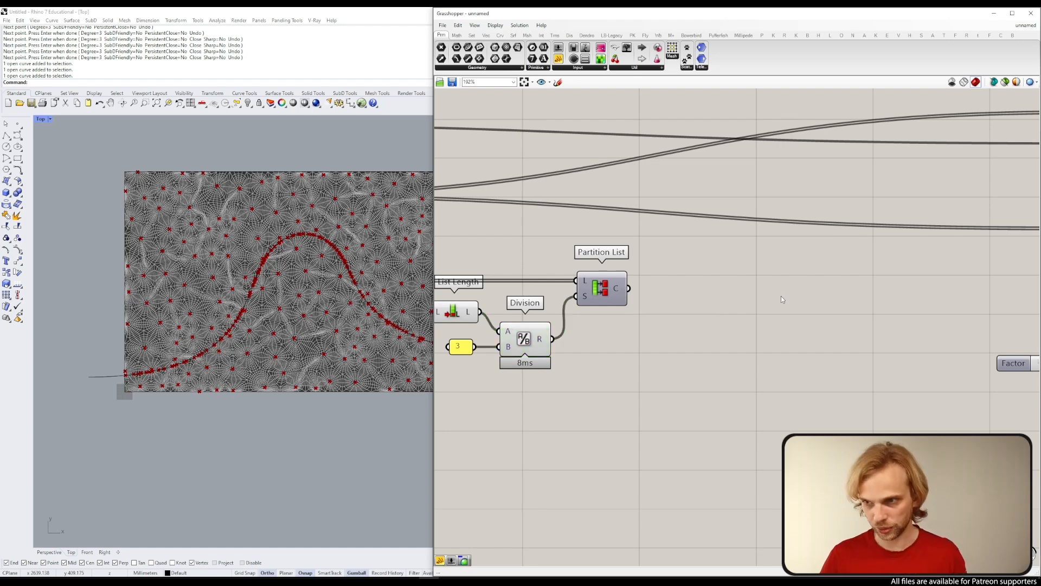
double_click(780, 295)
type("random re")
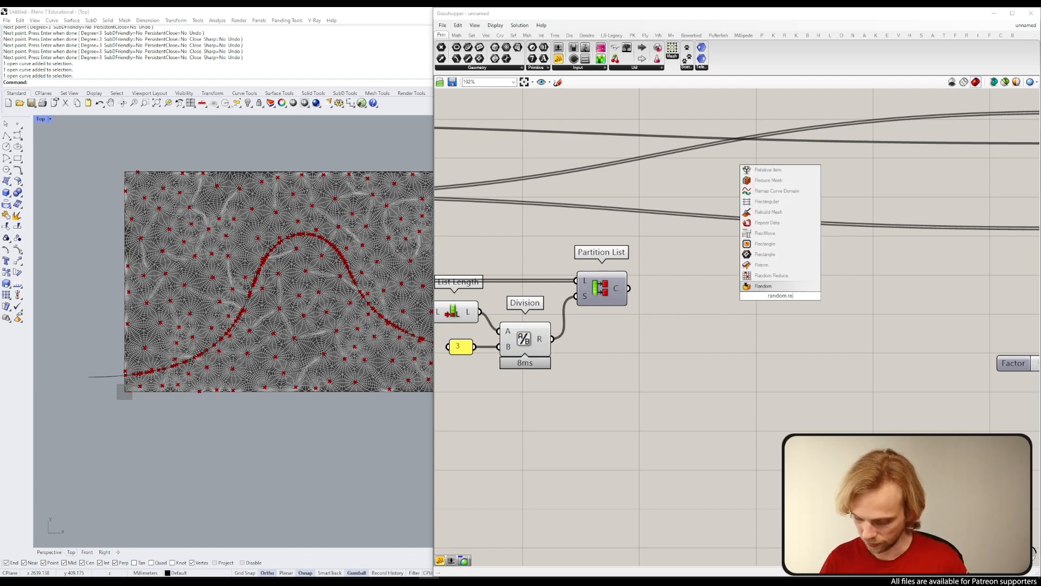
type("d")
key("Return")
left_click_drag(771, 288, 782, 302)
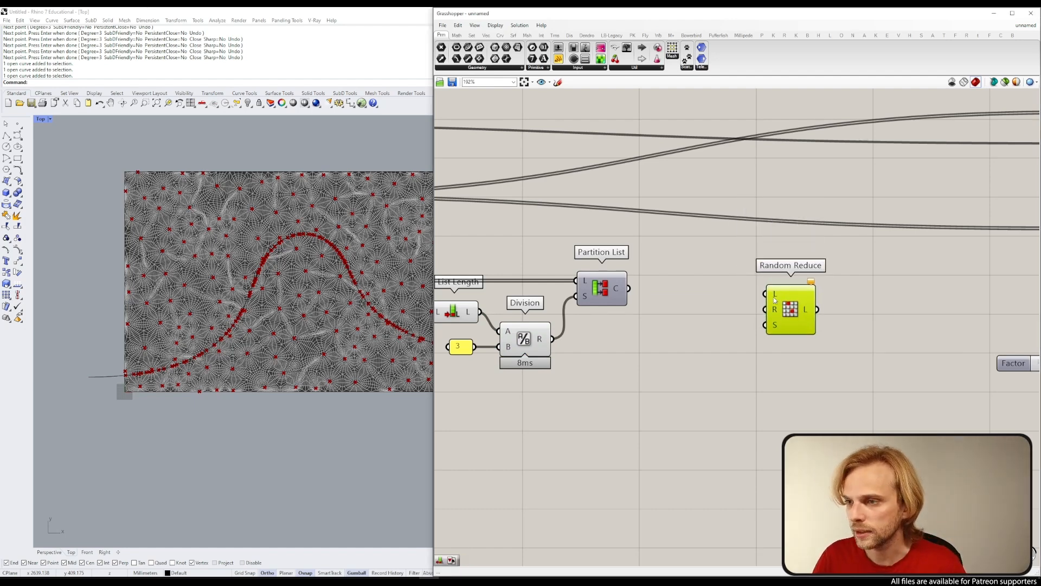
left_click_drag(628, 288, 795, 297)
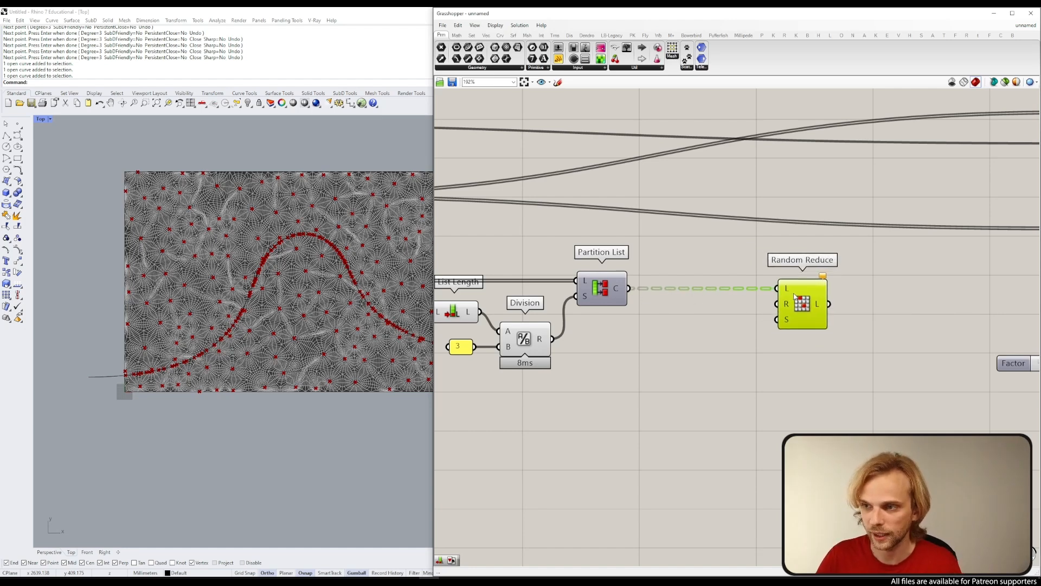
Step: Move Random Reduce further from Partition List and add a Tree Statistics component below the gap, fed by the partitioned chunks
mouse_move(789, 308)
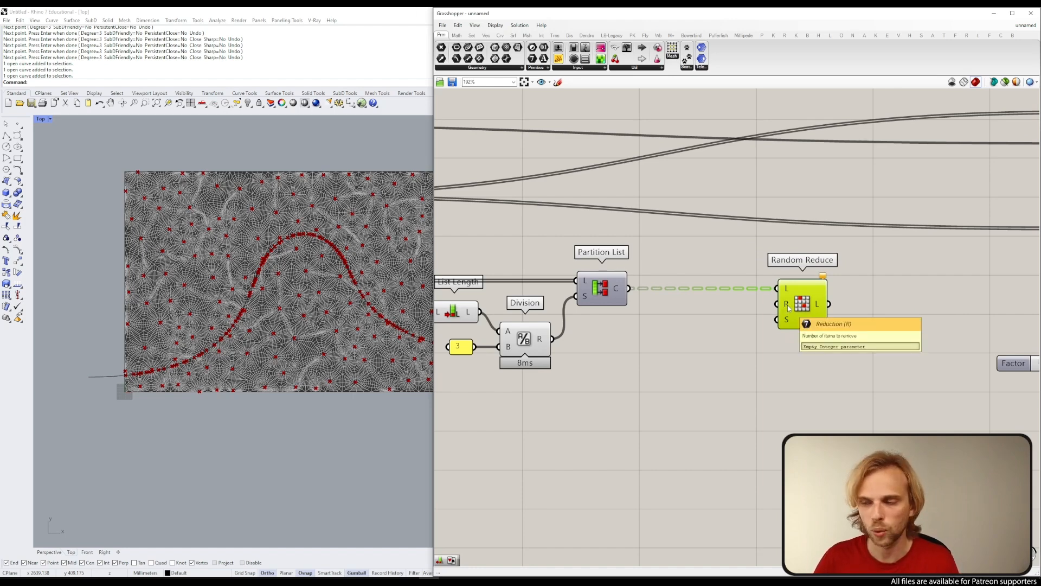
left_click_drag(789, 308, 846, 308)
left_click(766, 324)
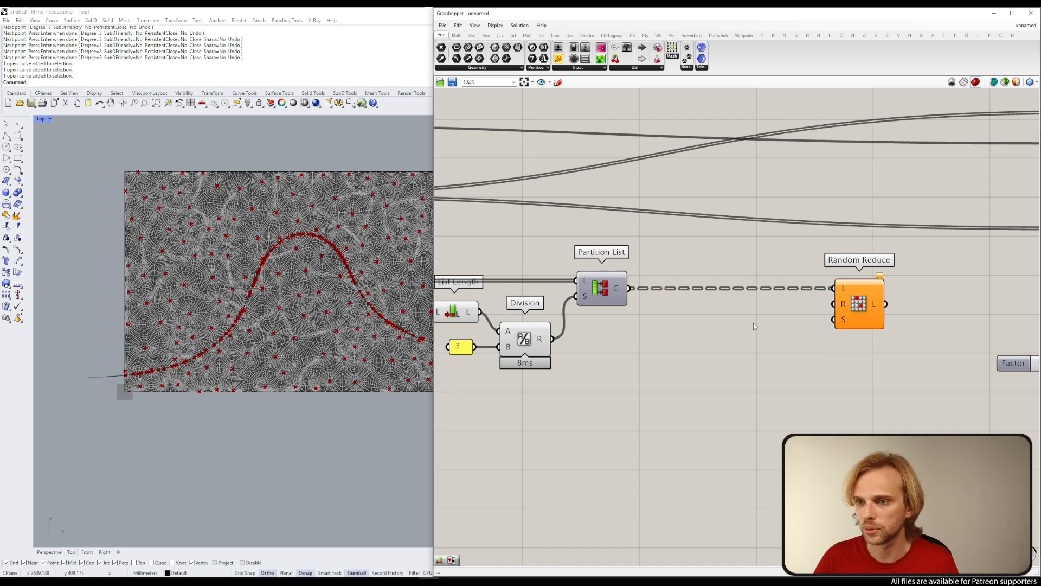
mouse_move(617, 288)
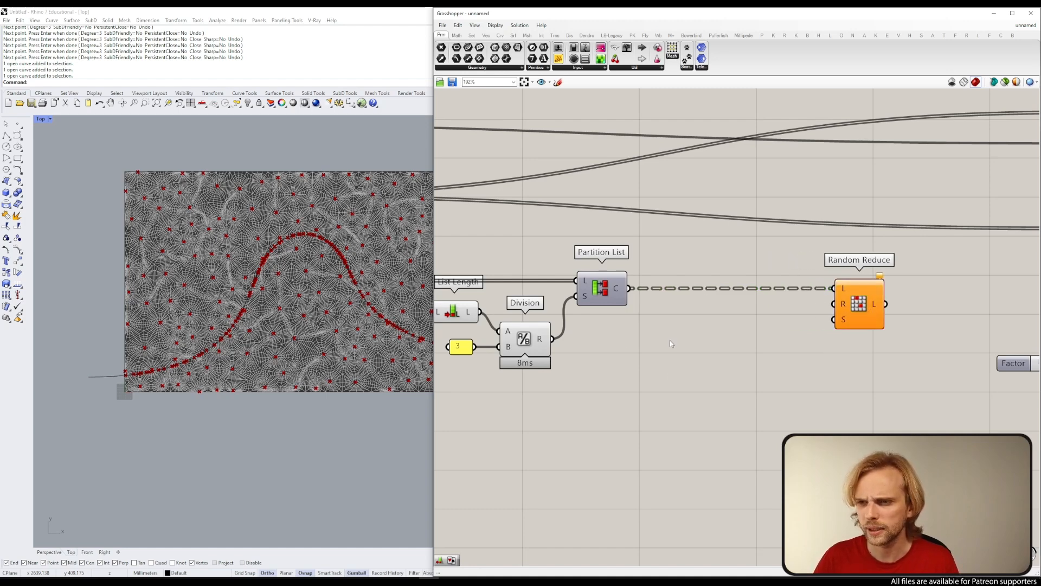
double_click(671, 339)
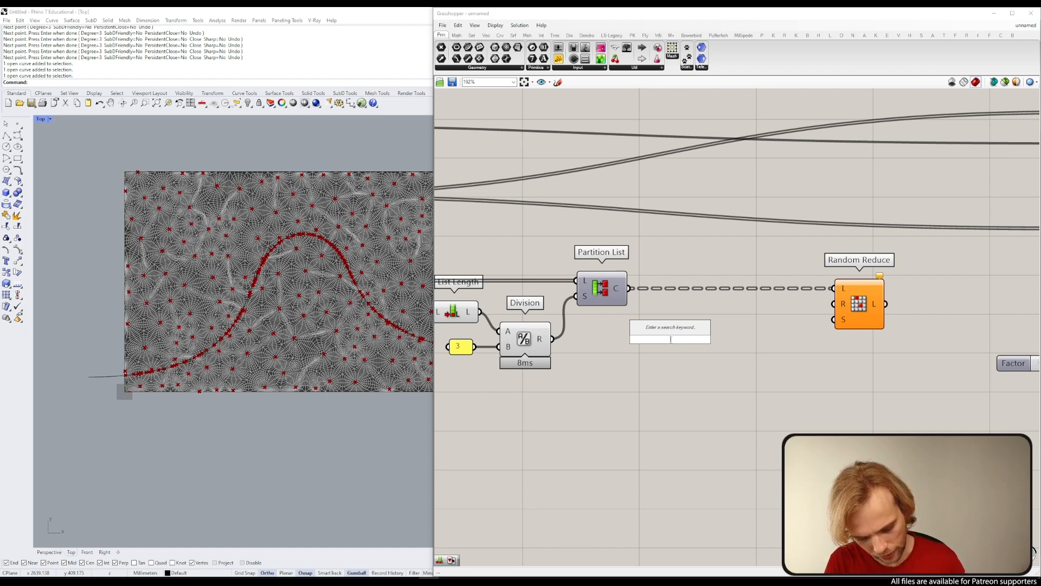
type("tree stat")
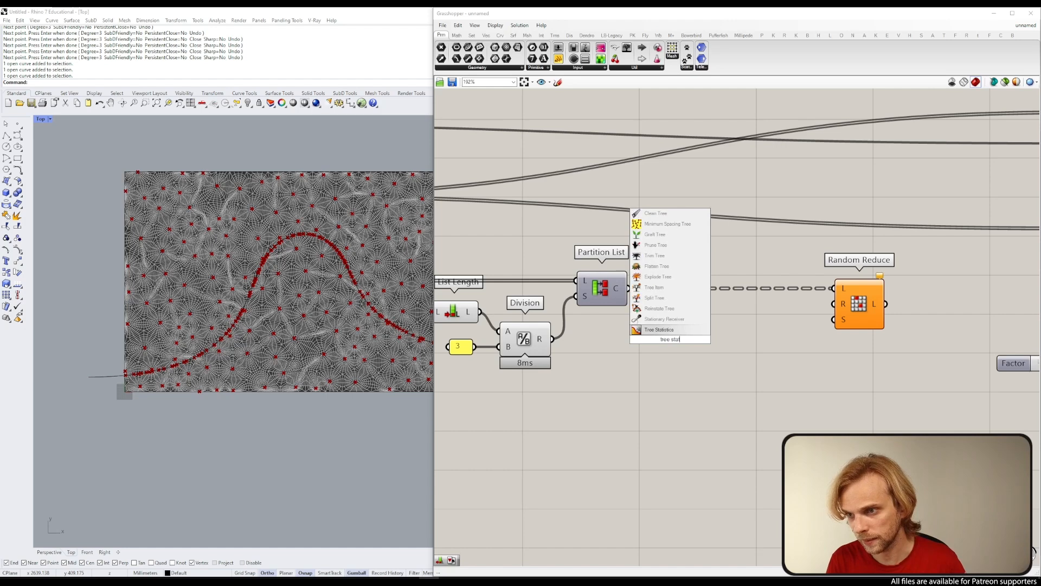
key("Return")
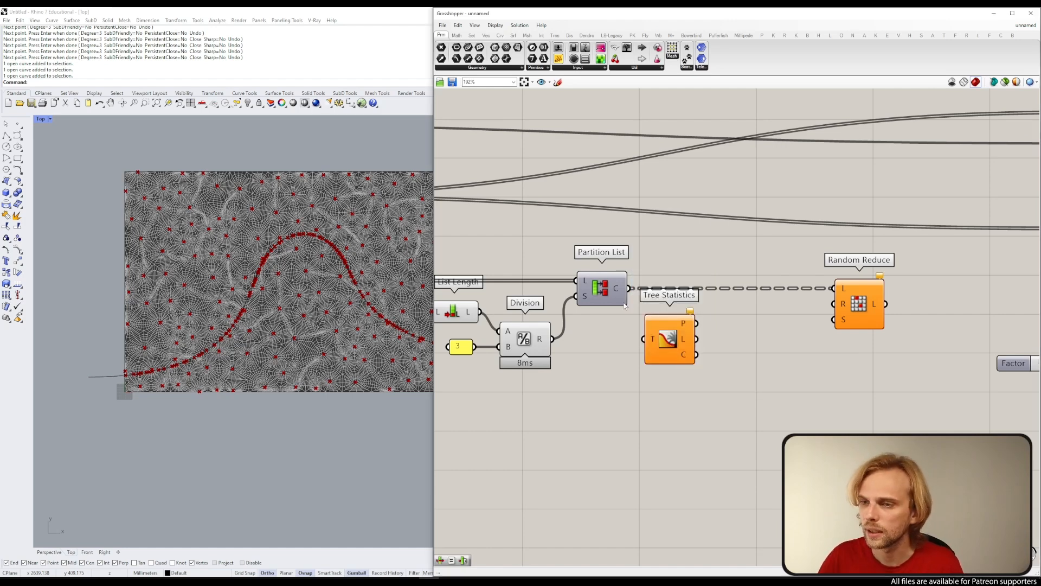
left_click_drag(636, 323, 686, 350)
mouse_move(687, 351)
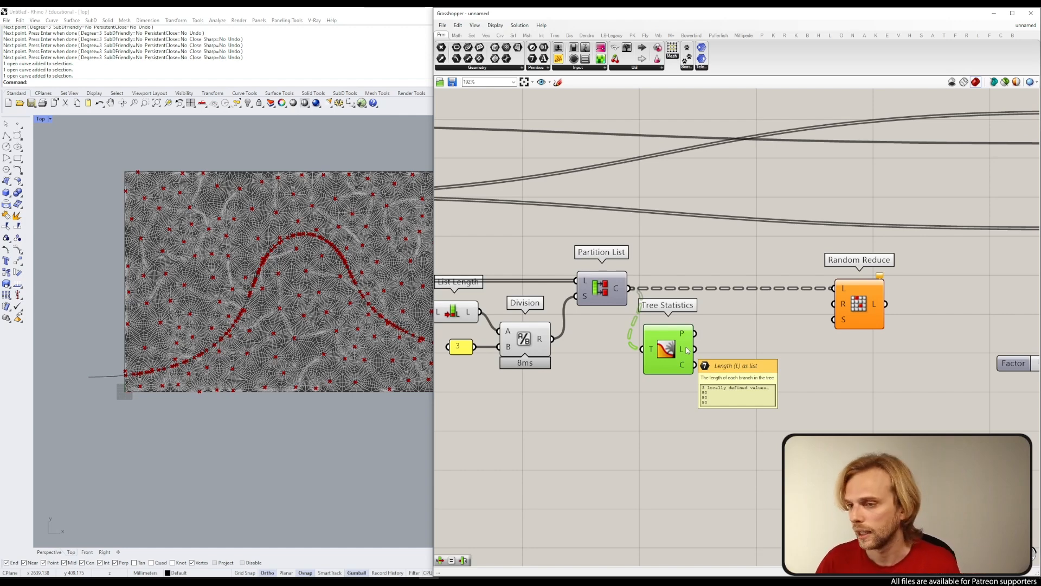
Step: Set the Populate 2D point count to 149
scroll(587, 339, "down", 4)
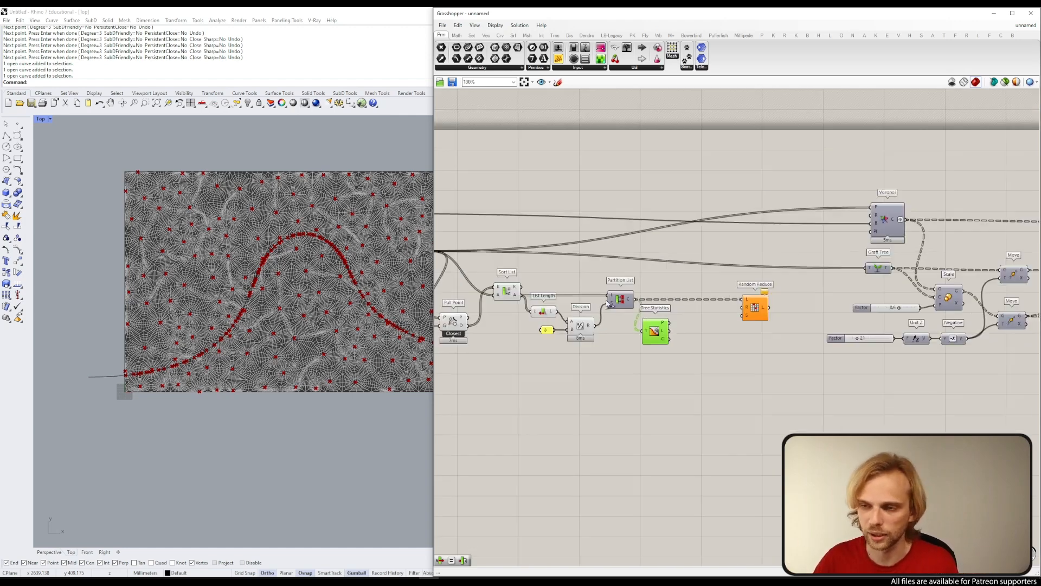
scroll(737, 390, "up", 6)
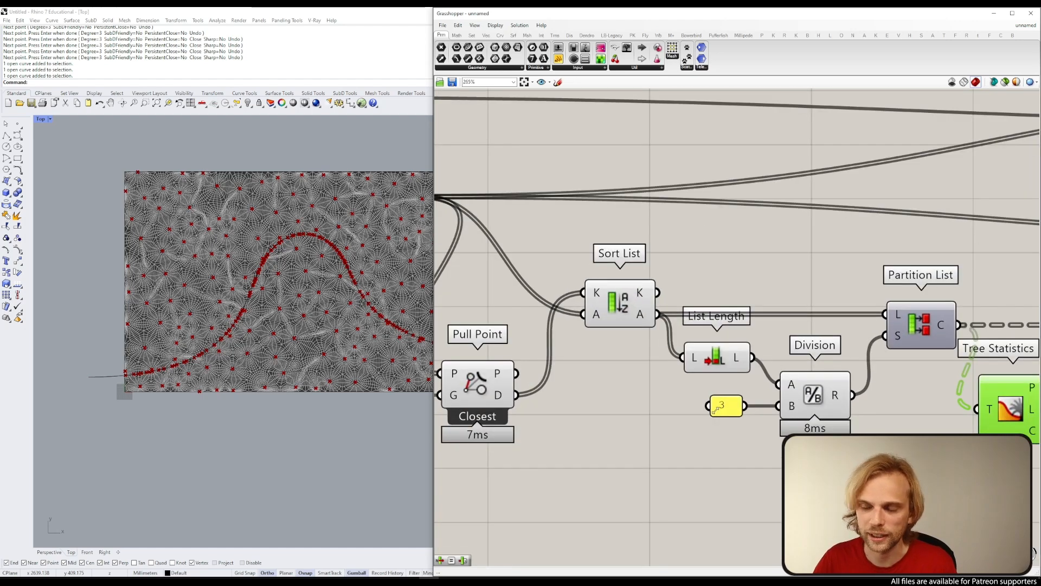
scroll(895, 374, "down", 2)
right_click_drag(895, 374, 649, 347)
scroll(734, 374, "up", 1)
right_click_drag(499, 309, 732, 310)
right_click_drag(560, 300, 723, 364)
scroll(467, 258, "up", 2)
right_click_drag(467, 258, 544, 287)
double_click(525, 271)
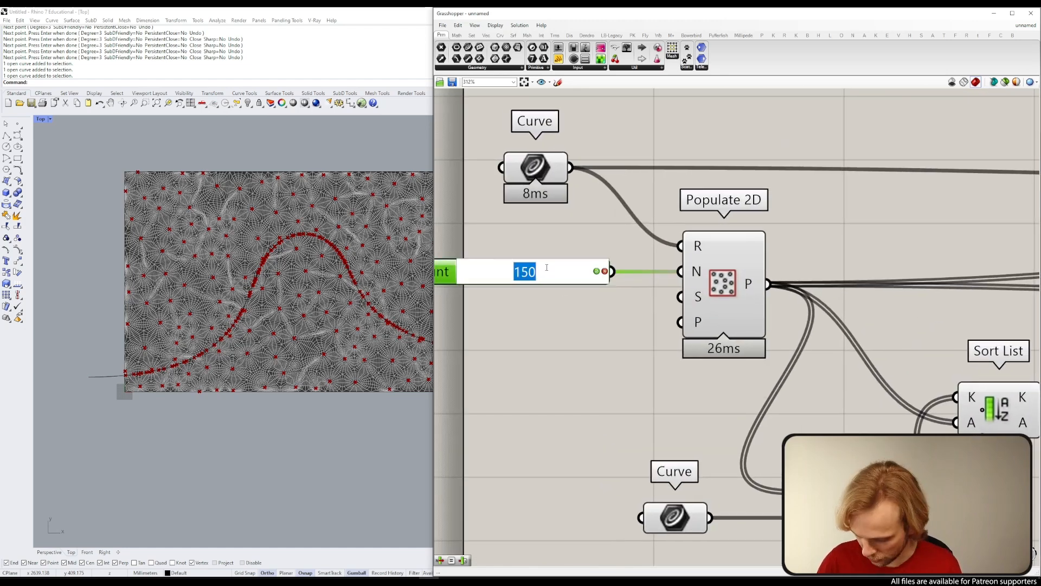
type("149")
key("Return")
Step: Examine the Division result, the Partition List chunks and the branch lengths from Tree Statistics
scroll(556, 269, "down", 3)
scroll(749, 334, "up", 2)
scroll(749, 334, "up", 2)
right_click_drag(752, 334, 668, 330)
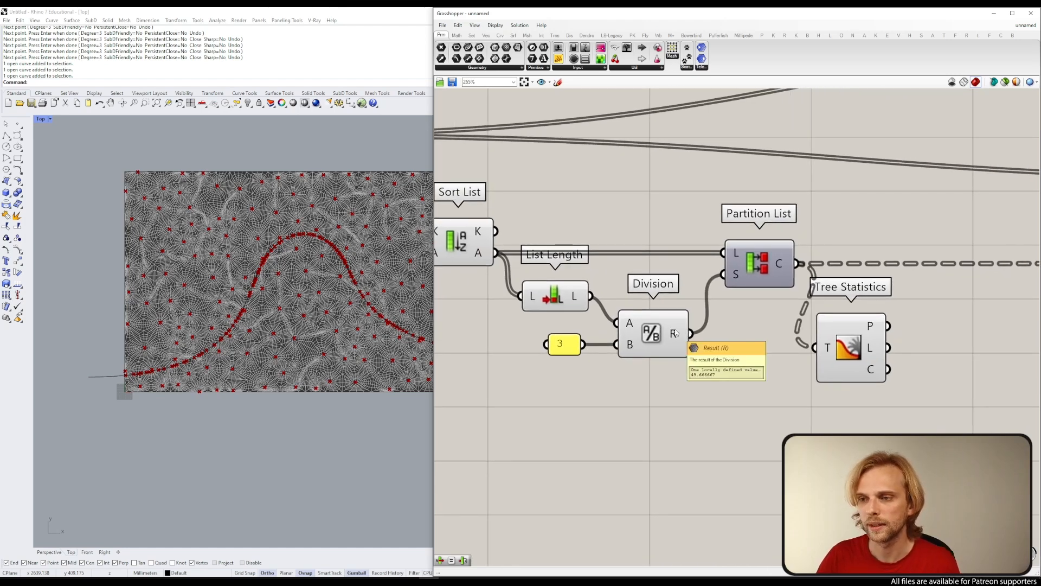
mouse_move(787, 277)
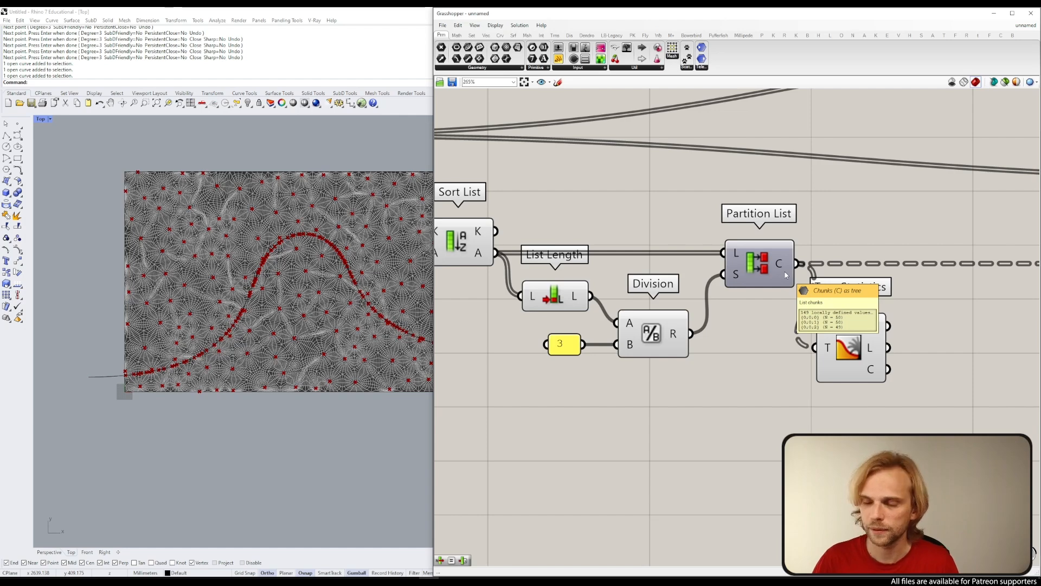
right_click_drag(802, 291, 577, 263)
left_click_drag(650, 318, 667, 318)
mouse_move(668, 319)
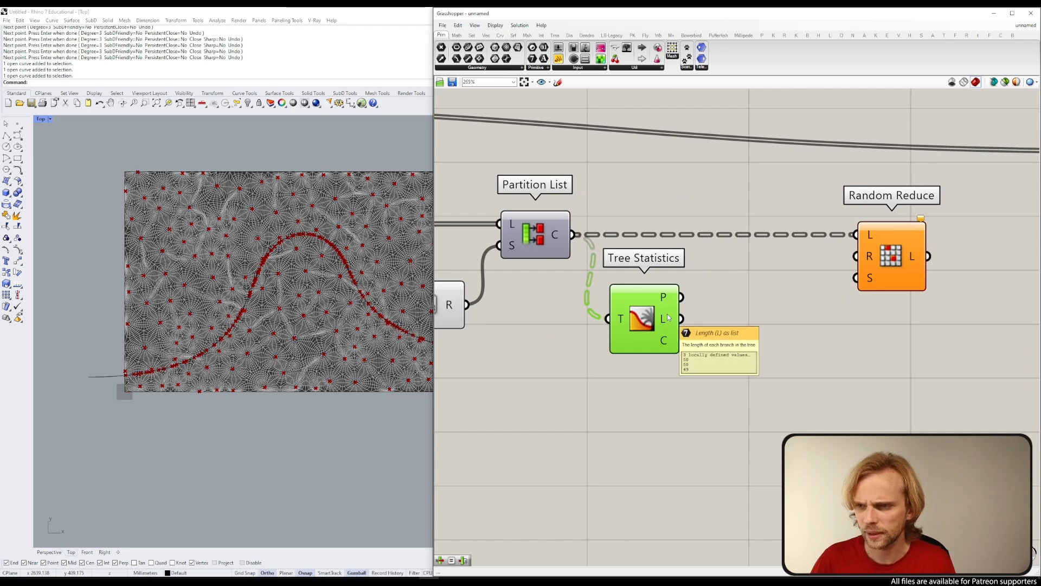
Step: Add a Multiplication component after Tree Statistics and feed the branch lengths into its A input
double_click(759, 343)
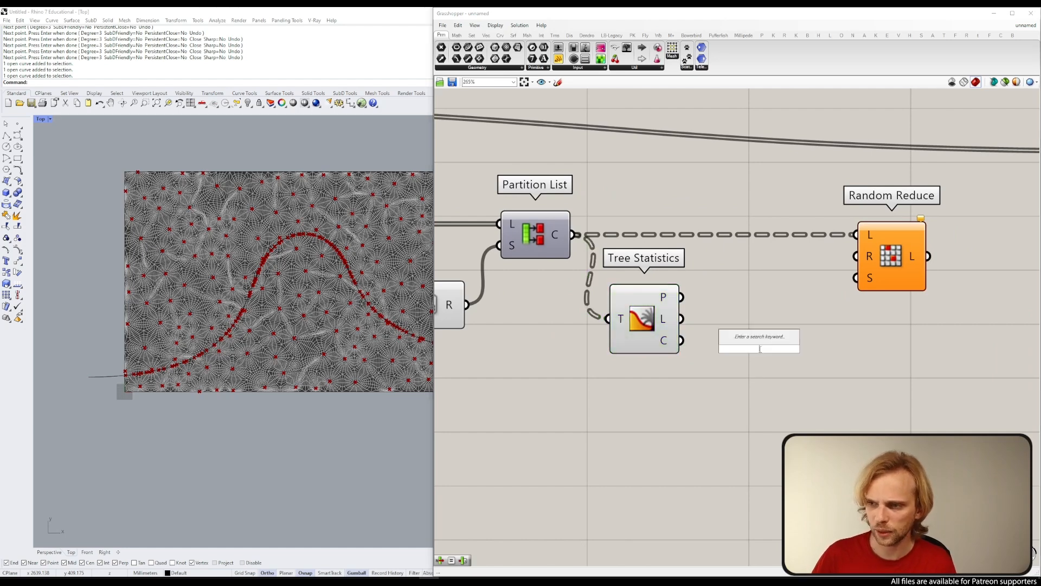
key("Return")
left_click_drag(681, 319, 756, 354)
left_click(738, 403)
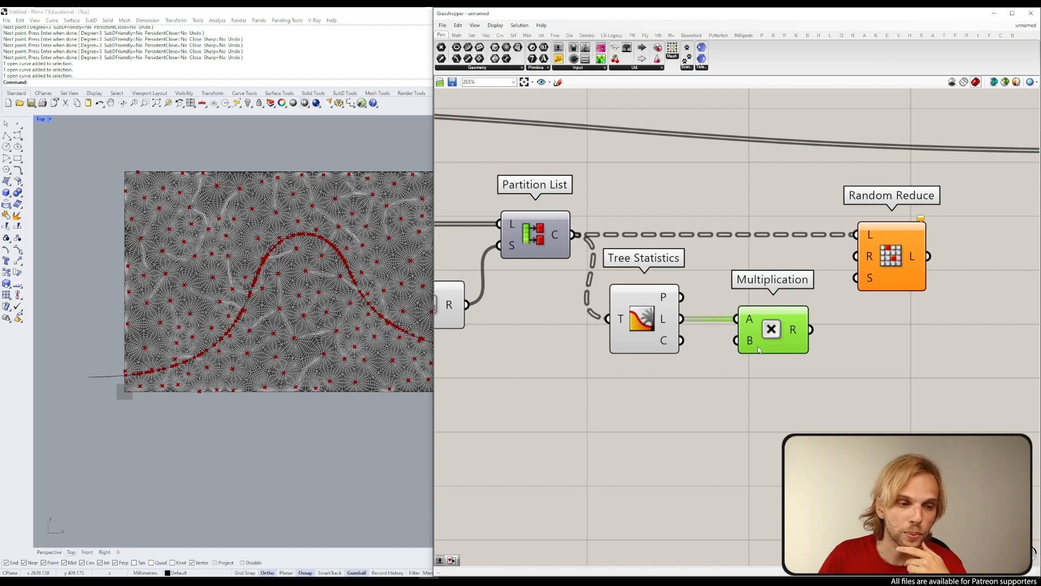
Step: Graft the Multiplication result and feed it into Random Reduce's reduction input
right_click_drag(800, 332, 701, 348)
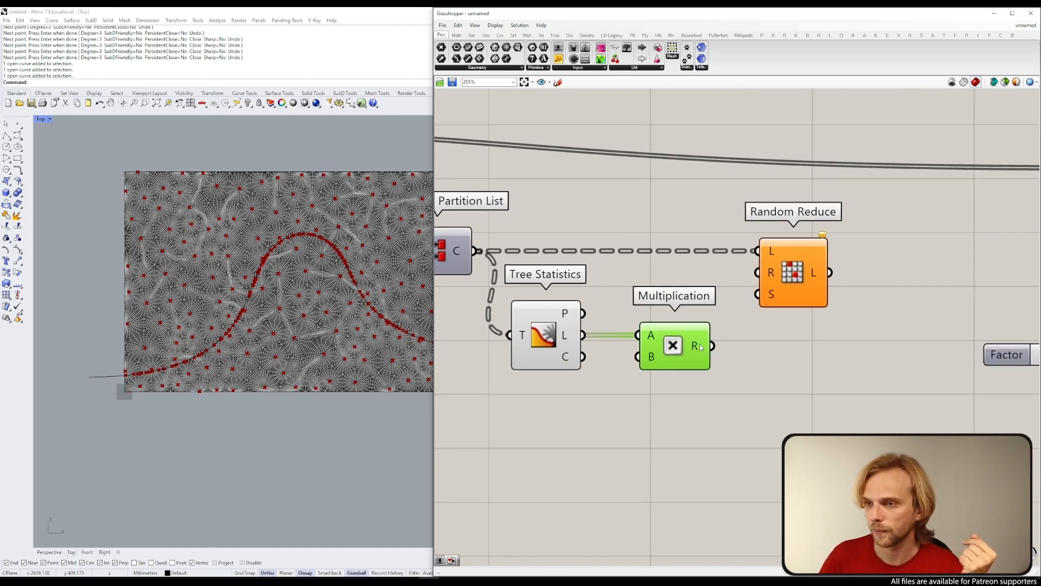
right_click(700, 347)
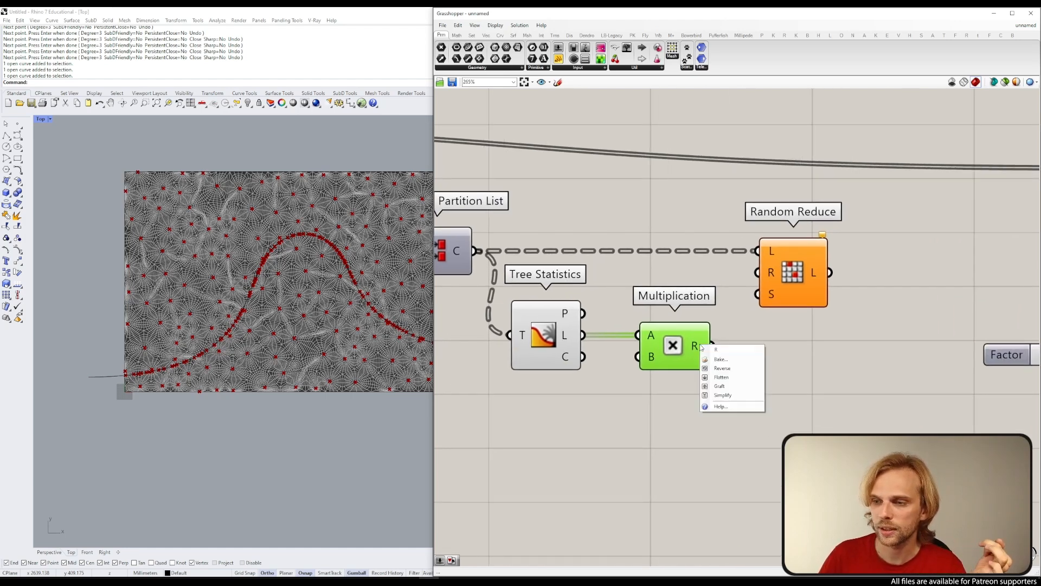
left_click(720, 386)
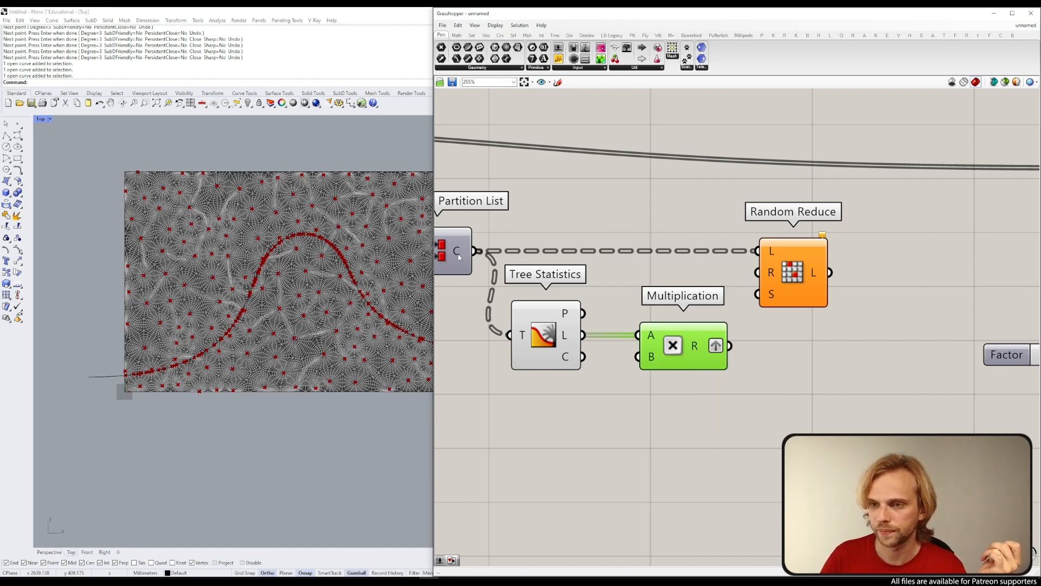
left_click_drag(730, 350, 816, 287)
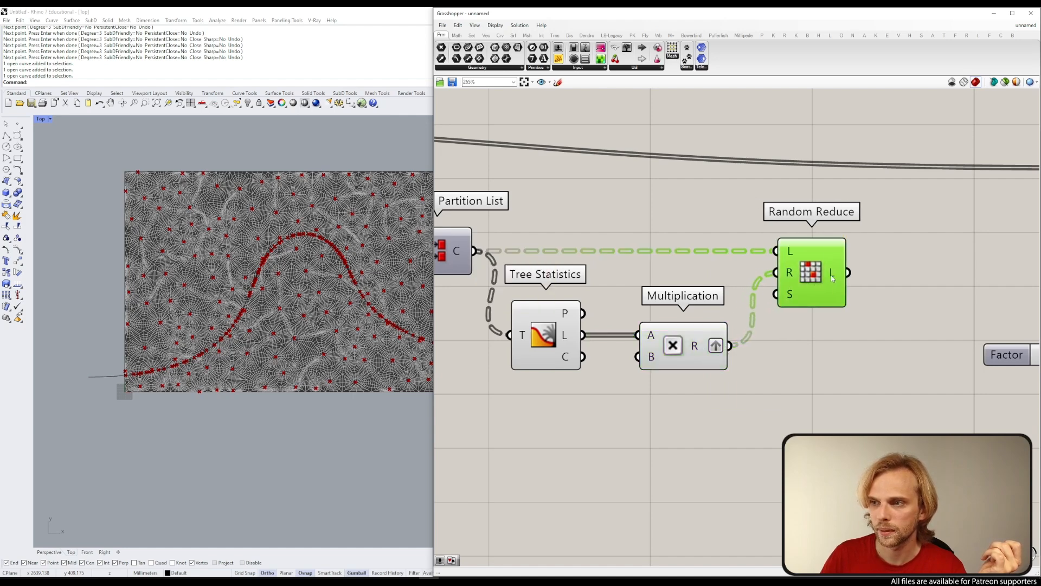
Step: Shift Multiplication and Random Reduce further away from Tree Statistics to free up space between them
left_click_drag(867, 365, 727, 275)
left_click_drag(818, 276, 954, 278)
left_click(632, 221)
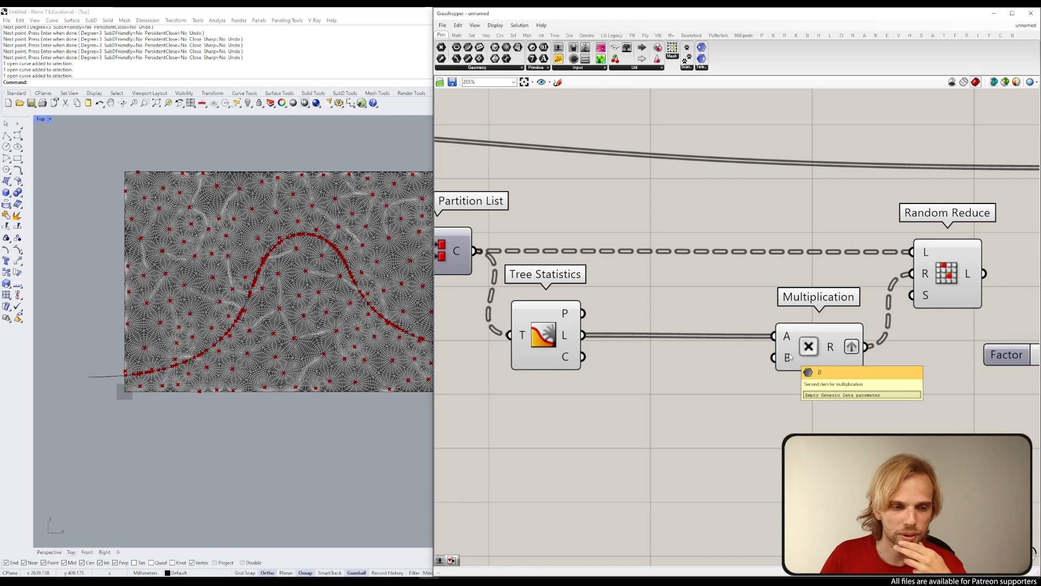
Step: Add a Range component below and between Tree Statistics and Multiplication
double_click(651, 398)
type("range")
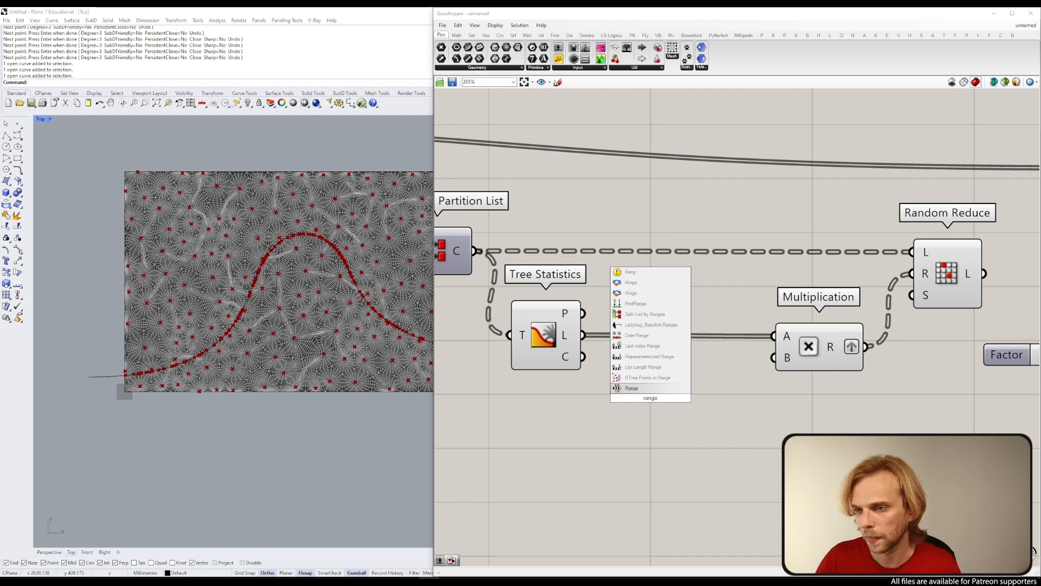
left_click(632, 388)
left_click_drag(639, 395, 643, 429)
right_click_drag(642, 428, 712, 394)
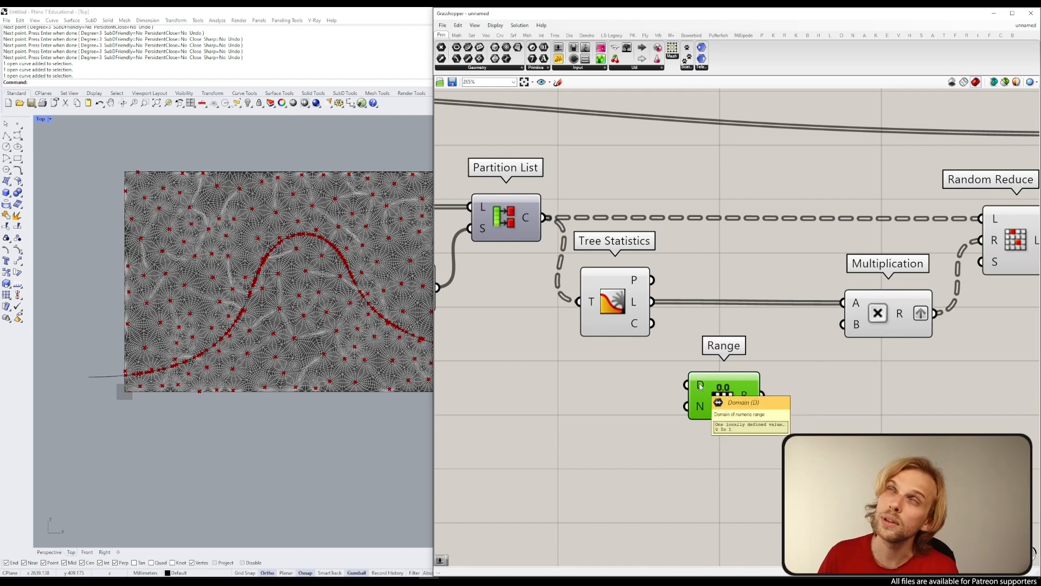
mouse_move(638, 299)
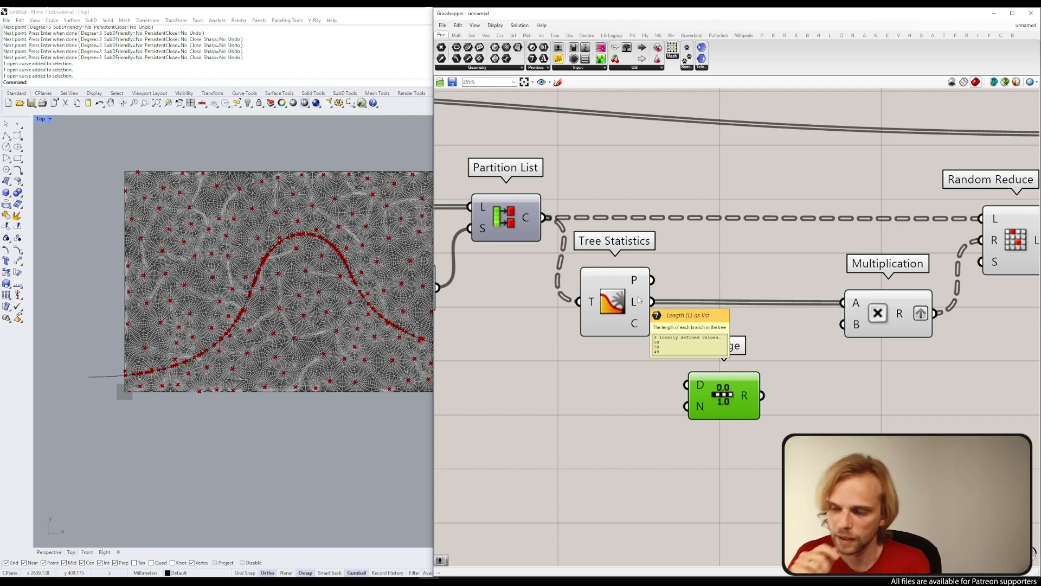
Step: Add a panel beside the Range component and feed it the Range output to read the generated values
left_click_drag(693, 377, 755, 351)
left_click_drag(815, 366, 740, 389)
double_click(769, 437)
type("panel")
key("Return")
left_click_drag(739, 373, 779, 415)
scroll(911, 426, "down", 3)
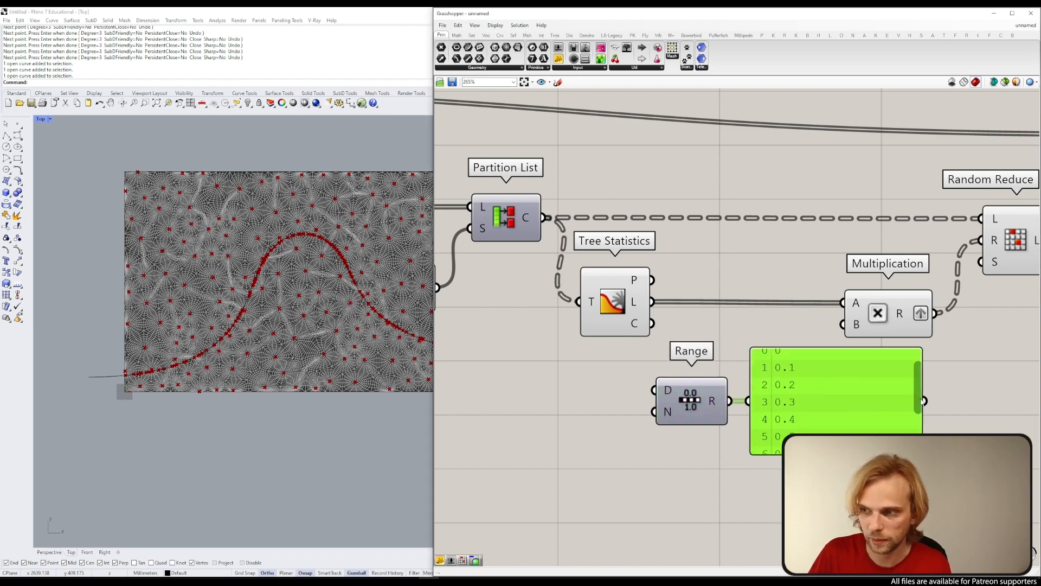
scroll(912, 427, "up", 3)
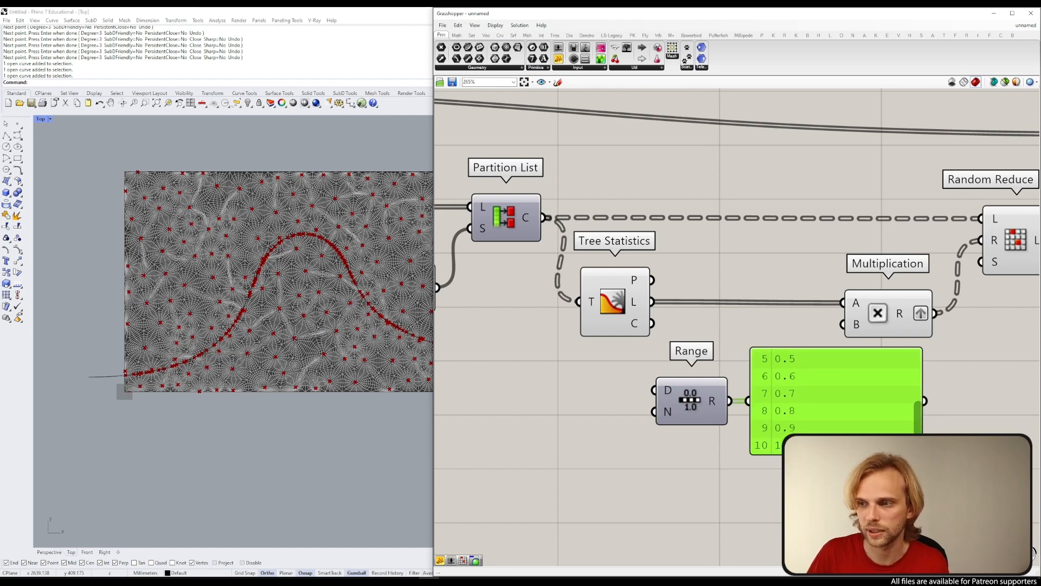
Step: Feed the Tree Statistics branch count into Range's steps input and give that input the expression x-1
right_click_drag(801, 388, 867, 348)
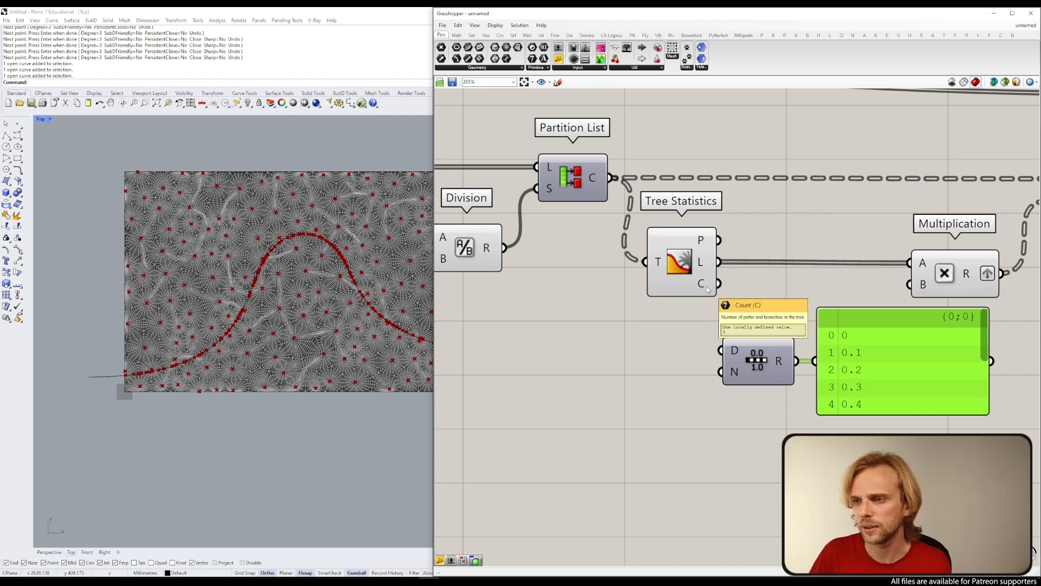
left_click_drag(708, 289, 720, 371)
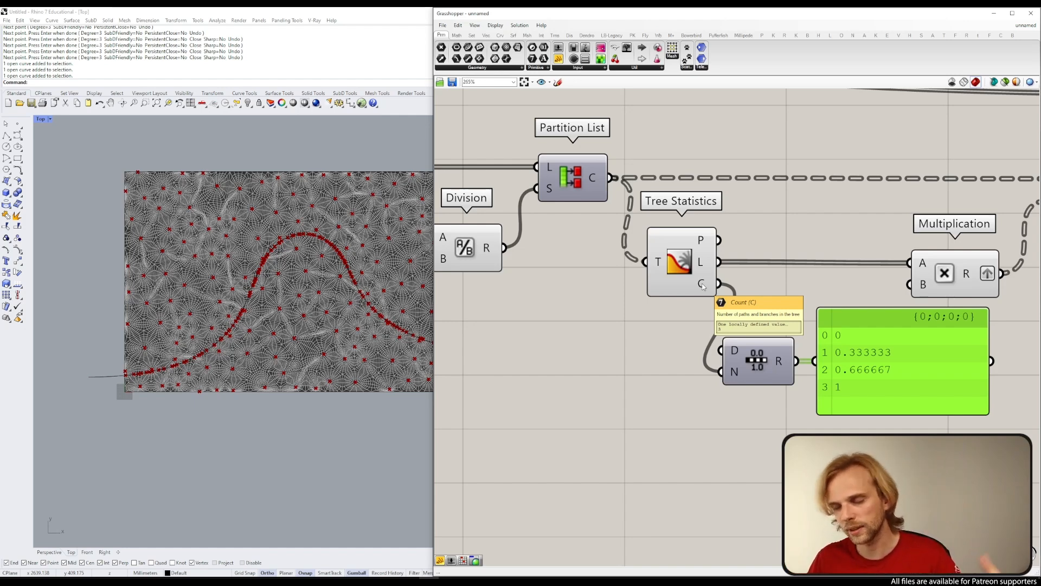
right_click_drag(752, 351, 701, 299)
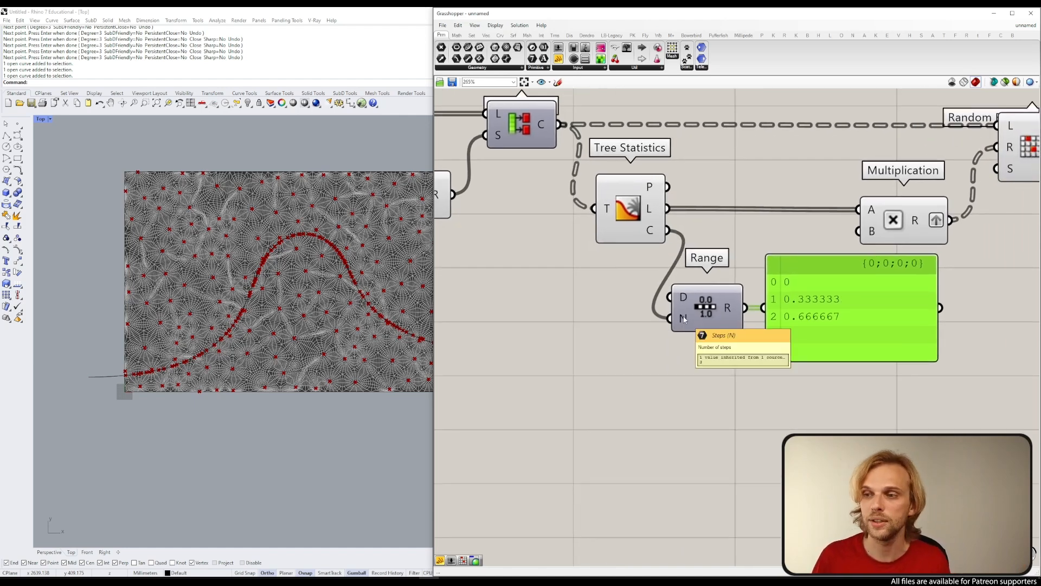
right_click(685, 319)
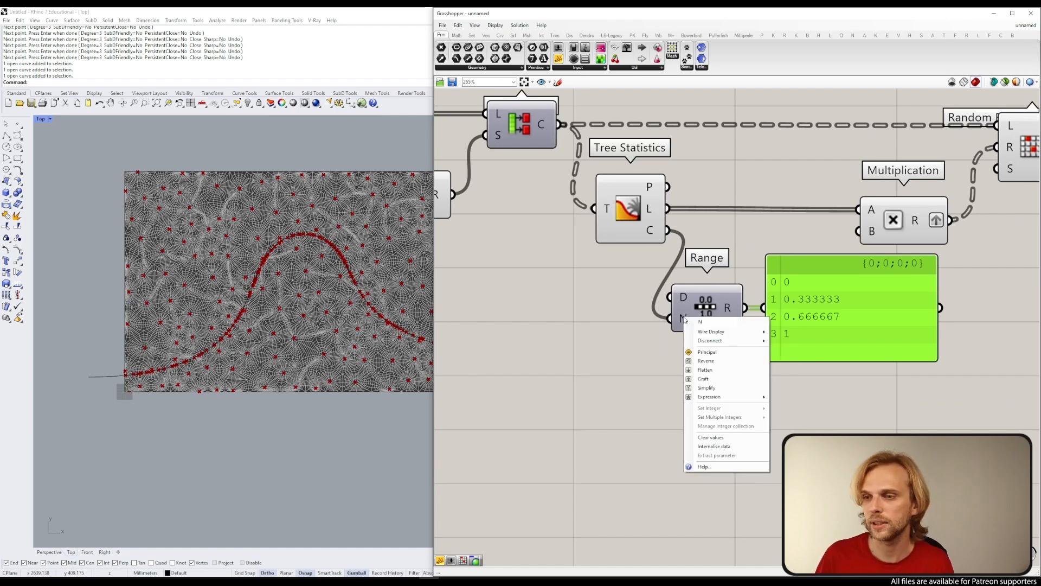
mouse_move(719, 398)
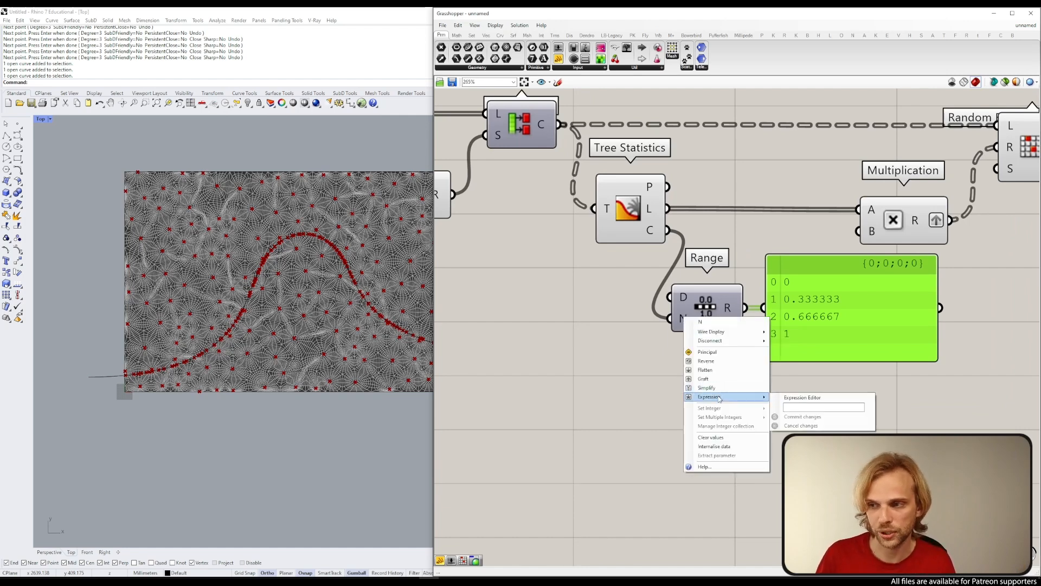
left_click(803, 407)
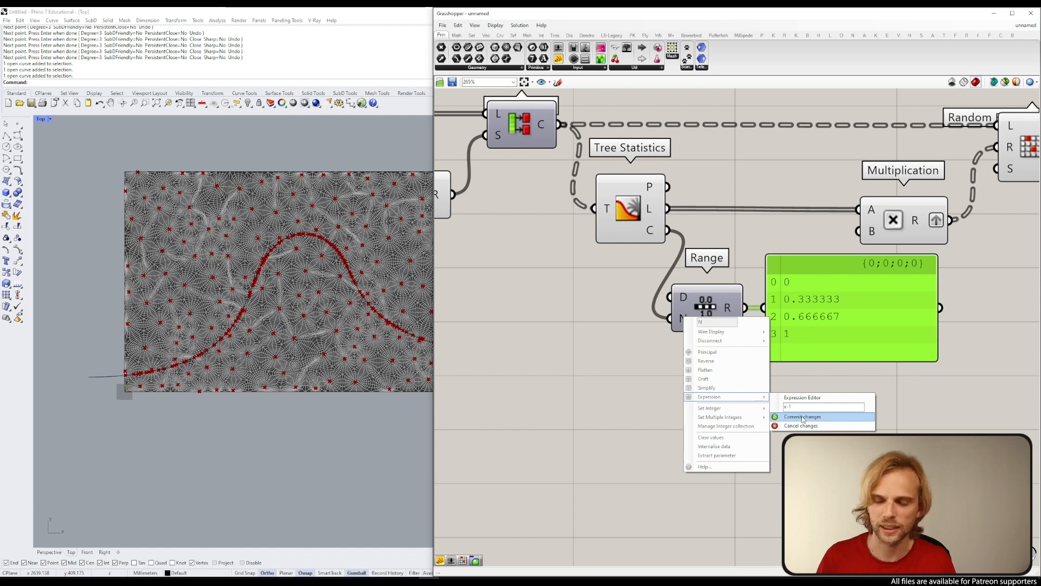
left_click(802, 417)
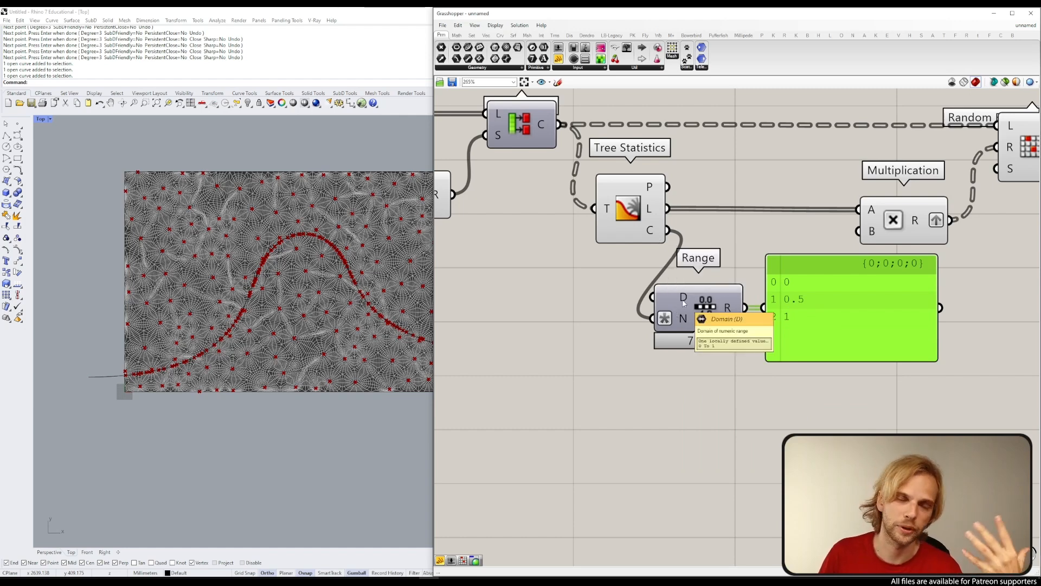
Step: Spread out the Range component and its panel in the space below Multiplication
left_click_drag(812, 358, 898, 356)
left_click_drag(698, 314, 748, 287)
right_click_drag(839, 272, 654, 272)
left_click_drag(766, 339, 793, 333)
right_click_drag(756, 188, 824, 231)
Step: Inspect Random Reduce's list and reduction inputs to compare their branch structures
left_click(914, 188)
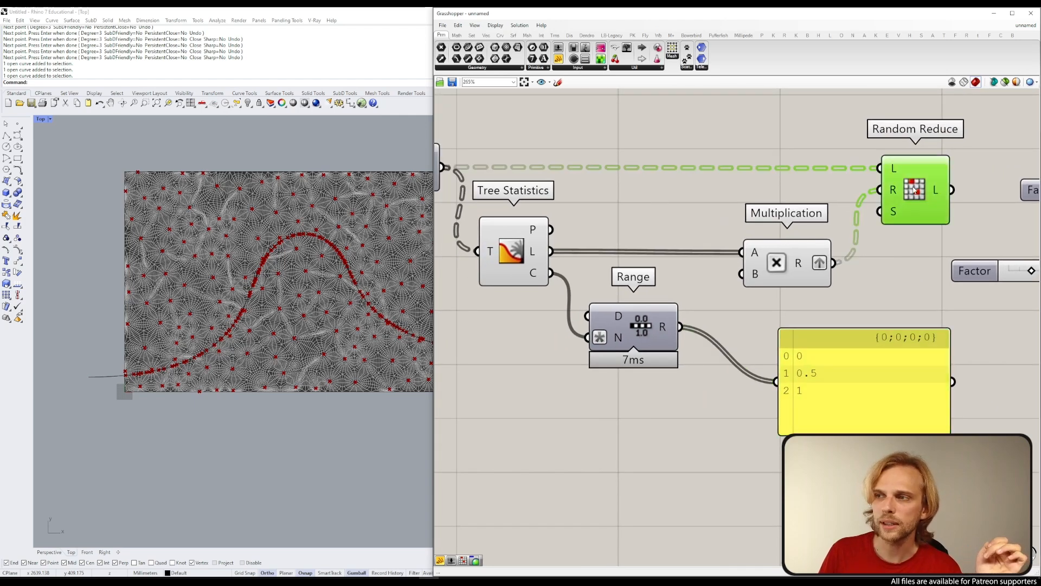
mouse_move(892, 171)
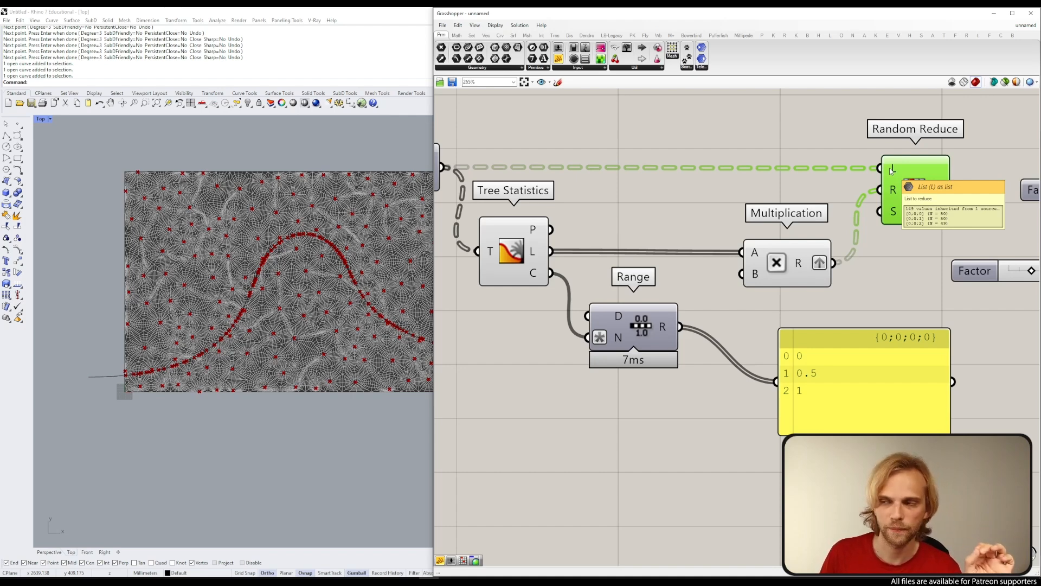
mouse_move(896, 192)
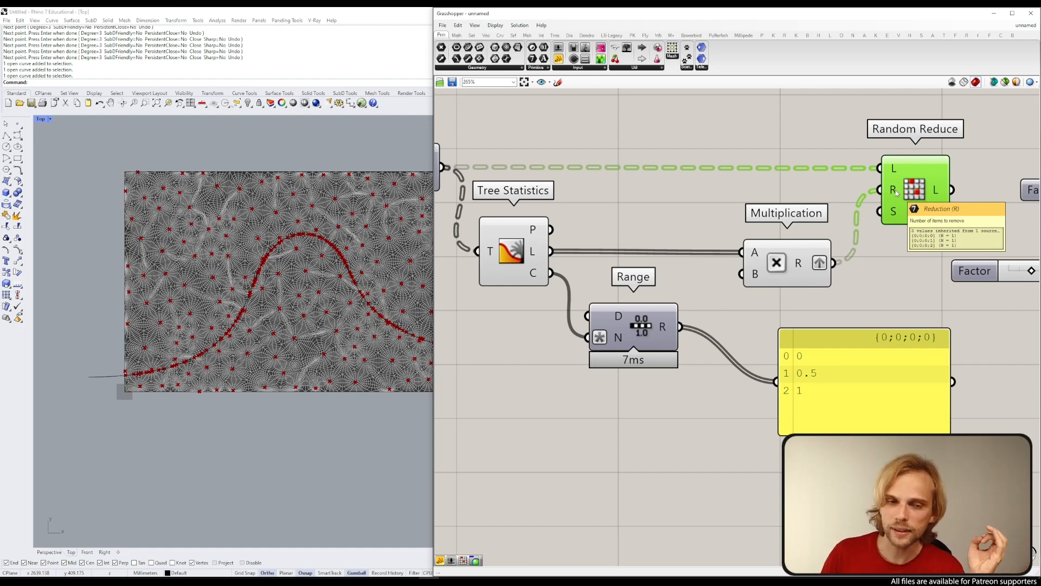
Step: Move the Range component and its panel closer together and feed the Range output into Multiplication's B input
left_click_drag(652, 329, 672, 317)
left_click_drag(842, 373, 827, 363)
left_click_drag(700, 314, 742, 274)
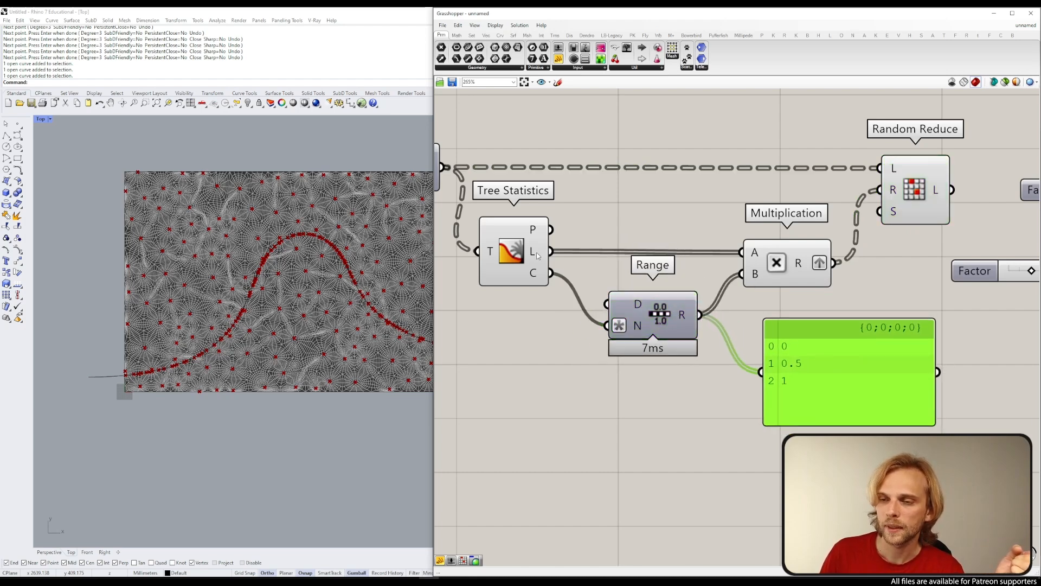
mouse_move(537, 255)
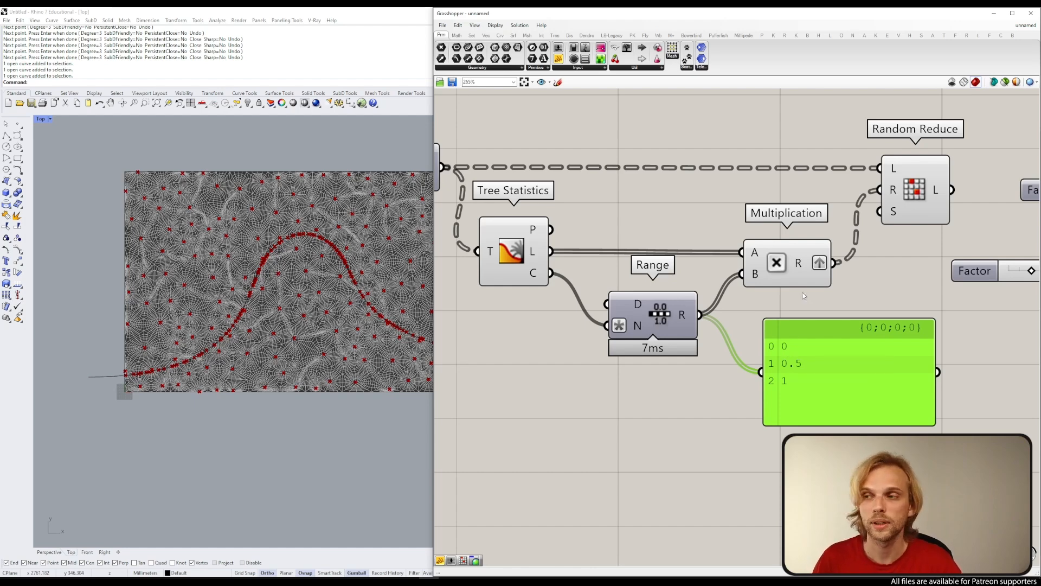
Step: Compare the Multiplication, Range and Tree Statistics length outputs in the panel, and delete the panel once they are checked
left_click_drag(834, 263, 827, 332)
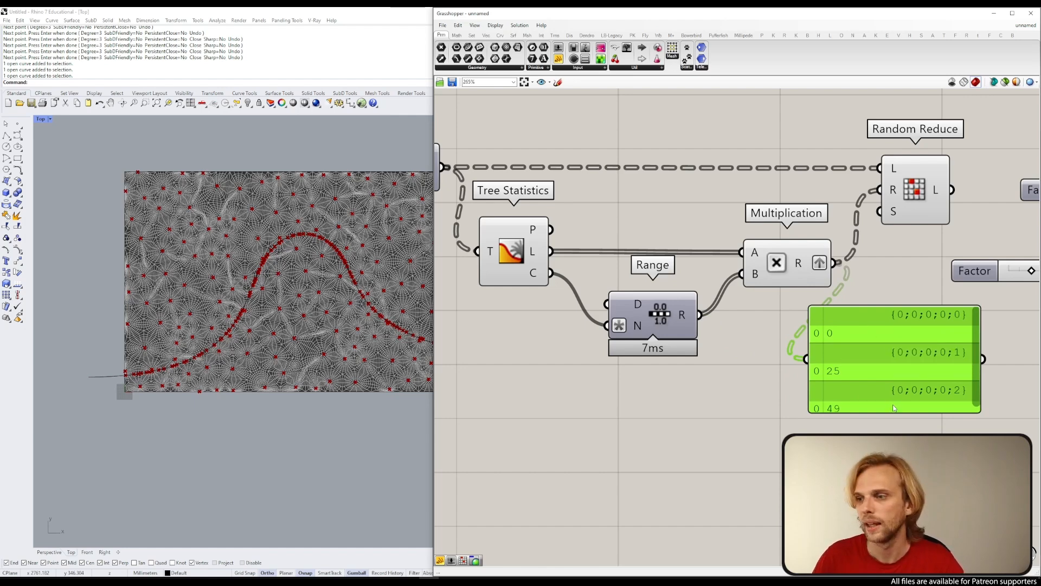
left_click_drag(896, 410, 896, 434)
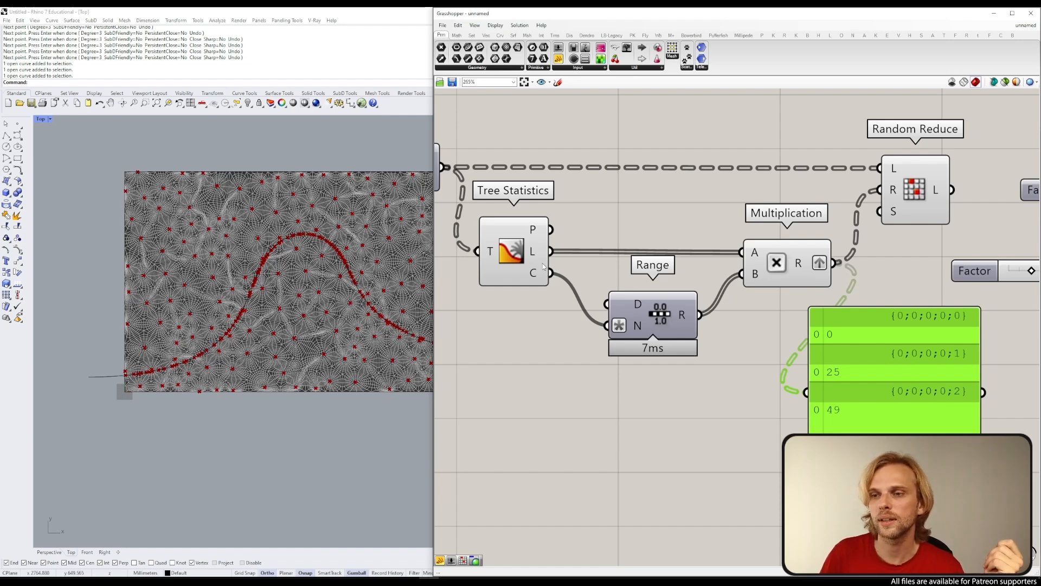
left_click_drag(700, 315, 808, 391)
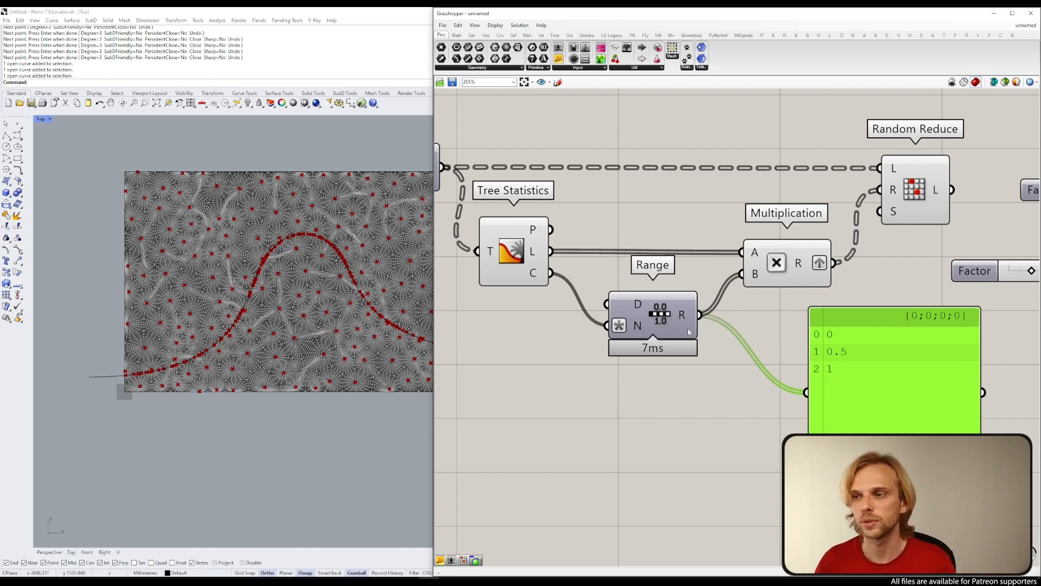
left_click_drag(551, 251, 836, 371)
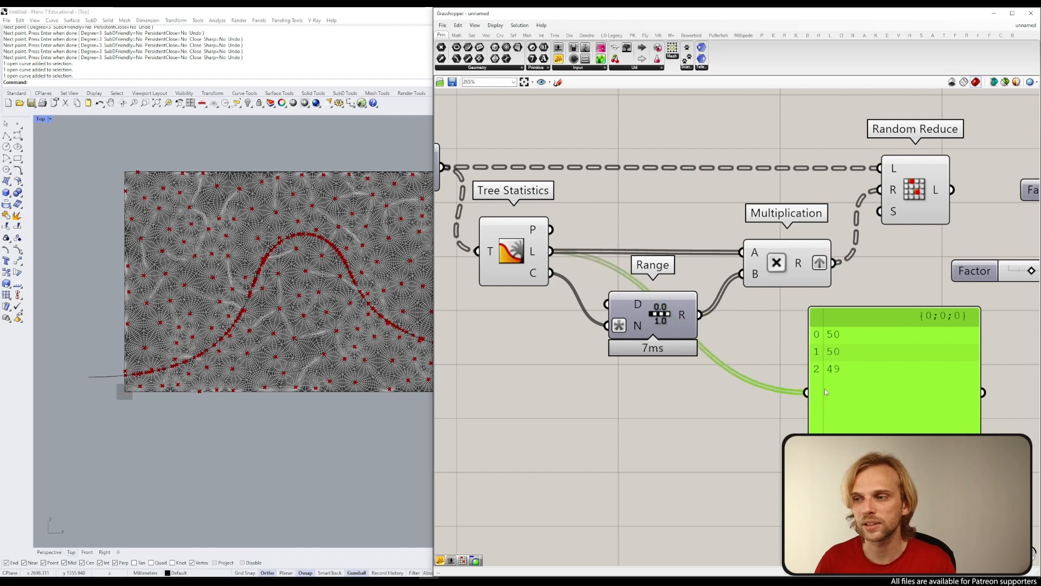
left_click_drag(687, 317, 830, 370)
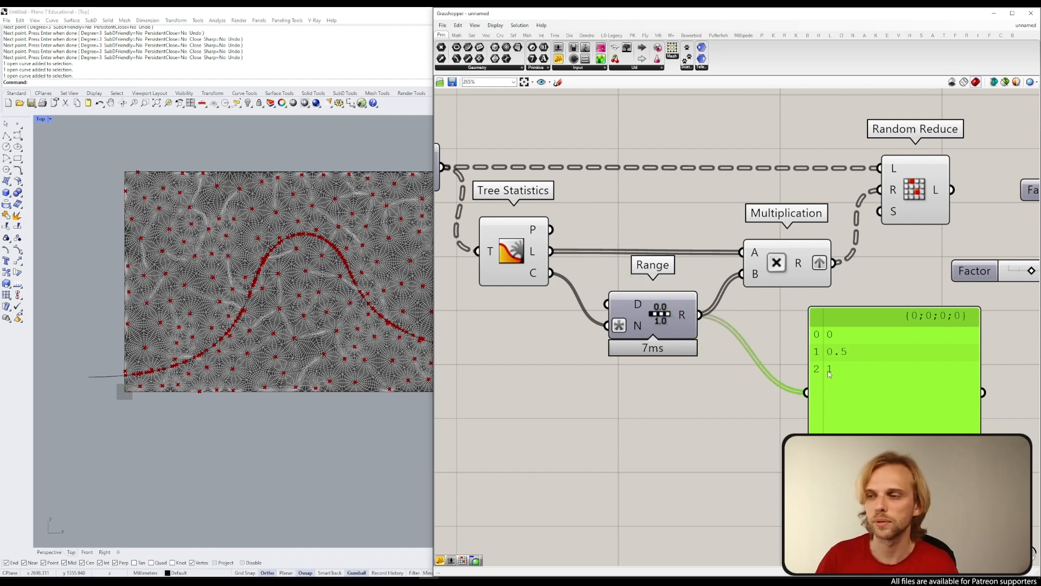
key("Delete")
Step: Flatten Random Reduce's output list and check the data it delivers
scroll(825, 373, "down", 3)
right_click_drag(819, 323, 661, 382)
mouse_move(727, 322)
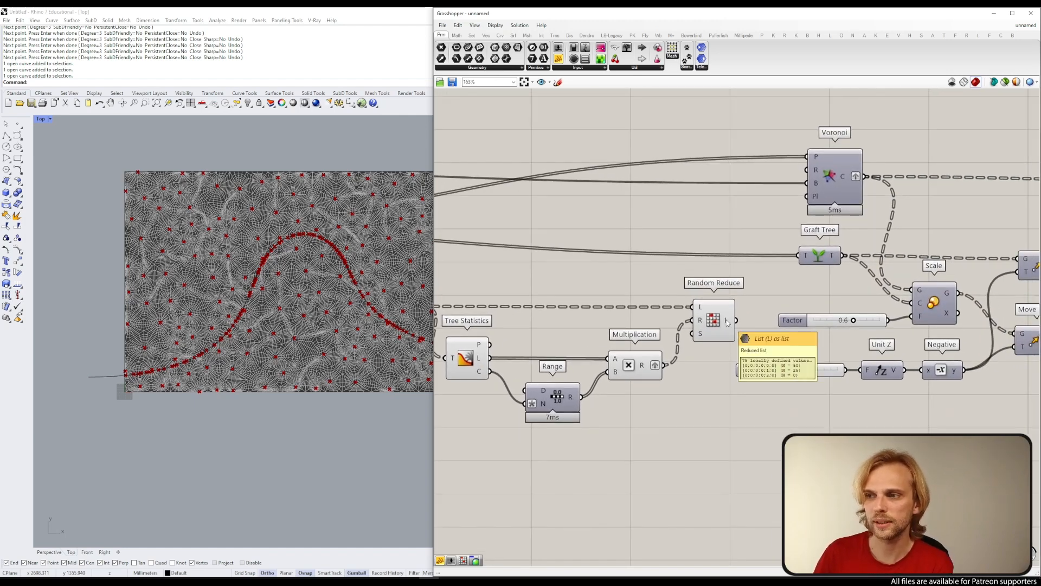
left_click_drag(718, 322, 708, 322)
left_click(746, 306)
right_click_drag(729, 315, 669, 362)
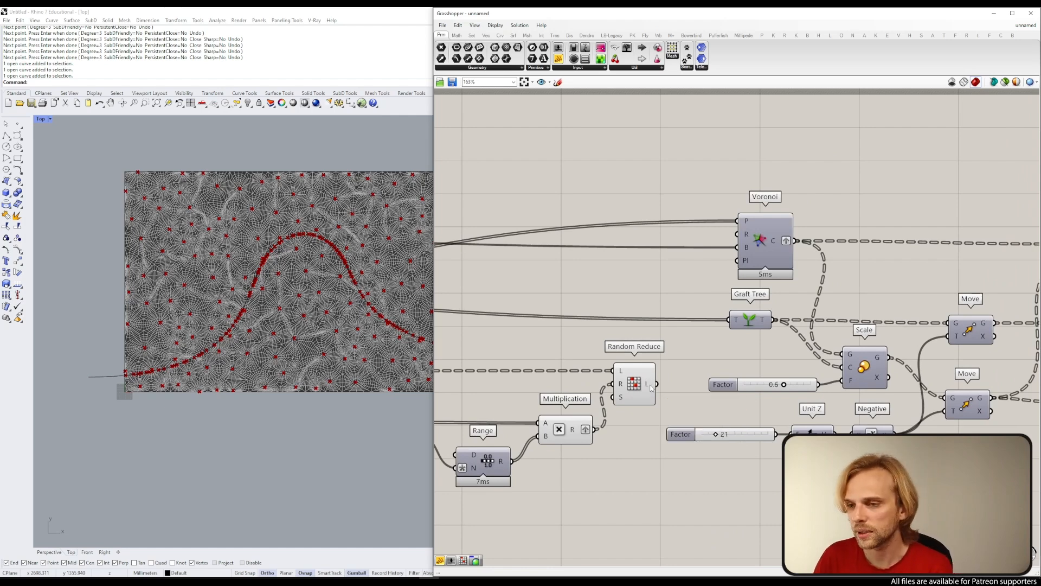
right_click(651, 387)
left_click(672, 421)
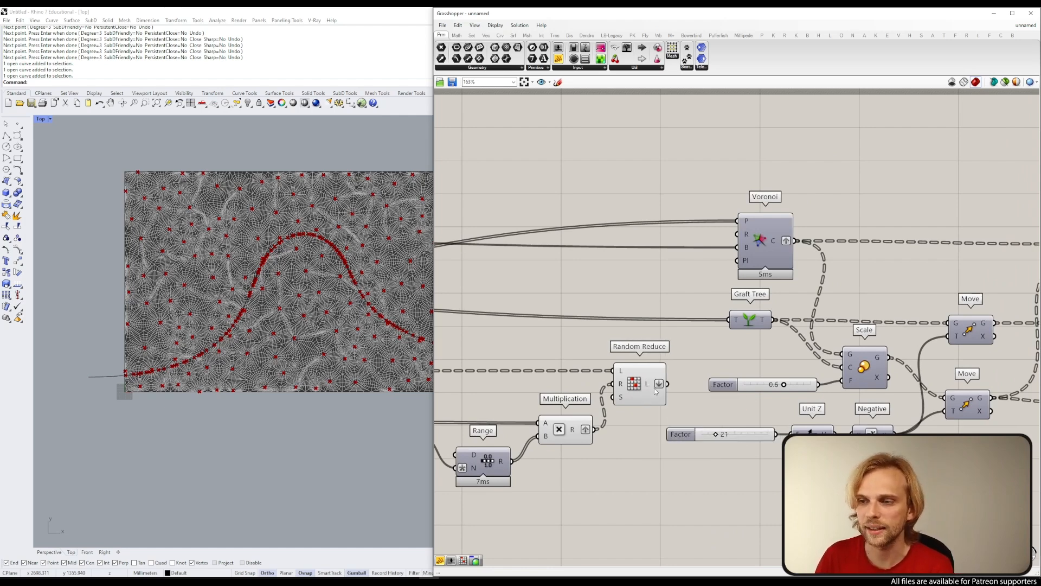
mouse_move(647, 387)
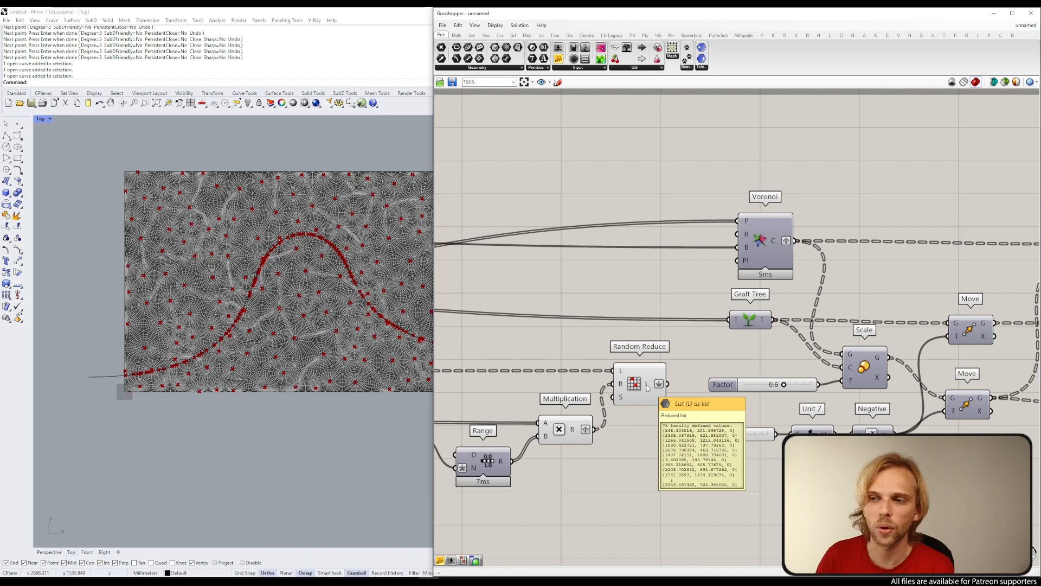
Step: Open up more canvas space between Random Reduce and the Voronoi section, keeping the Factor 21 slider beside Unit Z
scroll(647, 387, "down", 5)
right_click_drag(756, 405, 670, 383)
scroll(586, 369, "up", 4)
scroll(548, 366, "up", 2)
left_click_drag(568, 311, 717, 312, "alt")
left_click_drag(567, 398, 718, 398)
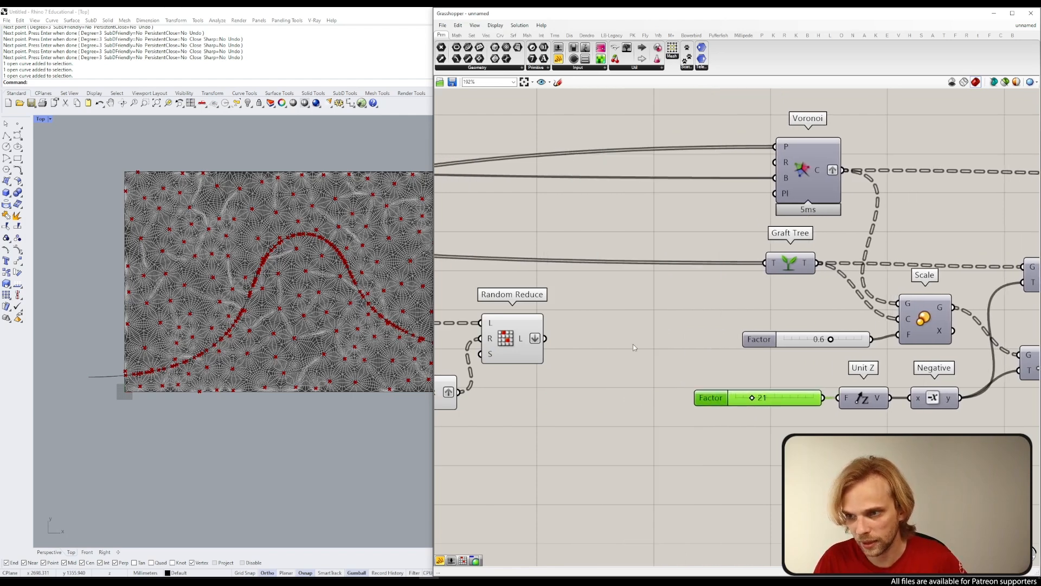
left_click_drag(621, 320, 642, 319, "alt")
scroll(700, 318, "down", 1)
right_click_drag(704, 318, 850, 334)
Step: Turn off the viewport preview of the upstream components from the boundary Curve and Populate 2D to Tree Statistics
left_click(694, 355)
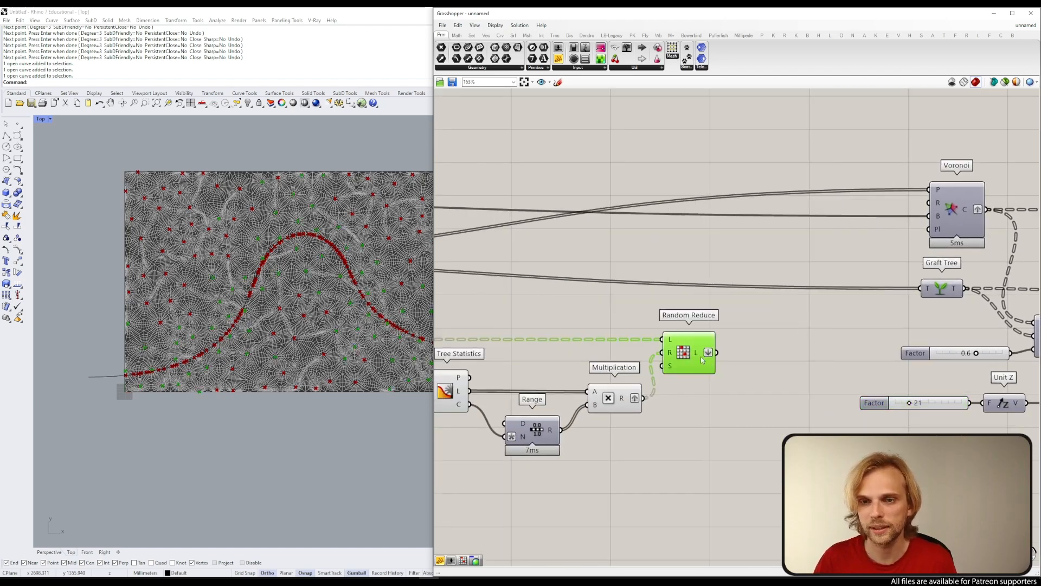
right_click_drag(777, 350, 886, 341)
scroll(887, 340, "down", 4)
scroll(551, 311, "up", 2)
left_click(481, 280)
left_click(547, 215)
scroll(570, 232, "down", 3)
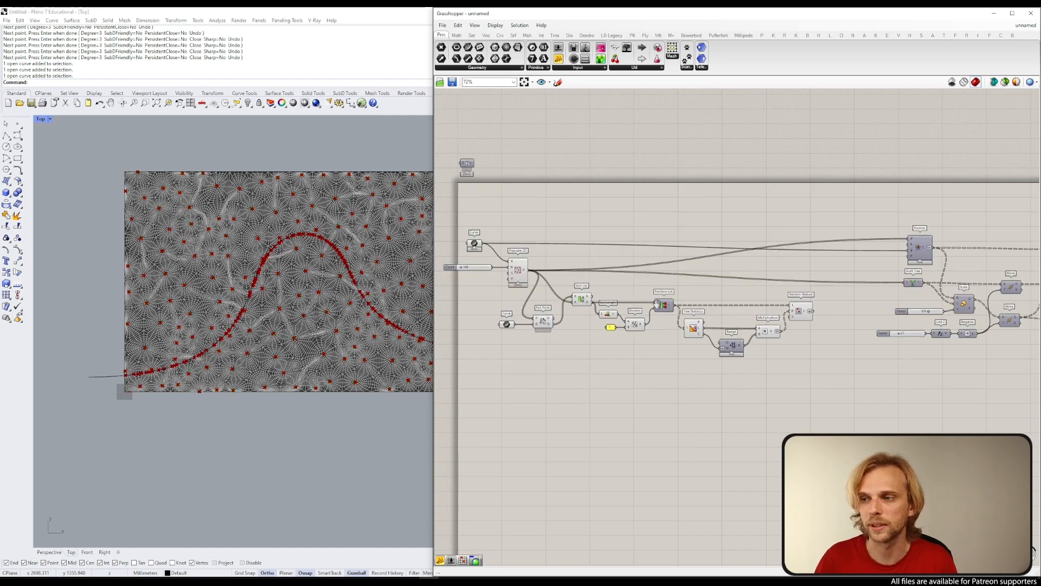
right_click_drag(657, 318, 744, 334)
left_click_drag(805, 406, 475, 235)
middle_click(553, 234)
left_click(579, 211)
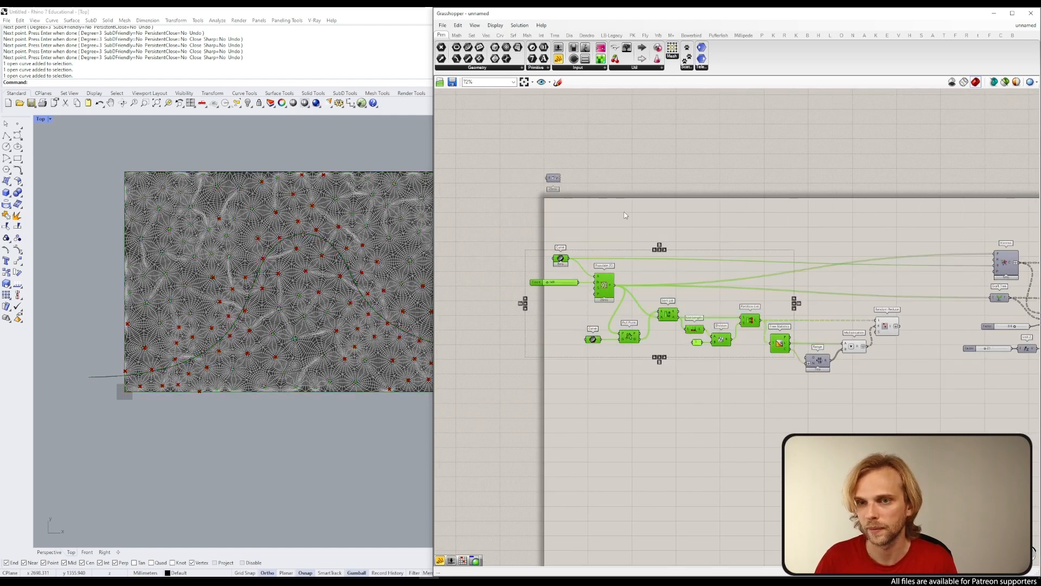
left_click(645, 225)
Step: Feed Random Reduce's output into Voronoi's points input and into Graft Tree, replacing their Populate 2D connections
right_click_drag(809, 266, 683, 258)
scroll(655, 317, "up", 5)
left_click_drag(640, 369, 849, 213)
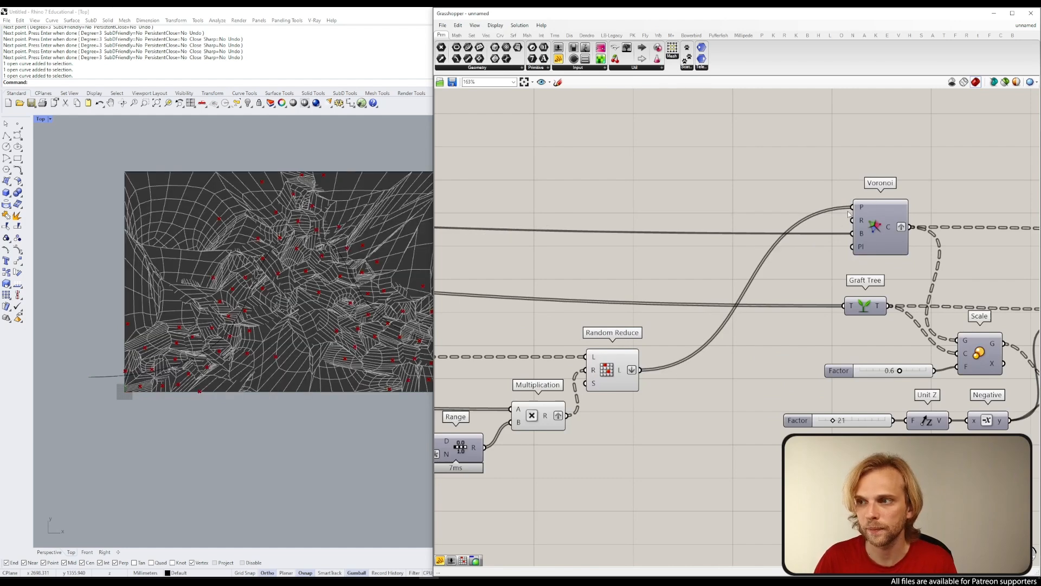
left_click_drag(650, 370, 853, 308)
Step: Examine the reduced points in the viewport by highlighting Random Reduce and compare their spread along the curve
scroll(734, 279, "down", 3)
right_click_drag(641, 274, 873, 276)
scroll(591, 251, "up", 3)
mouse_move(557, 291)
left_mouse_down()
mouse_move(562, 302)
mouse_move(556, 297)
left_mouse_up()
scroll(645, 289, "down", 3)
right_click_drag(830, 312, 537, 287)
scroll(691, 327, "up", 3)
left_click(691, 328)
left_click(699, 260)
left_click(695, 321)
left_click(684, 253)
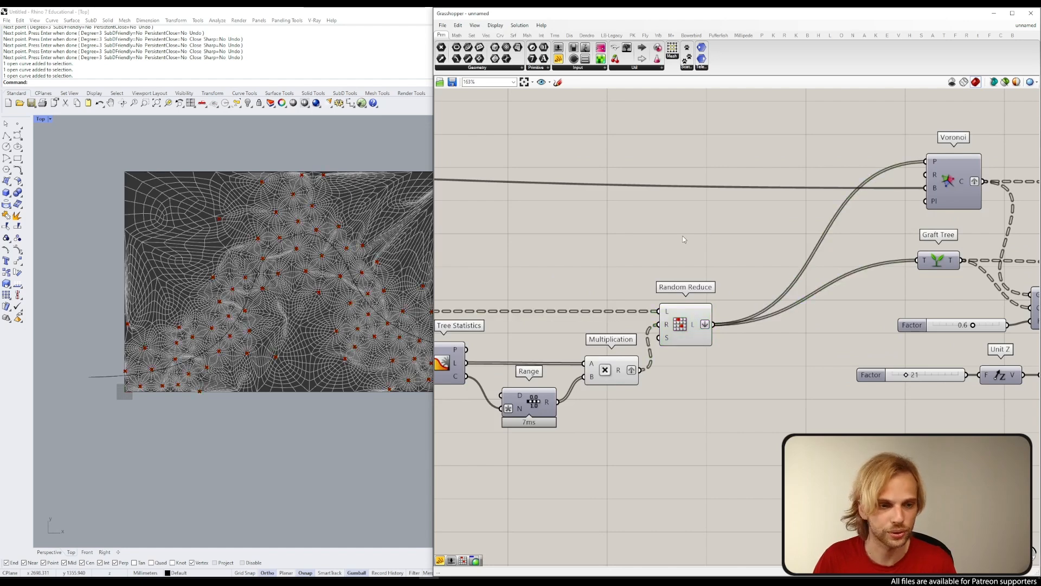
Step: Group the components from Populate 2D to Random Reduce, name the group Control density and move the attractor Curve parameter outside it
scroll(682, 236, "down", 1)
scroll(682, 241, "down", 2)
right_click_drag(705, 301, 854, 305)
scroll(912, 303, "down", 3)
scroll(854, 305, "up", 1)
left_click(850, 398)
left_click_drag(850, 399, 557, 234)
middle_click(556, 233)
left_click(564, 210)
left_click_drag(546, 308, 520, 308)
right_click(649, 260)
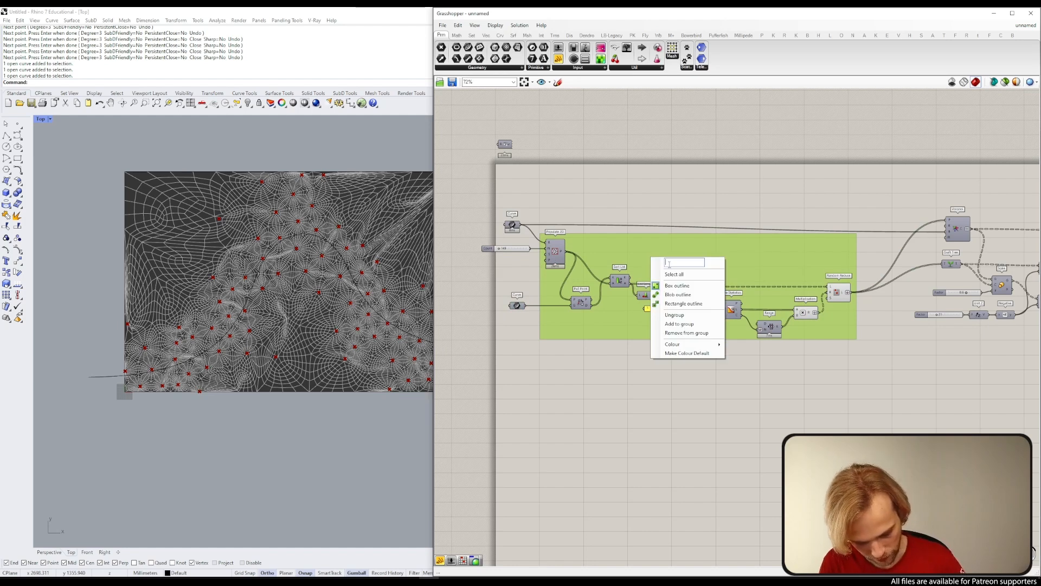
type("Control density")
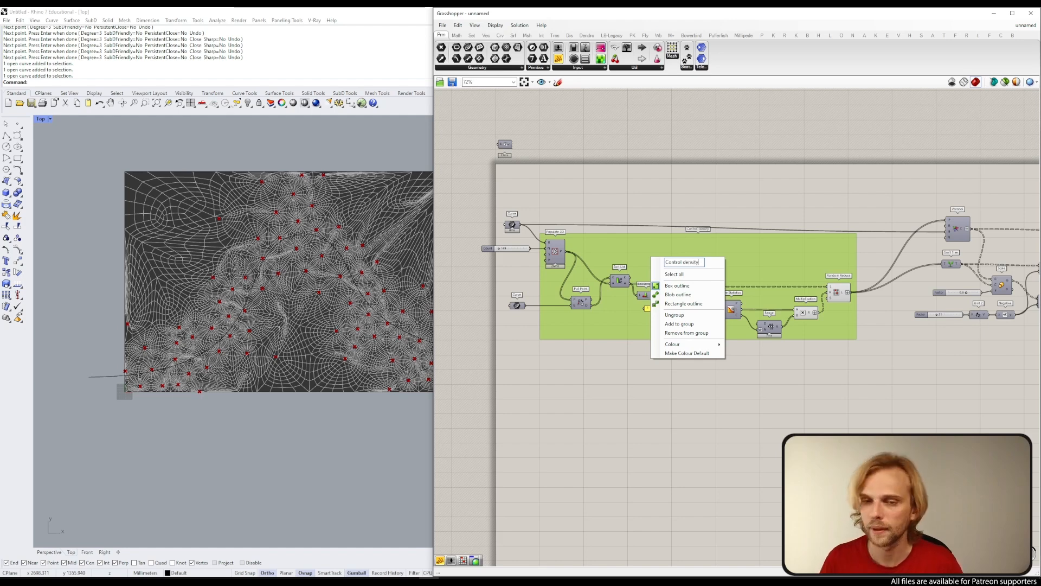
left_click(724, 199)
Step: Widen the Rhino window area and show the relief mesh in a maximised Perspective view
scroll(262, 220, "down", 8)
right_click_drag(308, 263, 321, 213)
double_click(43, 119)
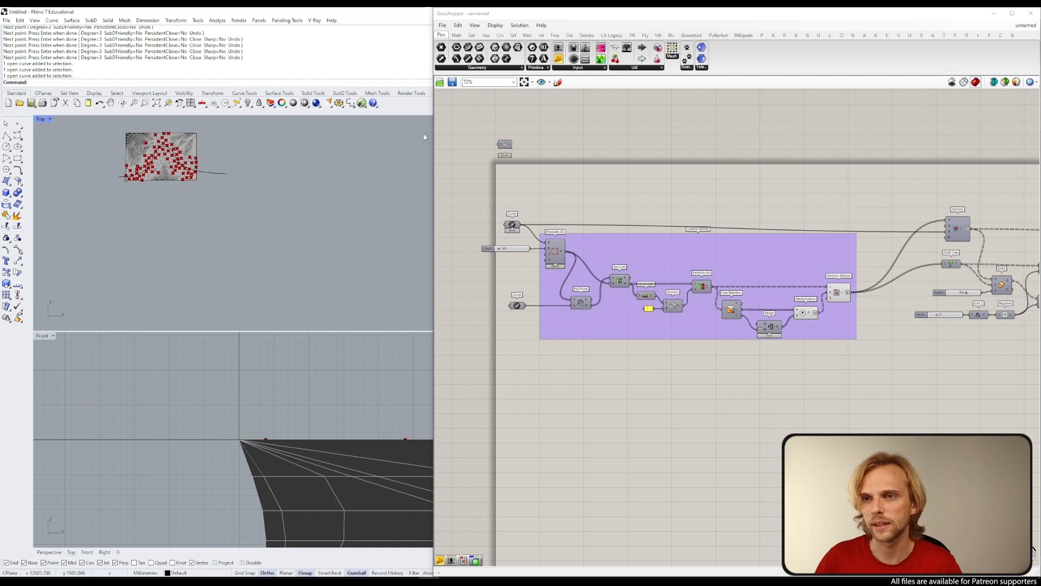
left_click_drag(431, 136, 587, 137)
double_click(461, 119)
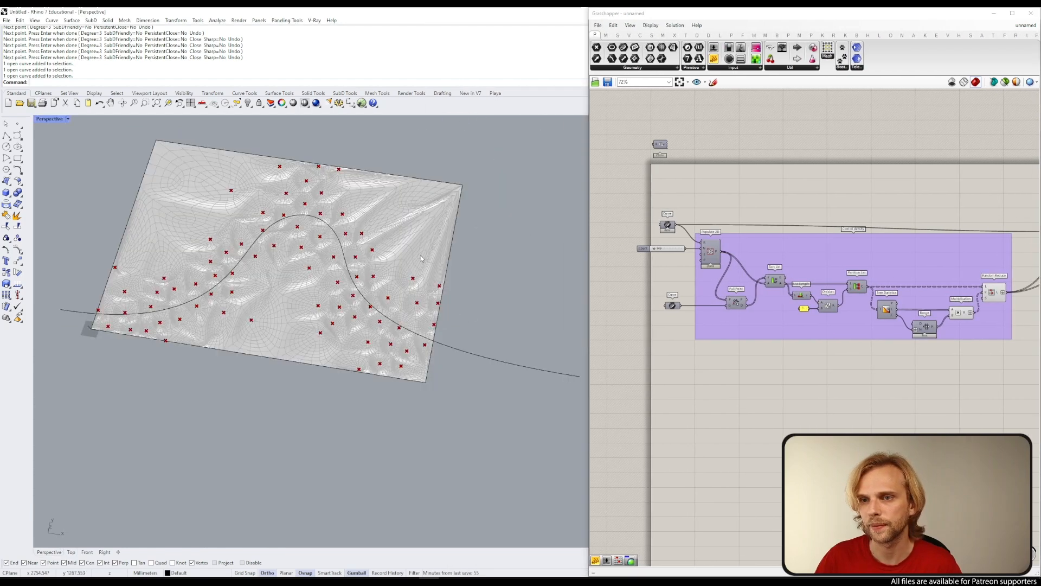
right_click_drag(347, 261, 385, 228)
Step: Turn off the viewport preview of Multiplication and Random Reduce
right_click_drag(971, 326, 877, 313)
scroll(953, 330, "up", 3)
left_click_drag(945, 348, 794, 241)
middle_click(793, 239)
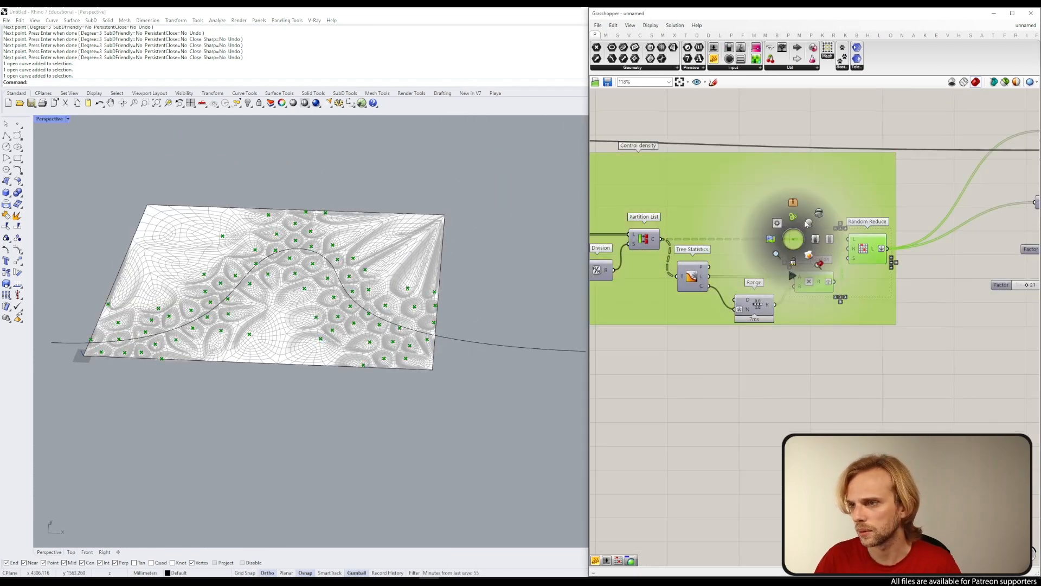
left_click(820, 216)
Step: Examine the relief mesh from several angles and close up, looking at the folds and the cell density along the curve
right_click_drag(306, 293, 366, 316)
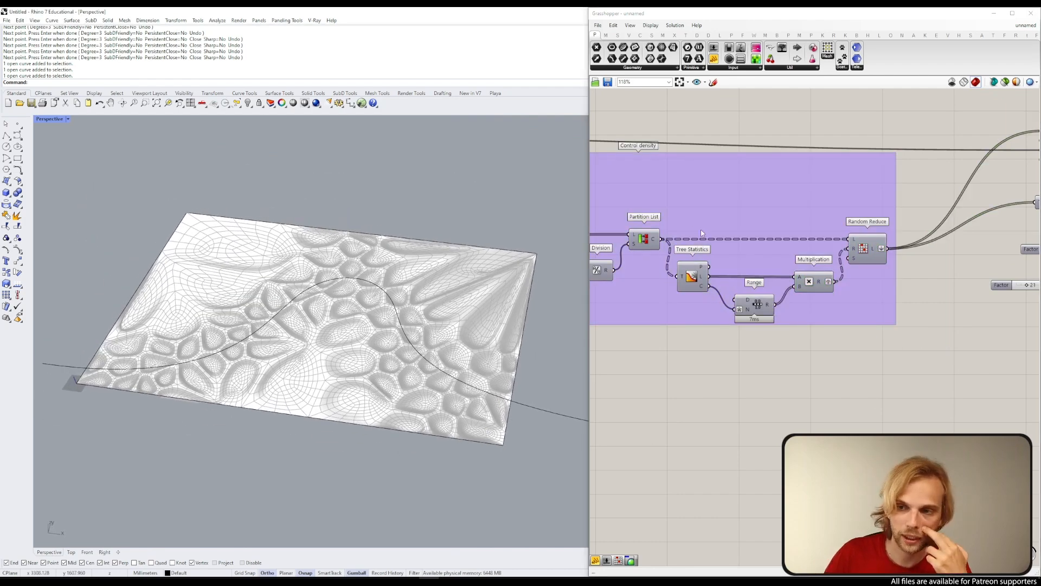
left_click_drag(590, 156, 548, 157)
right_click_drag(510, 210, 465, 342)
scroll(451, 278, "up", 4)
scroll(430, 239, "up", 5)
right_click_drag(431, 239, 491, 246)
scroll(325, 283, "up", 5)
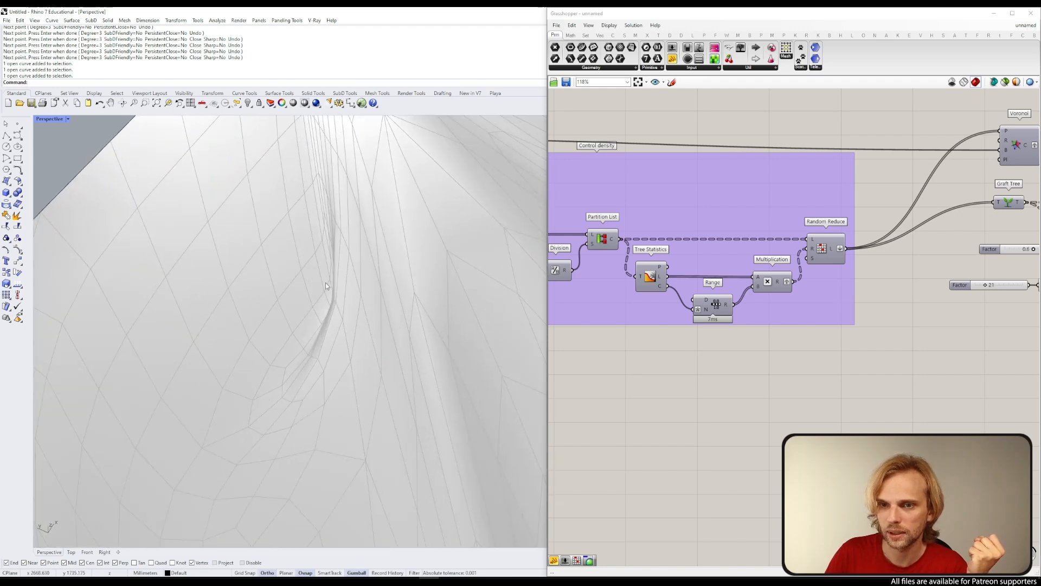
scroll(342, 292, "down", 6)
right_click_drag(337, 297, 189, 395)
scroll(350, 281, "down", 4)
scroll(290, 389, "up", 4)
scroll(290, 389, "up", 4)
scroll(290, 389, "down", 6)
scroll(188, 394, "down", 3)
scroll(188, 394, "down", 3)
right_click_drag(239, 437, 256, 314, "shift")
scroll(260, 325, "up", 4)
right_click_drag(272, 372, 276, 385)
Step: Set the panel feeding Division's B input to 6 and review the cell distribution on the mesh
right_click_drag(824, 252, 718, 293)
left_click(719, 293)
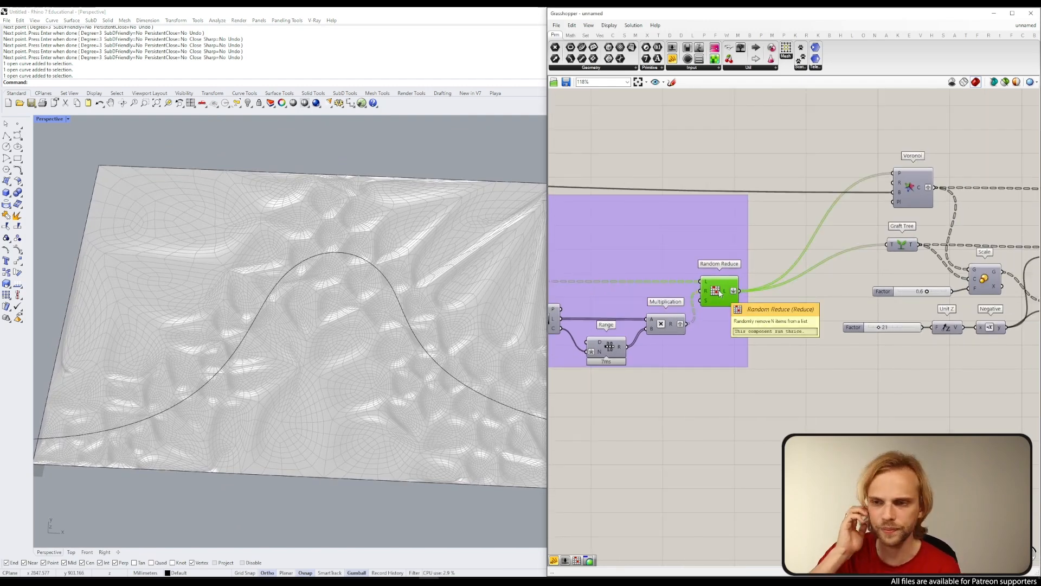
right_click_drag(770, 342, 944, 307)
right_click_drag(598, 287, 720, 274)
scroll(720, 272, "up", 6)
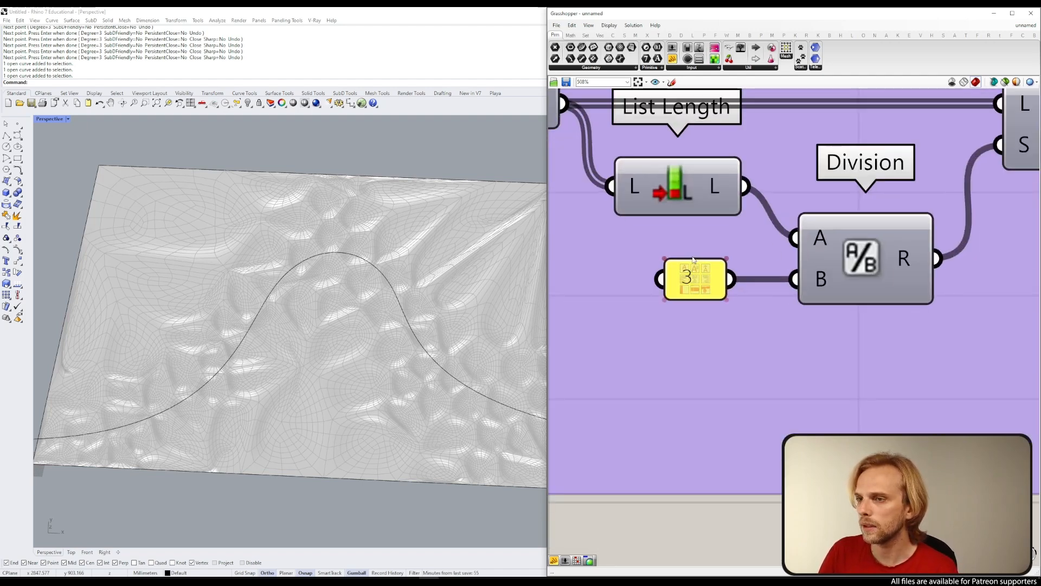
scroll(722, 271, "down", 3)
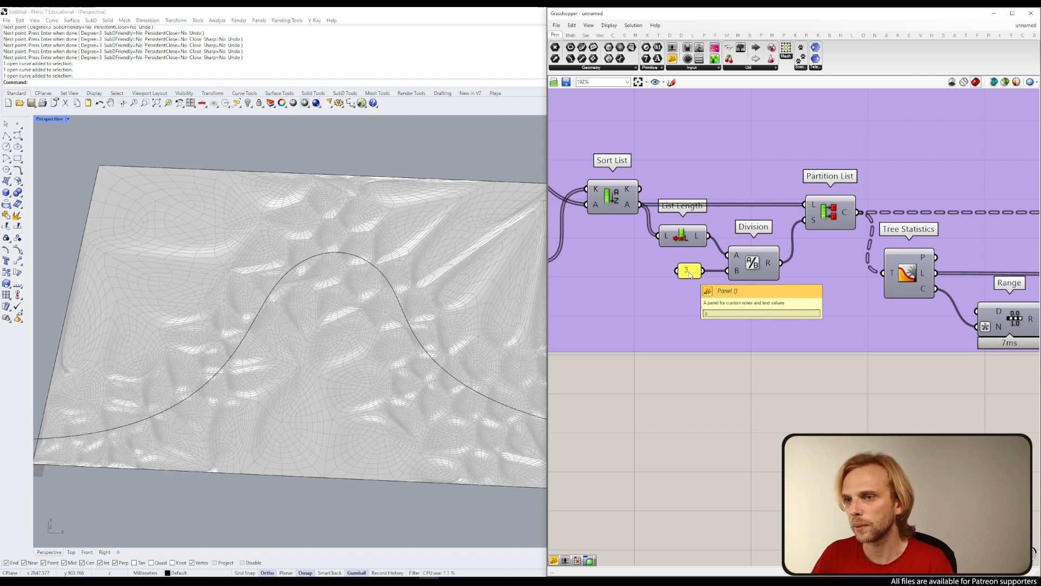
double_click(689, 271)
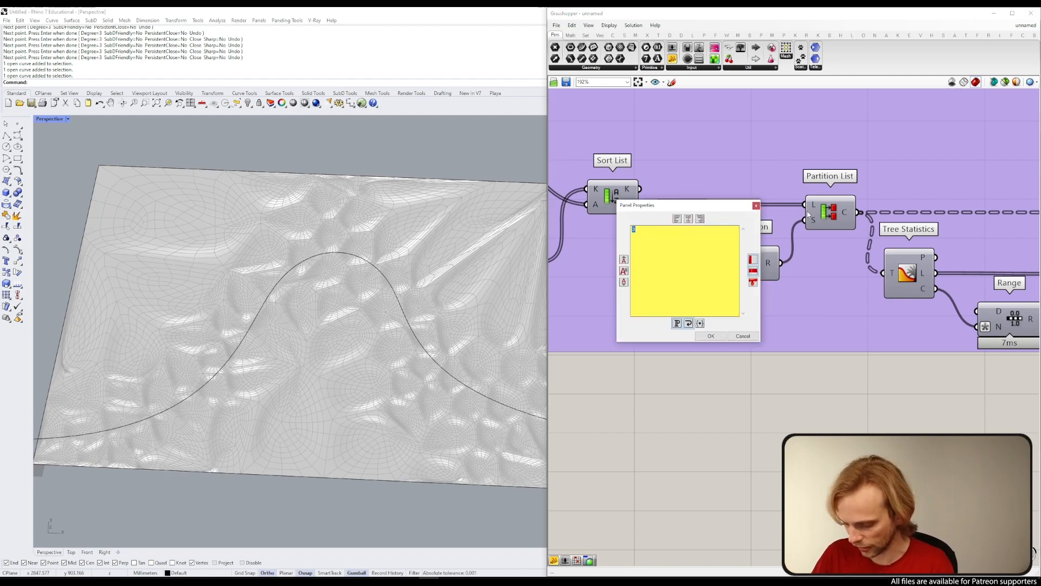
type("6")
left_click(711, 335)
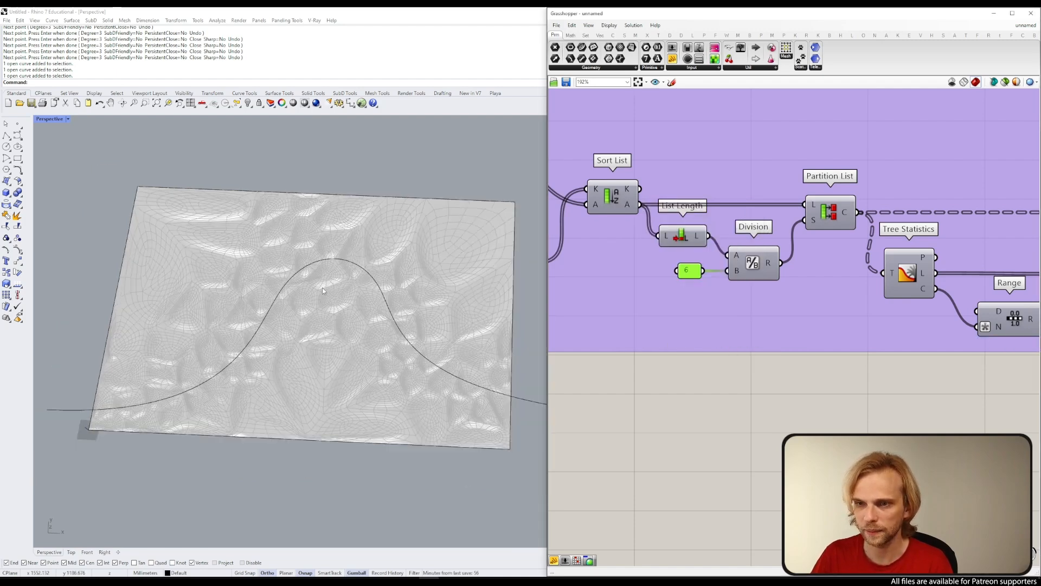
right_click_drag(322, 284, 316, 308)
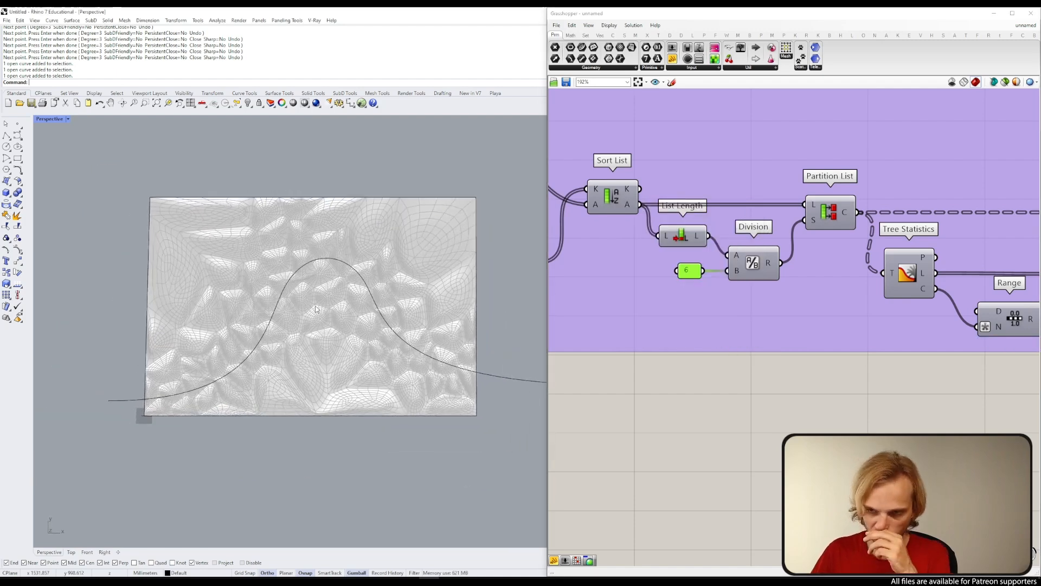
mouse_move(447, 296)
right_mouse_down()
mouse_move(446, 278)
mouse_move(445, 301)
right_mouse_up()
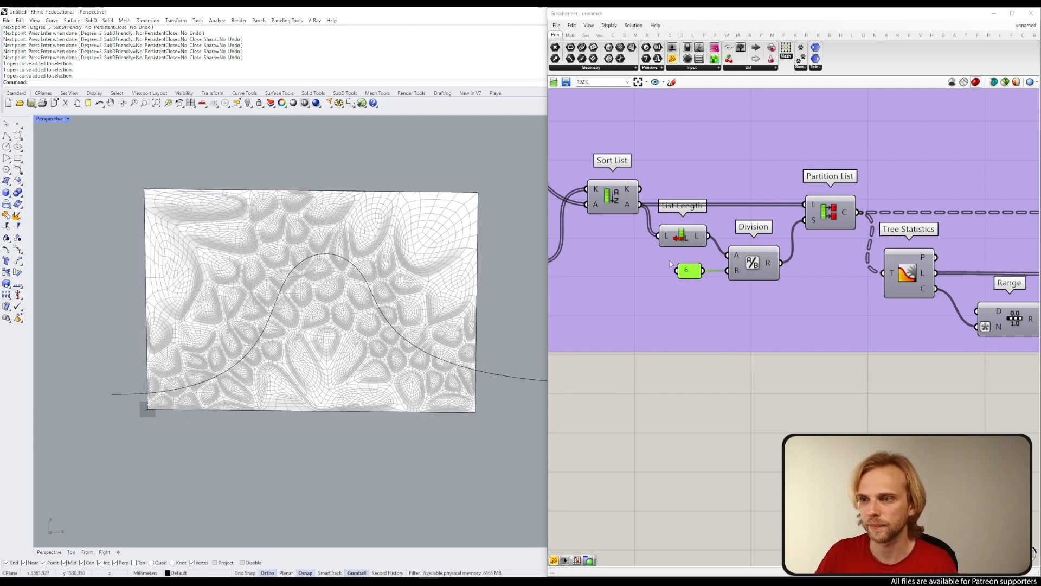
Step: Set the panel feeding Division's B input to 10 and review the resulting mesh
scroll(687, 271, "up", 2)
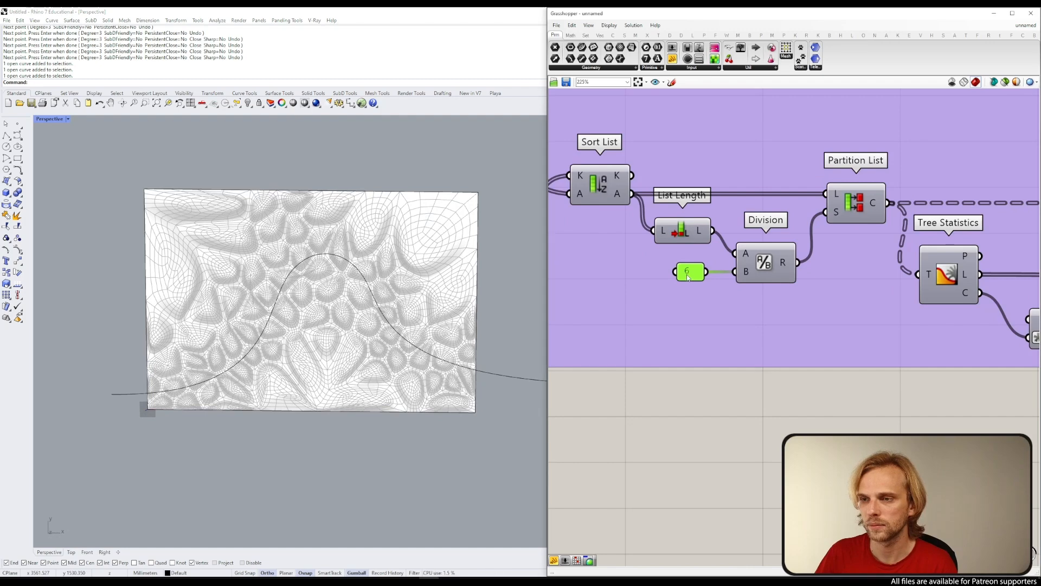
double_click(687, 276)
type("10")
left_click(709, 339)
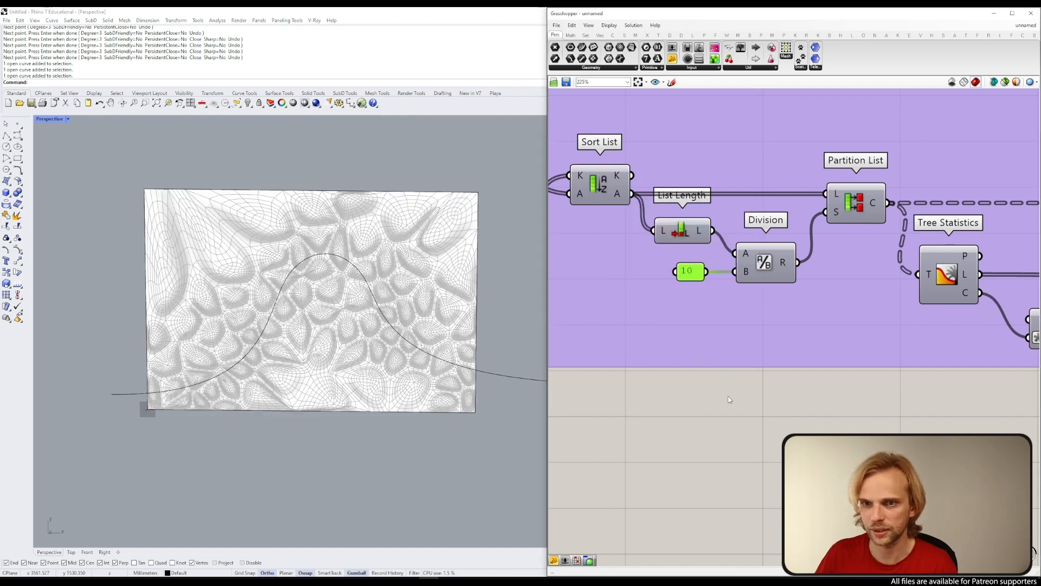
mouse_move(377, 254)
right_mouse_down()
mouse_move(379, 239)
mouse_move(379, 259)
right_mouse_up()
Step: Set the Count slider feeding Populate 2D to 250
scroll(792, 259, "down", 4)
right_click_drag(705, 239, 844, 271)
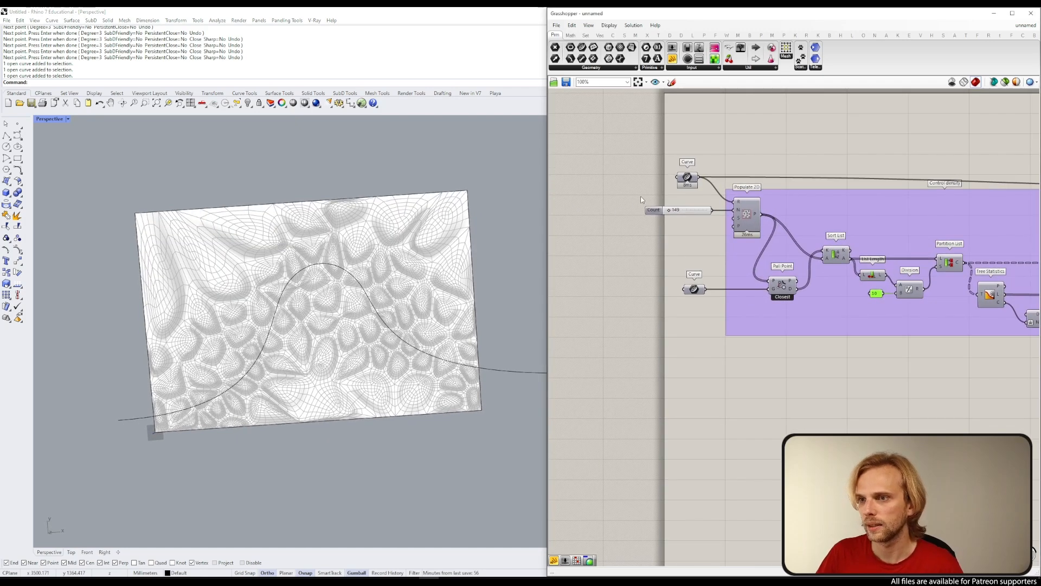
scroll(645, 195, "up", 5)
double_click(750, 247)
type("250")
key("Return")
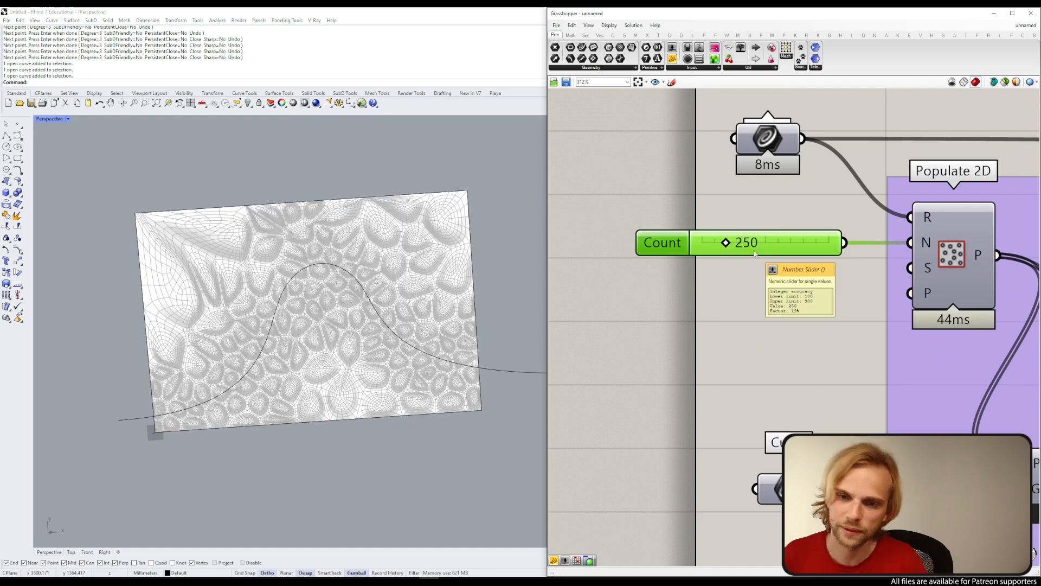
Step: Review the relief mesh, and move all components downstream of the point-thinning group farther along the canvas to make room
right_click_drag(285, 298, 300, 242)
scroll(282, 325, "up", 5)
right_click_drag(282, 326, 362, 293)
scroll(782, 289, "down", 10)
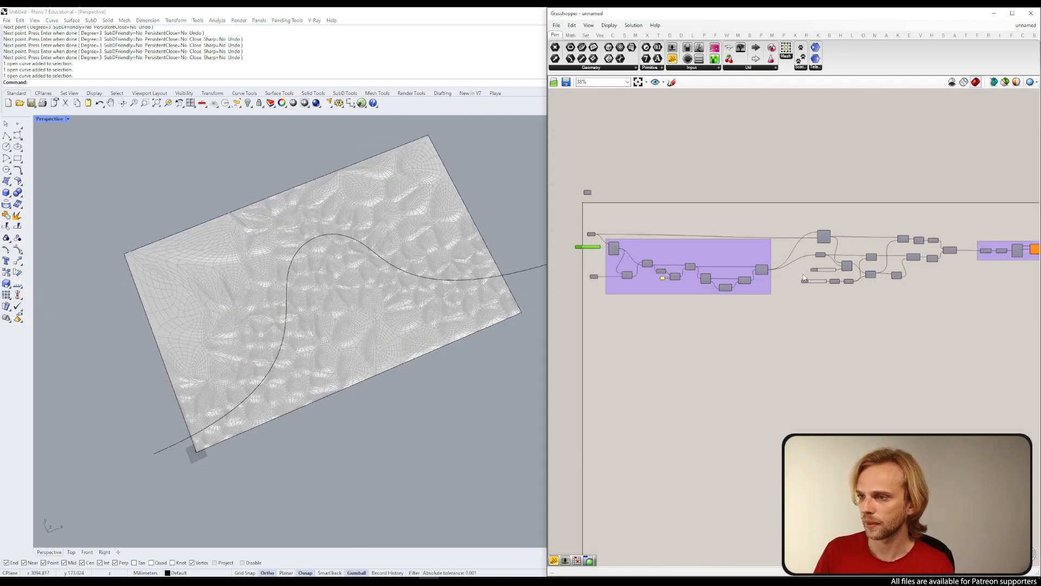
left_click_drag(953, 321, 548, 171)
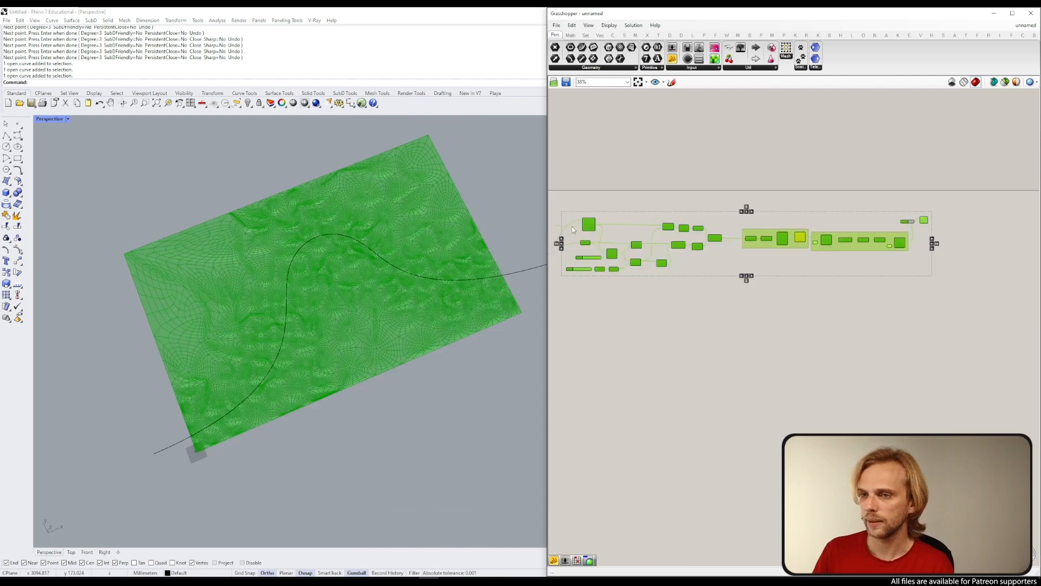
scroll(595, 226, "up", 3)
right_click_drag(595, 226, 700, 233)
right_click_drag(590, 282, 735, 261)
left_click(708, 301)
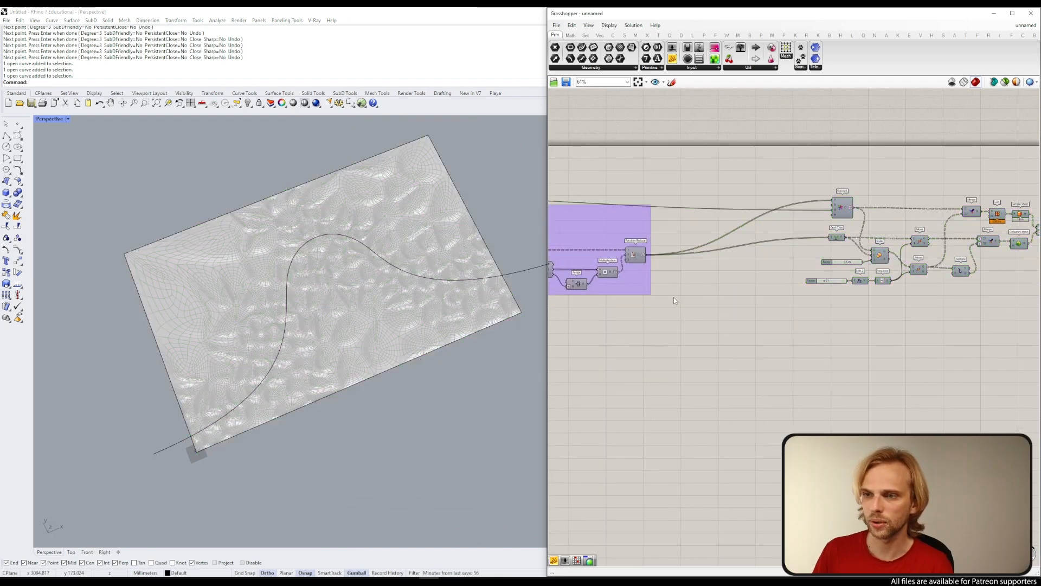
Step: Turn on the preview of Random Reduce to show the remaining points over the relief mesh
scroll(328, 292, "up", 8)
right_click_drag(328, 293, 307, 314)
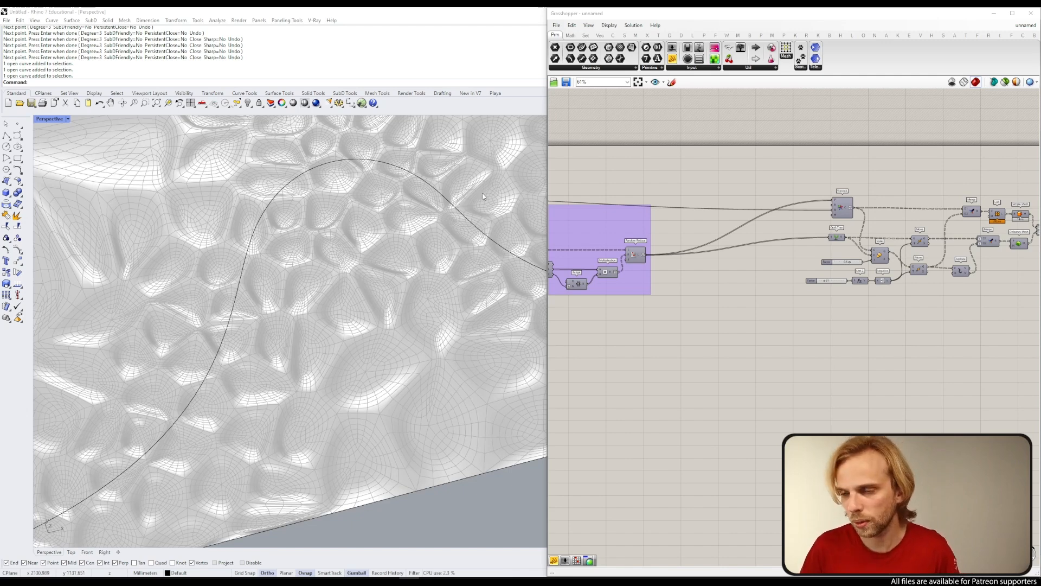
scroll(697, 238, "up", 4)
right_click(698, 238)
right_click_drag(652, 288, 749, 279)
left_click(679, 261)
middle_click(680, 261)
left_click(648, 234)
left_click(758, 327)
right_click_drag(758, 327, 832, 270)
scroll(326, 261, "down", 7)
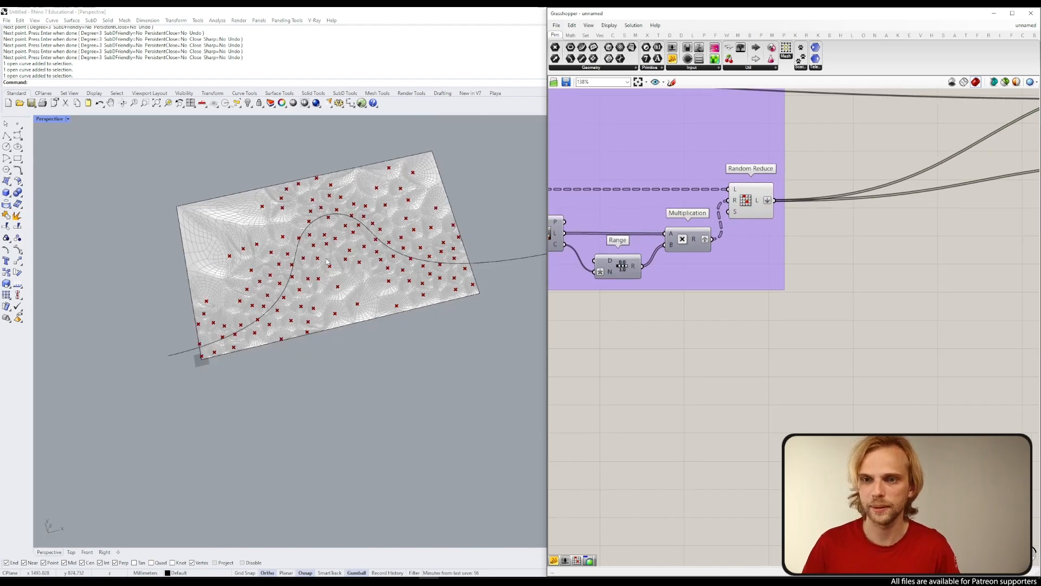
scroll(328, 261, "up", 4)
double_click(851, 317)
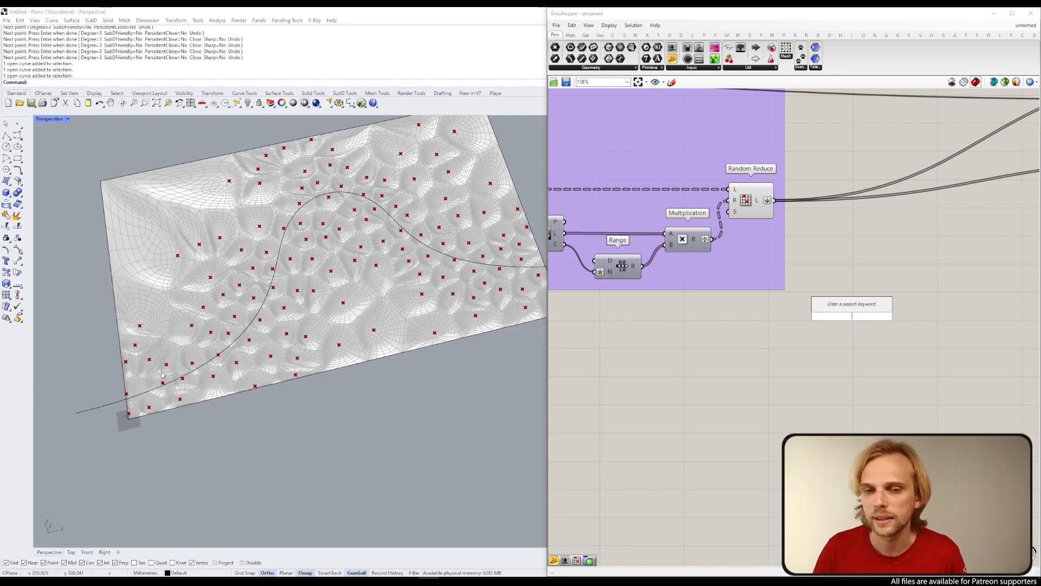
left_click(335, 191)
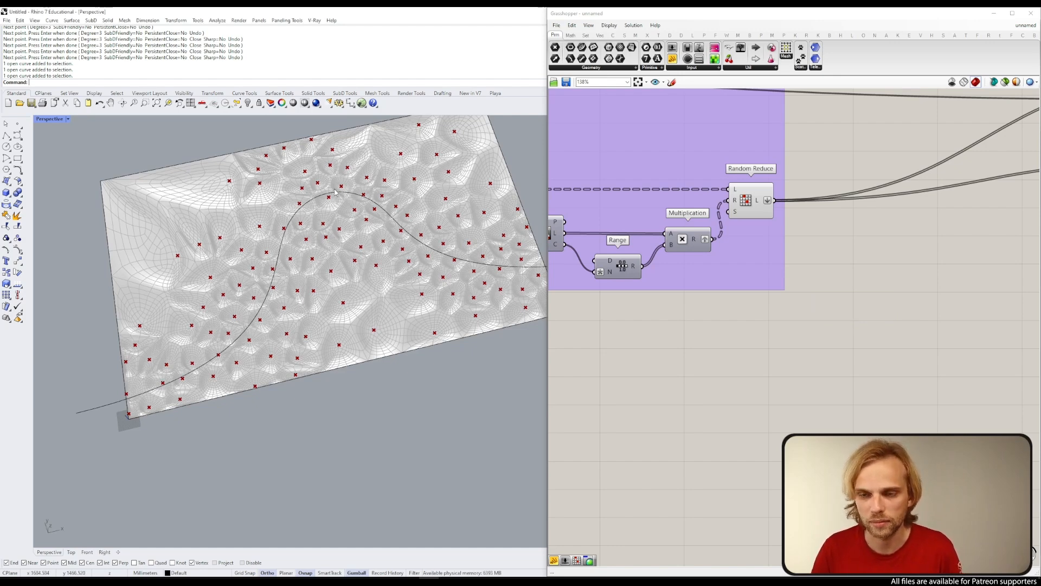
left_click(336, 193)
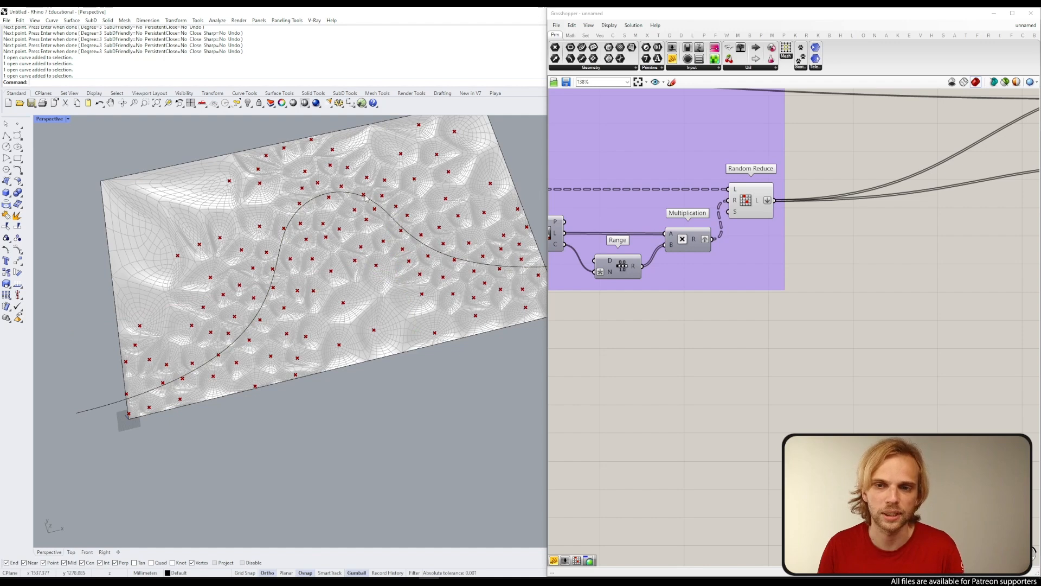
Step: Add a Pull Point component below the group and feed Random Reduce's output into its P input
double_click(695, 360)
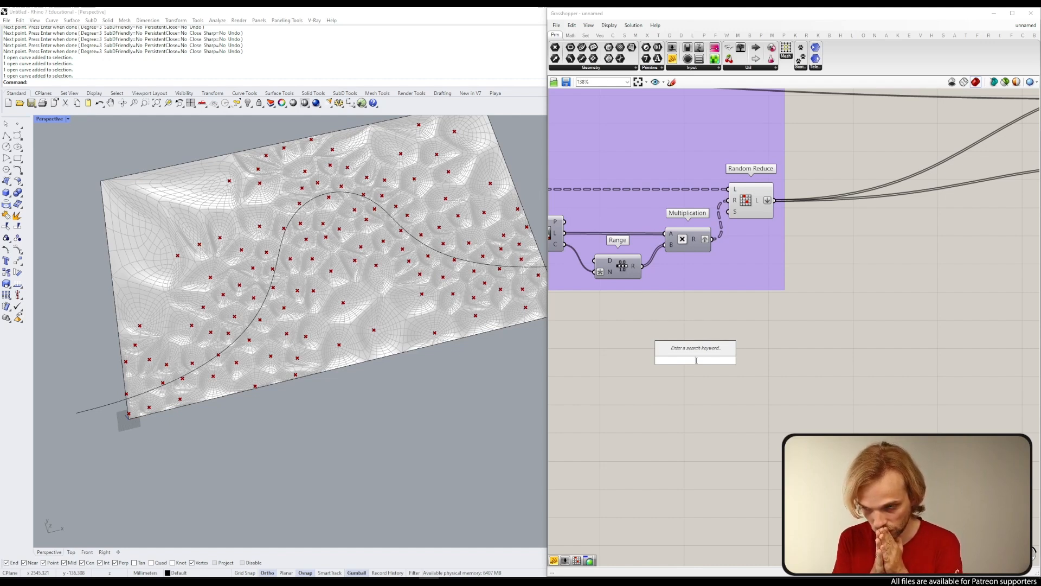
type("pull po")
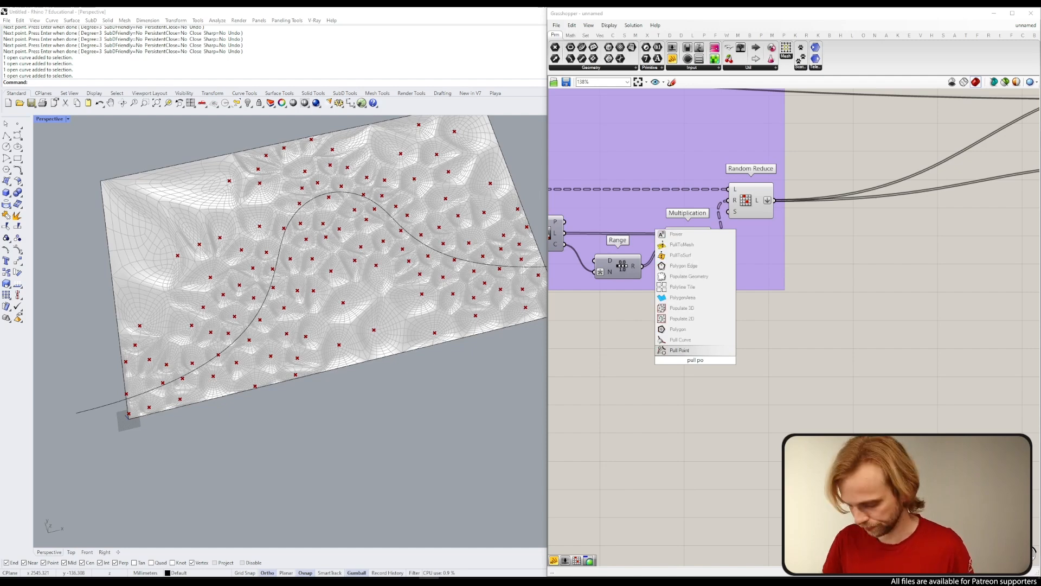
key("Return")
left_click_drag(697, 360, 841, 302)
left_click_drag(804, 243, 822, 297)
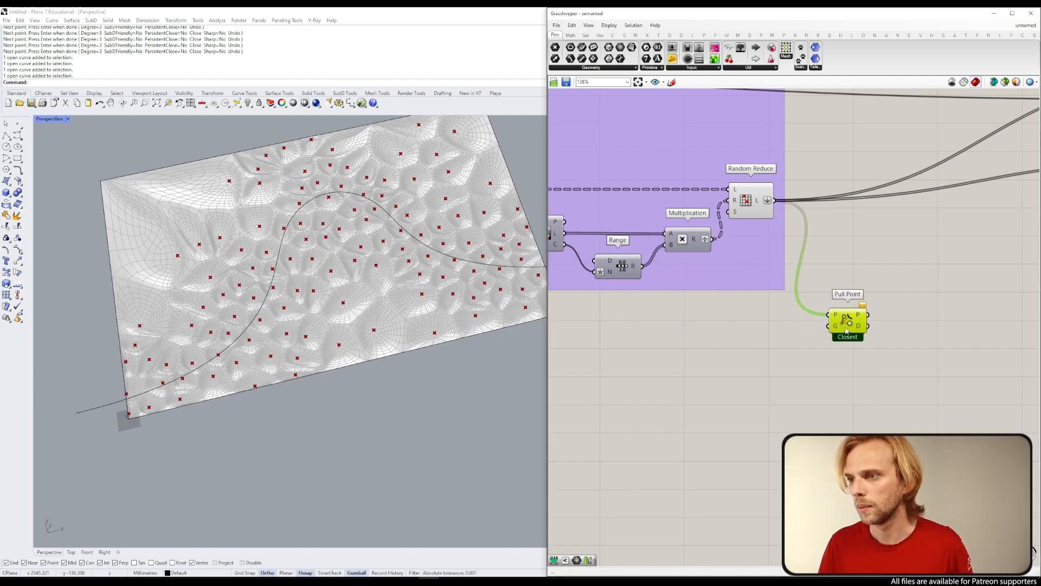
Step: Connect the Curve parameter to Pull Point's G input
scroll(829, 317, "down", 2)
right_click_drag(830, 317, 942, 275)
scroll(942, 275, "down", 3)
scroll(694, 244, "up", 2)
right_click_drag(812, 253, 824, 204)
left_click_drag(639, 175, 972, 213)
scroll(611, 224, "down", 3)
scroll(610, 224, "up", 2)
left_click(976, 215)
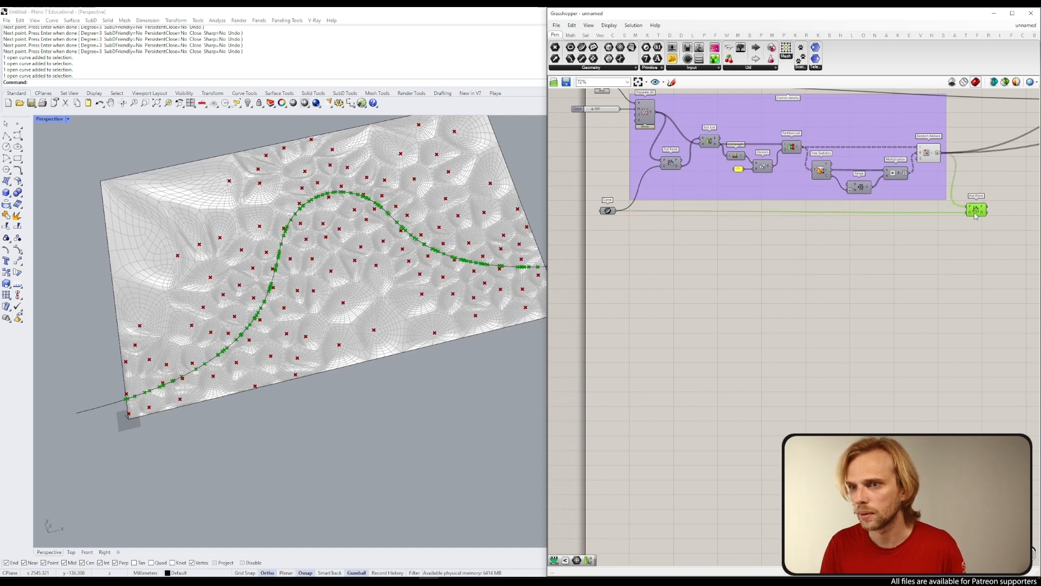
Step: Adjust the placement of the Curve parameter and Pull Point, and inspect the distances in Pull Point's D output
left_click_drag(606, 212, 602, 212)
left_click(617, 224)
scroll(977, 202, "up", 2)
right_click_drag(977, 202, 847, 212)
left_click_drag(849, 216, 857, 216)
right_click_drag(858, 232, 743, 239)
scroll(743, 240, "up", 4)
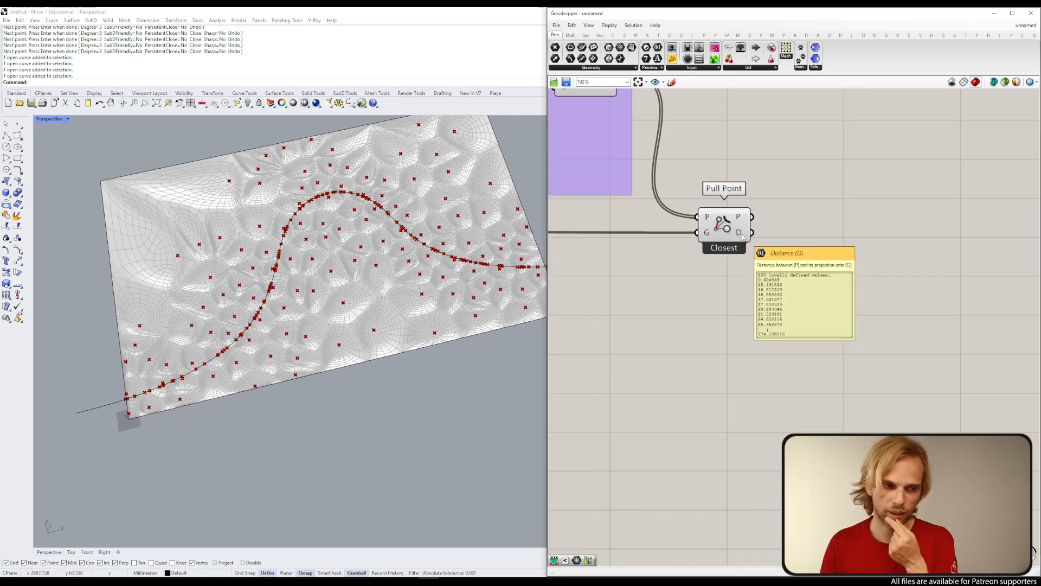
Step: Add a Remap Numbers component after Pull Point
scroll(796, 261, "down", 4)
right_click_drag(796, 262, 739, 288)
scroll(716, 246, "up", 3)
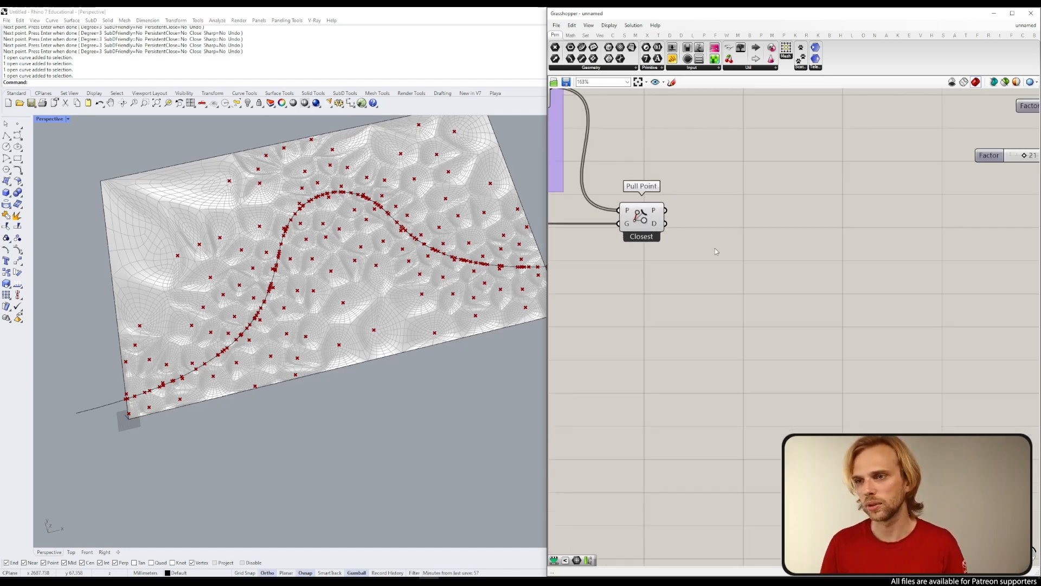
double_click(756, 250)
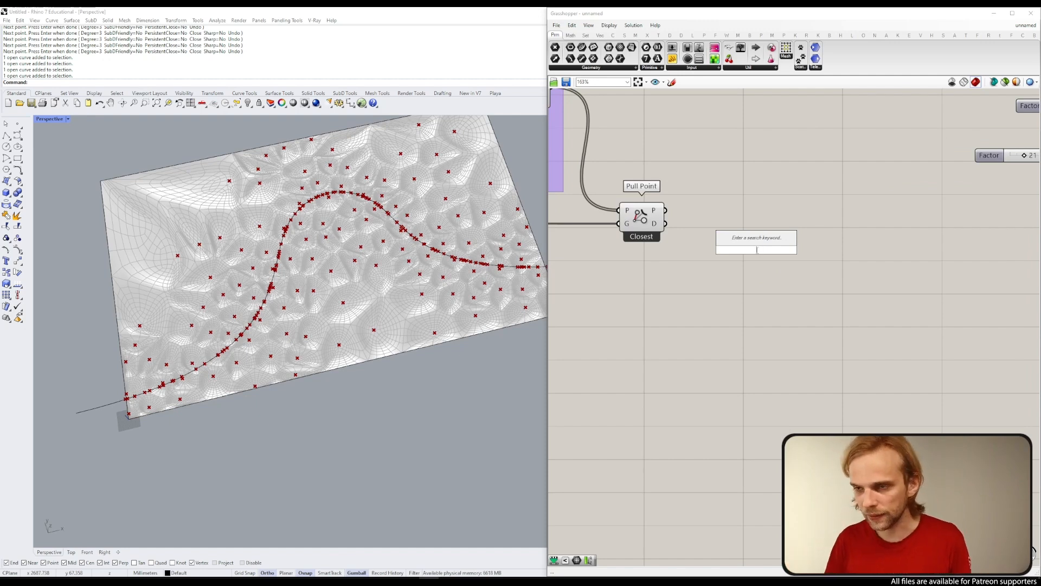
type("remap")
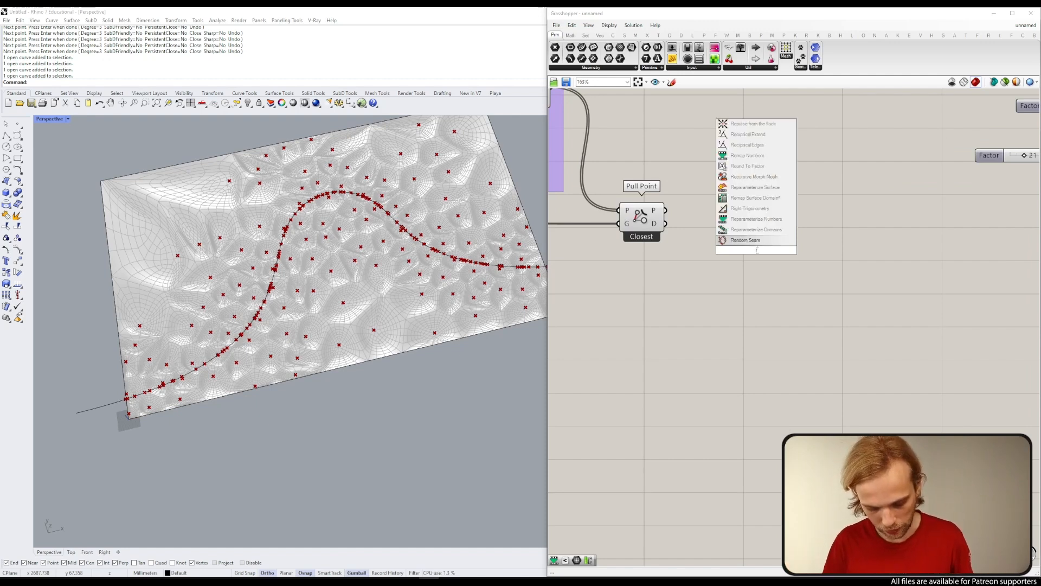
key("Return")
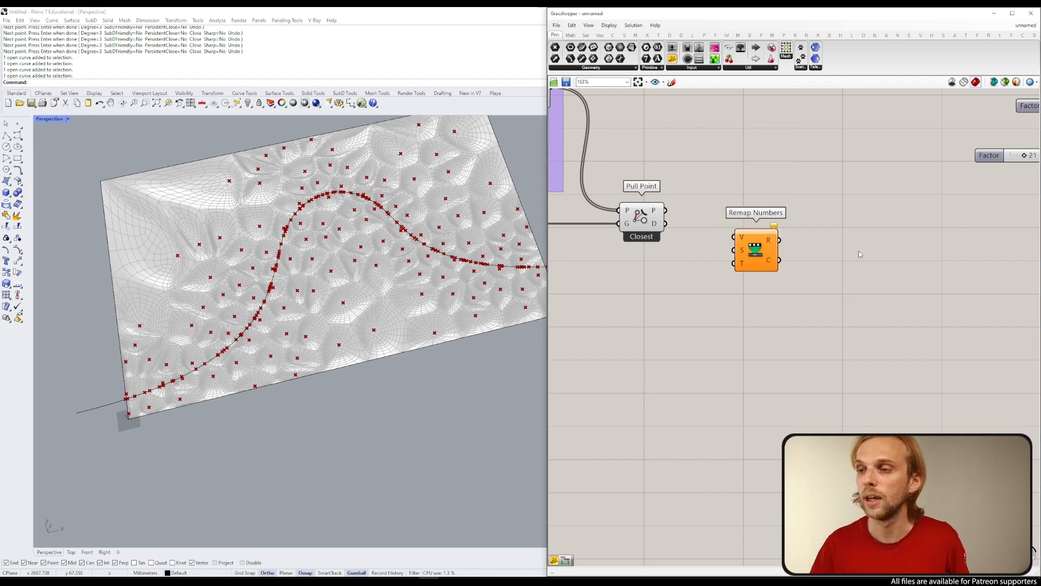
Step: Add a Graph Mapper after the Remap Numbers component
double_click(900, 244)
type("graph")
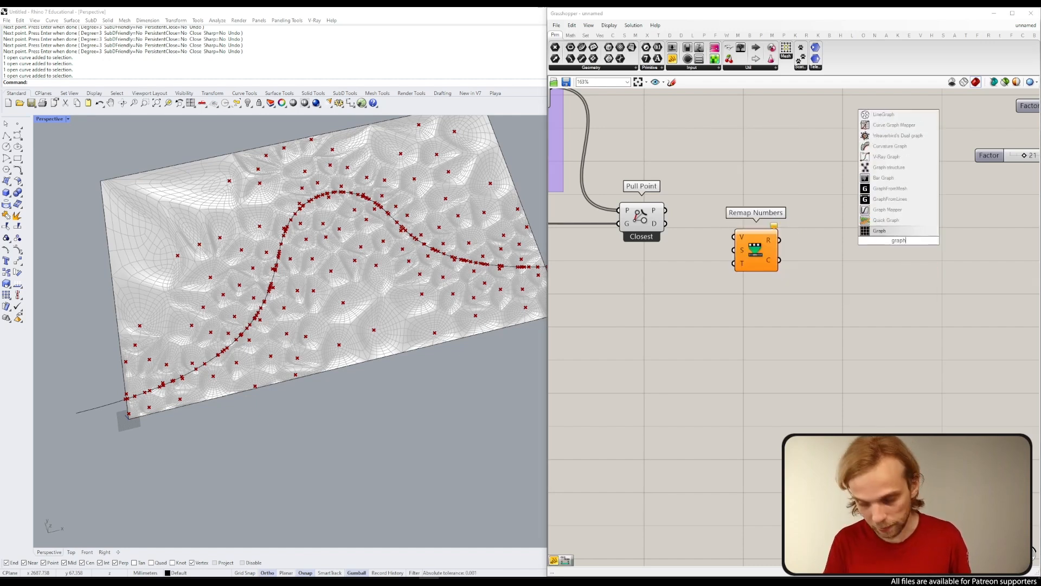
type(" mapp")
key("Return")
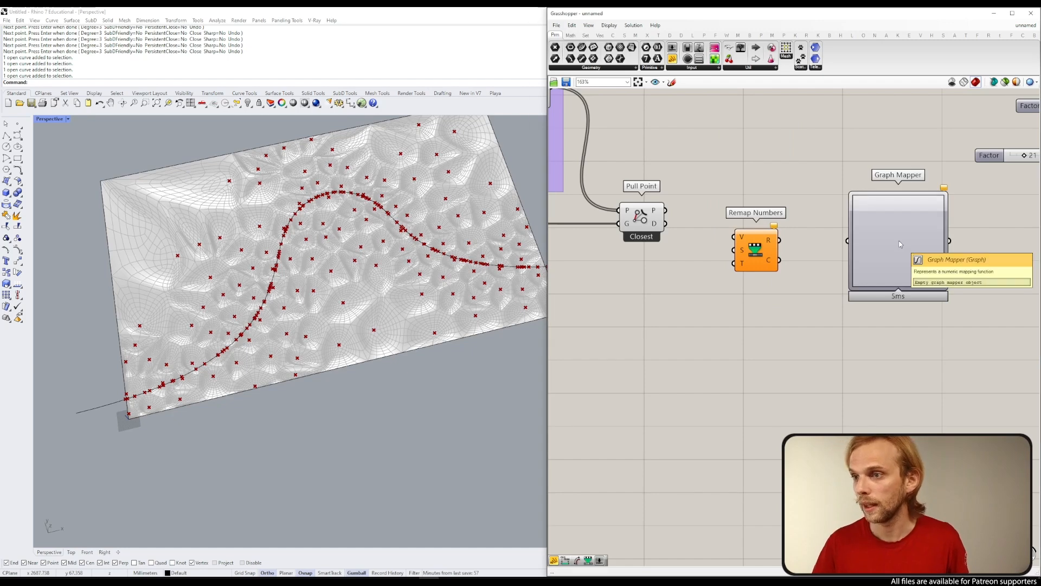
left_click_drag(858, 235, 854, 236)
Step: Add a second Remap Numbers component after the Graph Mapper and line up the first one beside Pull Point
right_click_drag(885, 256, 752, 241)
double_click(836, 240)
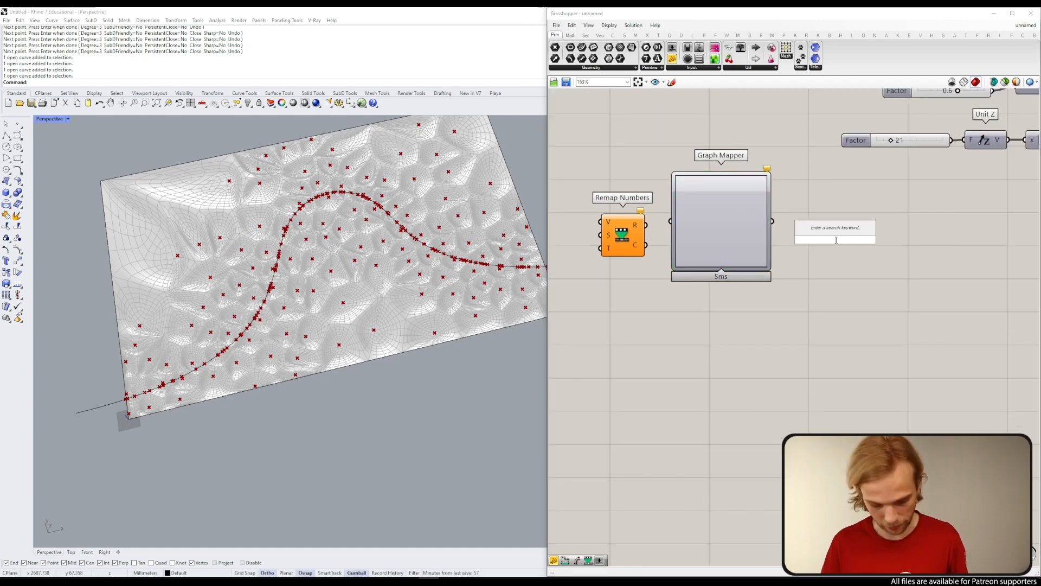
type("remap")
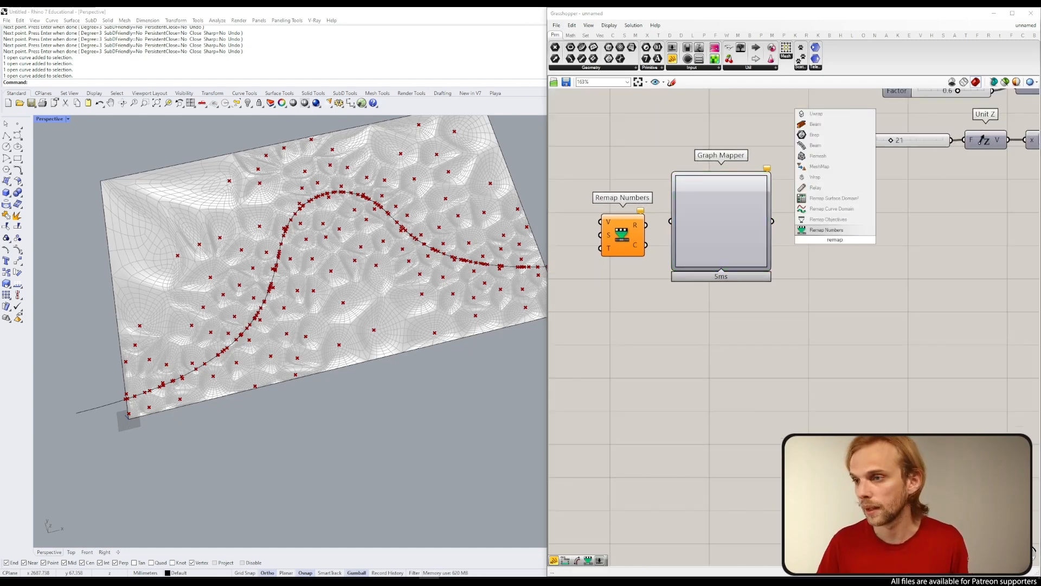
left_click(826, 230)
right_click_drag(624, 237, 760, 225)
left_click_drag(761, 225, 743, 226)
left_click(677, 201)
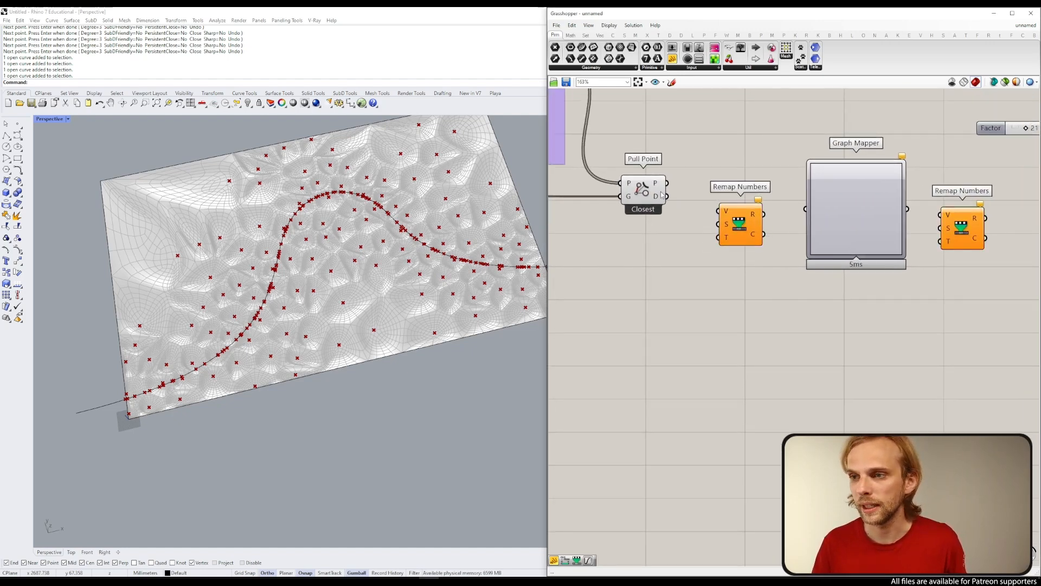
Step: Connect Pull Point's D output to the first Remap Numbers' V input, and through a new Bounds component to its S input
left_click_drag(668, 197, 734, 235)
double_click(639, 273)
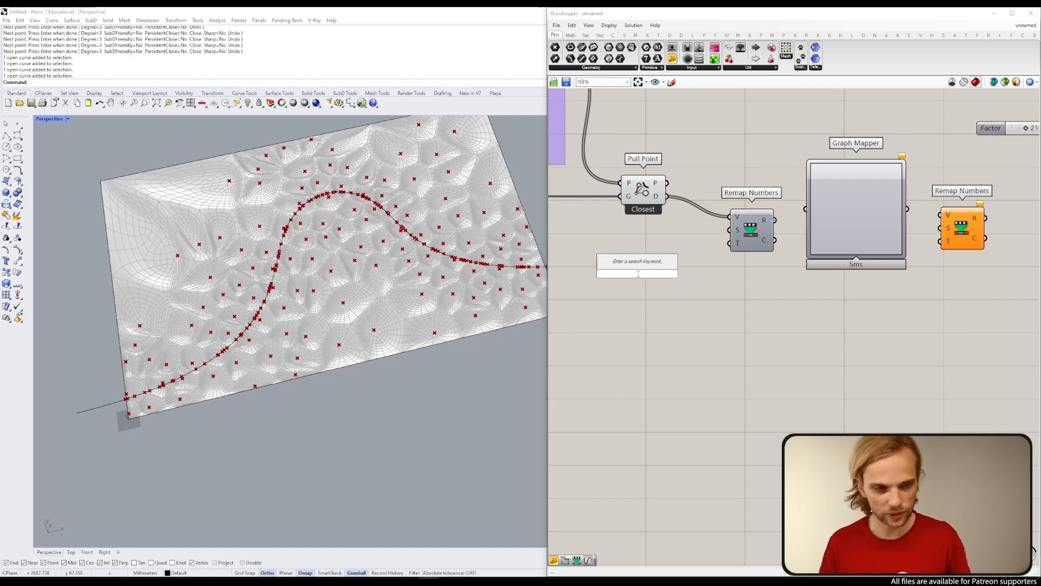
type("bounds")
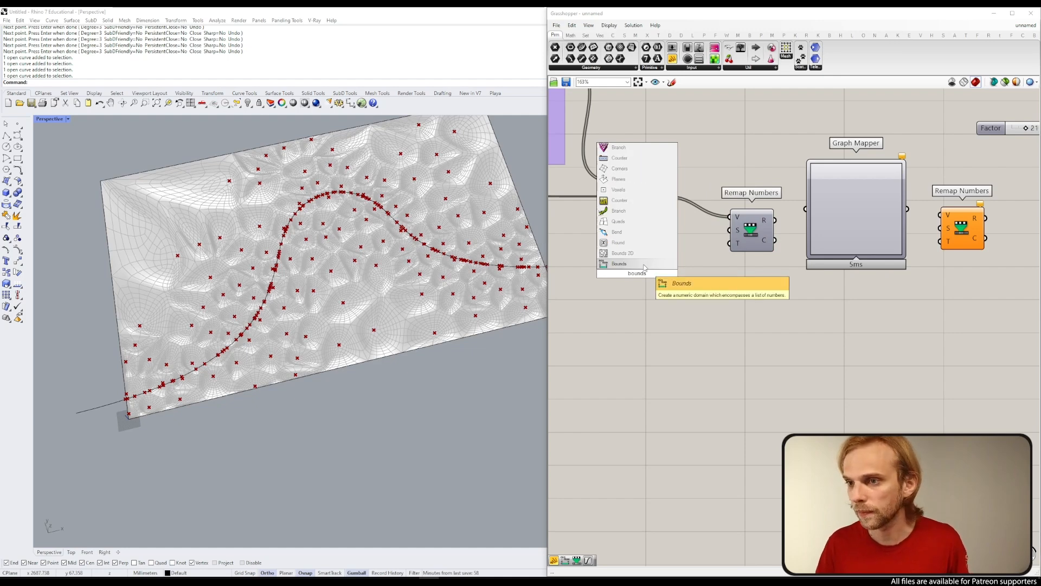
left_click(644, 266)
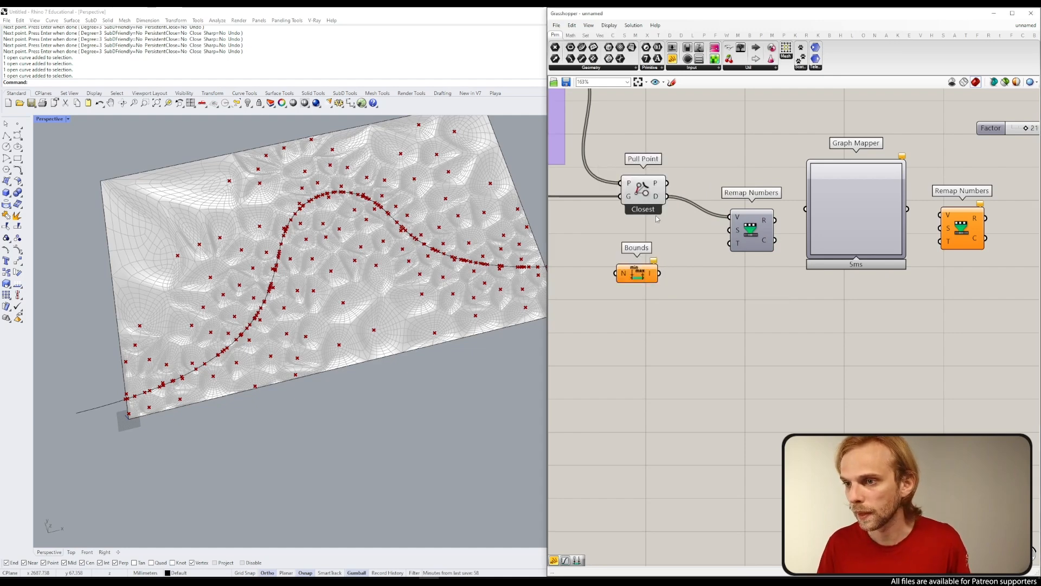
left_click_drag(651, 275, 708, 231)
left_click_drag(697, 280, 753, 229)
left_click_drag(766, 233, 775, 213)
left_click(735, 194)
Step: Move the Graph Mapper closer to the first Remap Numbers and feed the R output into it
right_click_drag(732, 207, 639, 211)
left_click(767, 238)
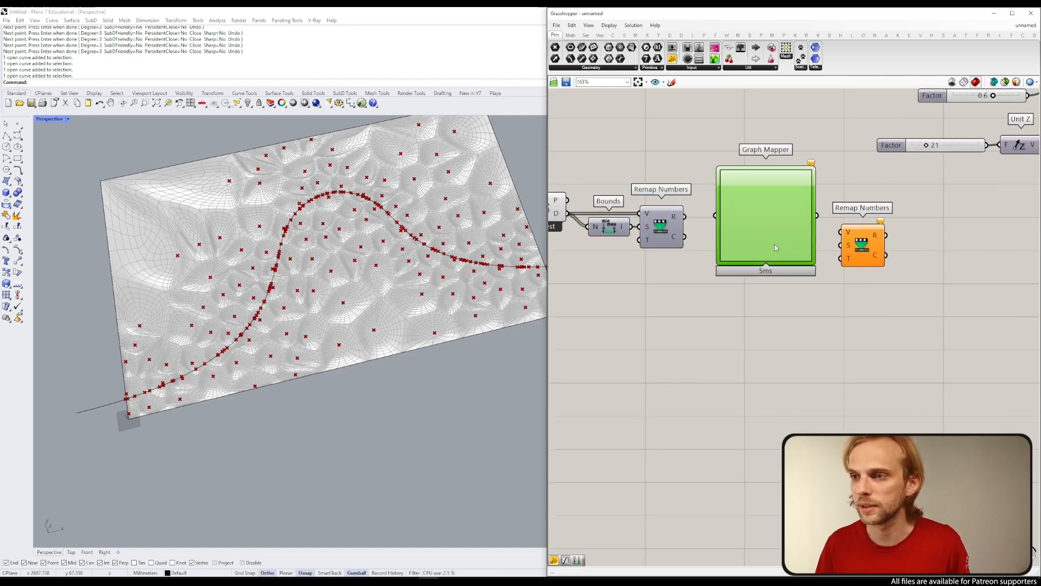
left_click_drag(770, 246, 767, 246)
left_click(798, 277)
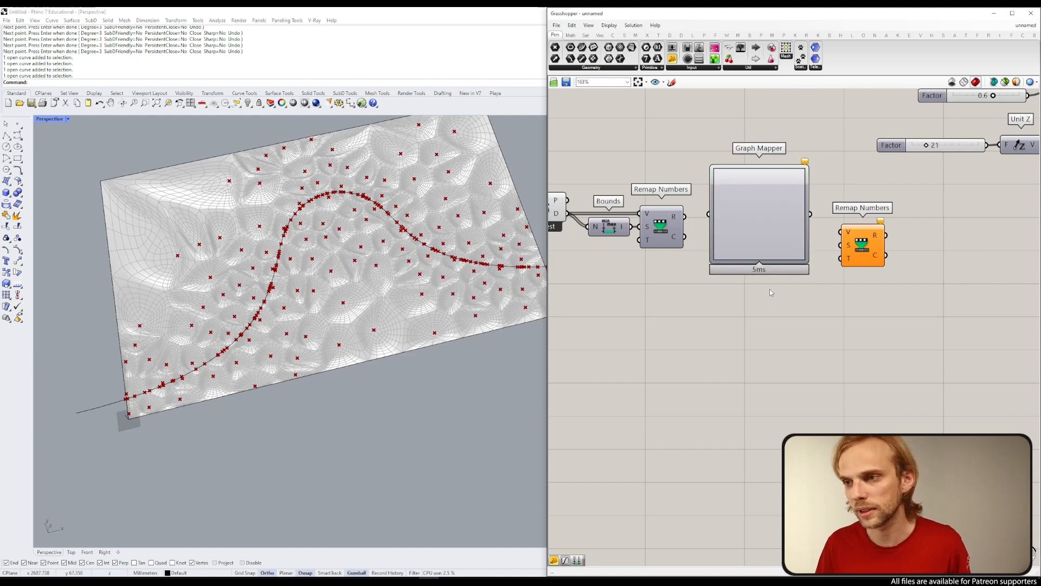
left_click_drag(684, 217, 747, 230)
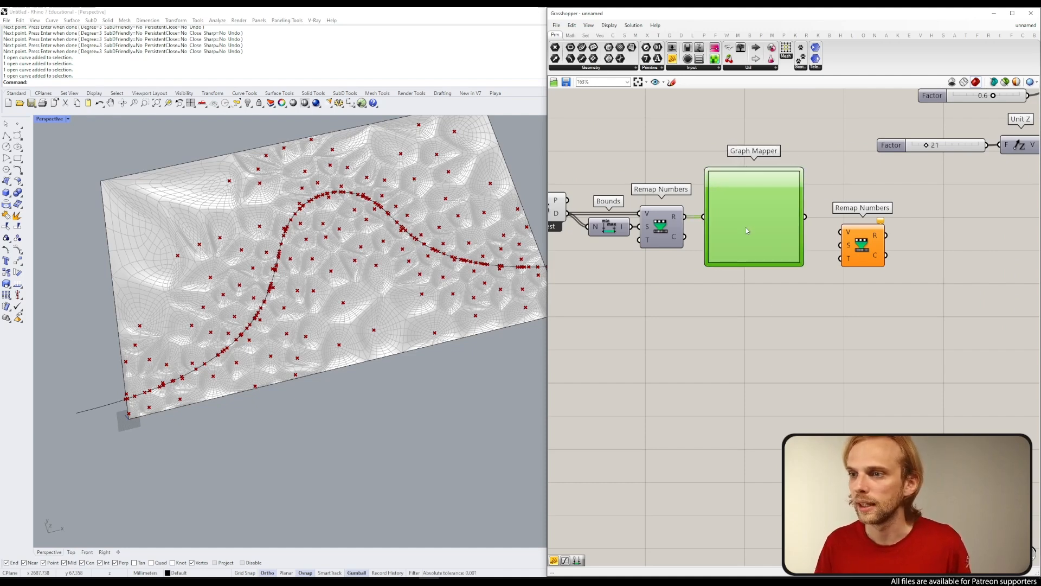
Step: Set the Graph Mapper's graph type to Bezier and shape its handles into a steep S-curve
right_click(741, 210)
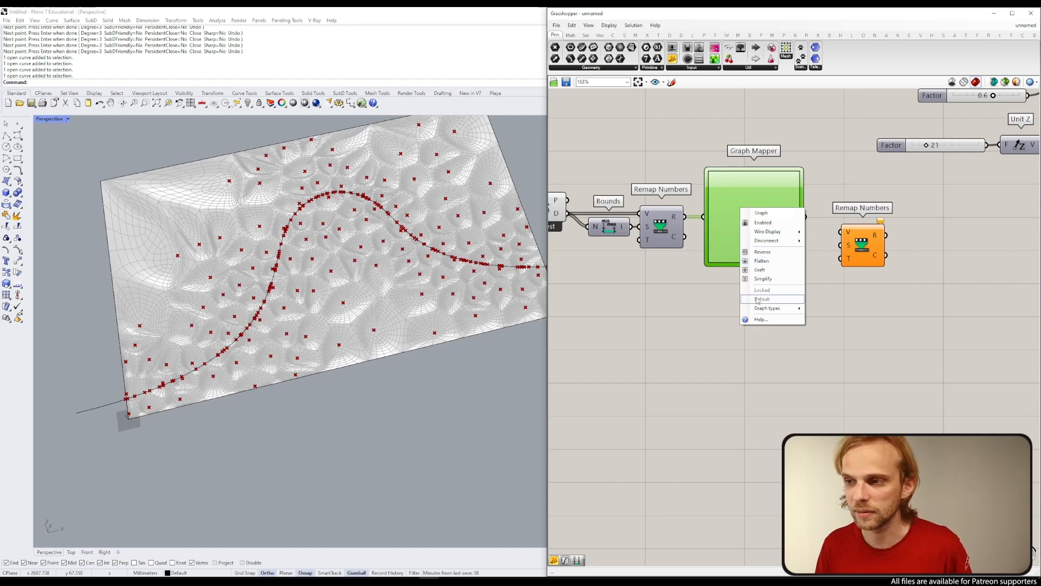
mouse_move(770, 308)
left_click(826, 318)
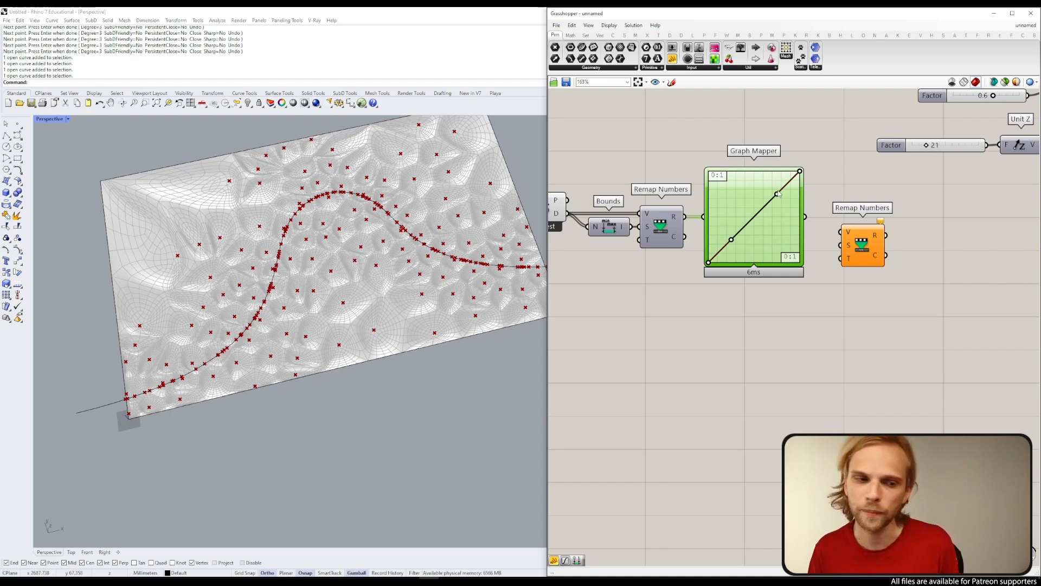
left_click_drag(777, 194, 726, 171)
left_click_drag(731, 240, 762, 257)
Step: Look over the available graph types, keep Bezier, and fine-tune both handles of the S-curve in the Graph Mapper
right_click(760, 204)
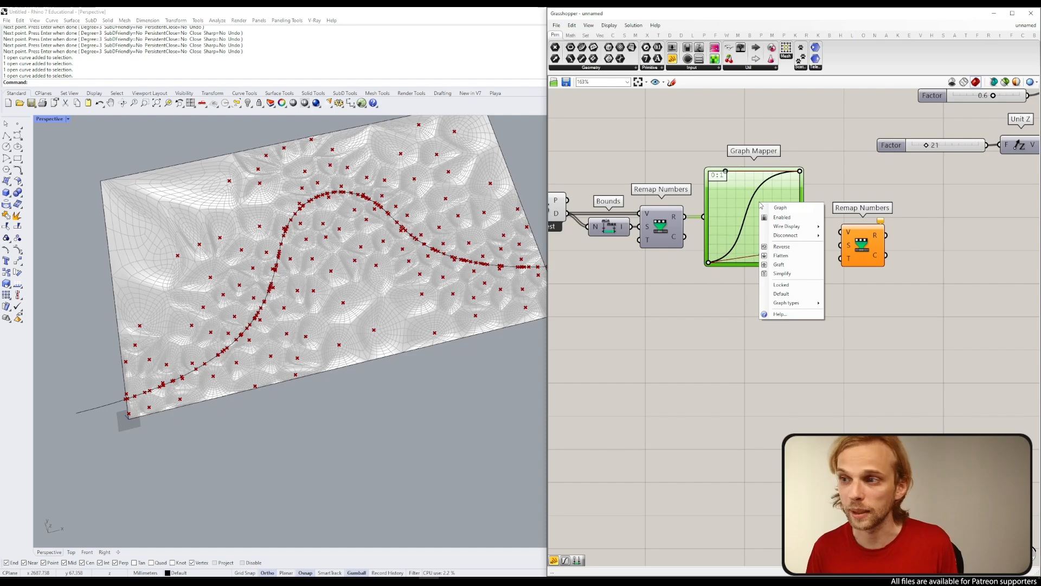
mouse_move(791, 304)
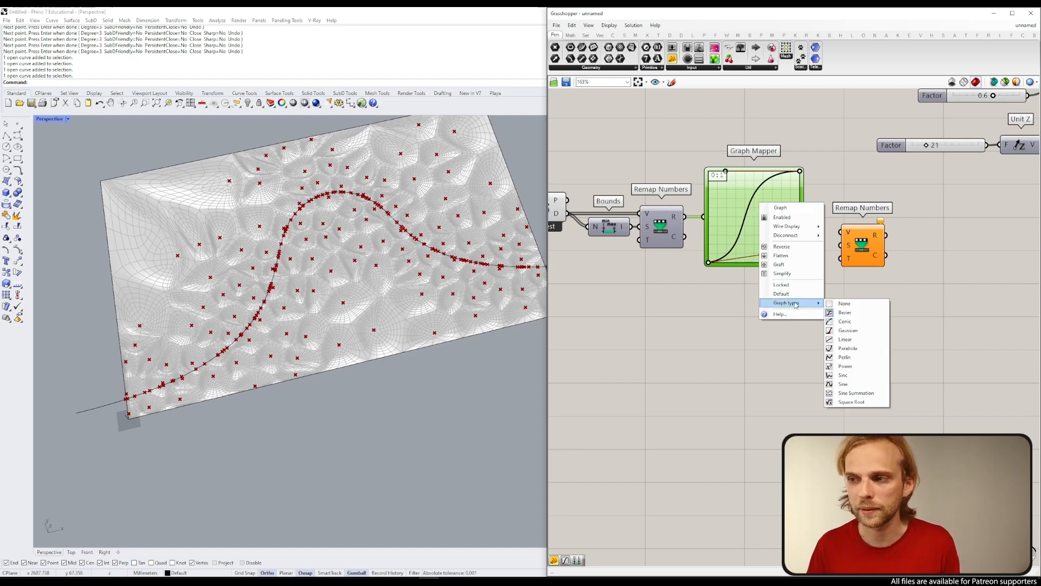
left_click(737, 324)
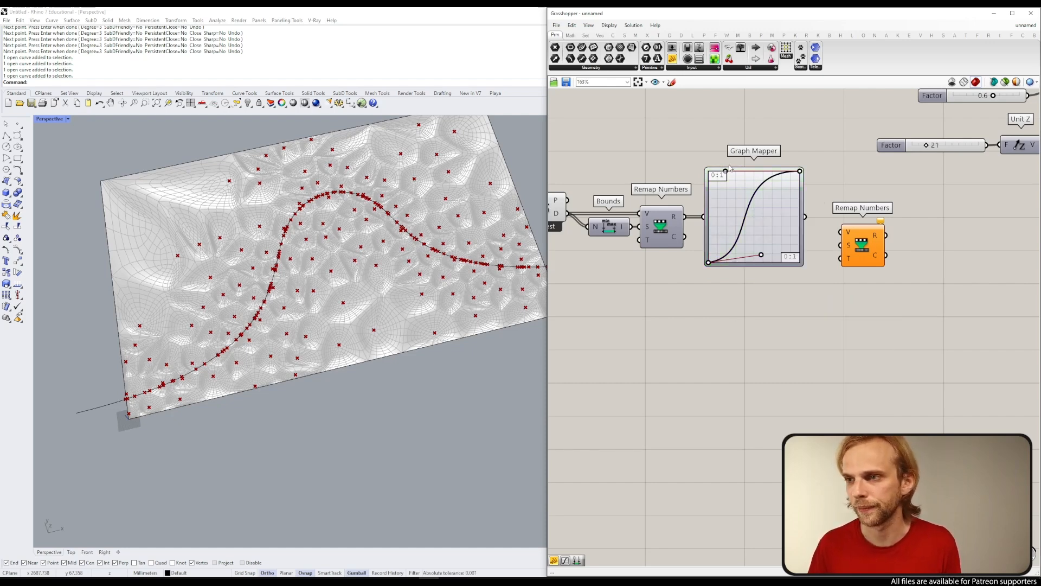
left_click_drag(727, 174, 723, 172)
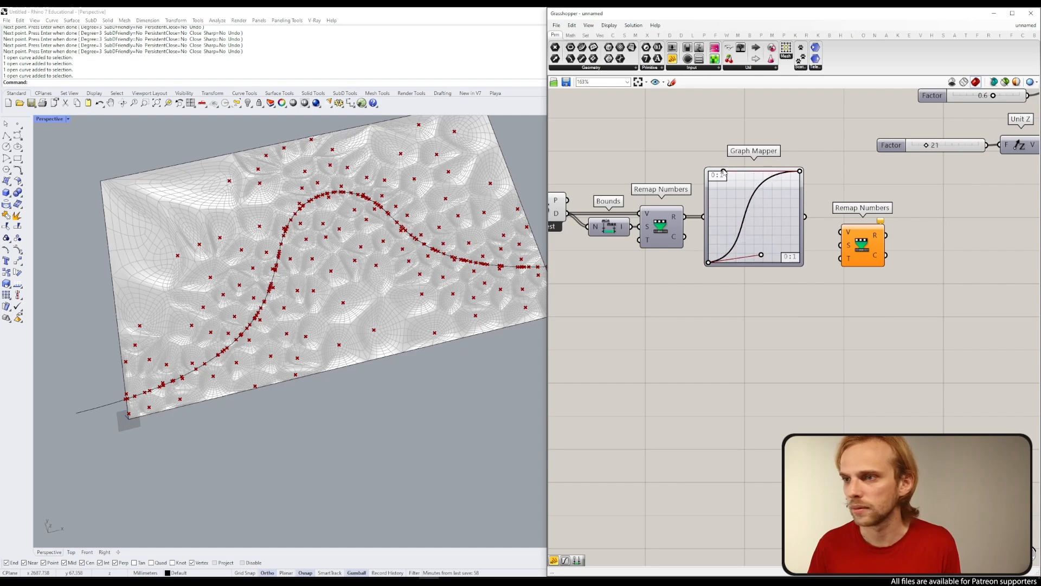
left_click_drag(762, 258, 760, 262)
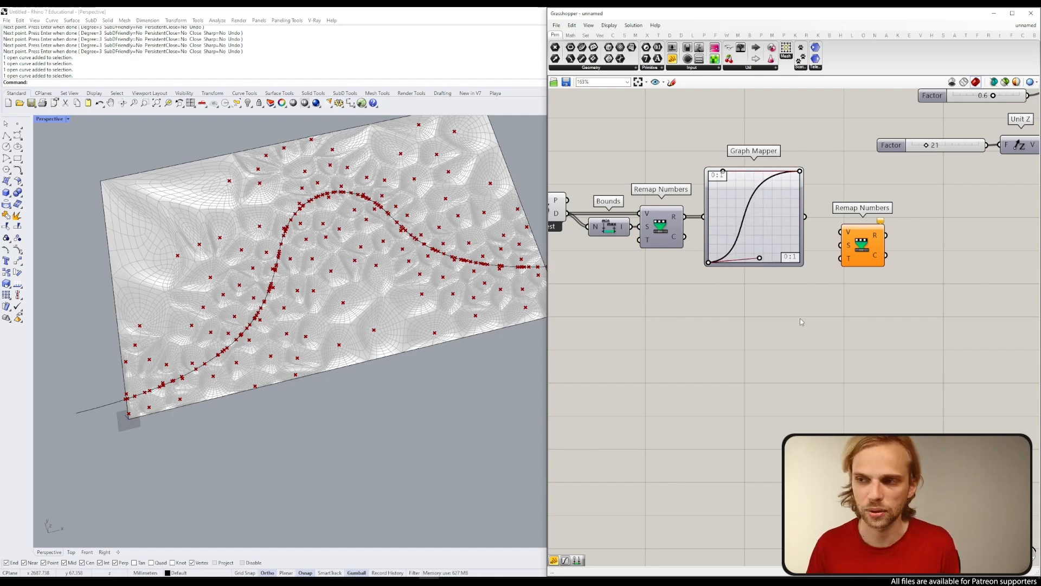
Step: Connect the Graph Mapper's output to the second Remap Numbers' V input and line the component up beside the graph
right_click_drag(810, 301, 770, 308)
left_click_drag(720, 266, 727, 253)
right_click_drag(782, 289, 726, 334)
scroll(747, 224, "up", 1)
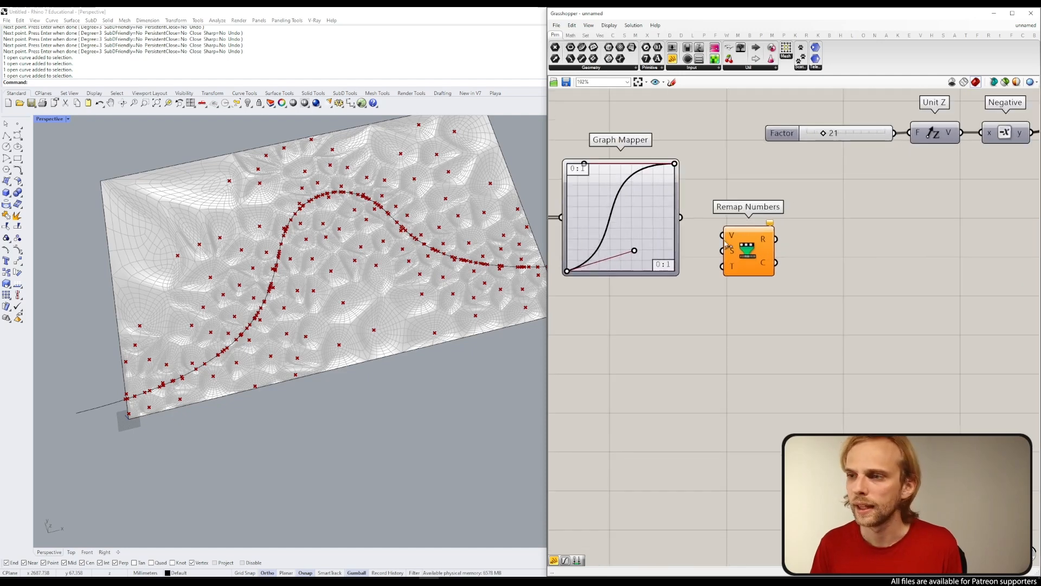
left_click(756, 227)
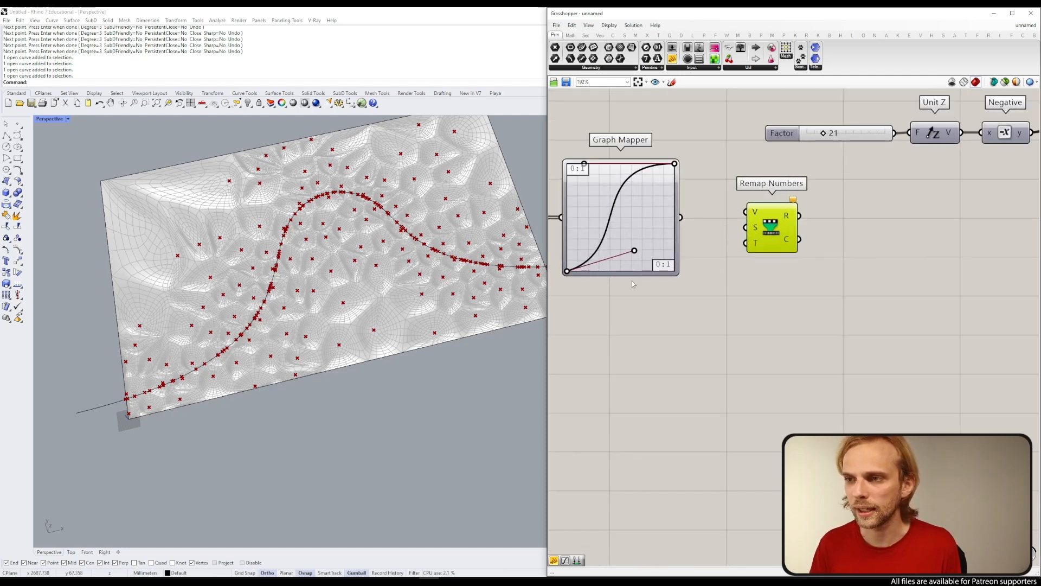
left_click_drag(681, 217, 785, 244)
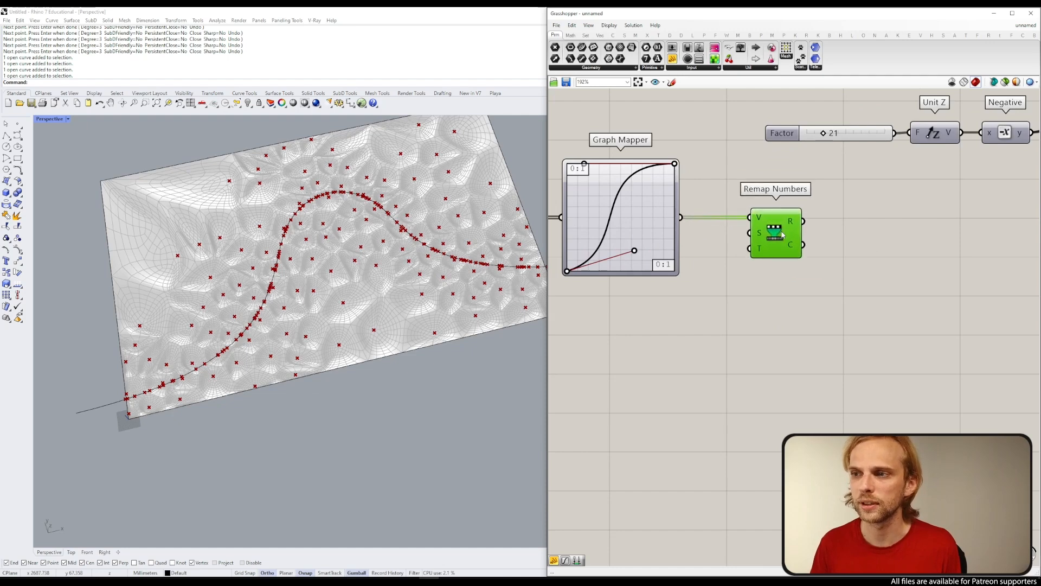
left_click(798, 281)
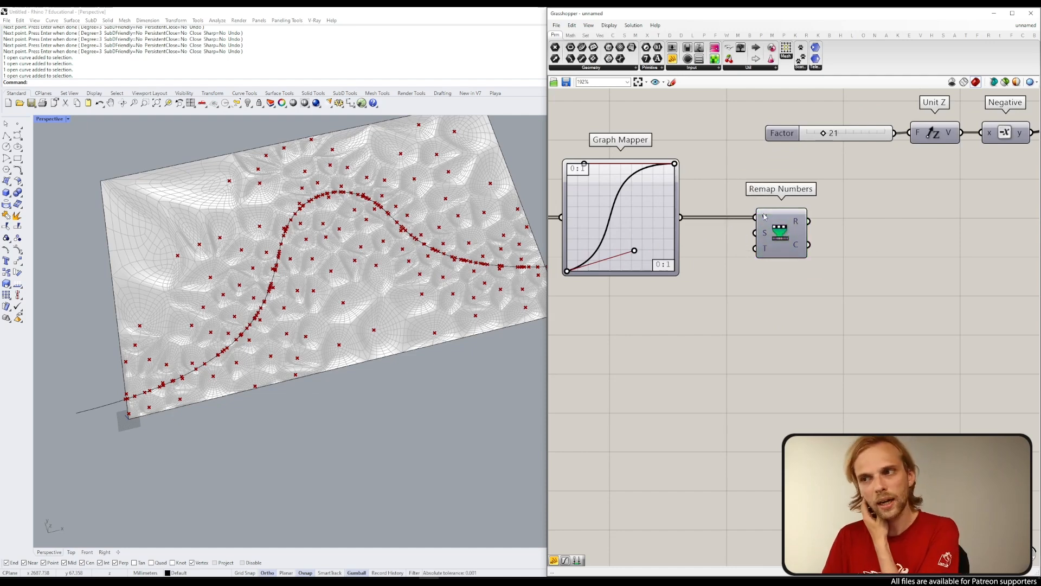
left_click_drag(791, 246, 784, 246)
left_click(766, 278)
mouse_move(753, 257)
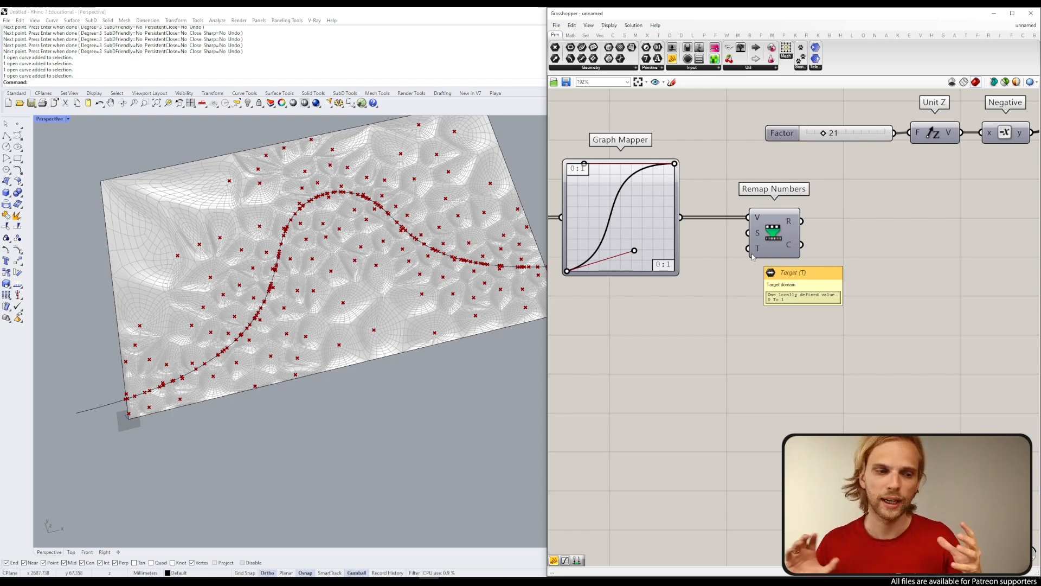
Step: Move the Factor slider that feeds Unit Z slightly farther away from the Unit Z component
scroll(757, 255, "down", 5)
right_click_drag(821, 233, 724, 257)
scroll(733, 226, "up", 4)
left_click_drag(687, 223, 669, 223)
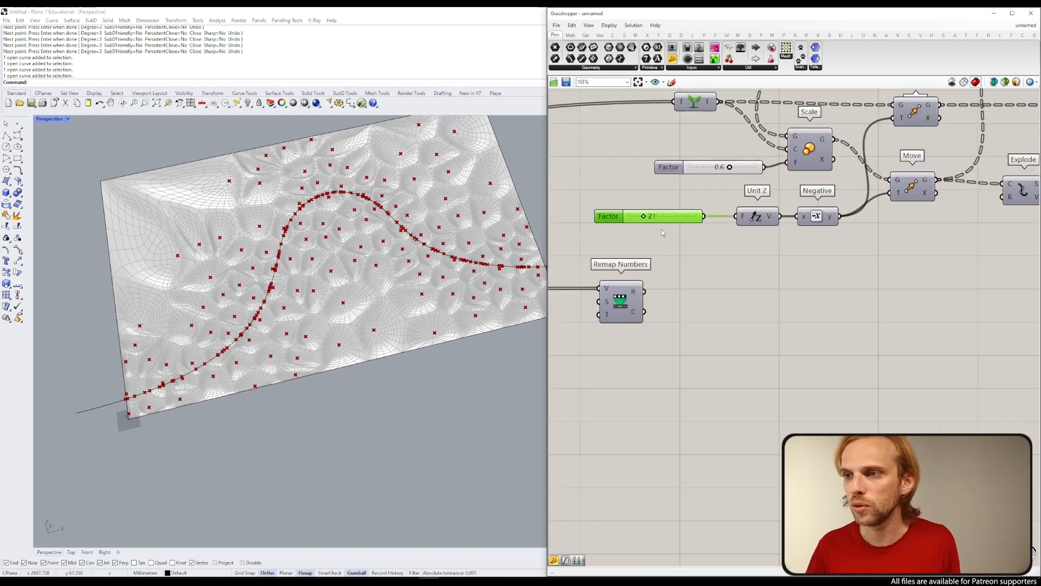
right_click_drag(673, 224, 755, 210)
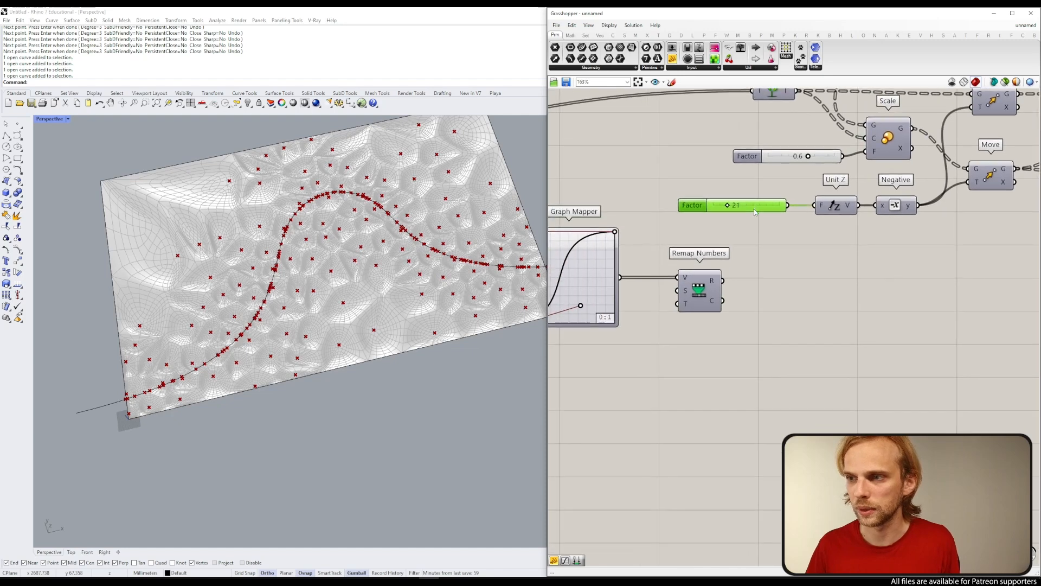
left_click_drag(892, 230, 727, 193)
mouse_move(853, 244)
left_mouse_down()
mouse_move(794, 207)
mouse_move(821, 254)
left_mouse_up()
right_click_drag(722, 321, 810, 276)
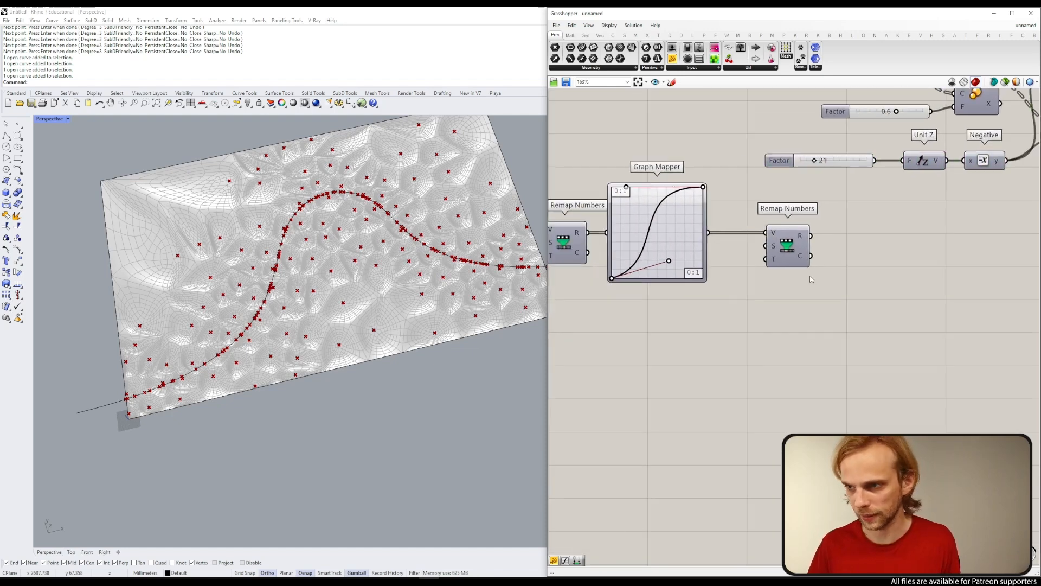
Step: Add a Construct Domain component below the Graph Mapper and connect it to the second Remap Numbers' T input
double_click(745, 337)
type("c")
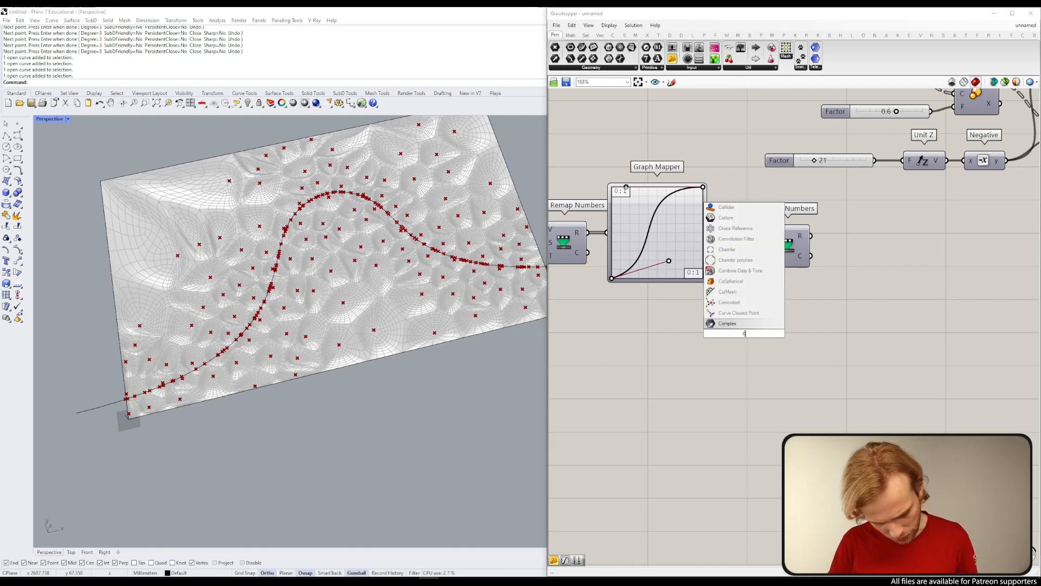
type("onstruct")
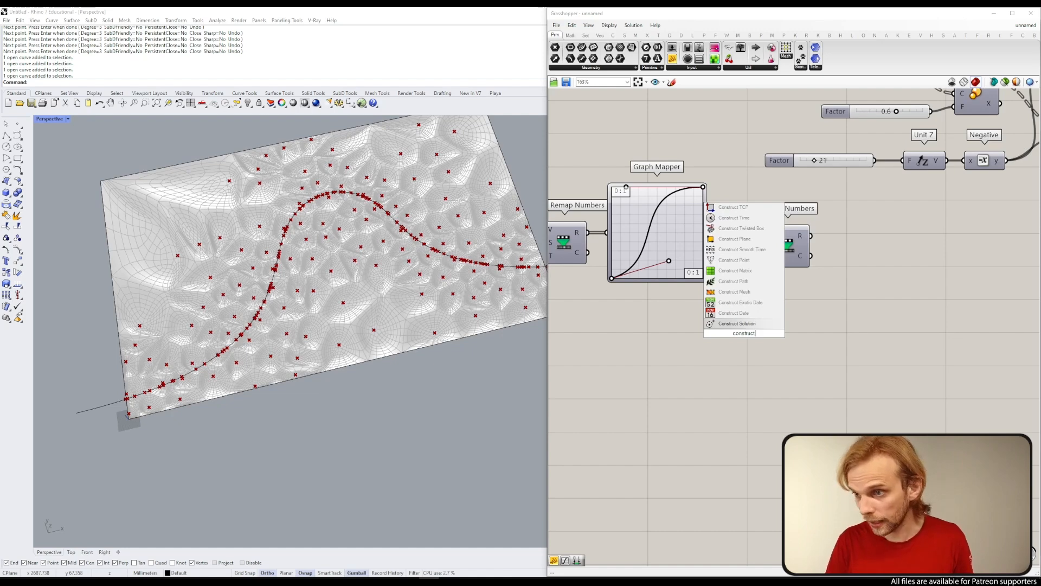
type(" dom")
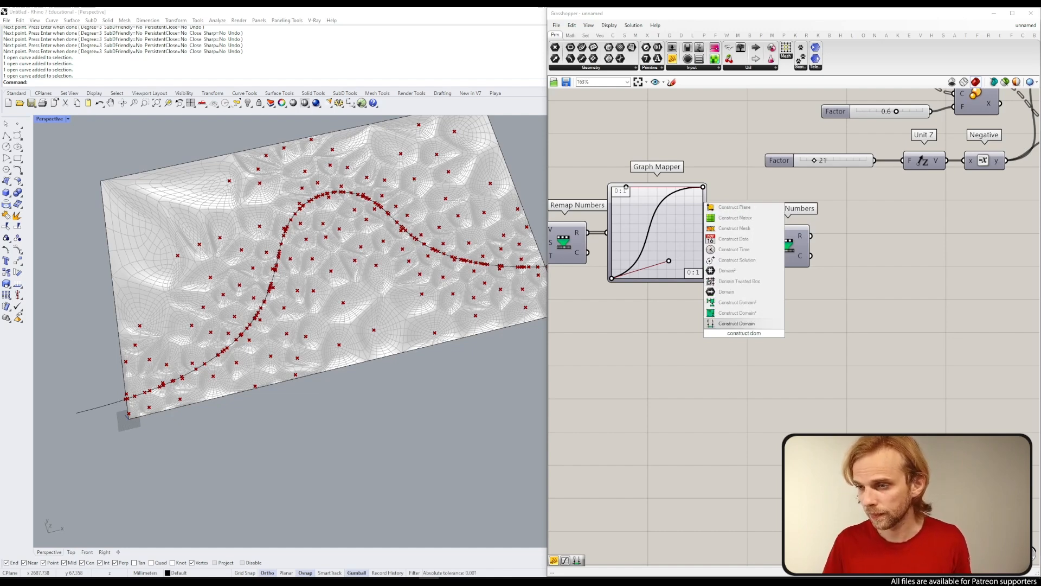
left_click(748, 325)
left_click_drag(747, 331, 765, 260)
left_click_drag(716, 320, 716, 342)
right_click_drag(757, 345, 830, 298)
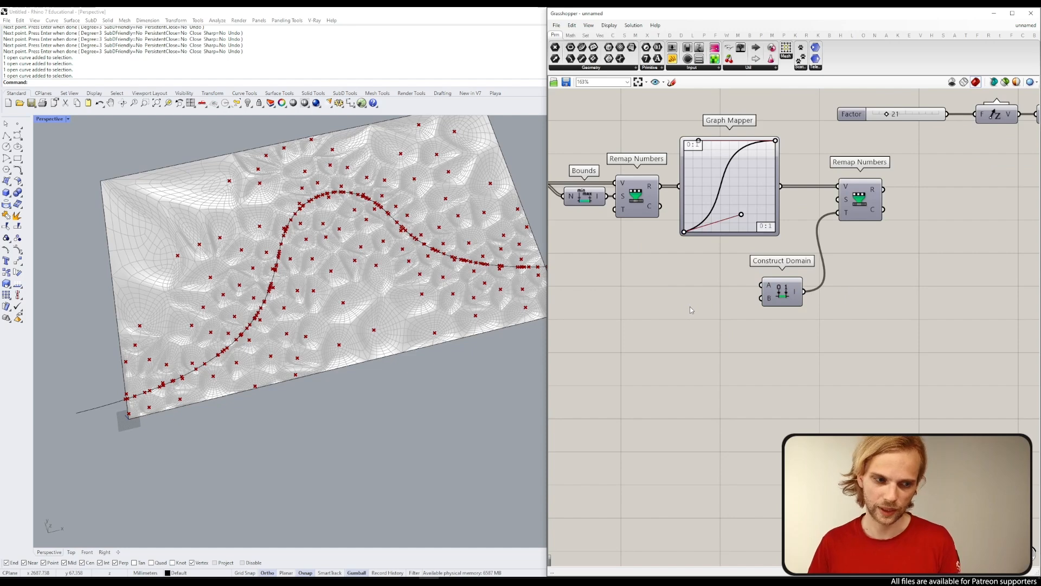
Step: Create a number slider with value 9 and connect it to Construct Domain's A input
double_click(675, 288)
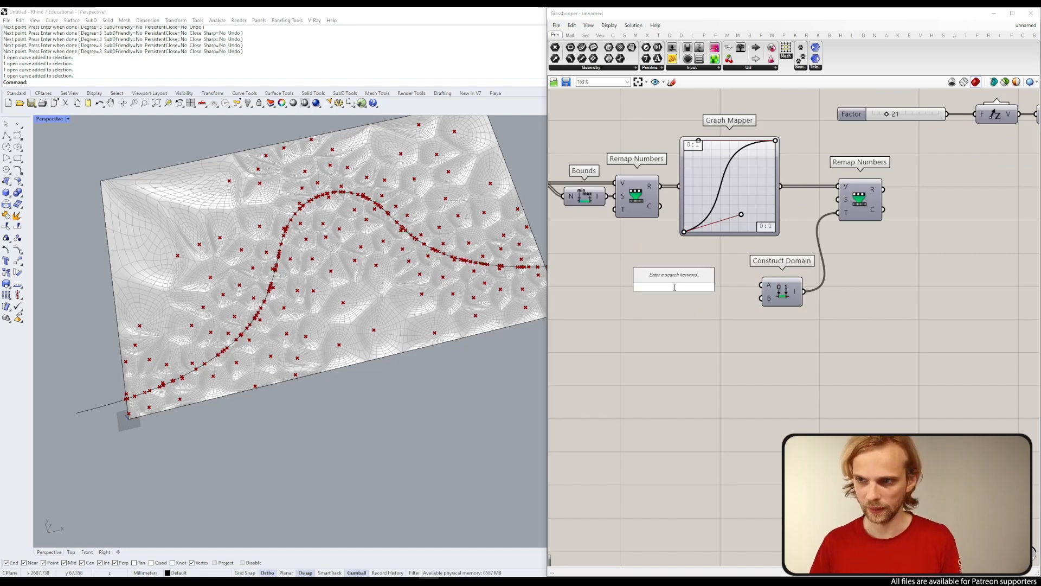
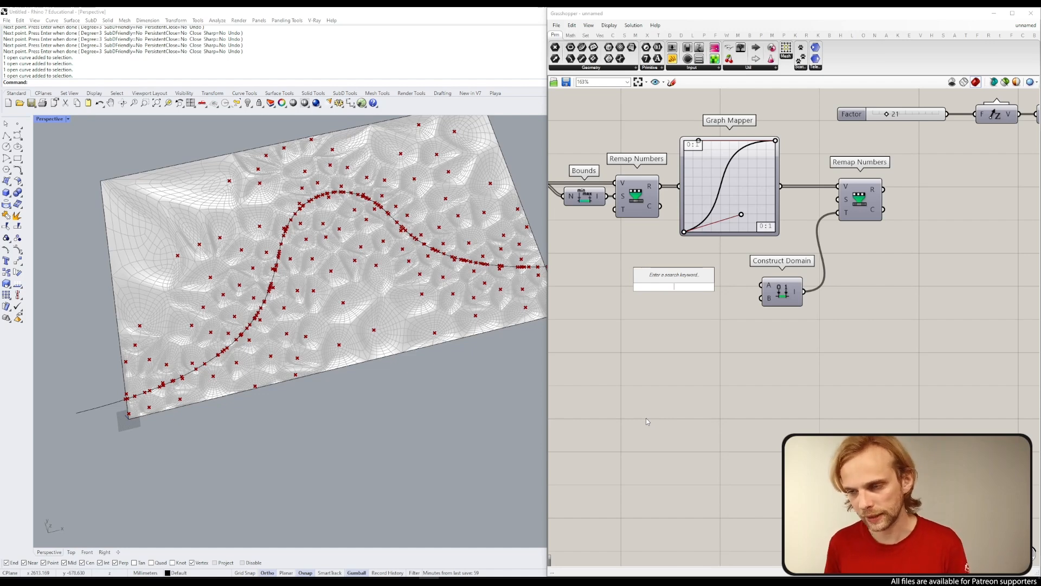
type("9")
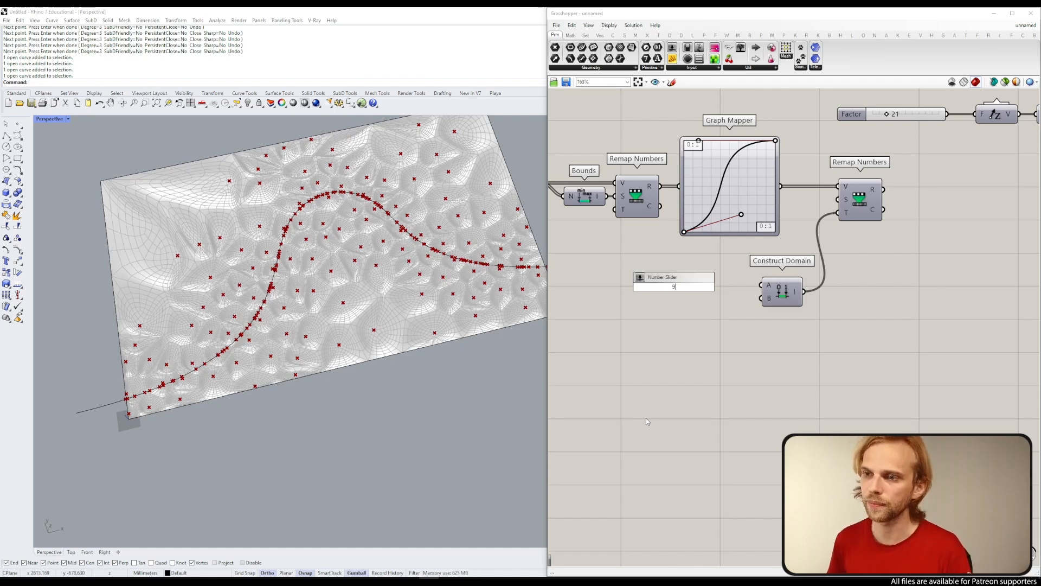
key("Return")
left_click_drag(698, 285, 654, 283)
Step: Add a Negative component between the 9 slider and Construct Domain's B input, spacing the slider out to make room
double_click(651, 312)
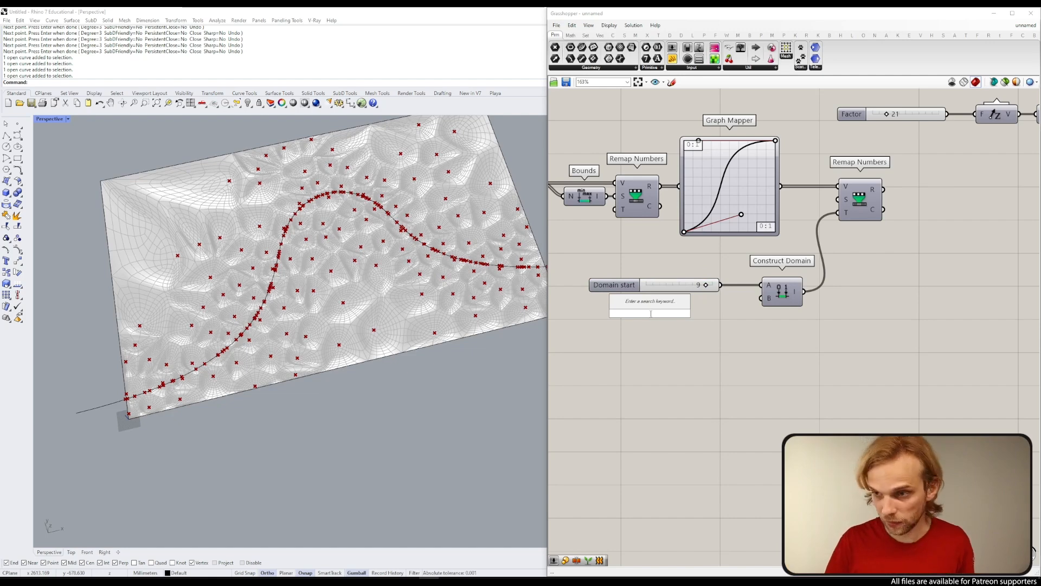
type("neg")
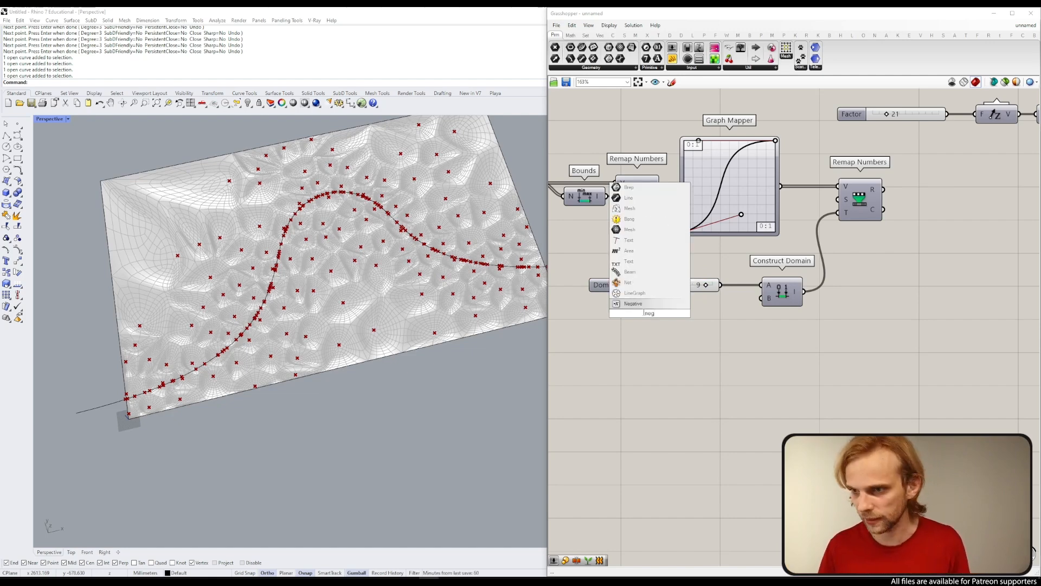
key("Return")
left_click_drag(659, 310, 727, 308)
left_click_drag(667, 290, 628, 288)
left_click(620, 256)
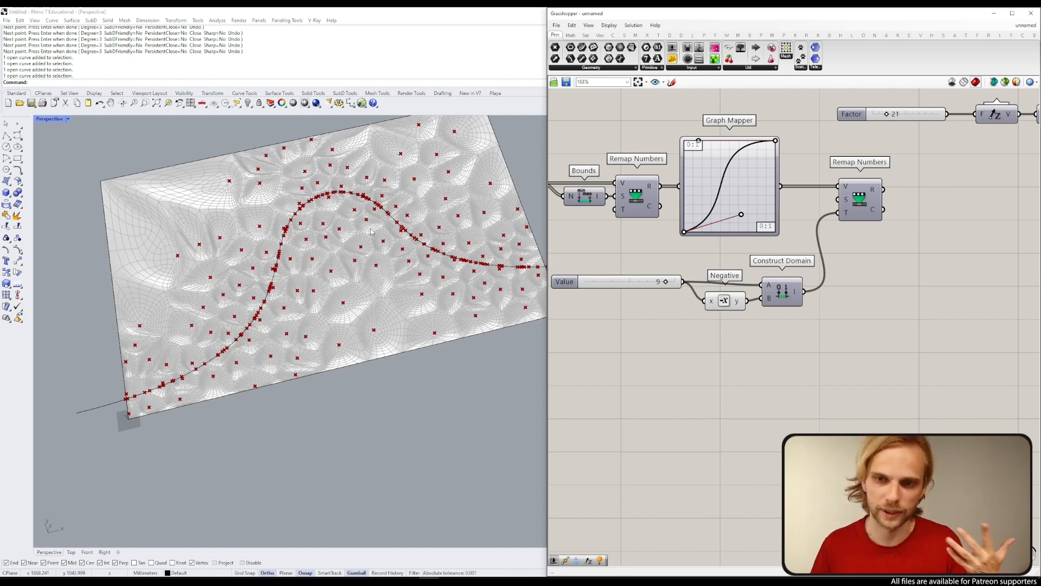
Step: Replace the Factor slider on Unit Z's F input with the second Remap Numbers' R output, and abort the running solution
scroll(836, 263, "down", 2)
right_click_drag(921, 224, 804, 258)
scroll(786, 230, "up", 2)
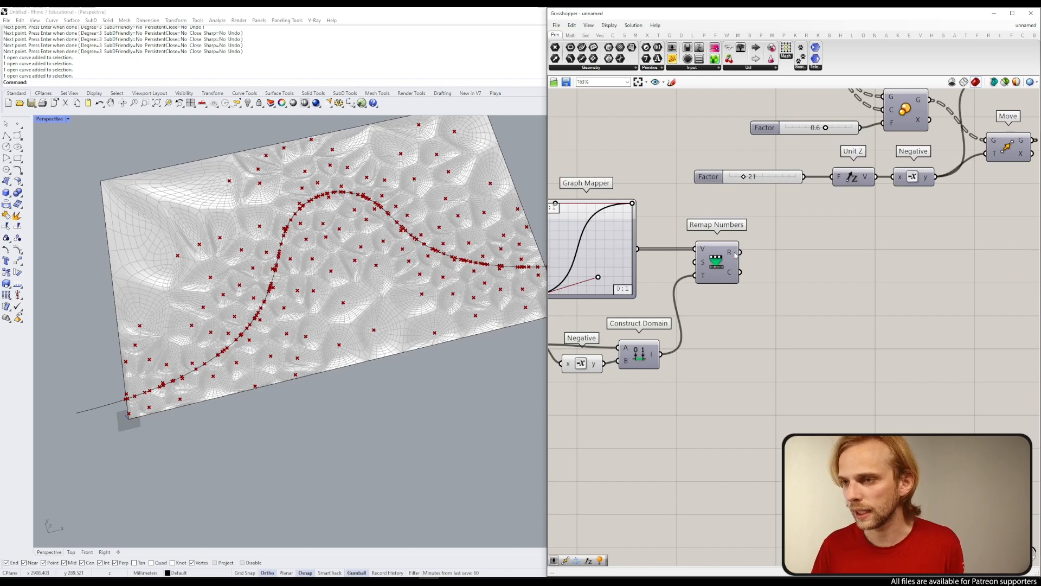
left_click_drag(739, 252, 827, 233)
left_click_drag(782, 183, 709, 181)
left_click(805, 223)
left_click_drag(767, 249, 838, 178)
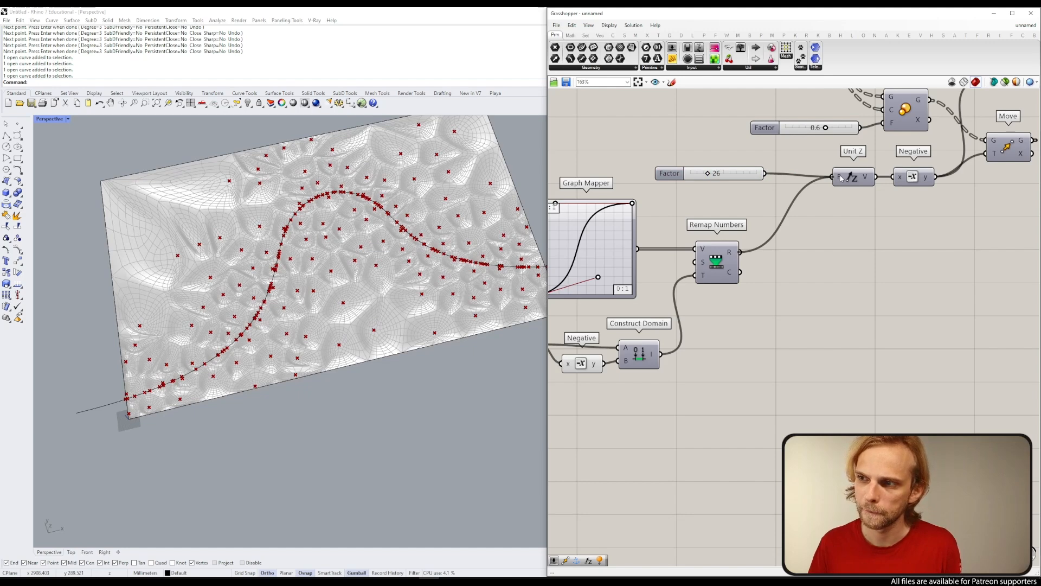
key("Escape")
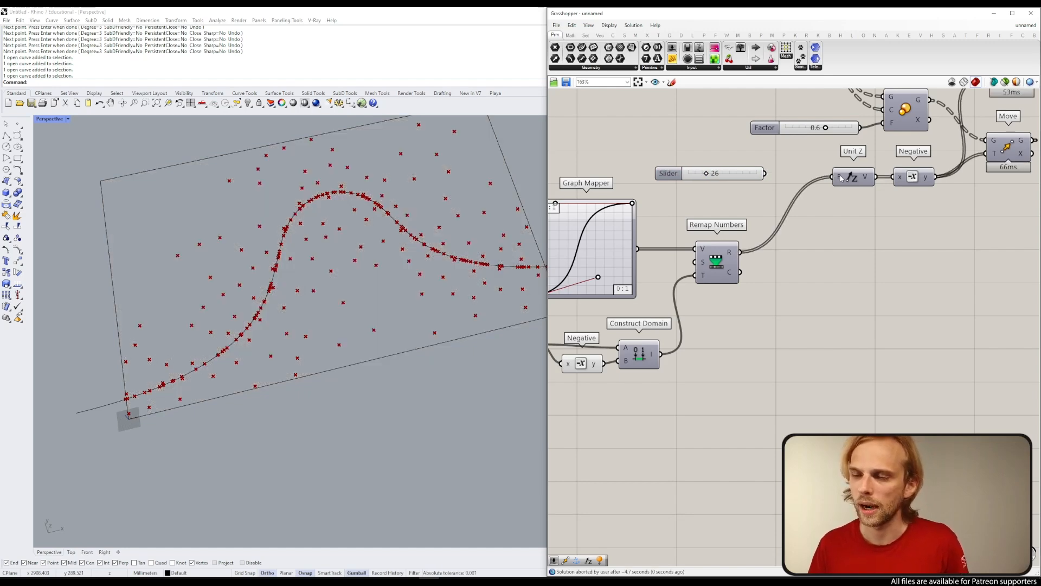
Step: Detach the second Remap Numbers from Unit Z, graft its R output, and reconnect it to Unit Z's F input
right_click_drag(831, 197, 771, 303)
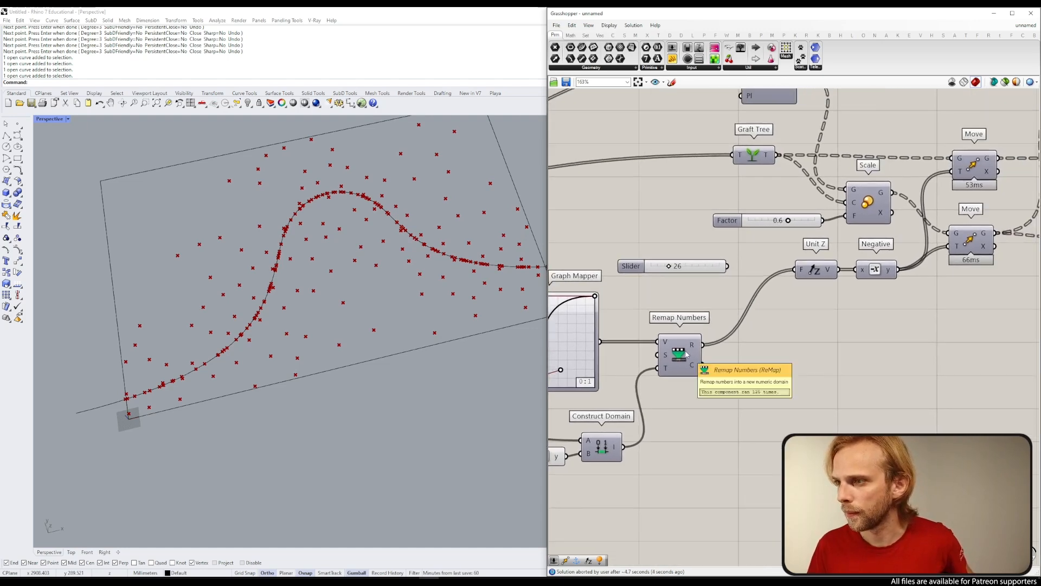
left_click_drag(796, 269, 702, 346, "ctrl")
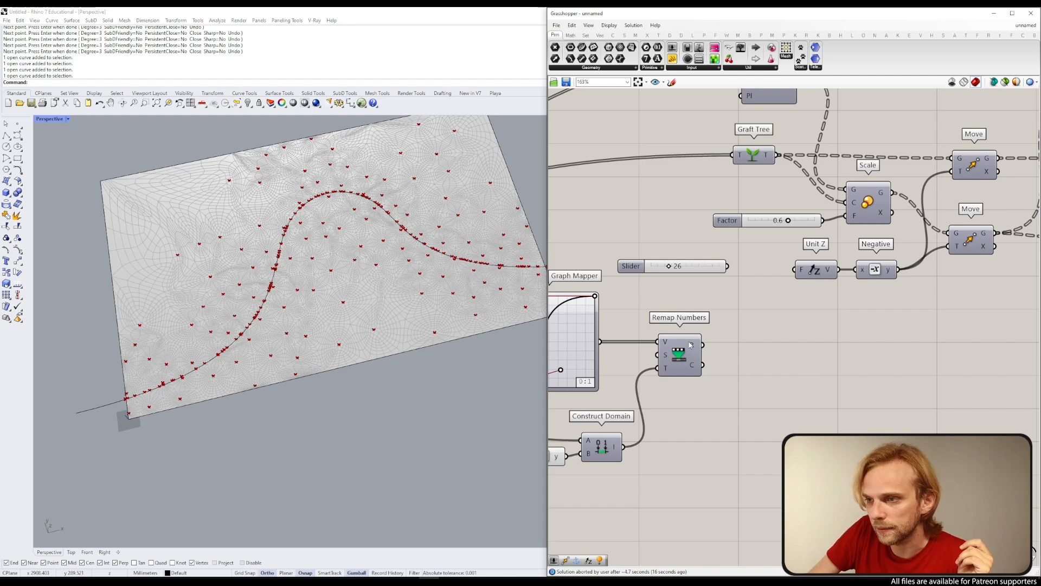
mouse_move(692, 345)
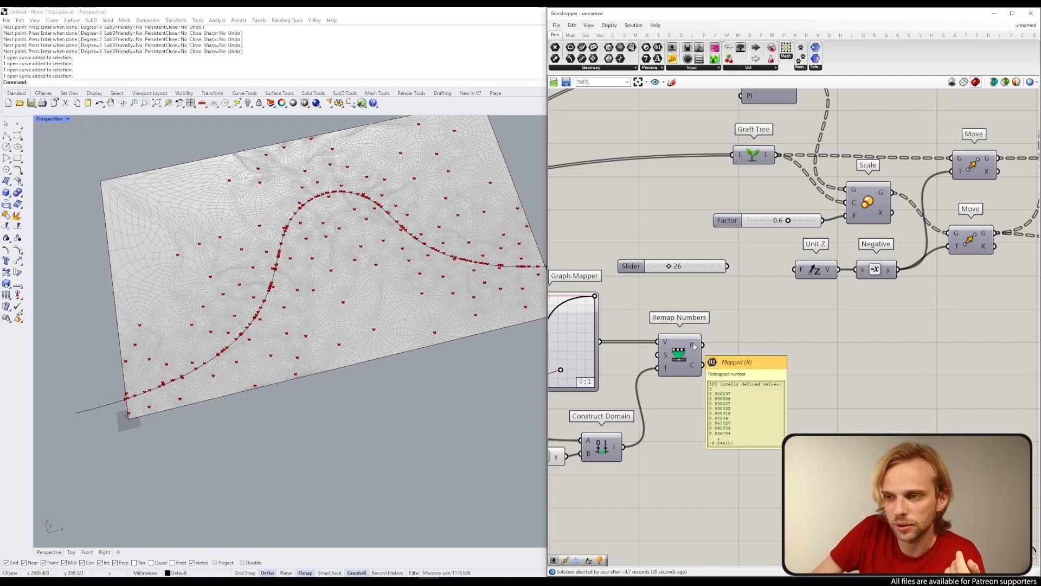
right_click_drag(693, 343, 693, 345)
right_click(695, 351)
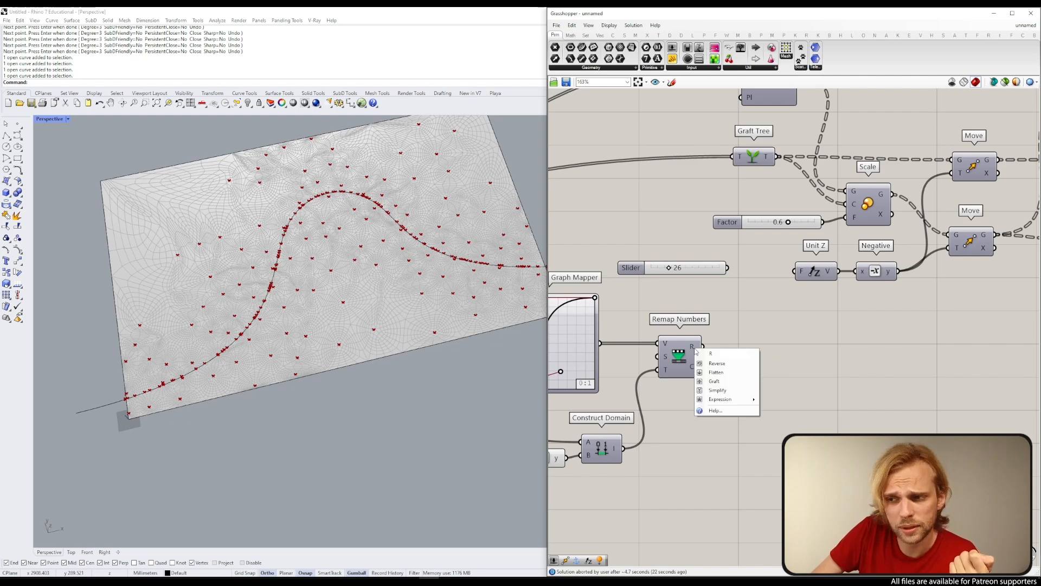
left_click(727, 383)
left_click_drag(714, 347, 799, 271)
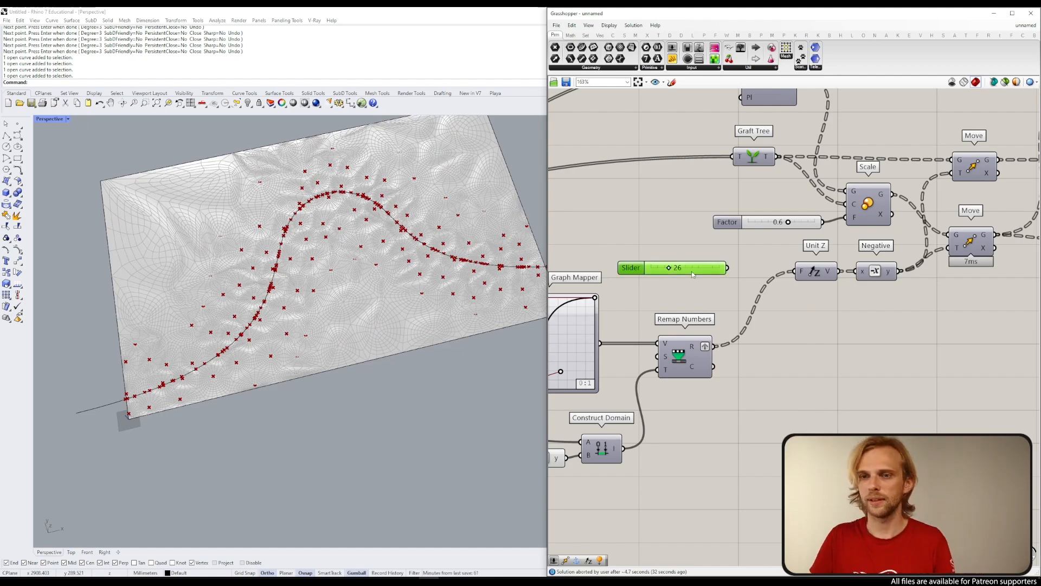
Step: Examine the relief mesh along the curve from several angles, close up and from a distance
mouse_move(217, 284)
right_mouse_down()
mouse_move(256, 266)
mouse_move(293, 227)
mouse_move(202, 314)
mouse_move(236, 277)
right_mouse_up()
scroll(201, 315, "up", 3)
scroll(236, 277, "up", 10)
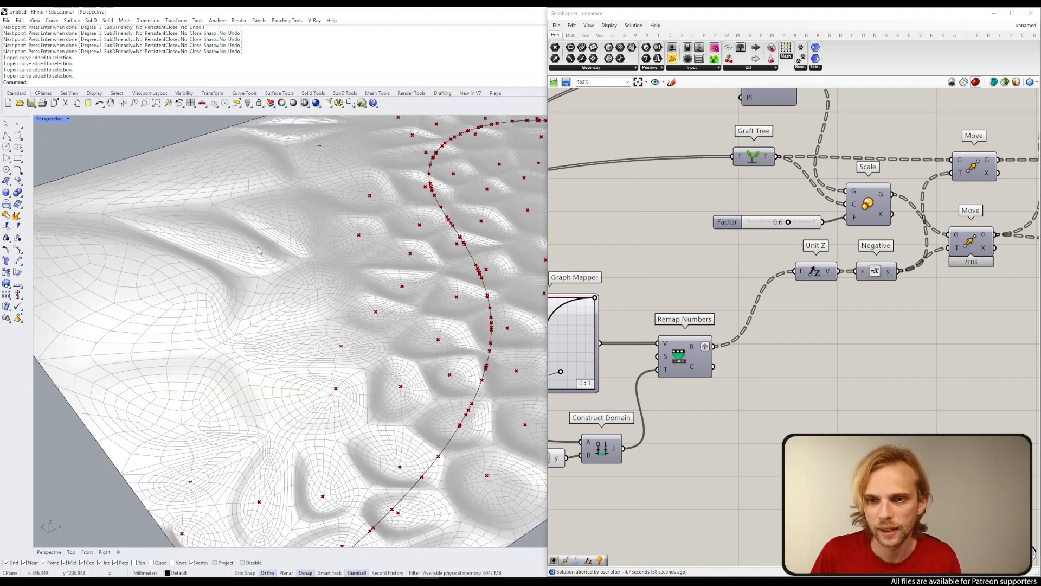
scroll(235, 247, "down", 8)
mouse_move(235, 247)
right_mouse_down()
mouse_move(233, 268)
mouse_move(232, 249)
mouse_move(240, 263)
right_mouse_up()
right_click_drag(391, 387, 253, 272, "shift")
scroll(252, 273, "up", 3)
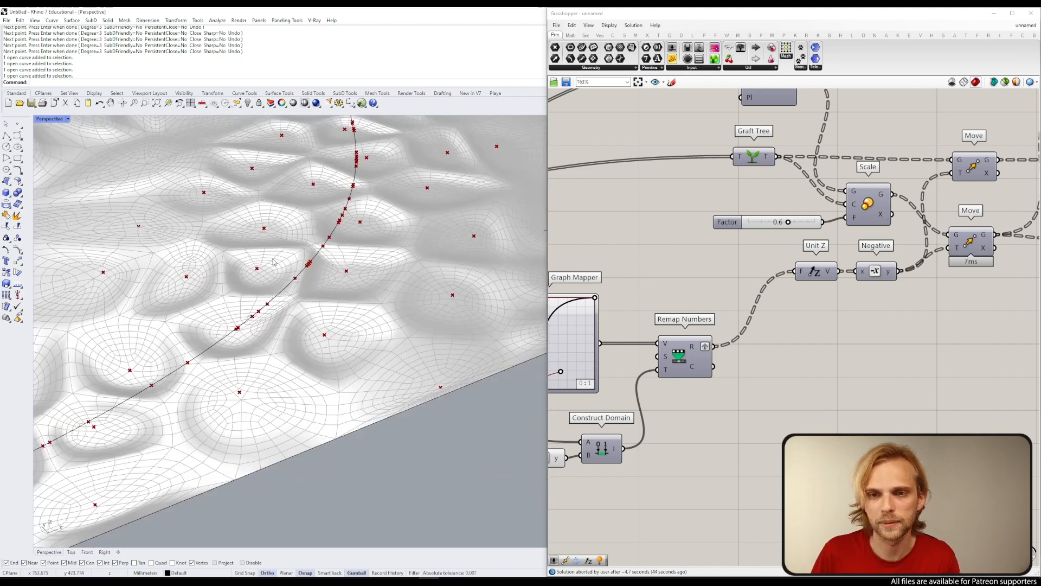
right_click_drag(273, 263, 282, 297)
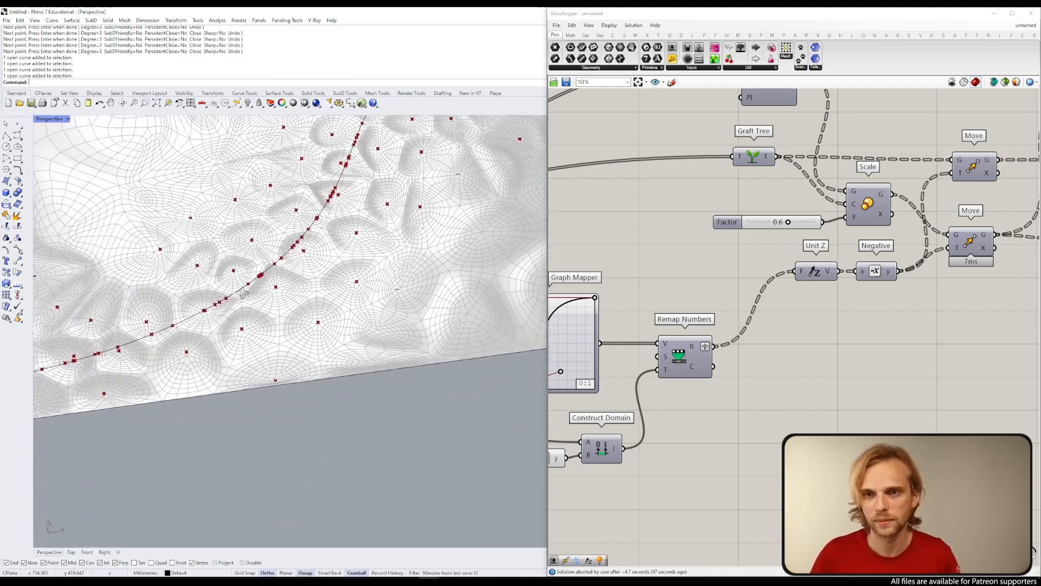
scroll(279, 271, "down", 4)
right_click_drag(330, 252, 302, 320, "shift")
Step: Turn off the preview of the point-generating group, Pull Point and the neighbouring remapping components
right_click_drag(771, 368, 865, 293)
mouse_move(247, 220)
right_mouse_down()
mouse_move(255, 244)
mouse_move(240, 206)
right_mouse_up()
scroll(736, 254, "down", 1)
scroll(734, 252, "down", 5)
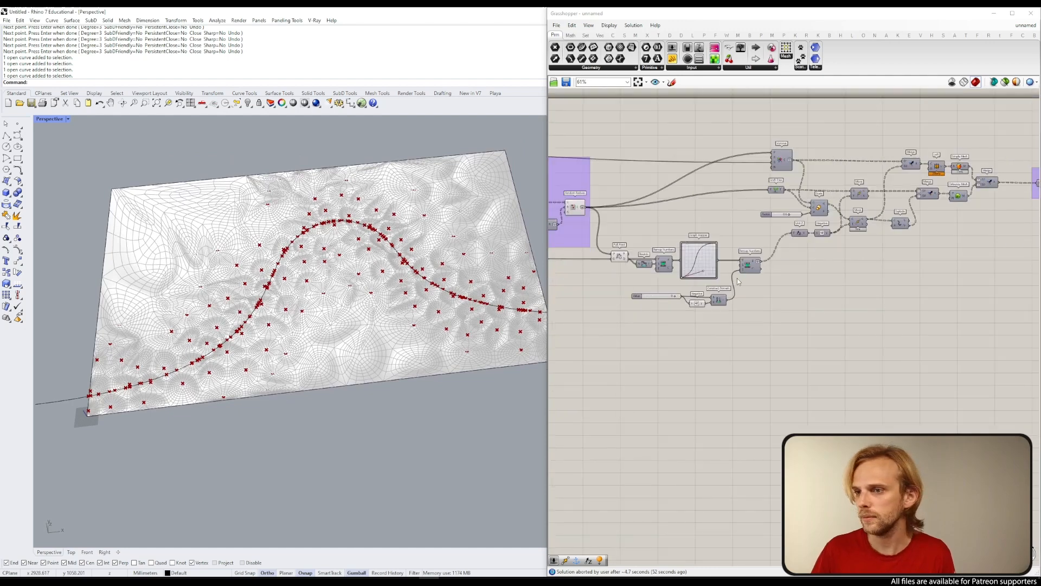
right_click_drag(616, 297, 781, 311)
left_click_drag(872, 372, 705, 213)
middle_click(705, 213)
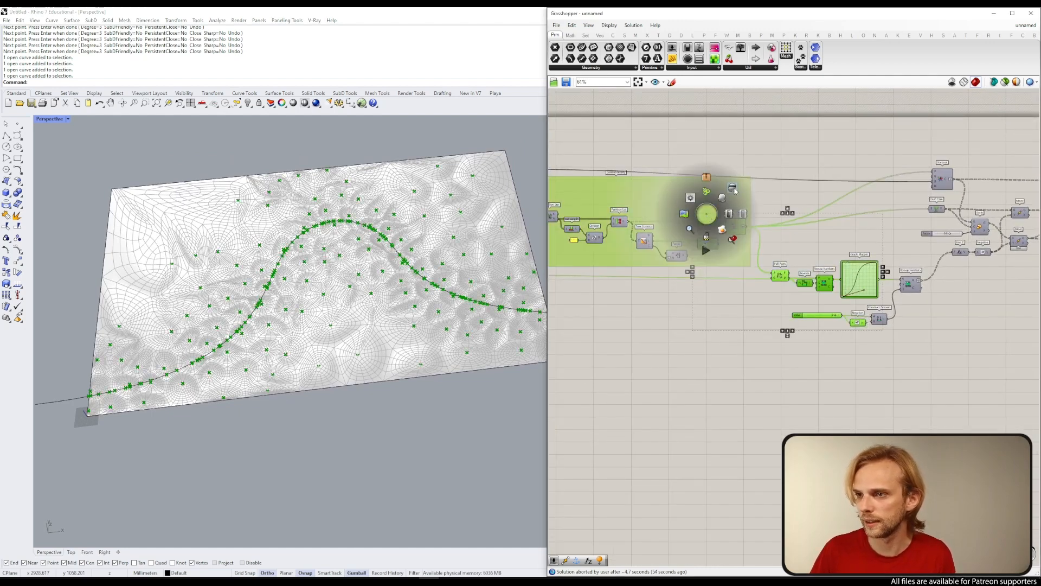
left_click(728, 205)
left_click(819, 233)
Step: Bake the mesh from the last Weaverbird's Catmull-Clark Subdivision component into Rhino
right_click_drag(1030, 266, 713, 291)
scroll(714, 292, "down", 3)
scroll(831, 259, "up", 5)
right_click_drag(976, 279, 654, 279)
left_click(803, 263)
key("Insert")
Step: Move the baked mesh out in front of the Grasshopper preview so the two no longer overlap
left_click(382, 236)
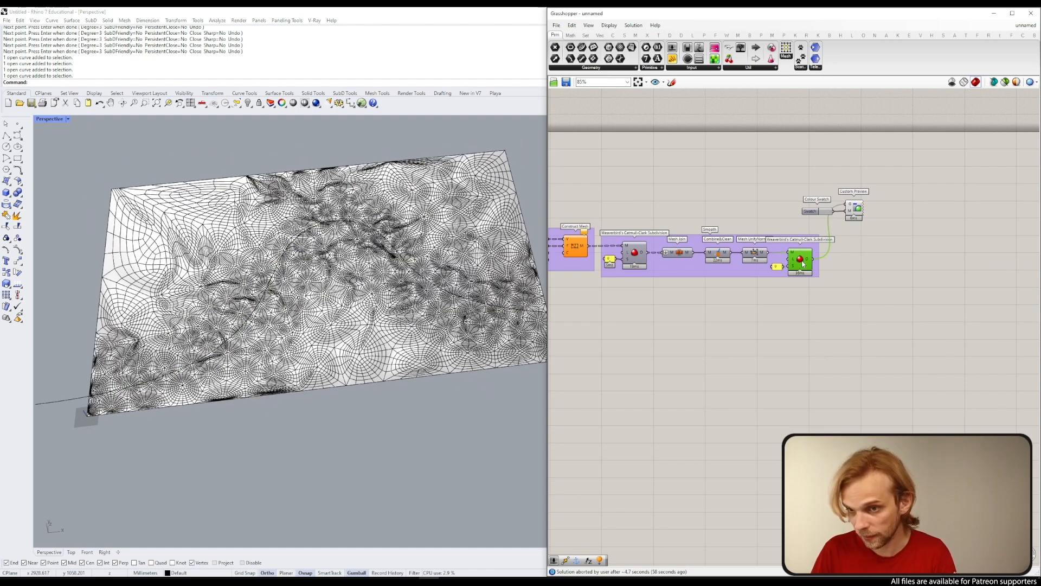
scroll(382, 234, "down", 7)
right_click_drag(353, 252, 393, 255)
left_click_drag(319, 264, 393, 337)
left_click(414, 437)
right_click_drag(415, 440, 304, 374, "shift")
scroll(304, 368, "up", 6)
Step: Run EMap on the baked mesh to show it with an environment map
left_click(301, 234)
right_click_drag(301, 234, 347, 292)
left_click(424, 193)
right_click_drag(412, 199, 399, 231)
left_click(399, 230)
type("EMap")
key("Return")
left_click(372, 337)
mouse_move(372, 338)
right_mouse_down()
mouse_move(430, 302)
mouse_move(503, 220)
right_mouse_up()
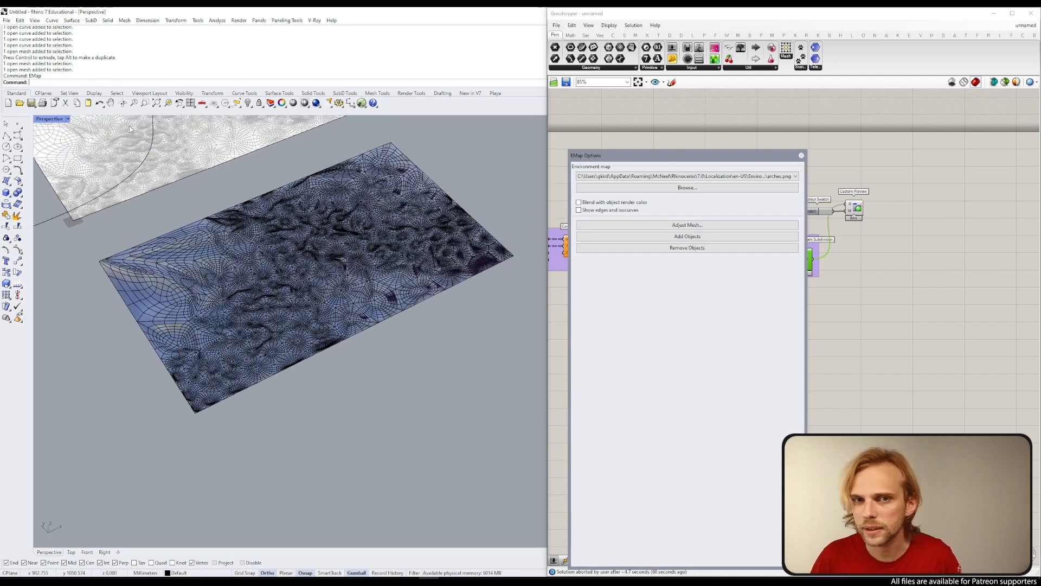
Step: Set the Perspective viewport's display mode to Arctic and select the baked mesh
left_click(52, 118)
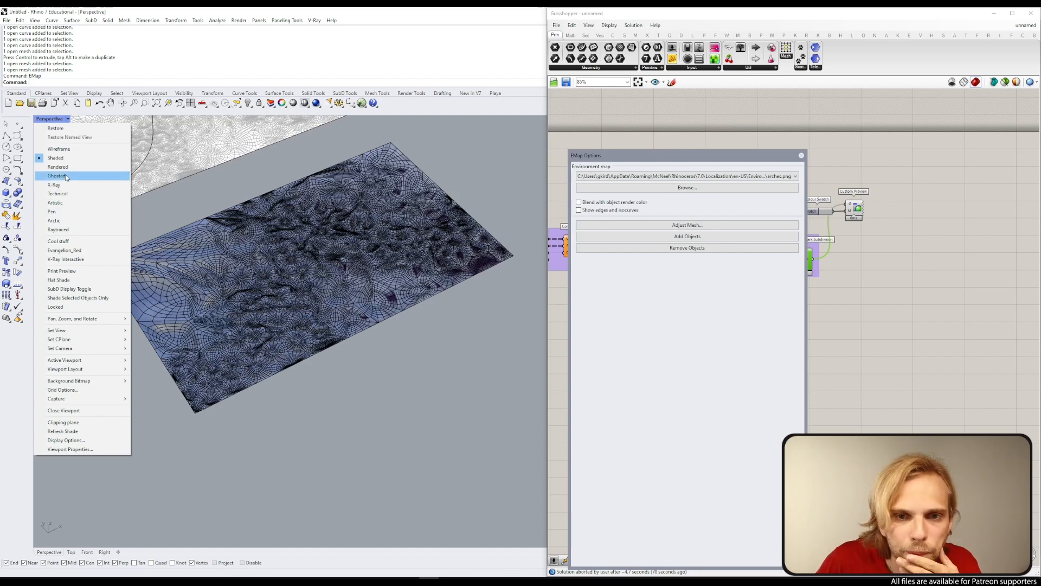
left_click(54, 220)
right_click_drag(187, 257, 206, 244)
scroll(155, 266, "up", 5)
left_click(284, 230)
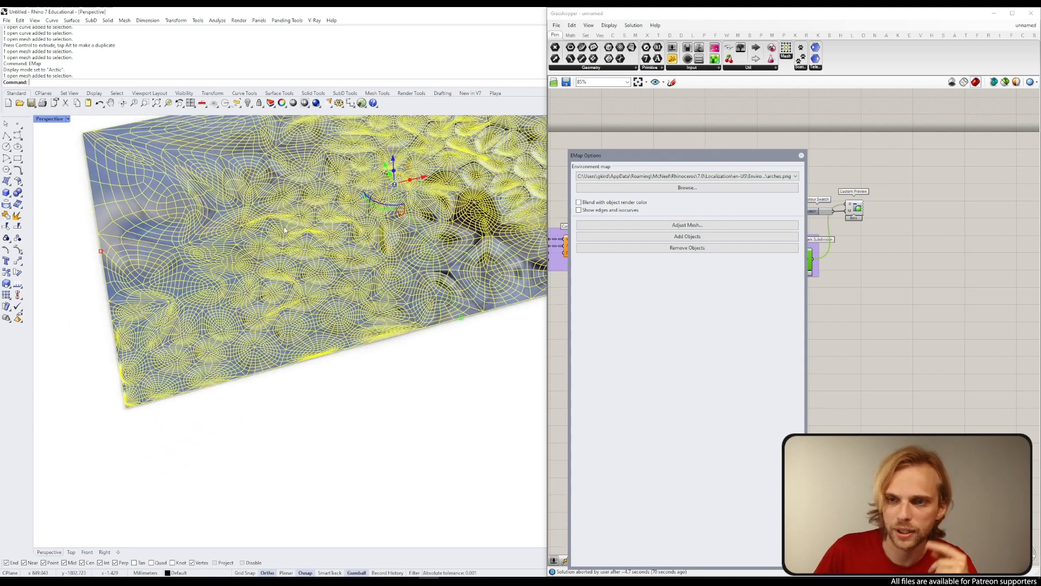
Step: Examine the relief and reflections of the environment-mapped baked mesh from several angles
right_click_drag(433, 199, 423, 260)
scroll(412, 347, "down", 5)
left_click(402, 428)
right_click_drag(402, 428, 428, 392)
scroll(316, 269, "up", 3)
right_click_drag(343, 263, 319, 237)
right_click_drag(338, 243, 262, 252)
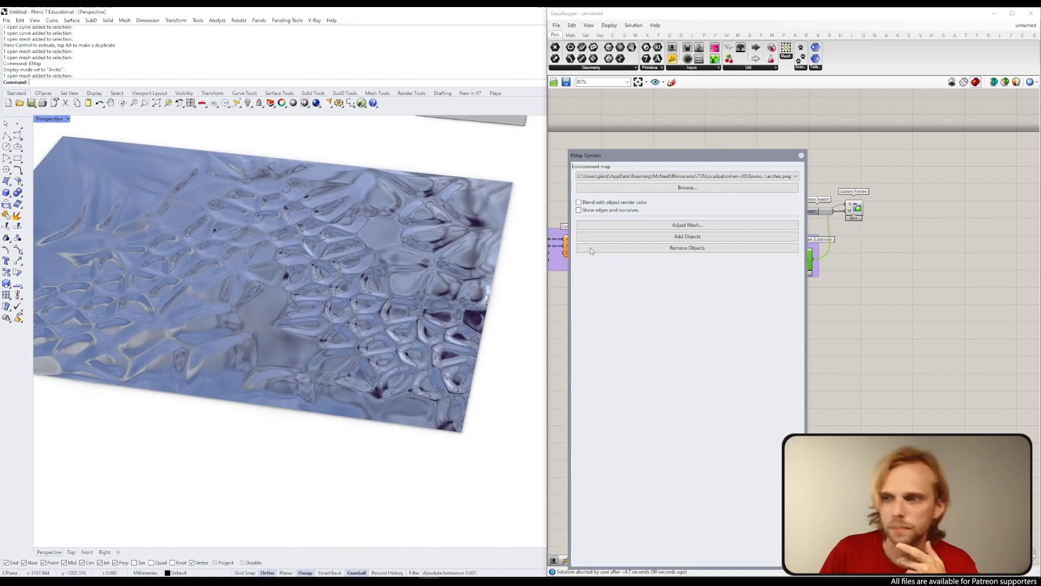
Step: Close the EMap options and delete the baked mesh
left_click(291, 285)
scroll(291, 285, "down", 5)
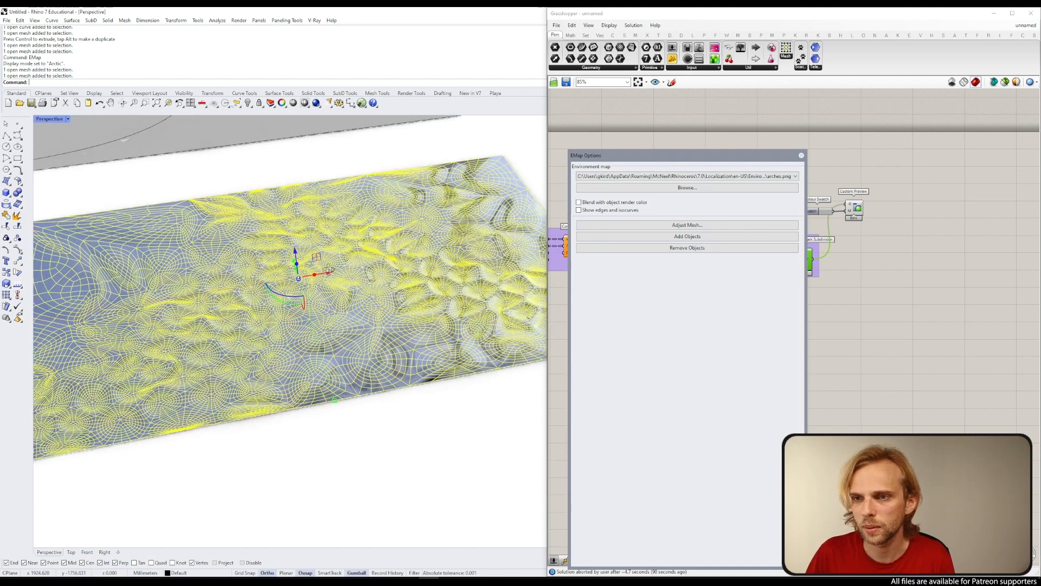
left_click(801, 156)
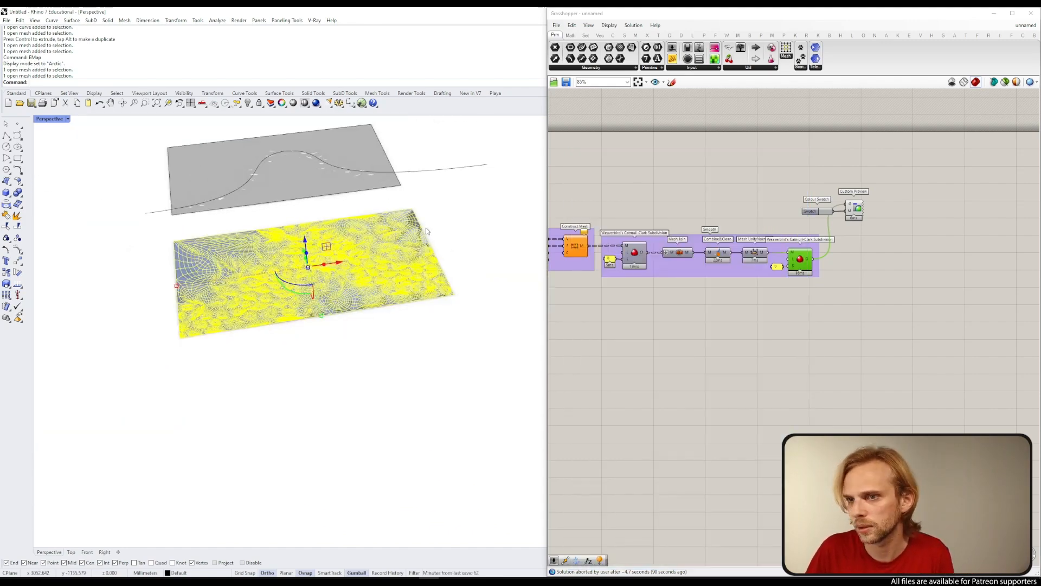
key("Delete")
Step: Set the Perspective viewport's display mode to Shaded, with the Grasshopper mesh preview in view
left_click(49, 118)
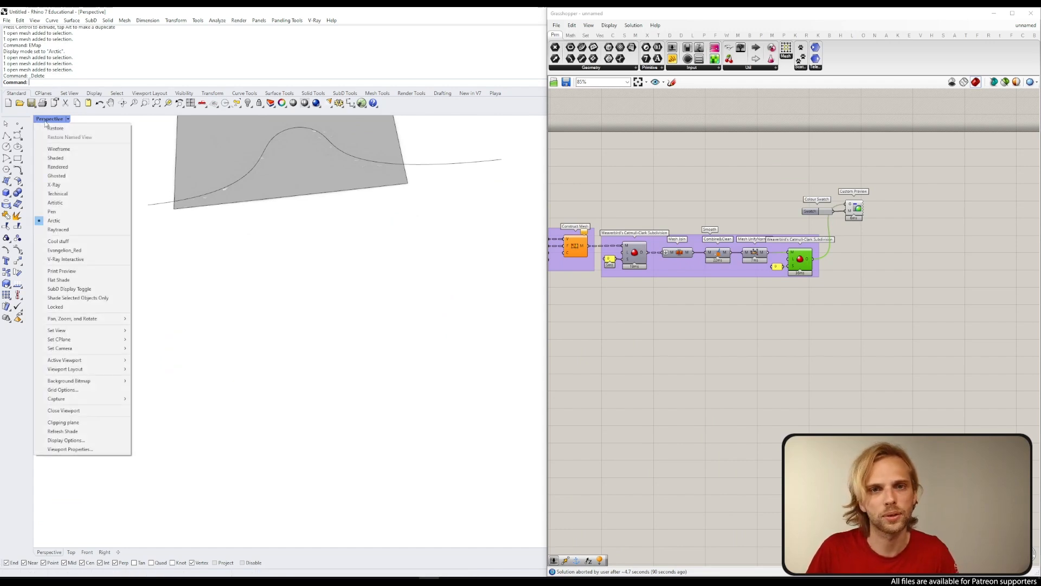
left_click(55, 155)
right_click_drag(272, 170, 318, 284, "shift")
scroll(319, 284, "up", 6)
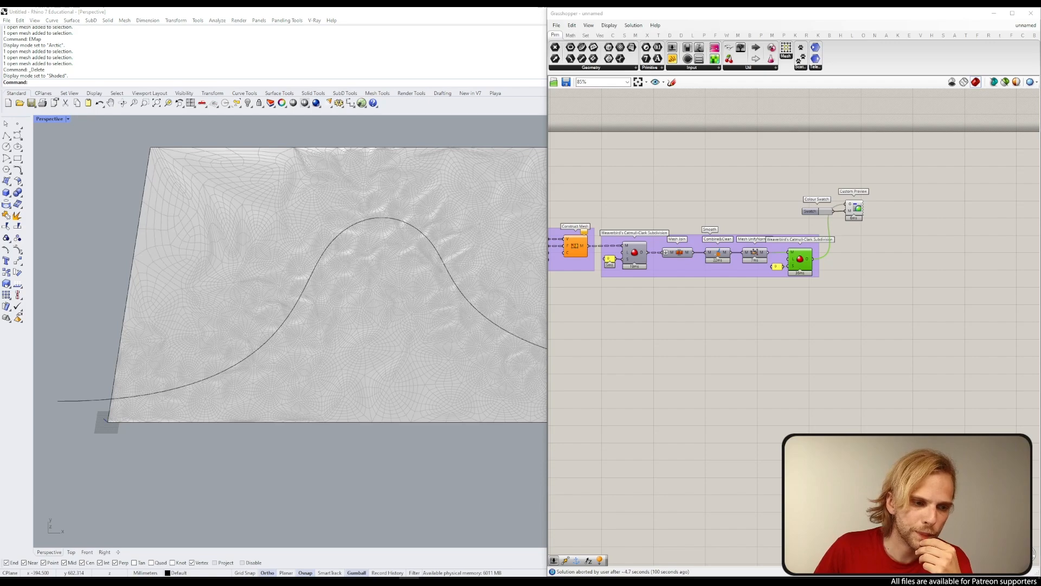
Step: Examine the cell shapes and relief depth in the mesh preview, and trace the definition back to the Voronoi component
mouse_move(97, 226)
right_mouse_down()
mouse_move(214, 235)
mouse_move(244, 266)
mouse_move(260, 249)
right_mouse_up()
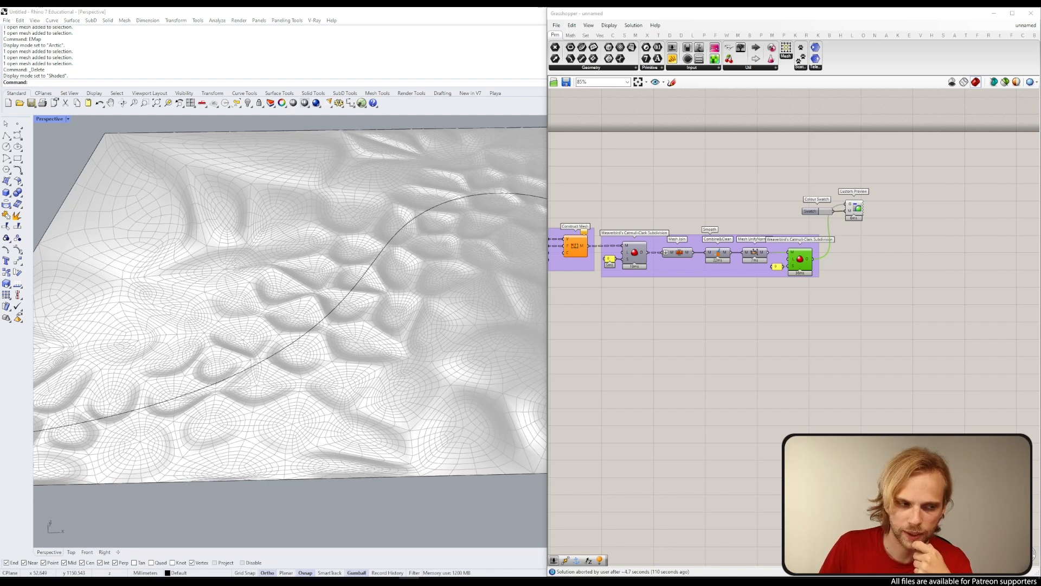
right_click(873, 229)
scroll(844, 226, "down", 6)
left_click(680, 240)
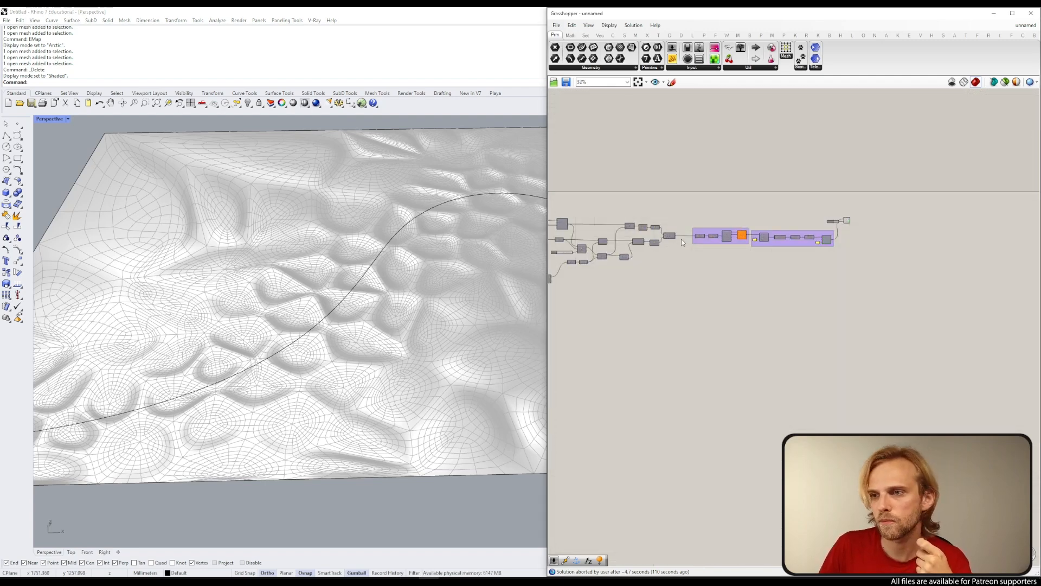
scroll(678, 239, "up", 3)
right_click_drag(628, 221, 758, 229)
scroll(663, 194, "up", 5)
left_click(781, 281)
scroll(266, 280, "up", 4)
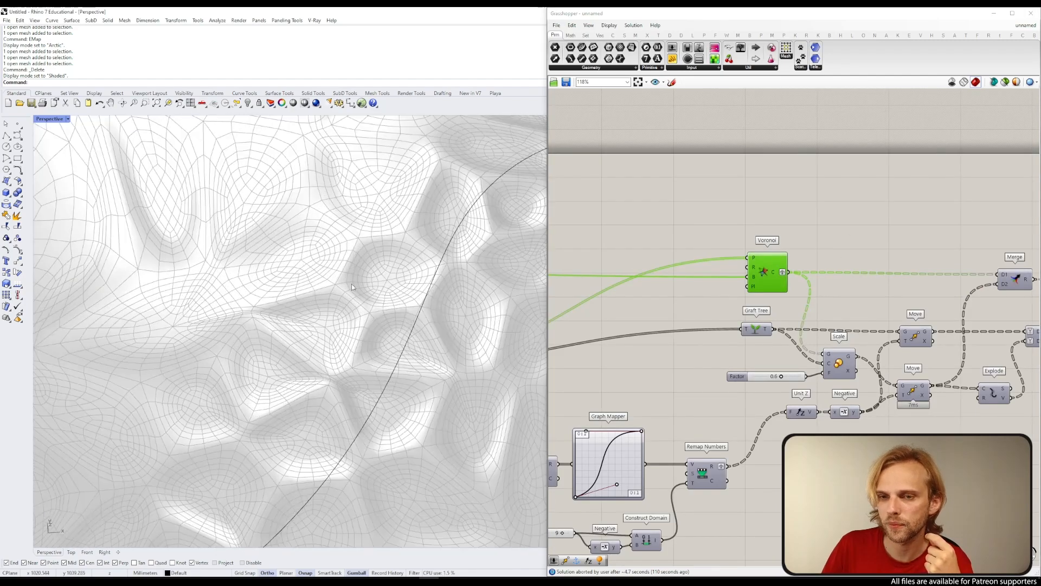
scroll(411, 320, "down", 9)
scroll(412, 321, "up", 2)
right_click_drag(400, 311, 390, 283)
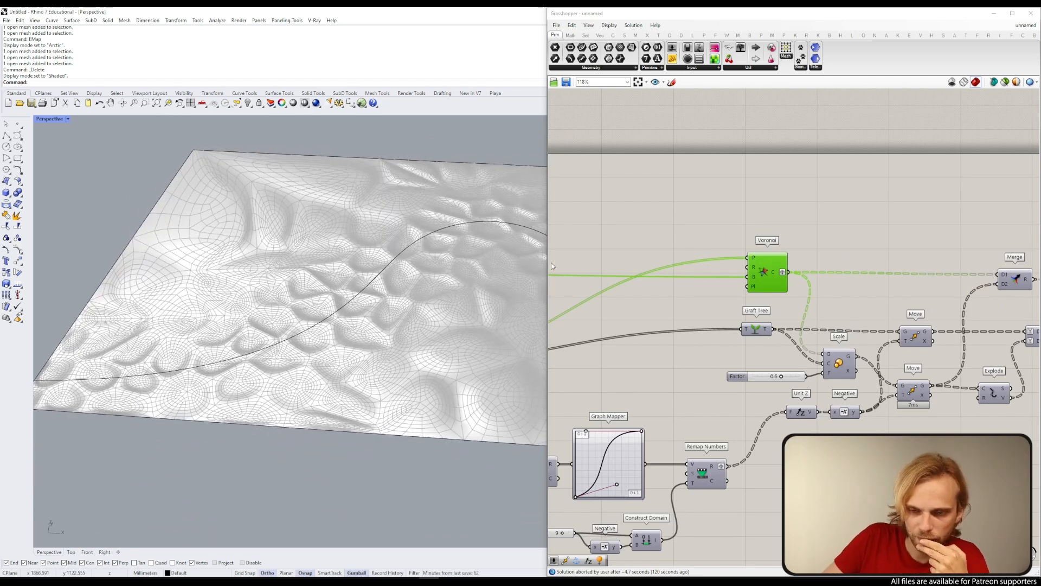
scroll(353, 247, "up", 7)
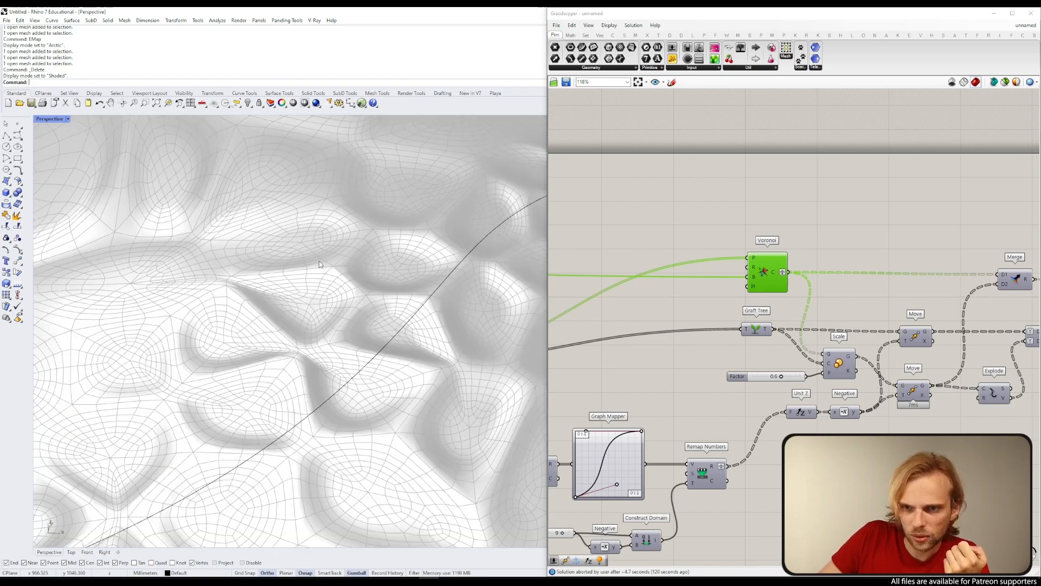
scroll(334, 274, "down", 10)
right_click_drag(356, 280, 271, 238)
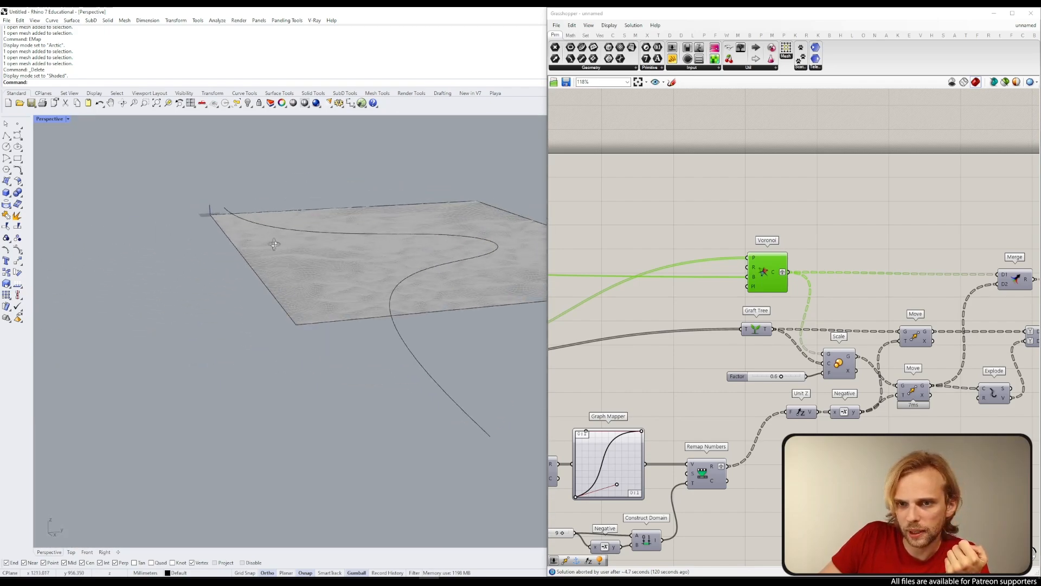
scroll(372, 219, "up", 6)
right_click_drag(372, 219, 354, 252)
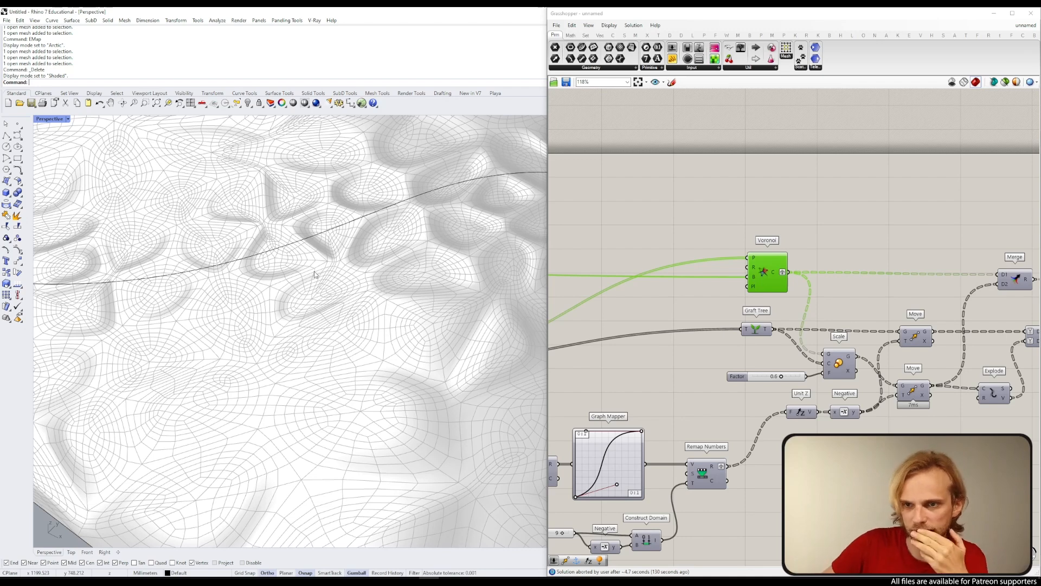
Step: Move the Voronoi component away from the components it feeds to make room on the canvas
right_click_drag(820, 338, 622, 327)
scroll(714, 262, "down", 3)
scroll(688, 250, "up", 2)
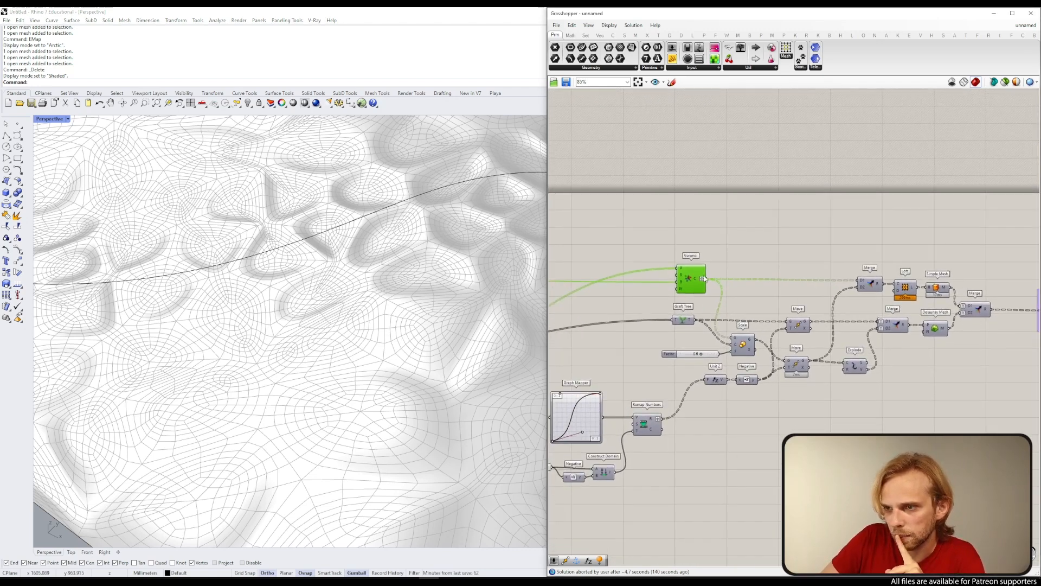
mouse_move(625, 272)
left_mouse_down()
mouse_move(697, 264)
mouse_move(641, 261)
left_mouse_up()
left_click(710, 214)
right_click_drag(710, 214, 729, 271)
Step: Add a curve Explode component above the Voronoi component and feed it the Voronoi cells
double_click(744, 242)
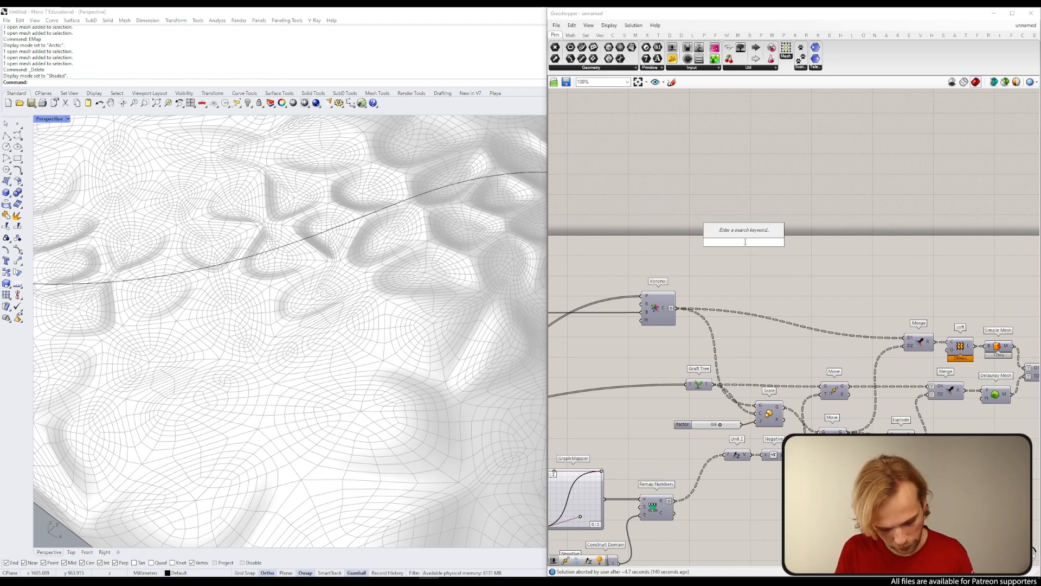
type("explode")
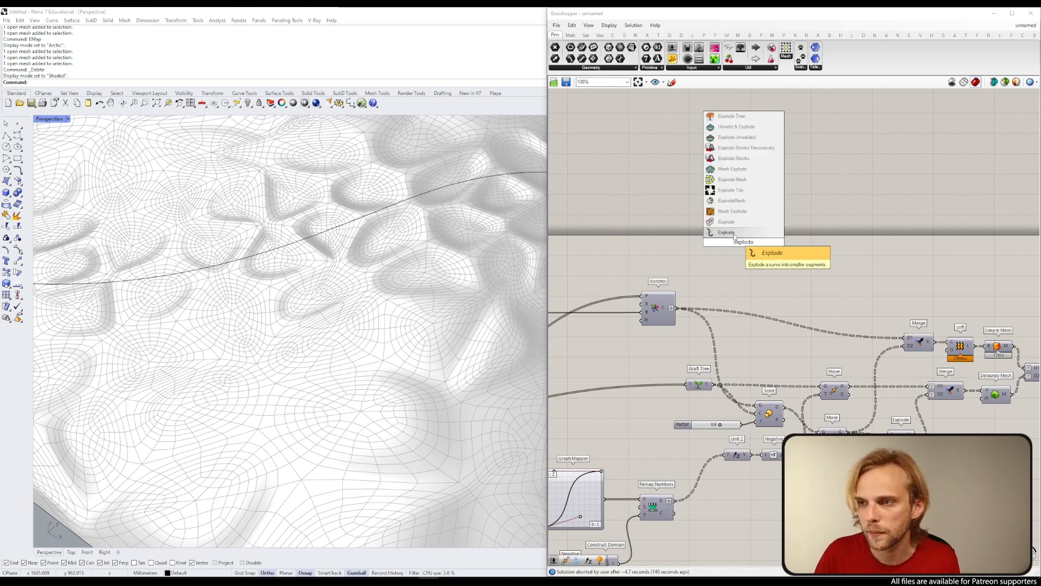
key("Return")
left_click_drag(672, 308, 716, 254)
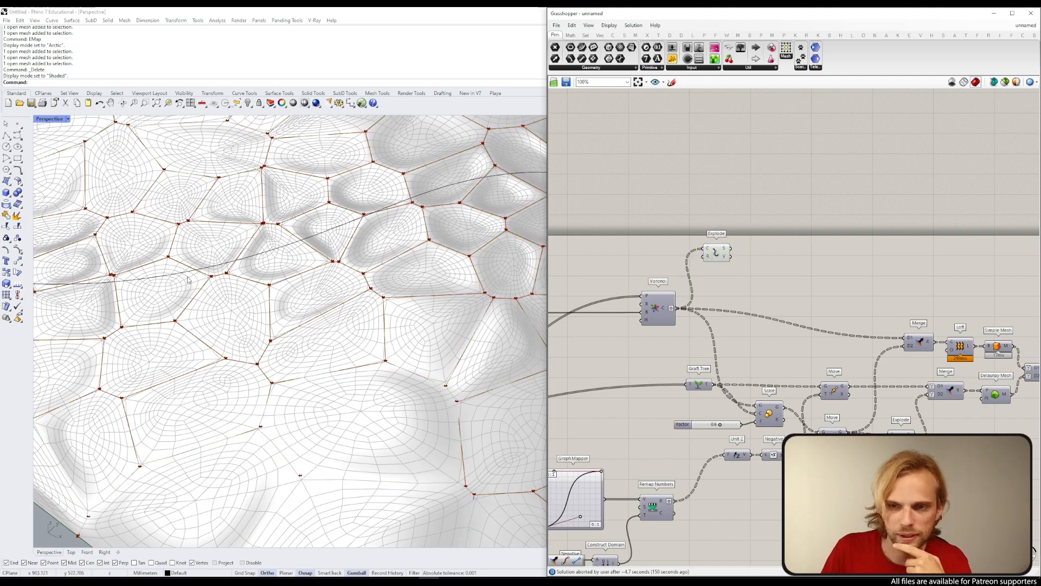
Step: Simplify the vertices output of the new Explode component and shift the component slightly on the canvas
scroll(153, 254, "down", 8)
right_click_drag(154, 274, 188, 263)
scroll(189, 263, "up", 3)
scroll(798, 270, "up", 5)
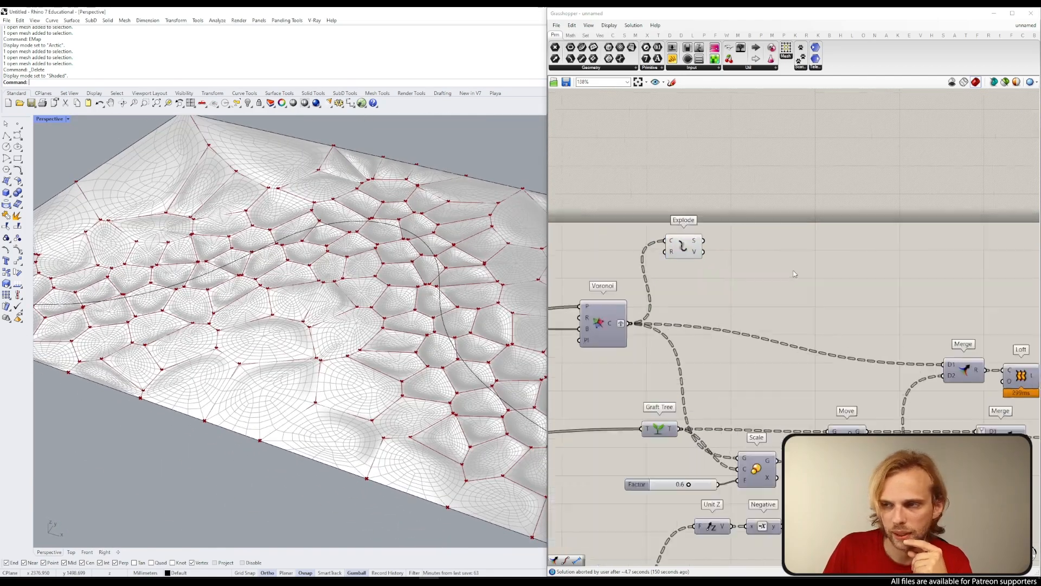
right_click(688, 252)
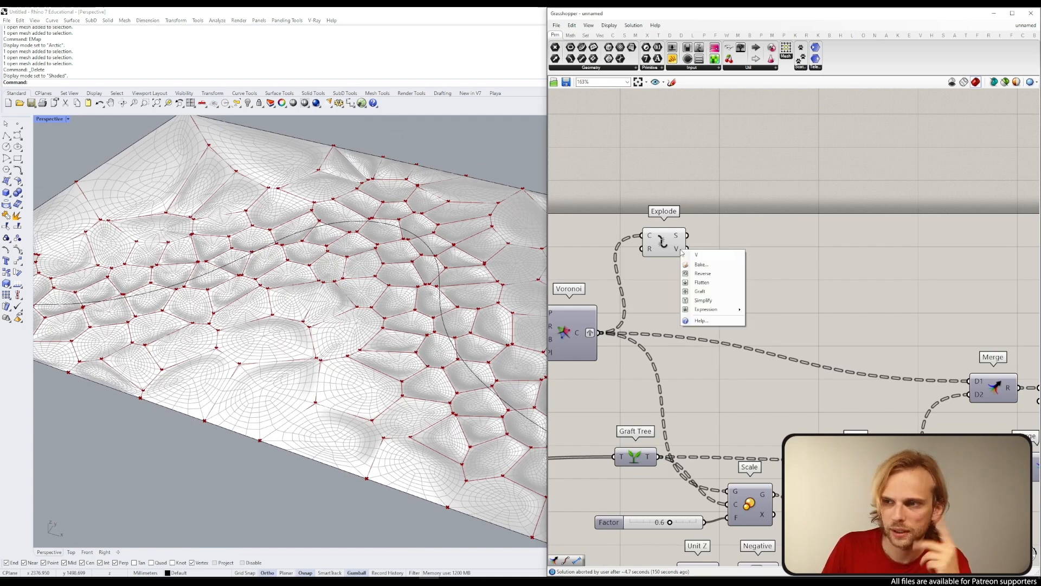
left_click(705, 302)
mouse_move(683, 250)
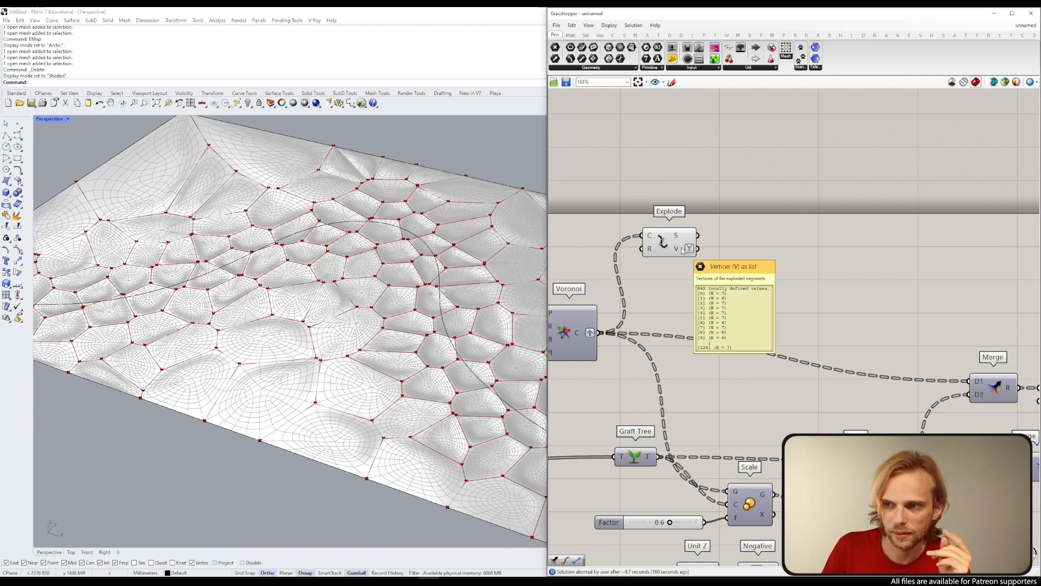
left_click_drag(682, 251, 671, 236)
right_click_drag(679, 237, 703, 239)
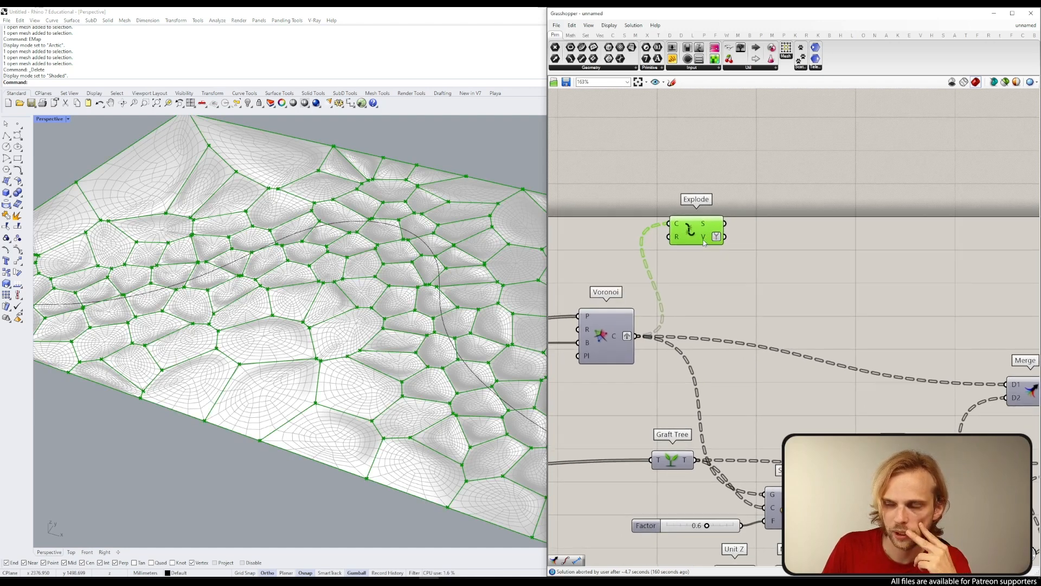
mouse_move(703, 239)
Step: Add a Deconstruct point component beside Explode and connect the exploded vertices to its point input
double_click(742, 255)
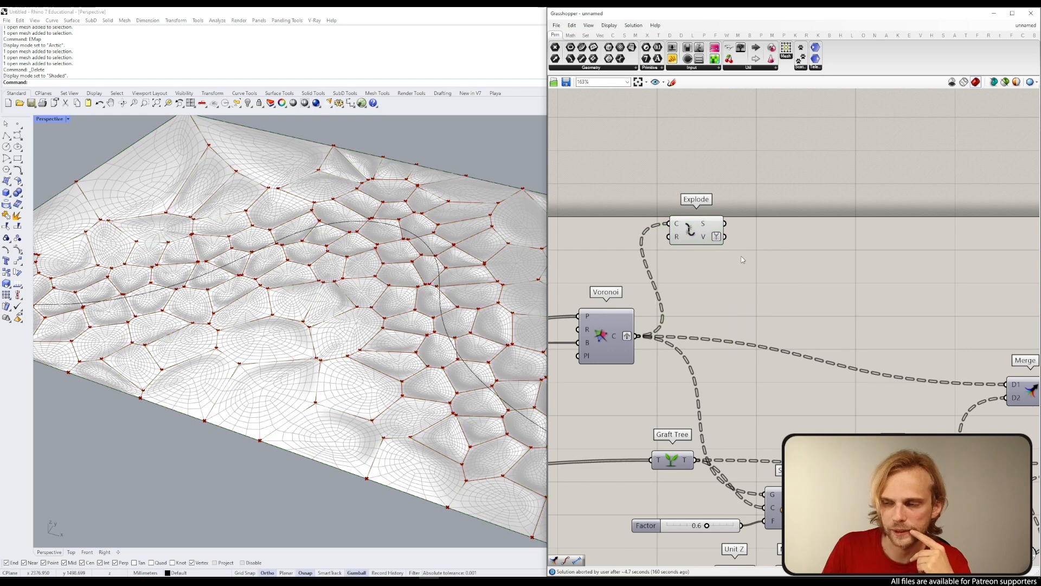
type("decons")
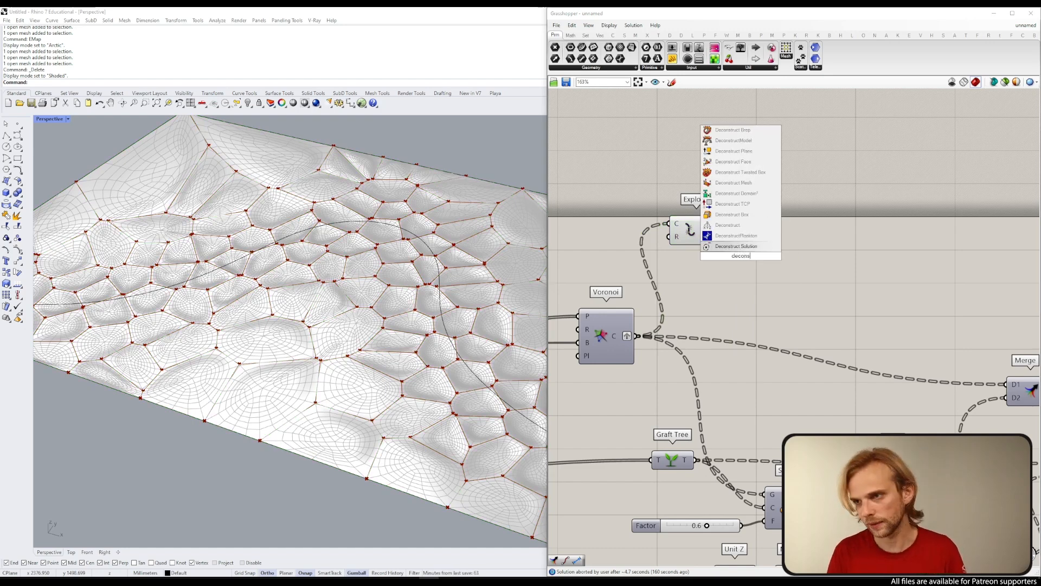
left_click(728, 224)
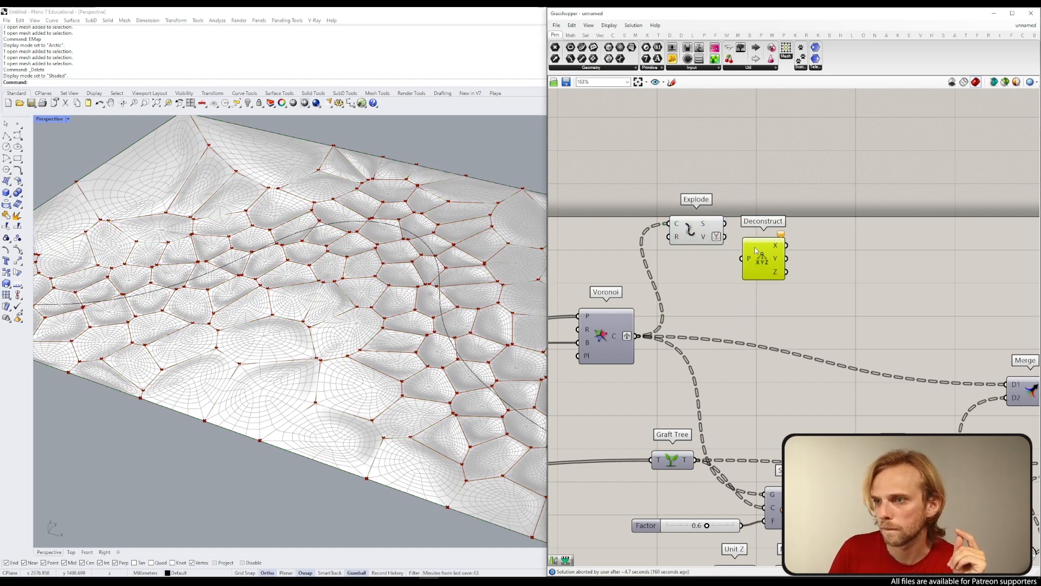
left_click_drag(737, 251, 749, 257)
left_click_drag(780, 246, 782, 267)
left_click(799, 260)
right_click_drag(818, 264, 773, 247)
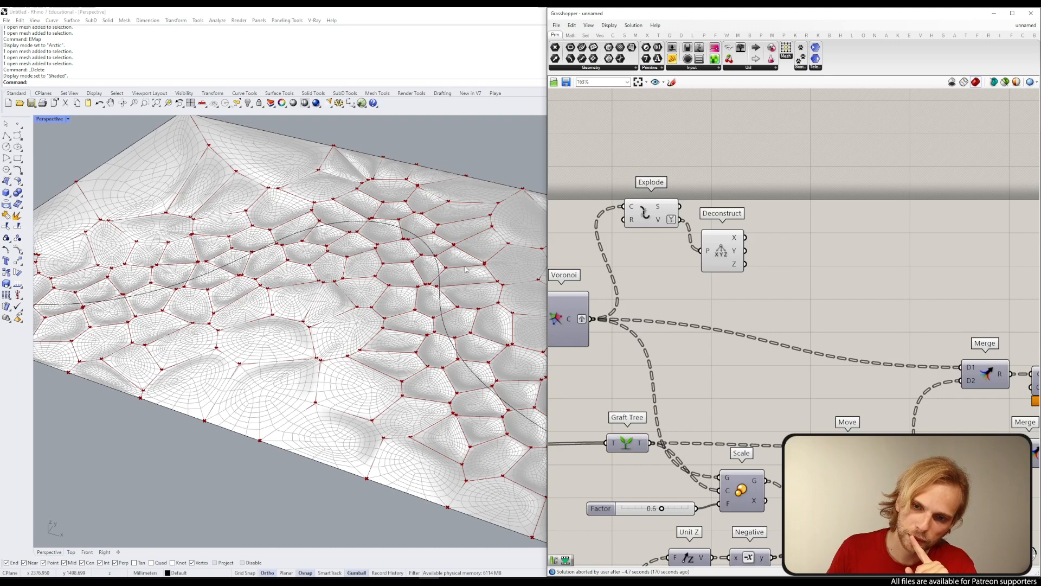
Step: Graft the X and Y outputs of the Deconstruct component
scroll(276, 286, "up", 4)
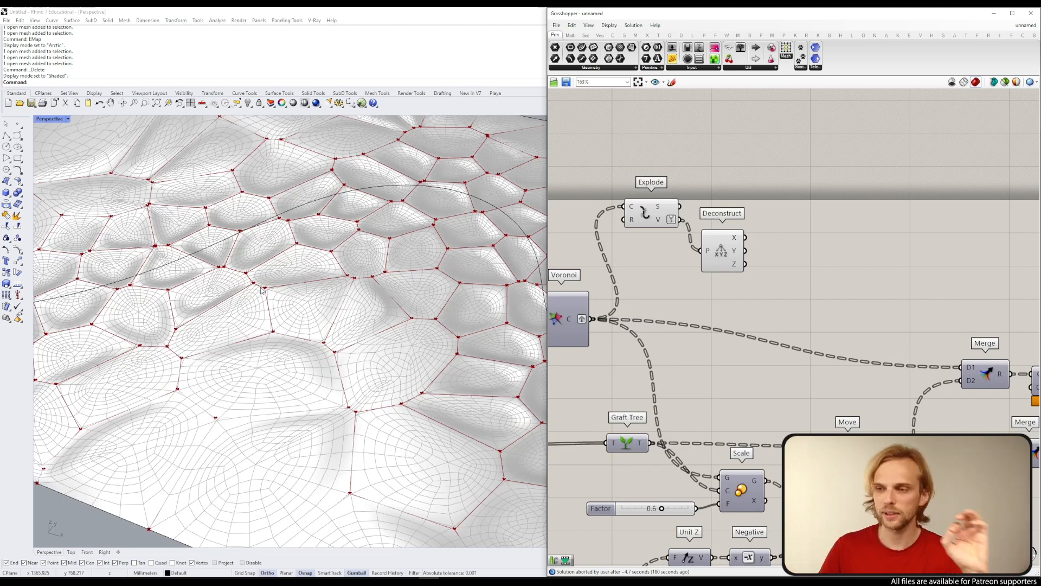
right_click(739, 244)
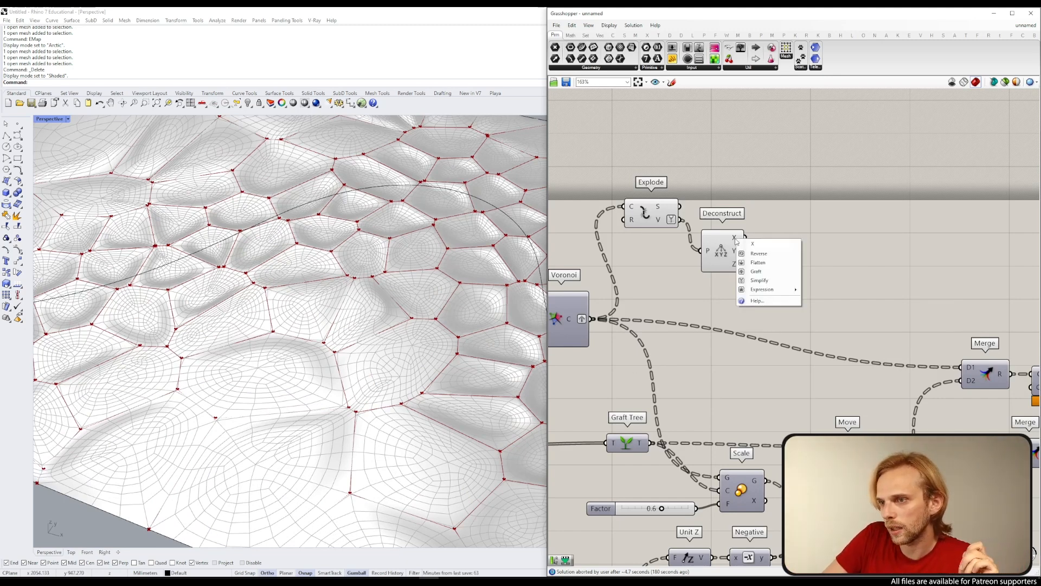
left_click(771, 271)
right_click(739, 250)
left_click(759, 283)
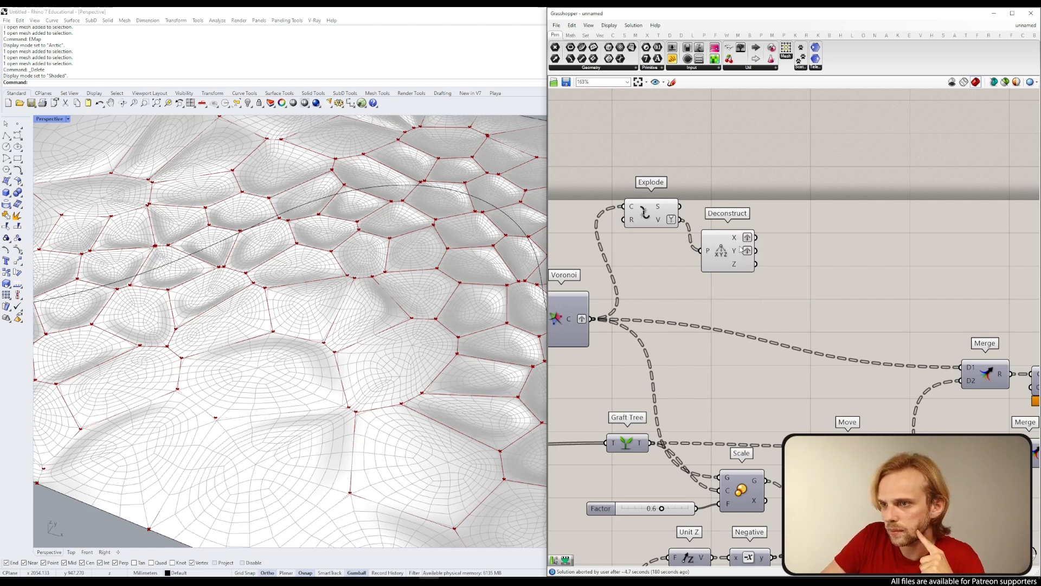
mouse_move(737, 252)
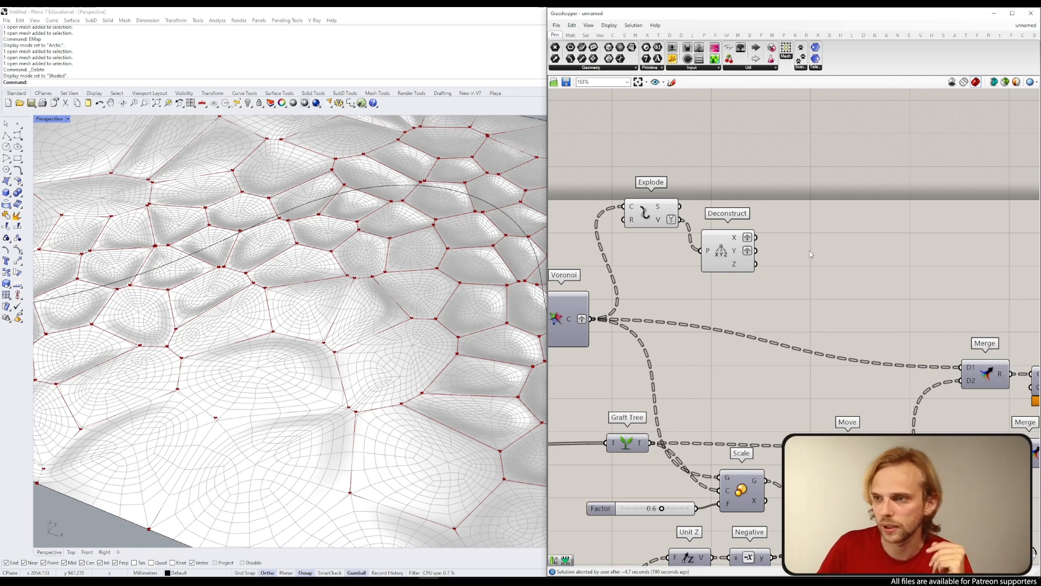
Step: Add an Addition component that sums Deconstruct's X and Y outputs, and inspect its result's data structure
double_click(810, 254)
type("m")
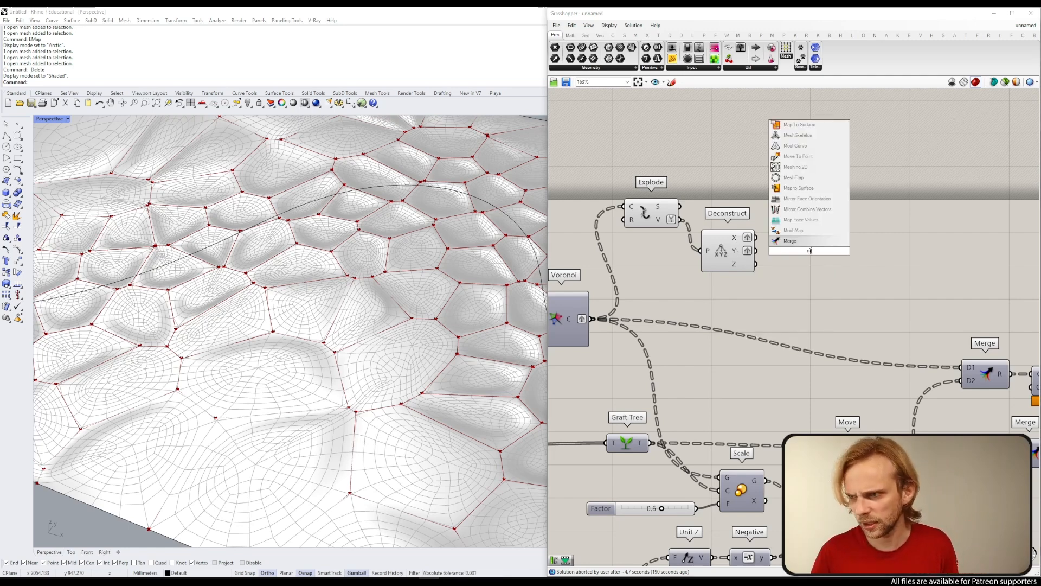
key("BackSpace")
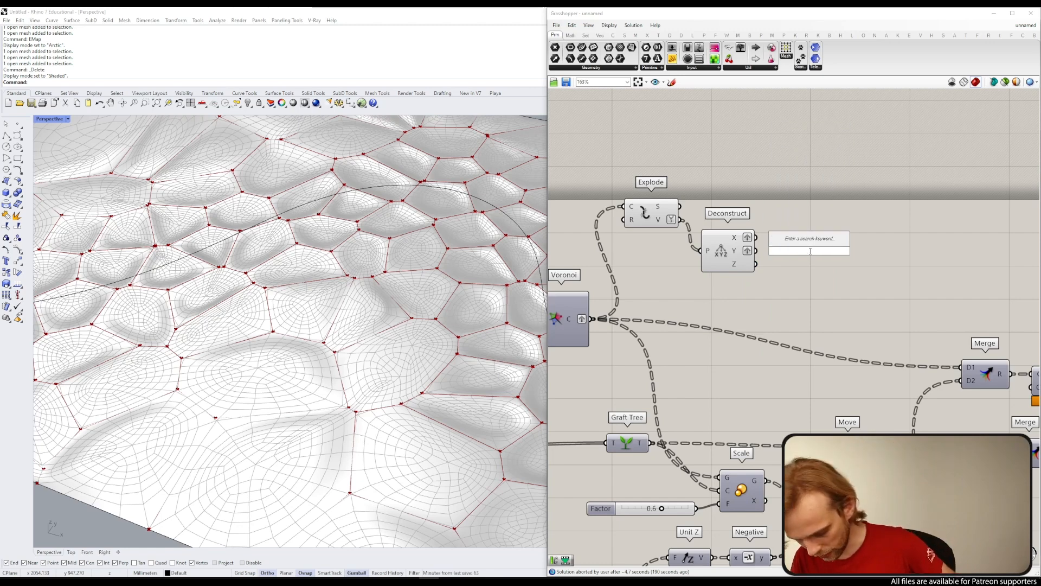
type("+")
key("Return")
left_click_drag(756, 237, 786, 257)
left_click_drag(806, 254, 787, 247)
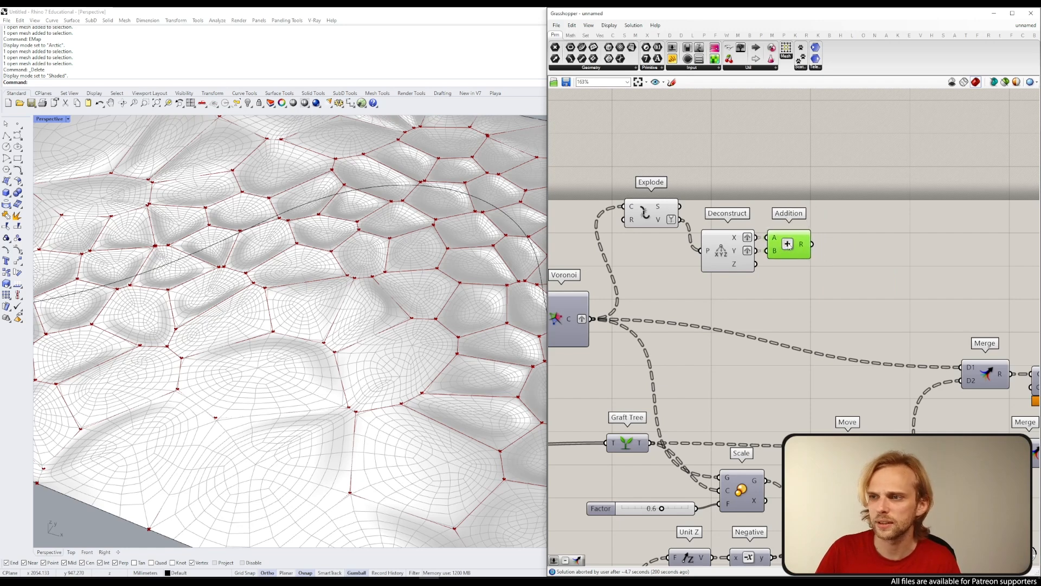
left_click(823, 256)
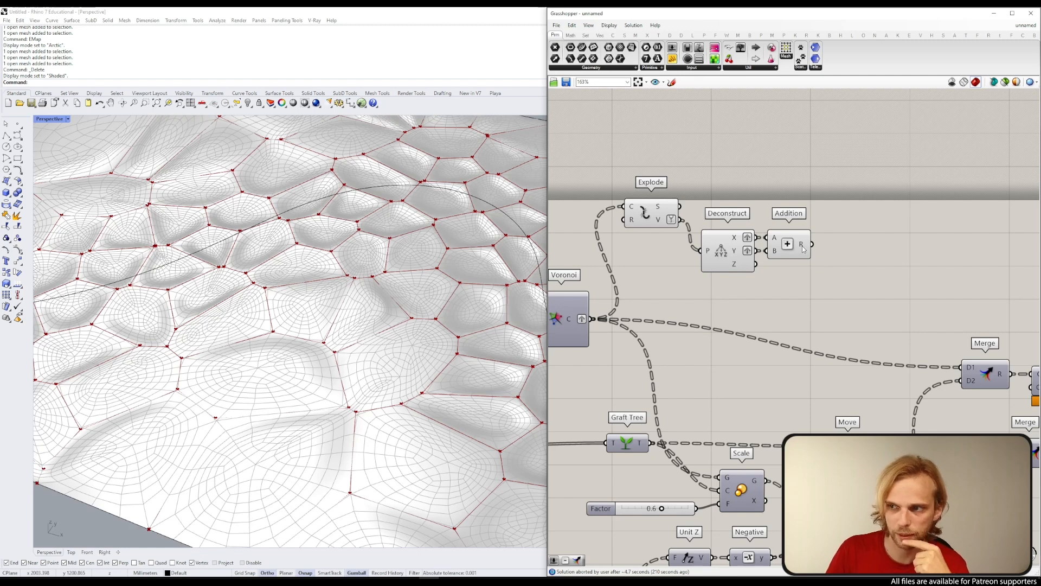
mouse_move(802, 248)
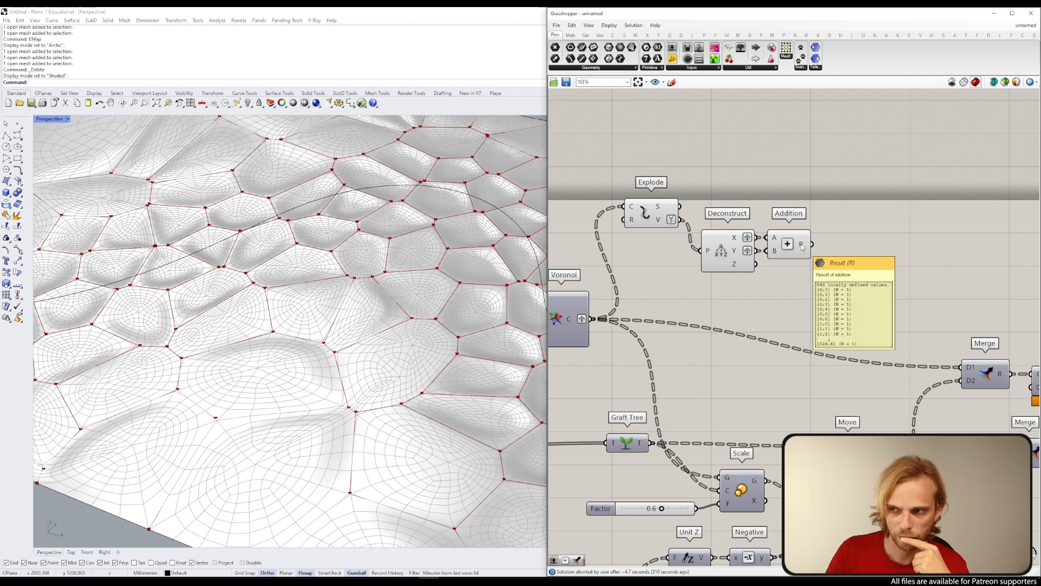
Step: Add a Random component beyond the Addition component and shift the Explode, Deconstruct and Addition components to make room
double_click(856, 219)
type("random")
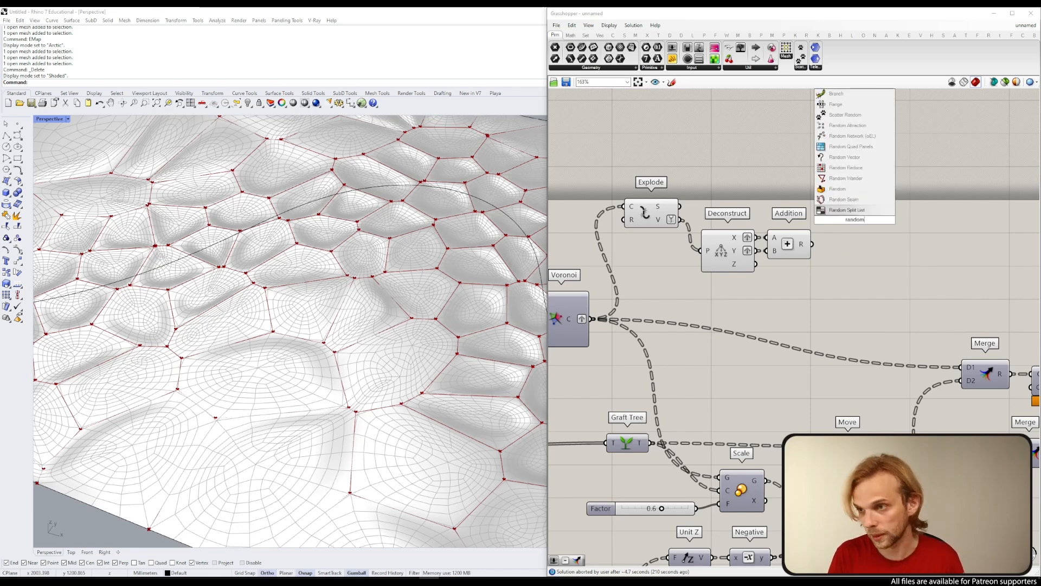
key("Return")
left_click_drag(816, 245, 633, 215)
left_click(857, 226)
left_click_drag(651, 208, 648, 222)
left_click(685, 192)
left_click_drag(862, 222, 891, 215)
Step: Create a panel containing "0 to 9" and feed it into the range input of the Random component
double_click(805, 159)
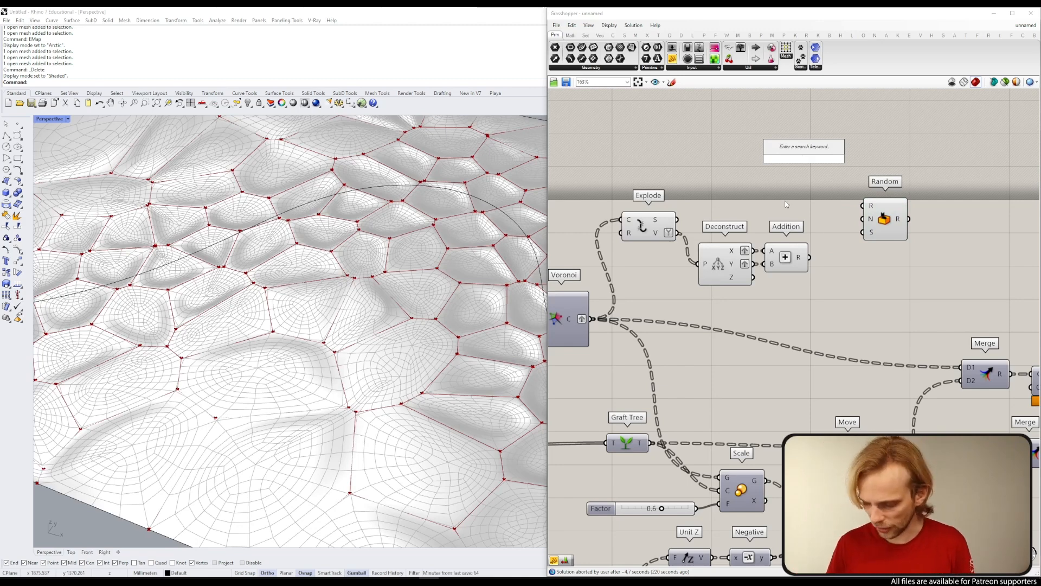
type("//")
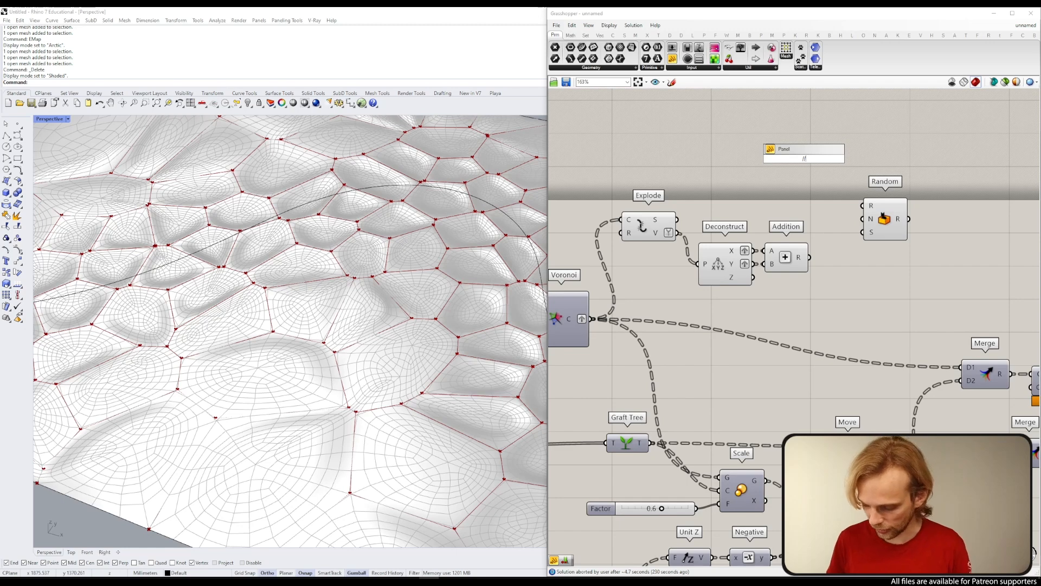
type("01")
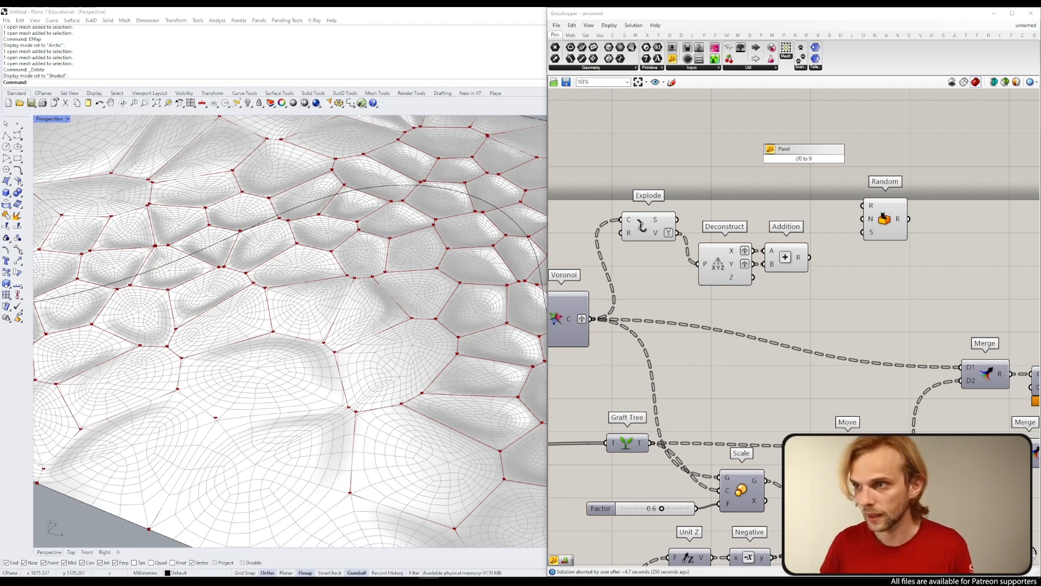
type("o 9")
key("Return")
left_click_drag(825, 158, 844, 201)
left_click_drag(804, 164, 821, 211)
left_click(812, 175)
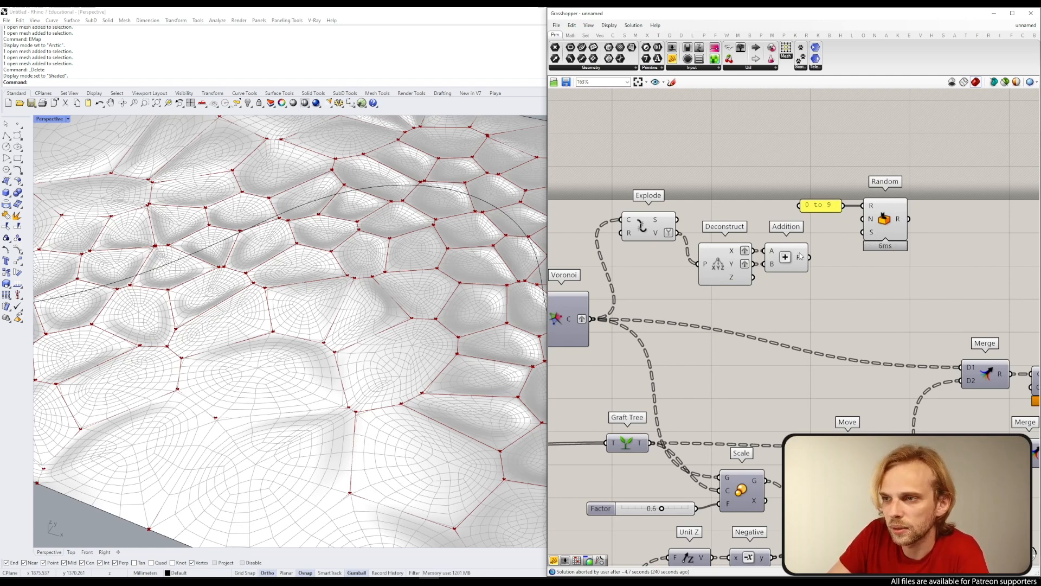
Step: Connect the Addition result to the seed input of the Random component and tidy the component spacing
mouse_move(800, 256)
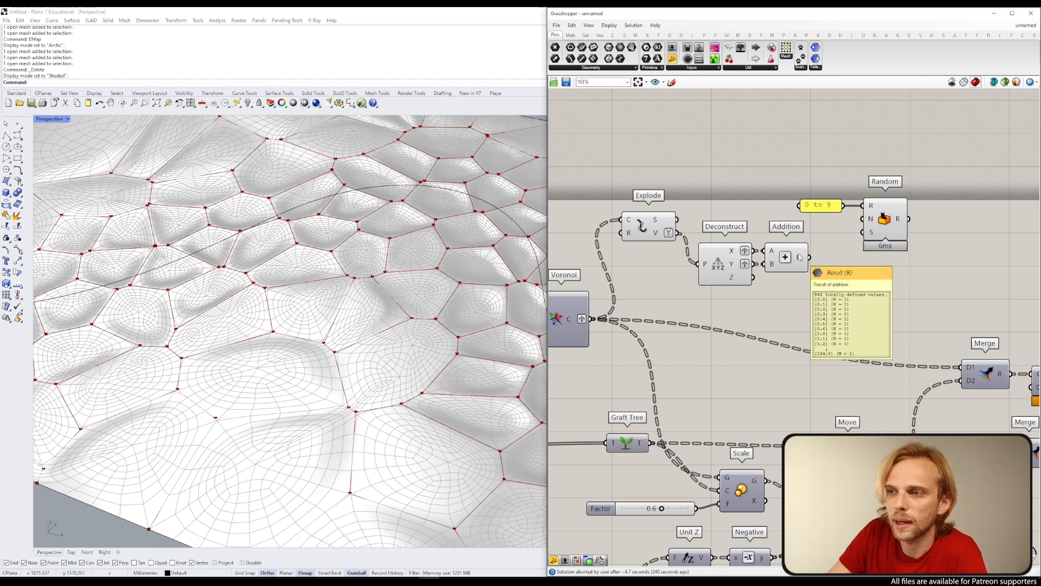
left_click_drag(796, 263, 863, 232)
left_click_drag(904, 260, 824, 195)
left_click_drag(883, 220, 910, 244)
left_click(900, 200)
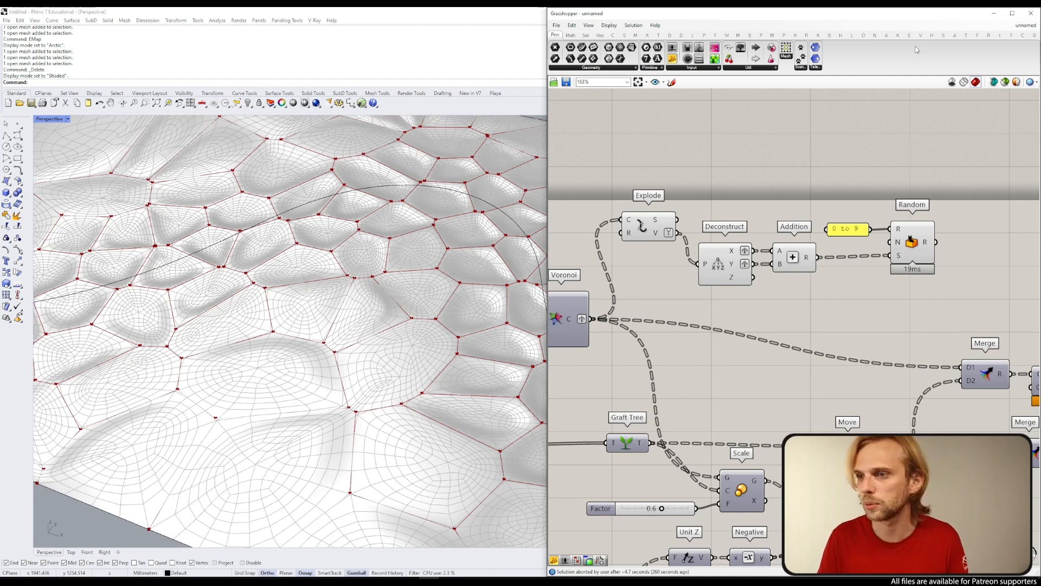
left_click_drag(911, 281, 817, 216)
left_click_drag(923, 248, 919, 248)
Step: Adjust the spacing of the upper component row and set the Random output to Simplify
right_click_drag(937, 237, 833, 248)
left_click_drag(843, 300, 595, 230)
left_click_drag(620, 263, 626, 280)
left_click(644, 247)
left_click_drag(828, 269, 824, 270)
left_click(853, 264)
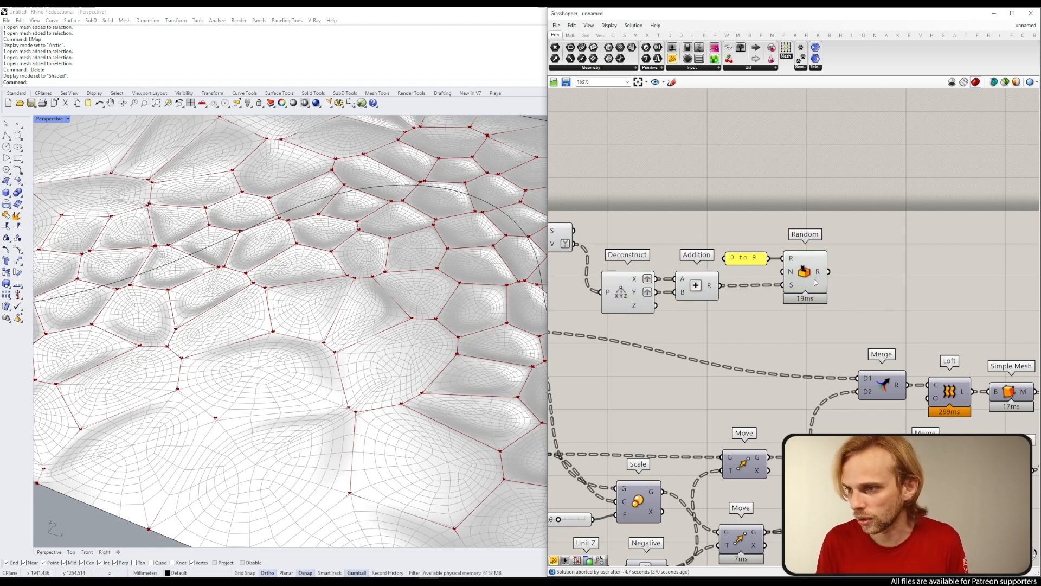
mouse_move(821, 277)
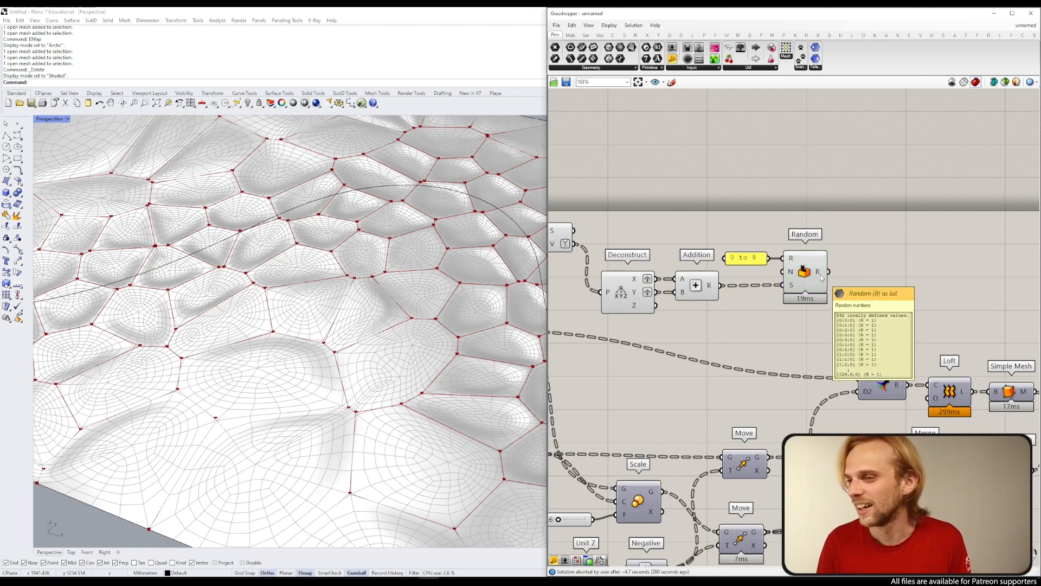
right_click(821, 277)
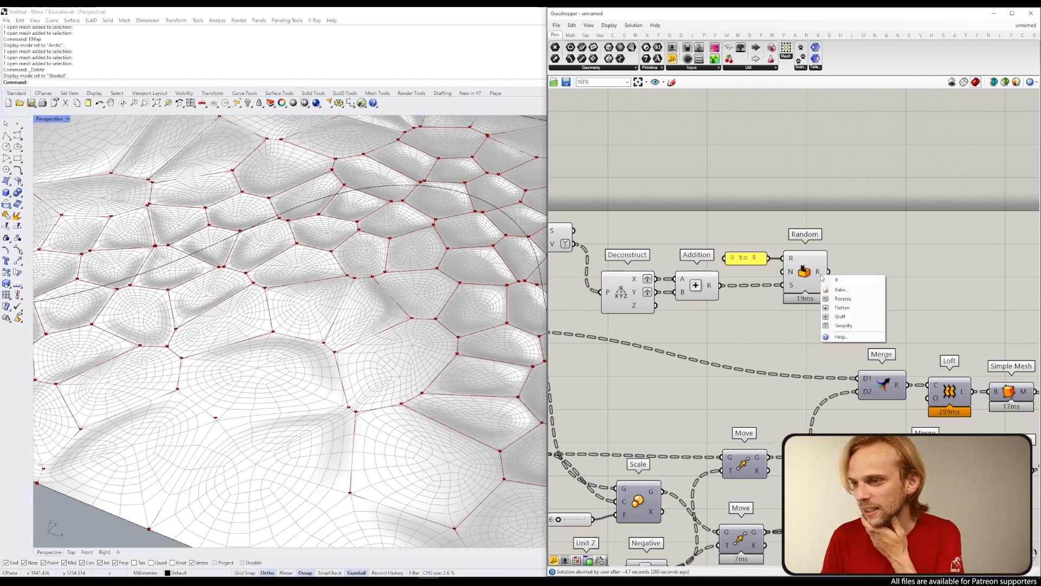
left_click(844, 328)
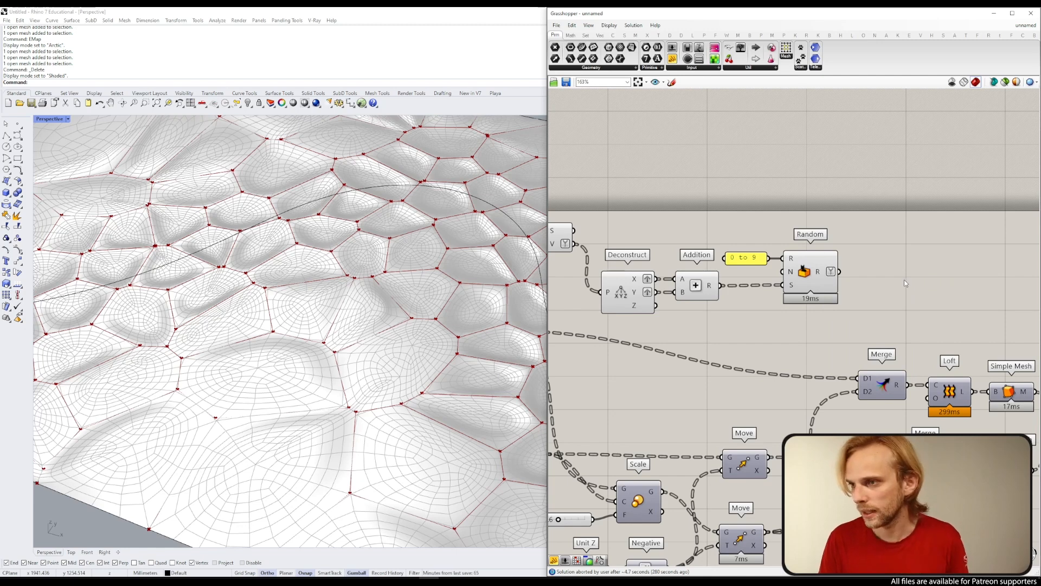
Step: Add a Trim Tree component, feed the Random output into its tree input and align it with Random
double_click(905, 283)
type("trim tree")
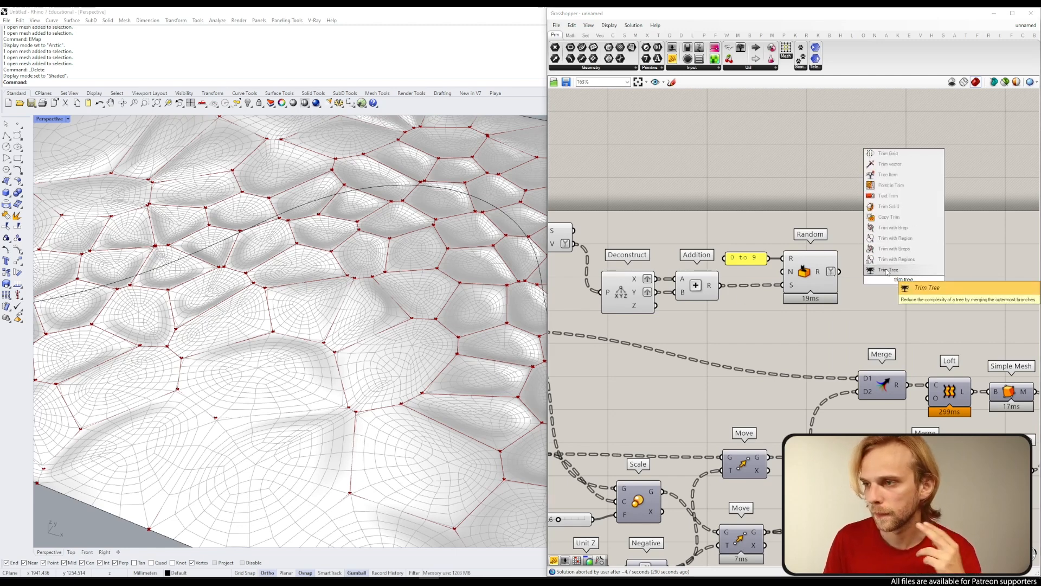
key("Return")
left_click_drag(839, 272, 873, 282)
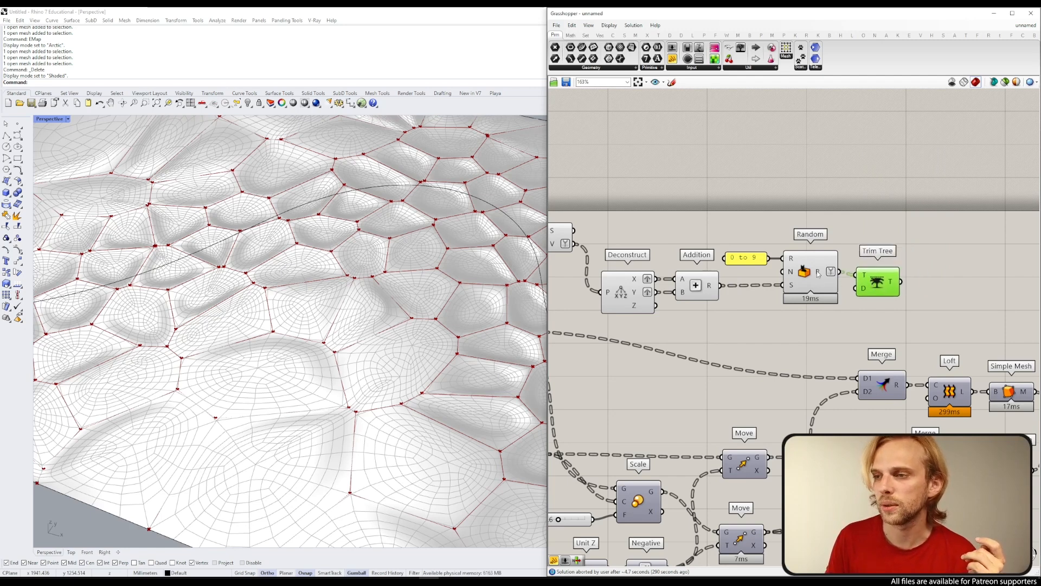
mouse_move(821, 271)
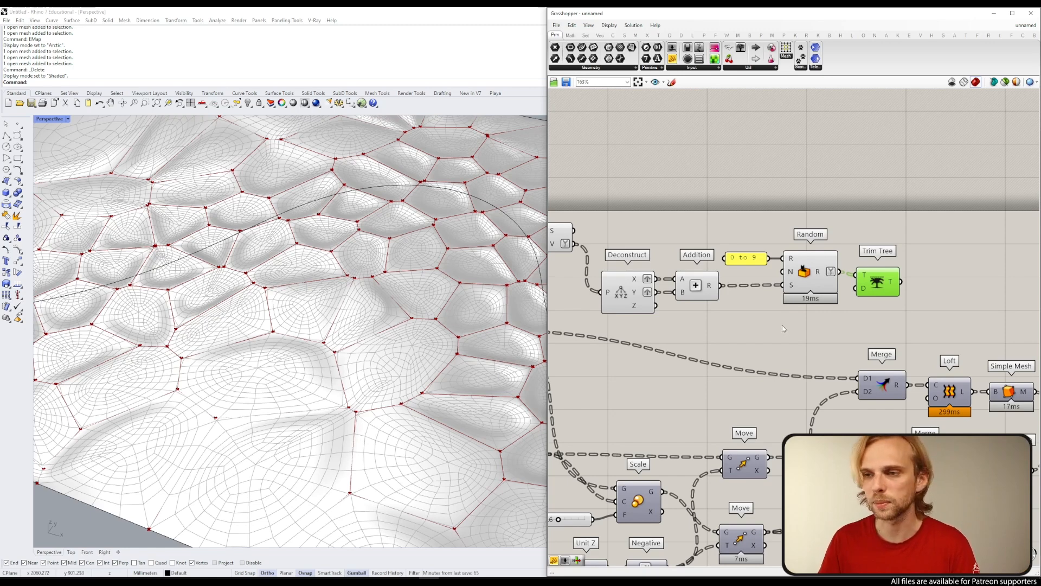
scroll(651, 282, "up", 3)
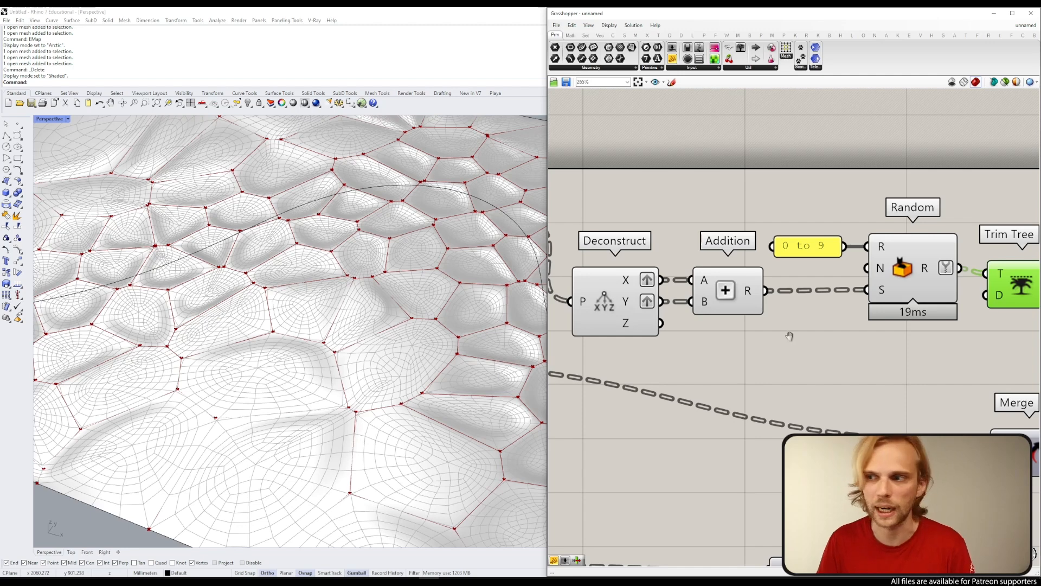
right_click_drag(797, 344, 704, 351)
left_click_drag(926, 291, 934, 286)
left_click(897, 336)
Step: Add a Move component and connect the vertices output of the upper Explode component to its geometry input
scroll(887, 305, "down", 3)
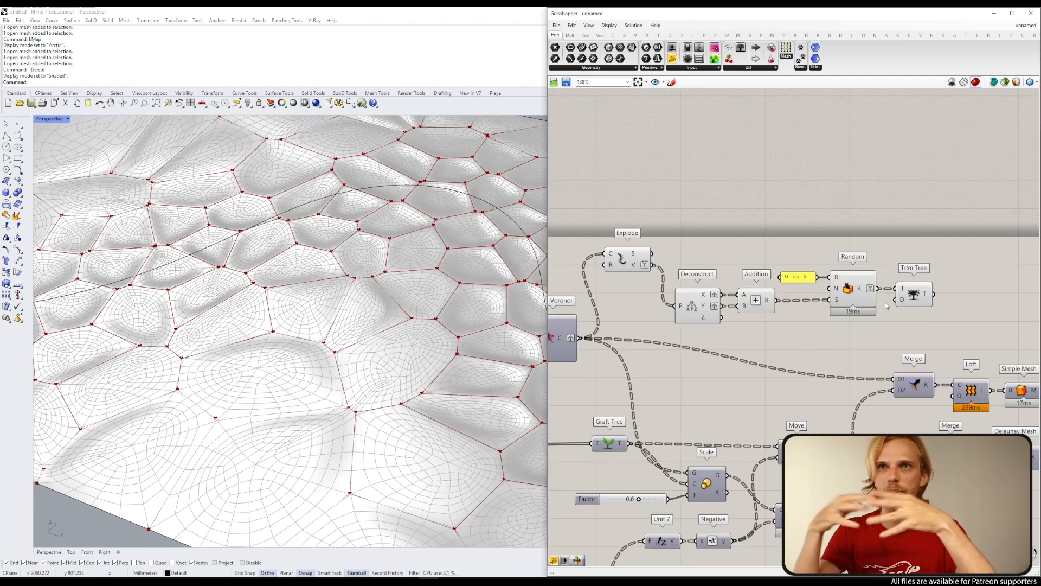
right_click_drag(946, 306, 911, 306)
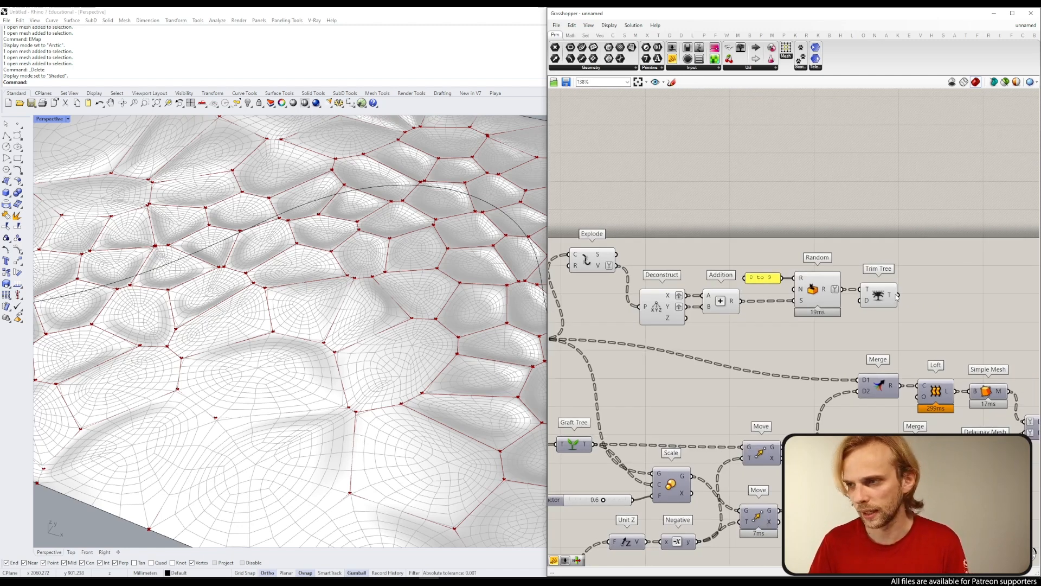
double_click(930, 296)
type("move")
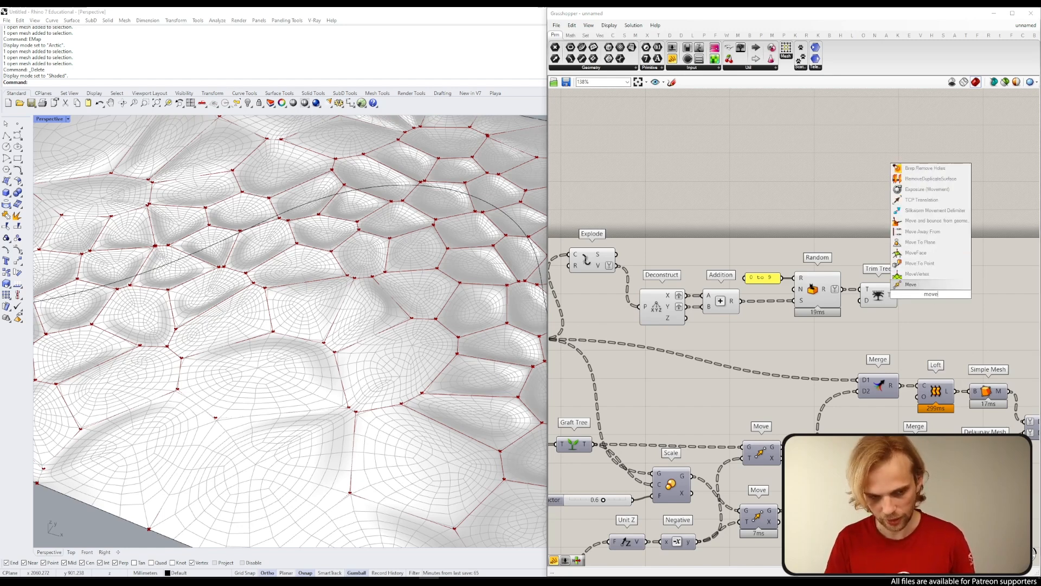
key("Return")
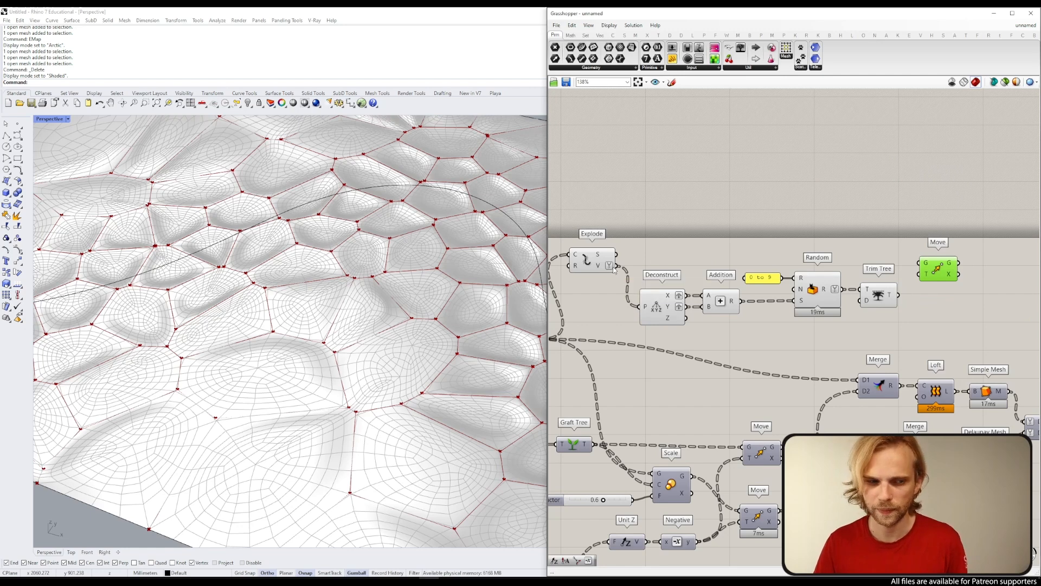
left_click_drag(618, 272, 983, 272)
right_click_drag(982, 273, 942, 262)
Step: Add a Unit Z component driven by Trim Tree, connect it to the new Move's motion input, and check the moved points
double_click(904, 310)
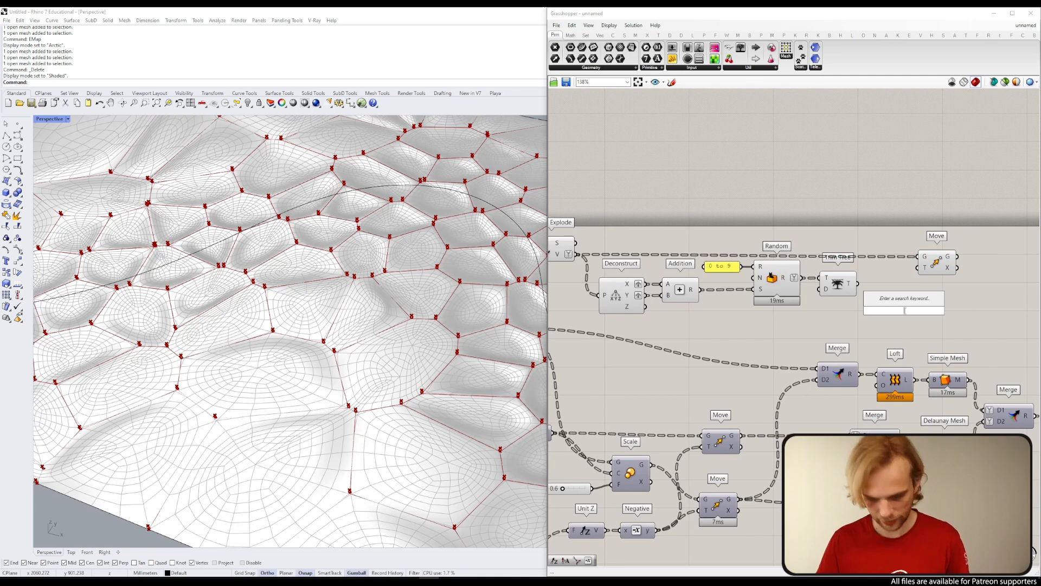
type("z")
key("Return")
right_click_drag(866, 295, 898, 253)
left_click_drag(907, 259, 964, 232)
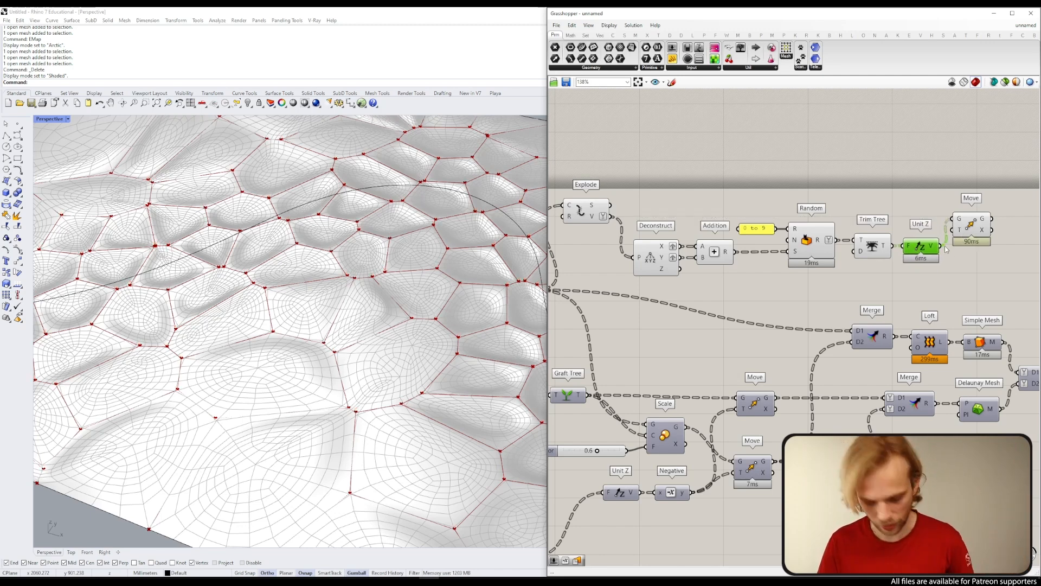
key("ctrl+z")
right_click_drag(955, 250, 809, 237)
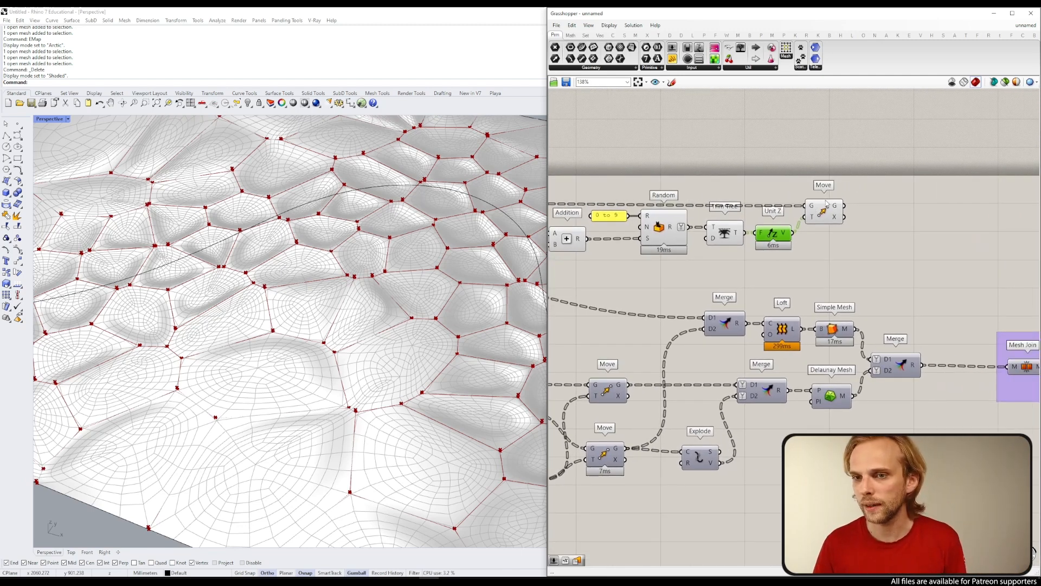
left_click(820, 214)
scroll(337, 305, "up", 8)
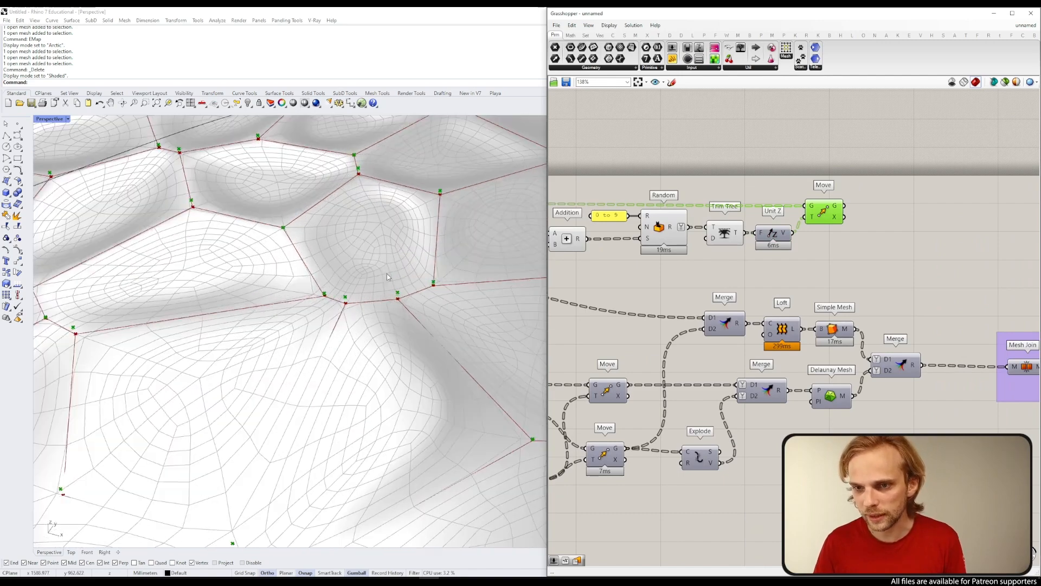
Step: Add a PolyLine component and connect the new Move's geometry output to its vertices input
double_click(877, 239)
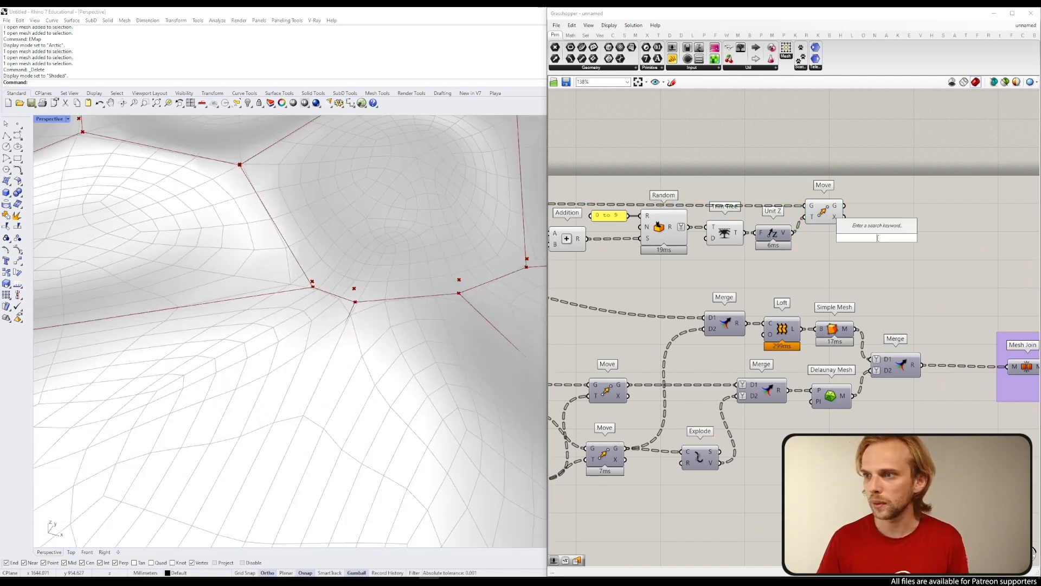
type("polyline")
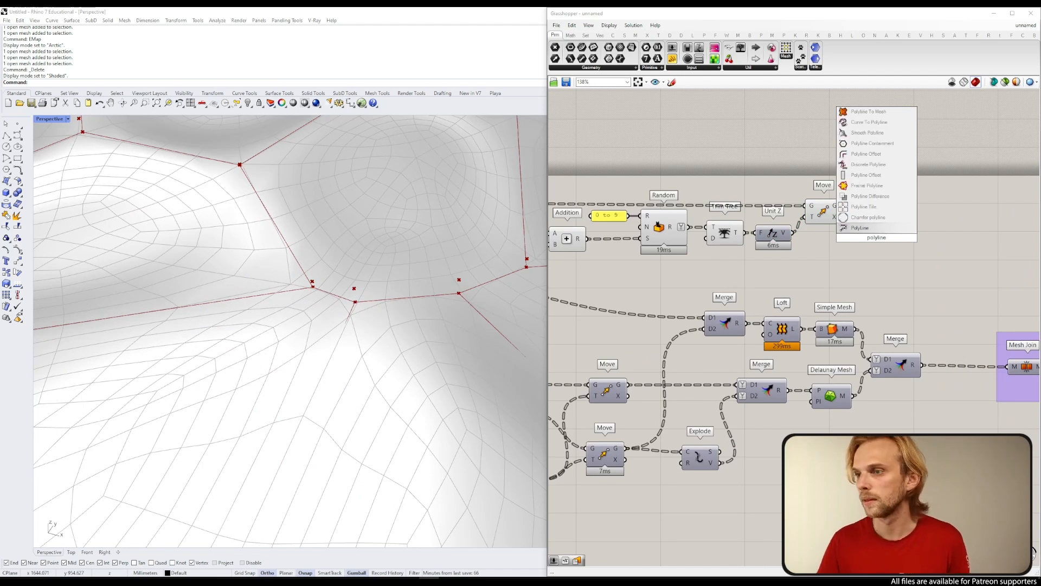
key("Return")
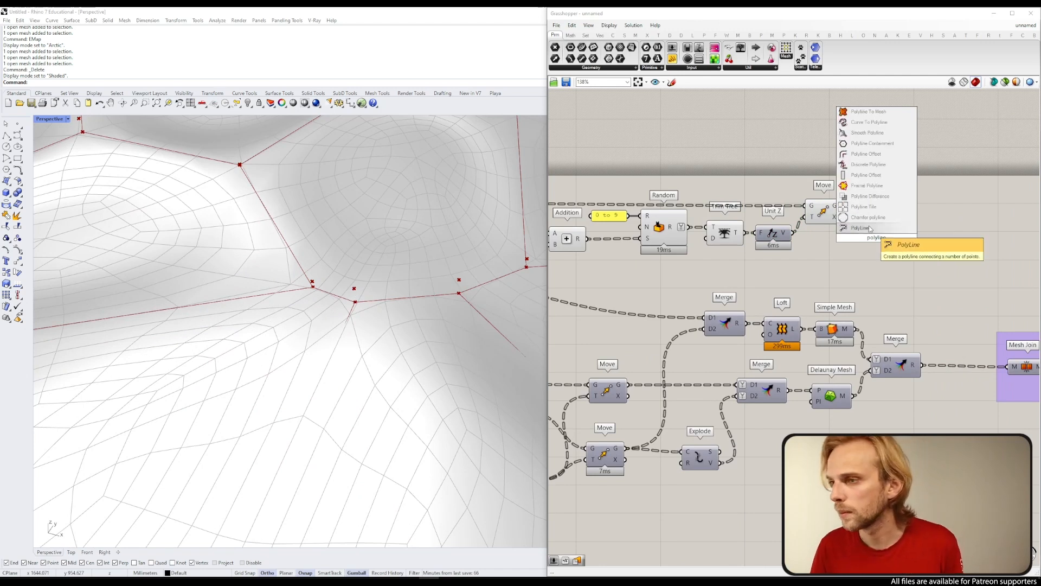
left_click_drag(857, 222, 879, 209)
left_click(912, 230)
Step: Turn off the preview of the upper row's components from Explode through Move, leaving PolyLine visible
scroll(913, 230, "down", 4)
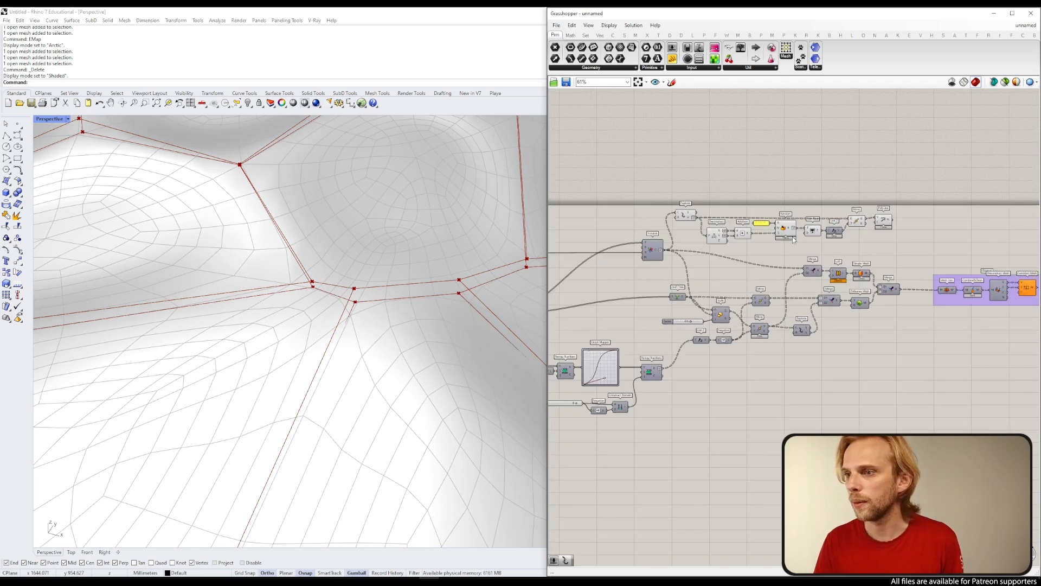
left_click_drag(645, 205, 641, 195)
middle_click(678, 198)
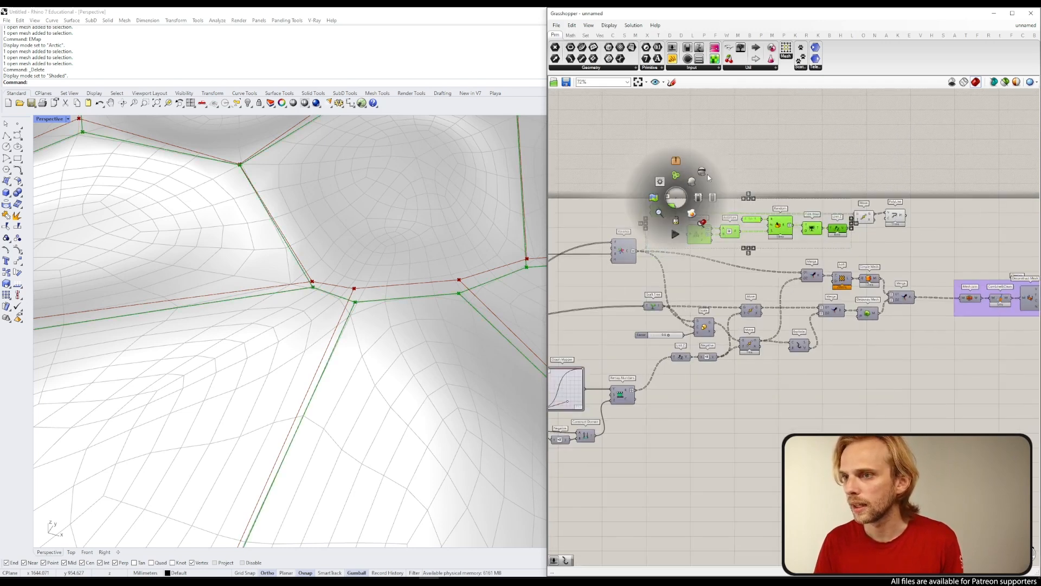
left_click(707, 174)
left_click_drag(872, 247, 774, 191)
middle_click(770, 190)
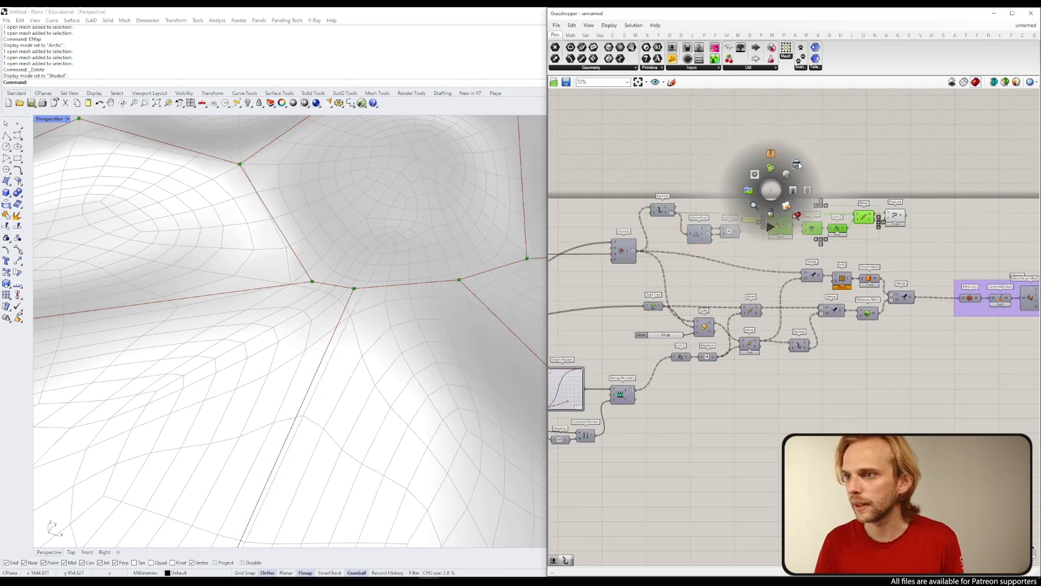
left_click(797, 165)
Step: Group the upper row's components from Explode through Move and name the group "Distort each cell upwards"
left_click_drag(871, 240, 645, 195)
middle_click(674, 181)
left_click(709, 161)
scroll(749, 202, "up", 1)
right_click(752, 204)
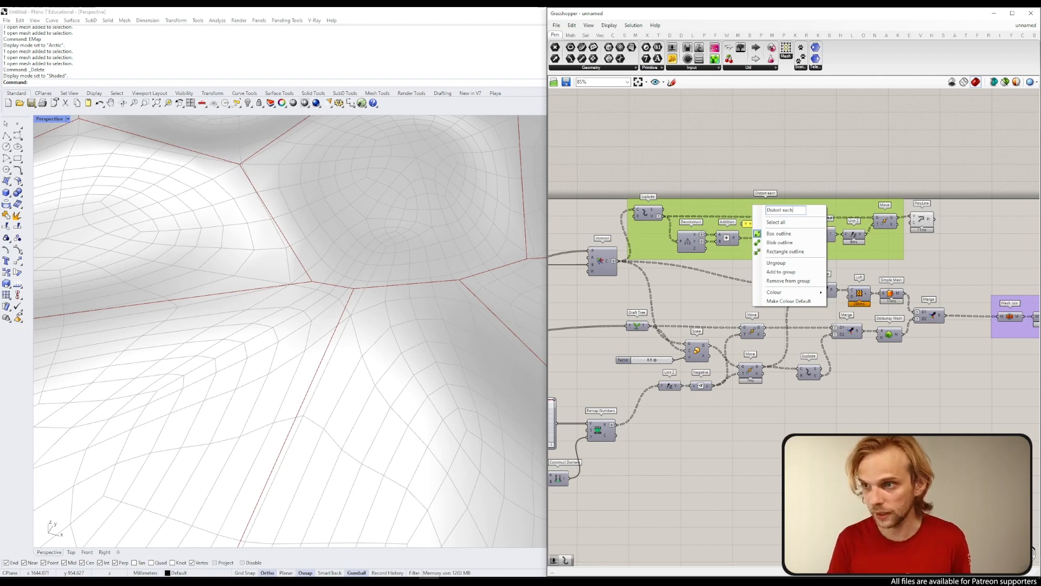
type("Distort each cell upwards")
left_click(740, 160)
Step: Select the PolyLine component and examine the height distortion of its cell outlines up close in the Perspective viewport
scroll(760, 159, "down", 3)
right_click_drag(810, 195, 769, 181)
scroll(770, 181, "up", 3)
left_click(849, 187)
scroll(374, 303, "down", 6)
right_click_drag(375, 314, 366, 254)
scroll(358, 201, "up", 10)
scroll(362, 197, "down", 4)
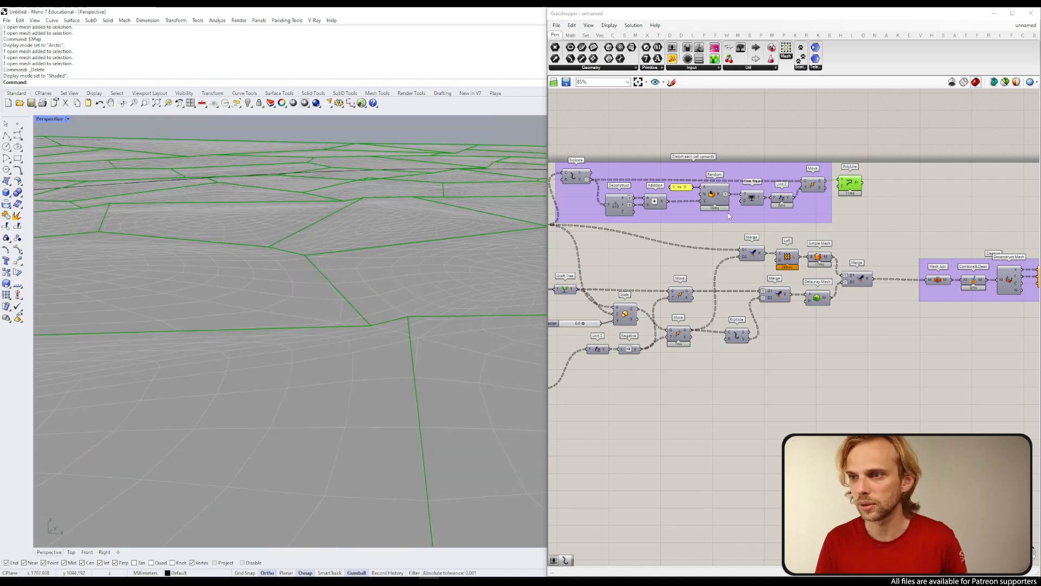
Step: Set the Random component's range panel to "-3 to 9"
scroll(720, 210, "up", 5)
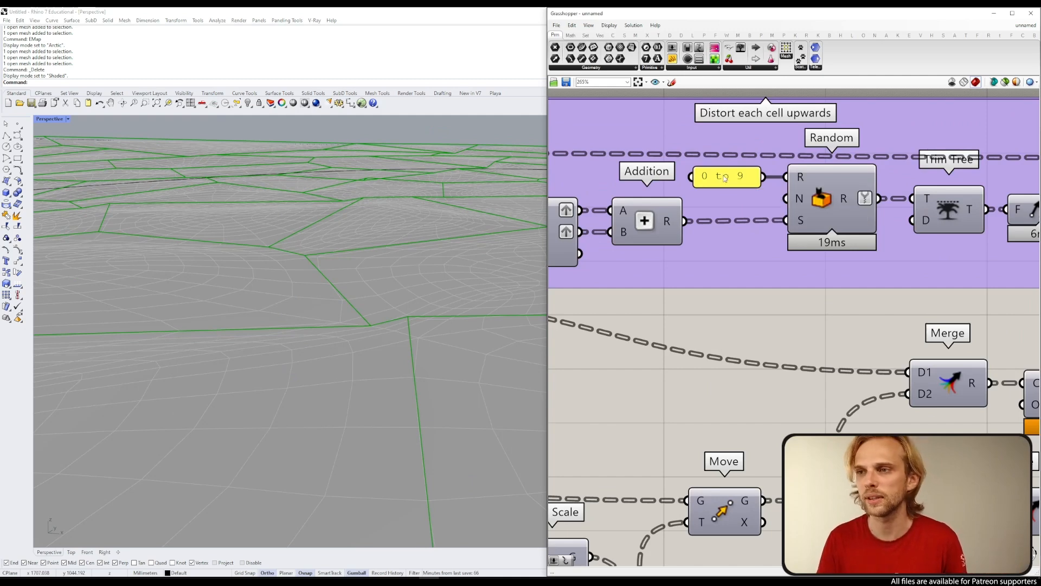
scroll(735, 180, "down", 4)
scroll(732, 180, "up", 6)
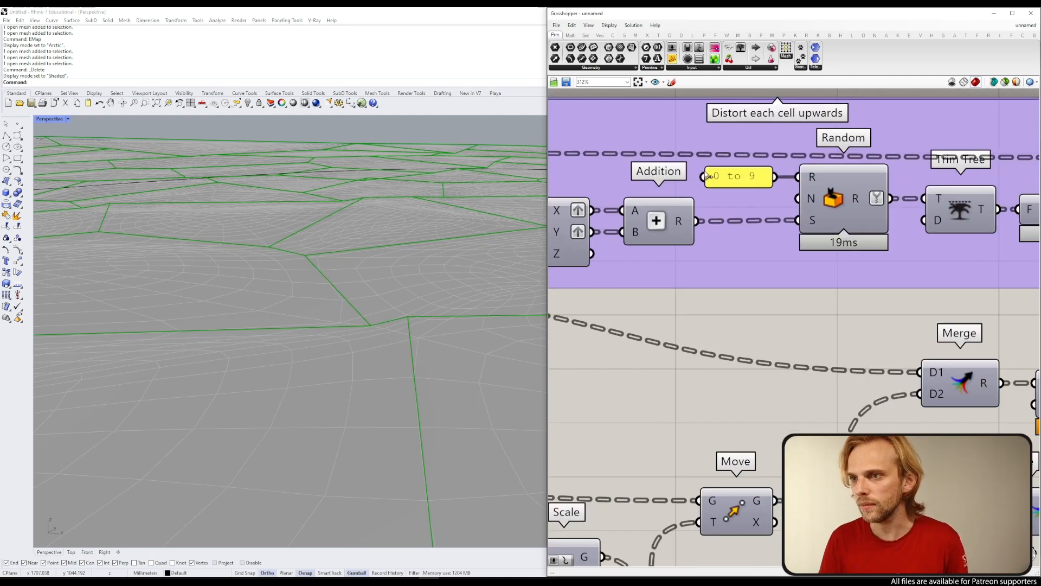
scroll(728, 179, "up", 5)
double_click(728, 172)
left_click(724, 168)
key("Delete")
type("-")
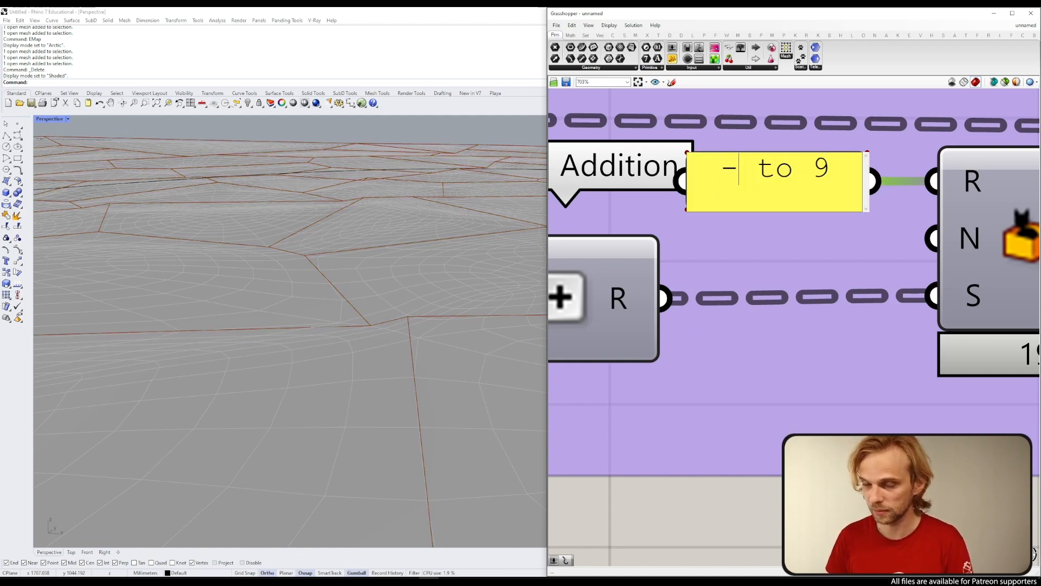
type("3")
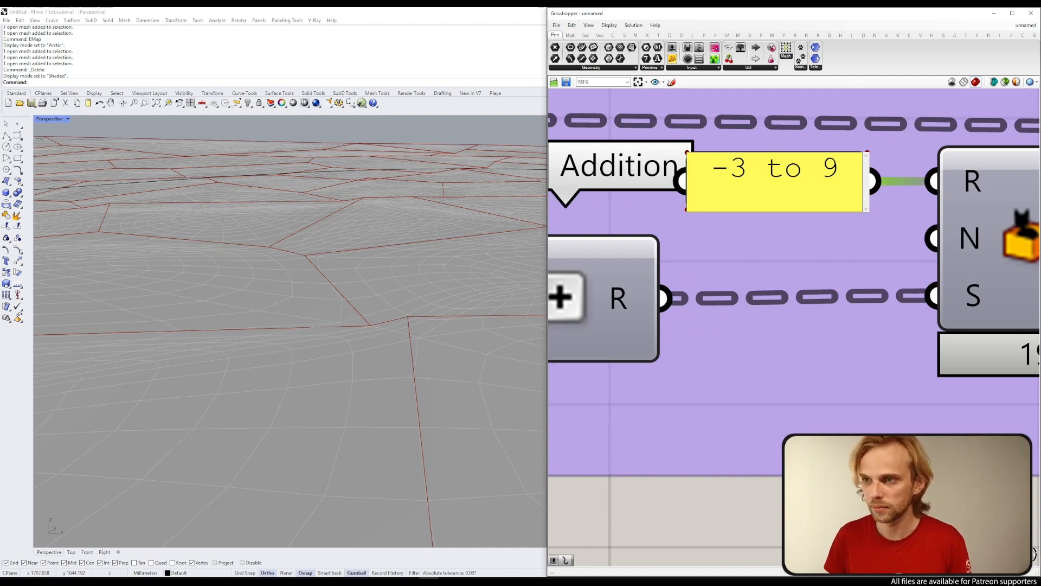
left_click(750, 505)
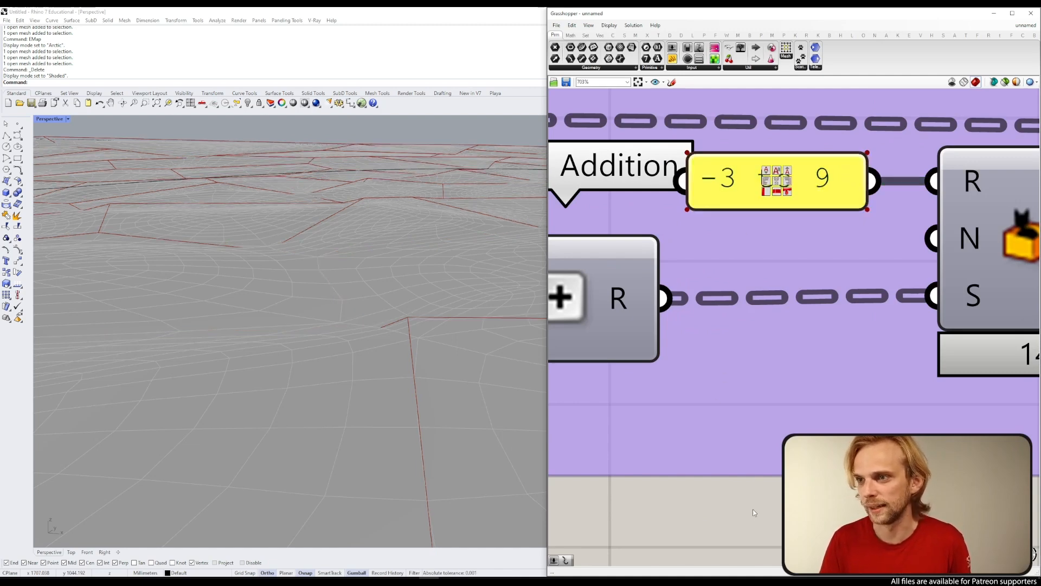
Step: Connect the PolyLine output to the D1 input of the Merge that feeds the Loft, replacing its existing source
scroll(408, 427, "down", 7)
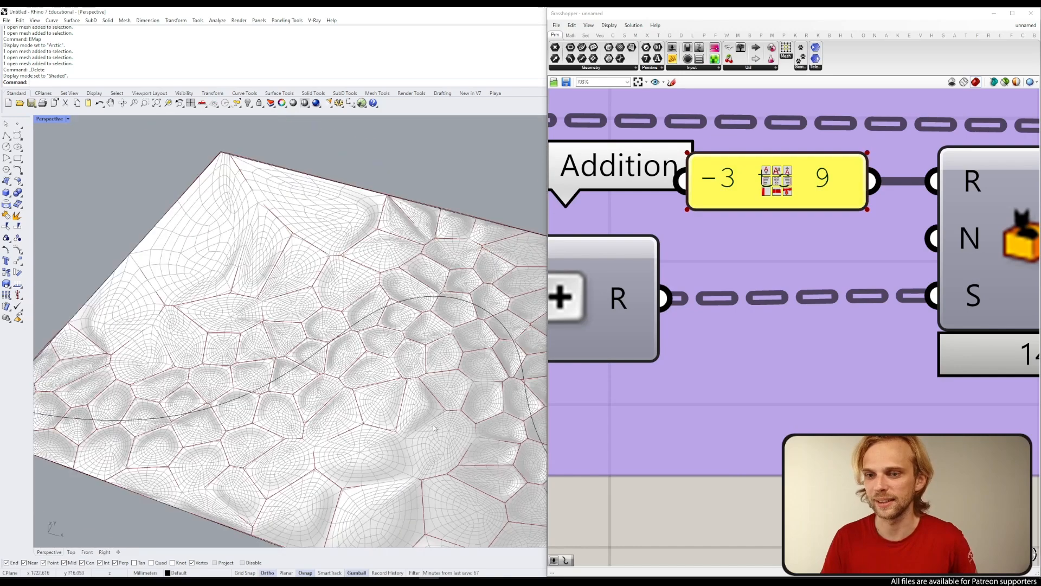
scroll(847, 296, "down", 3)
right_click_drag(922, 256, 671, 225)
scroll(671, 225, "down", 7)
scroll(836, 239, "up", 1)
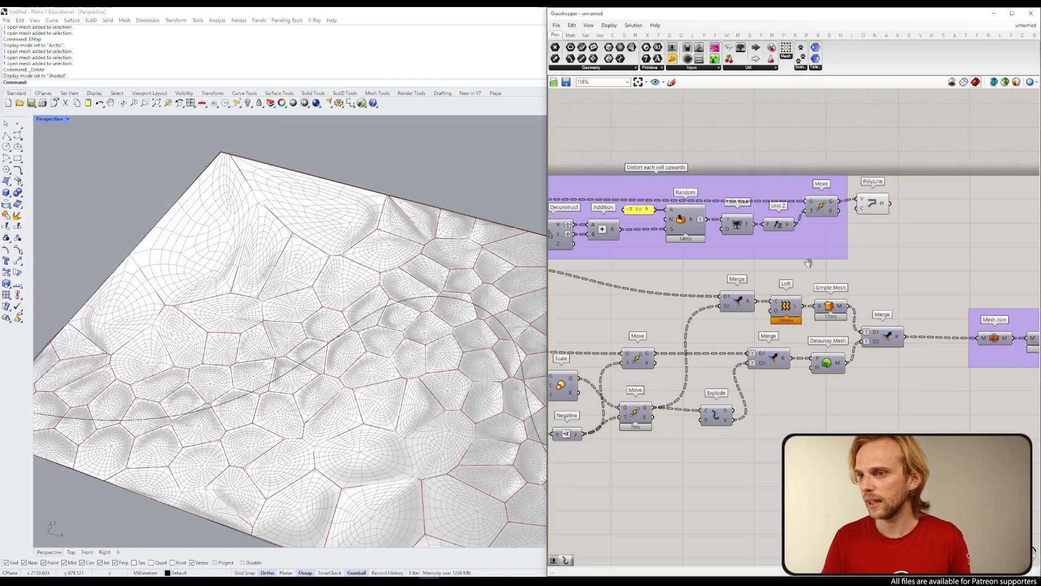
right_click_drag(556, 285, 766, 234)
left_click_drag(607, 225, 589, 227)
scroll(729, 199, "down", 3)
right_click_drag(943, 193, 895, 195)
scroll(895, 195, "up", 2)
scroll(895, 192, "up", 1)
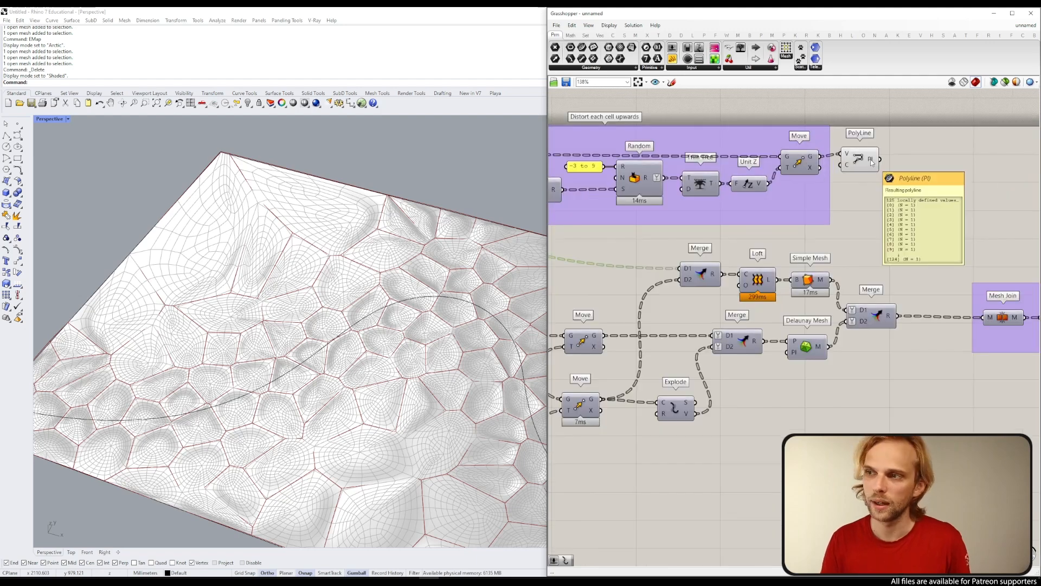
left_click_drag(879, 159, 683, 272)
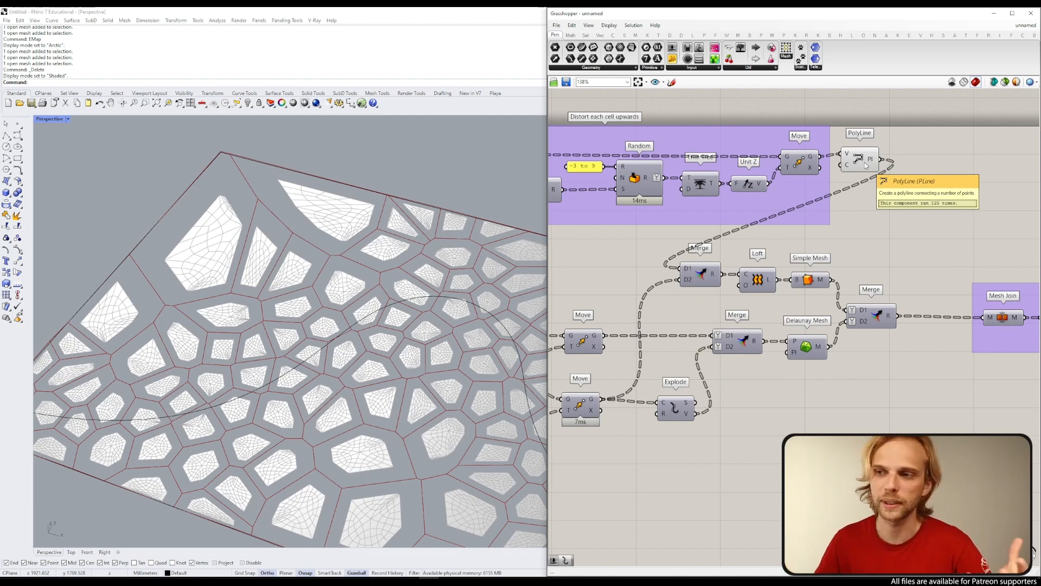
Step: Simplify the D1 and D2 inputs of the Merge feeding the Loft and check the resulting mesh
right_click(687, 269)
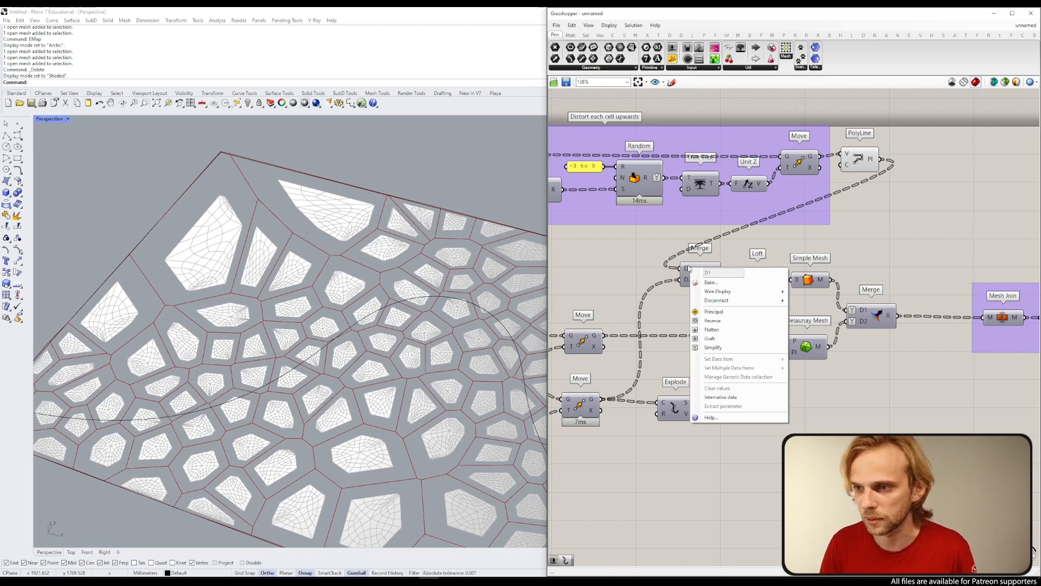
left_click(729, 341)
right_click(685, 282)
left_click(729, 363)
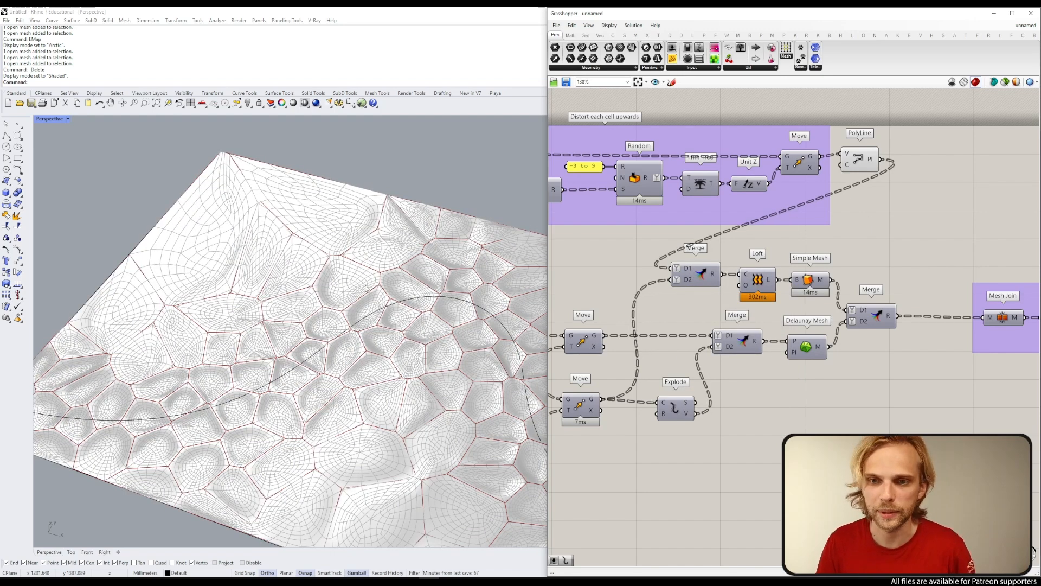
right_click_drag(313, 286, 341, 288)
scroll(343, 369, "up", 10)
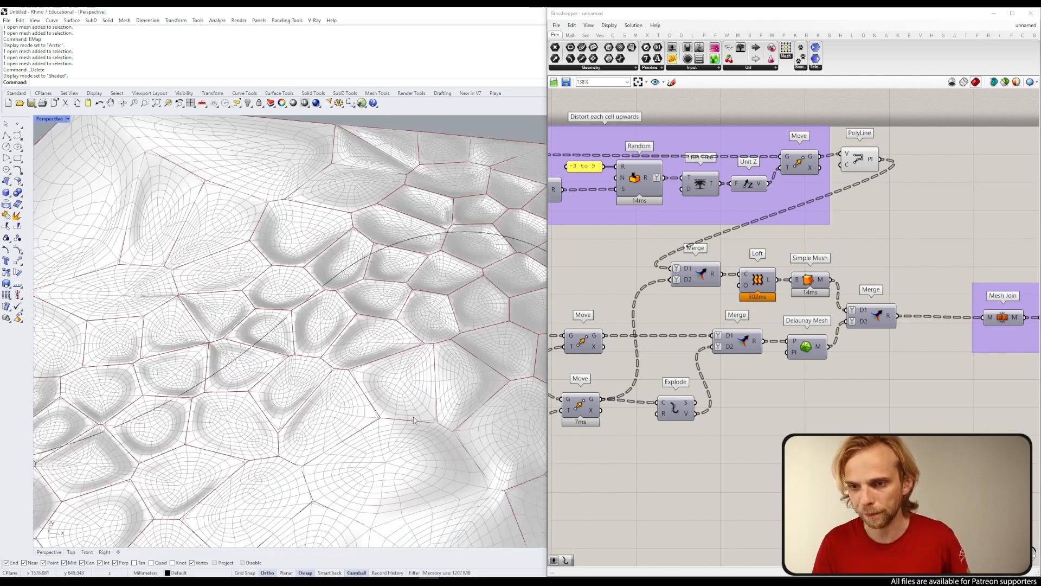
right_click_drag(332, 345, 325, 299)
scroll(325, 299, "down", 6)
right_click_drag(292, 229, 307, 238)
scroll(808, 216, "down", 5)
Step: Shift the Merge components and everything downstream of them further right on the canvas to make room after PolyLine
right_click_drag(818, 219, 780, 240)
right_click_drag(694, 245, 864, 221)
right_click_drag(808, 246, 719, 265)
right_click_drag(930, 228, 726, 217)
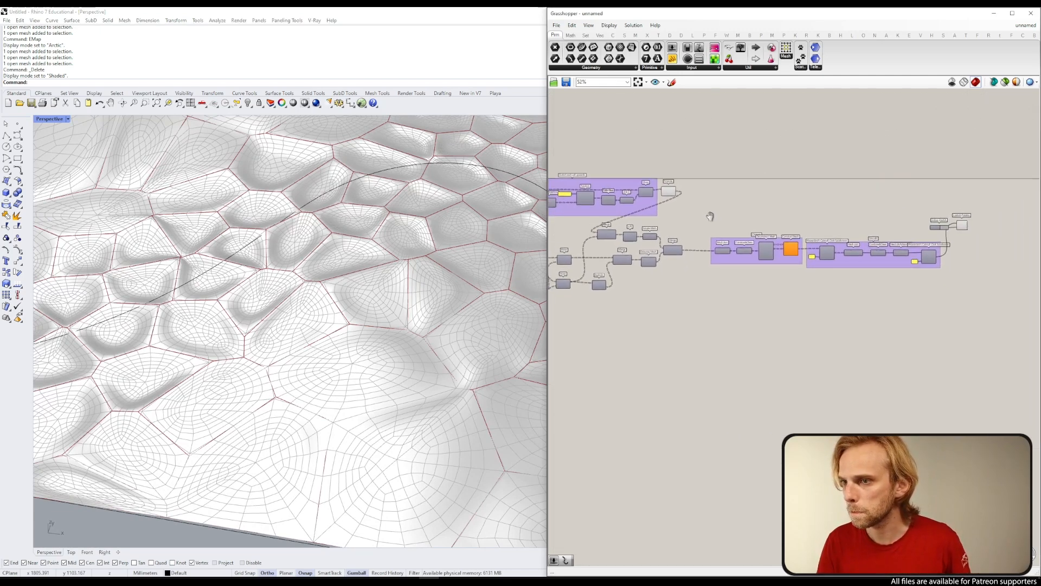
scroll(726, 206, "down", 2)
left_click_drag(945, 304, 739, 223)
left_click(674, 210)
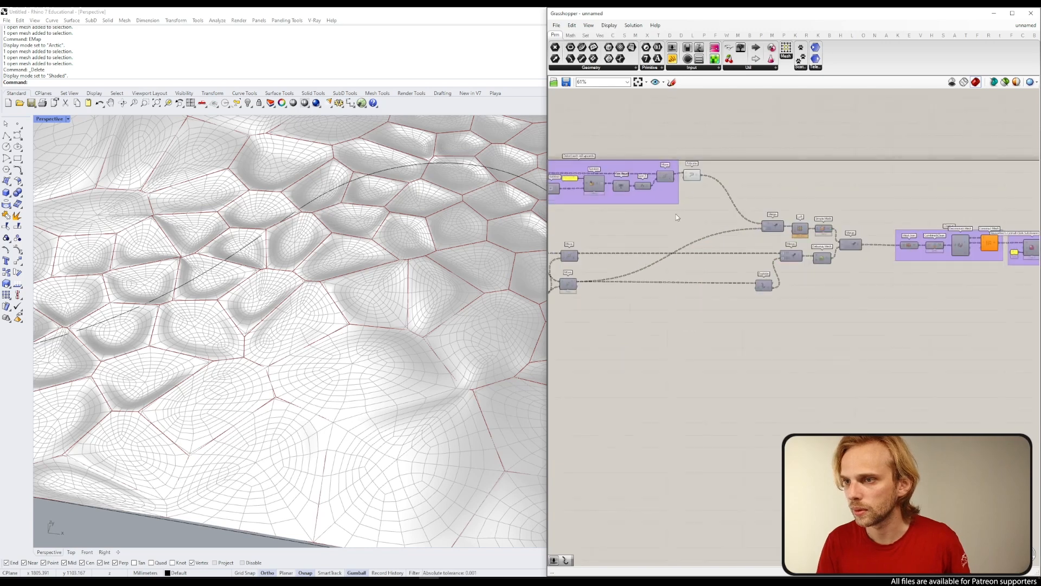
Step: Turn off the preview of the PolyLine component
scroll(798, 181, "up", 3)
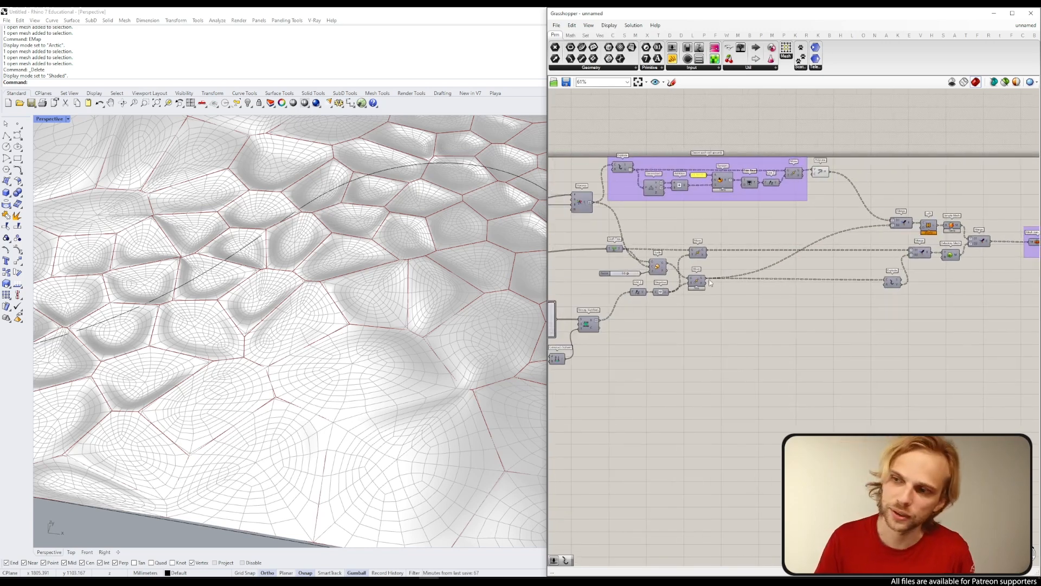
right_click_drag(802, 246, 740, 167)
scroll(819, 170, "up", 2)
left_click(821, 165)
middle_click(818, 168)
left_click(841, 150)
scroll(817, 170, "up", 2)
left_click(832, 167)
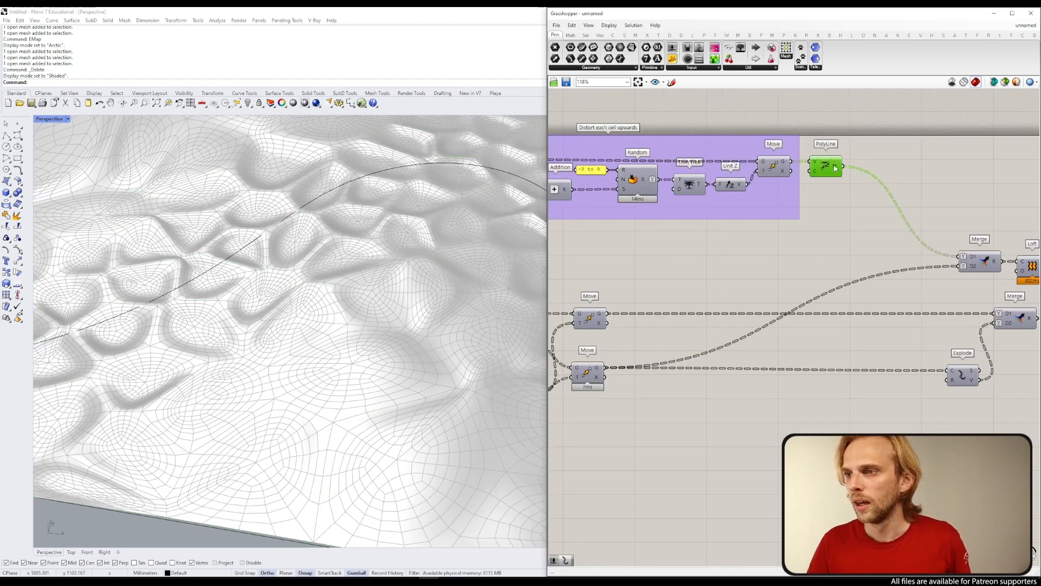
left_click(850, 178)
Step: Move the Graft Tree, Scale, Unit Z, Negative and Move components down to free space beneath the "Distort each cell upwards" group
scroll(849, 177, "down", 3)
right_click_drag(267, 238, 171, 279)
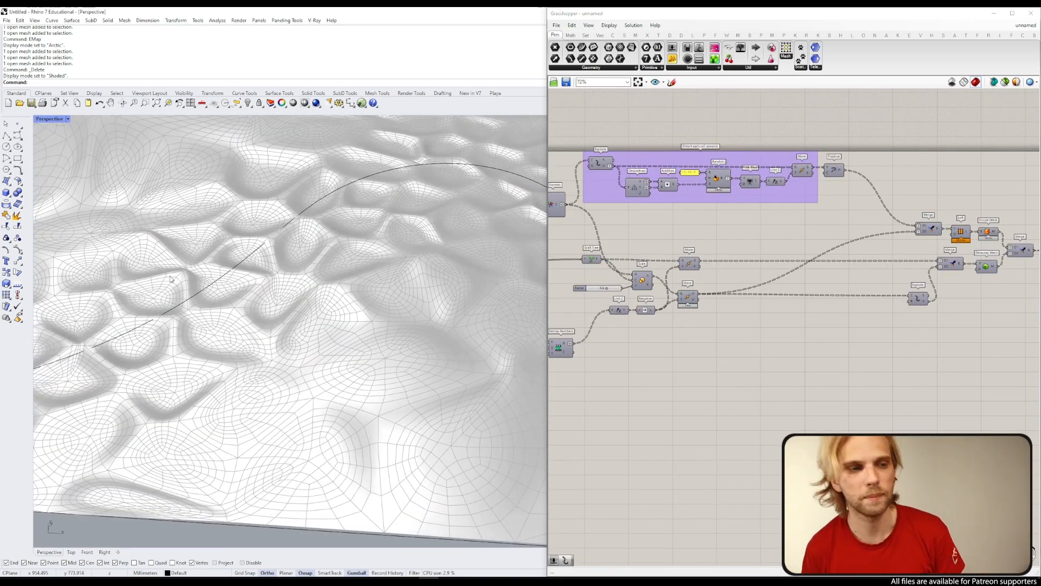
right_click_drag(708, 255, 821, 214)
left_click_drag(828, 289, 697, 209)
left_click_drag(755, 237, 757, 250)
left_click(760, 221)
right_click_drag(760, 221, 676, 259)
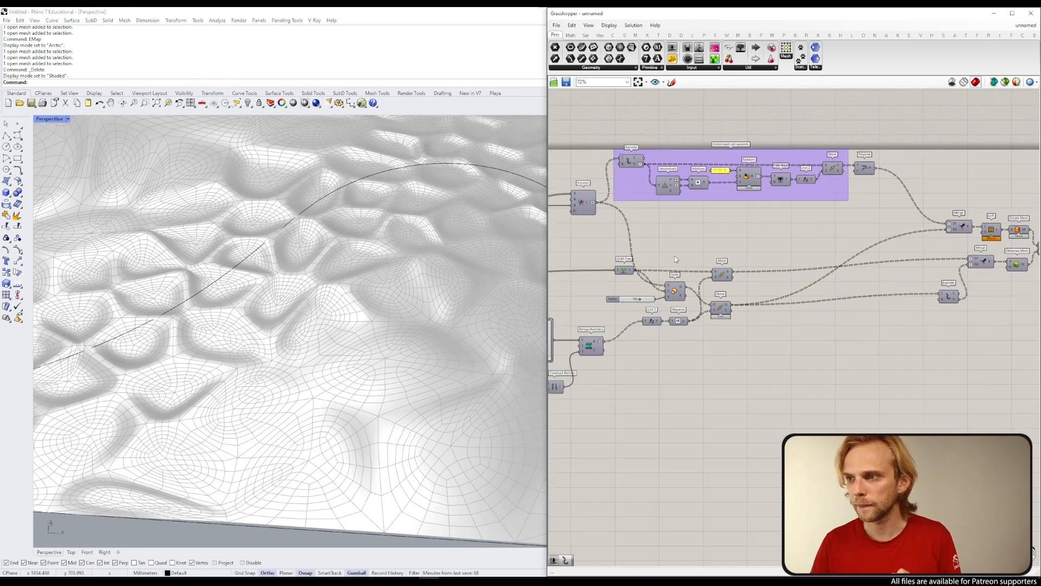
Step: Add a Scale component below the purple group and connect the Voronoi cells output to its geometry input
scroll(645, 227, "up", 2)
double_click(676, 235)
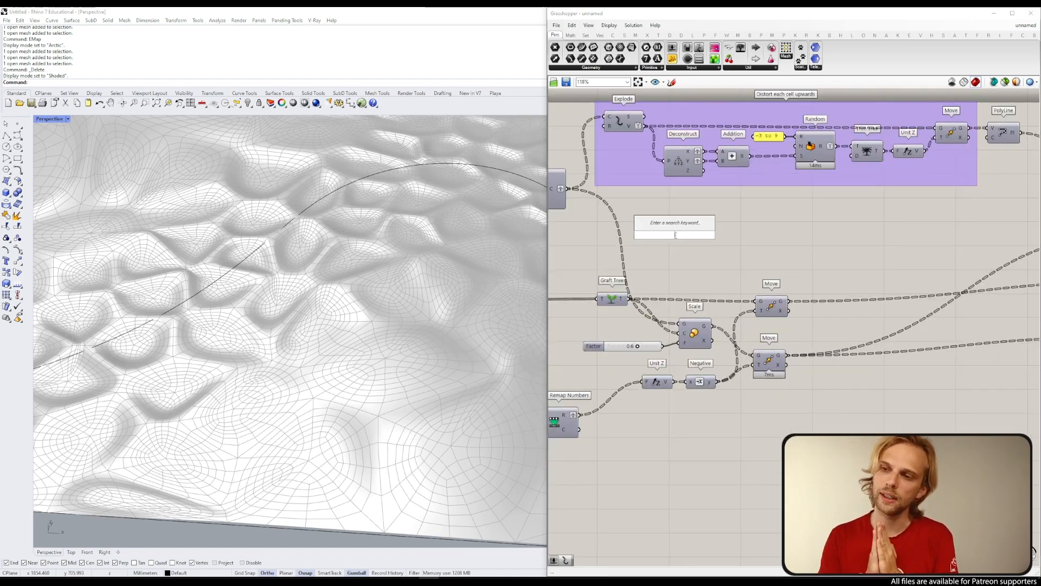
type("scale")
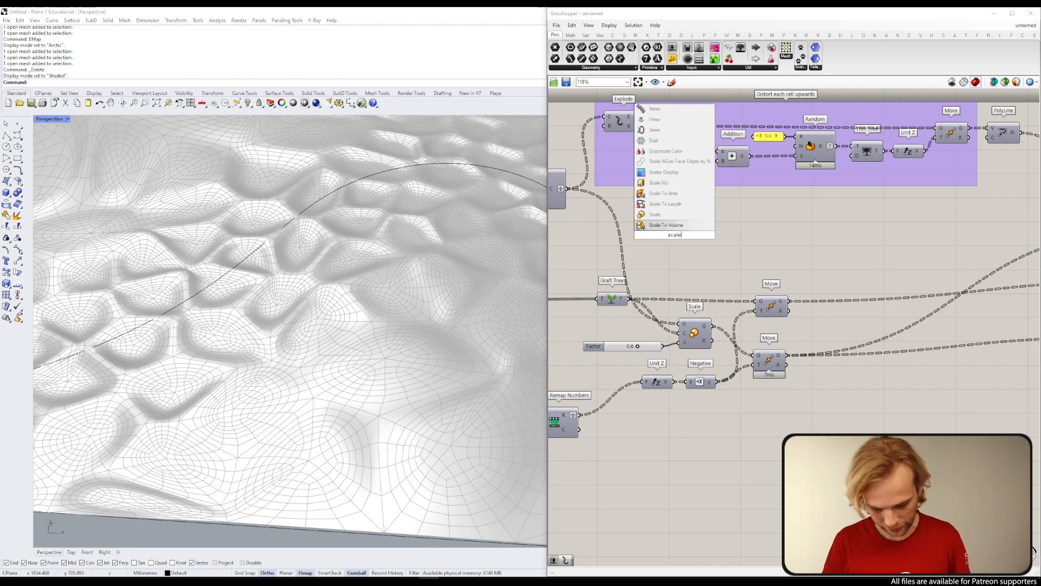
key("Return")
left_click_drag(566, 188, 704, 233)
left_click(757, 248)
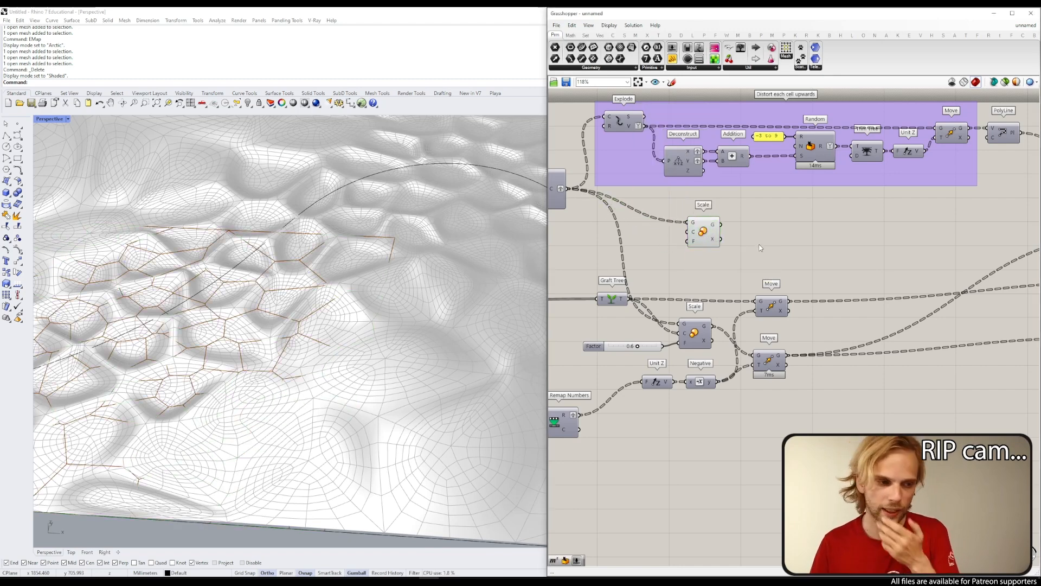
Step: Connect the Graft Tree output to the new Scale's center input and slightly reposition the component
right_click_drag(604, 296, 655, 270)
scroll(655, 270, "up", 2)
left_click_drag(681, 270, 772, 180)
left_click_drag(779, 336, 784, 342)
left_click(790, 241)
right_click_drag(794, 199, 821, 212)
left_click_drag(820, 213, 815, 210)
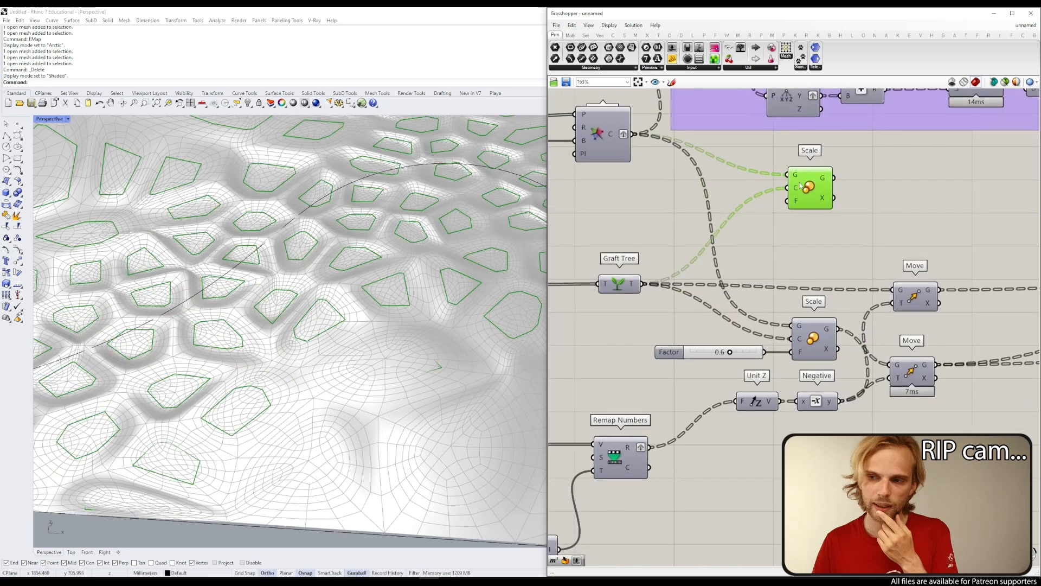
Step: Add a number slider set to 0.85 and connect it to the new Scale's factor input
double_click(799, 236)
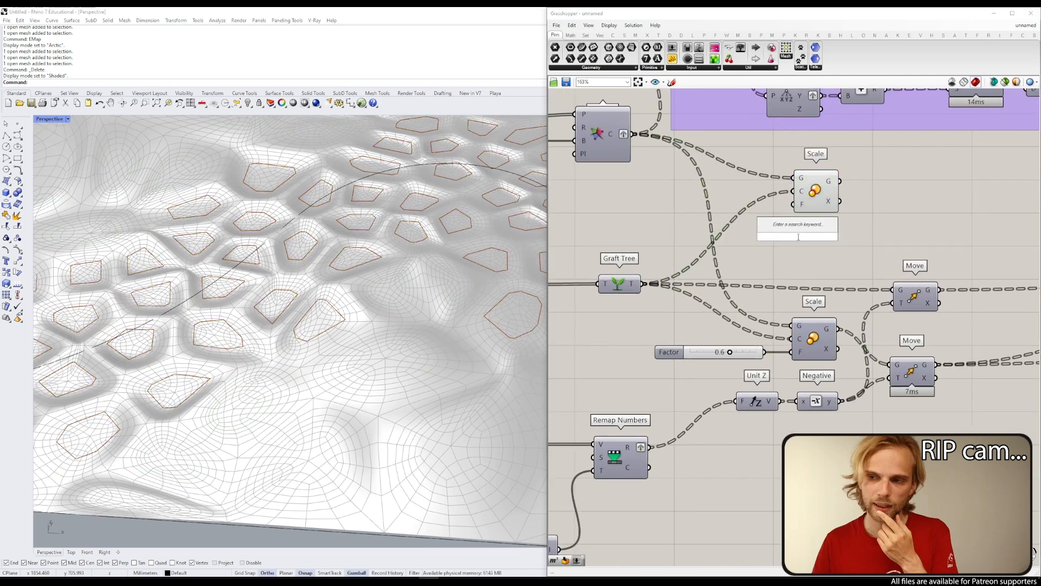
type("0.85")
key("Return")
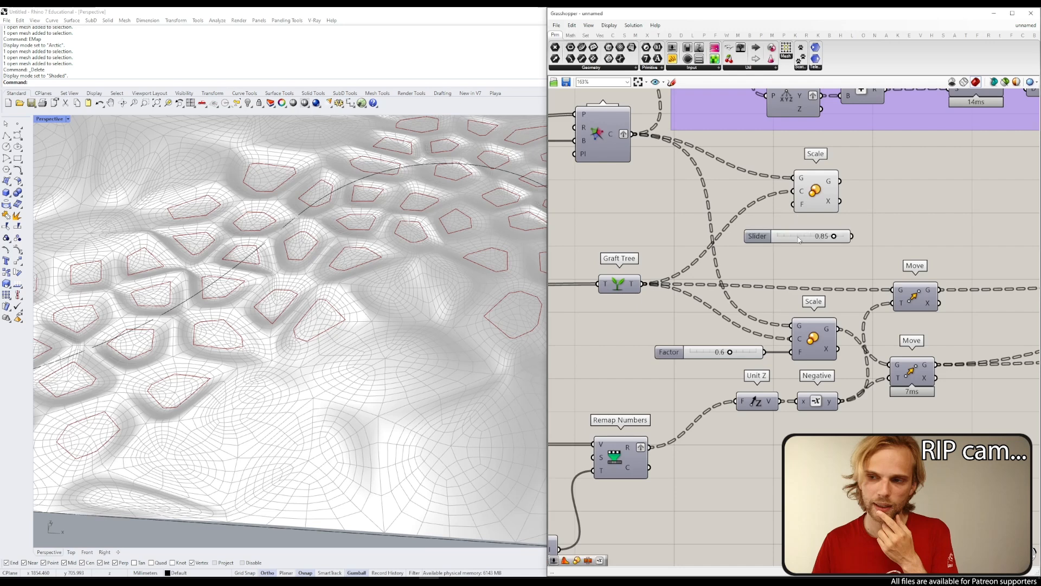
left_click_drag(799, 239, 701, 204)
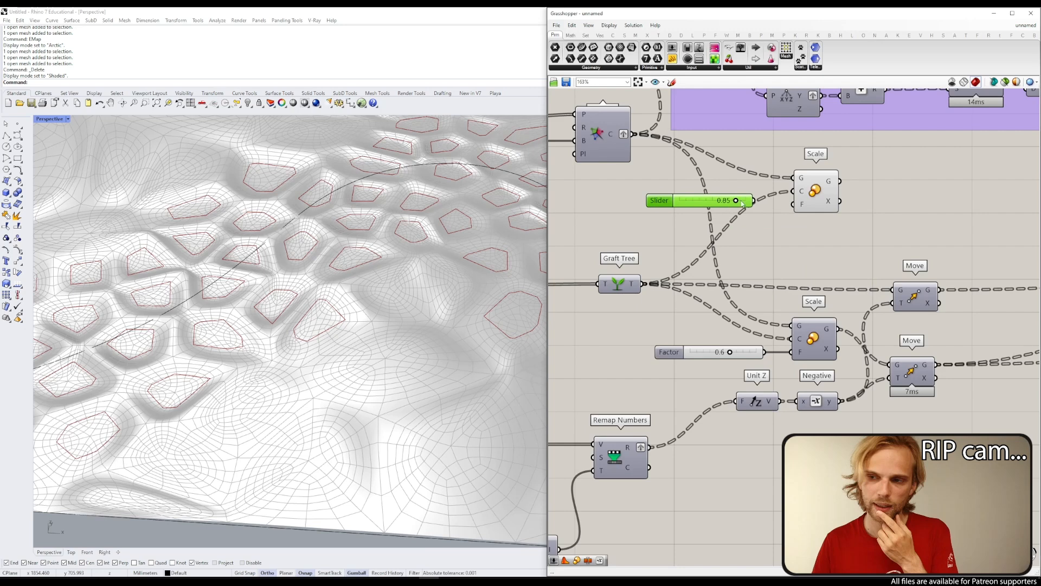
mouse_move(754, 200)
left_mouse_down()
mouse_move(803, 209)
mouse_move(741, 212)
left_mouse_up()
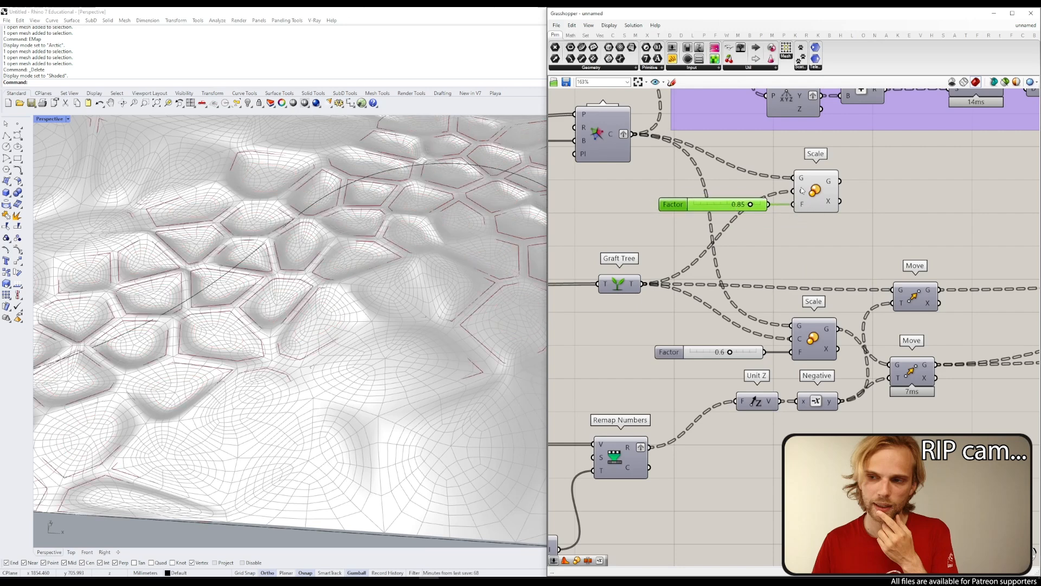
left_click(809, 186)
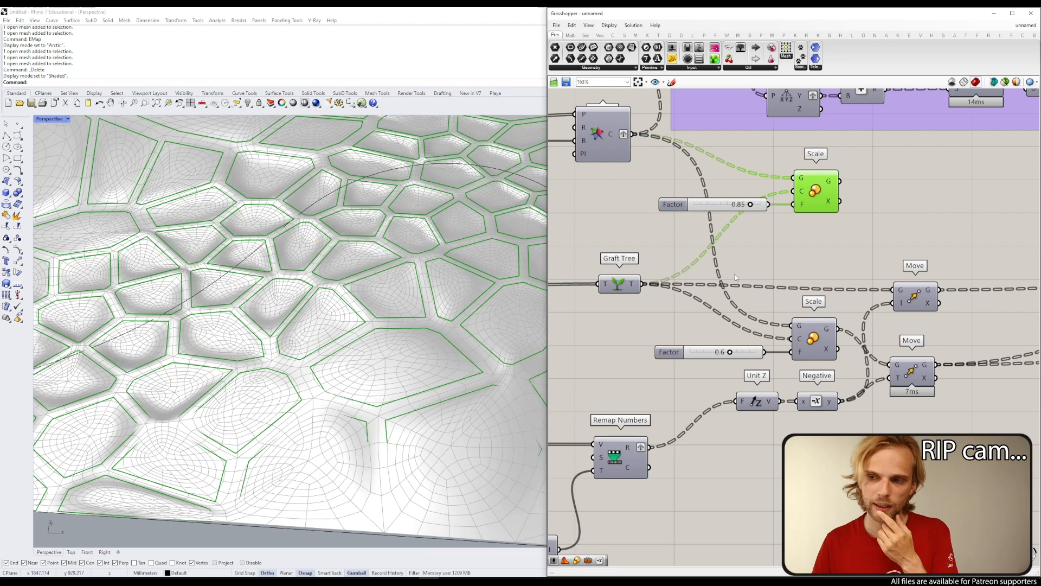
Step: Select the new Scale component and examine its scaled cell outlines in the Perspective viewport
scroll(801, 223, "down", 3)
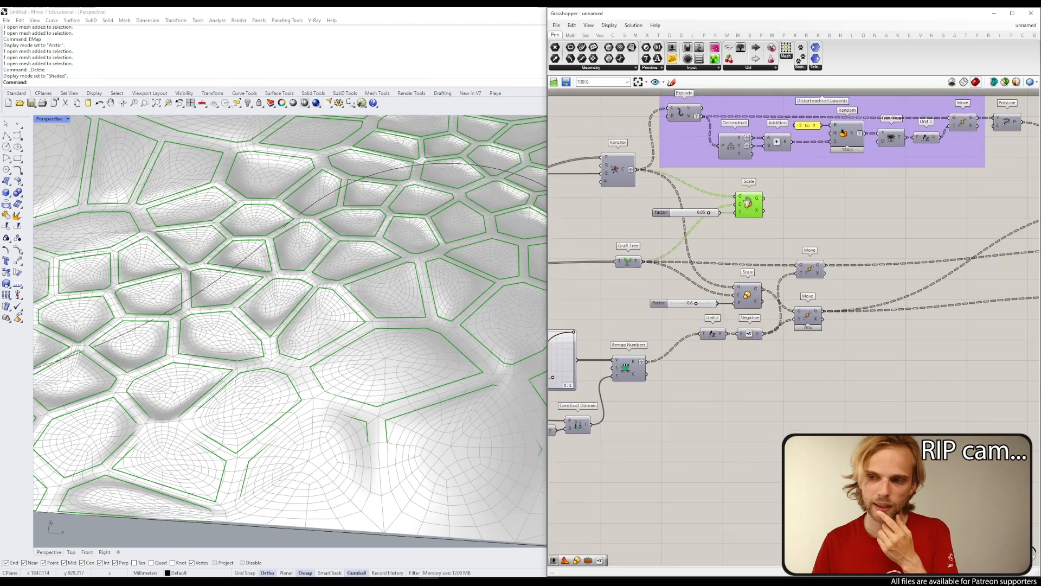
left_click(727, 230)
scroll(743, 225, "down", 3)
scroll(692, 240, "up", 4)
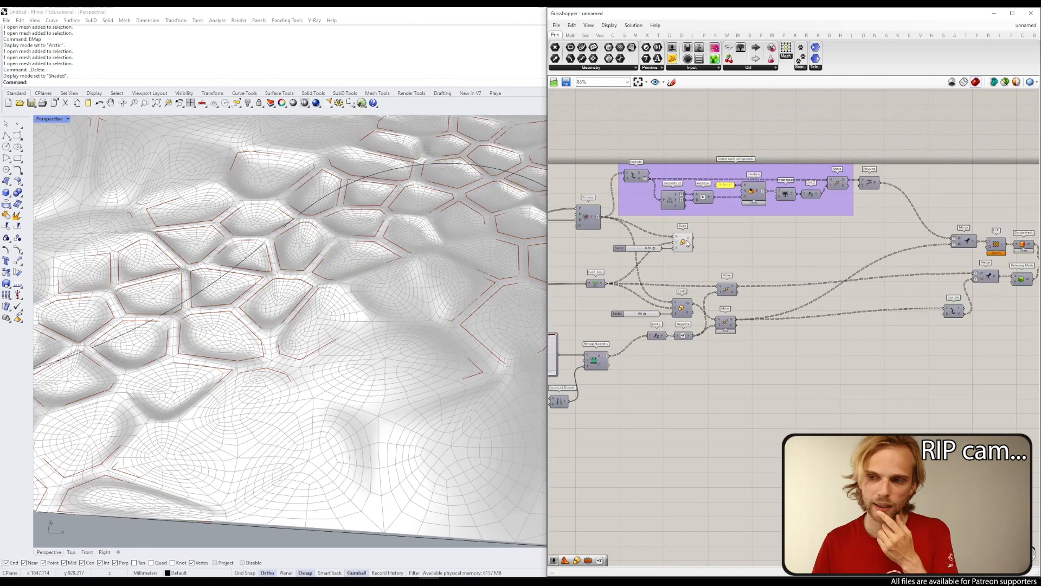
left_click(690, 241)
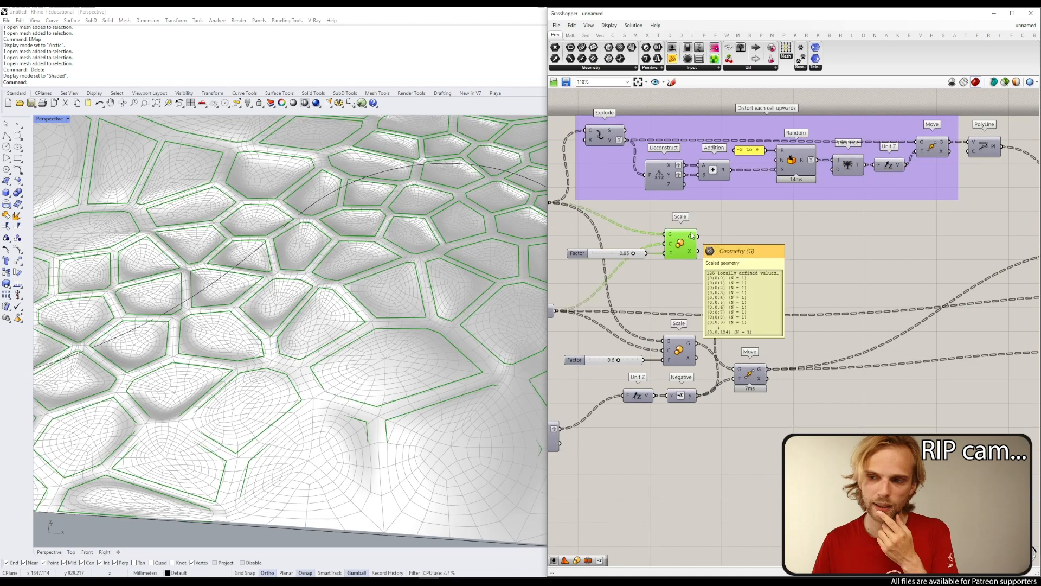
left_click(781, 232)
scroll(796, 239, "down", 3)
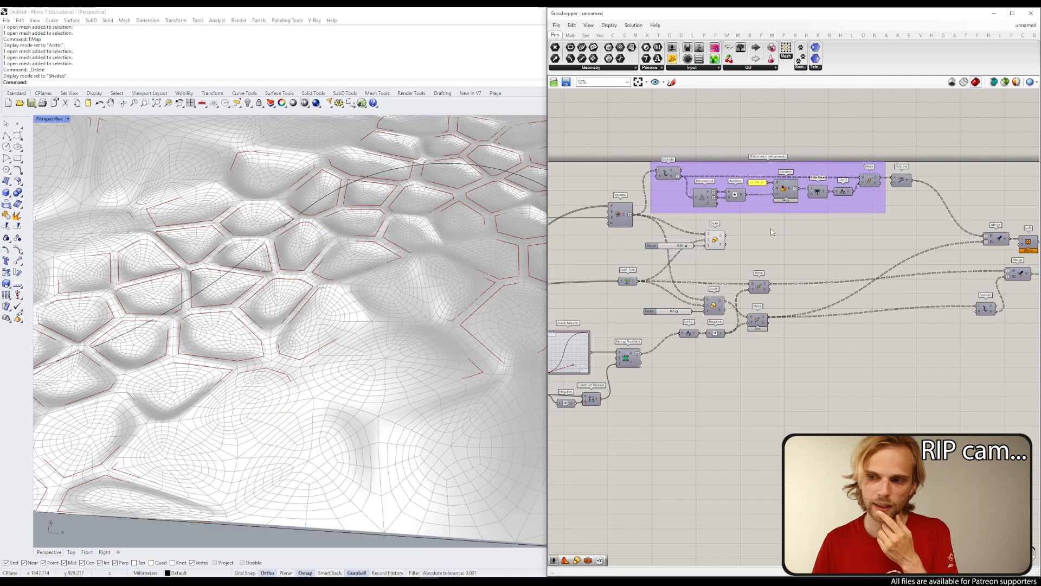
Step: Move the new Scale component and its Factor slider to the right, in line above the Move components
left_click(714, 233)
left_click(746, 242)
left_click_drag(752, 277, 650, 233)
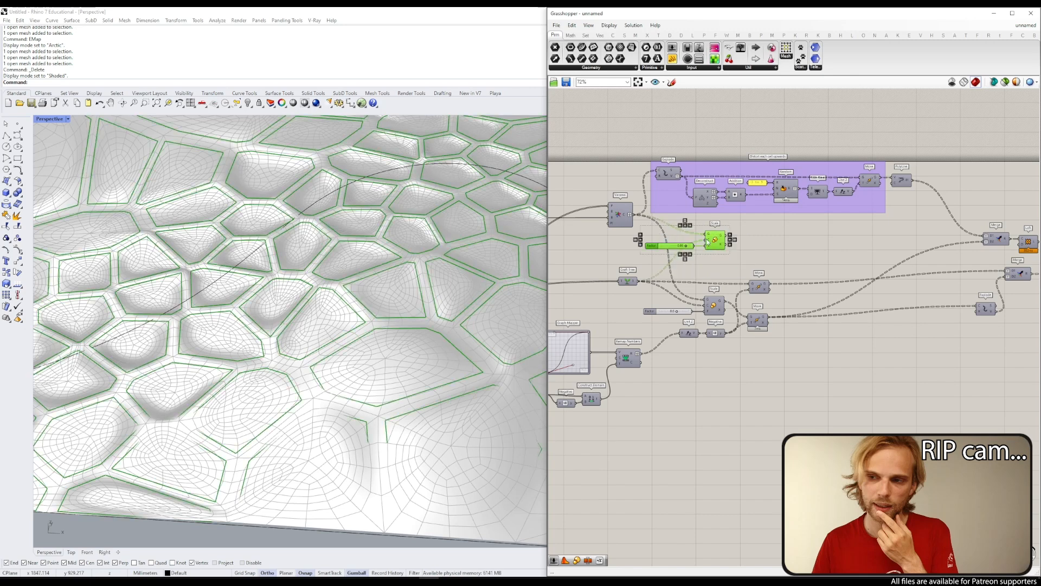
left_click_drag(716, 241, 758, 241)
left_click(845, 264)
right_click_drag(822, 251, 765, 258)
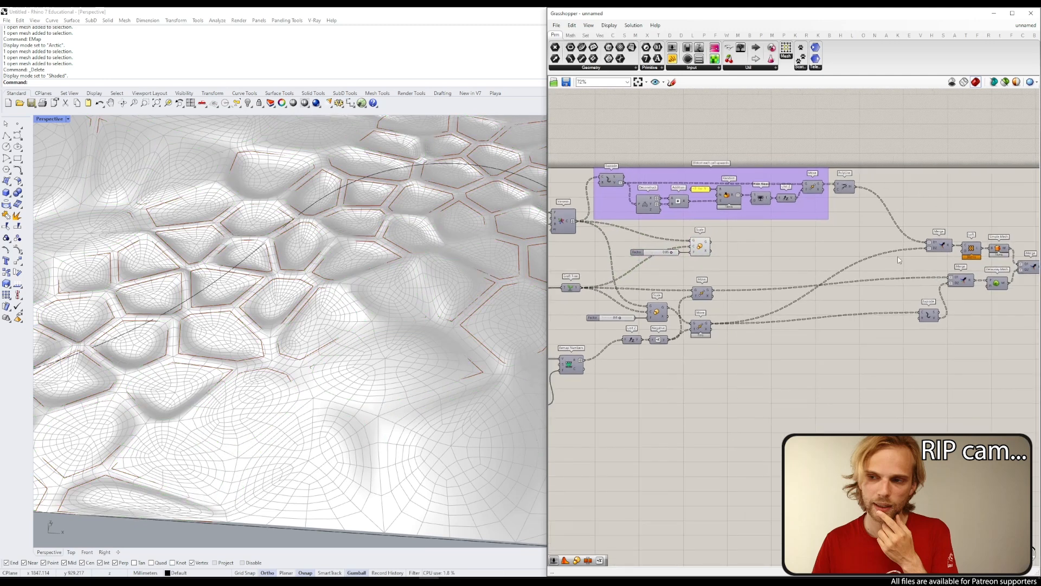
scroll(705, 247, "up", 2)
left_click(700, 247)
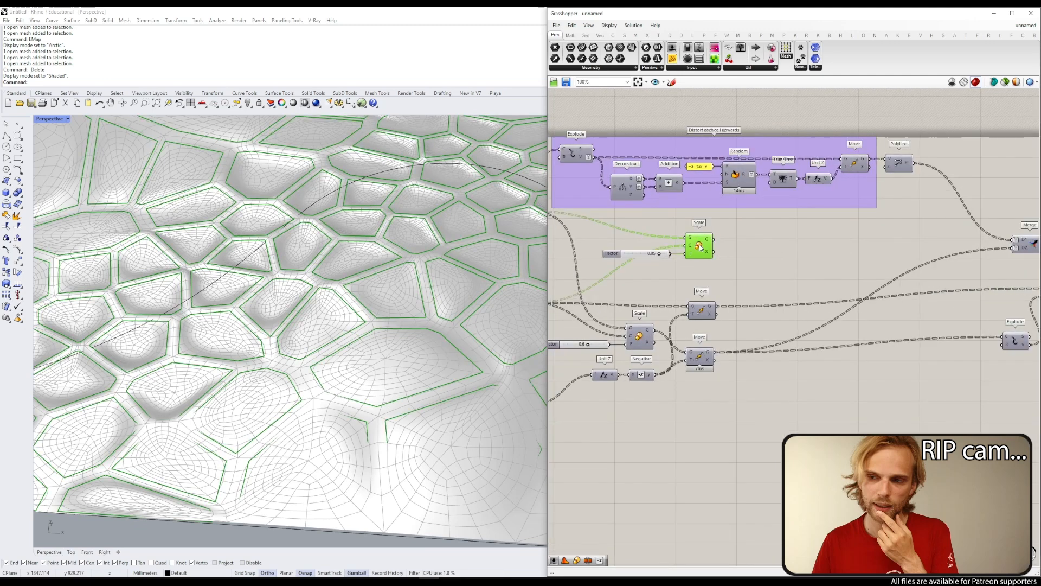
left_click(747, 234)
right_click_drag(747, 233, 608, 232)
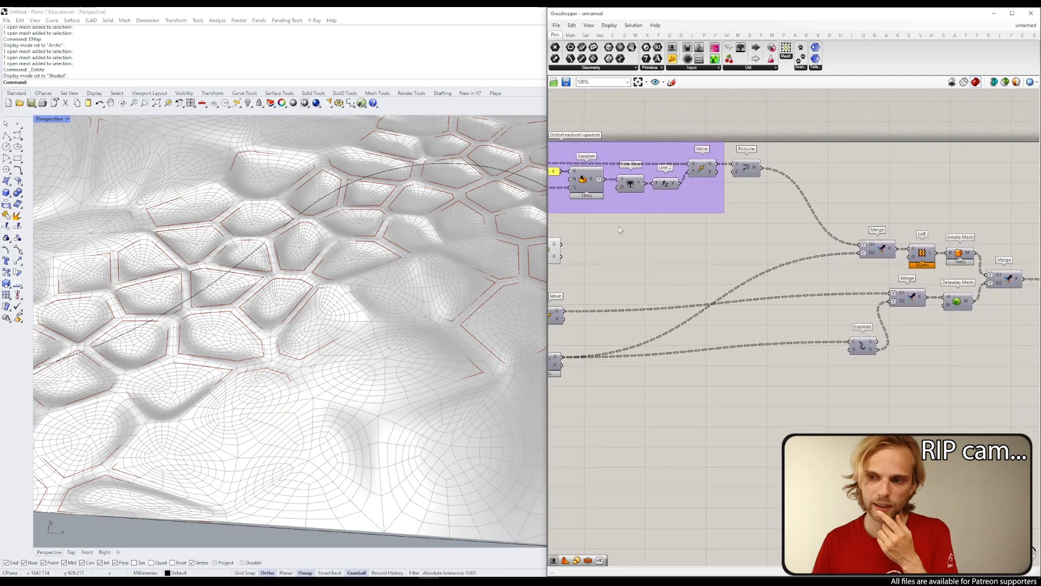
Step: Examine the lower Move and the Loft components' geometry in the Perspective viewport
right_click_drag(754, 253, 866, 209)
left_click(660, 319)
middle_click(660, 319)
right_click_drag(1014, 206, 910, 225)
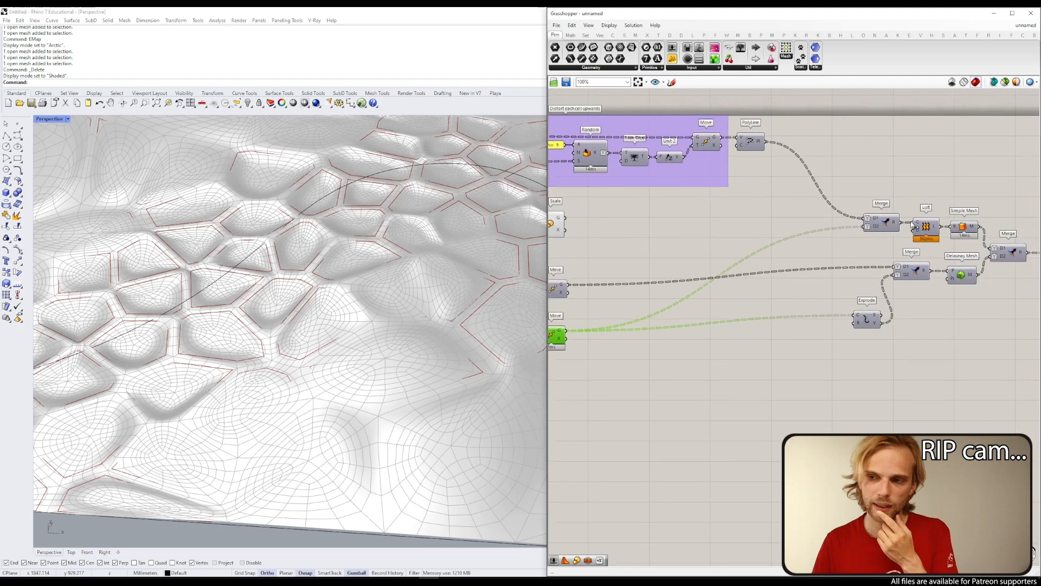
left_click(933, 227)
middle_click(933, 227)
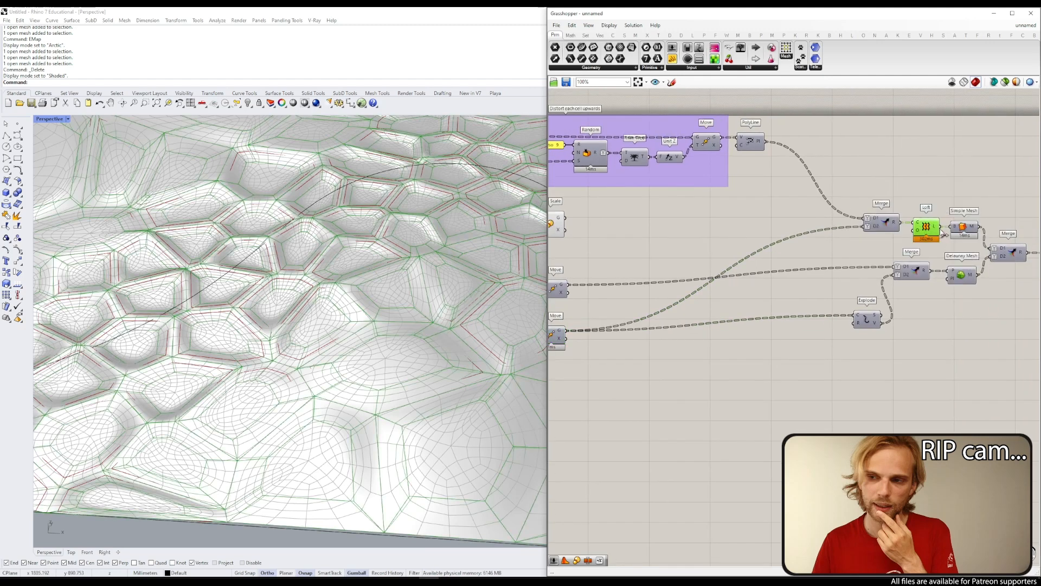
middle_click(929, 226)
left_click(951, 196)
left_click(814, 232)
right_click_drag(814, 231, 865, 241)
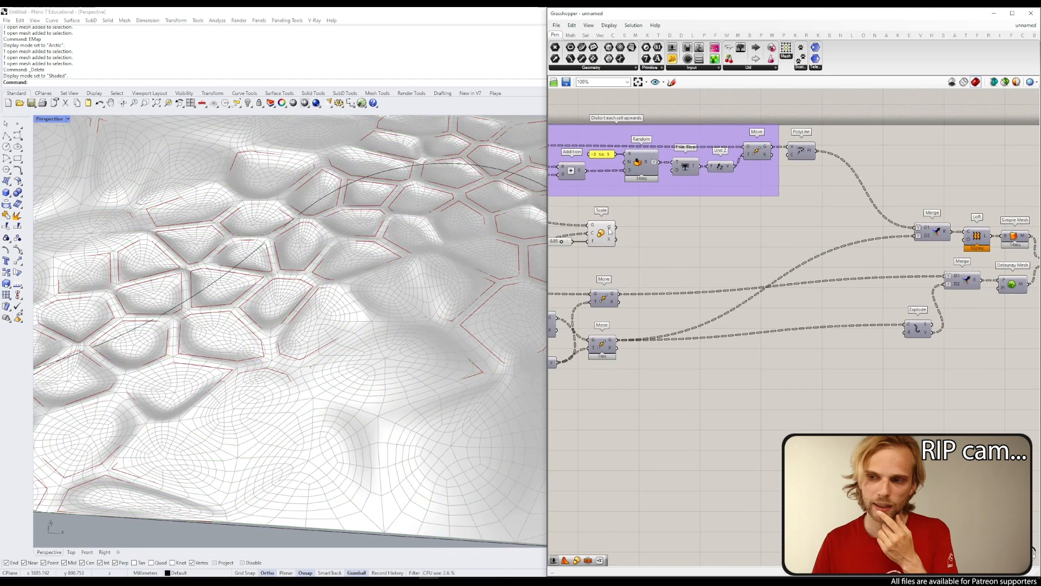
Step: Connect the 0.85 Scale's geometry output to D2 of the Merge feeding the Loft, replacing the Move wire, and inspect the mesh
left_click_drag(610, 227, 918, 232)
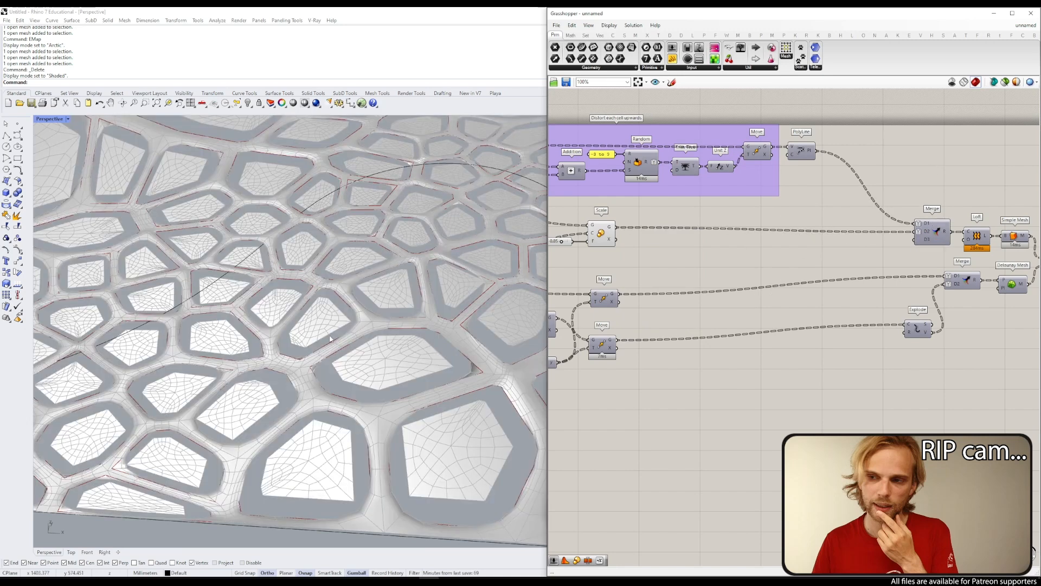
scroll(333, 328, "up", 2)
scroll(324, 359, "up", 2)
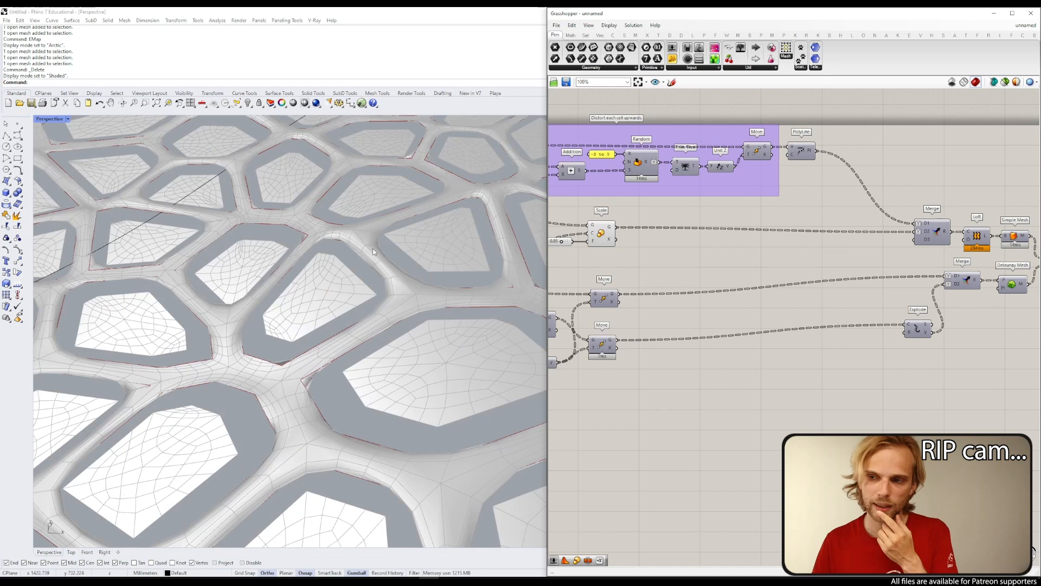
right_click_drag(733, 215, 924, 226)
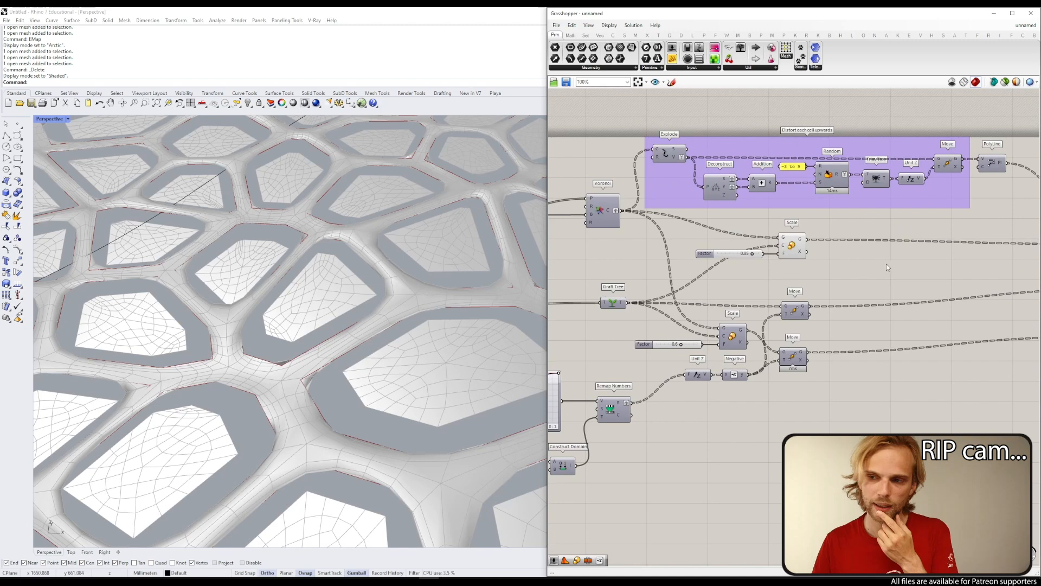
Step: Disable the preview of all mesh-processing components downstream of the final Merge
scroll(873, 263, "down", 8)
right_click_drag(1003, 260, 745, 256)
left_click_drag(897, 282, 767, 190)
middle_click(775, 186)
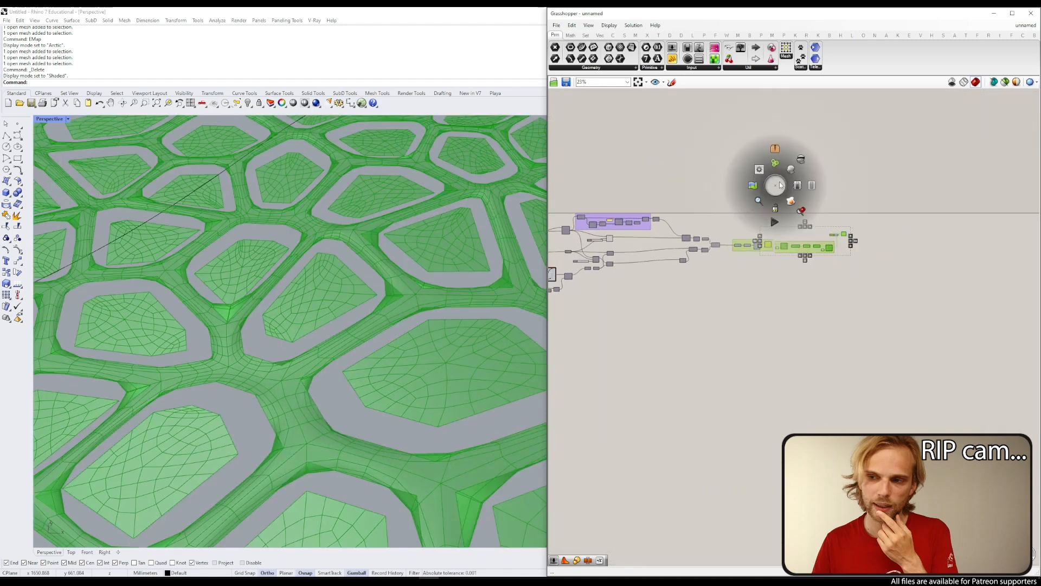
left_click(801, 159)
scroll(772, 288, "up", 8)
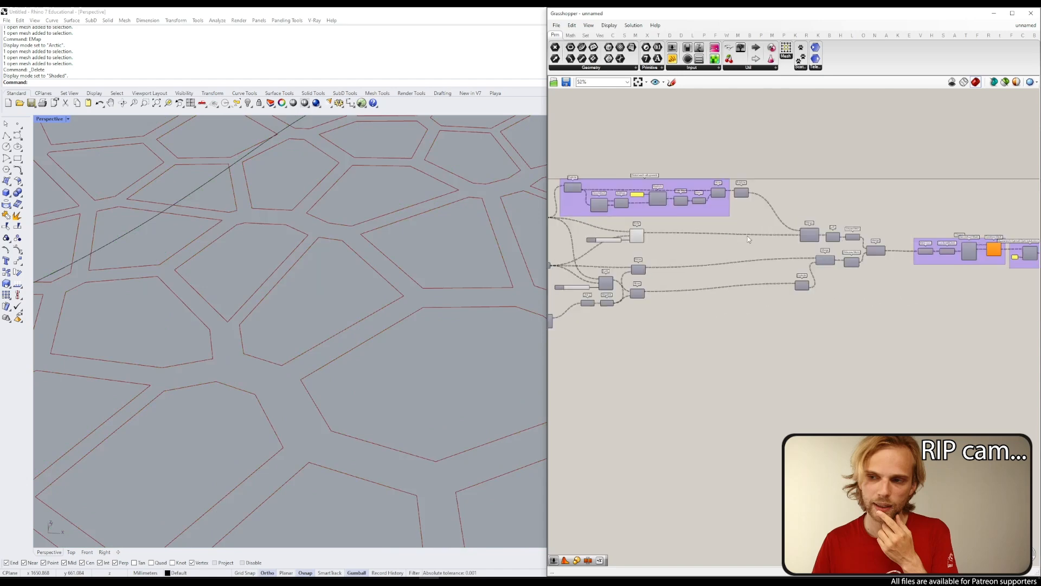
Step: Enable the preview of the Simple Mesh component that follows the Loft
left_click(928, 241)
middle_click(927, 239)
left_click(939, 222)
left_click(943, 192)
scroll(374, 263, "down", 3)
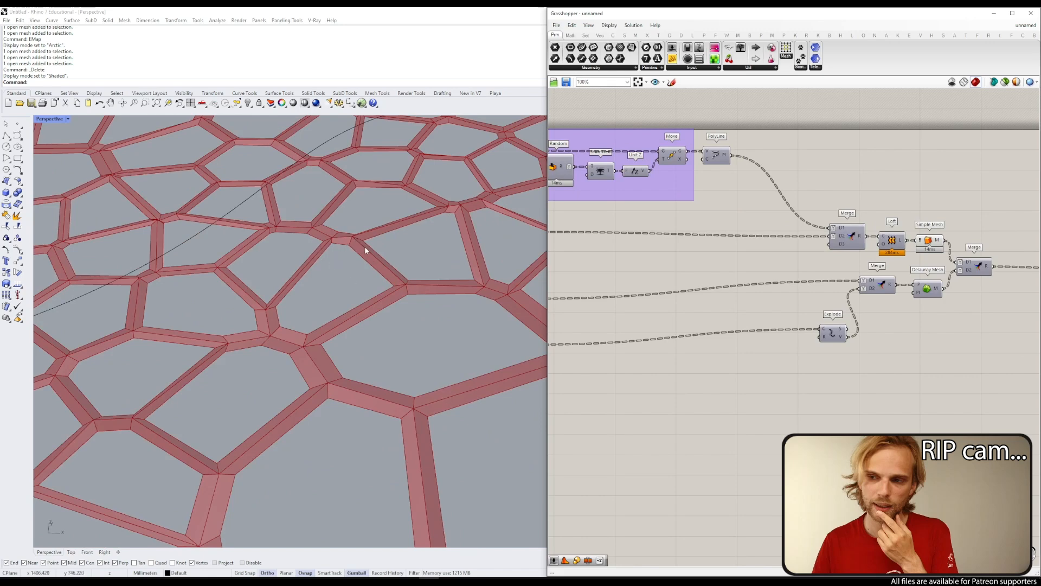
Step: Check the PolyLine and 0.85-scaled outlines in the viewport by toggling their component previews
right_click_drag(765, 191, 808, 217)
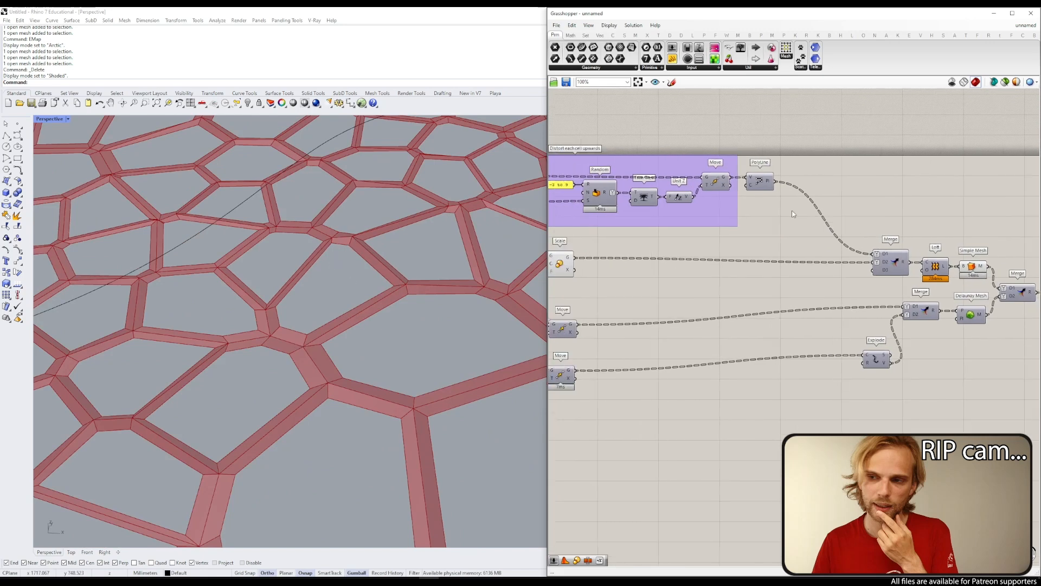
middle_click(761, 180)
left_click(778, 162)
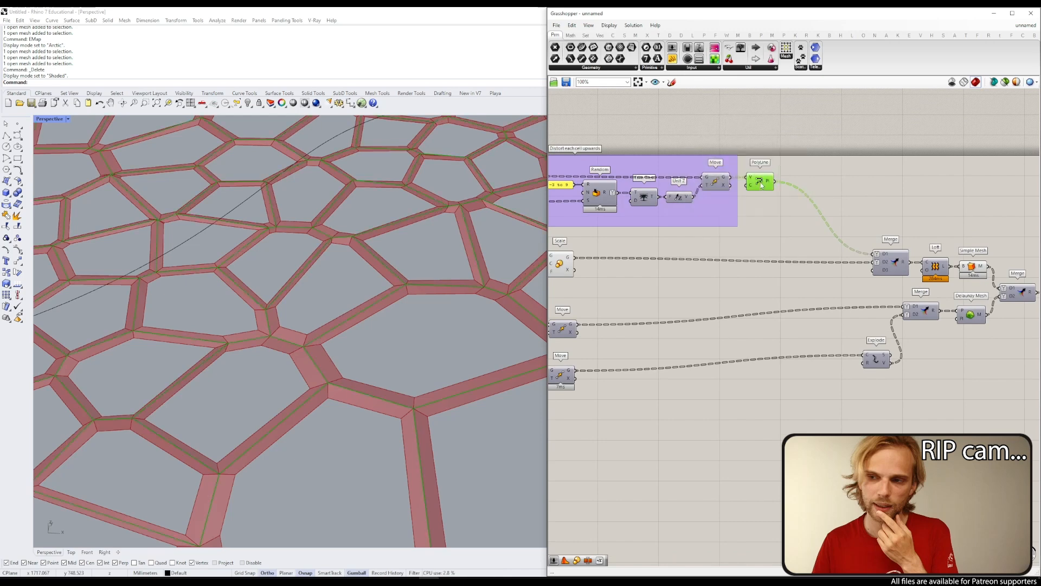
middle_click(757, 187)
left_click(783, 161)
left_click(785, 164)
right_click_drag(558, 270, 667, 242)
middle_click(681, 236)
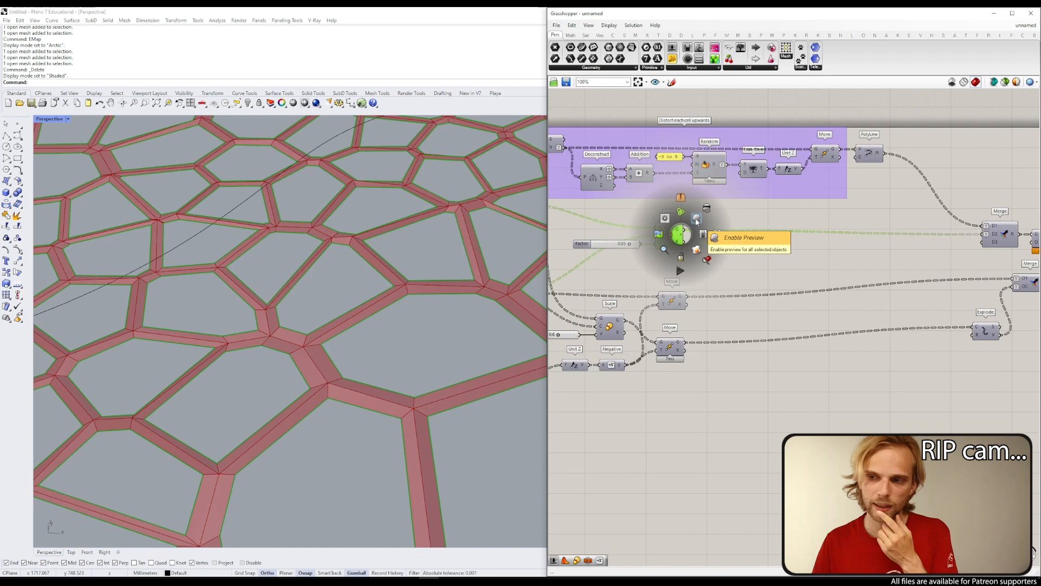
left_click(701, 216)
right_click_drag(708, 249, 611, 232)
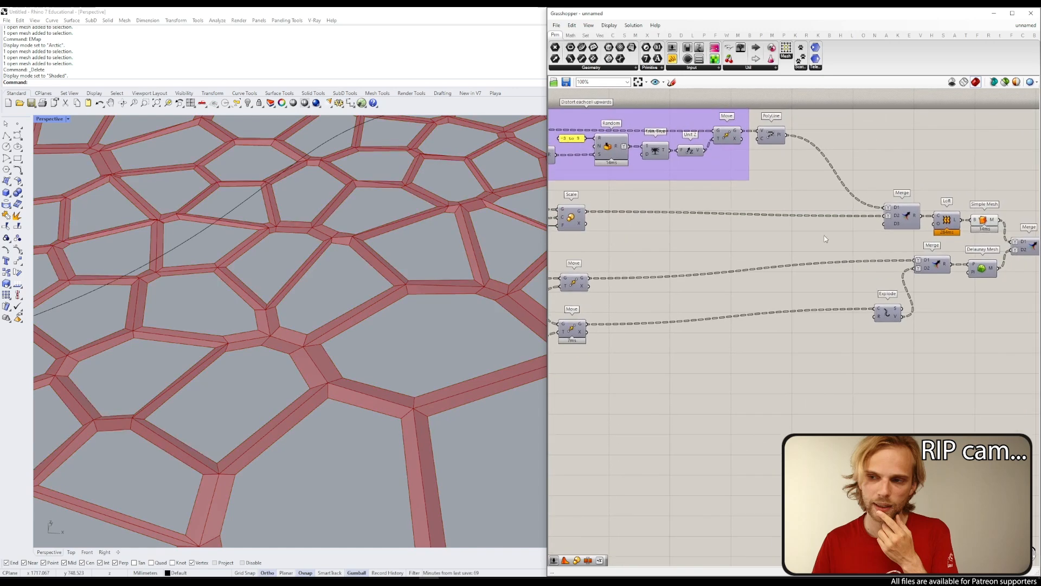
Step: Duplicate the Merge, Loft and Simple Mesh components and place the copies directly below the originals
right_click_drag(932, 240, 840, 267)
scroll(880, 264, "up", 4)
left_click_drag(900, 258, 728, 147)
left_click_drag(879, 217, 713, 143)
right_click_drag(746, 178, 798, 214)
left_click(799, 217)
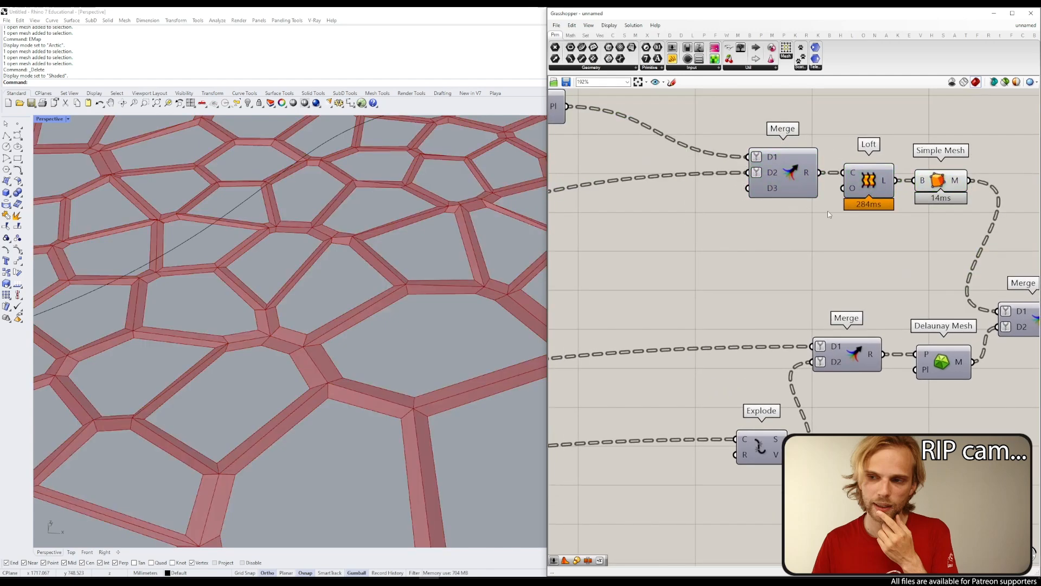
left_click_drag(939, 242, 748, 164)
key("ctrl+c")
key("ctrl+v")
left_click_drag(866, 148, 855, 227)
left_click(768, 241)
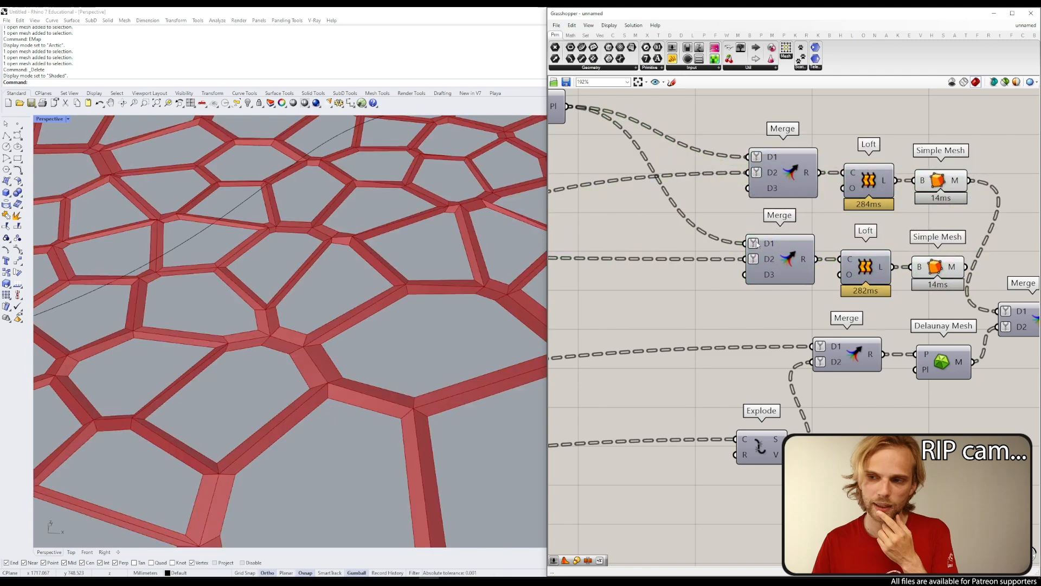
Step: Disconnect the inherited PolyLine and Scale wires from the copied Merge's D1 and D2 inputs
right_click(770, 245)
mouse_move(845, 280)
left_click(900, 276)
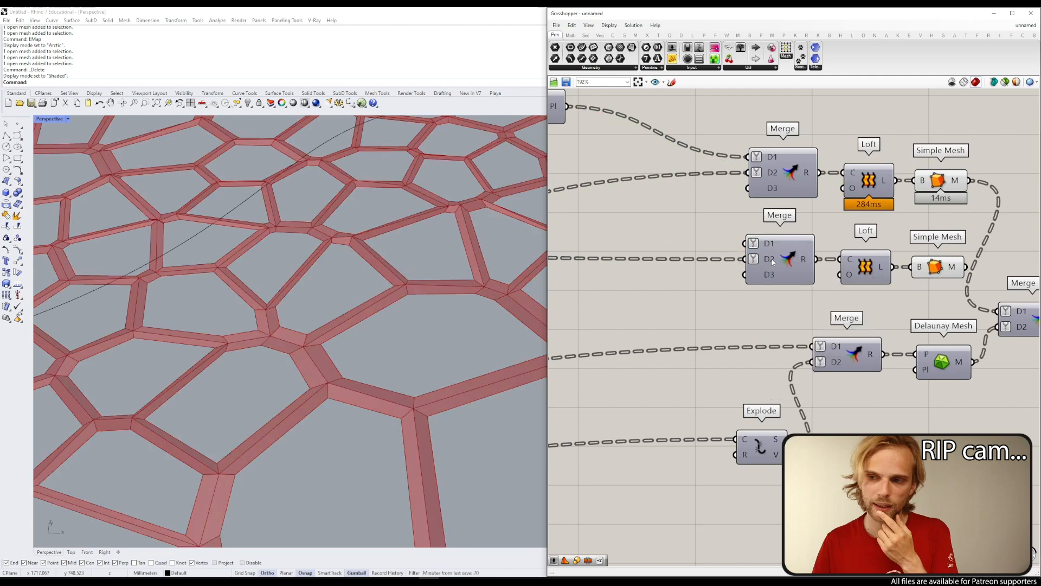
right_click(773, 262)
mouse_move(857, 293)
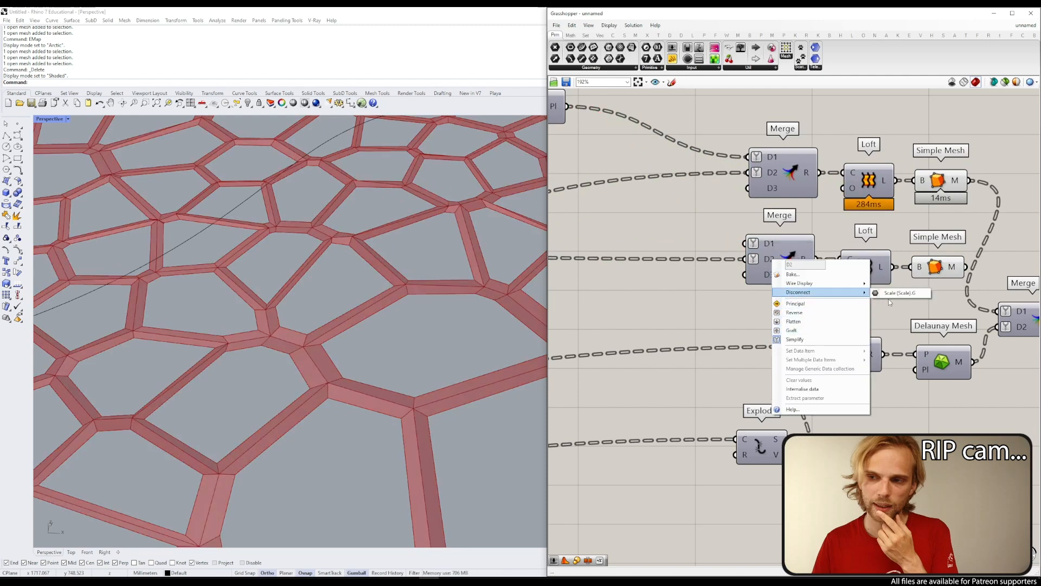
left_click(900, 293)
Step: Enable the preview of the 0.85-factor Scale component and select it to check its outlines
scroll(677, 275, "down", 4)
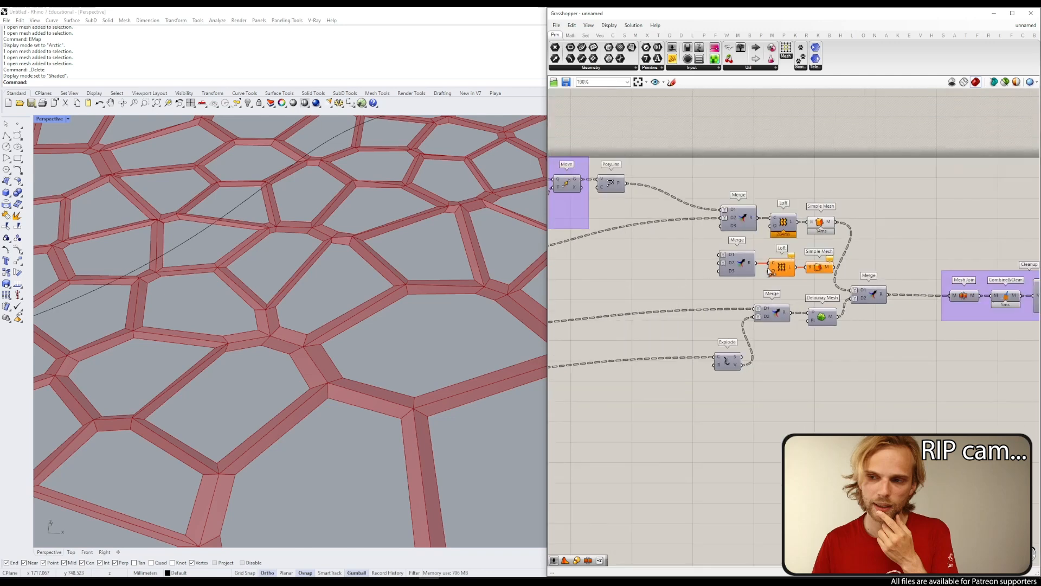
right_click_drag(735, 264, 929, 234)
scroll(874, 247, "up", 3)
scroll(928, 234, "down", 2)
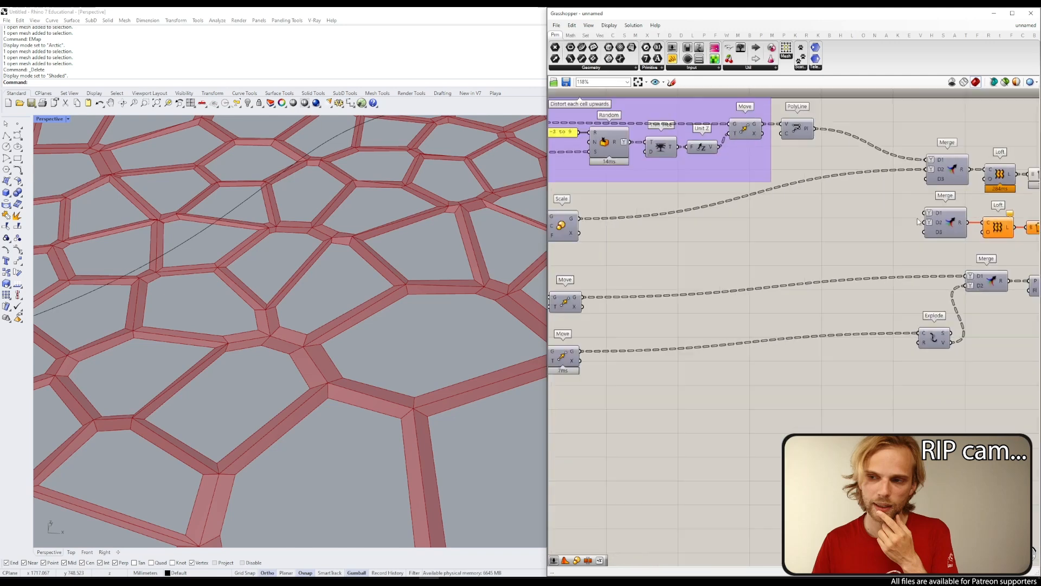
right_click_drag(722, 252, 783, 232)
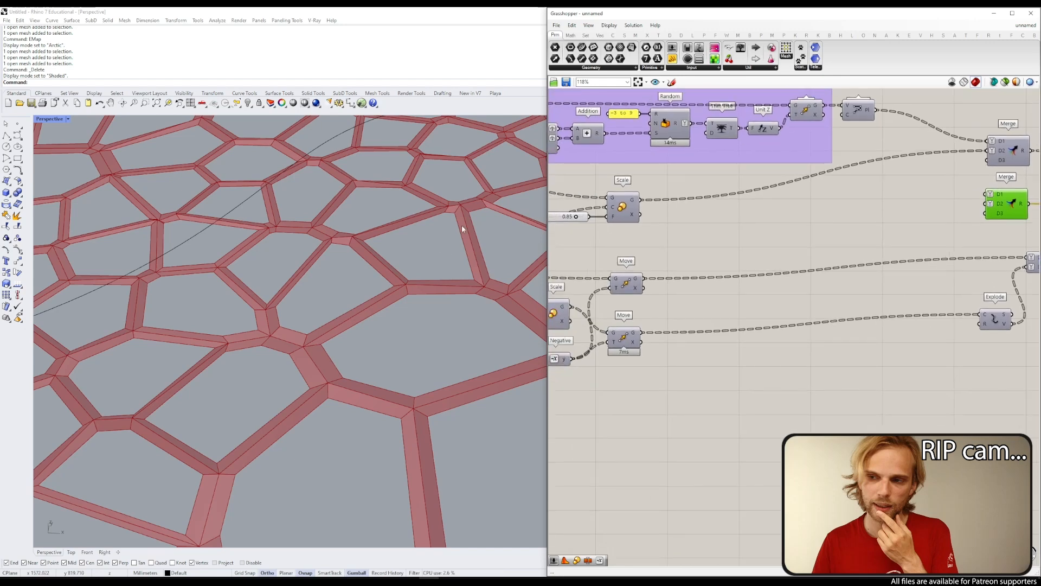
left_click(622, 214)
right_click_drag(622, 214, 723, 194)
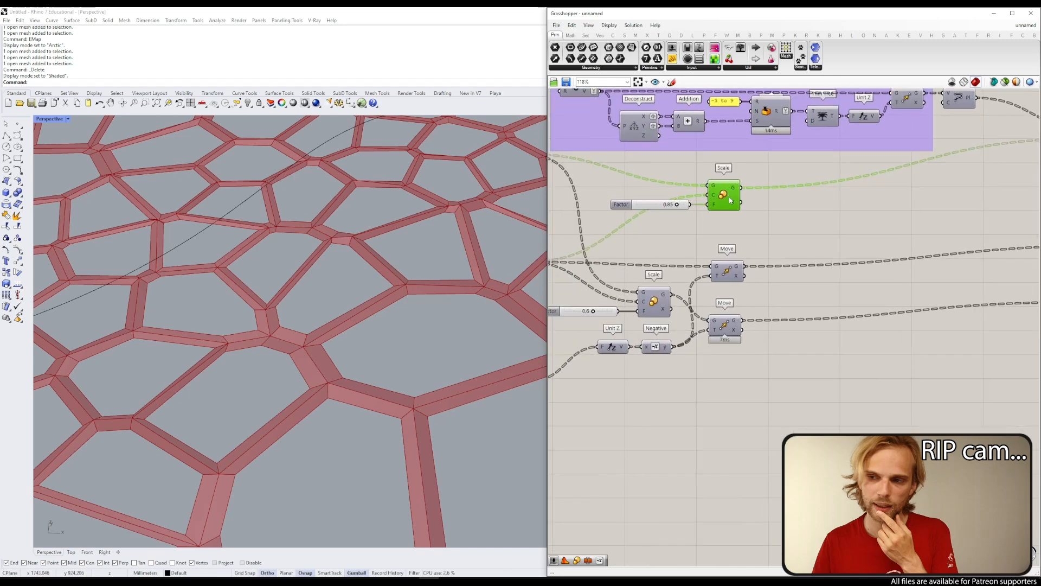
middle_click(723, 195)
left_click(740, 176)
left_click(686, 250)
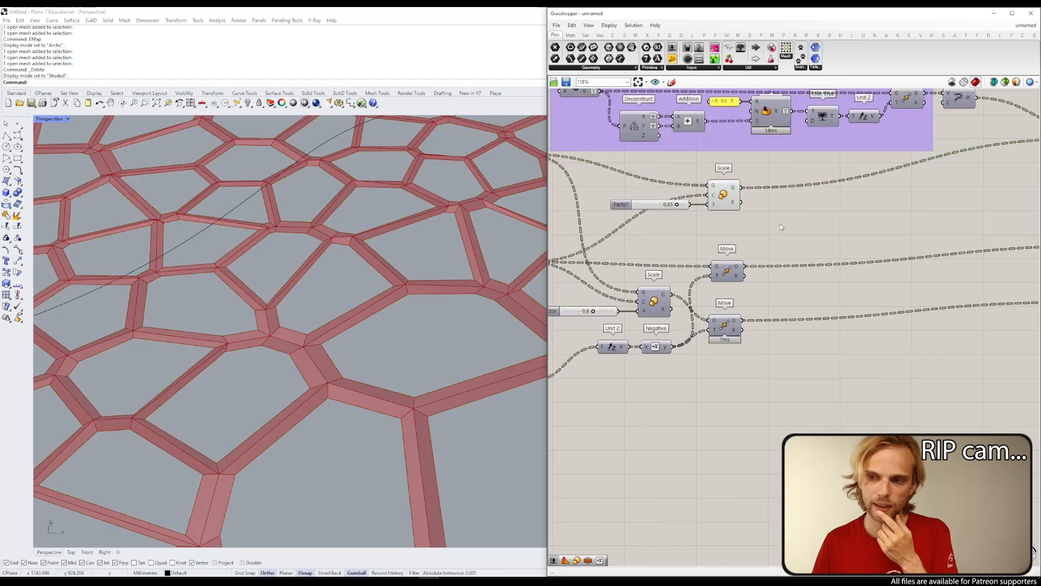
left_click(722, 193)
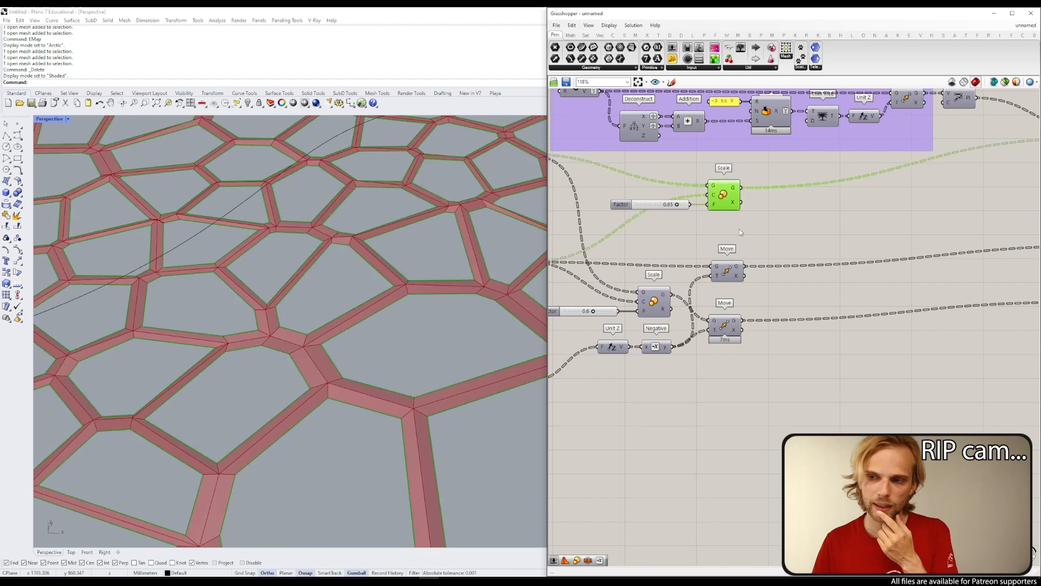
Step: Shift the lower Move component slightly right and enable its preview
left_click(722, 328)
middle_click(746, 328)
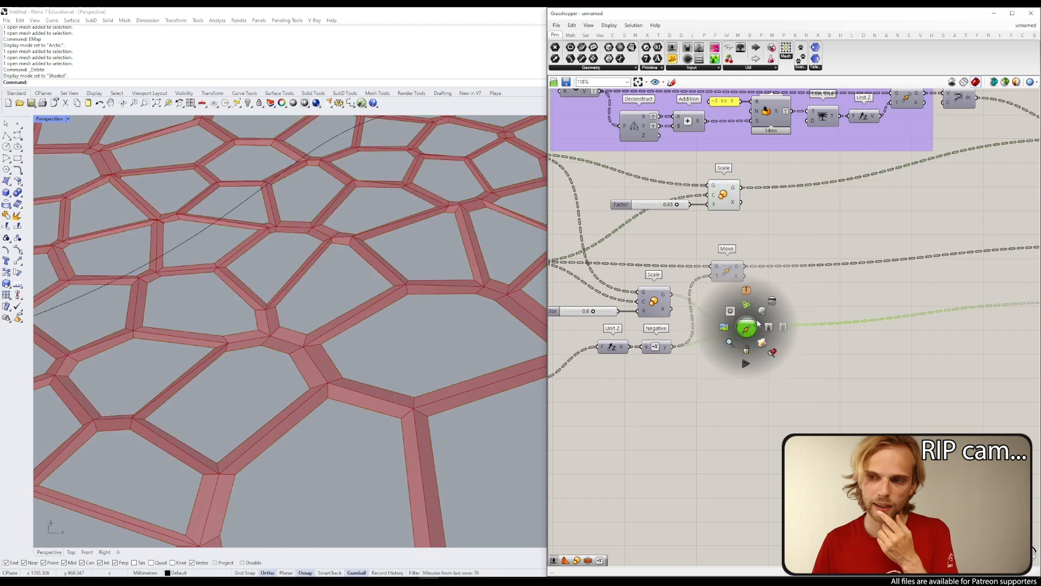
left_click(761, 312)
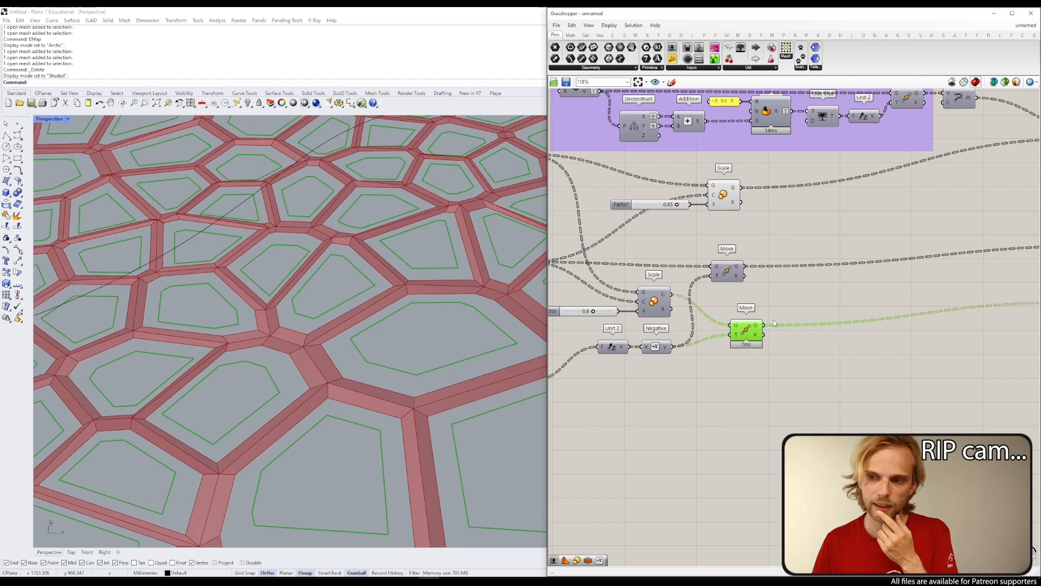
left_click(802, 249)
Step: Connect the 0.85 Scale output to the copied Merge's D1 input and the lower Move output to its D2 input
right_click_drag(859, 239, 759, 242)
left_click_drag(643, 189, 987, 184)
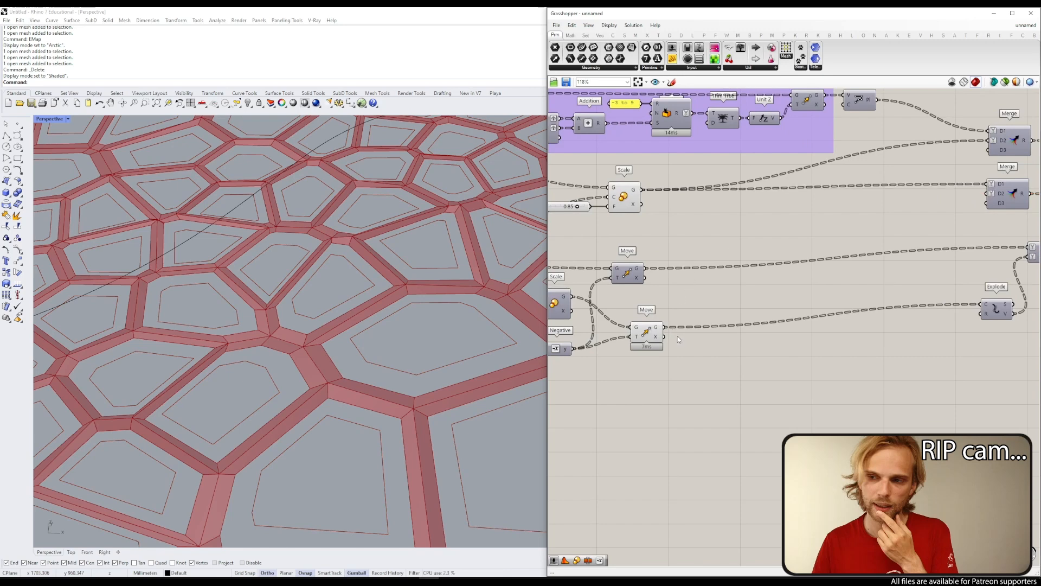
left_click_drag(666, 327, 988, 194)
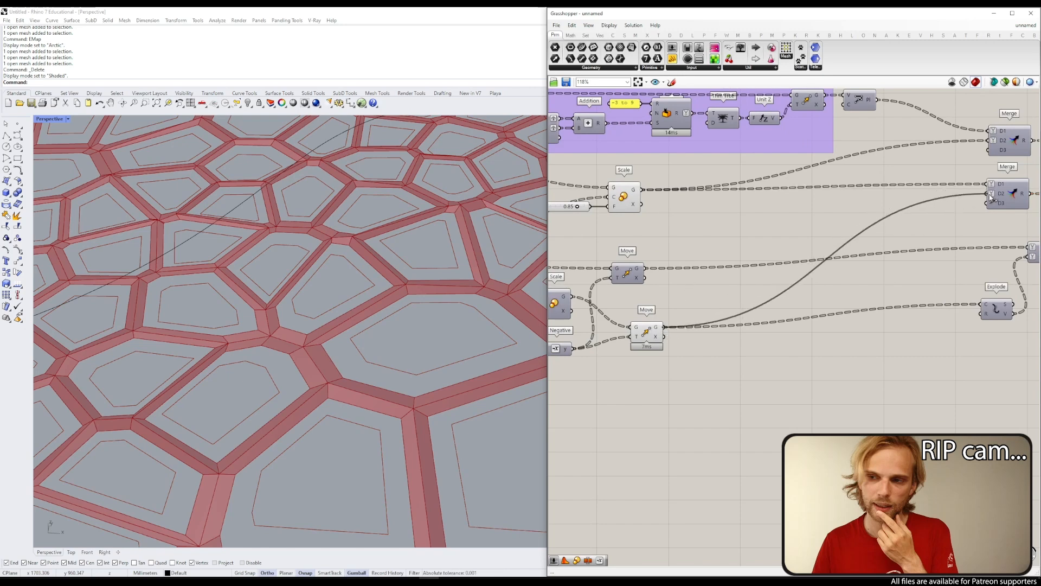
right_click_drag(977, 219, 816, 215)
left_click(844, 202)
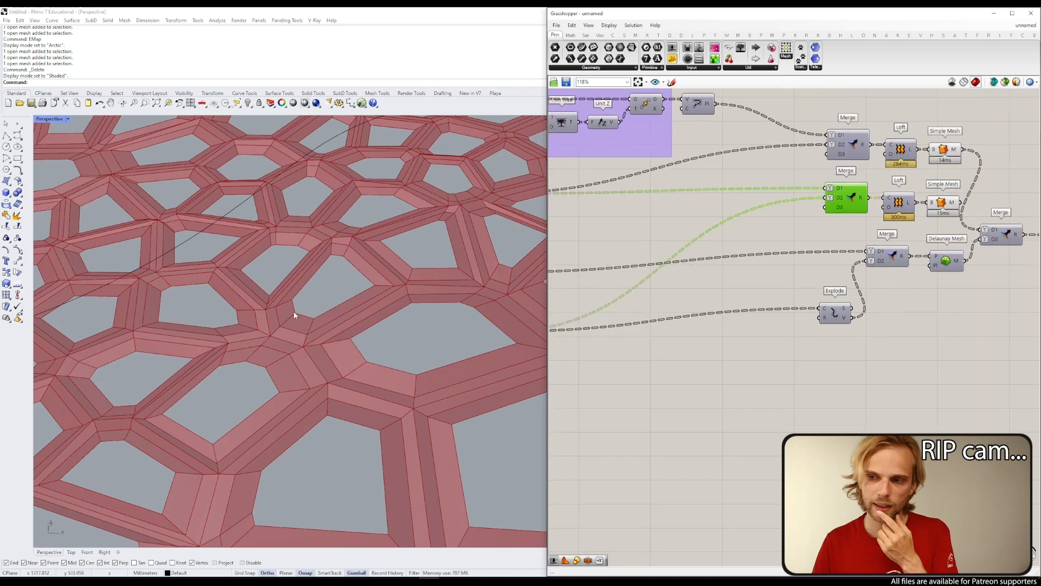
Step: Move the copied Merge, Loft and Simple Mesh chain slightly to the left
right_click_drag(941, 219, 850, 216)
scroll(850, 217, "up", 2)
left_click_drag(851, 218, 661, 171)
left_click_drag(856, 194, 830, 195)
left_click(889, 193)
Step: Examine the final Merge component's D1 and D2 inputs and its controls for adding inputs
scroll(890, 193, "up", 2)
right_click_drag(932, 254, 822, 223)
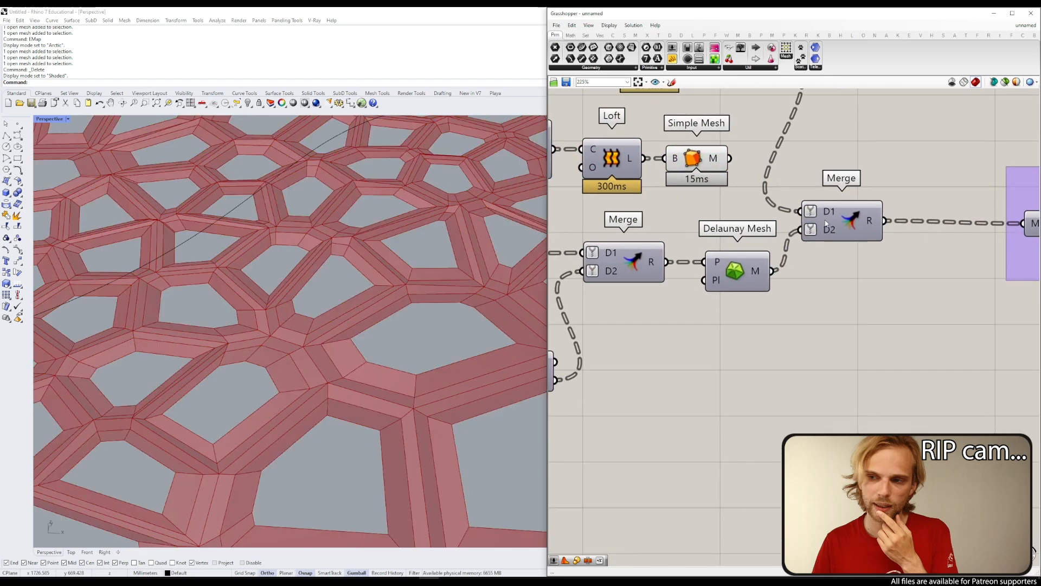
scroll(824, 223, "up", 6)
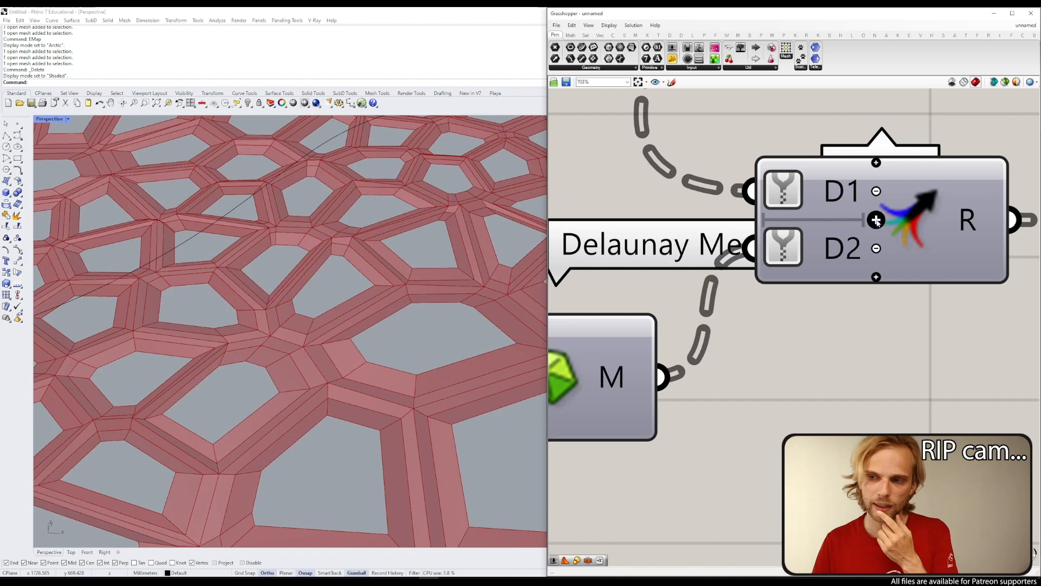
right_click_drag(883, 205, 756, 183)
scroll(756, 183, "up", 4)
scroll(756, 184, "down", 3)
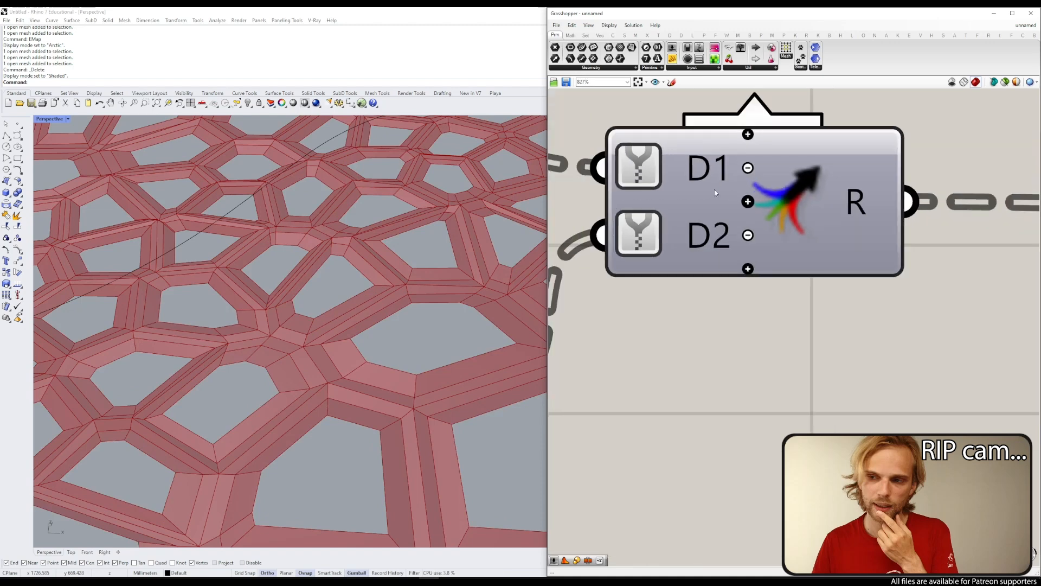
scroll(729, 183, "down", 4)
mouse_move(730, 186)
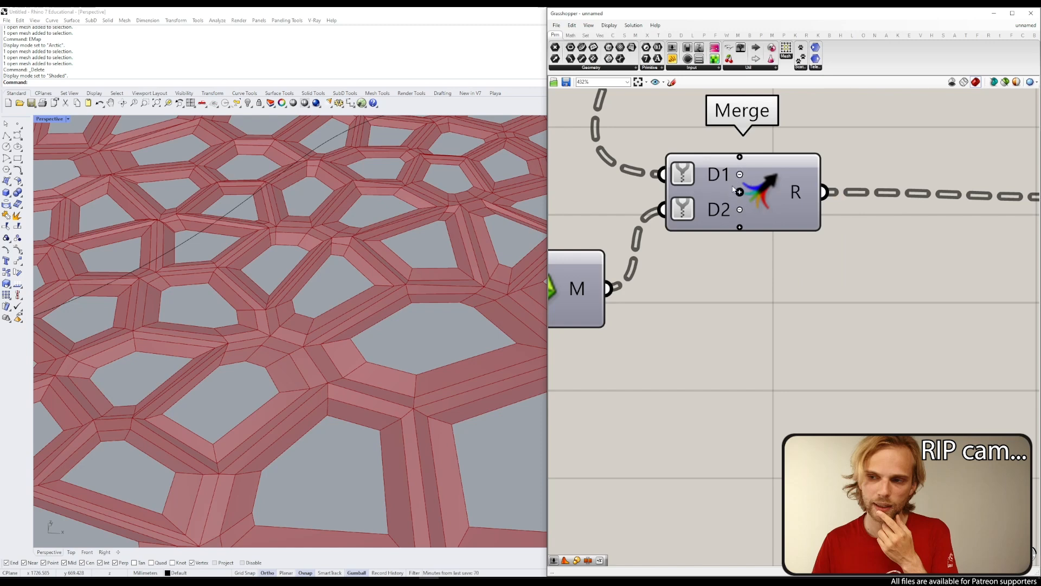
scroll(731, 187, "down", 6)
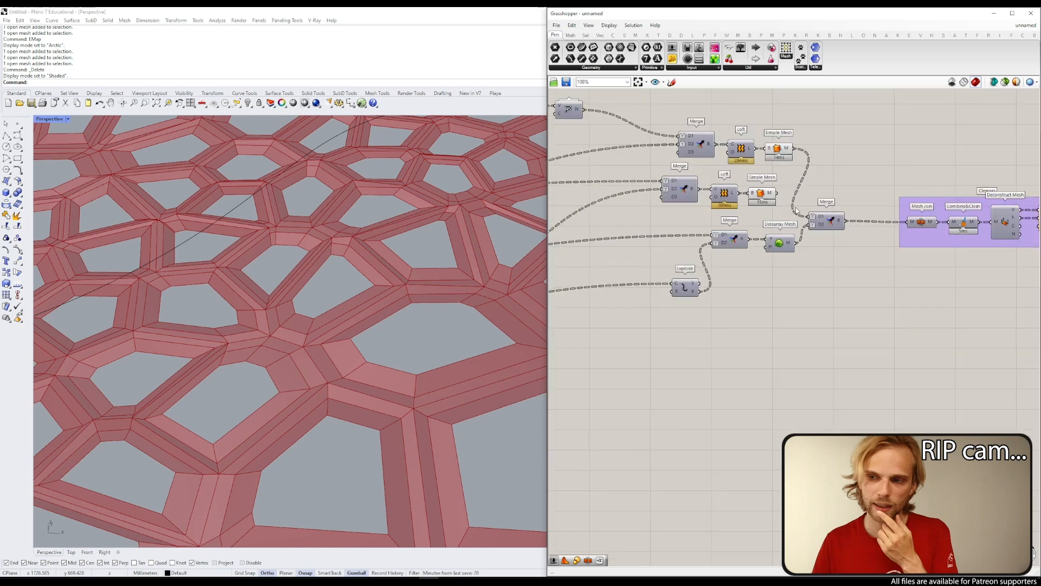
Step: Move the final Merge component slightly right to make room after the mesh components
scroll(810, 202, "up", 2)
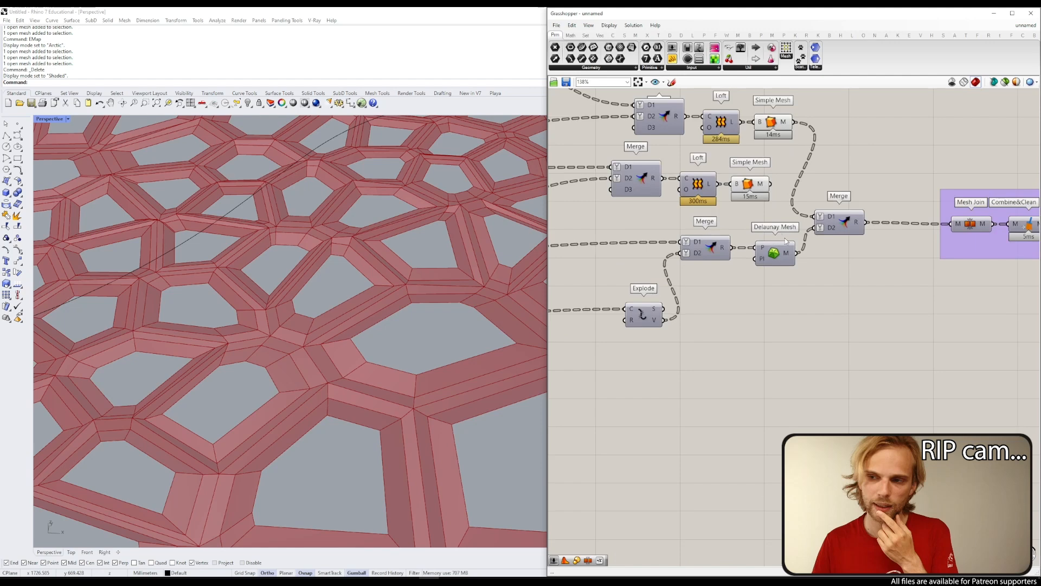
left_click_drag(857, 232, 894, 234)
right_click_drag(993, 227, 885, 210)
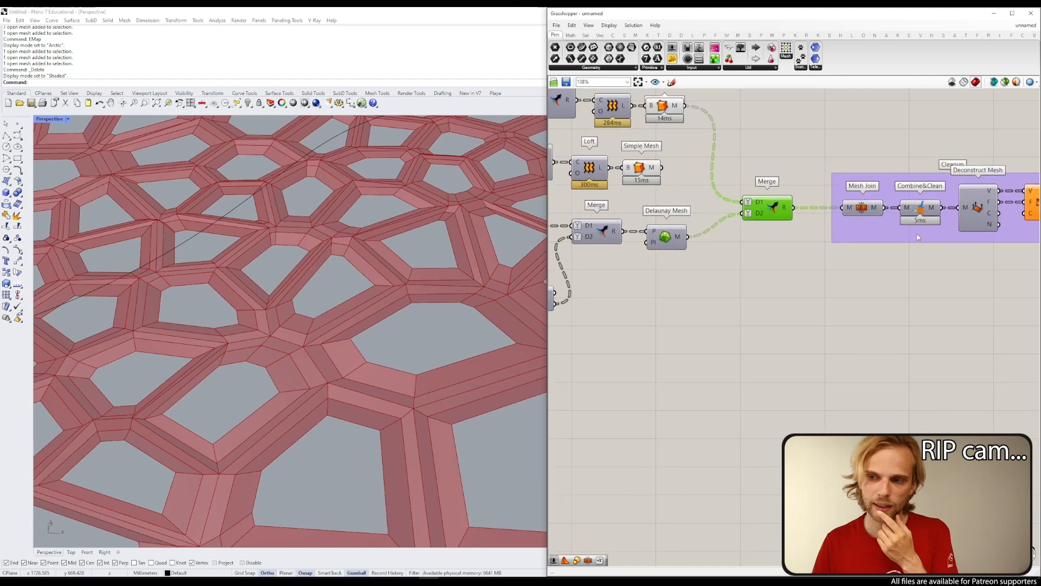
Step: Add a middle input to the final Merge component, set it to Simplify, and connect the middle Simple Mesh output to it
scroll(789, 210, "up", 7)
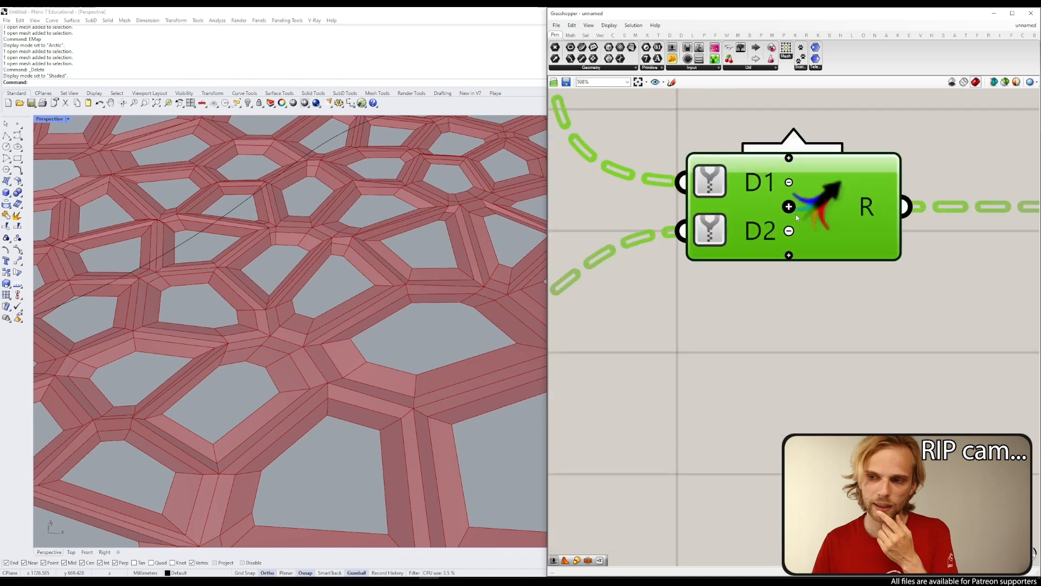
left_click(790, 206)
scroll(792, 211, "down", 4)
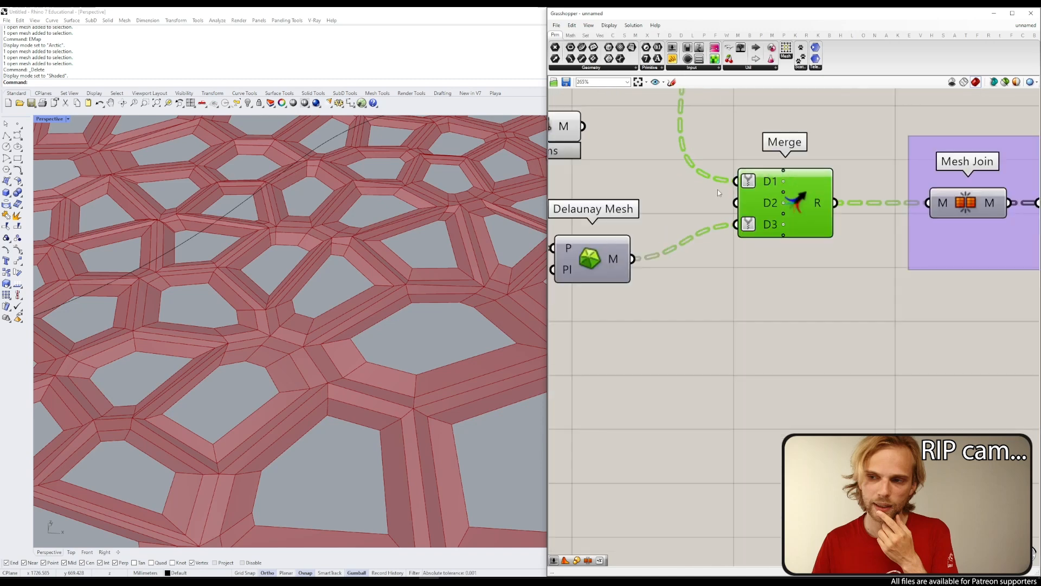
right_click(847, 222)
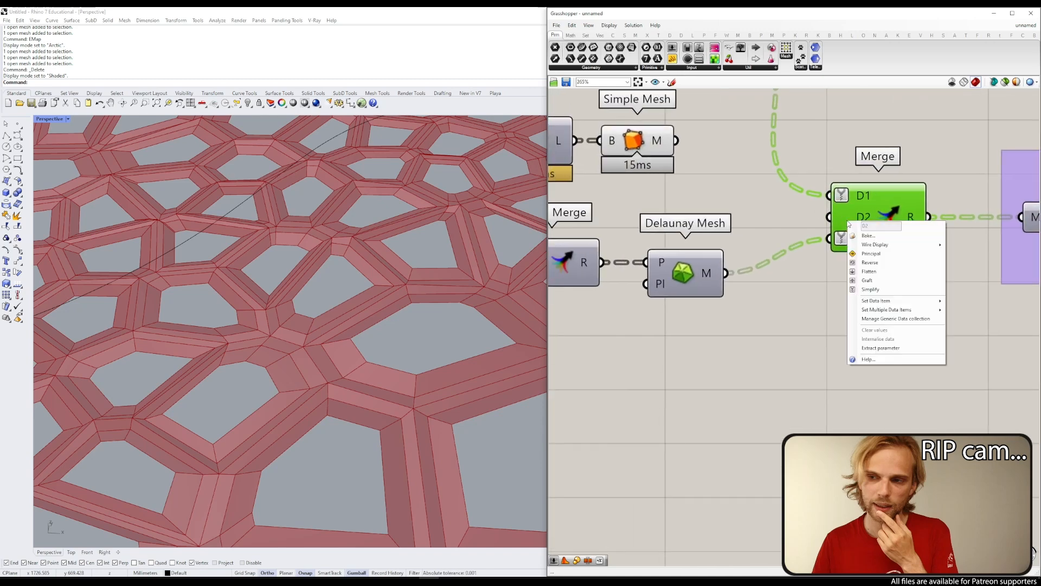
left_click(879, 289)
left_click_drag(675, 140, 828, 217)
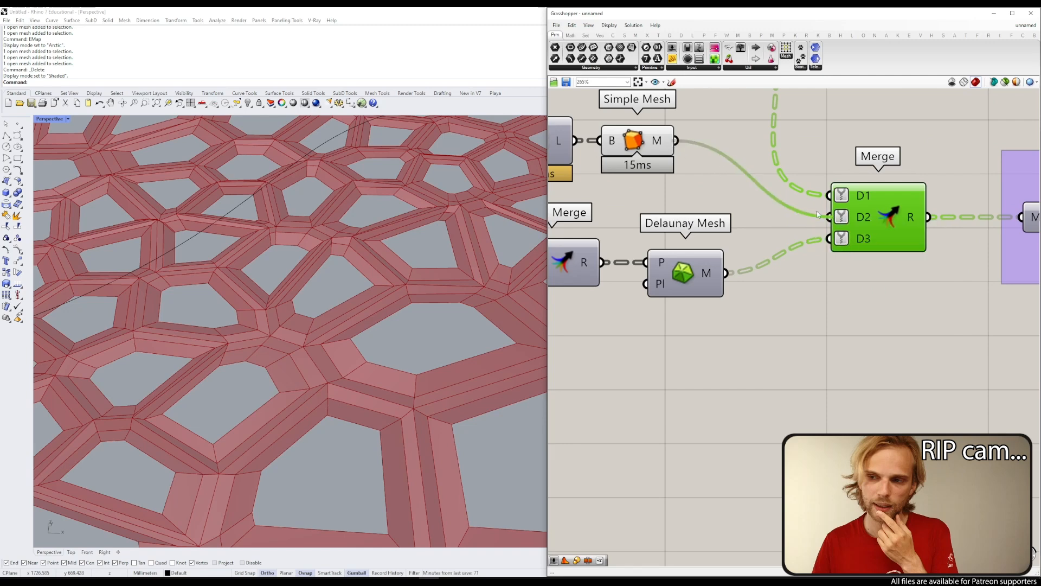
Step: Turn off the preview of the middle Merge, Loft and Simple Mesh components
scroll(667, 185, "down", 3)
right_click_drag(665, 183, 903, 253)
left_click_drag(906, 256, 711, 198)
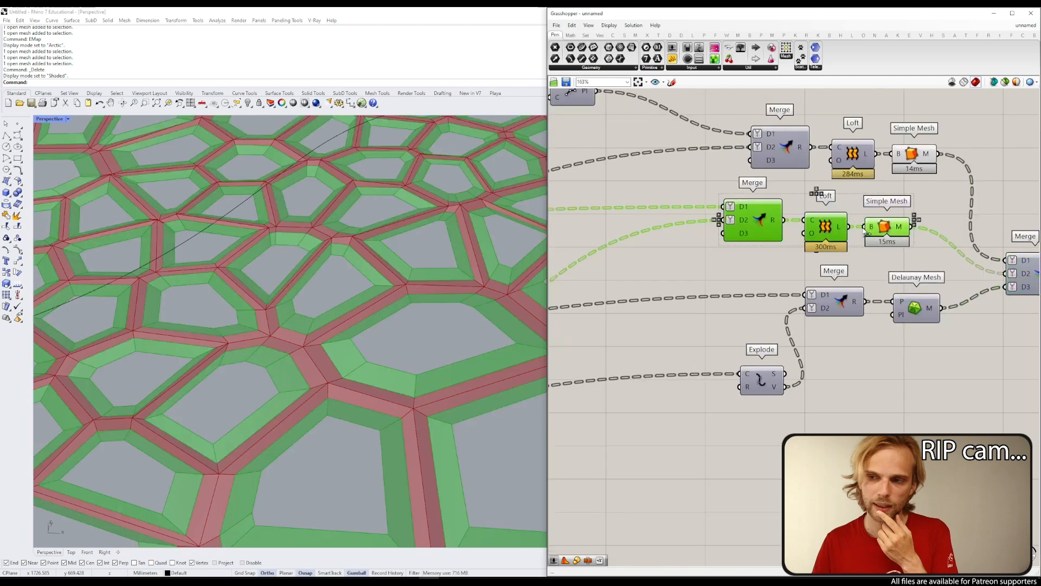
middle_click(862, 227)
left_click(888, 203)
left_click(931, 205)
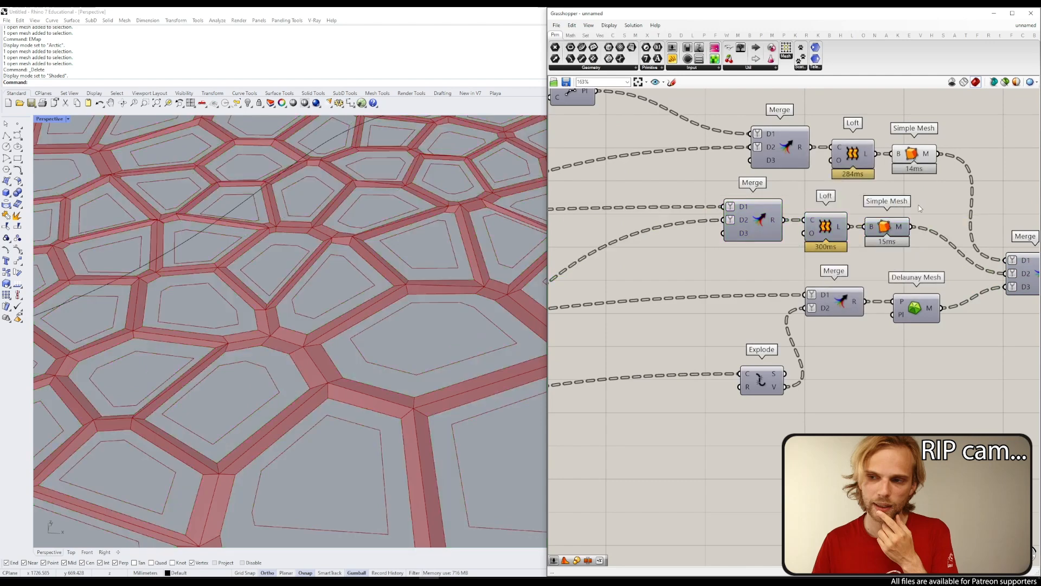
Step: Turn off the preview of the upper Simple Mesh component
right_click_drag(933, 204, 696, 199)
scroll(696, 199, "down", 2)
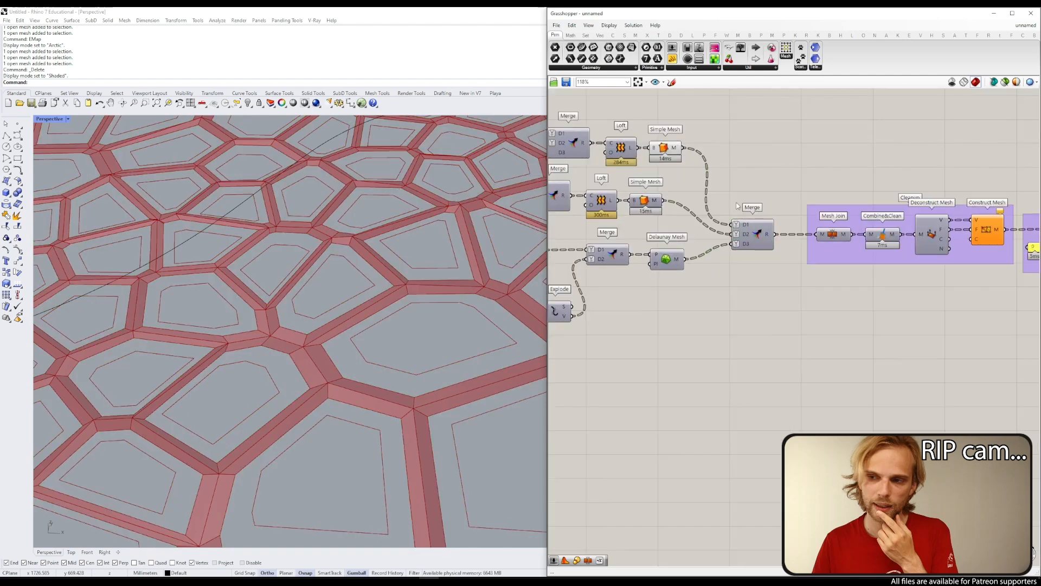
left_click(668, 154)
middle_click(674, 151)
left_click(700, 126)
left_click(879, 179)
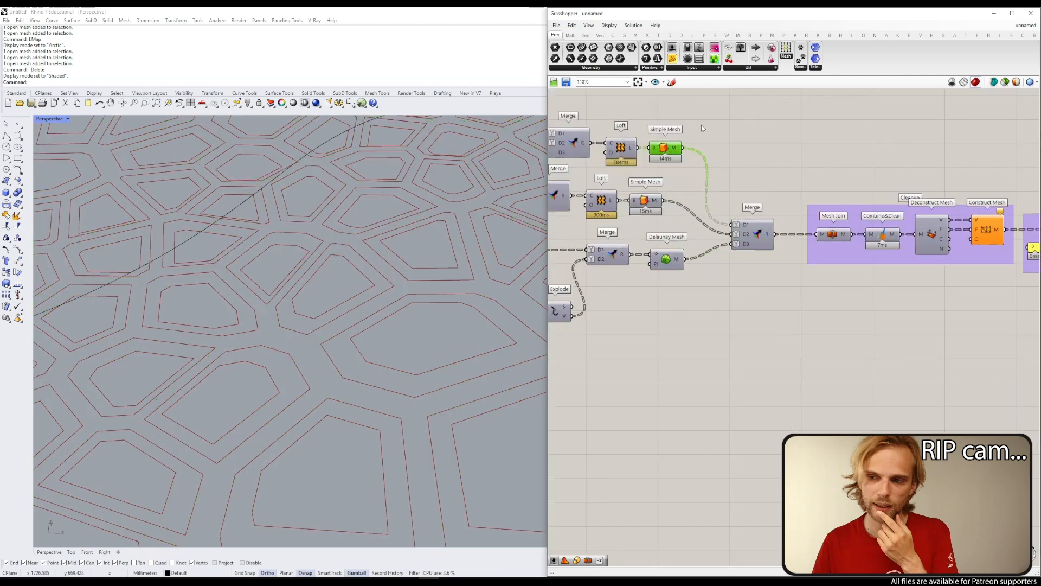
Step: Turn on the preview of the Custom Preview component at the end of the smoothing chain
right_click_drag(1007, 190, 774, 190)
scroll(773, 191, "down", 1)
right_click_drag(987, 208, 702, 213)
scroll(702, 213, "up", 2)
left_click(838, 175)
middle_click(837, 175)
left_click(853, 160)
left_click(881, 208)
Step: Inspect the smoothed Voronoi mesh in the Rhino viewport, checking the cell edges and the junctions between cells up close
scroll(362, 222, "down", 8)
right_click_drag(363, 223, 372, 260)
scroll(372, 260, "up", 5)
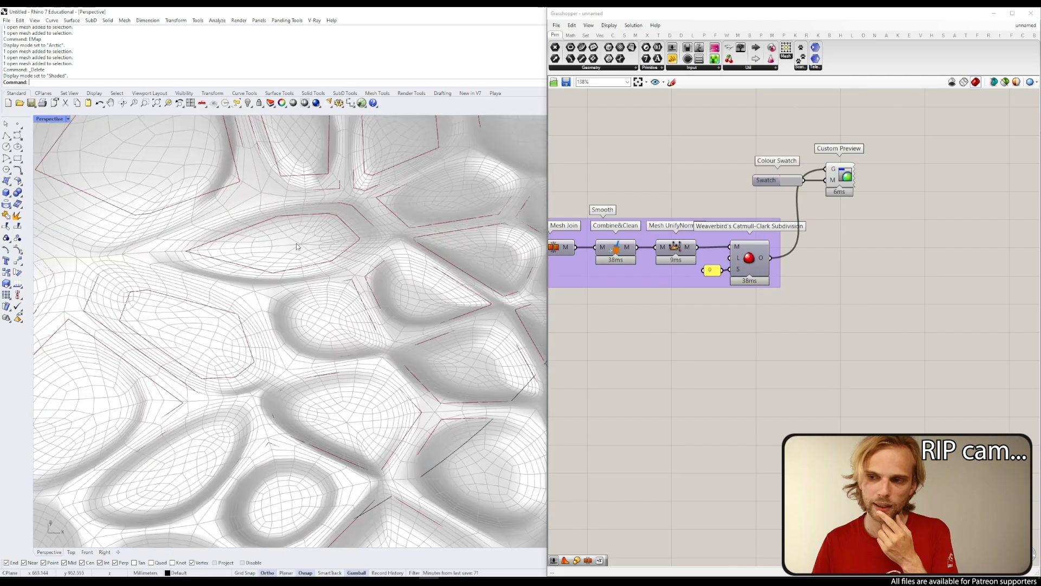
right_click_drag(371, 276, 353, 284)
right_click_drag(397, 351, 346, 221)
scroll(322, 235, "up", 5)
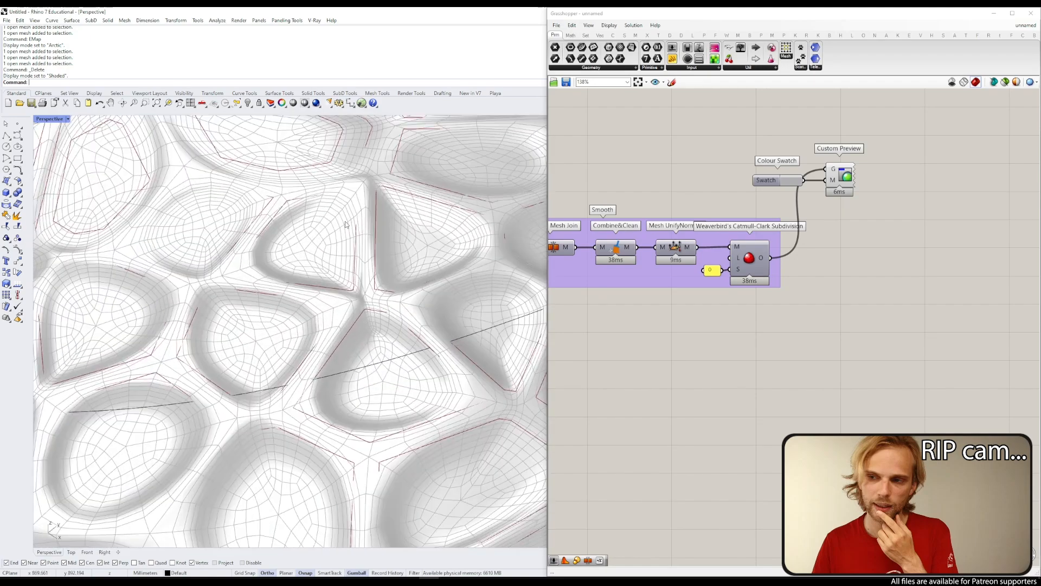
scroll(356, 304, "up", 7)
scroll(356, 304, "down", 7)
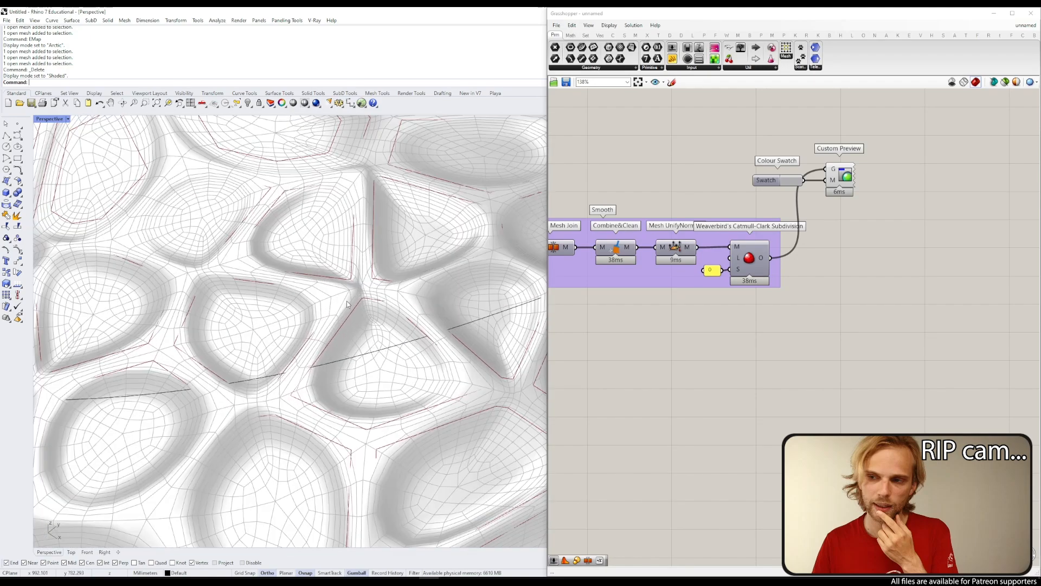
Step: Try a Level slider set to 2 on the L input of the first Weaverbird's Catmull-Clark Subdivision
right_click_drag(651, 319, 867, 326)
right_click_drag(628, 253, 661, 242)
scroll(691, 251, "up", 3)
double_click(673, 320)
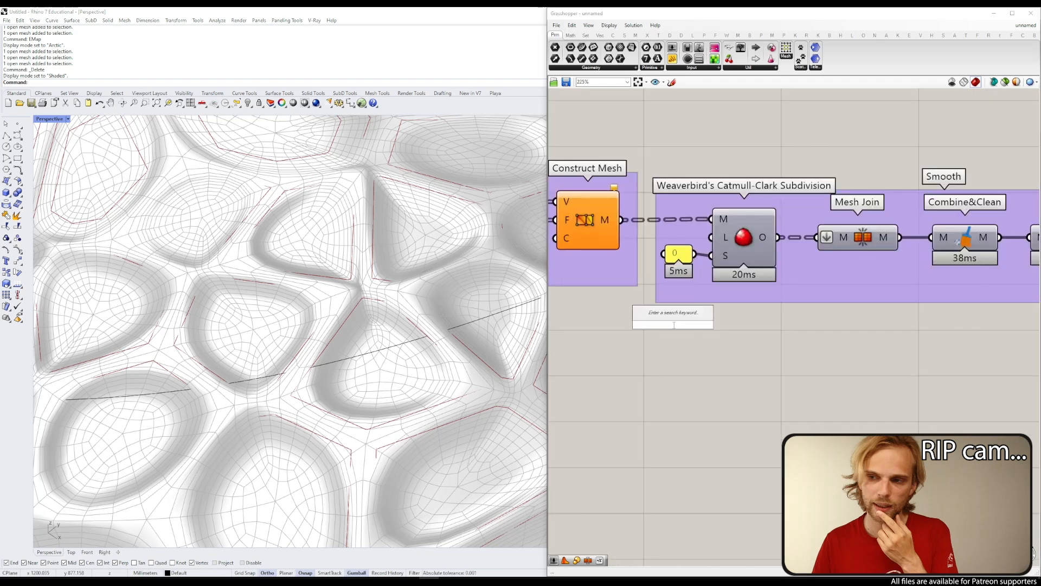
type("2")
key("Return")
left_click_drag(749, 325, 721, 242)
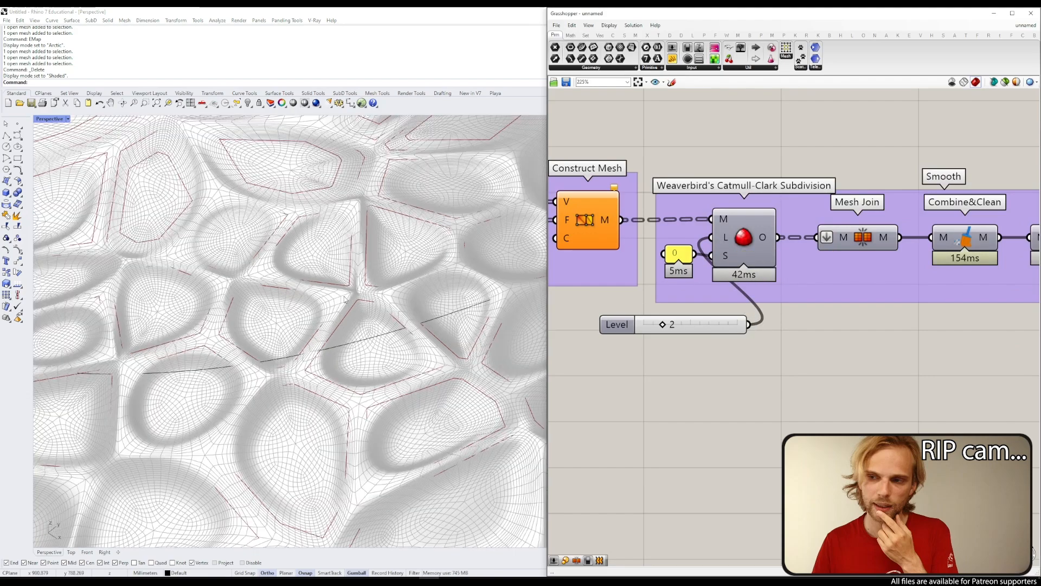
Step: Delete the Level slider after checking the denser mesh and compare the same cell junction without it
scroll(343, 301, "up", 5)
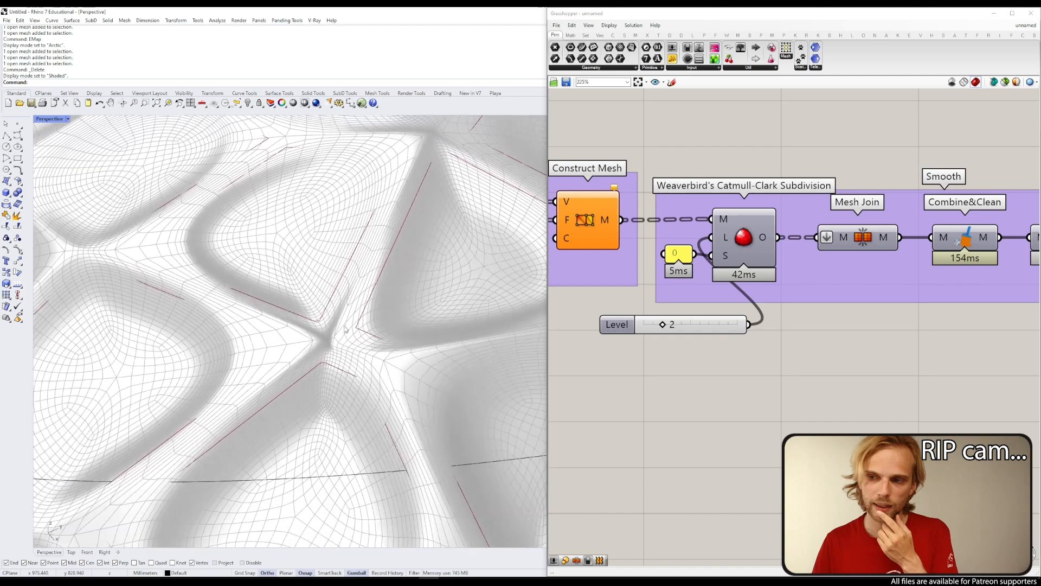
scroll(306, 339, "up", 3)
left_click(718, 324)
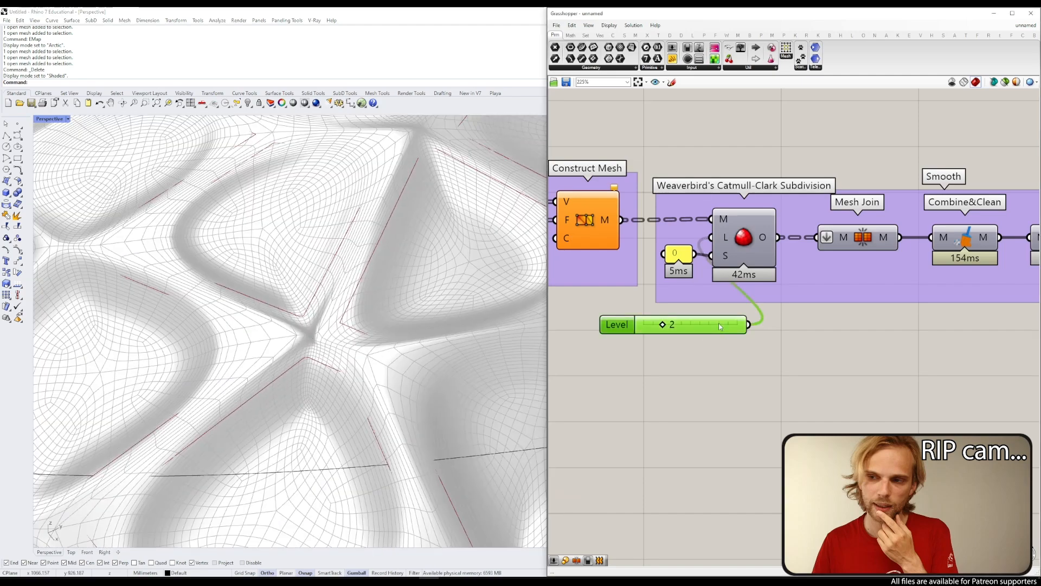
key("Delete")
scroll(718, 323, "down", 3)
scroll(337, 354, "down", 5)
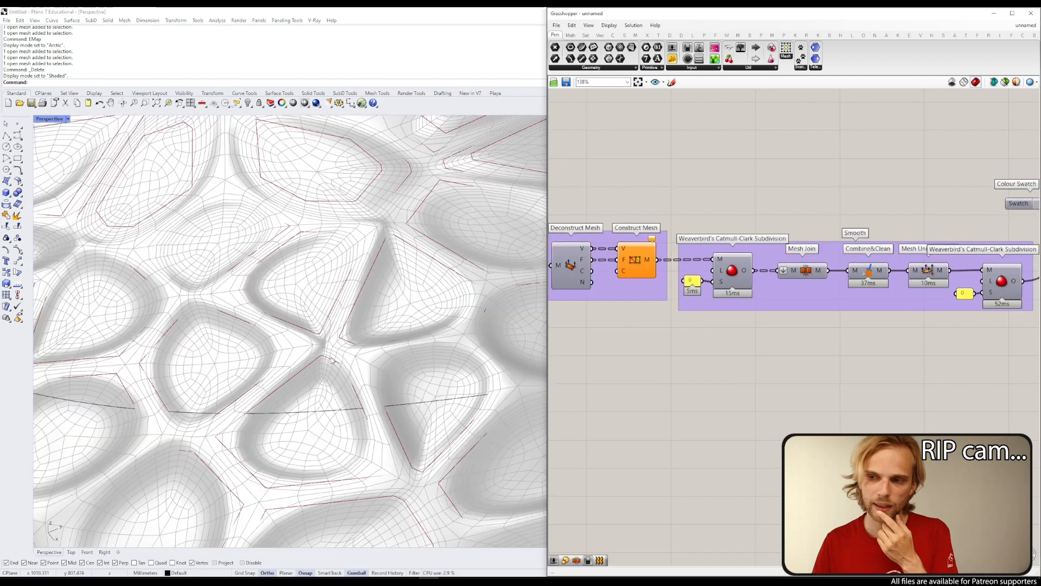
scroll(311, 354, "up", 4)
right_click_drag(310, 354, 317, 276)
scroll(318, 275, "up", 4)
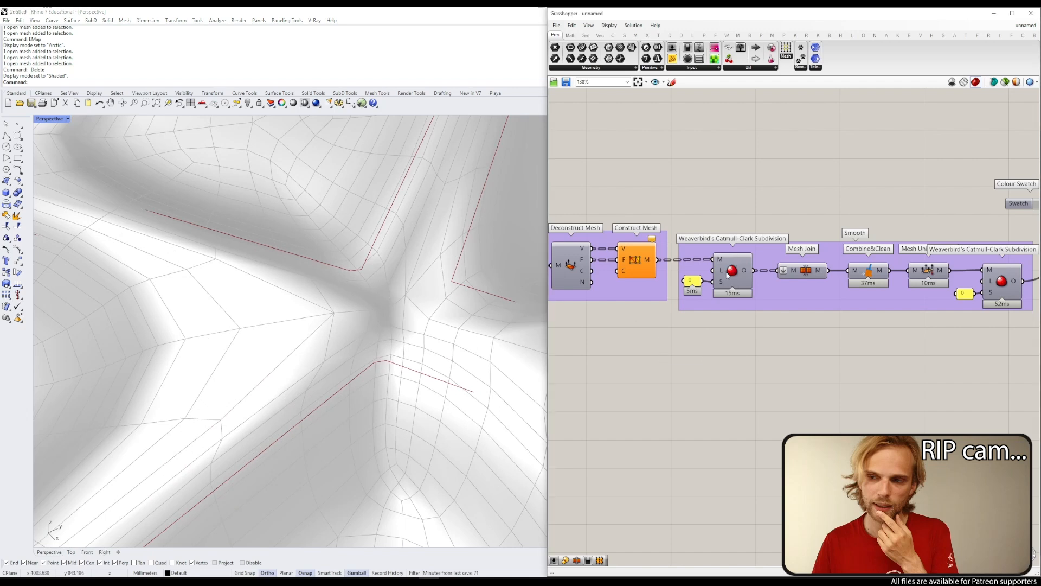
Step: Add a number slider set to 2, connect it to the first Catmull-Clark Subdivision's L input, and place it just below the group
double_click(669, 334)
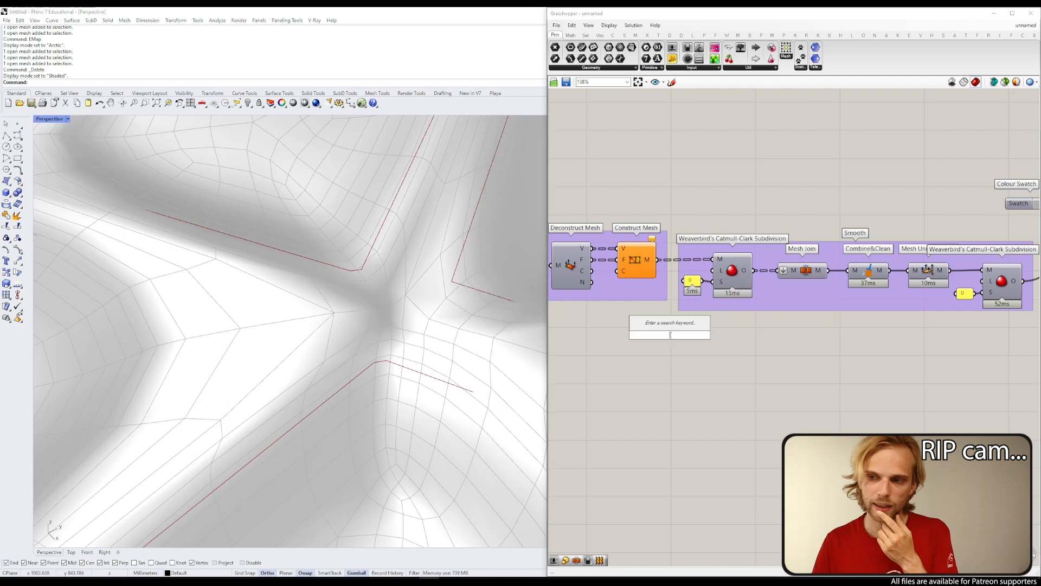
type("2")
key("Return")
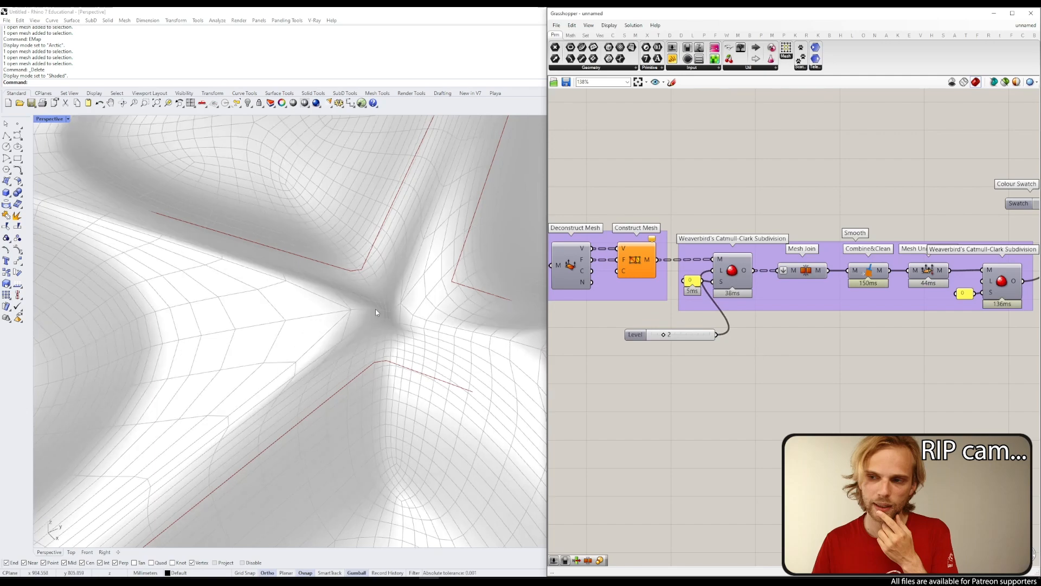
scroll(364, 308, "down", 5)
scroll(378, 346, "down", 5)
scroll(378, 346, "down", 2)
right_click_drag(378, 346, 400, 320)
left_click_drag(703, 337, 677, 328)
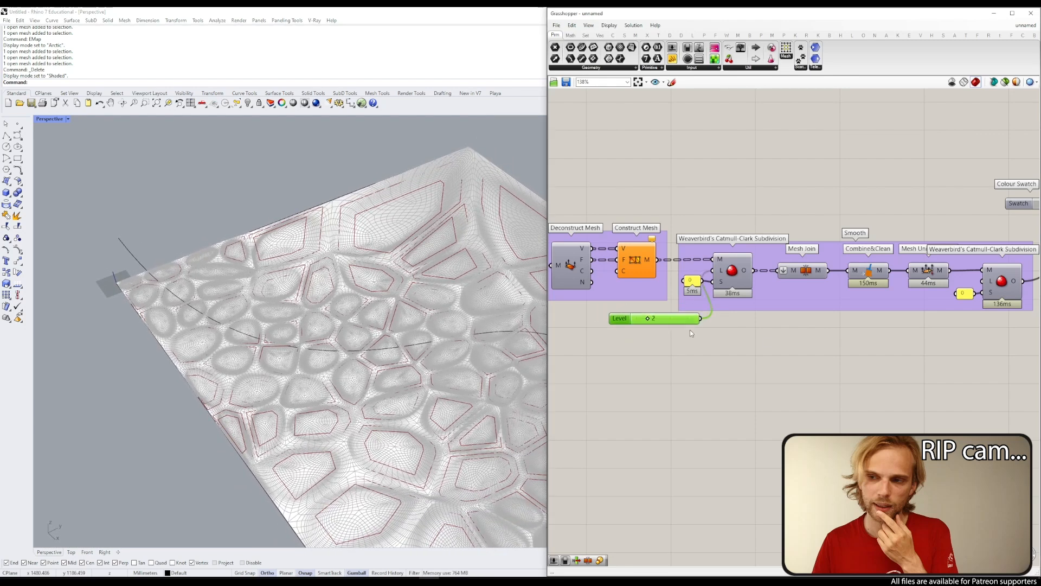
Step: Turn off the previews of the 0.85 Scale component and the lower Move component
scroll(690, 330, "down", 5)
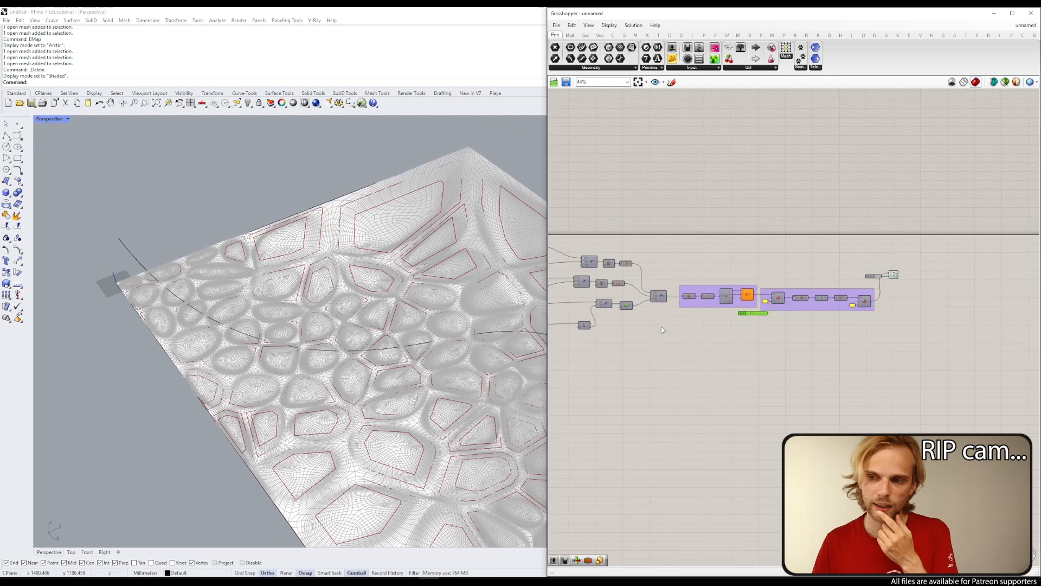
right_click_drag(653, 319, 762, 301)
right_click_drag(653, 324, 778, 359)
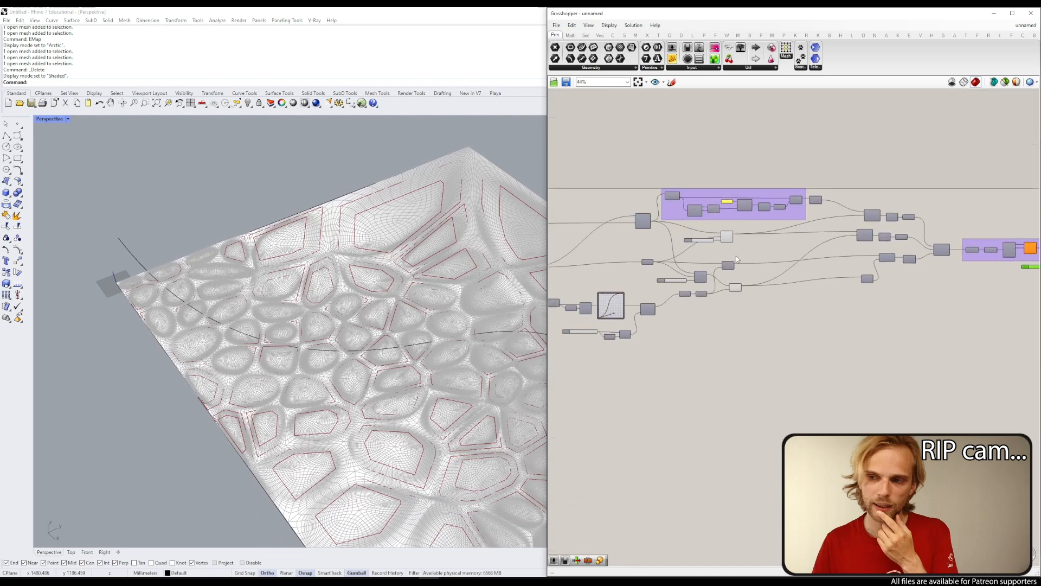
scroll(750, 264, "up", 4)
left_click(737, 238)
middle_click(721, 226)
left_click(753, 374)
middle_click(729, 361)
Step: Inspect the smoothed mesh surface around the attractor curve from above and from close up
right_click_drag(331, 282, 453, 383)
scroll(454, 383, "down", 5)
scroll(317, 326, "up", 8)
mouse_move(316, 326)
right_mouse_down()
mouse_move(282, 292)
mouse_move(311, 277)
mouse_move(306, 324)
right_mouse_up()
scroll(282, 291, "up", 5)
scroll(306, 324, "down", 7)
scroll(440, 309, "up", 4)
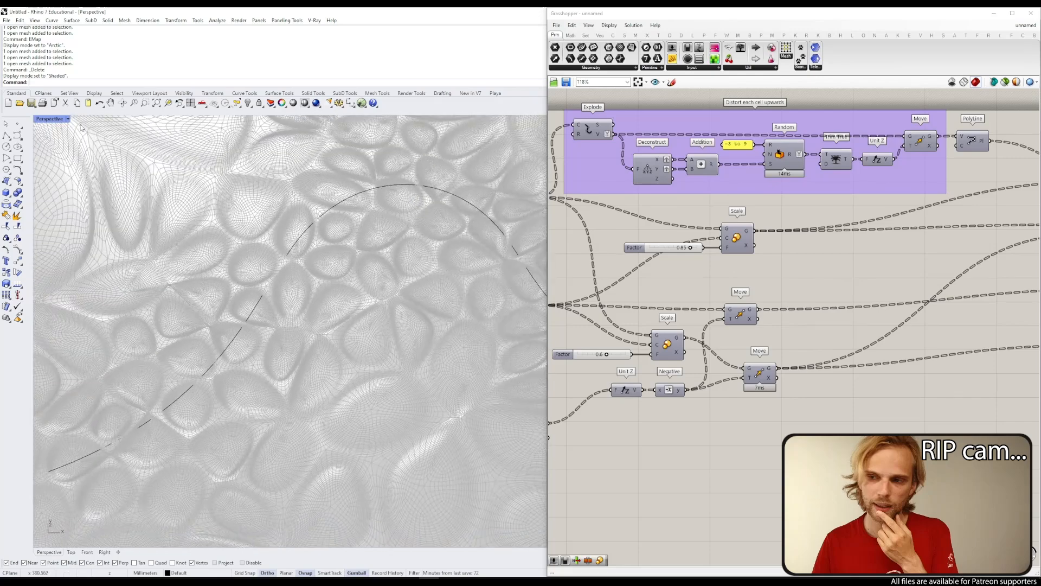
Step: Check the surface in Arctic display mode and return the perspective viewport to Shaded
left_click(48, 119)
left_click(66, 221)
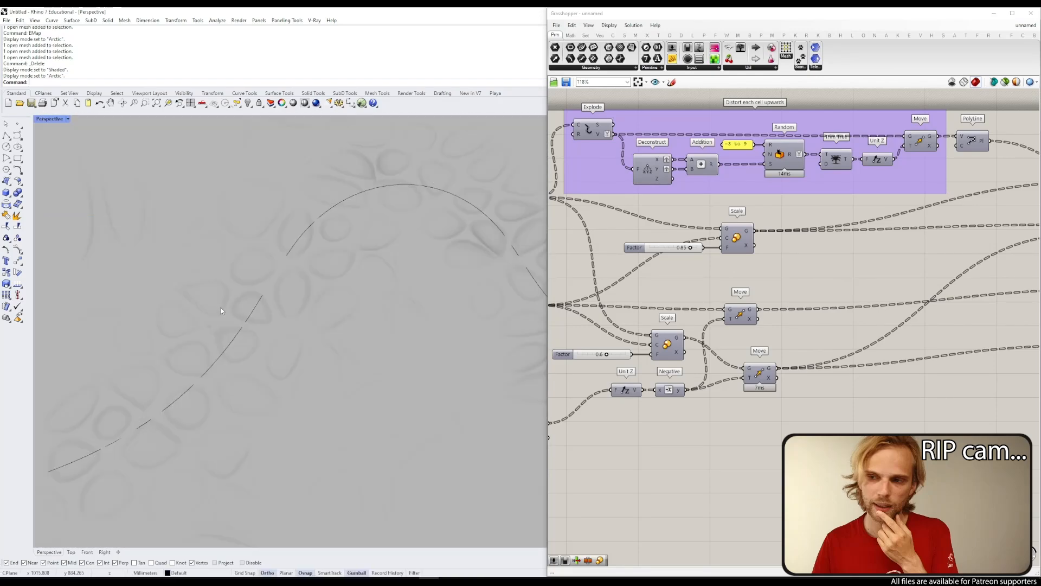
scroll(221, 302, "down", 5)
right_click_drag(302, 341, 422, 341)
right_click(54, 120)
left_click(69, 161)
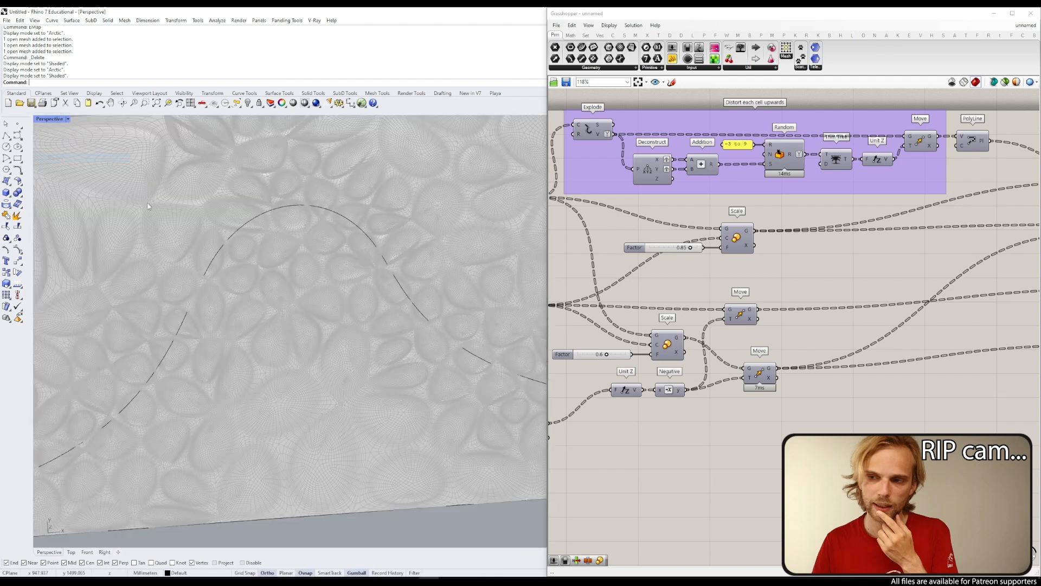
scroll(290, 263, "down", 5)
scroll(309, 274, "up", 3)
right_click_drag(315, 279, 311, 295)
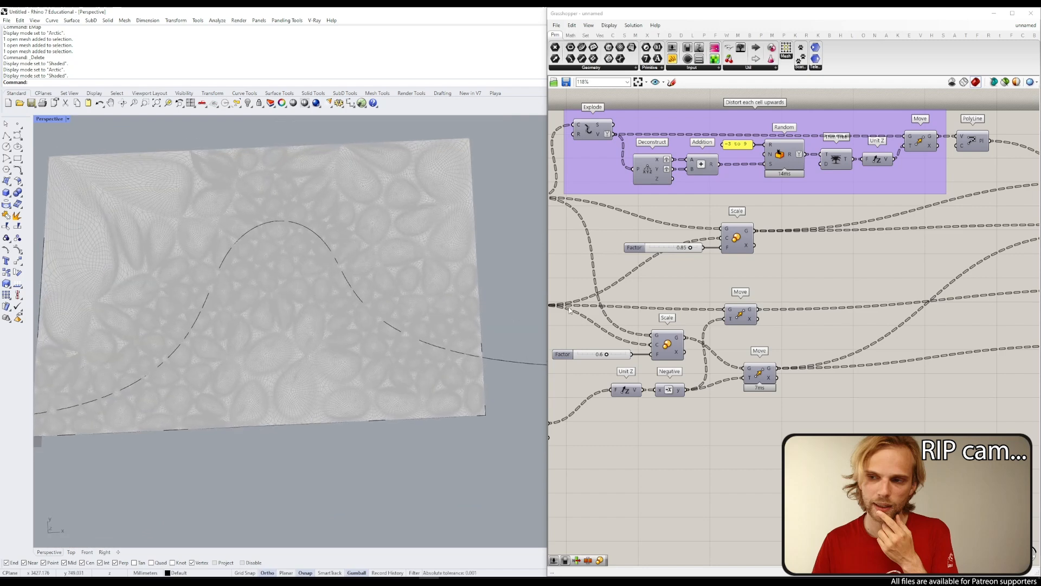
Step: Group the upper Merge, Loft and Simple Mesh components
scroll(789, 260, "down", 2)
right_click_drag(803, 280, 676, 294)
right_click_drag(860, 276, 730, 279)
scroll(822, 227, "up", 4)
left_click_drag(897, 259, 691, 189)
middle_click(690, 188)
left_click(691, 167)
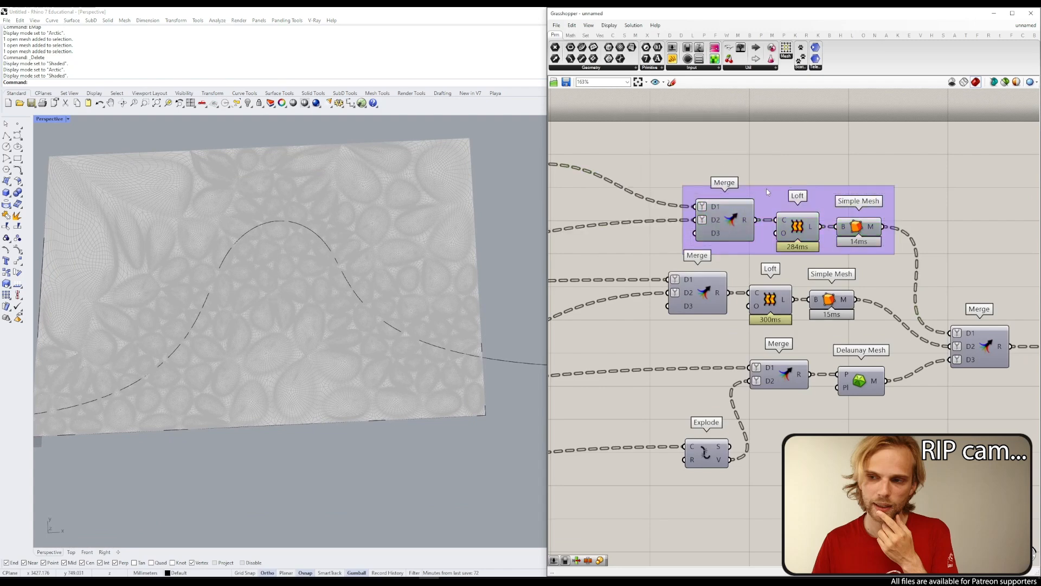
Step: Move the upper group slightly up and to the left and name it "Outer ring"
left_click_drag(771, 189, 748, 169)
right_click(747, 179)
key("Escape")
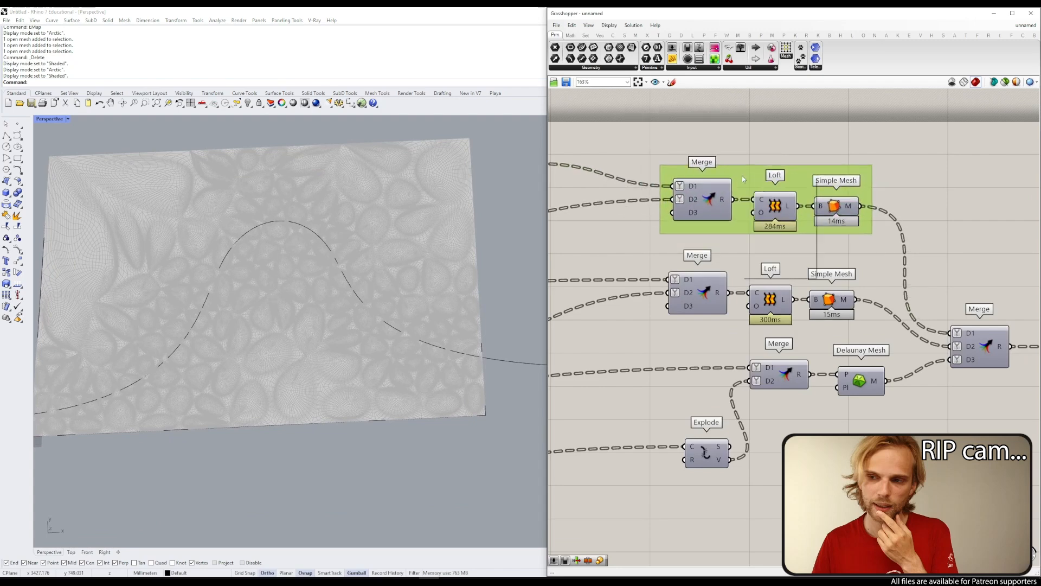
right_click(742, 180)
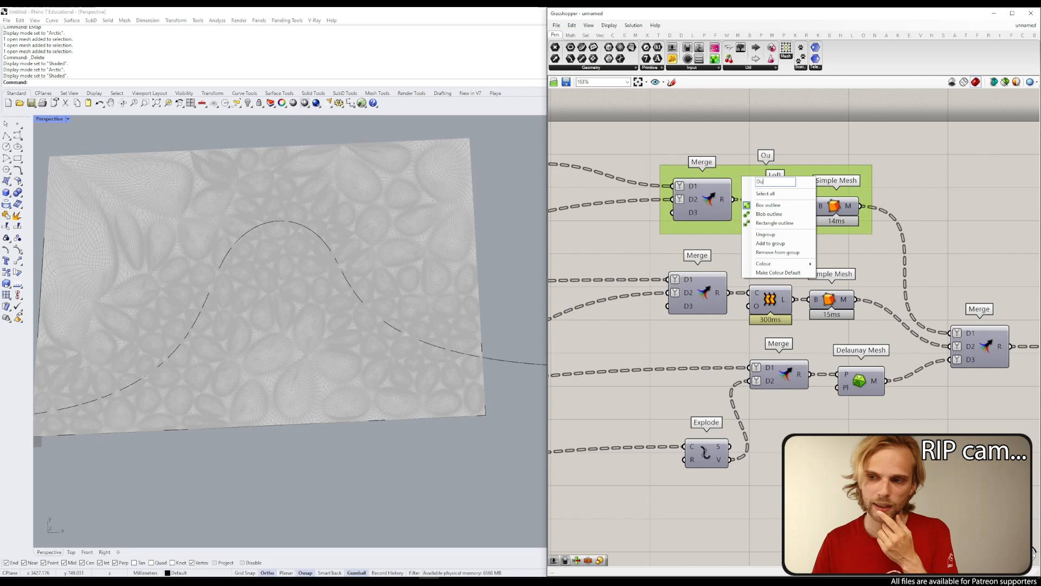
left_click(747, 135)
Step: Group the middle Merge, Loft and Simple Mesh components and name the group "Mid ring"
left_click_drag(836, 336, 662, 276)
middle_click(662, 275)
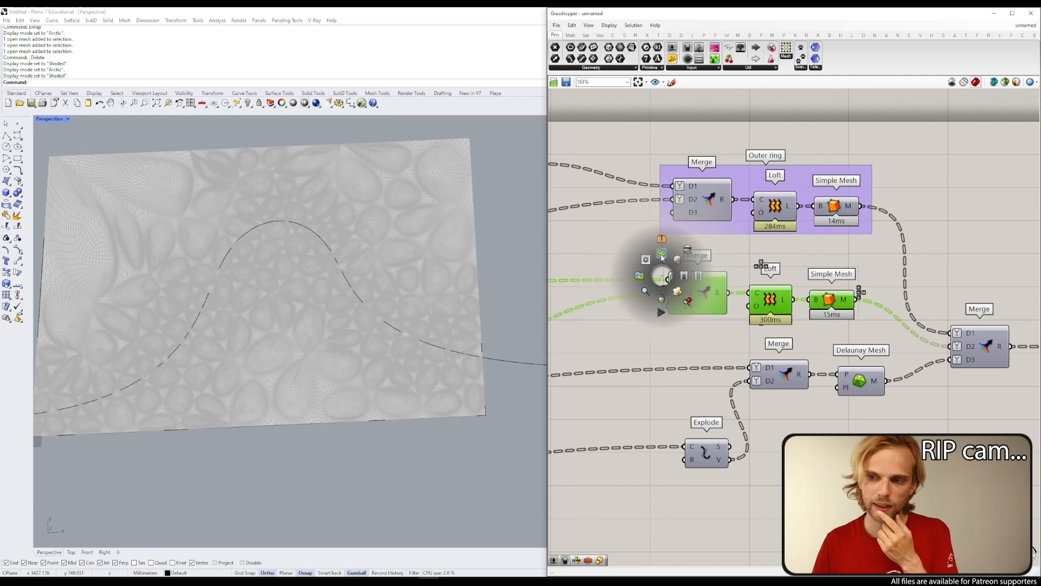
left_click(662, 255)
right_click(756, 269)
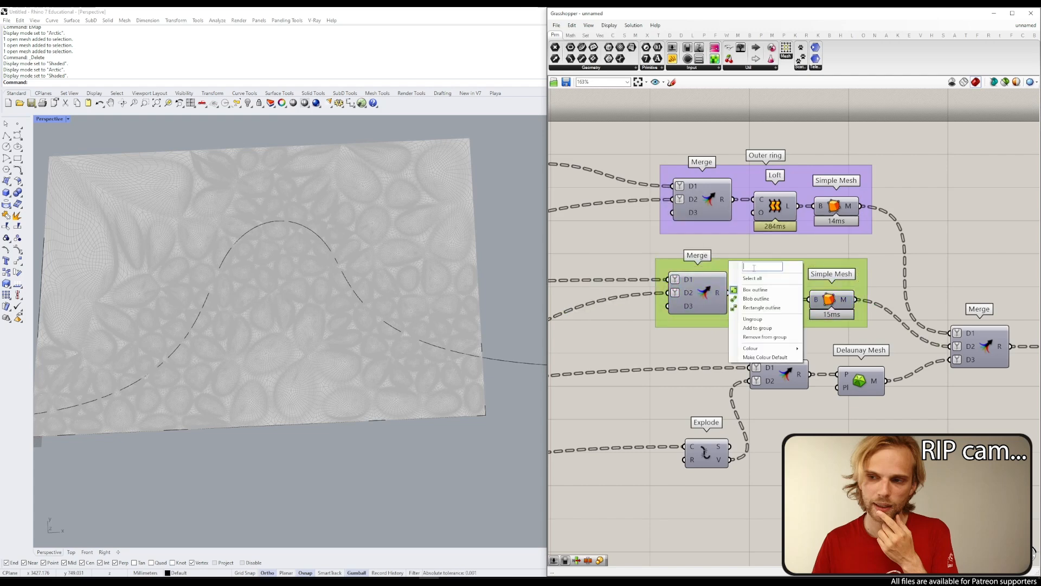
type("Mid ring")
key("Return")
Step: Group the Explode, lower Merge and Delaunay Mesh components and name the group "Bottom of the well"
right_click_drag(802, 422, 793, 380)
left_click_drag(904, 477, 641, 316)
middle_click(648, 315)
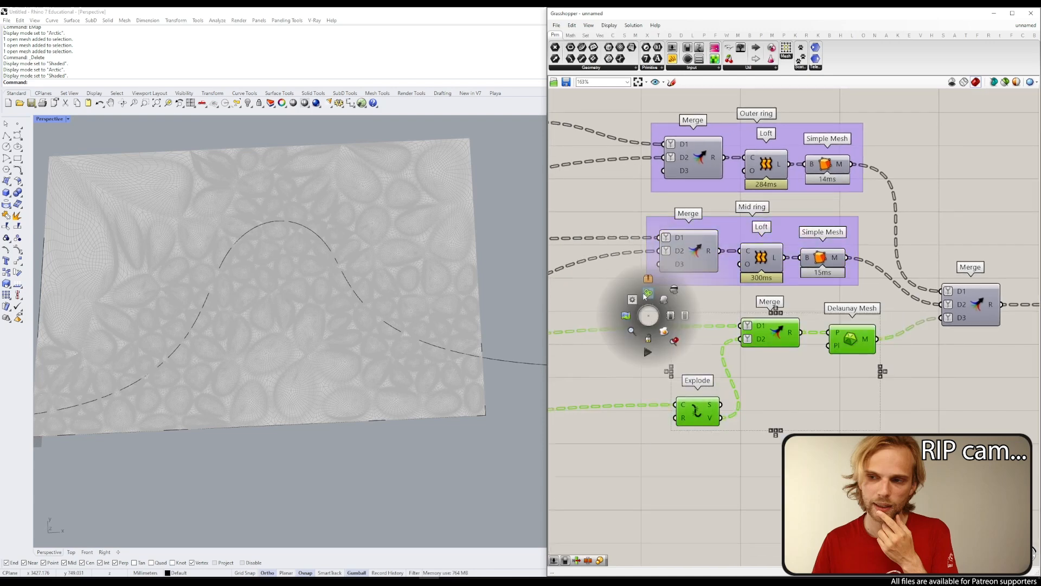
left_click(648, 294)
right_click(684, 315)
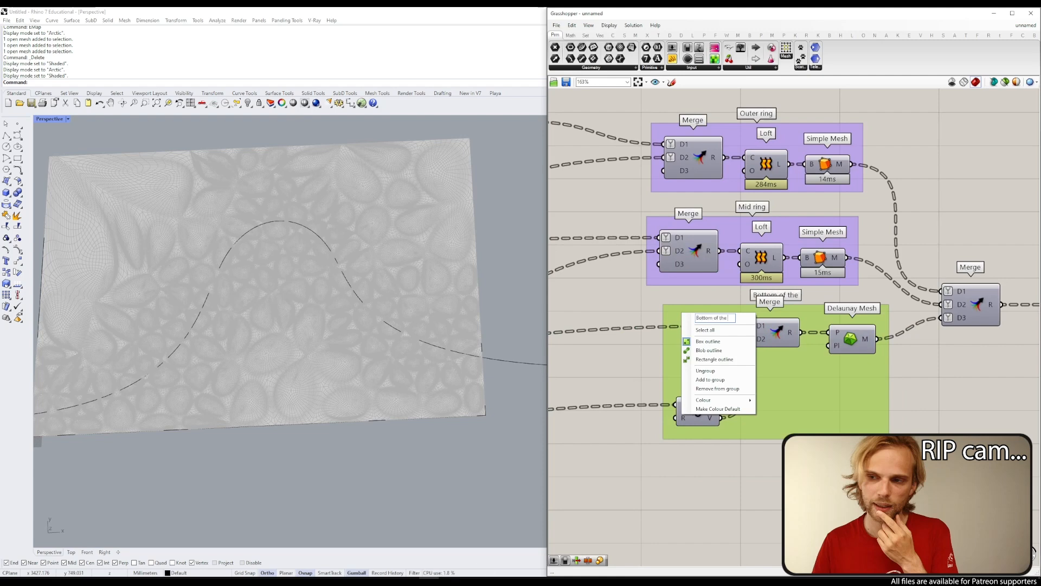
type("Bottom of the well")
key("Return")
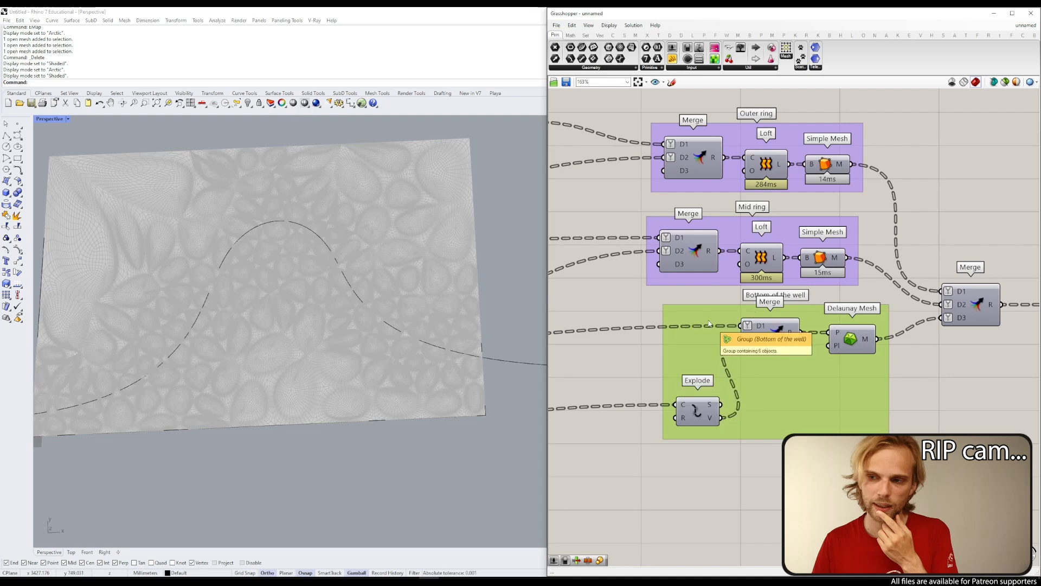
Step: Move the "Bottom of the well" group slightly down and to the left, beneath the two ring groups
left_click_drag(709, 324, 687, 338)
scroll(651, 322, "down", 3)
right_click_drag(643, 323, 732, 325)
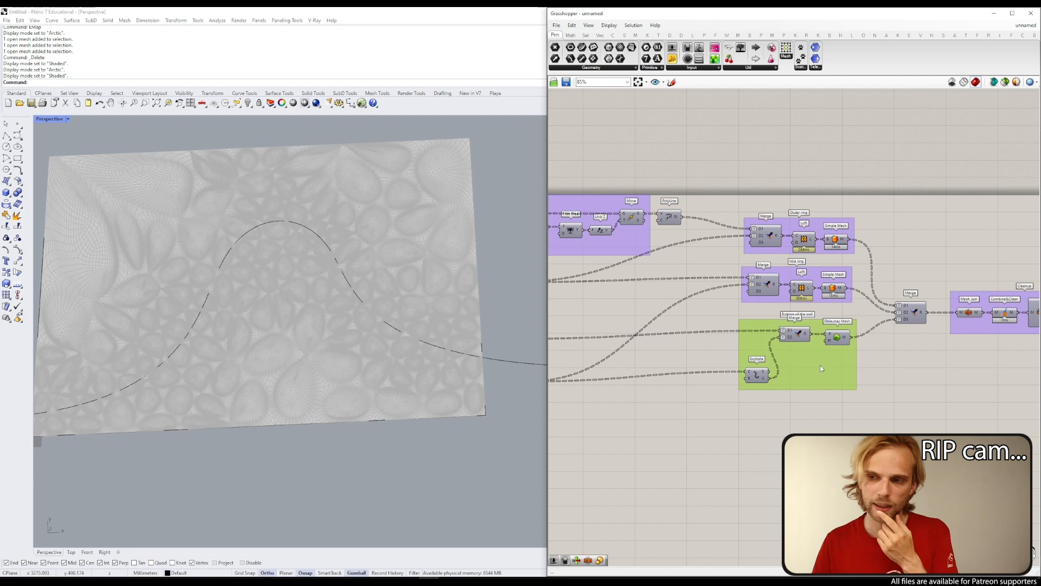
Step: Bake the output mesh of the last Weaverbird's Catmull-Clark Subdivision component in the Smooth group
scroll(297, 350, "up", 5)
right_click_drag(295, 421, 310, 403)
scroll(288, 360, "down", 7)
right_click_drag(922, 337, 755, 366)
scroll(922, 363, "down", 3)
right_click_drag(922, 362, 747, 318)
scroll(854, 309, "up", 5)
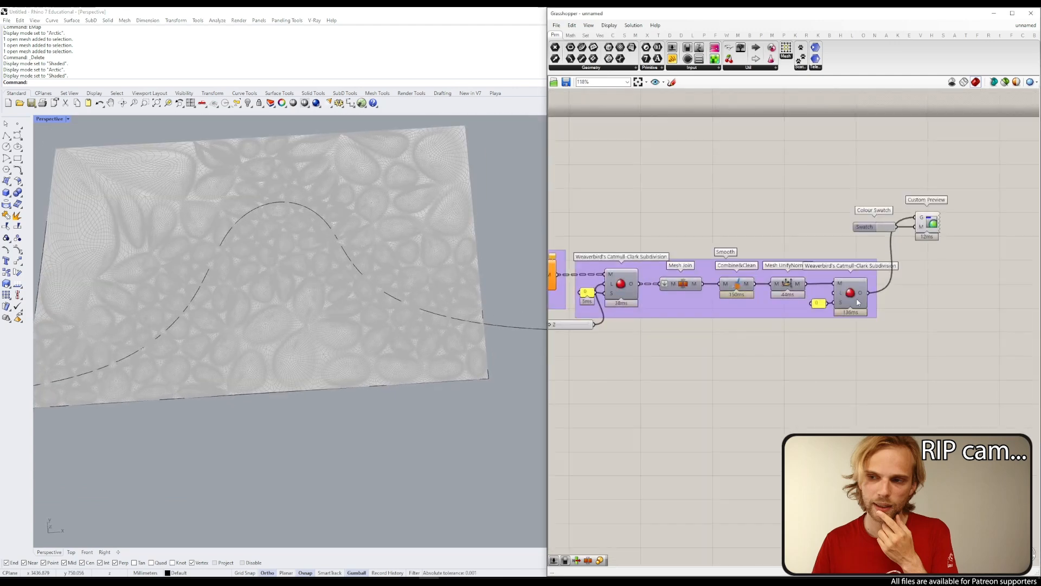
key("Insert")
Step: Move the baked mesh sideways along X, clear of the Grasshopper preview, and deselect it
left_click(371, 270)
scroll(370, 270, "down", 8)
scroll(370, 269, "down", 2)
right_click_drag(371, 269, 238, 255, "shift")
scroll(246, 263, "down", 2)
left_click_drag(255, 240, 466, 277)
left_click(445, 339)
right_click_drag(438, 245, 319, 271, "shift")
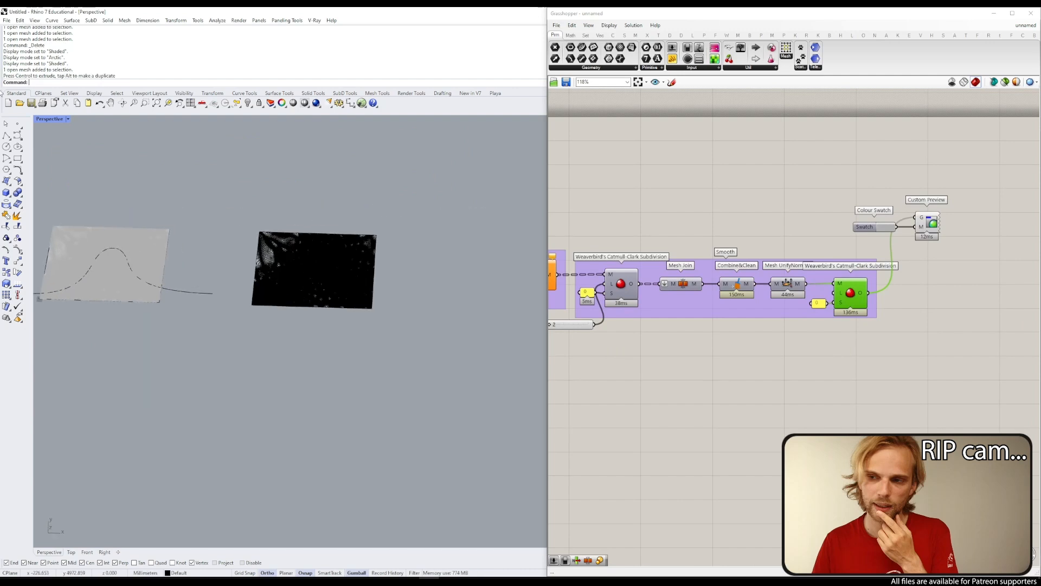
Step: Set the Perspective viewport's display mode to Evangelion_Red and examine the baked mesh's cells up close
left_click(53, 119)
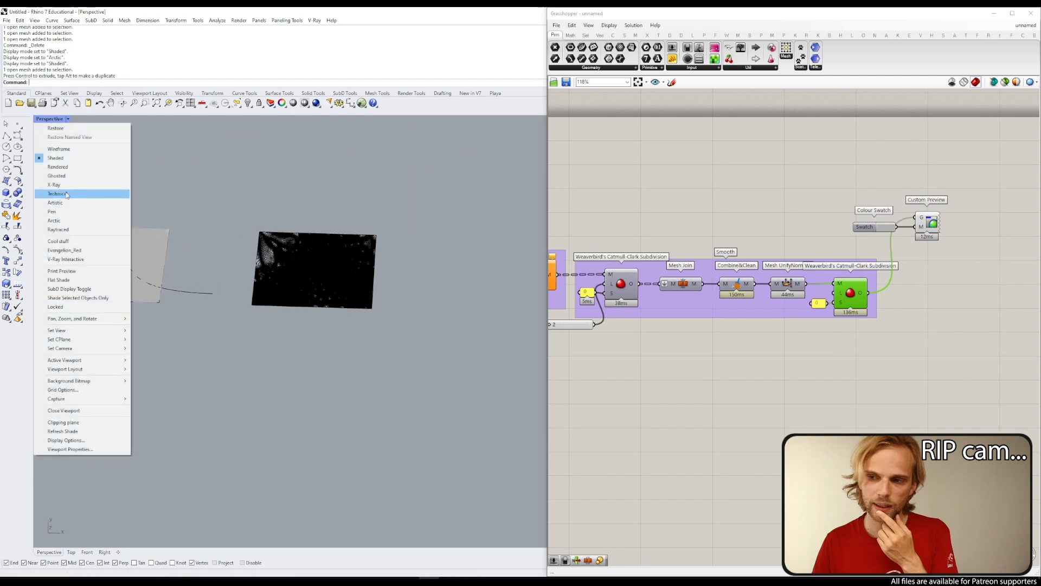
left_click(65, 222)
left_click(51, 120)
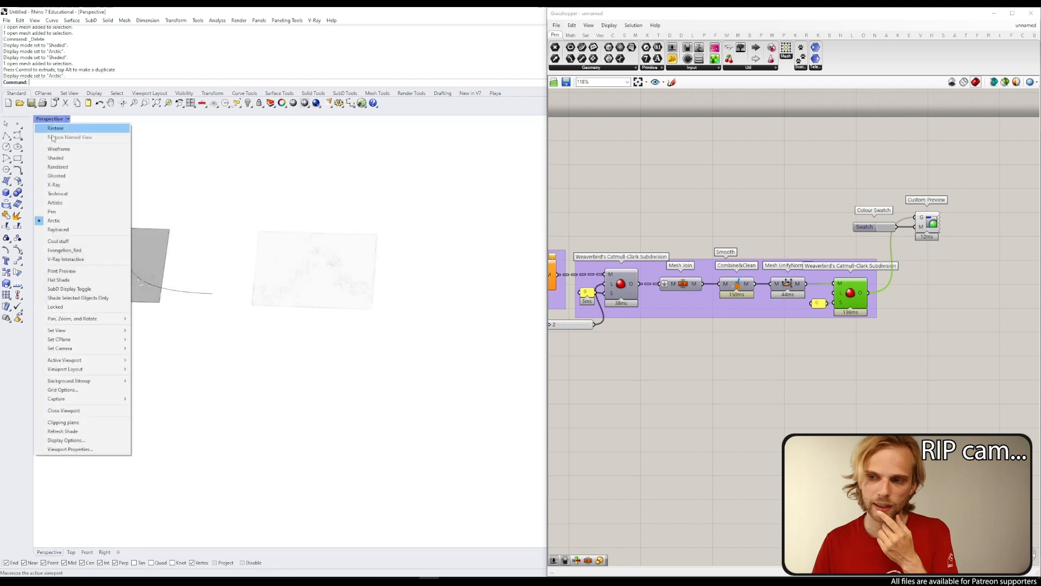
left_click(68, 251)
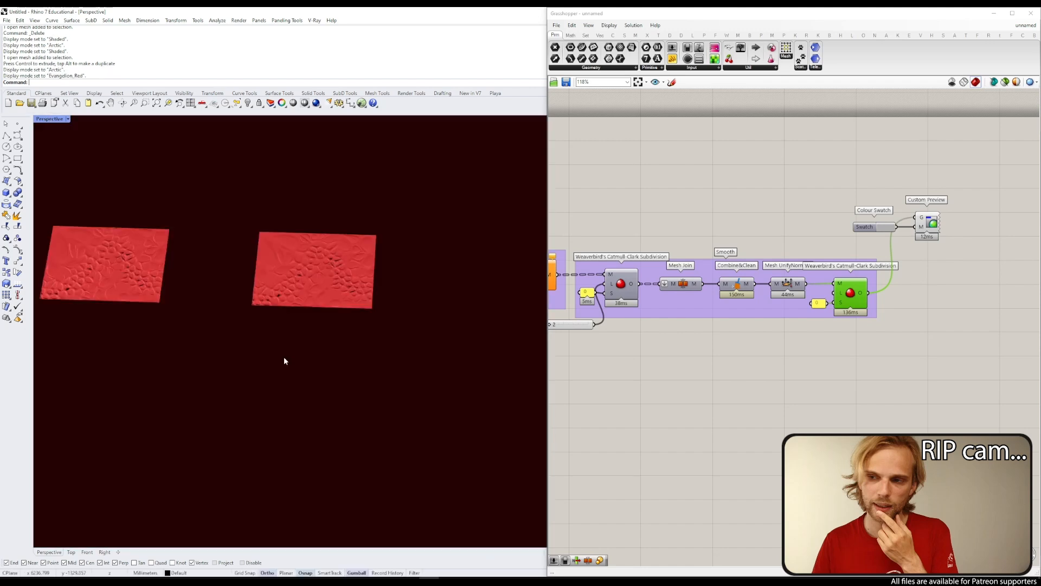
scroll(326, 289, "up", 6)
right_click_drag(293, 329, 338, 379)
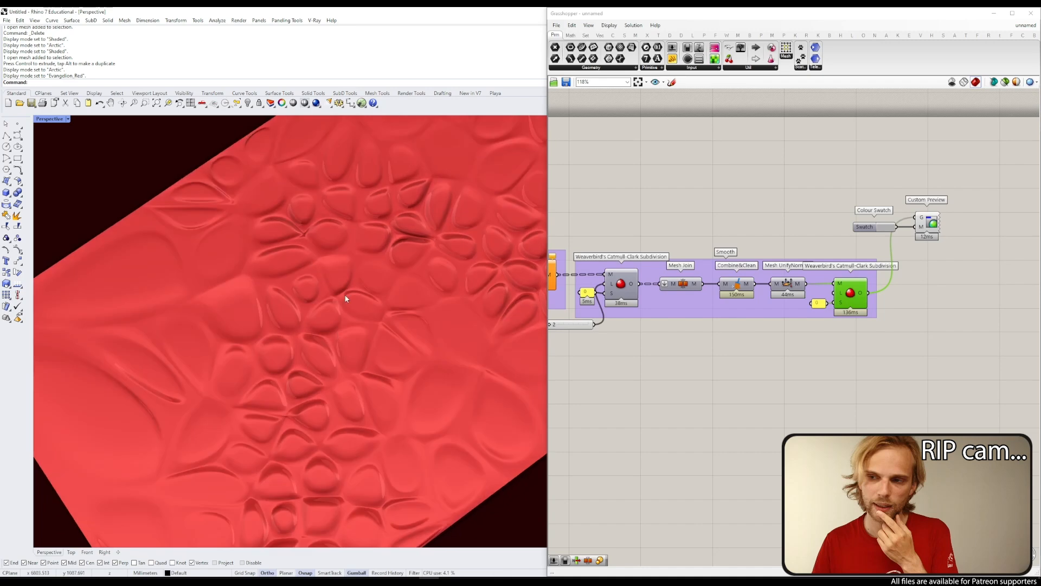
scroll(338, 336, "up", 10)
right_click_drag(391, 314, 434, 328)
scroll(435, 328, "down", 10)
Step: Delete the baked mesh copy beside the Grasshopper preview
right_click_drag(333, 327, 327, 306)
scroll(330, 292, "down", 4)
left_click(327, 307)
key("Delete")
right_click_drag(182, 324, 301, 283)
scroll(304, 288, "up", 6)
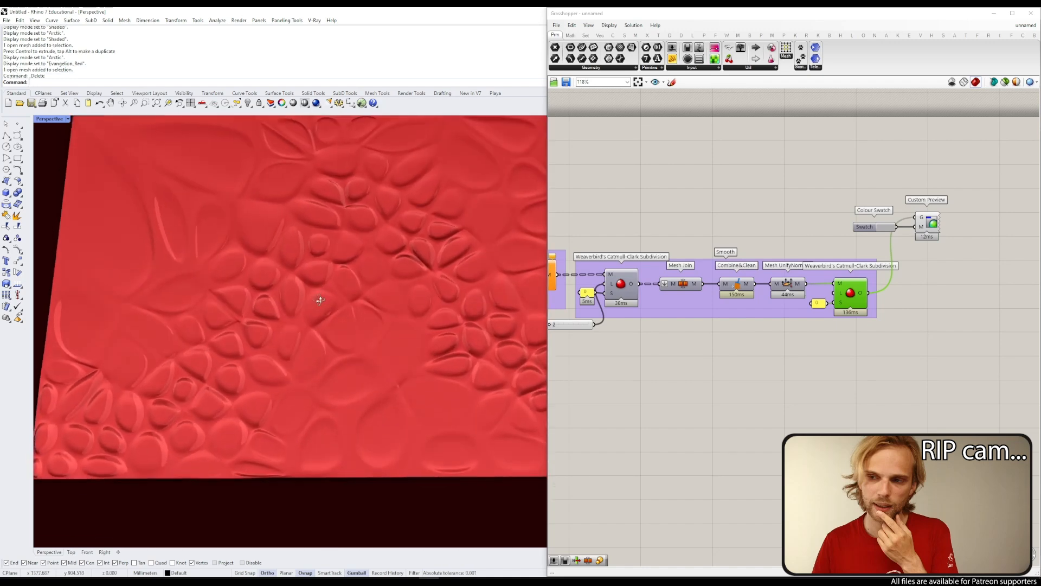
Step: Set the Count slider that feeds the Populate 2D component to 750
scroll(301, 298, "down", 4)
scroll(631, 304, "down", 3)
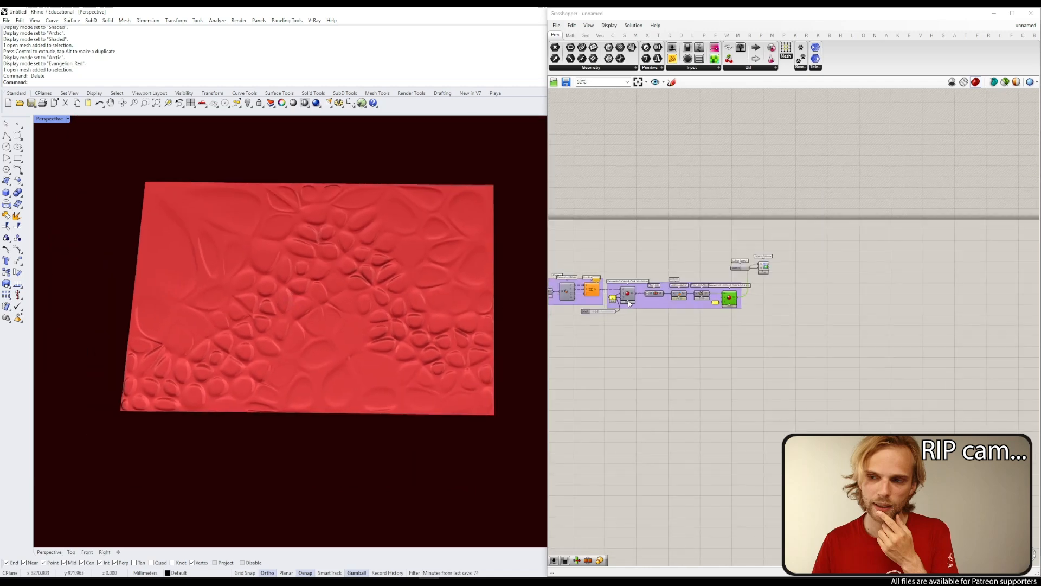
scroll(631, 303, "down", 1)
right_click_drag(631, 303, 892, 316)
right_click_drag(710, 307, 809, 289)
right_click_drag(646, 270, 801, 283)
right_click_drag(580, 296, 792, 294)
scroll(784, 293, "up", 7)
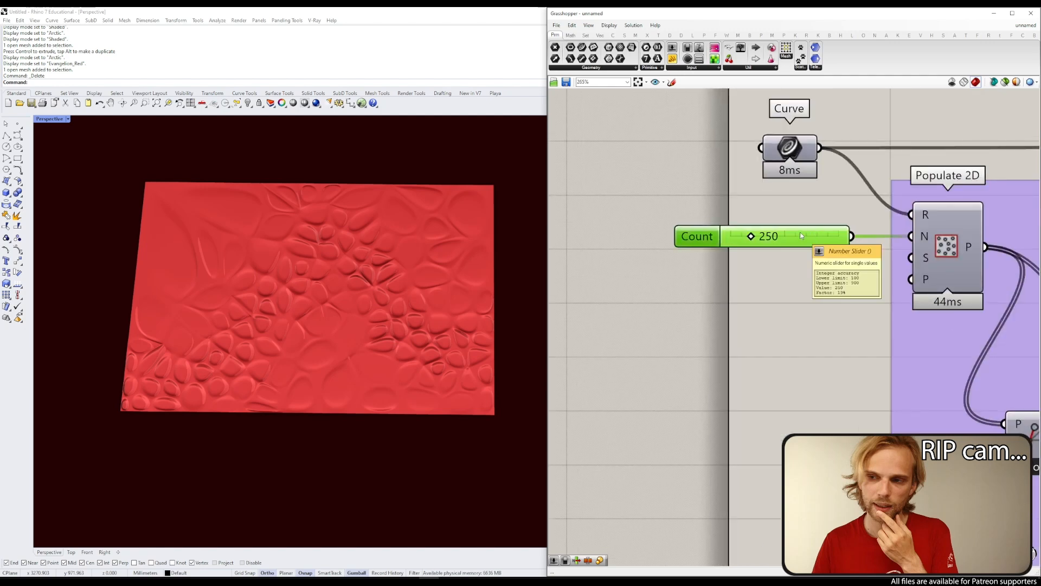
double_click(799, 232)
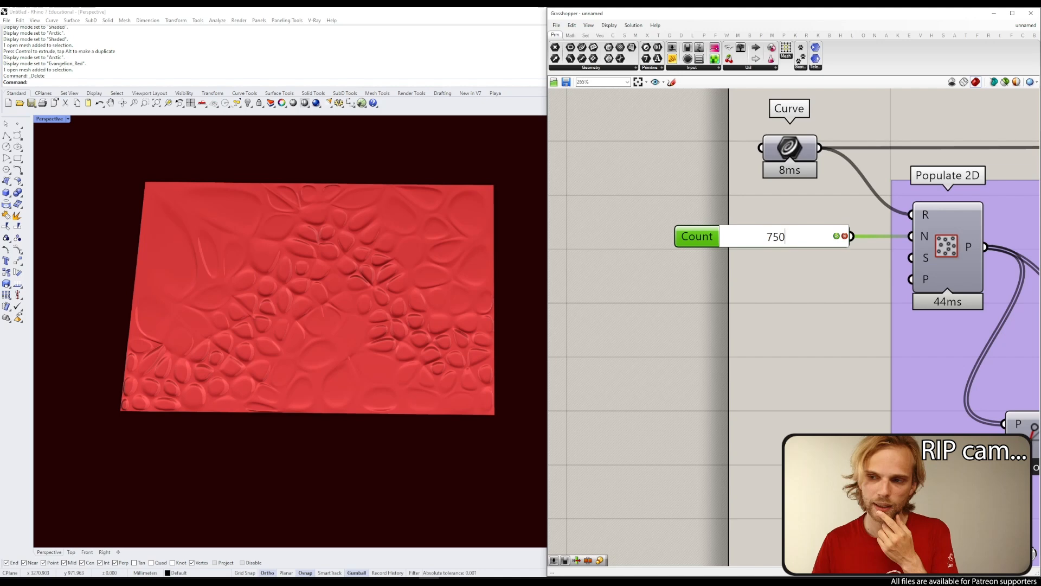
key("Return")
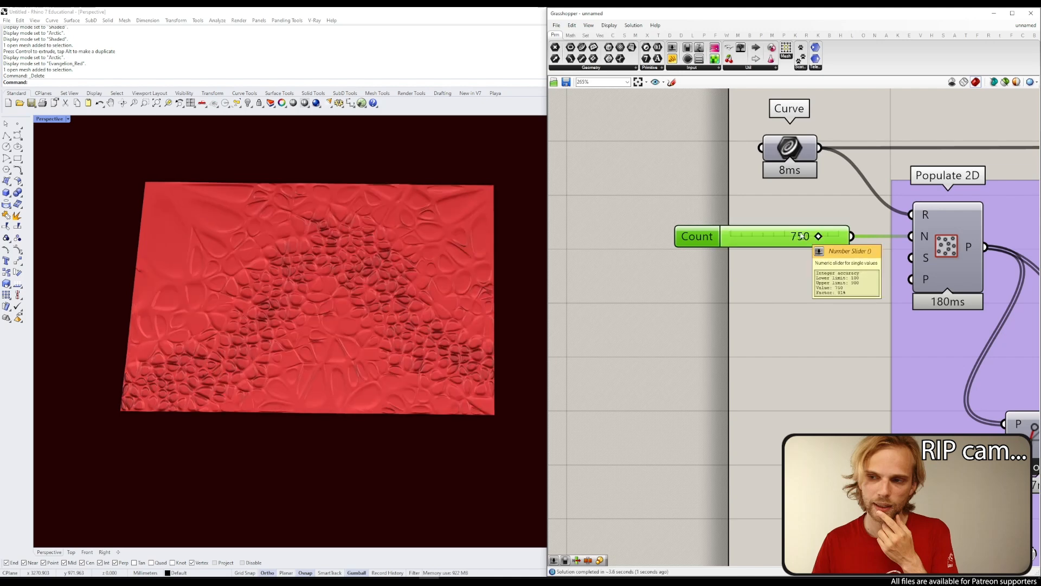
Step: Examine the denser cell pattern of the surface, both up close and as a whole
right_click_drag(849, 281, 798, 286)
right_click_drag(324, 305, 295, 289)
scroll(293, 260, "up", 5)
scroll(244, 342, "up", 5)
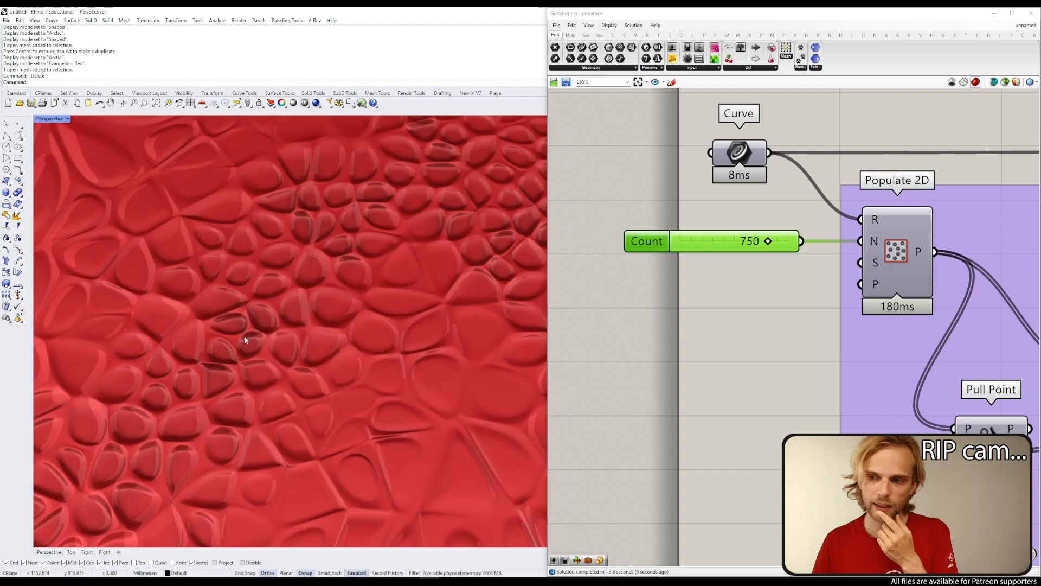
right_click_drag(226, 337, 197, 367)
scroll(292, 291, "down", 9)
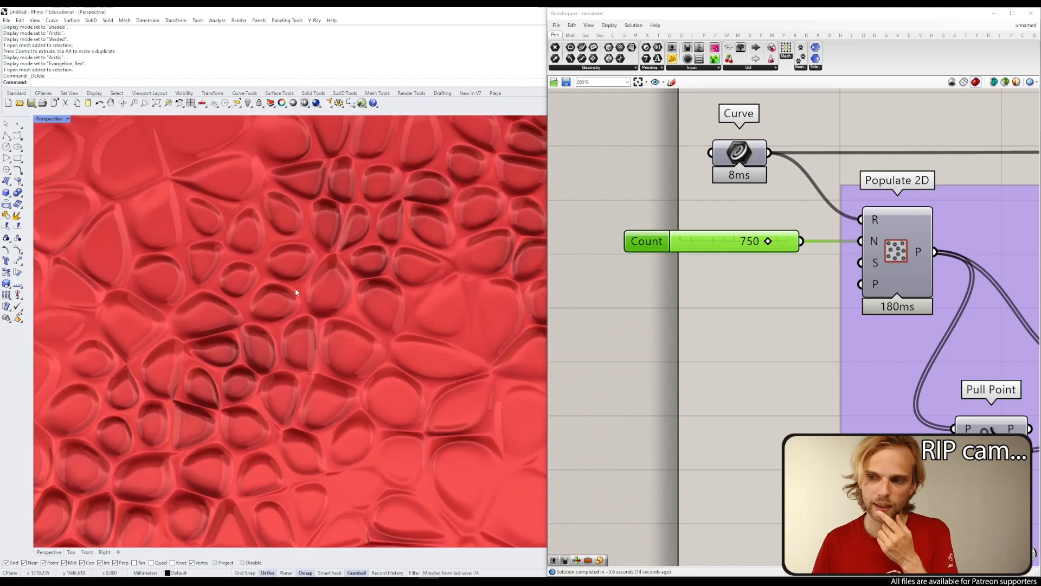
right_click_drag(337, 295, 362, 285)
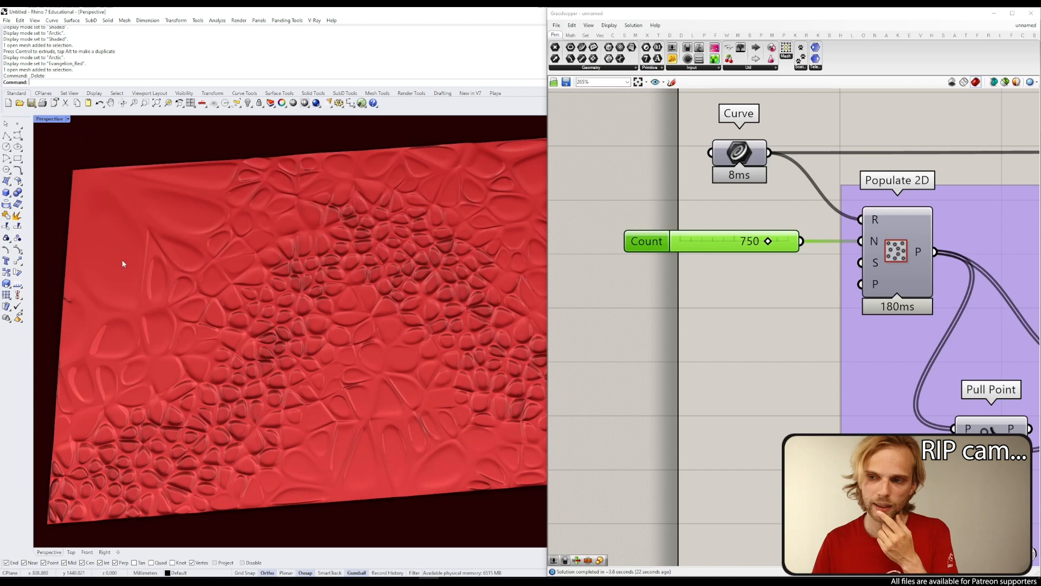
scroll(221, 258, "up", 8)
right_click_drag(233, 285, 239, 239)
scroll(239, 242, "down", 5)
scroll(235, 265, "down", 5)
right_click_drag(262, 290, 414, 253)
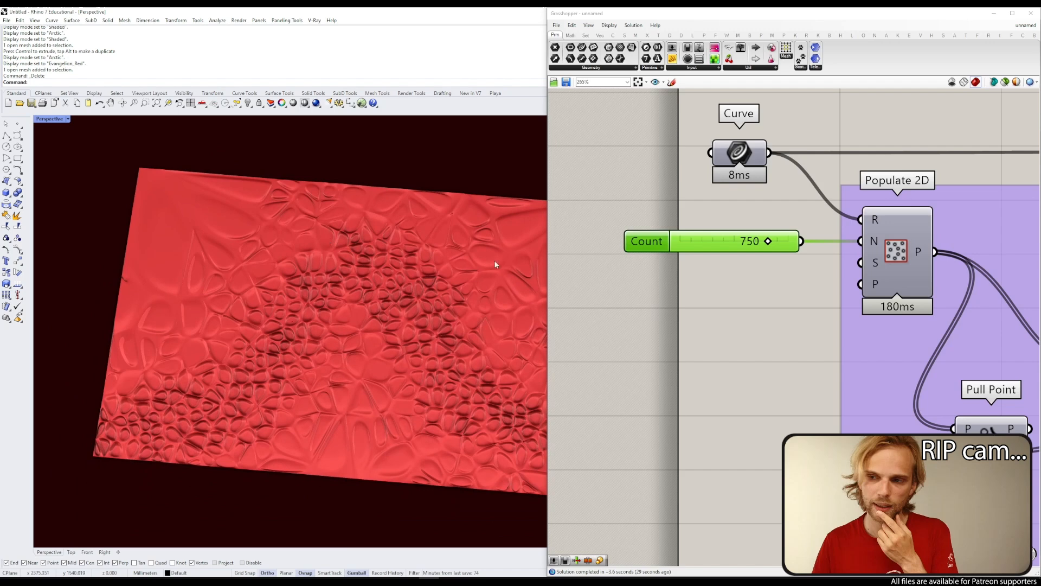
Step: Bake the denser subdivided mesh and move it along X, clear of the Grasshopper preview, in the Top view
scroll(730, 318, "down", 6)
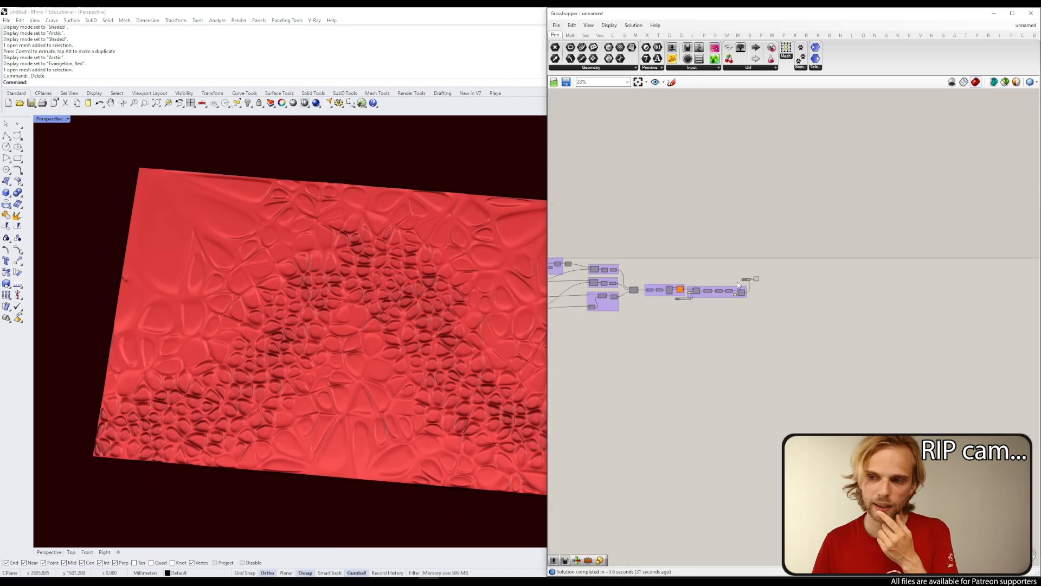
scroll(716, 328, "up", 4)
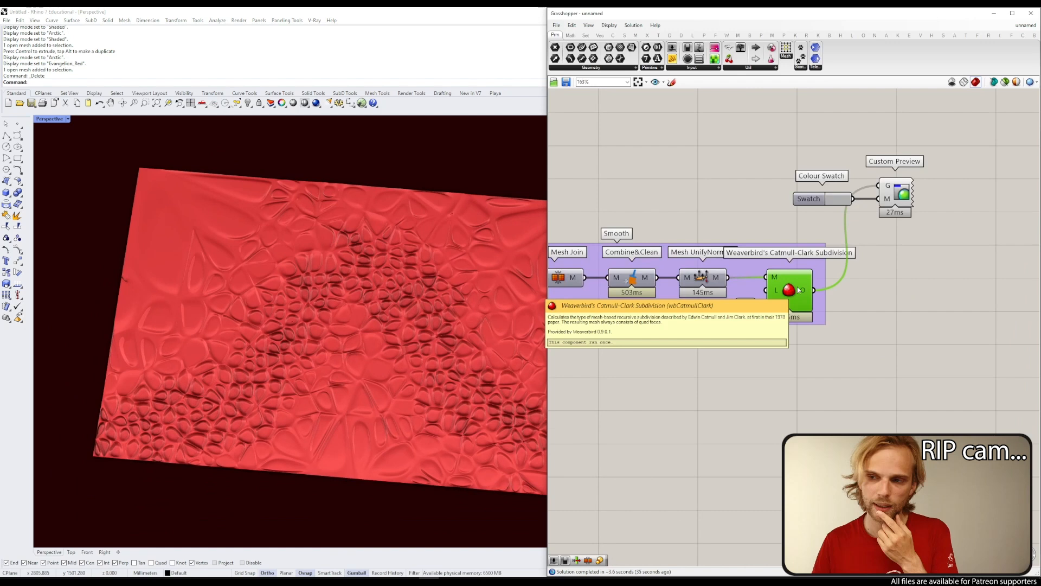
double_click(46, 123)
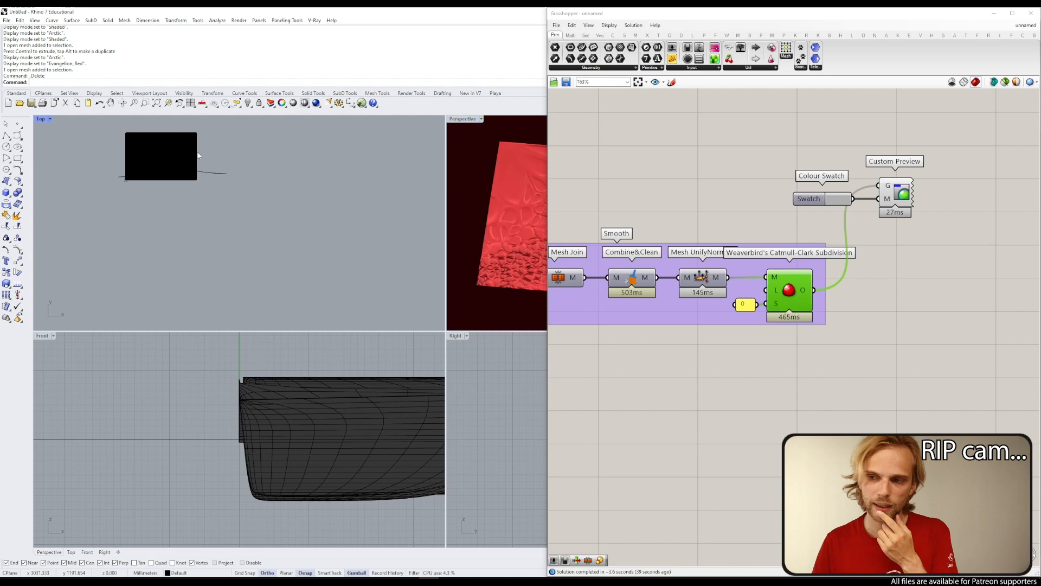
left_click(186, 150)
left_click_drag(188, 157, 307, 162)
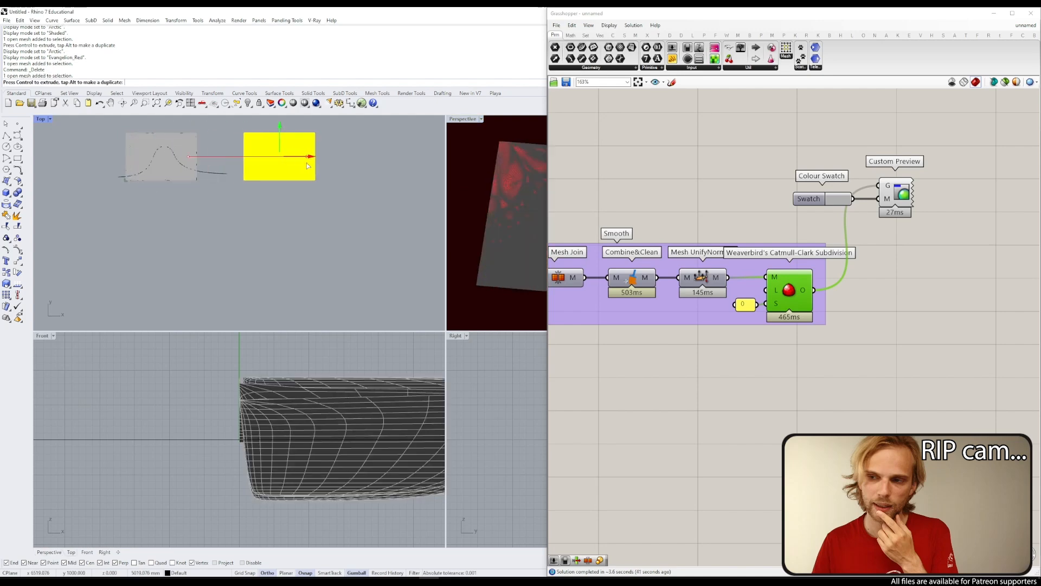
key("Escape")
Step: Minimise the Grasshopper window and maximise the Perspective viewport on the denser mesh surface
left_click(996, 12)
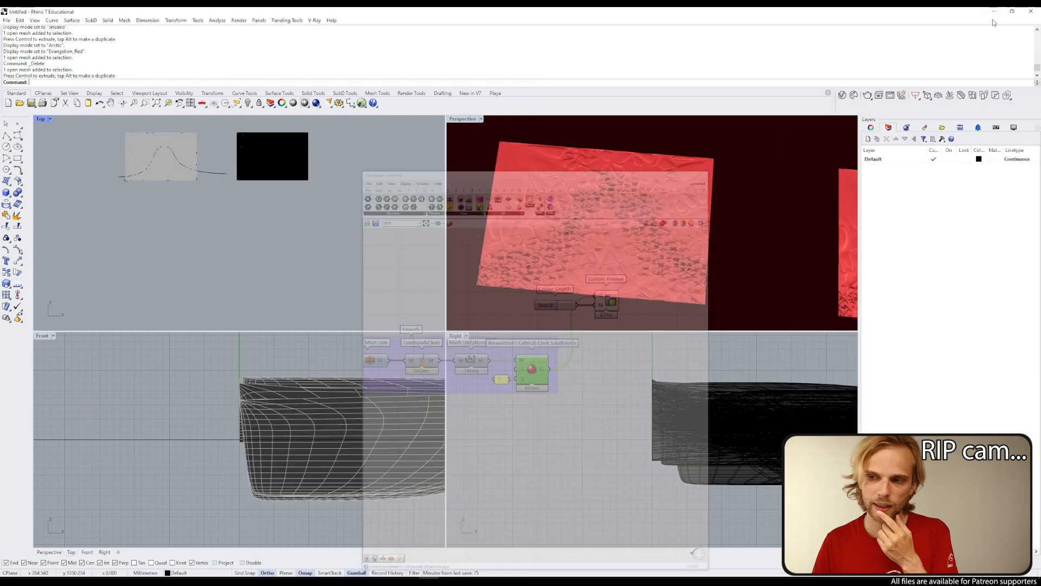
double_click(463, 119)
right_click_drag(511, 228, 367, 223, "shift")
scroll(367, 223, "down", 4)
right_click_drag(686, 354, 426, 278, "shift")
scroll(322, 345, "up", 6)
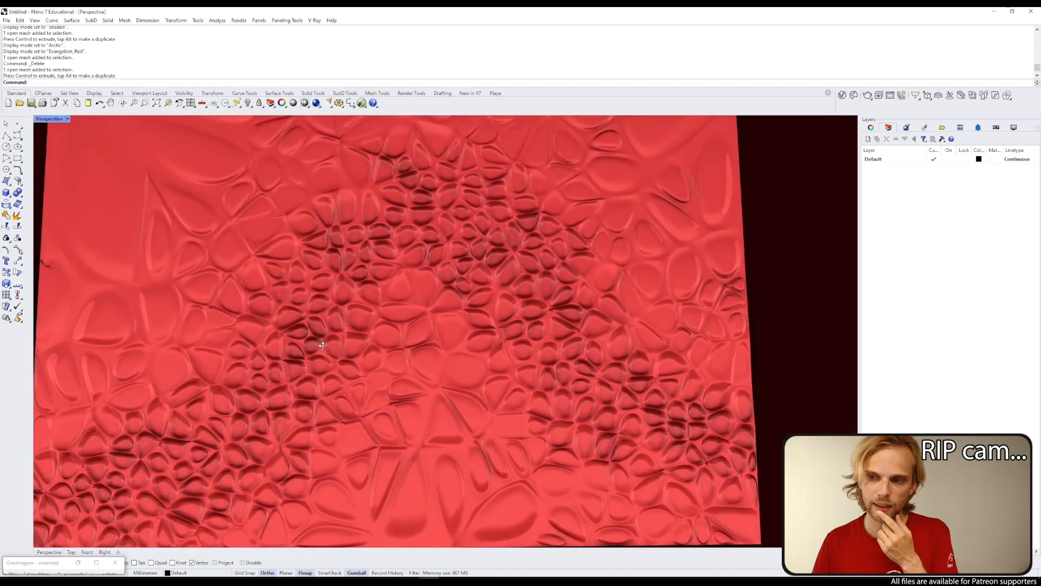
Step: Apply the EMap environment-map analysis to the baked mesh and examine its reflections with the arches image
right_click_drag(322, 344, 328, 311)
left_click(328, 311)
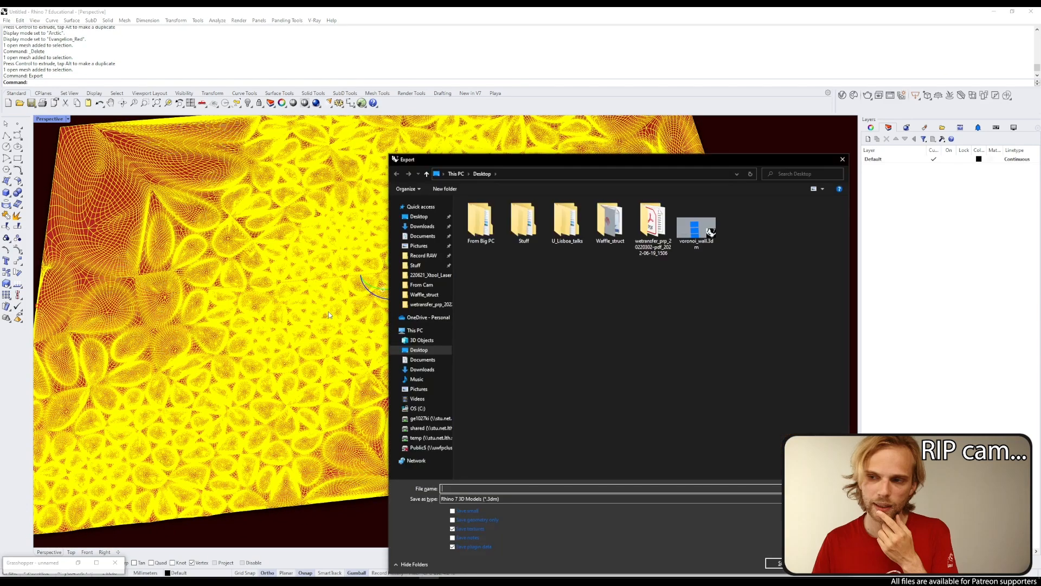
left_click(823, 563)
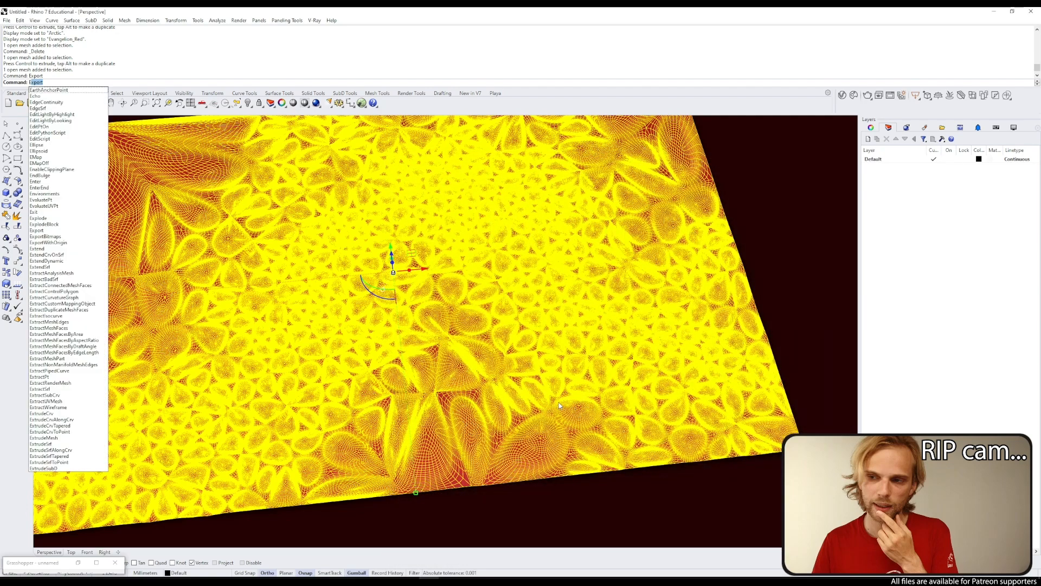
type("emap")
key("Return")
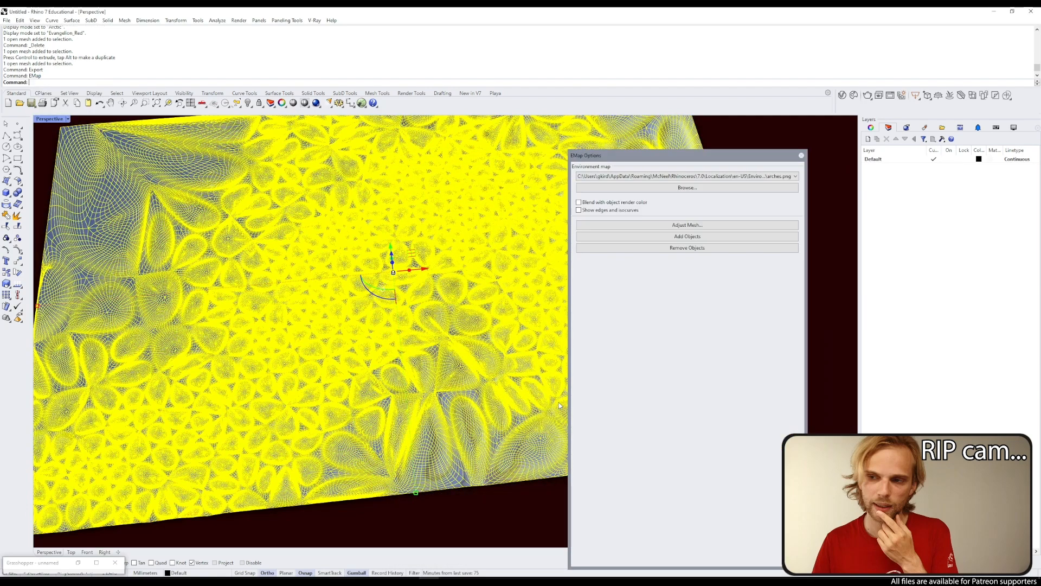
right_click_drag(371, 295, 347, 272)
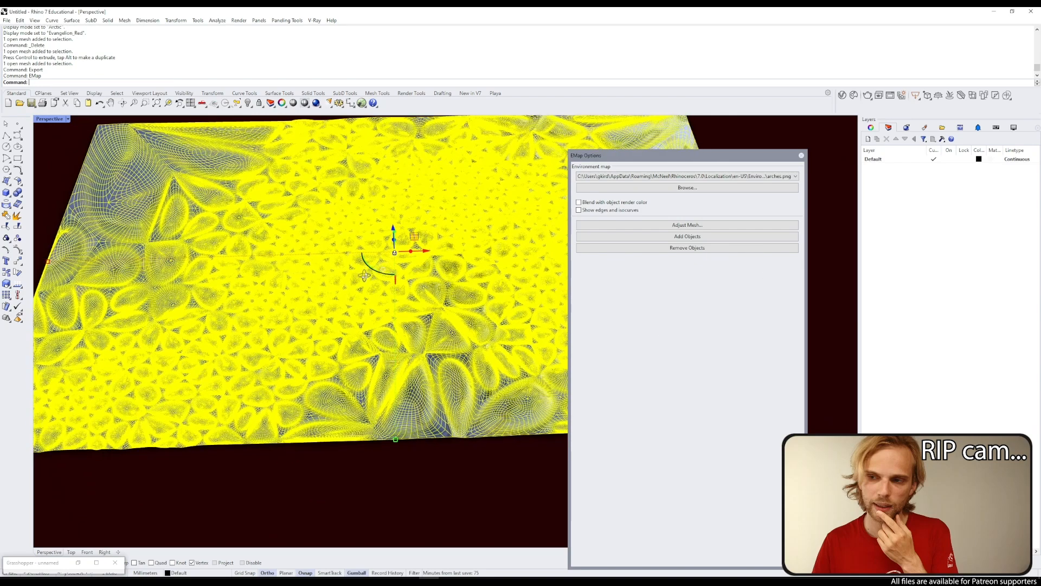
left_click(426, 461)
right_click_drag(426, 461, 614, 280)
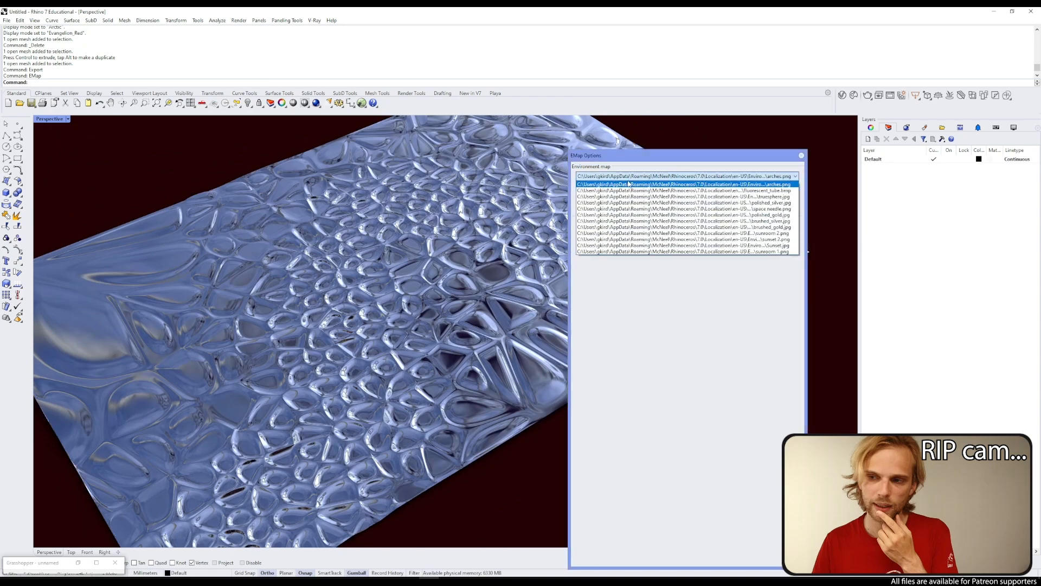
Step: Change the EMap environment map to the fluorescent tube image and examine the mesh reflections up close
left_click(636, 190)
right_click_drag(493, 270, 383, 426)
scroll(362, 249, "up", 10)
left_click(721, 176)
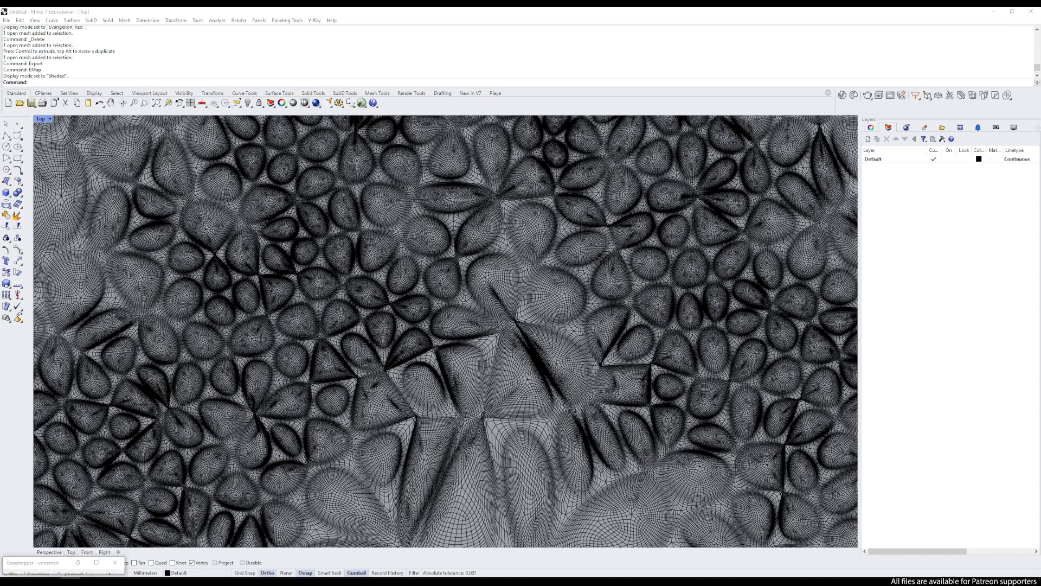
Step: Switch from the Top view to a maximised Perspective view of the baked mesh and clear the mesh selection
left_click(470, 261)
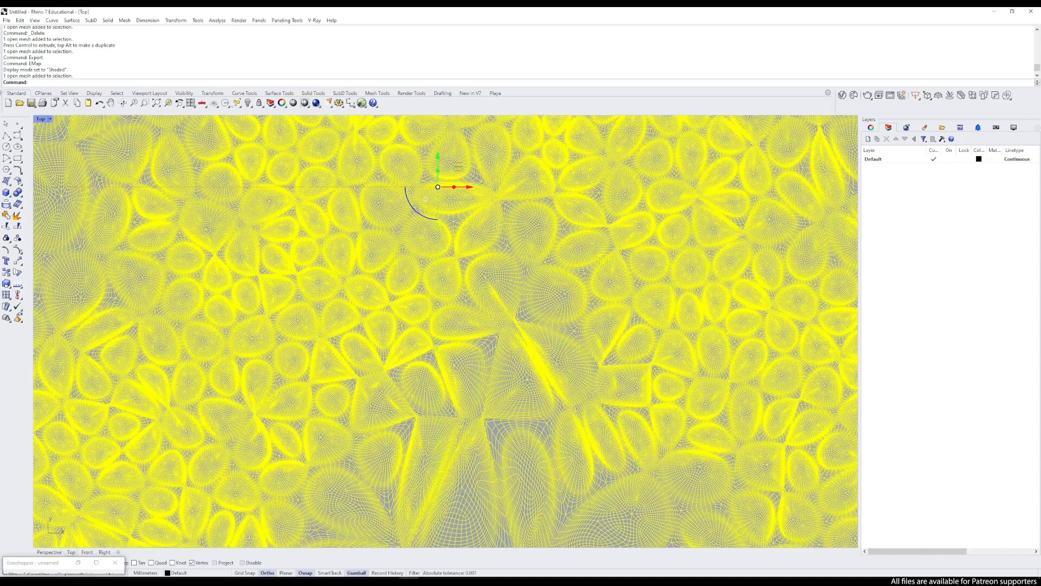
double_click(43, 119)
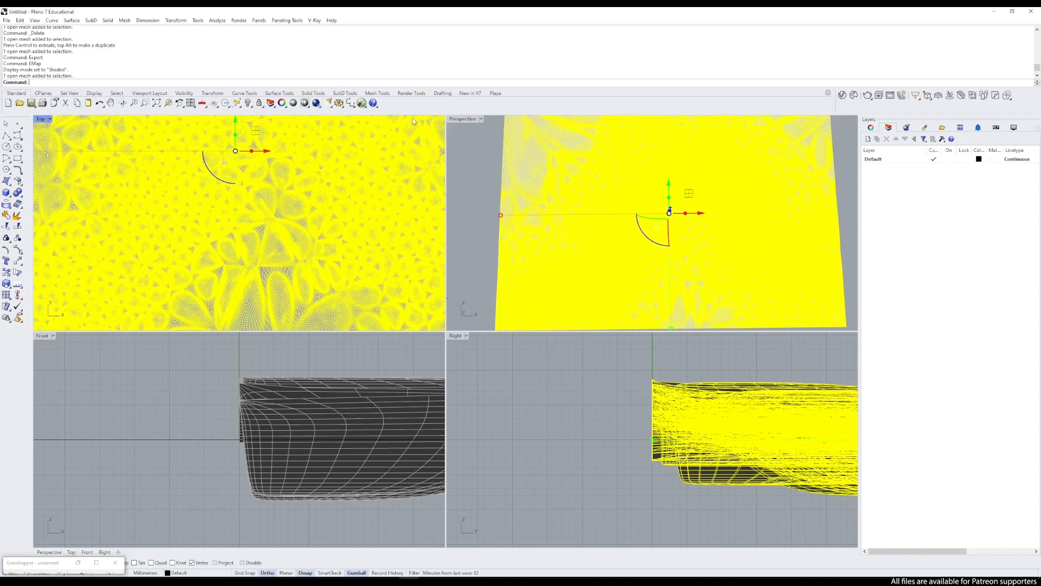
double_click(463, 118)
scroll(425, 202, "down", 5)
right_click_drag(425, 202, 407, 217, "shift")
scroll(407, 217, "up", 8)
key("Escape")
right_click_drag(488, 298, 491, 301)
scroll(492, 302, "up", 4)
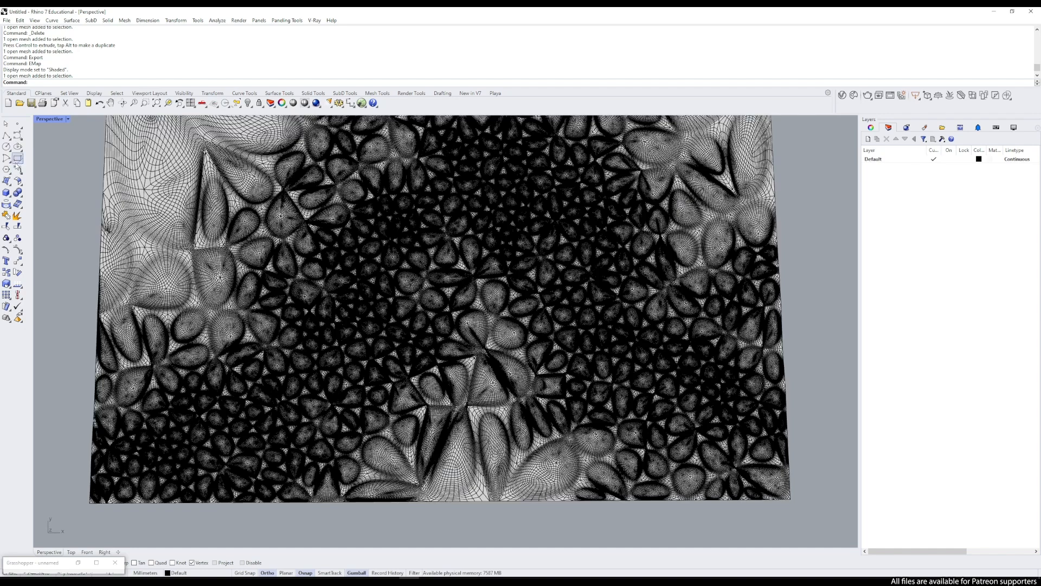
Step: Draw a 500 mm square with the Rectangle tool in the empty space beside the mesh
left_click(18, 158)
scroll(746, 293, "down", 2)
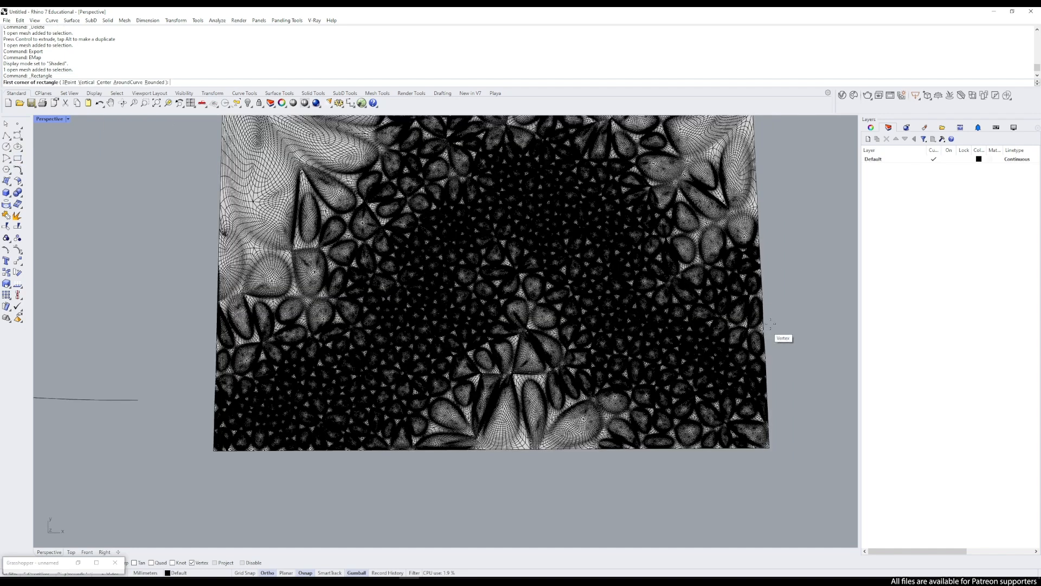
right_click_drag(795, 349, 491, 338, "shift")
left_click(522, 331)
type("500")
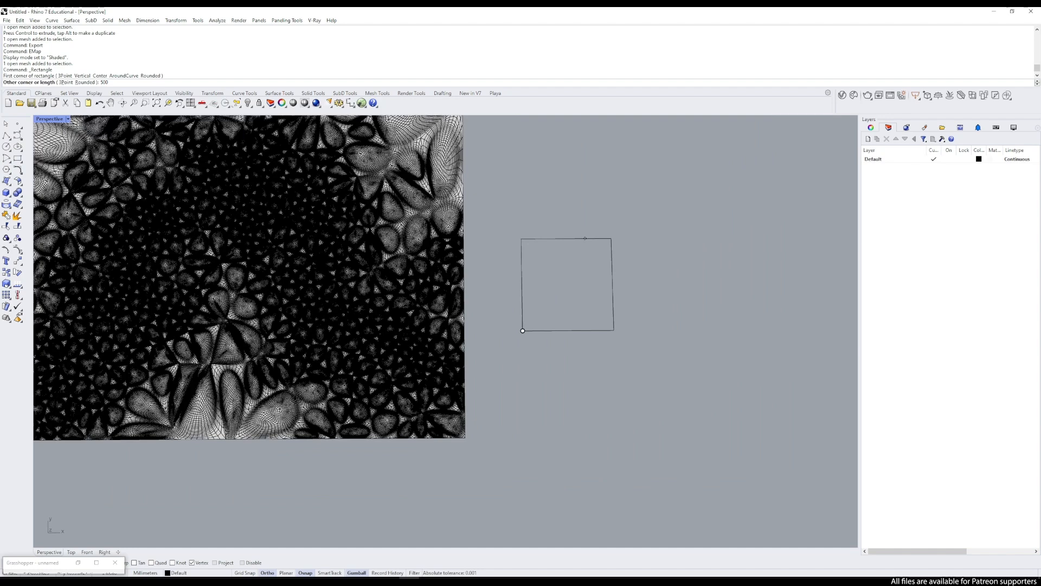
key("Return")
left_click(586, 241)
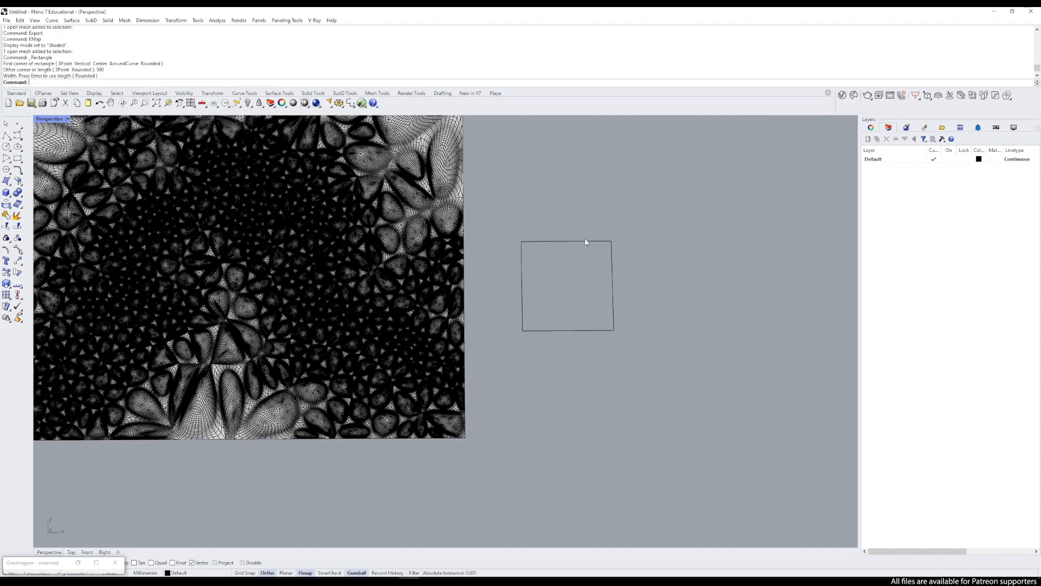
Step: Move the square onto the lower middle of the mesh and compare it with the cells there
left_click_drag(576, 185, 519, 303)
left_click_drag(583, 264, 254, 319)
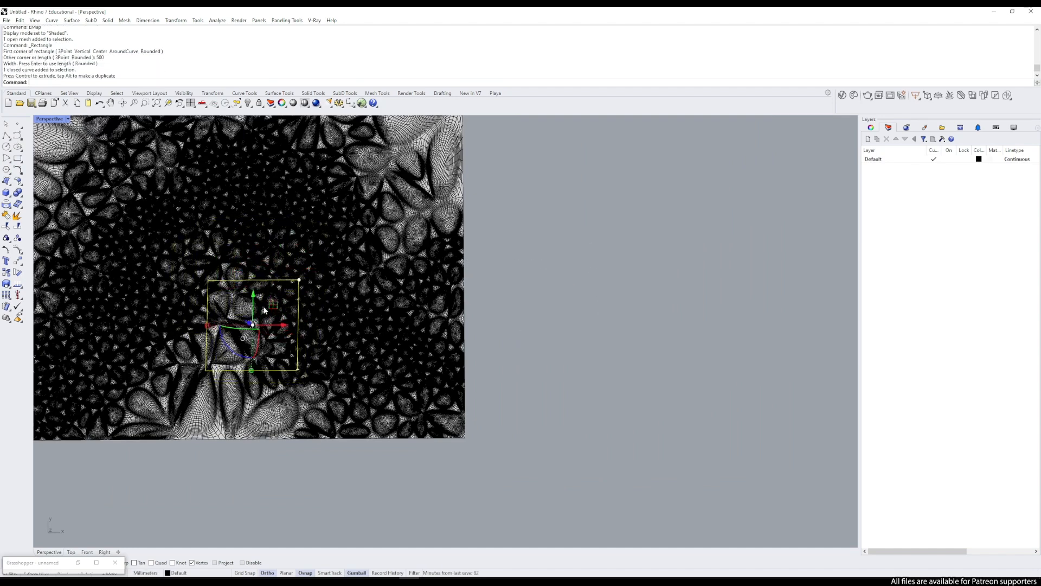
scroll(258, 315, "up", 11)
scroll(245, 305, "down", 9)
scroll(230, 264, "up", 5)
right_click_drag(223, 268, 333, 252)
scroll(348, 245, "down", 5)
scroll(374, 233, "up", 9)
right_click_drag(399, 287, 475, 373)
scroll(451, 345, "down", 4)
Step: Move the square towards the mesh's upper part, adjust its position, and deselect it
left_click_drag(474, 374, 583, 214)
scroll(583, 218, "up", 6)
mouse_move(581, 247)
right_mouse_down()
mouse_move(501, 223)
mouse_move(563, 255)
right_mouse_up()
left_click_drag(532, 223, 532, 251)
scroll(531, 251, "down", 8)
key("Escape")
scroll(591, 236, "up", 8)
right_click_drag(591, 236, 549, 224)
scroll(518, 239, "down", 5)
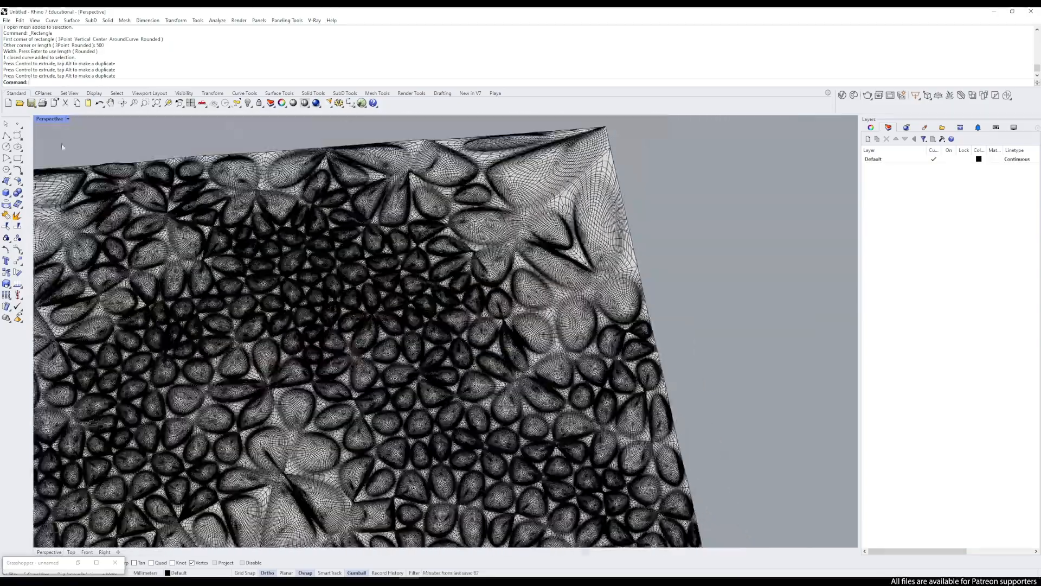
Step: Switch to a maximised Top view of the baked mesh and select the square on it
double_click(48, 118)
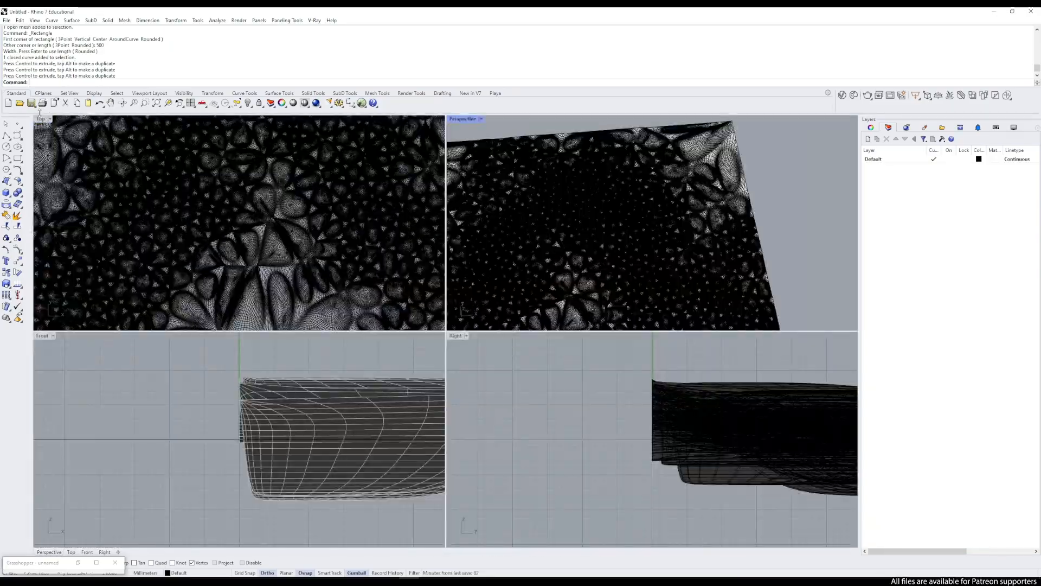
double_click(41, 119)
scroll(278, 237, "down", 5)
left_click_drag(262, 157, 442, 372)
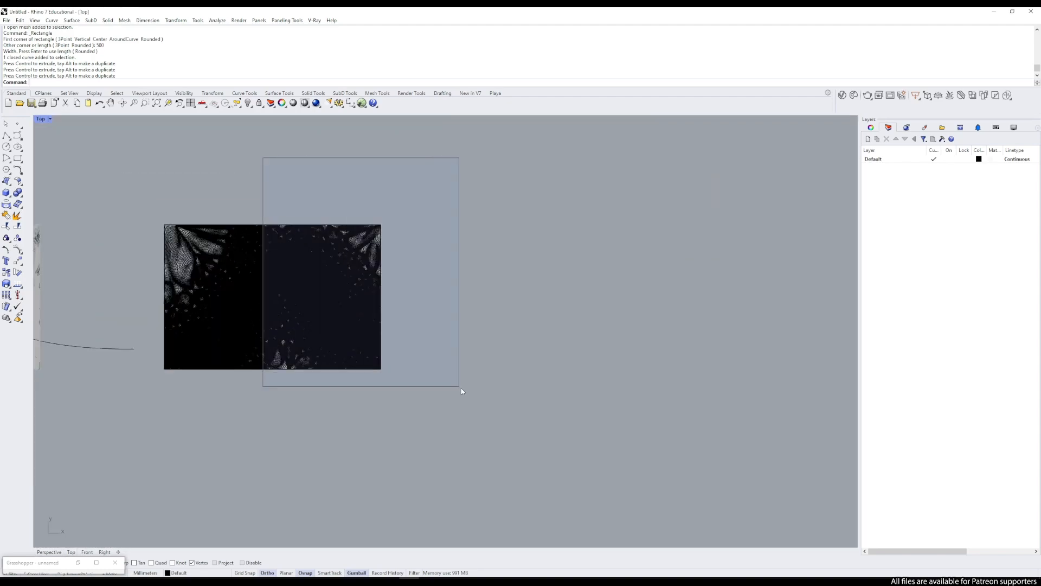
scroll(356, 281, "up", 3)
type("T")
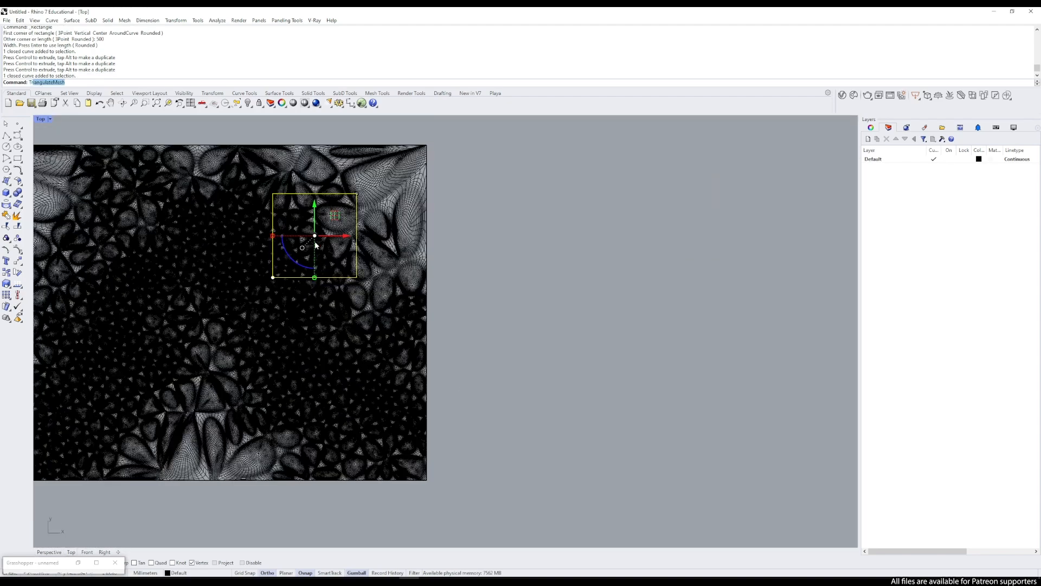
key("Escape")
key("Escape")
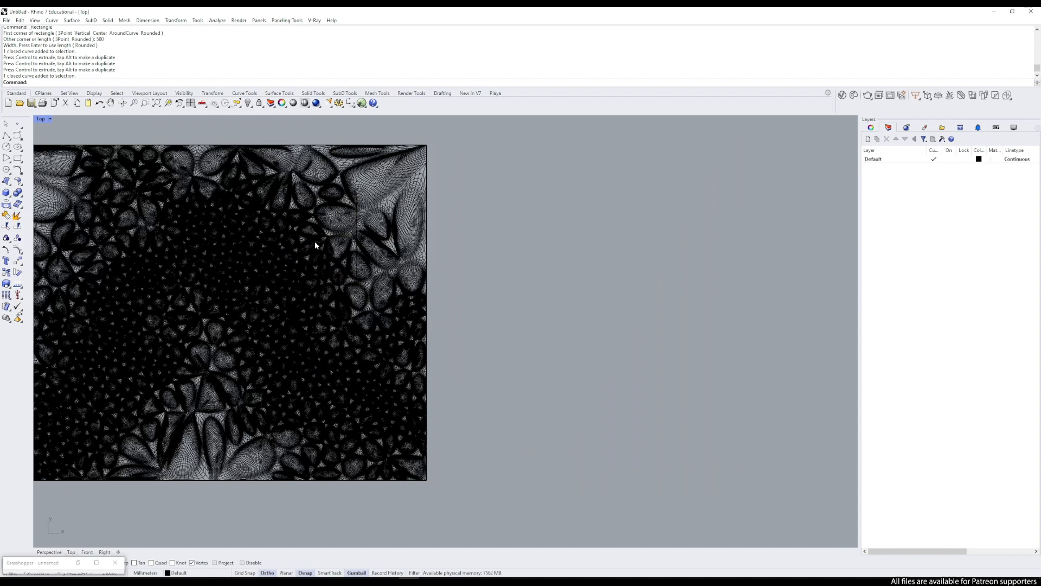
type("M")
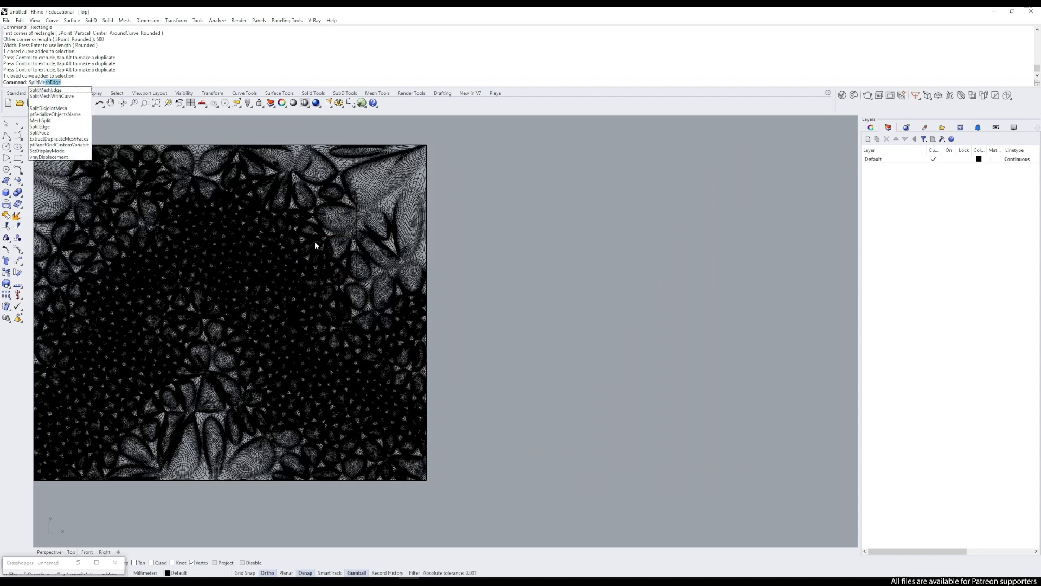
key("BackSpace")
key("BackSpace")
key("BackSpace")
key("BackSpace")
key("BackSpace")
key("BackSpace")
key("BackSpace")
key("BackSpace")
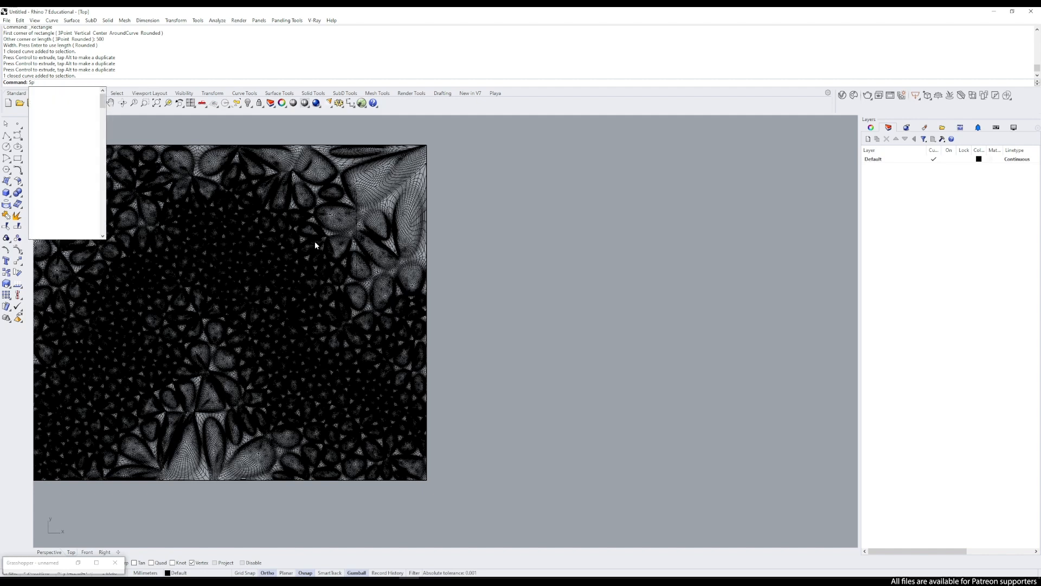
Step: Split the baked mesh with MeshSplit, using the 500 mm square as the cutting object
type("MeshSplit")
key("Return")
left_click(233, 241)
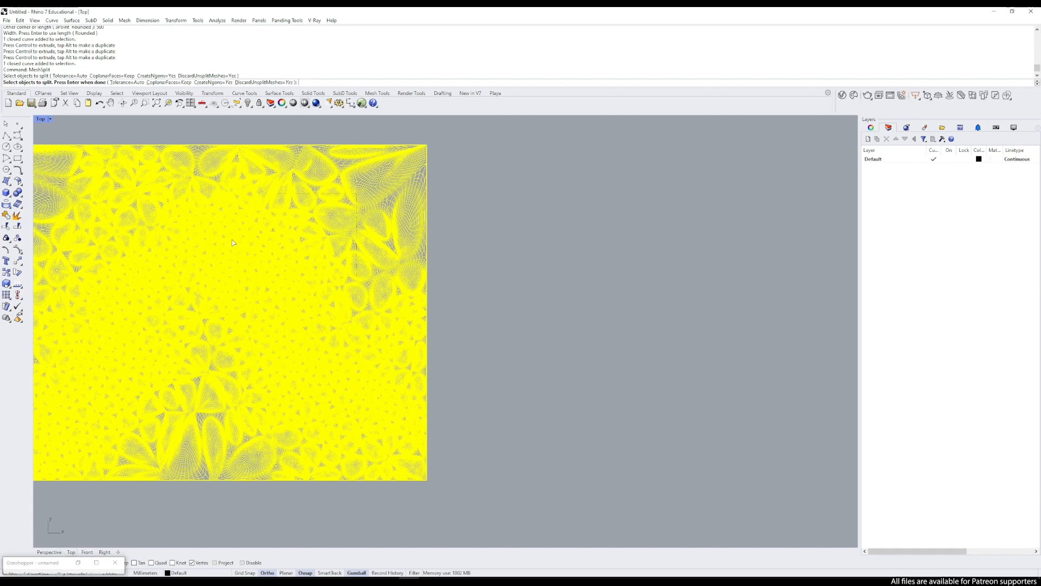
key("Return")
left_click(335, 196)
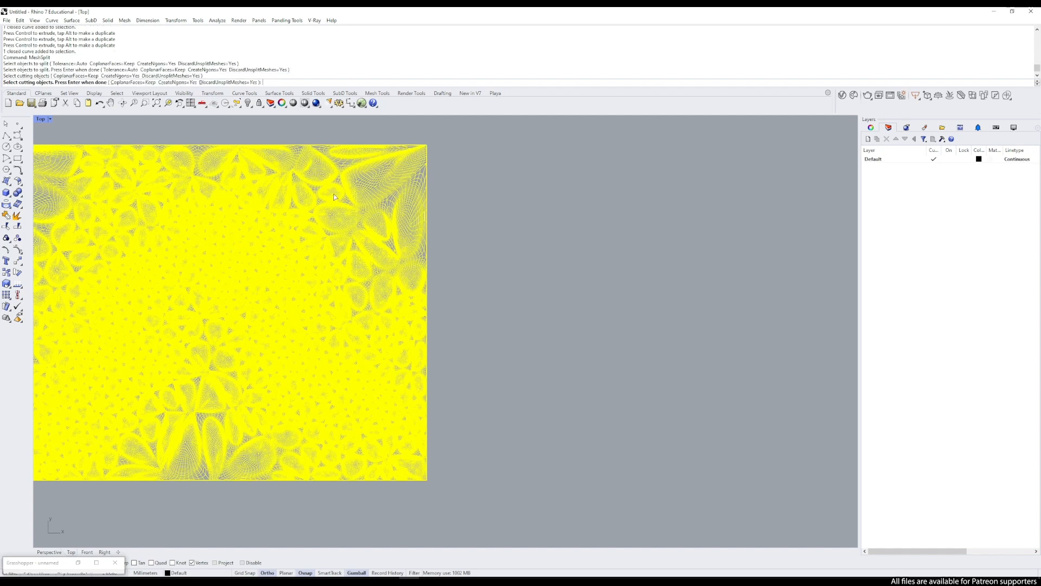
key("Return")
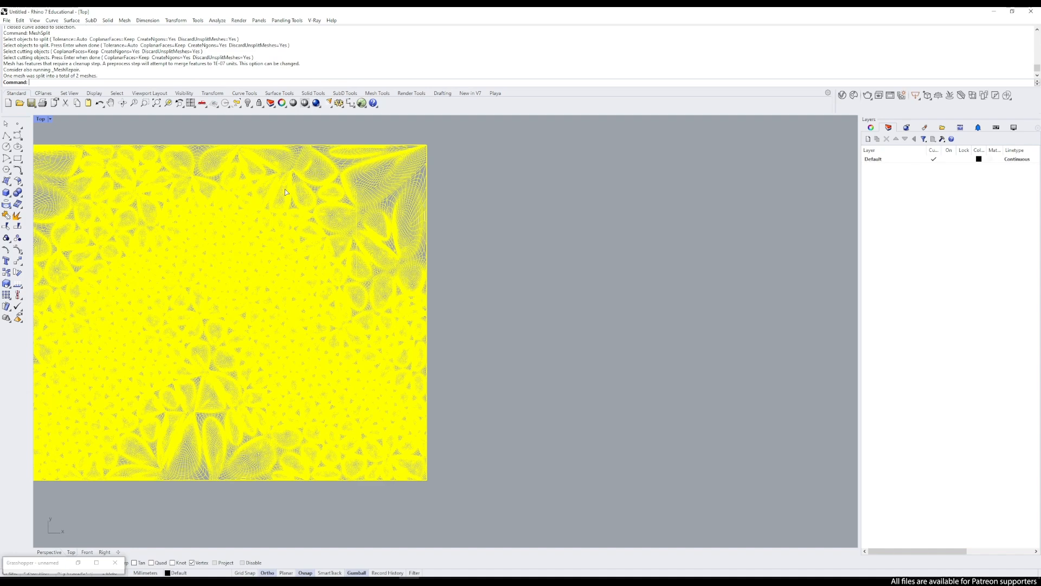
Step: Delete the large outer part of the split mesh, keeping only the square piece
left_click(285, 214)
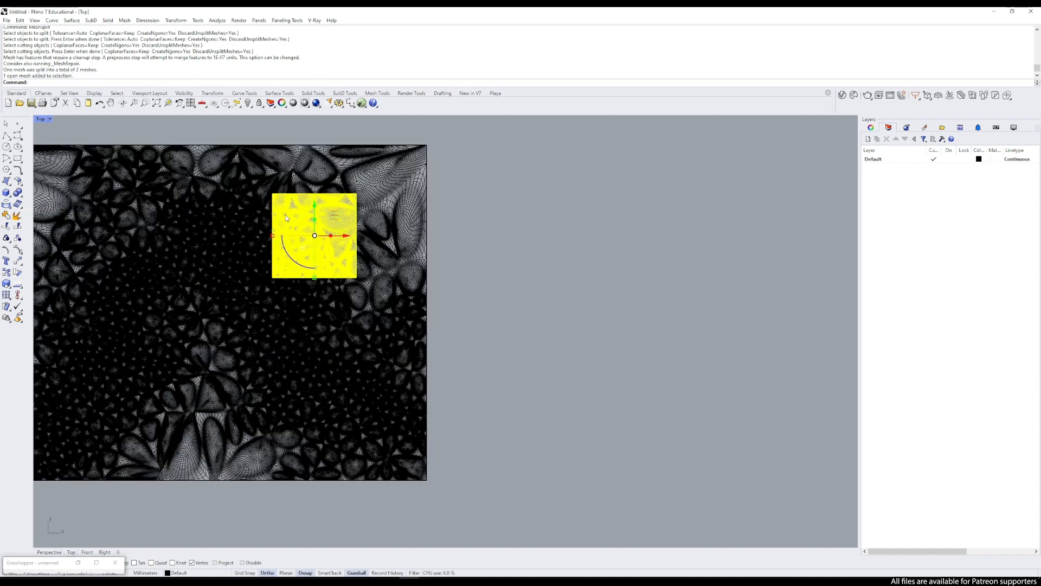
left_click(490, 188)
left_click(410, 184)
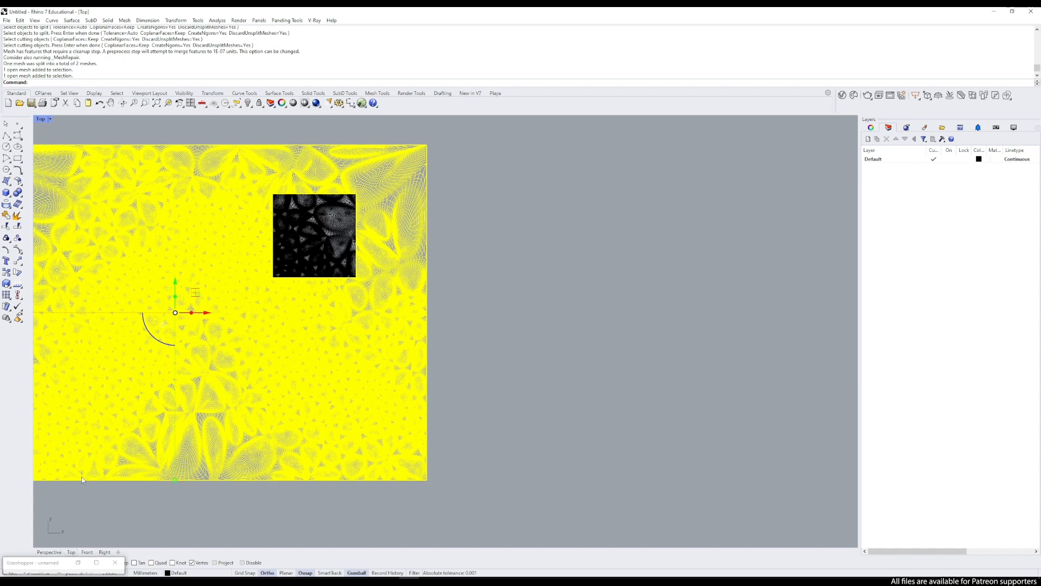
key("Delete")
left_click(314, 252)
key("Escape")
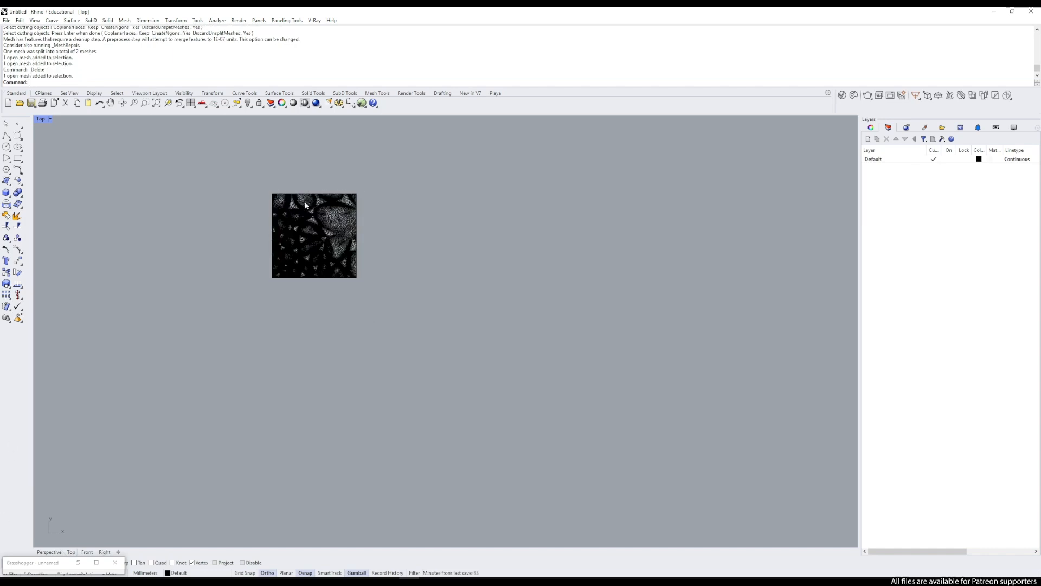
Step: Move the square mesh piece away from the cutting square and delete the square curve
left_click(306, 197)
left_click(303, 182)
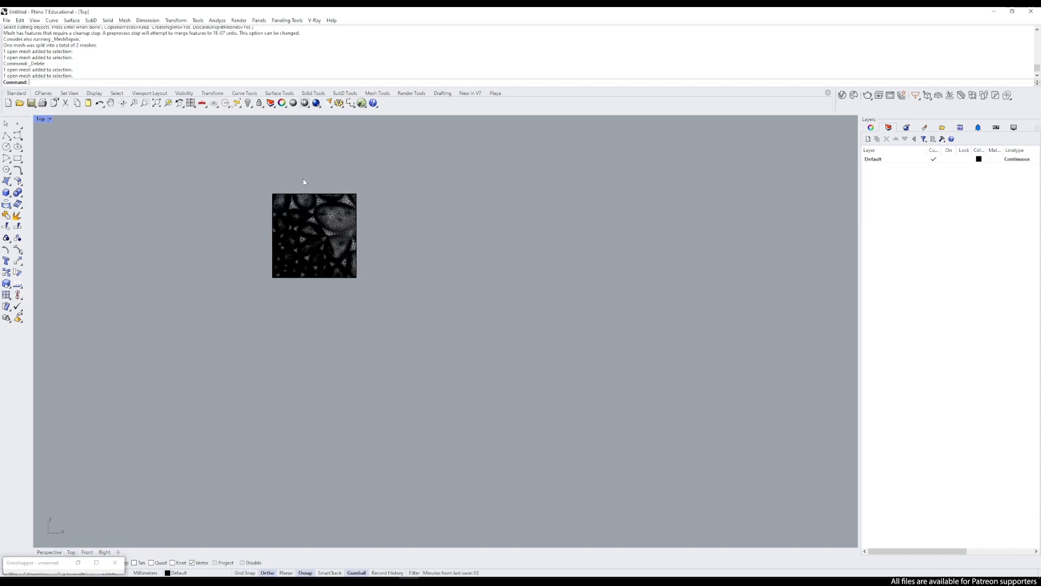
left_click(302, 208)
scroll(224, 221, "down", 8)
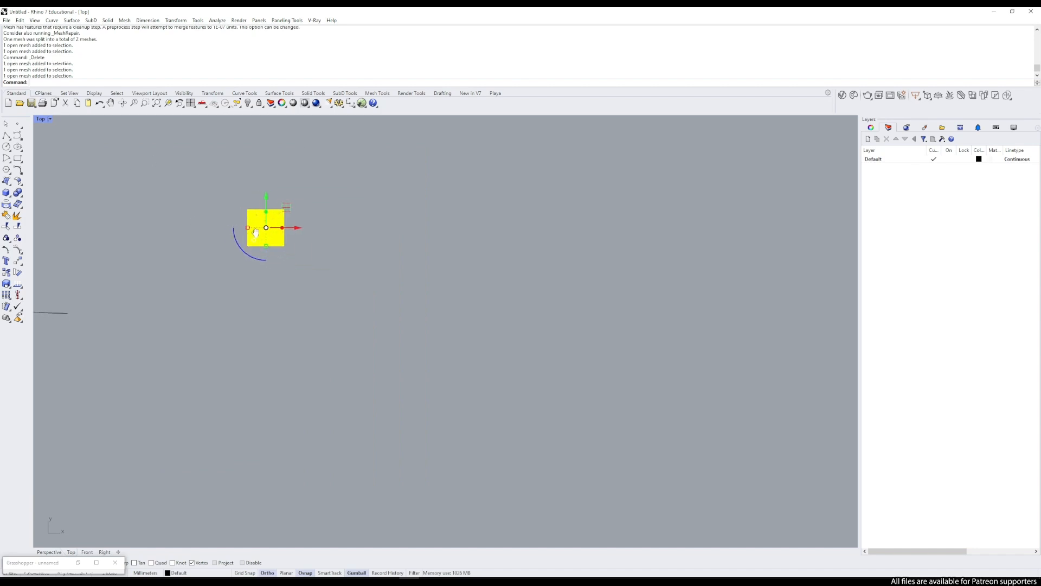
right_click_drag(232, 234, 373, 187)
left_click_drag(424, 161, 295, 253)
left_click(330, 245)
left_click_drag(349, 145, 349, 144)
key("Delete")
Step: Switch to a maximised Perspective view, zoom to the selected mesh piece, and clear the selection
double_click(51, 121)
double_click(463, 119)
right_click_drag(442, 257, 411, 255)
scroll(411, 255, "down", 8)
scroll(249, 283, "up", 3)
left_click(266, 300)
type("ZS")
key("Return")
key("Escape")
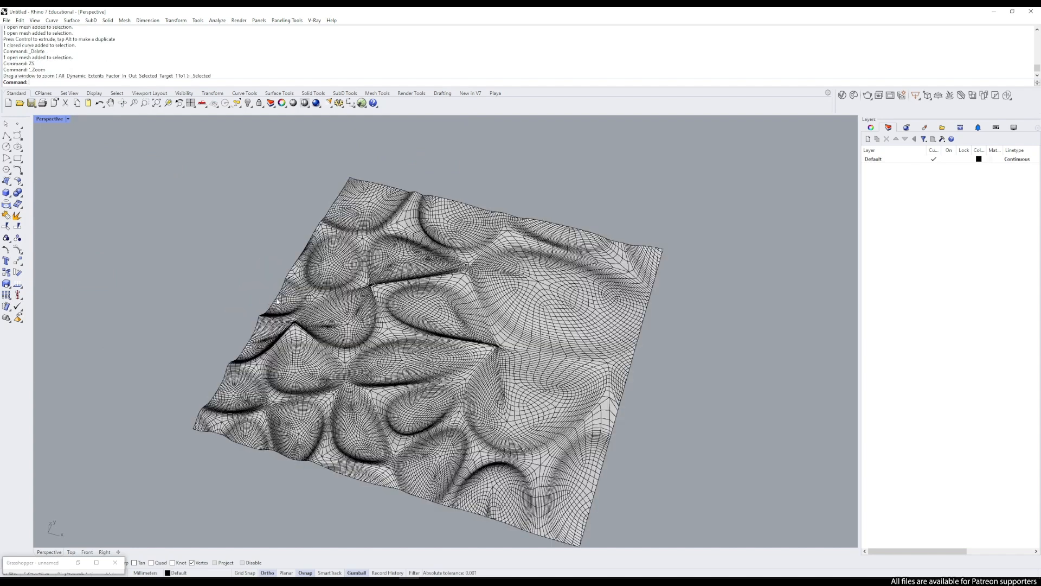
Step: Inspect the square mesh piece up close and duplicate it beside the original
right_click_drag(414, 442, 387, 402)
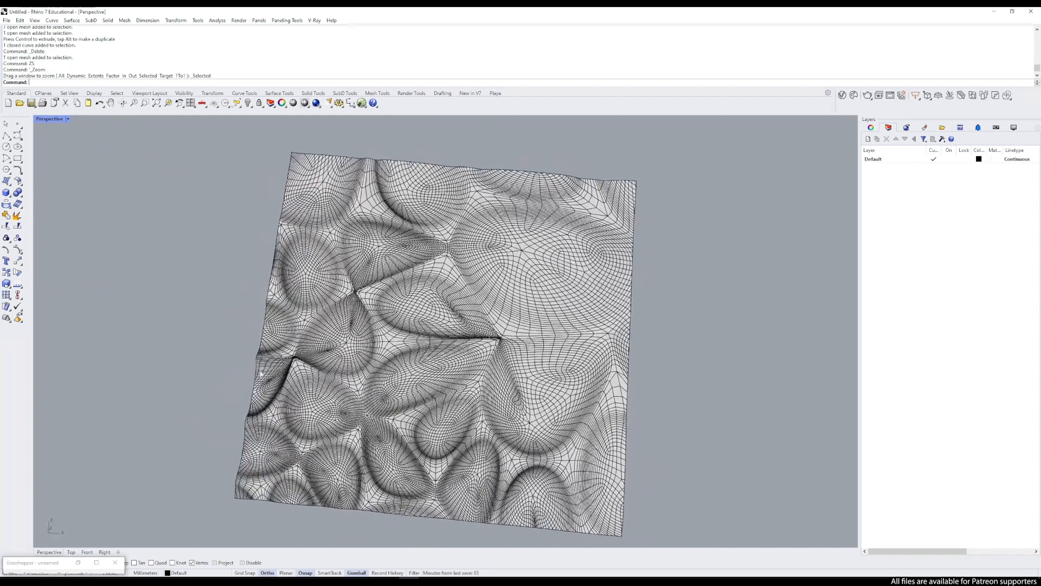
scroll(243, 433, "up", 6)
right_click_drag(243, 433, 328, 472)
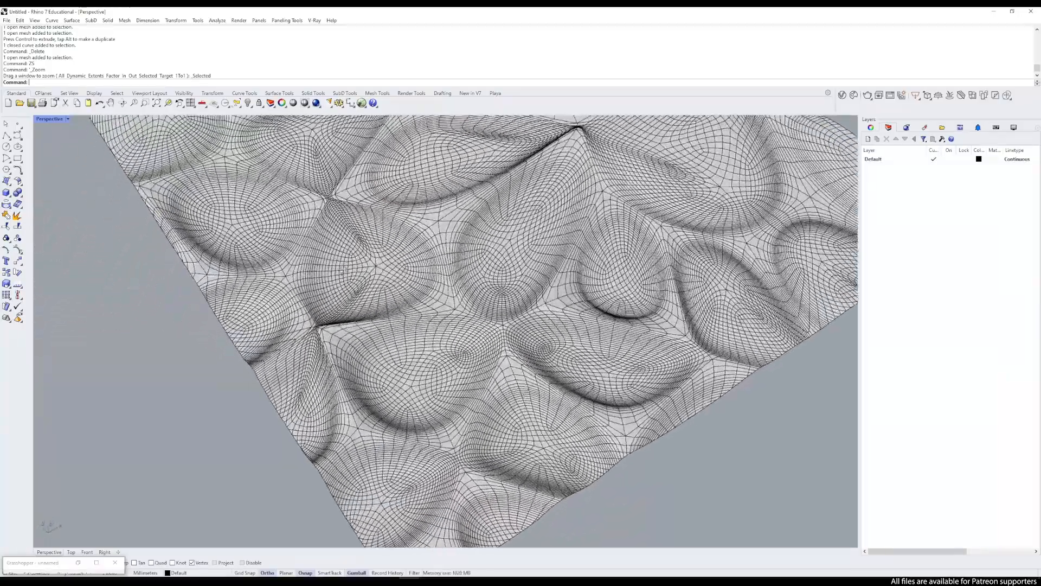
scroll(404, 282, "down", 7)
right_click_drag(453, 258, 413, 295)
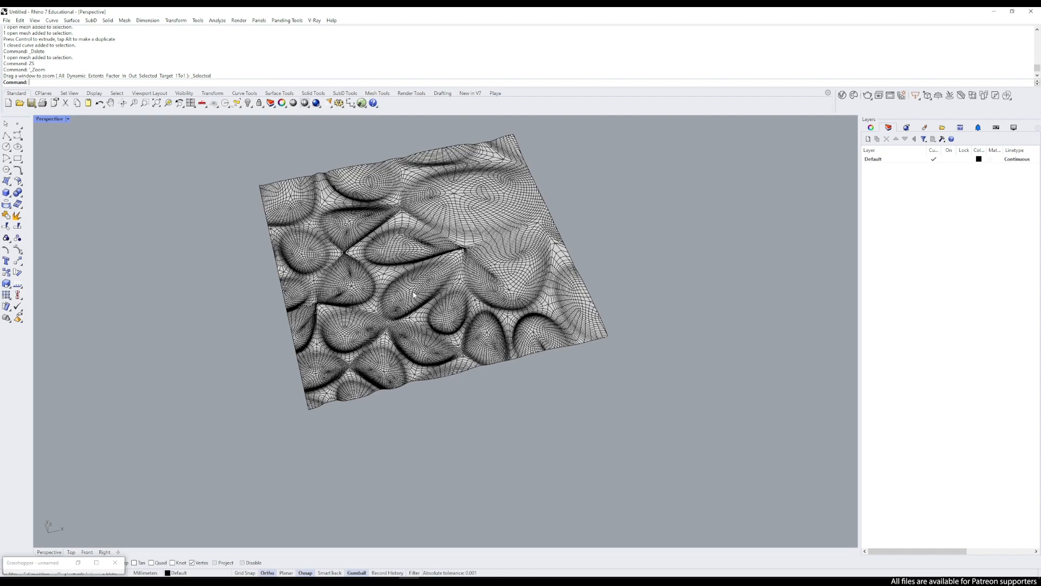
left_click(413, 294)
right_click_drag(413, 294, 372, 210)
left_click_drag(389, 206, 746, 244, "alt")
left_click(705, 450)
right_click_drag(639, 389, 427, 432, "shift")
Step: Quad-remesh the copied piece with a target quad count of 5000, converting it to SubD with SubD corners and deleting the input
left_click(499, 271)
type("Qua")
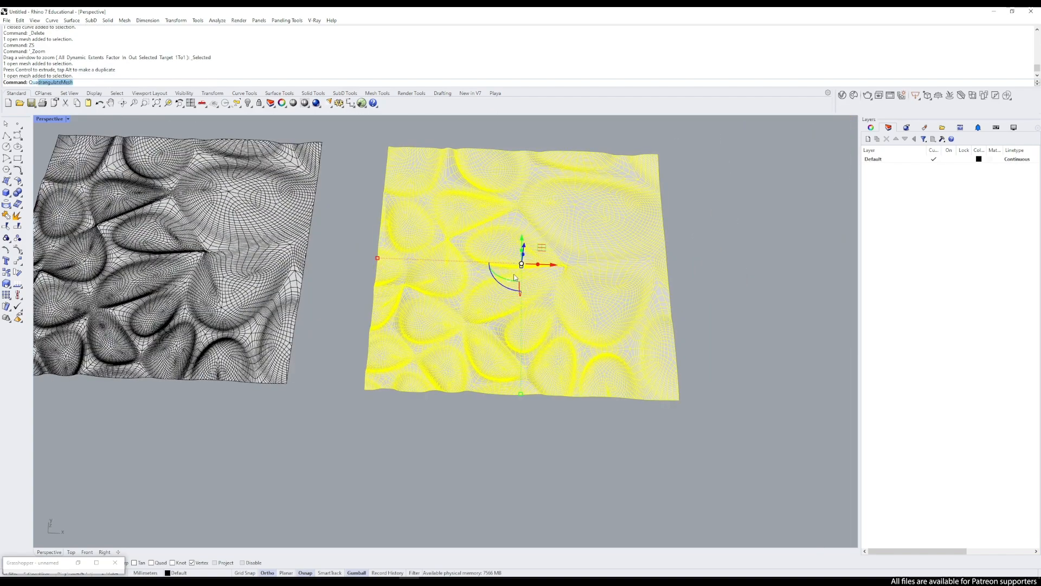
type("dRemesh")
key("Return")
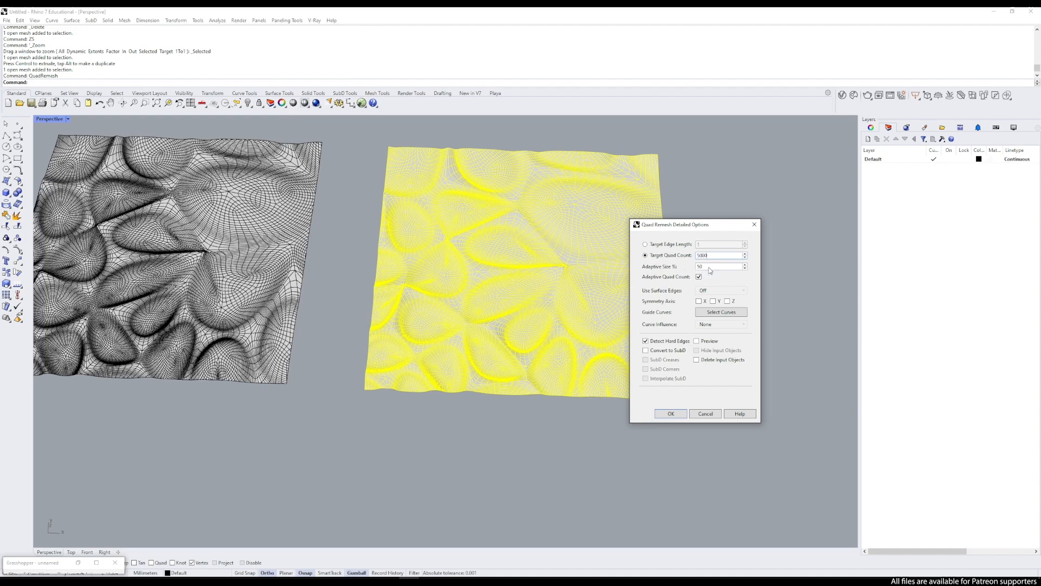
left_click(647, 351)
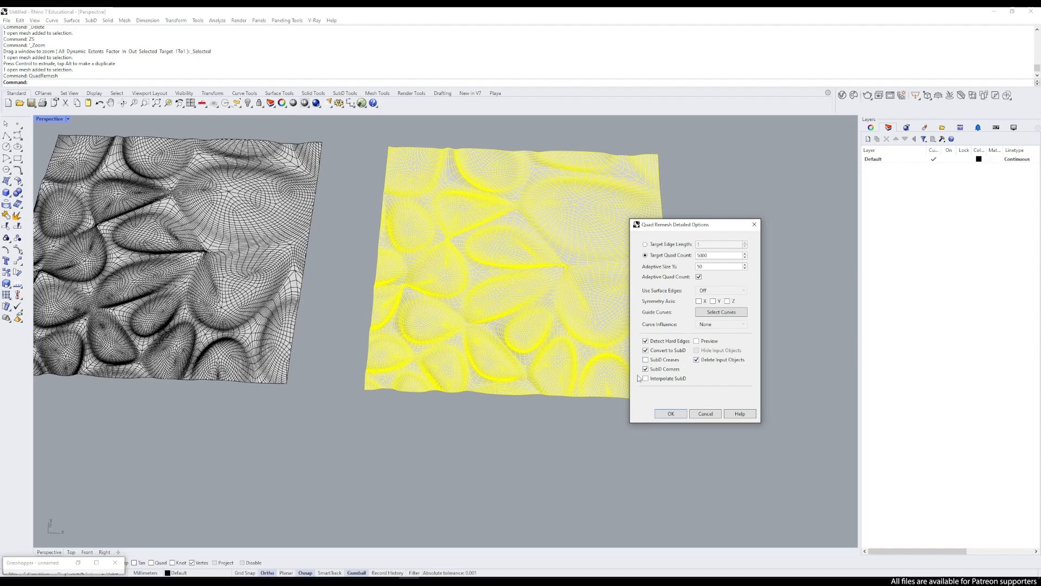
left_click(671, 413)
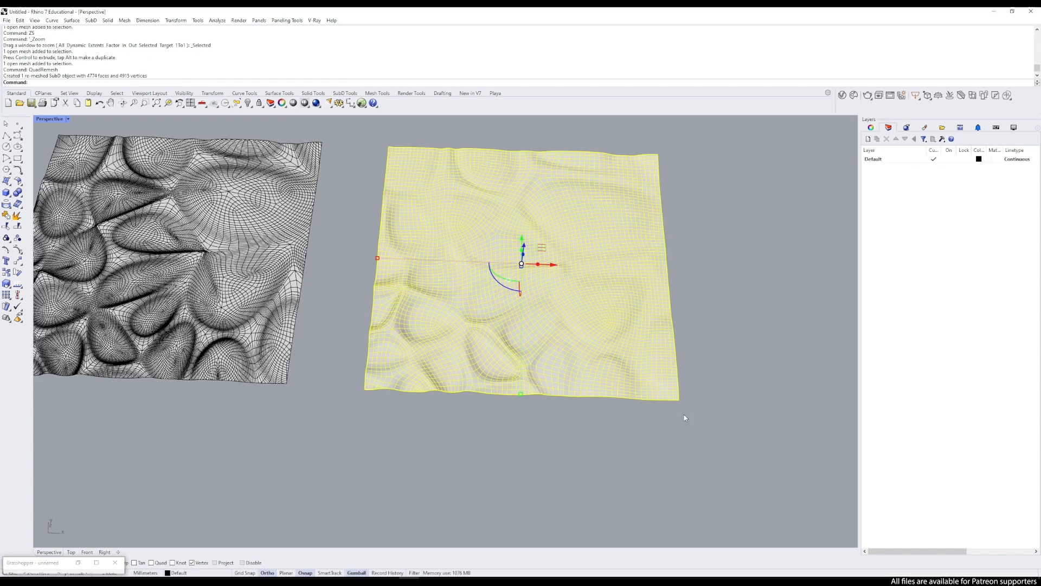
Step: Deselect the remeshed SubD and view both pieces in the Evangelion_Red display mode
left_click(613, 438)
left_click(50, 119)
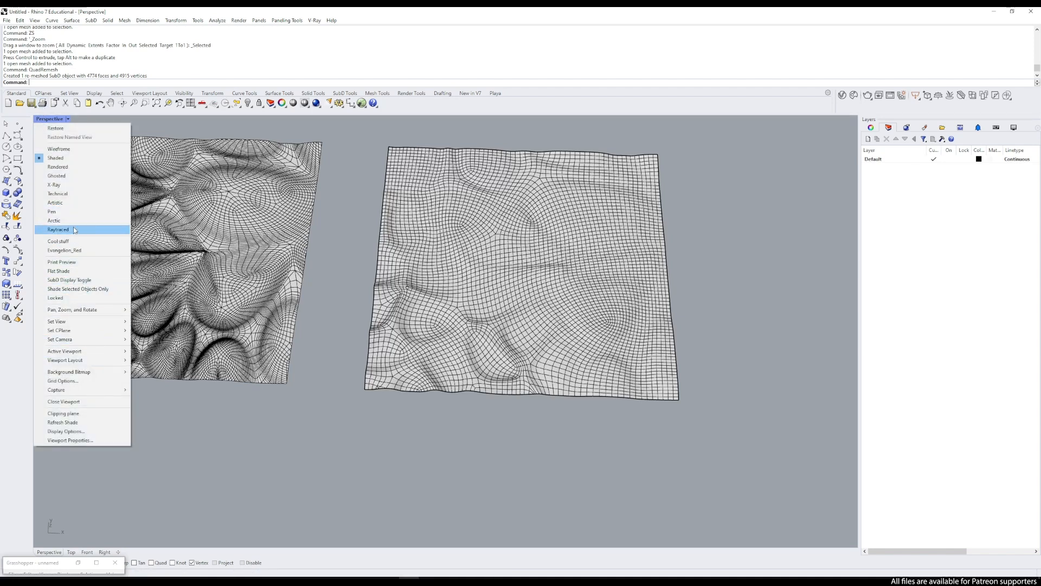
left_click(72, 251)
right_click_drag(86, 263, 469, 346)
scroll(525, 344, "up", 5)
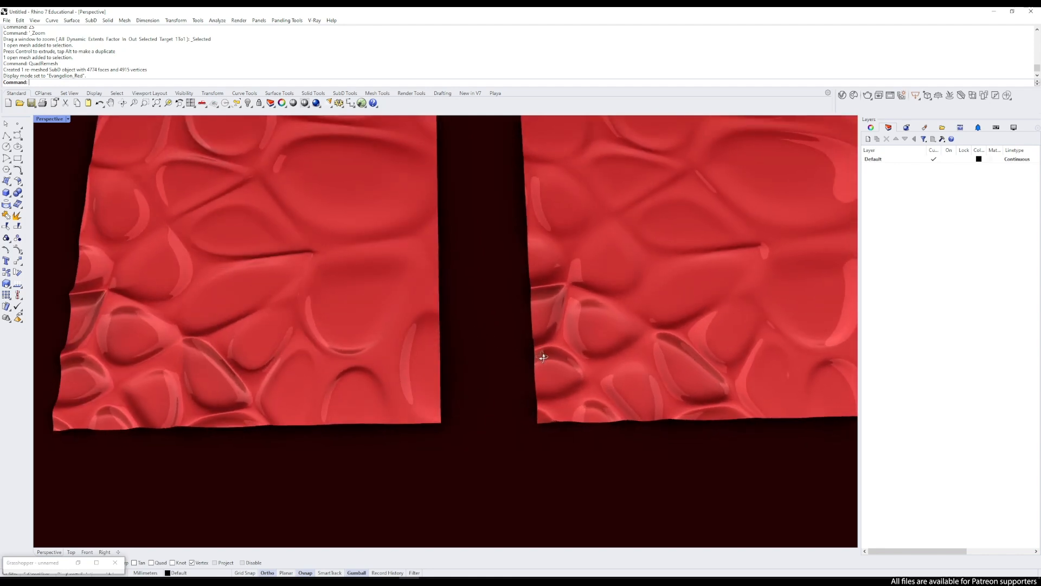
right_click_drag(563, 367, 565, 368)
mouse_move(593, 381)
right_mouse_down("shift")
mouse_move(564, 356)
mouse_move(542, 377)
mouse_move(565, 408)
mouse_move(548, 360)
mouse_move(594, 347)
mouse_move(521, 298)
mouse_move(541, 333)
mouse_move(499, 296)
mouse_move(770, 328)
right_mouse_up("shift")
Step: Compare the creases and surface smoothness of the original mesh and the remeshed SubD up close
scroll(538, 340, "up", 3)
scroll(521, 299, "up", 9)
scroll(525, 311, "down", 4)
scroll(525, 312, "down", 3)
scroll(496, 293, "up", 4)
scroll(491, 290, "down", 4)
right_click_drag(240, 237, 265, 249, "shift")
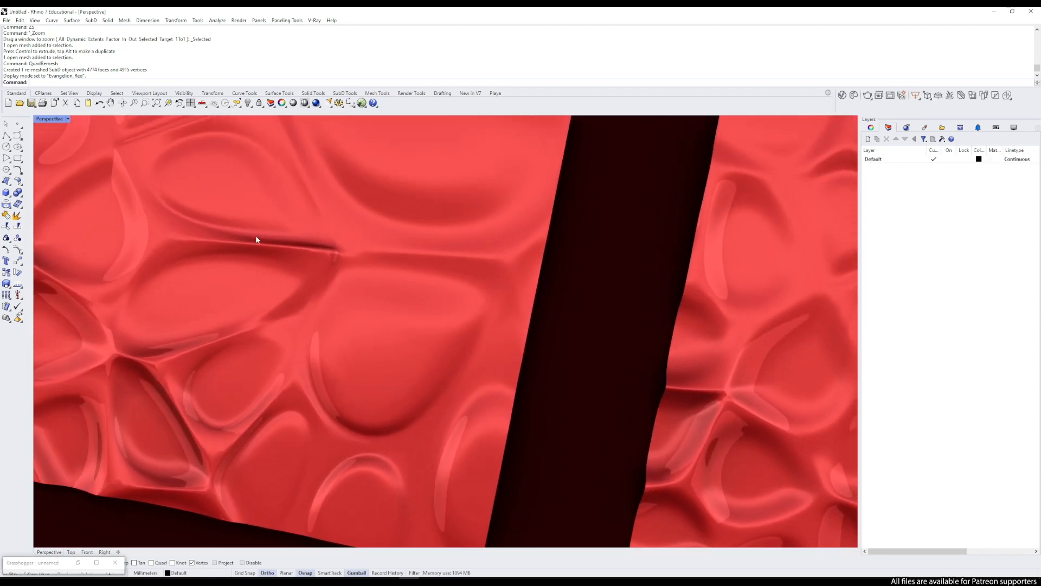
scroll(265, 249, "up", 6)
mouse_move(381, 282)
right_mouse_down()
mouse_move(343, 239)
mouse_move(275, 219)
mouse_move(446, 265)
mouse_move(301, 270)
right_mouse_up()
scroll(445, 266, "down", 6)
scroll(524, 295, "down", 5)
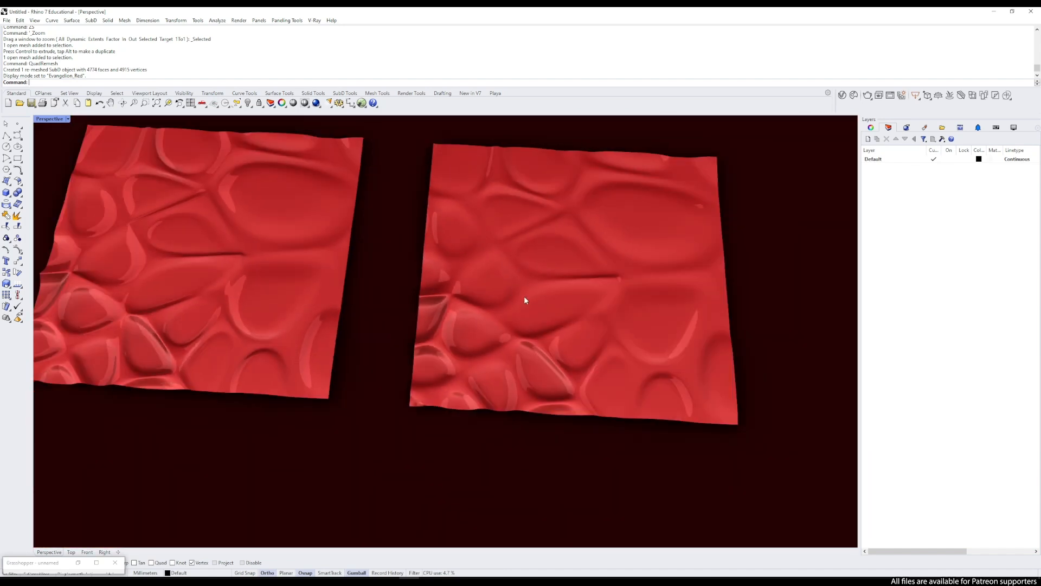
Step: Undo the quad remesh of the copy and set the viewport back to Shaded display
key("ctrl+z")
left_click(380, 247)
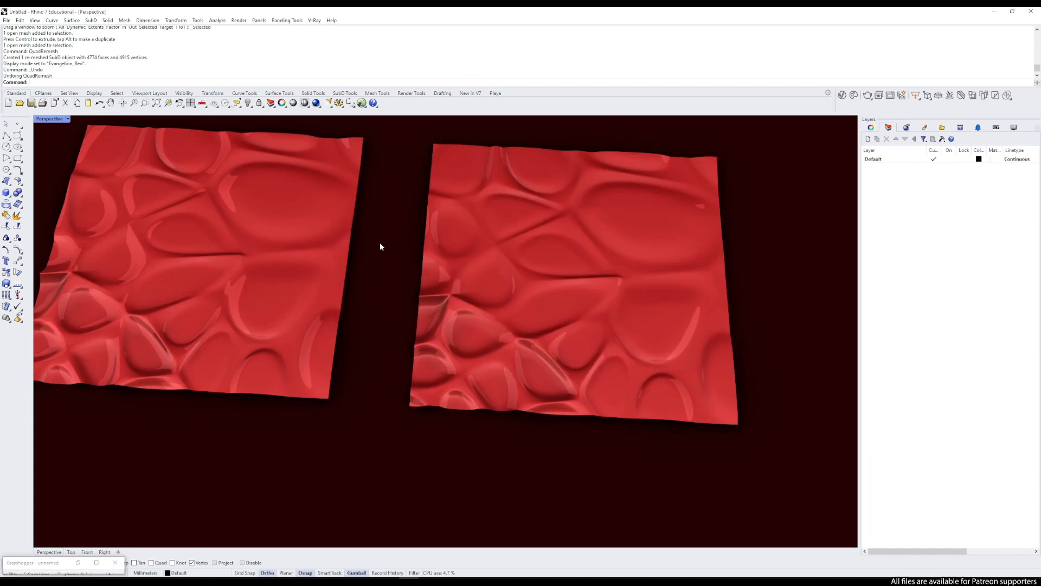
left_click(49, 125)
left_click(54, 147)
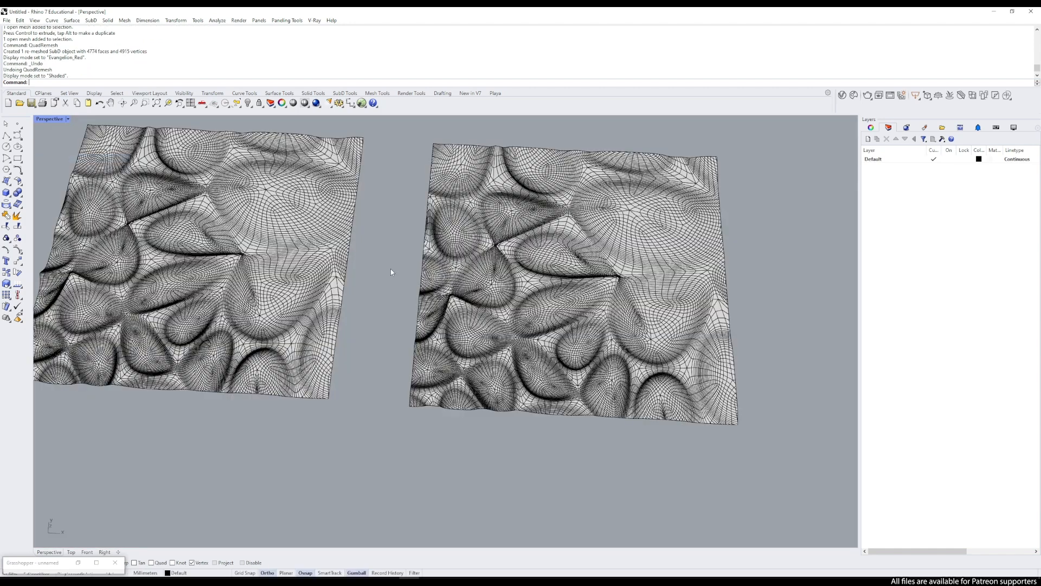
Step: Quad-remesh the copied piece again with a changed target quad count, converting to SubD with SubD corners and deleting the input
left_click(525, 311)
type("QuadRemesh")
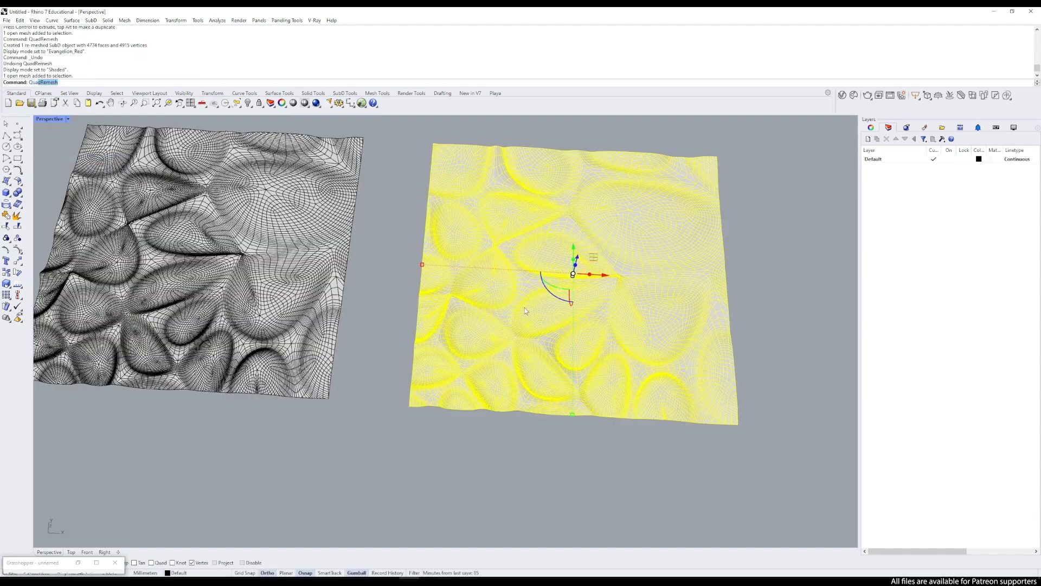
key("Return")
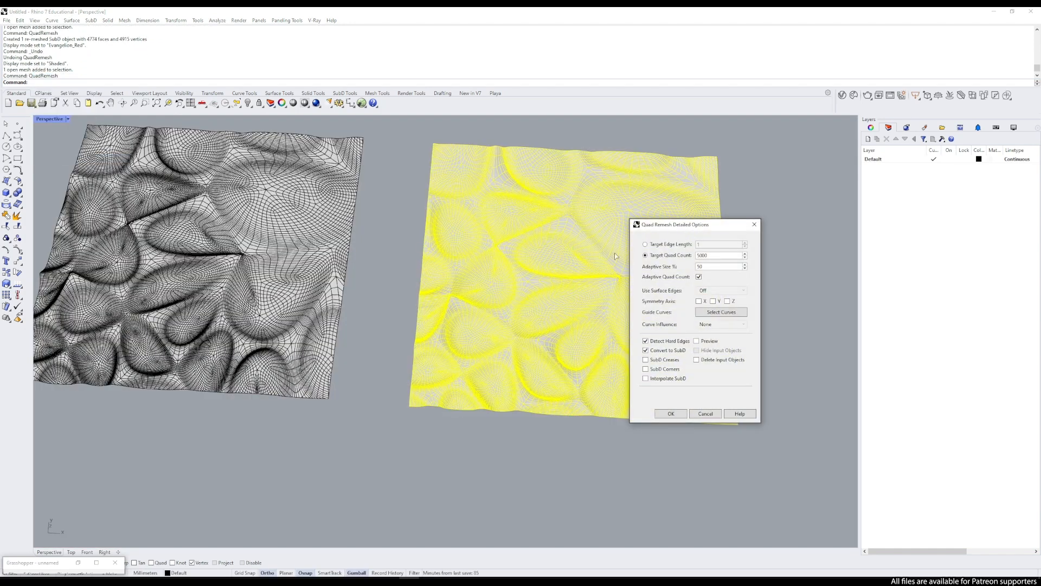
left_click_drag(689, 228, 455, 197)
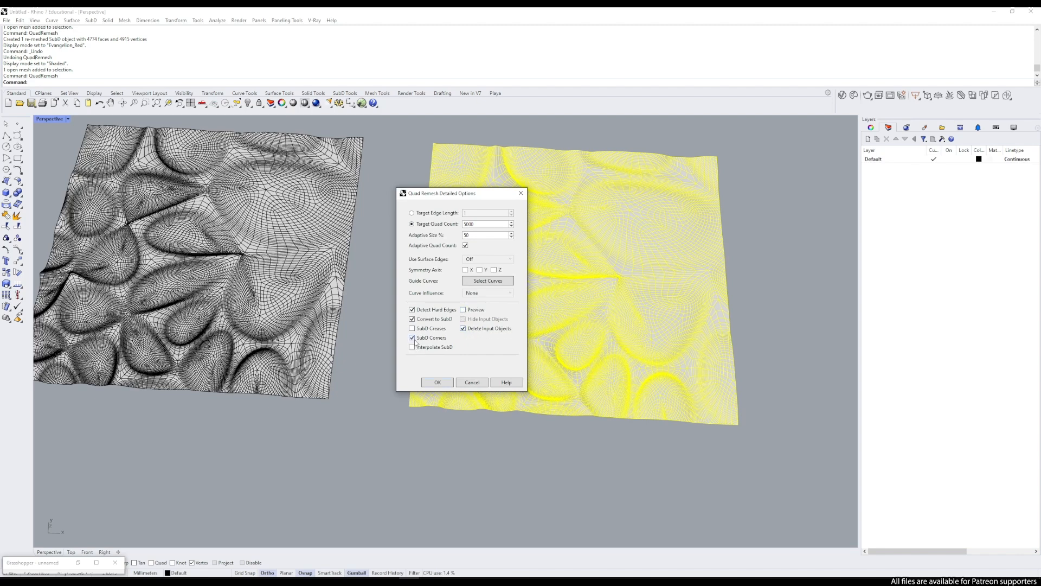
left_click_drag(463, 225, 477, 227)
left_click(476, 224)
left_click(437, 382)
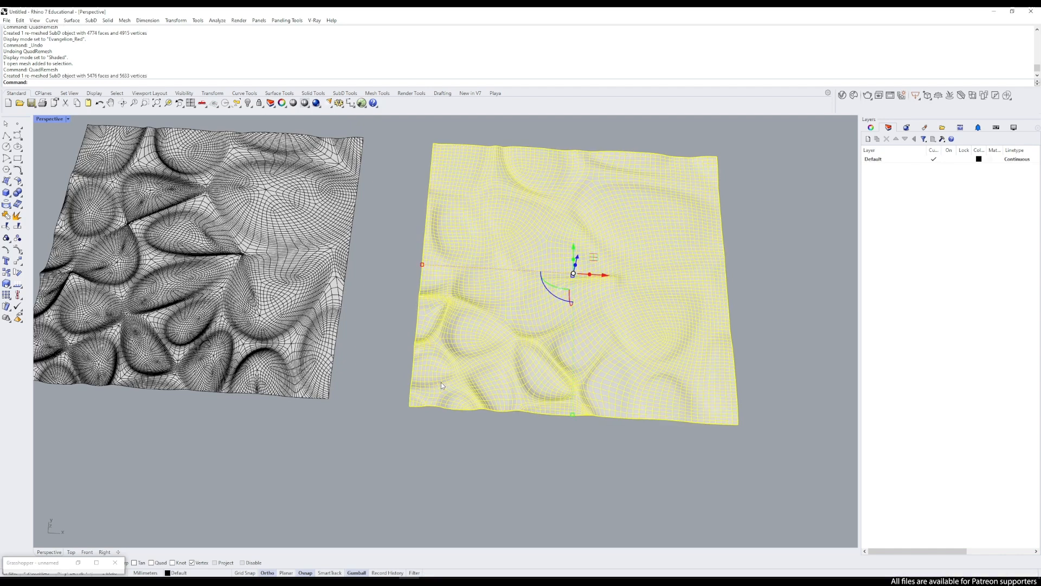
Step: Examine the new SubD's quad layout and cell detail against the original mesh from several angles
left_click(354, 339)
right_click_drag(473, 285, 519, 305)
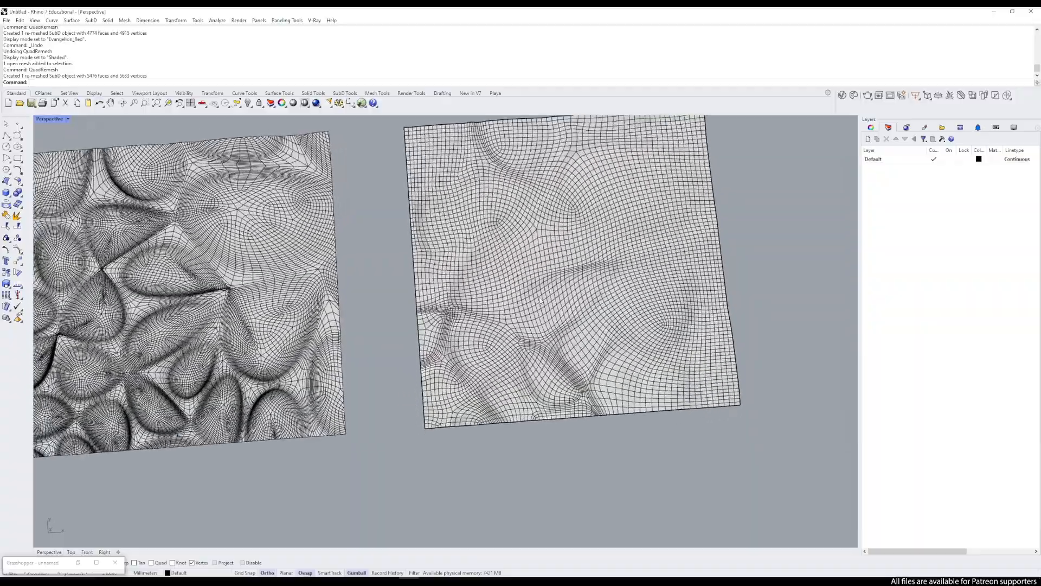
scroll(613, 279, "up", 6)
right_click_drag(616, 295, 434, 219)
scroll(568, 367, "up", 6)
scroll(568, 367, "down", 8)
right_click_drag(568, 366, 624, 399)
scroll(601, 363, "down", 4)
right_click_drag(459, 351, 288, 251, "shift")
scroll(473, 369, "up", 10)
scroll(651, 350, "up", 4)
right_click_drag(688, 353, 697, 396)
scroll(658, 366, "down", 5)
Step: Apply environment map analysis with the arches.png image to both the remeshed SubD and the original mesh
left_click(661, 363)
left_click(281, 274, "shift")
type("EMap")
key("Return")
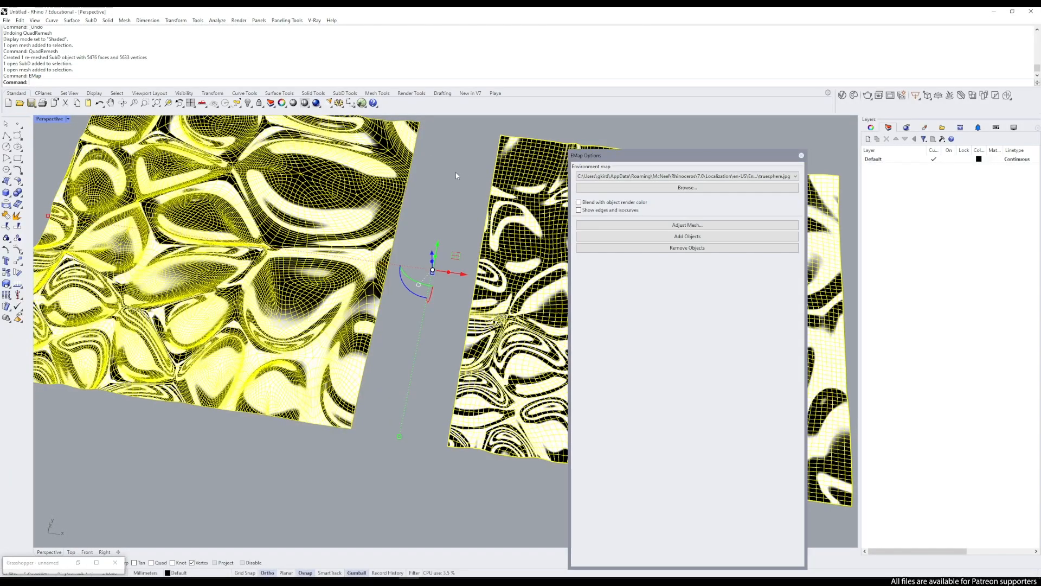
left_click(645, 176)
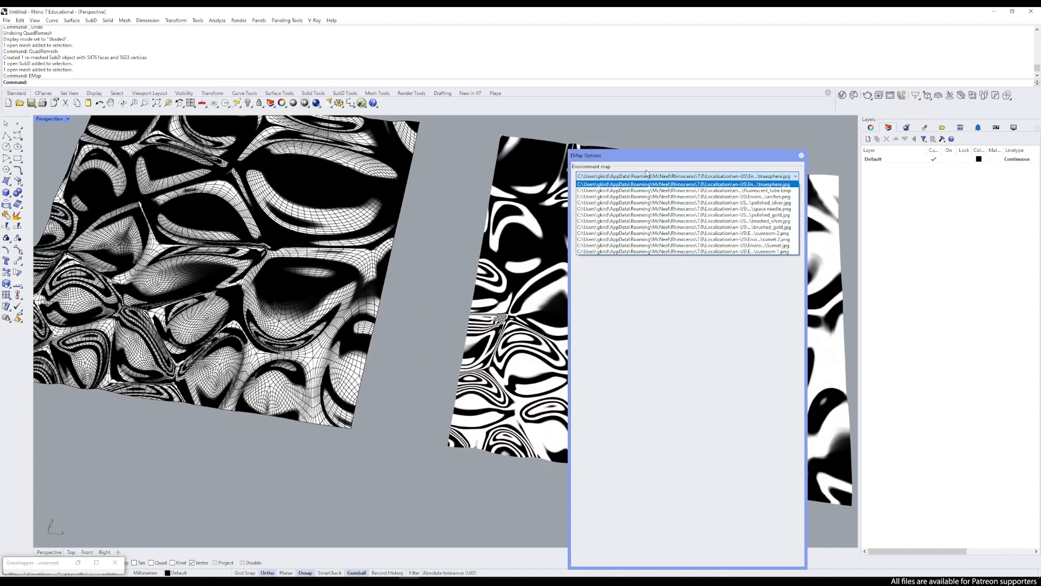
left_click(666, 197)
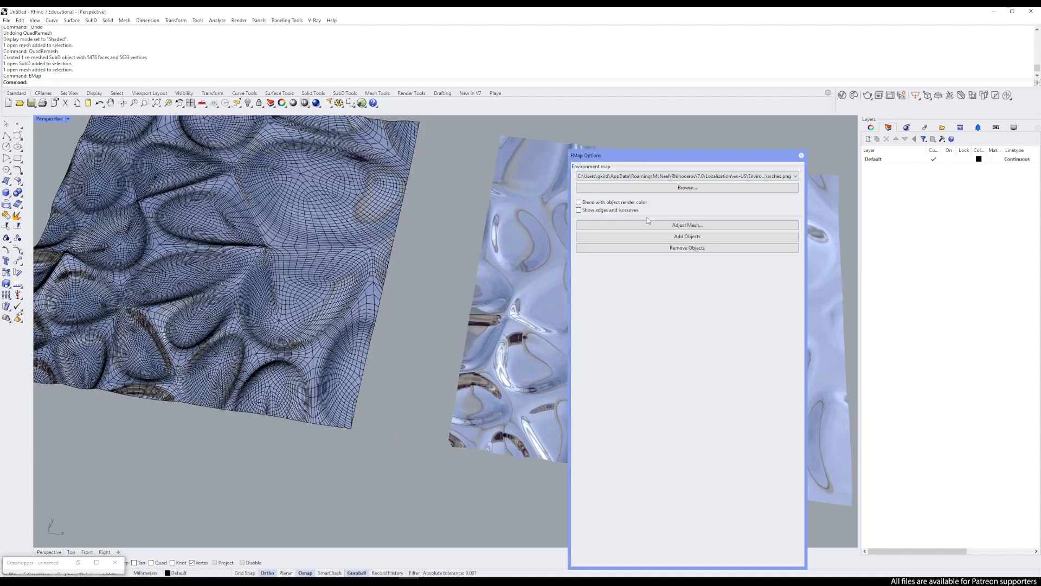
left_click_drag(672, 156, 422, 430)
right_click_drag(650, 346, 677, 363)
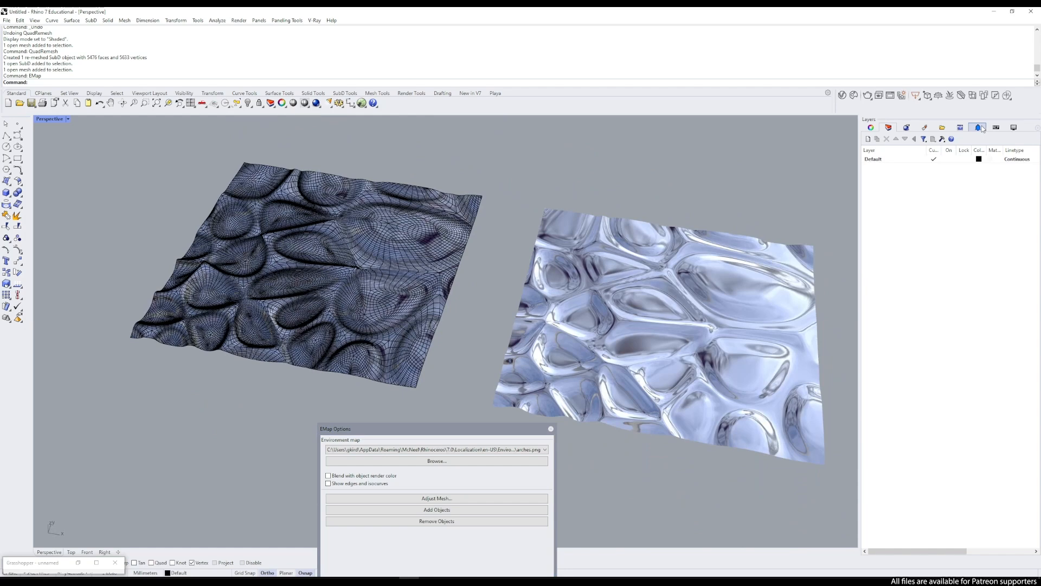
Step: Turn off mesh wires in the Shaded display, compare the reflections on both pieces up close, and end the environment map analysis
left_click(1013, 127)
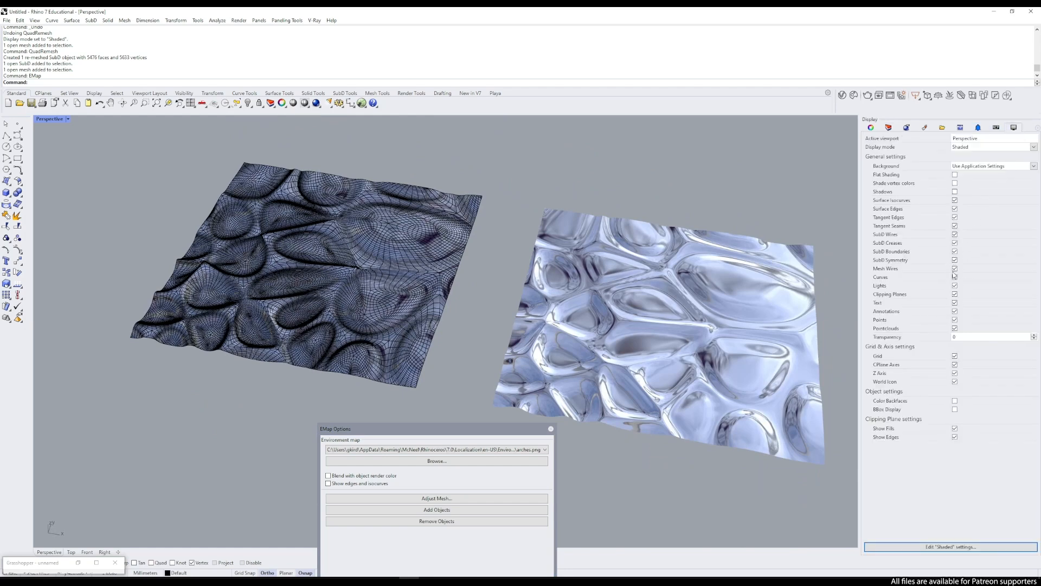
left_click(955, 269)
scroll(363, 263, "up", 5)
mouse_move(363, 263)
right_mouse_down()
mouse_move(390, 244)
mouse_move(487, 426)
right_mouse_up()
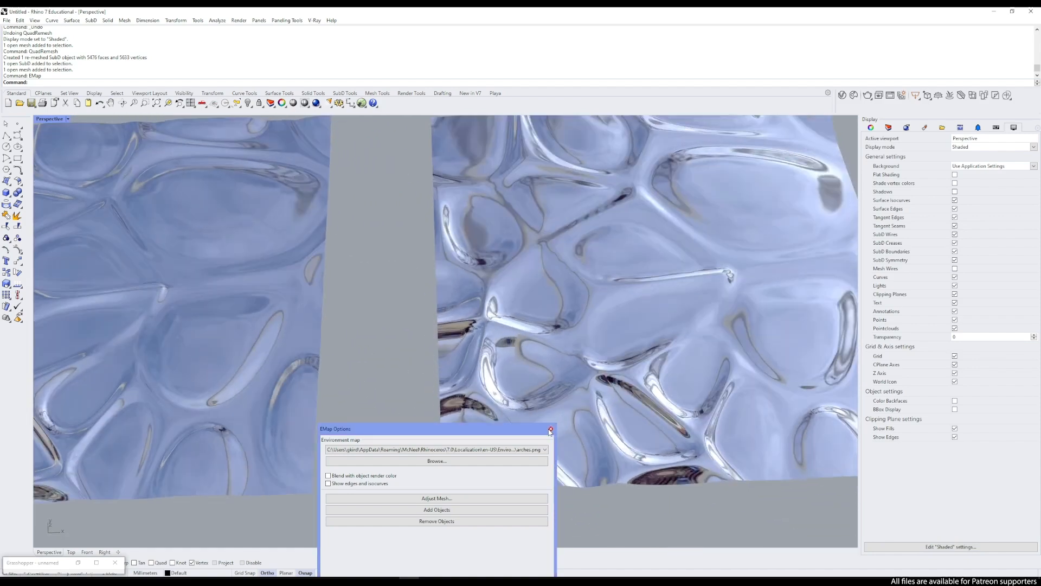
left_click(550, 428)
scroll(400, 230, "down", 5)
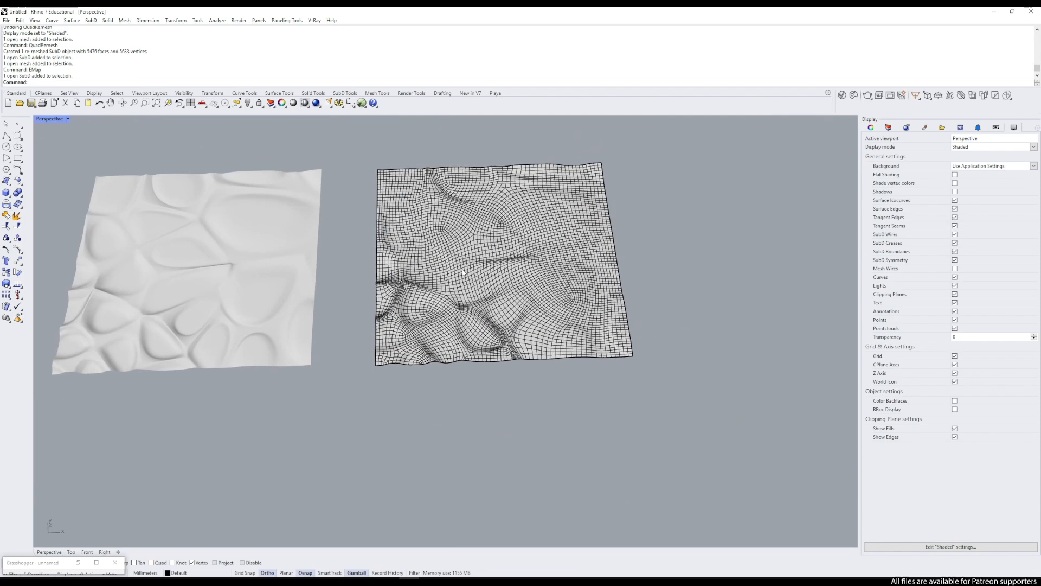
Step: Convert the remeshed SubD to a NURBS polysurface with DeleteInputObjects=No, and delete the original SubD
left_click(462, 269)
left_click(337, 208)
left_click(483, 279)
right_click_drag(483, 279, 447, 259)
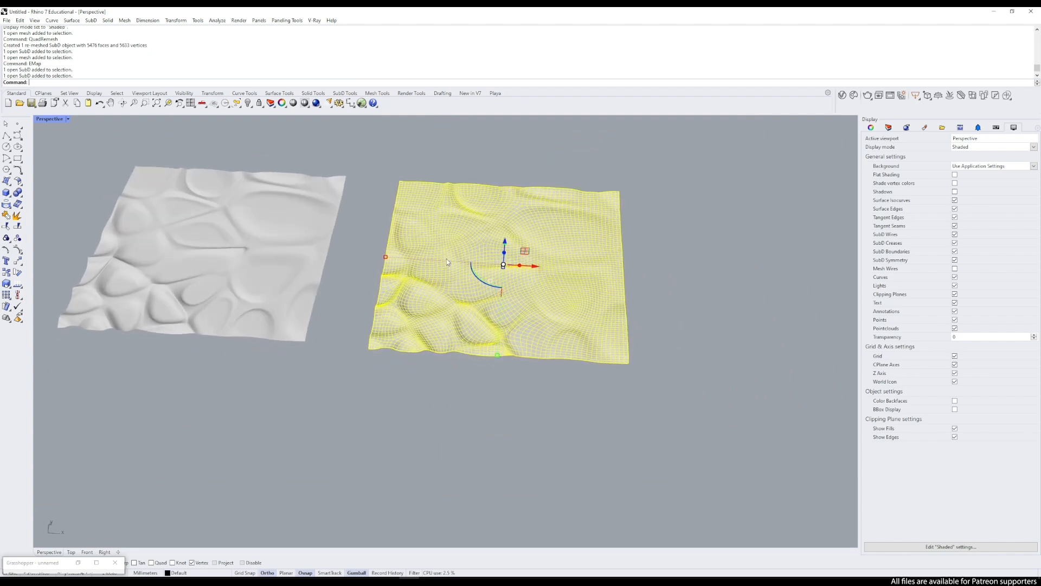
type("To")
key("Return")
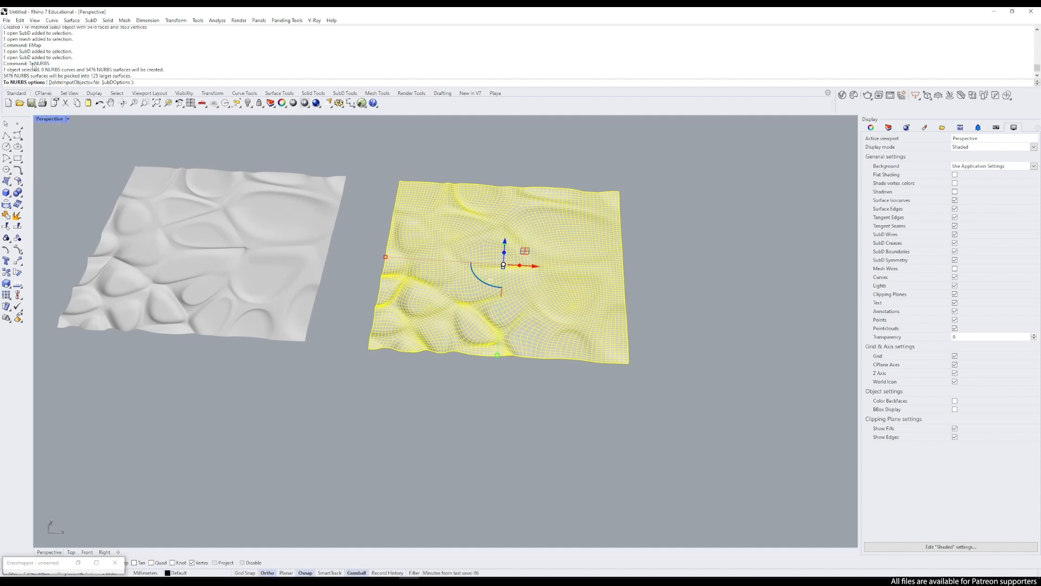
key("Return")
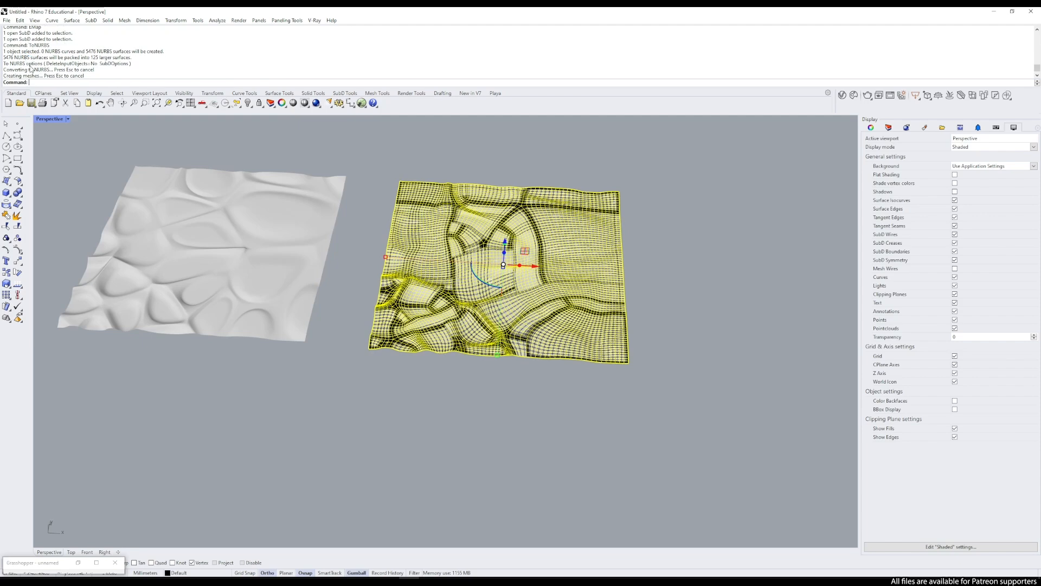
key("Delete")
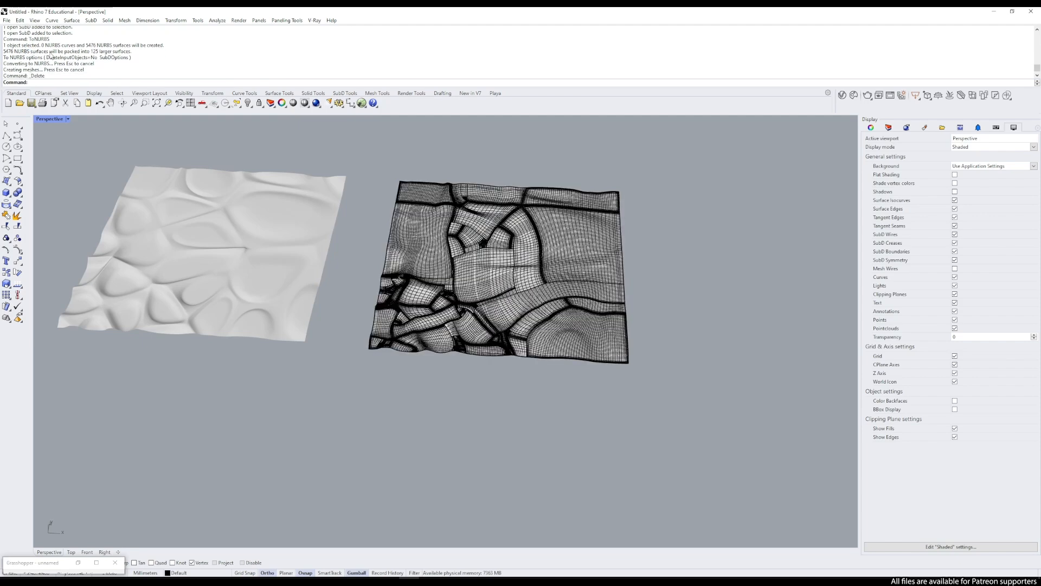
Step: Duplicate the NURBS polysurface's outer border and move the border curve straight down below the surface
left_click(477, 271)
left_click(671, 286)
right_click_drag(671, 286, 383, 323)
scroll(362, 398, "up", 4)
left_click(383, 321)
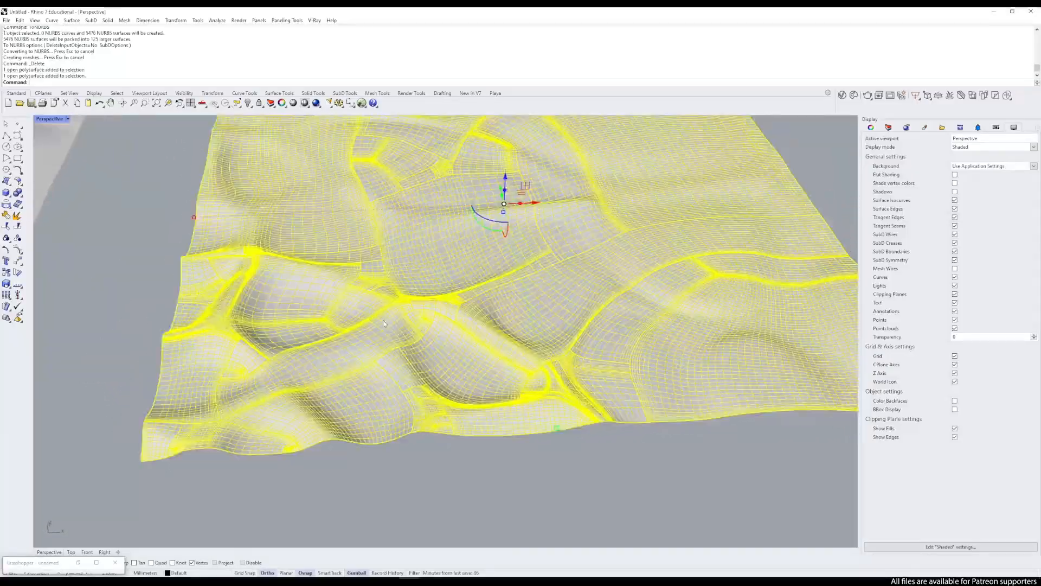
scroll(355, 241, "down", 5)
type("DupBorder")
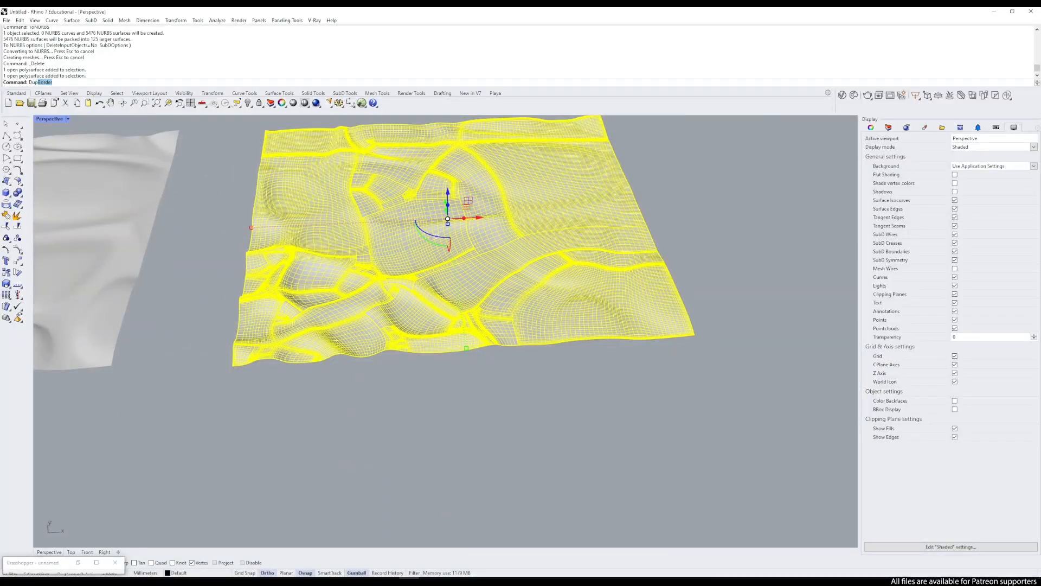
key("Return")
mouse_move(394, 281)
right_mouse_down()
mouse_move(404, 252)
mouse_move(383, 260)
mouse_move(400, 297)
mouse_move(394, 268)
mouse_move(399, 281)
right_mouse_up()
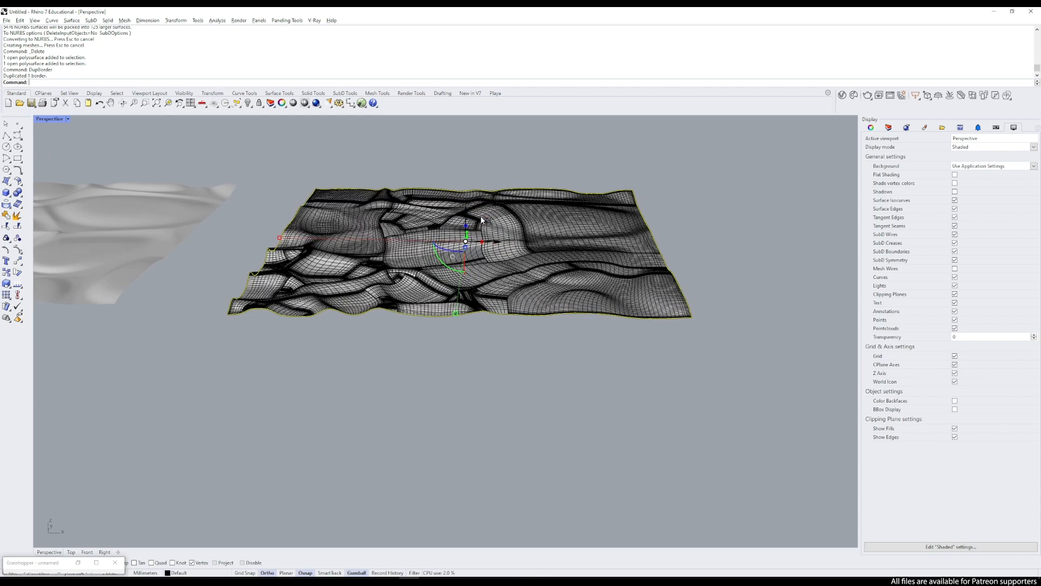
left_click_drag(467, 217, 470, 254)
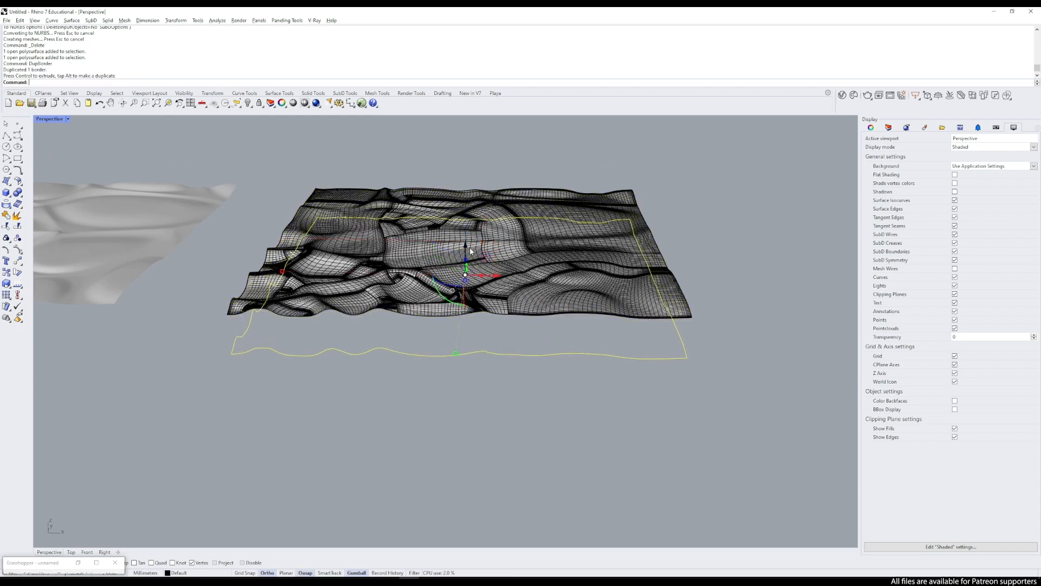
Step: Delete the lowered border curve, leaving nothing selected
left_click(467, 282)
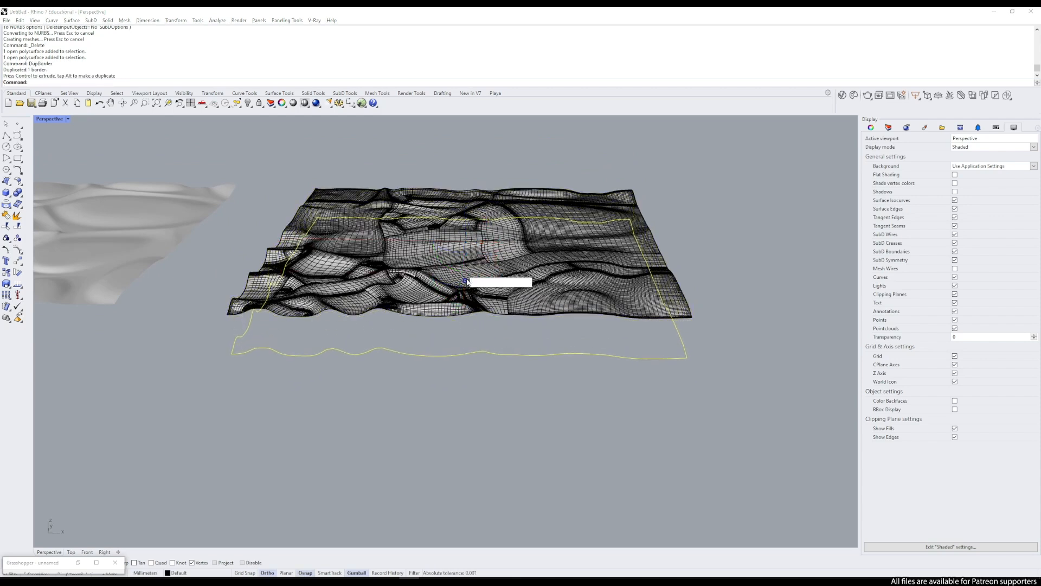
key("Escape")
key("Escape")
left_click_drag(245, 344, 245, 343)
key("Delete")
left_click(286, 321)
key("Escape")
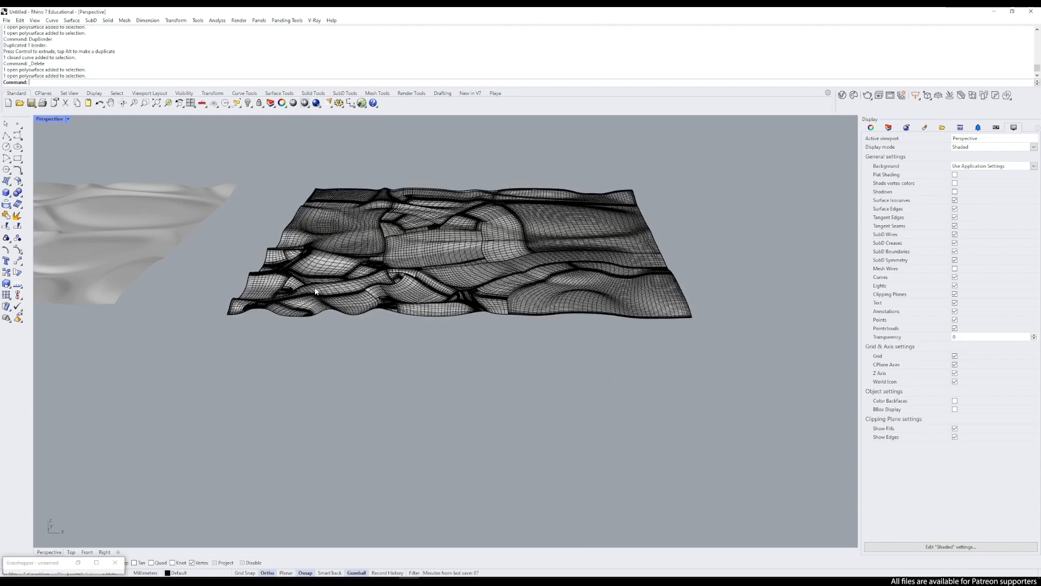
Step: Create a solid bounding box around the NURBS polysurface, aligned to the CPlane
left_click(316, 290)
type("Dup")
key("BackSpace")
key("BackSpace")
key("BackSpace")
type("BooleanDifference")
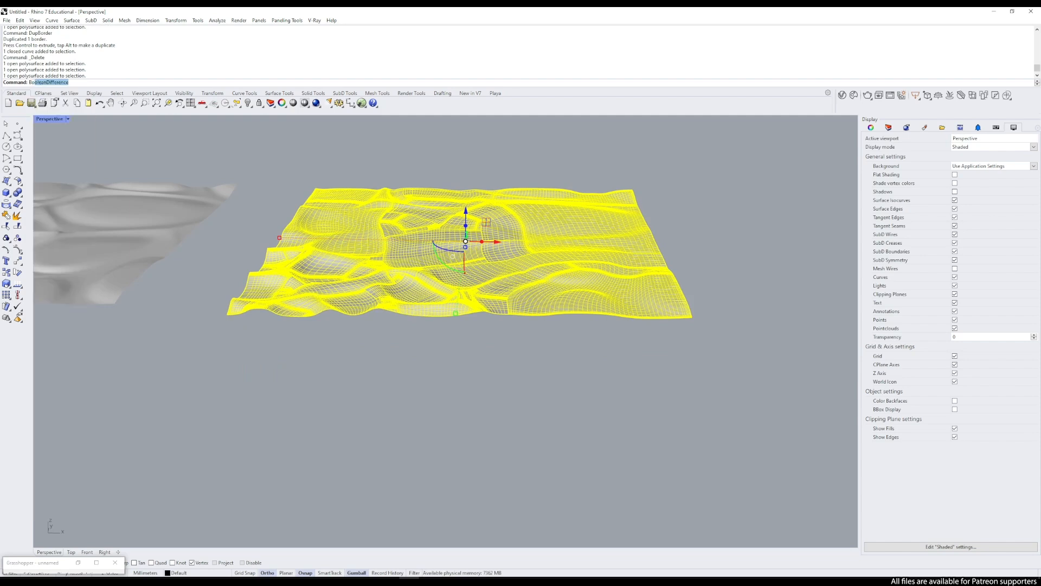
key("Return")
key("Return")
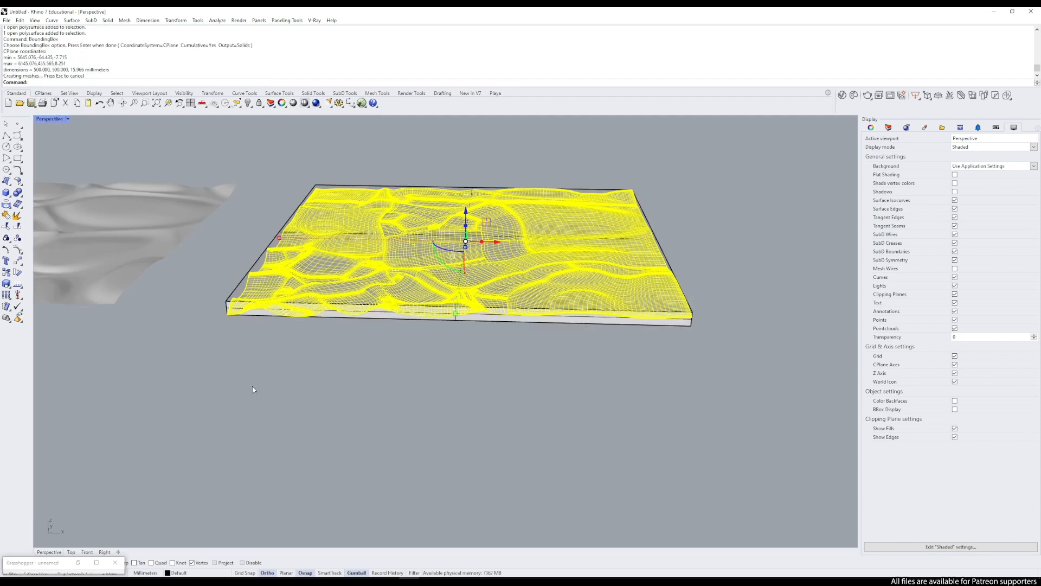
Step: Measure the bounding box's height along its front corner edge
left_click(254, 386)
scroll(223, 319, "up", 7)
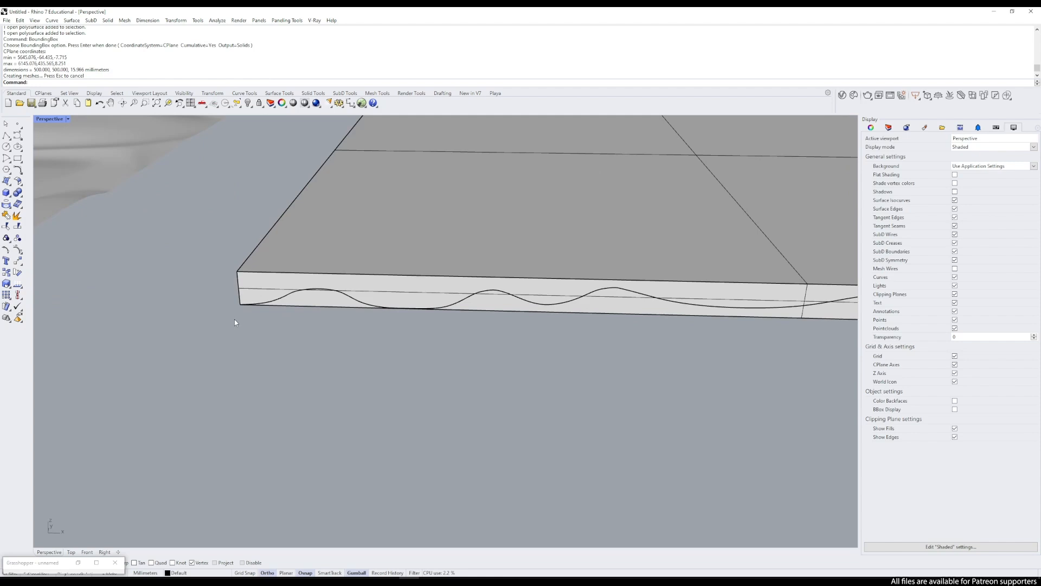
type("Dis")
key("Return")
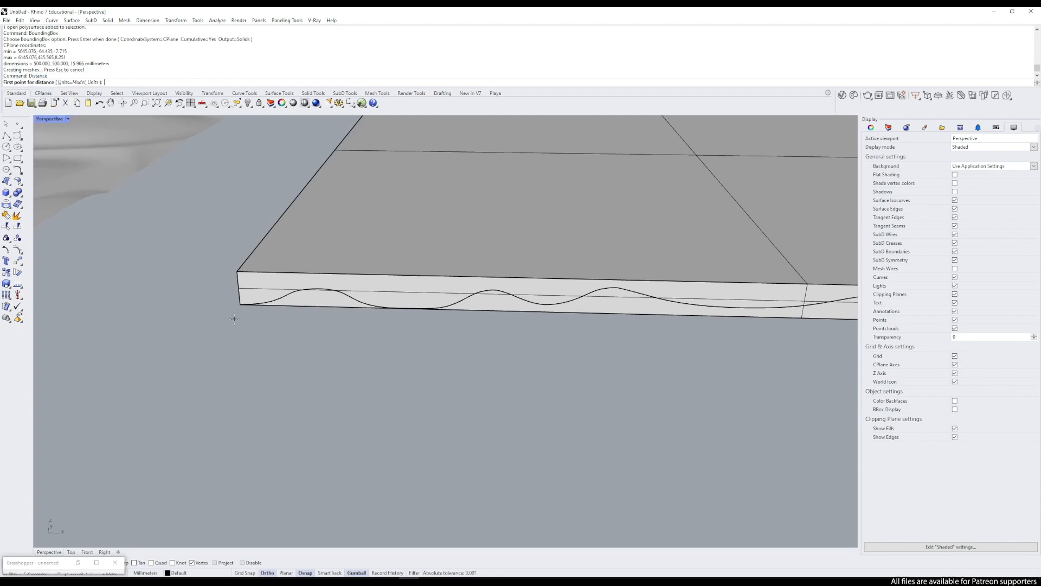
left_click(239, 272)
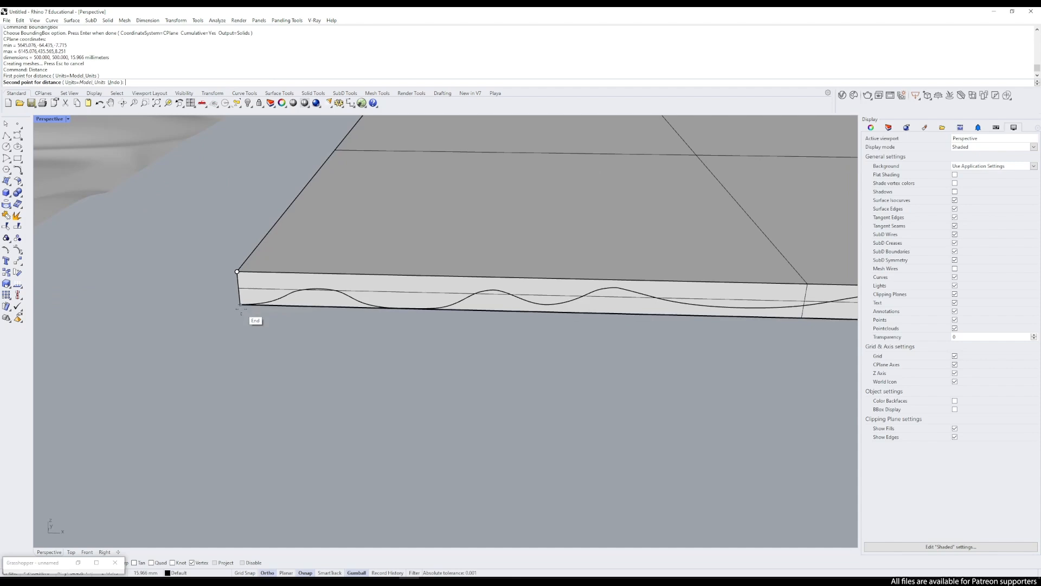
left_click(240, 304)
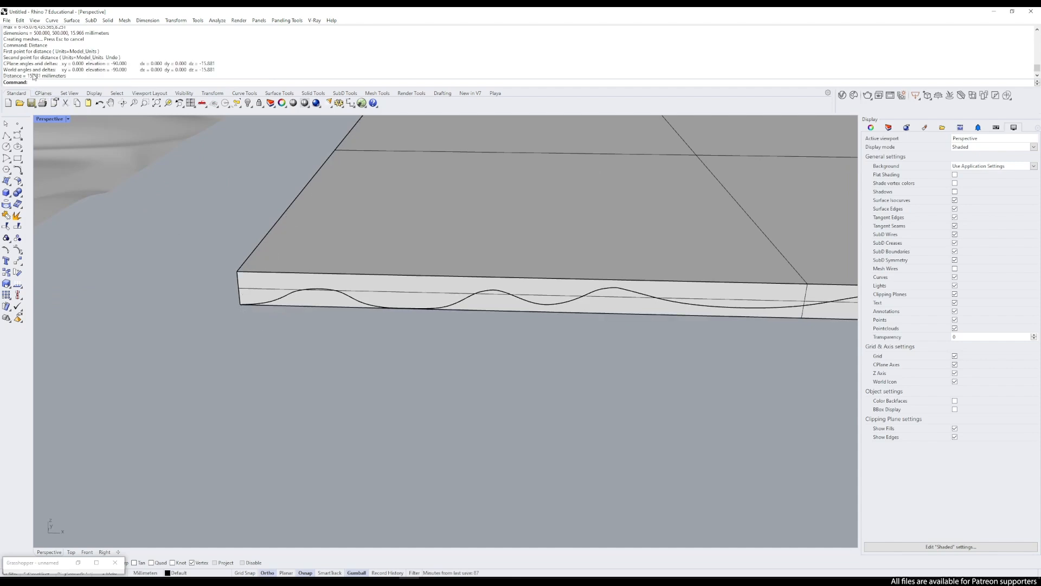
Step: Scale the bounding box in one direction from its upper corner downwards to a height of 18 mm
mouse_move(179, 271)
right_mouse_down()
mouse_move(190, 260)
mouse_move(176, 230)
mouse_move(298, 198)
mouse_move(331, 304)
mouse_move(210, 297)
right_mouse_up()
left_click(209, 297)
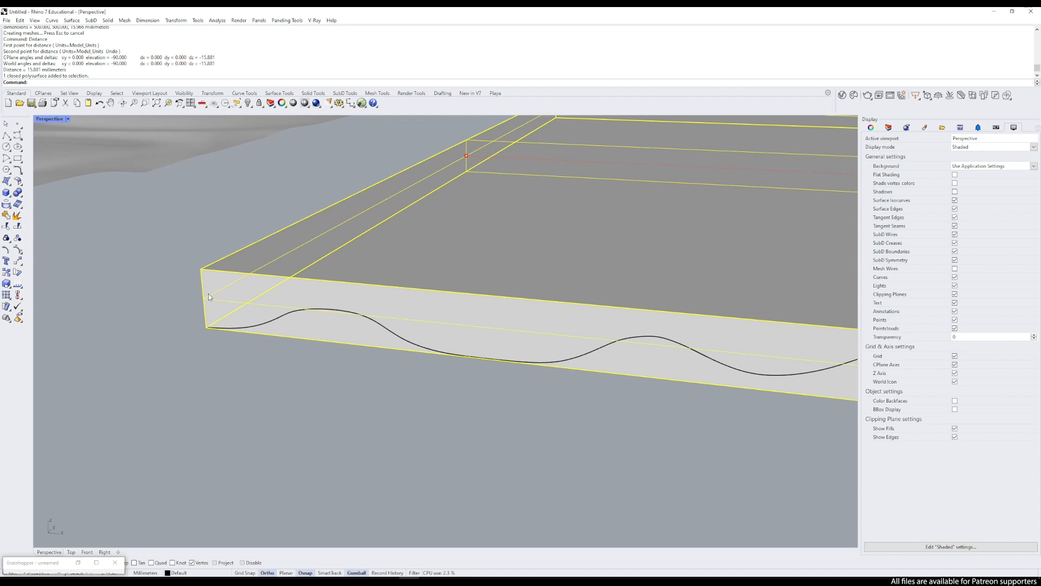
type("Scale1D")
key("Return")
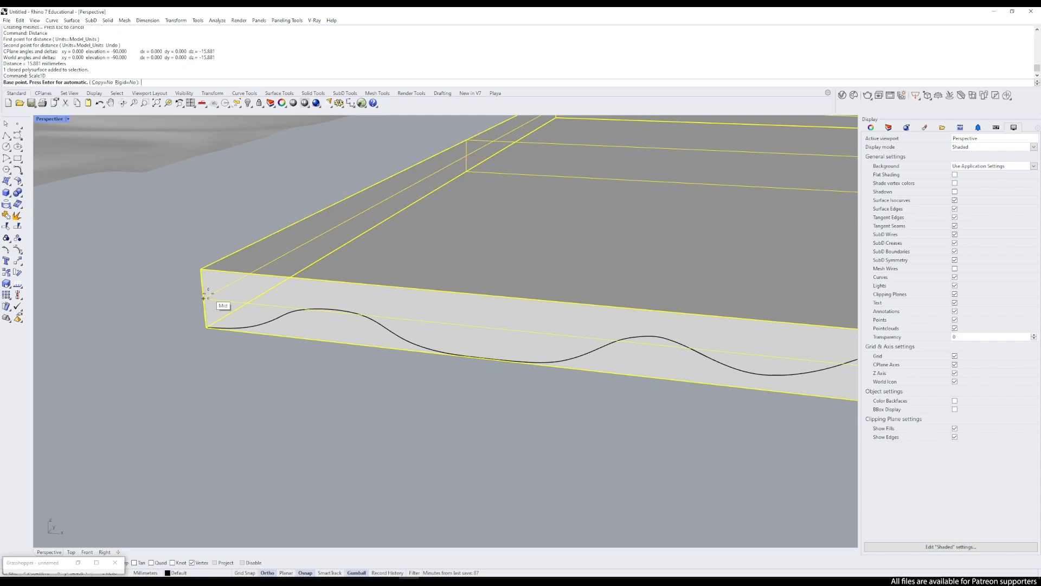
left_click(201, 269)
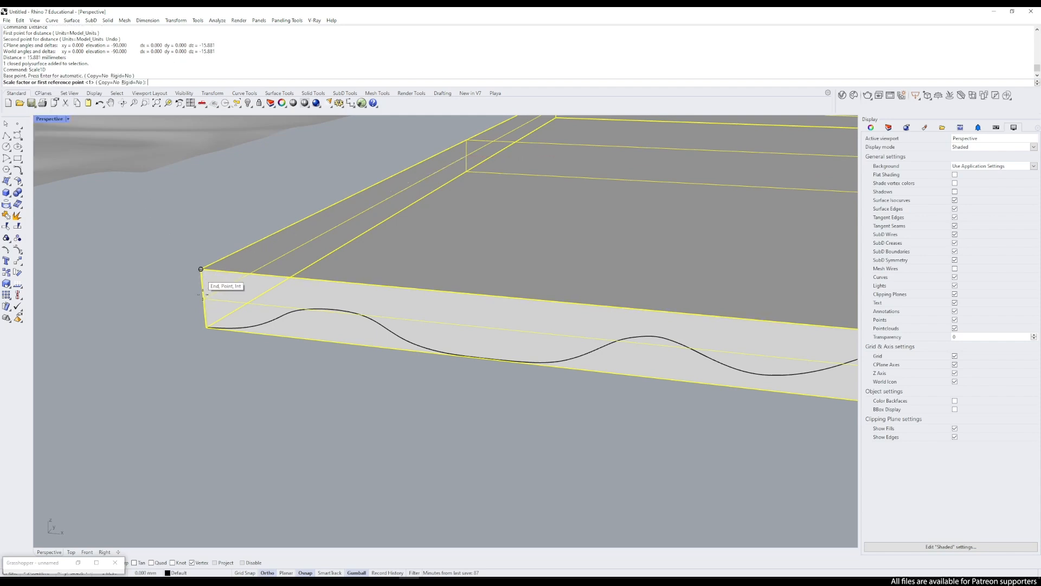
left_click(206, 327)
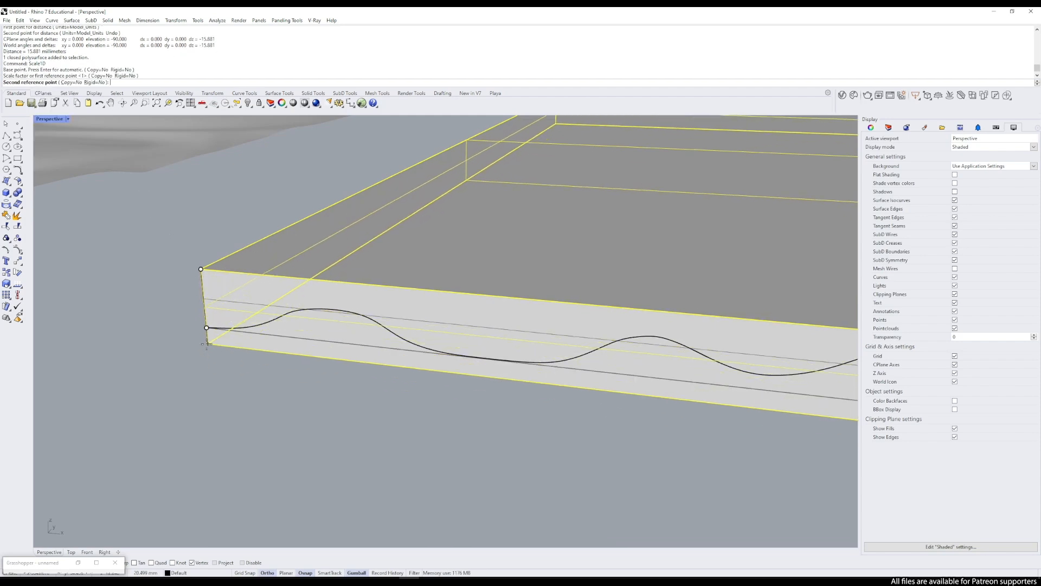
type("18")
key("Return")
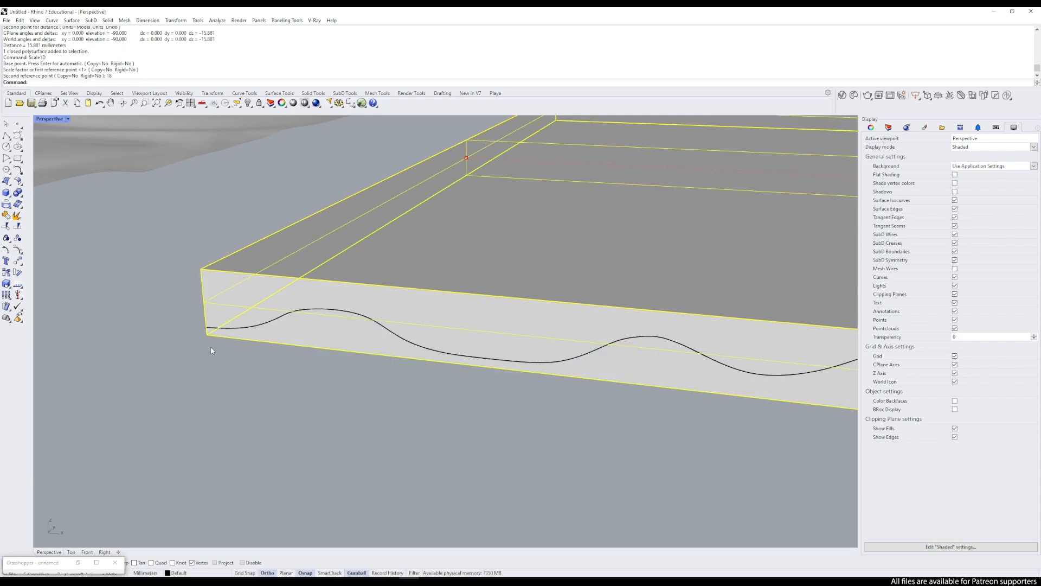
key("Escape")
Step: Extract the underside face of the box as a separate surface and check it by selecting the surface and the box in turn
scroll(239, 353, "up", 6)
scroll(258, 325, "down", 5)
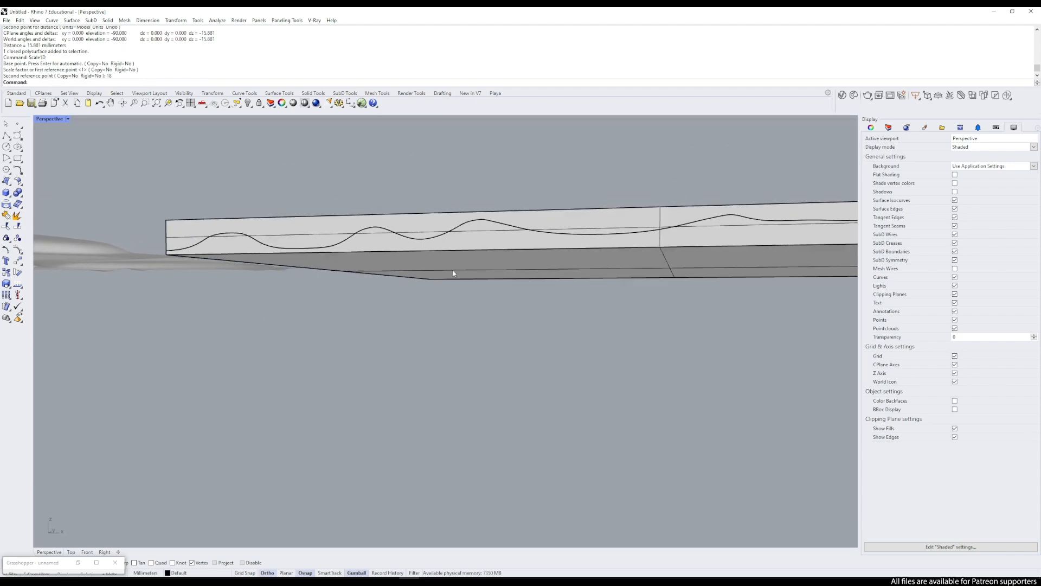
right_click_drag(294, 283, 309, 267)
left_click(393, 264, "ctrl+shift")
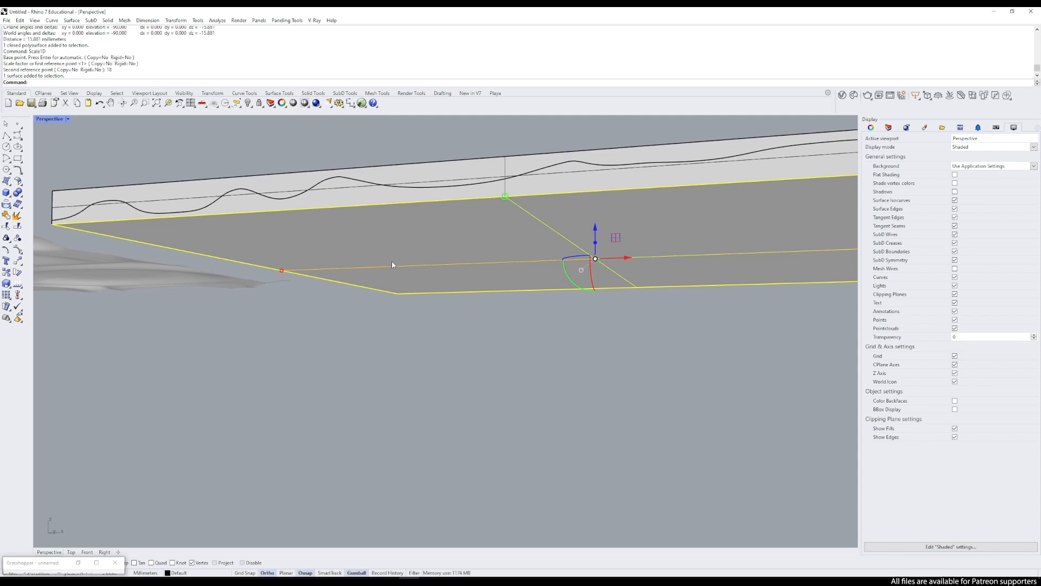
left_click(390, 340)
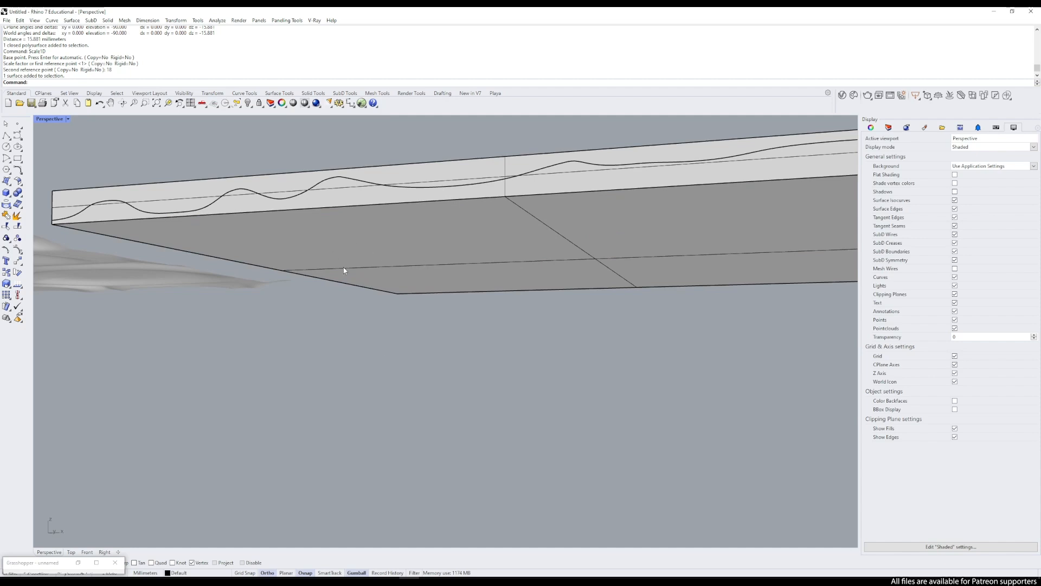
left_click(362, 248, "ctrl+shift")
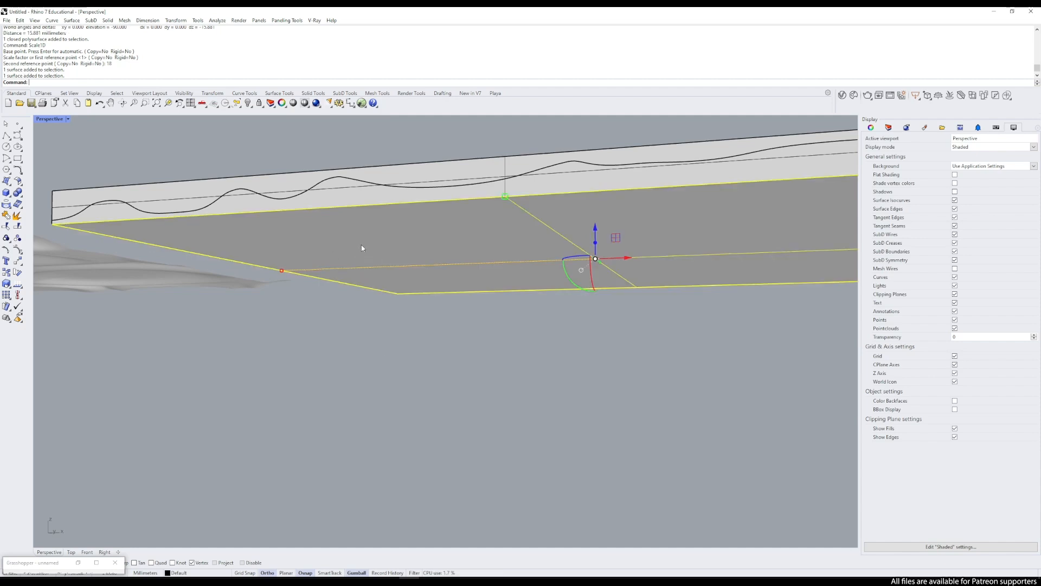
type("Extracts")
key("Return")
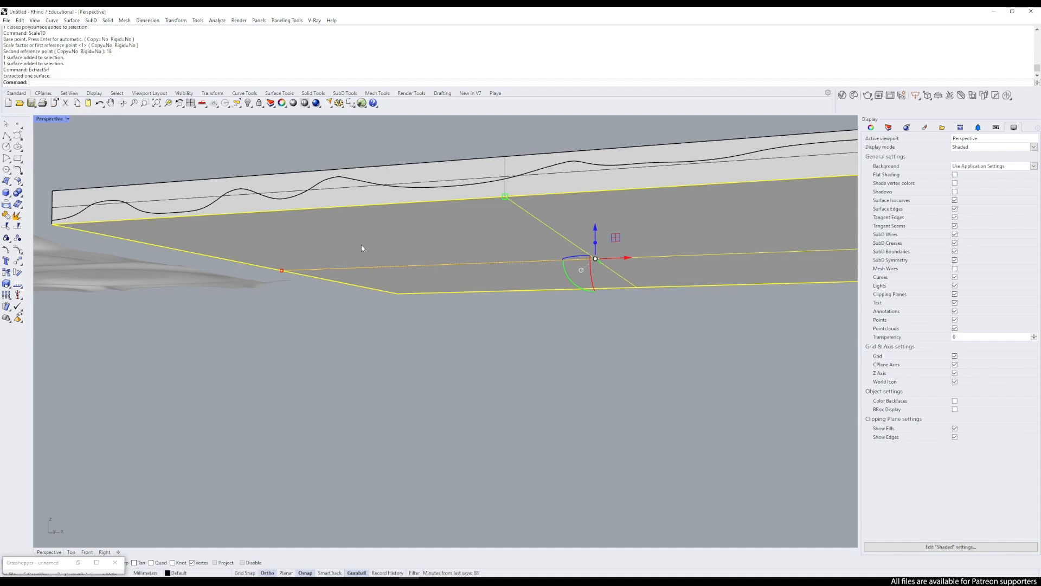
left_click(386, 227)
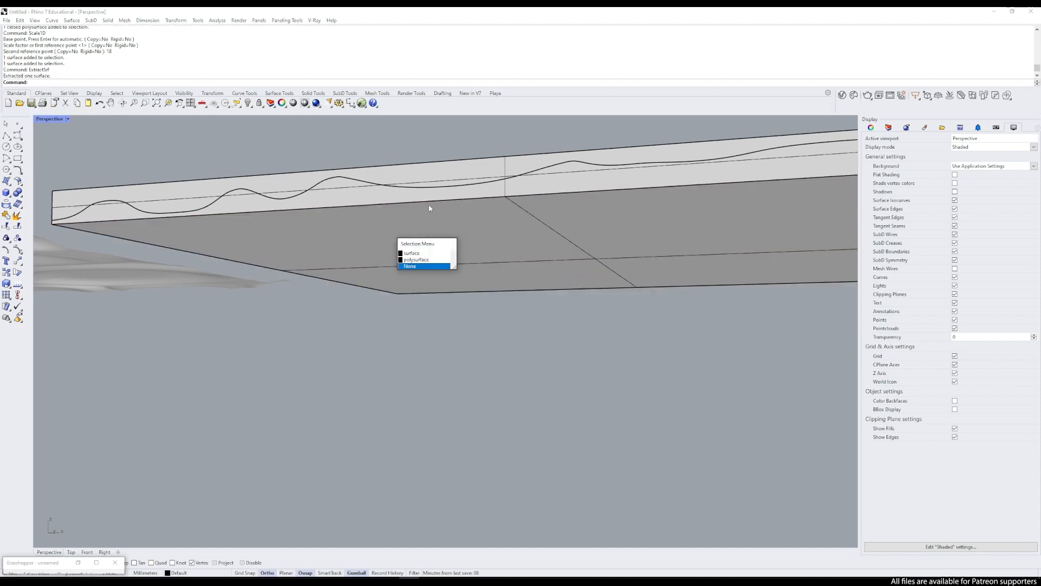
left_click(421, 253)
left_click(420, 357)
left_click(417, 175)
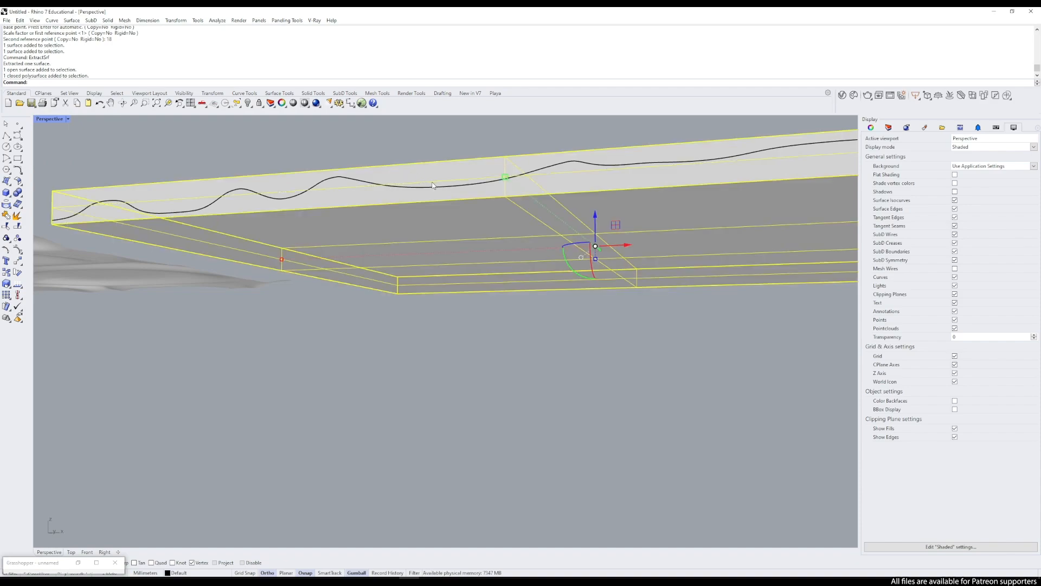
Step: Delete the rest of the bounding box so only the flat underside surface remains beneath the wavy NURBS surface, and check that surface
key("Delete")
right_click_drag(420, 187, 460, 317)
left_click(471, 298)
left_click(434, 337)
right_click_drag(322, 308, 343, 306)
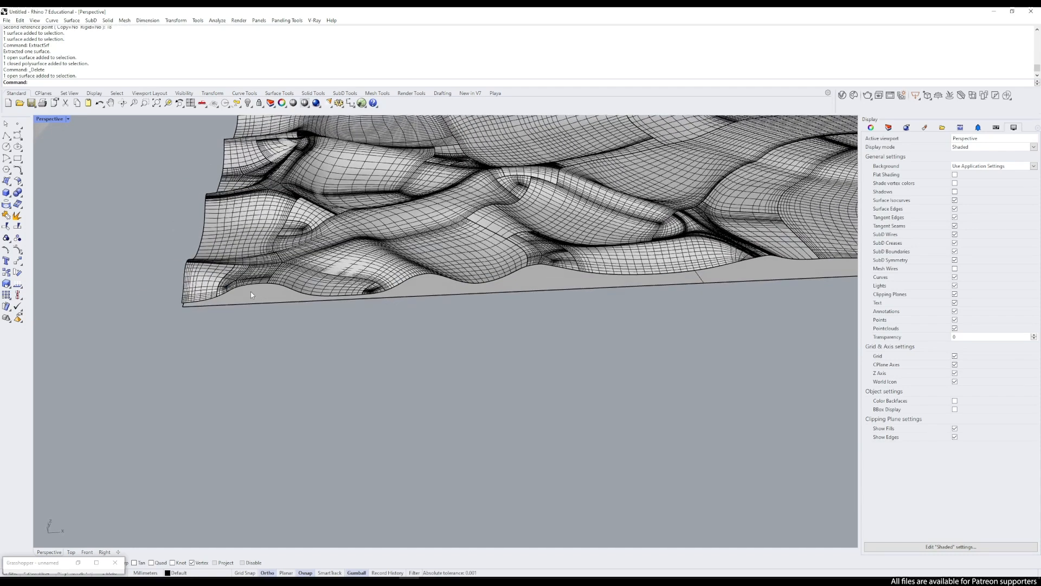
Step: Duplicate the border of the flat underside surface as a closed curve
left_click(272, 304)
left_click(285, 307)
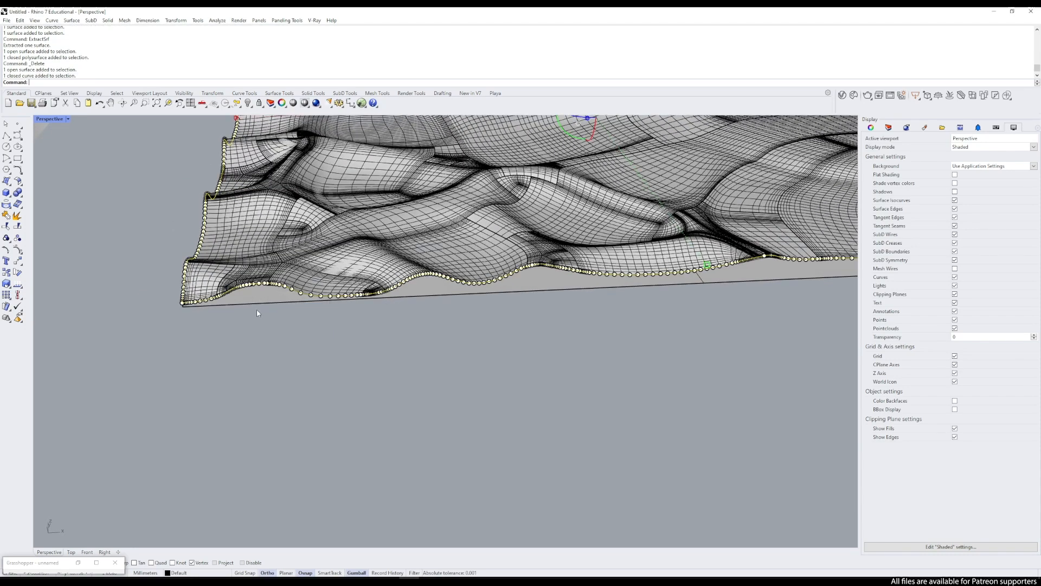
left_click(249, 305)
type("DupBorder")
key("Return")
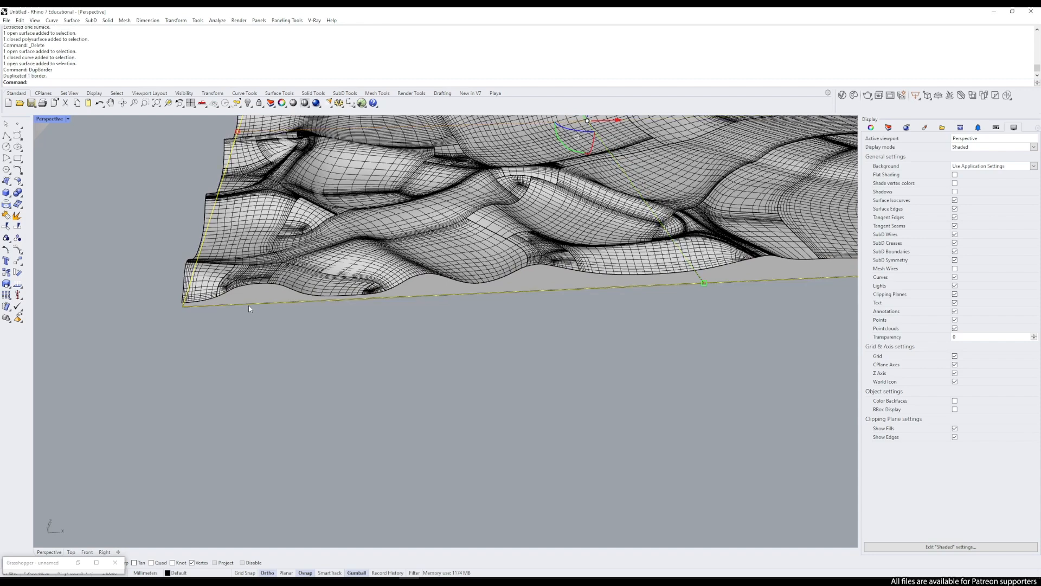
scroll(249, 307, "down", 5)
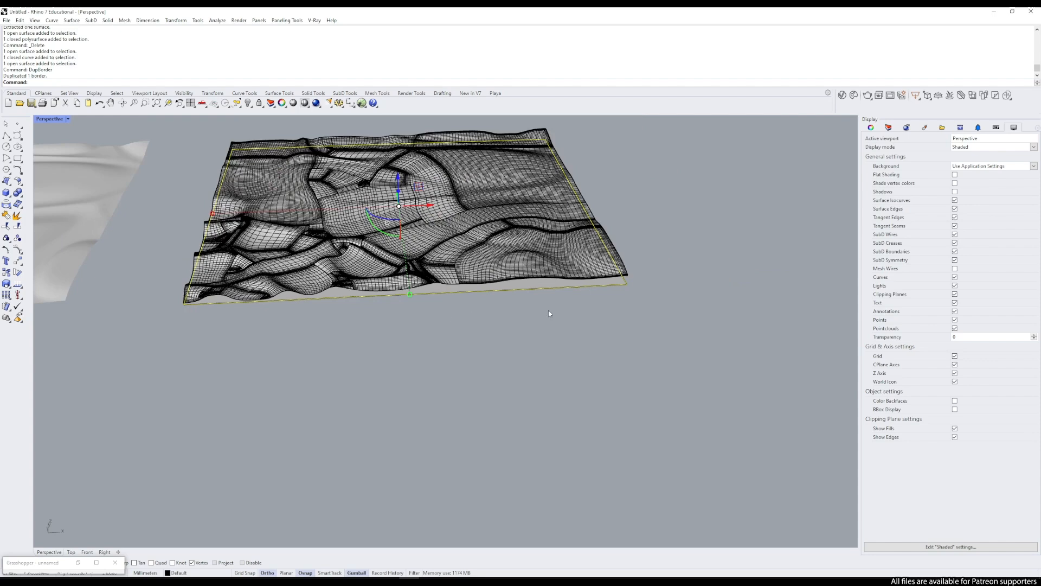
left_click(151, 324)
scroll(157, 317, "up", 5)
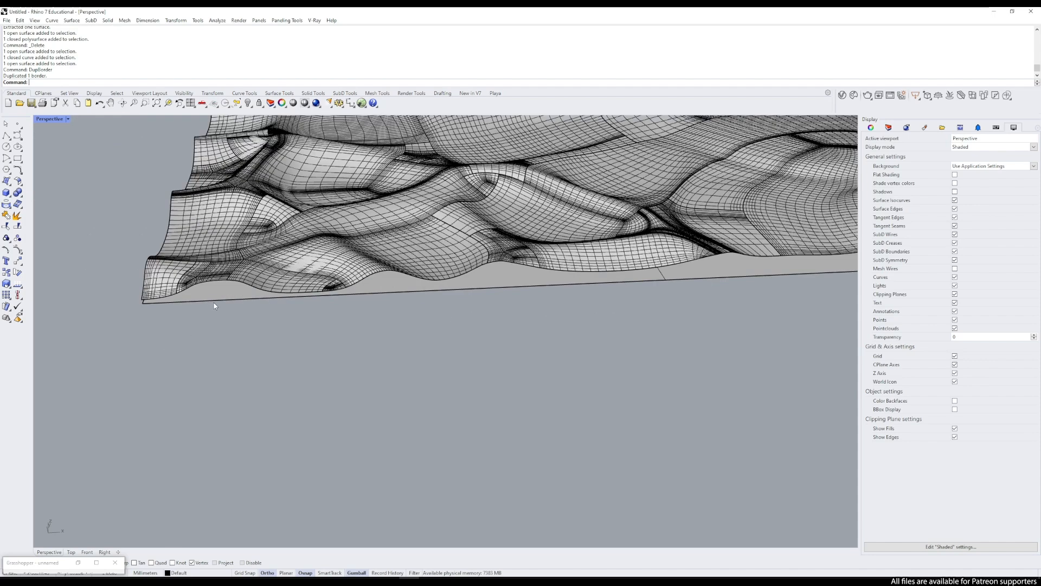
Step: Try to loft between the wavy surface's closed border curve and the flat rectangular border curve, keeping the proposed seam points
left_click(204, 280)
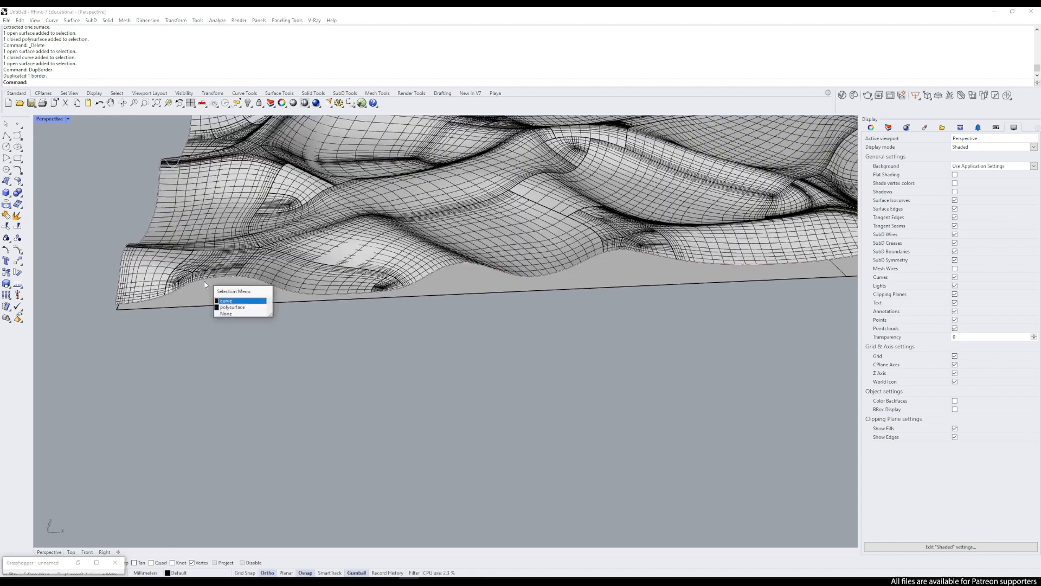
left_click(238, 302)
scroll(135, 257, "down", 4)
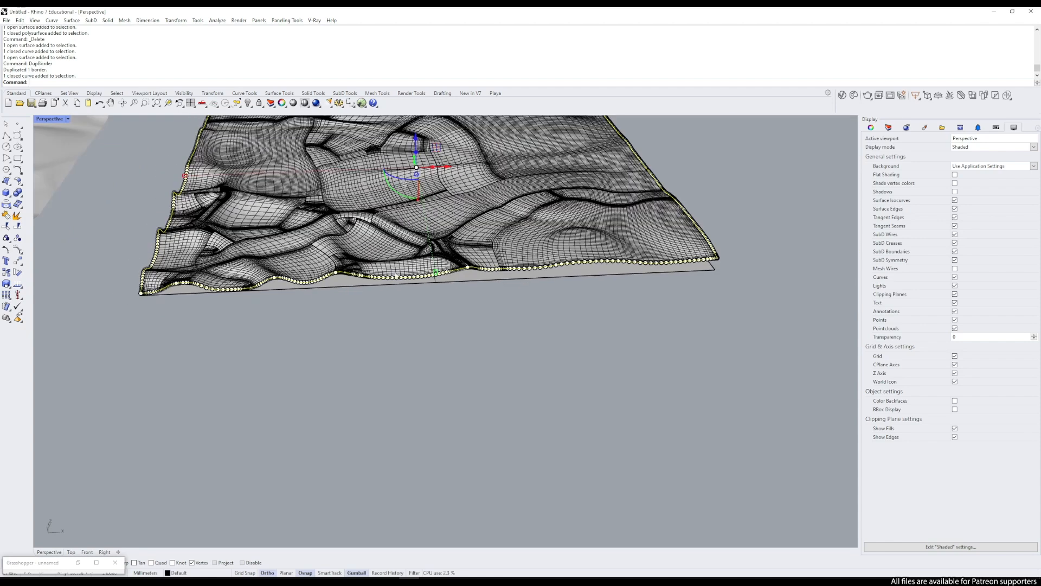
scroll(169, 263, "up", 3)
left_click(199, 304)
left_click(226, 331)
type("Loft")
key("Return")
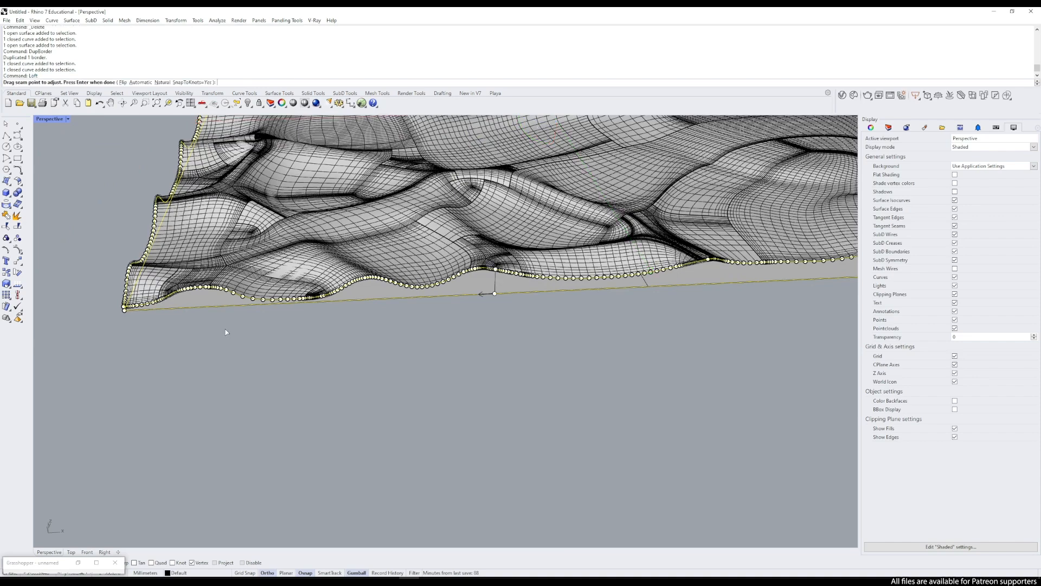
key("Return")
Step: Examine the isocurve layout of the previewed loft walls along the front edge and around the corner, and cancel the loft
scroll(249, 320, "up", 5)
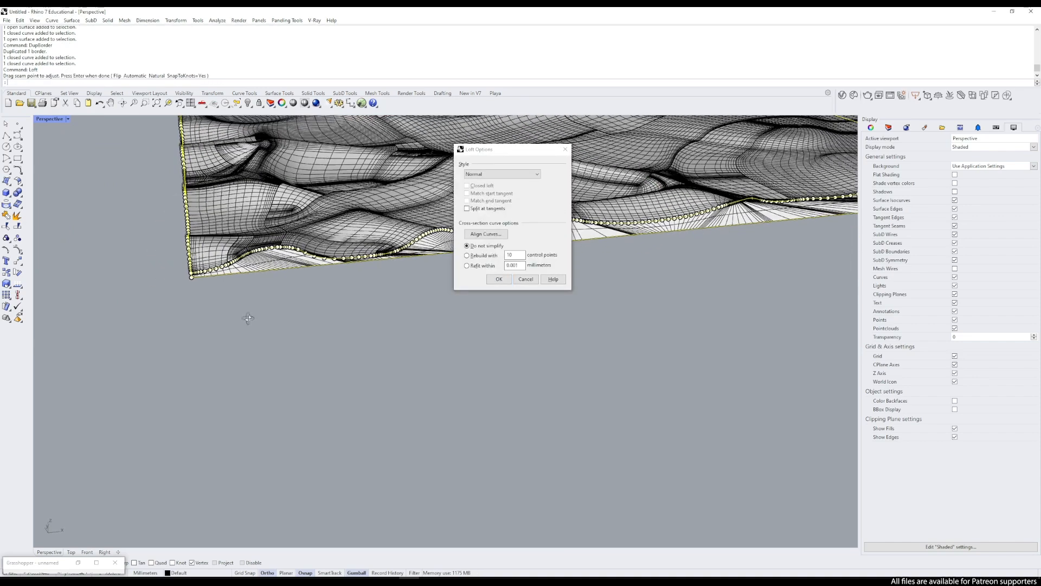
scroll(295, 351, "down", 5)
right_click_drag(305, 360, 284, 360)
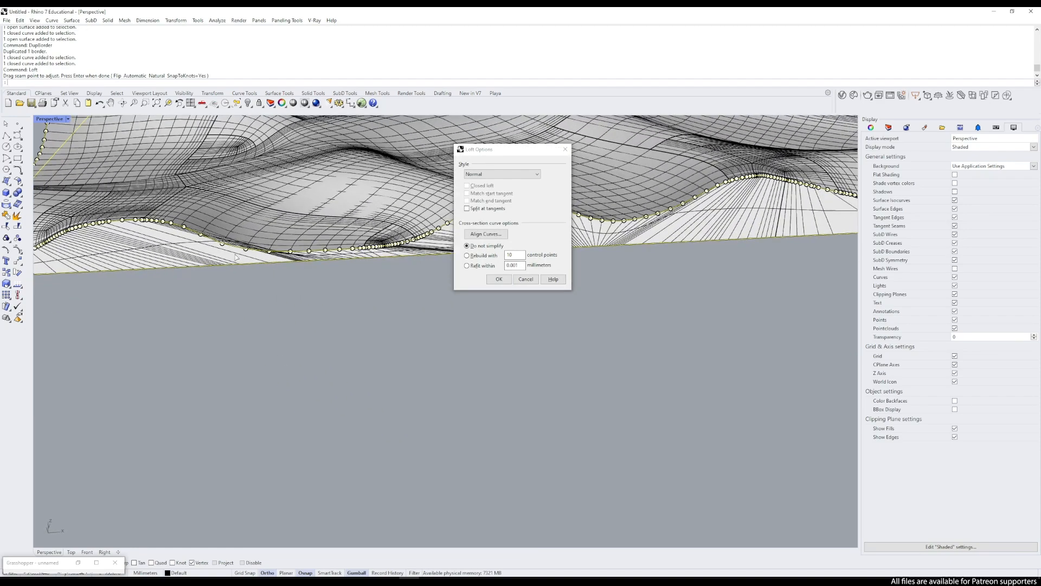
scroll(236, 257, "up", 5)
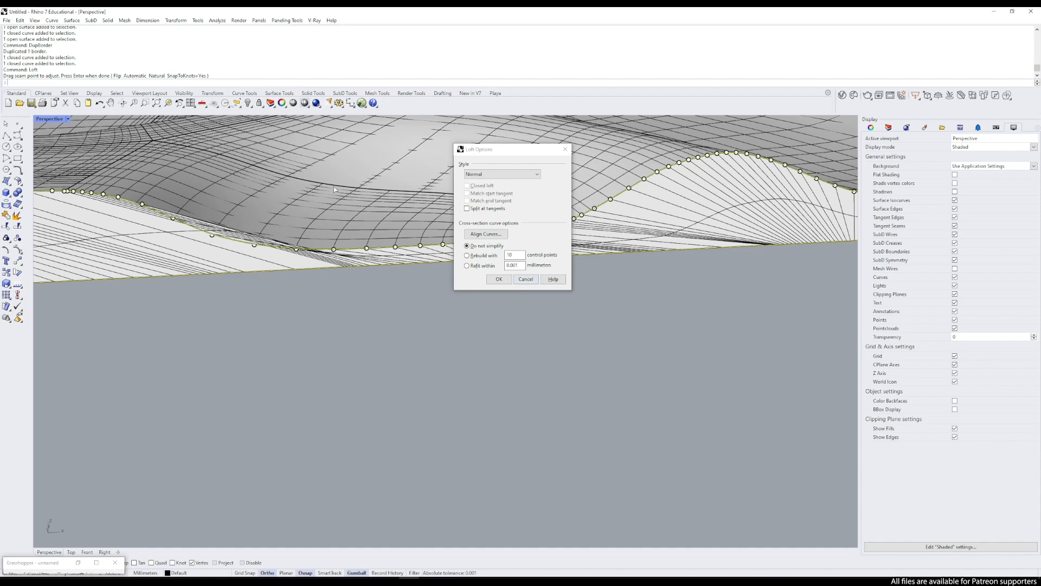
scroll(271, 267, "down", 5)
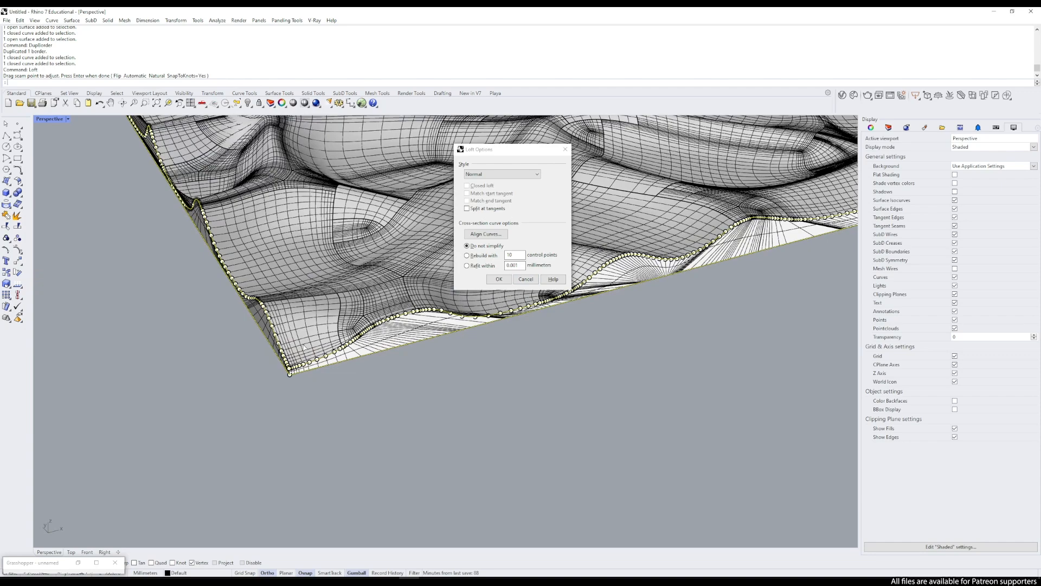
scroll(355, 352, "up", 4)
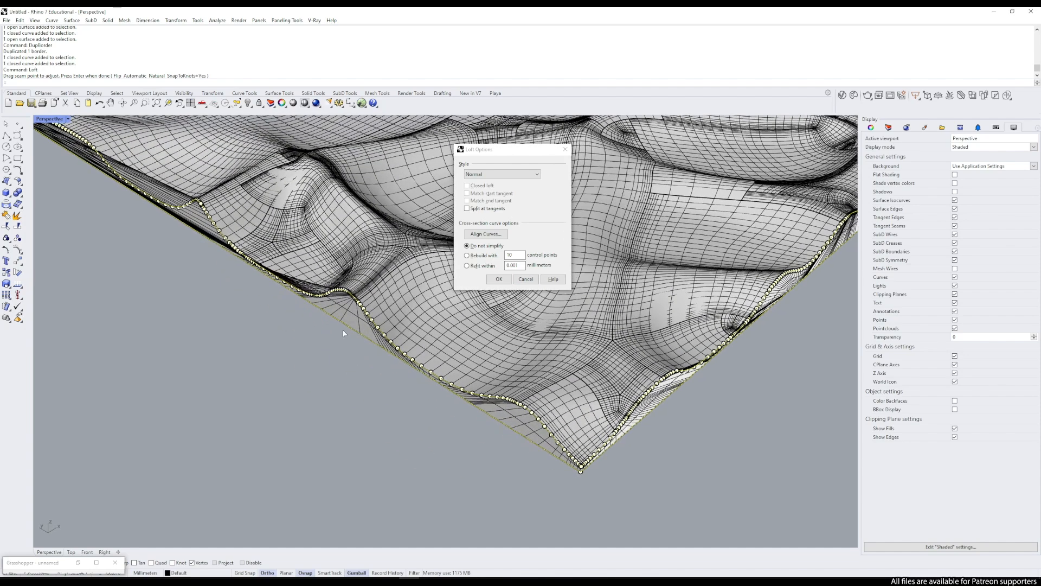
scroll(320, 283, "up", 2)
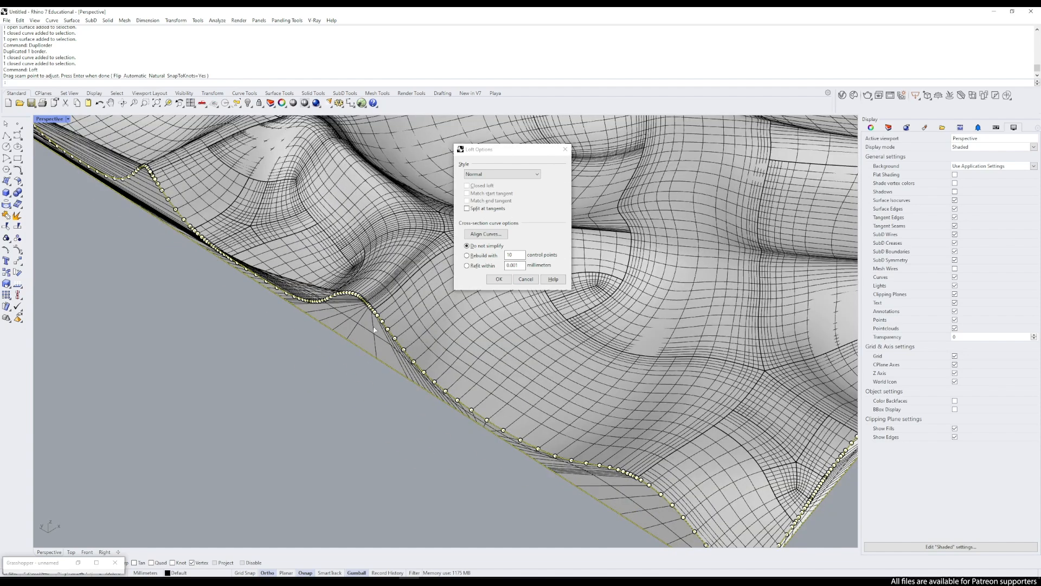
left_click(526, 279)
Step: Delete the duplicated rectangular border curve of the flat base surface
left_click(329, 384)
left_click(356, 341)
scroll(362, 340, "down", 6)
right_click_drag(353, 342, 324, 348)
left_click(324, 348)
left_click(350, 321)
left_click(380, 345)
key("Delete")
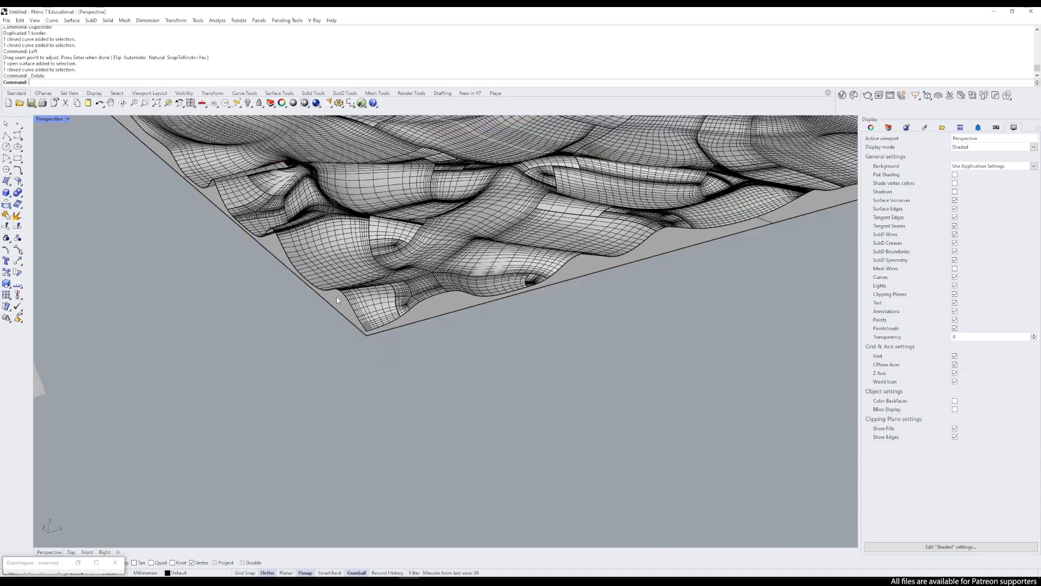
Step: Scale up the flat base surface uniformly about its centre so it extends beyond the wavy surface on all sides
left_click(348, 307)
scroll(347, 307, "down", 5)
right_click_drag(404, 320, 379, 367)
left_click_drag(298, 287, 237, 320, "shift")
left_click(459, 496)
right_click_drag(459, 496, 488, 456)
scroll(394, 339, "up", 9)
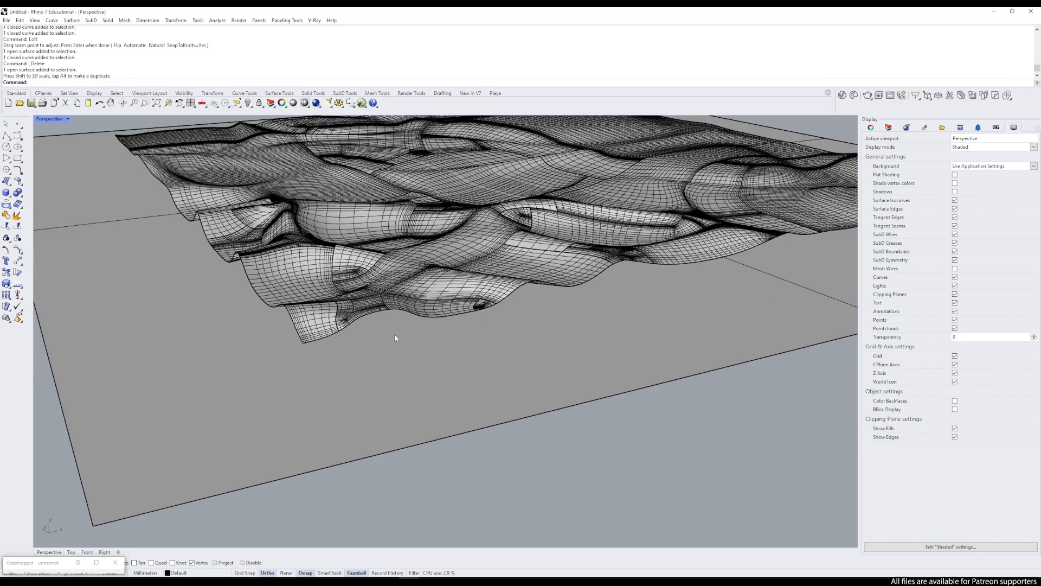
Step: Project the wavy surface's closed border curve onto the enlarged base surface along the CPlane Z direction, keeping the input curve
left_click(416, 319)
left_click(430, 334)
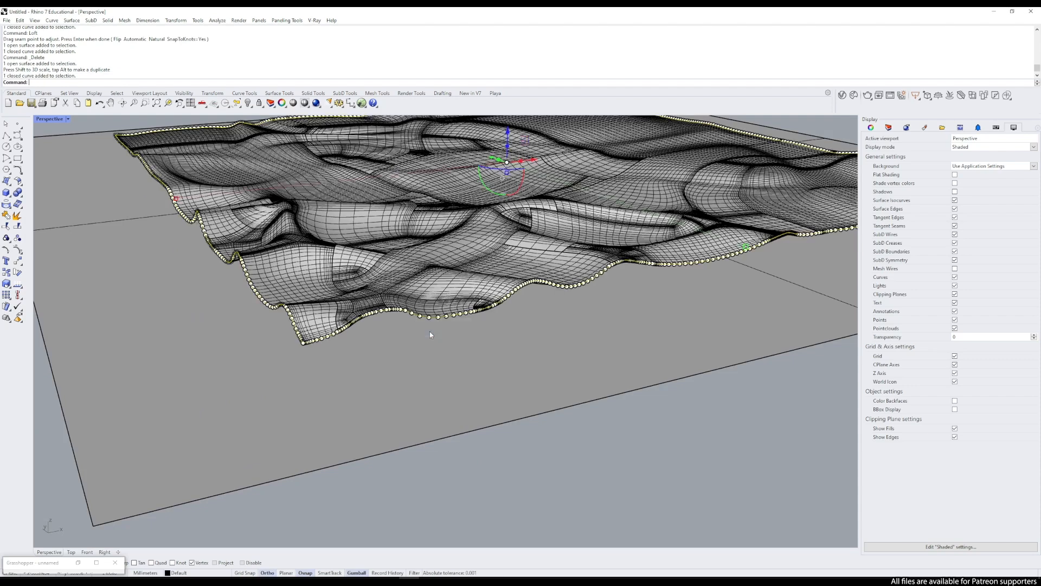
type("Project")
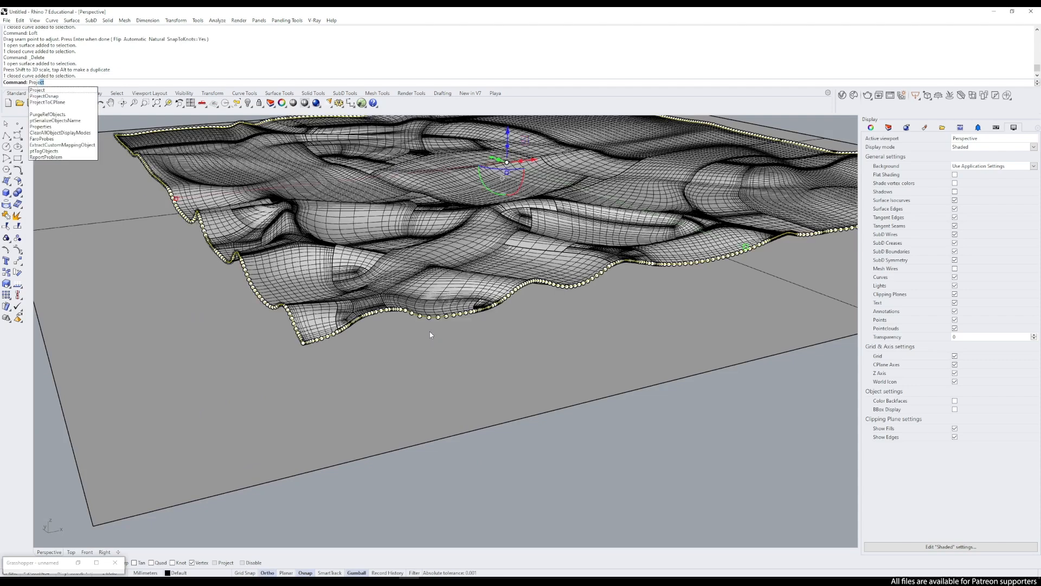
key("Return")
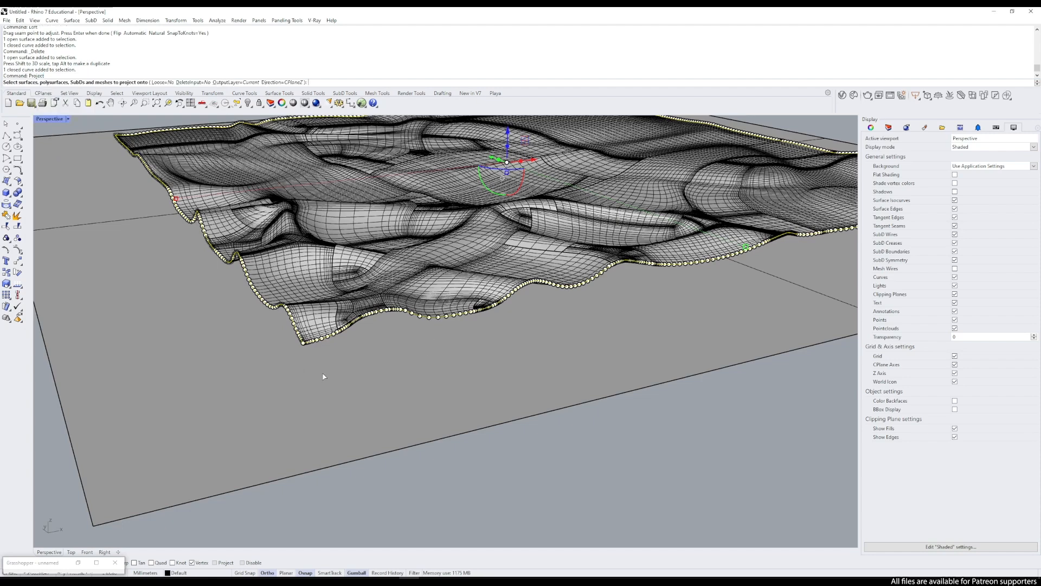
scroll(323, 373, "down", 7)
right_click_drag(254, 347, 226, 384)
left_click(226, 384)
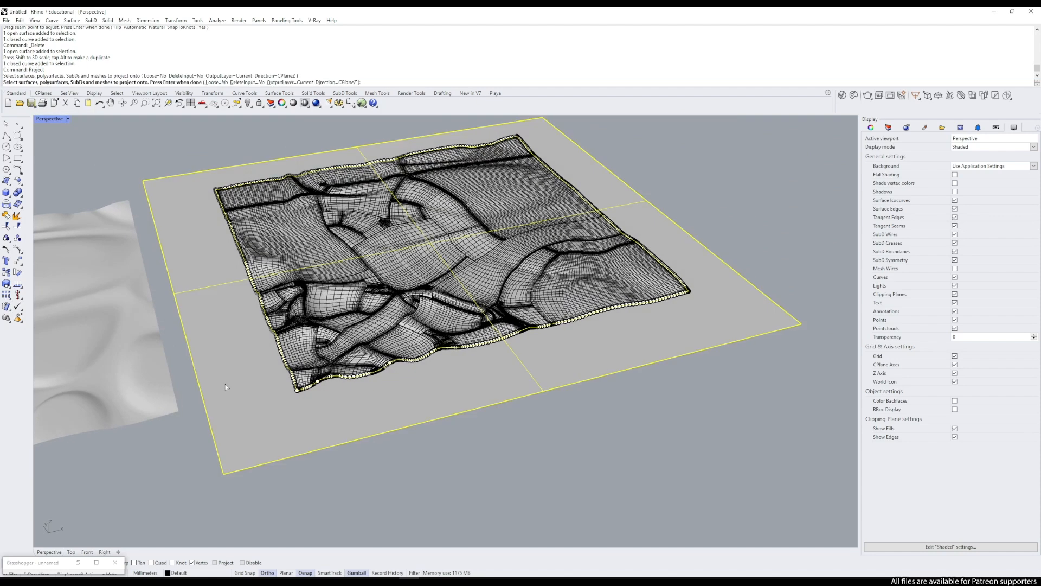
key("Return")
left_click(466, 488)
Step: Delete the enlarged flat base surface, keeping the projected curve
right_click_drag(467, 488, 470, 407)
scroll(374, 371, "up", 2)
left_click(357, 368)
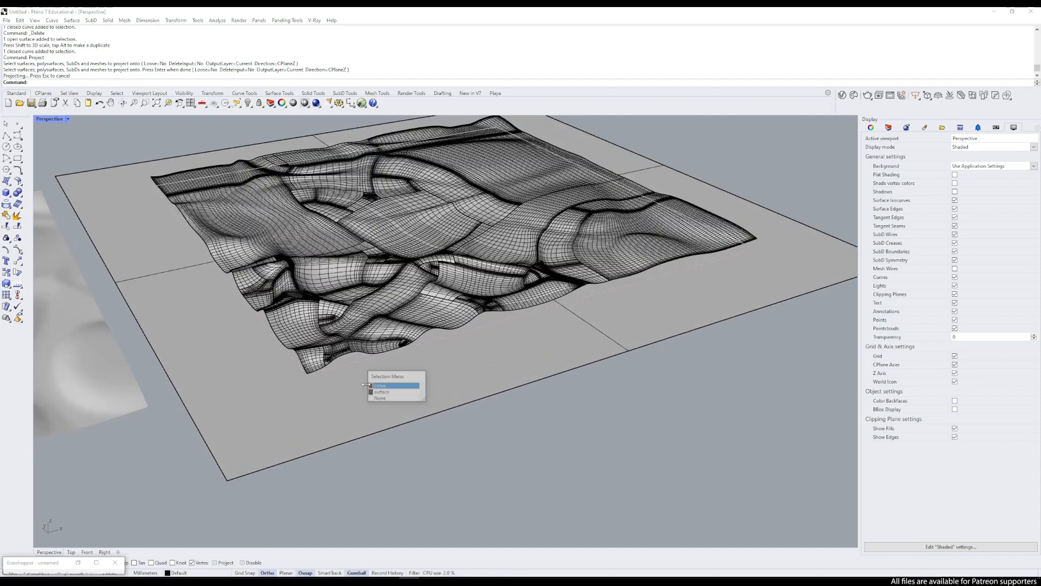
left_click(319, 415)
key("Delete")
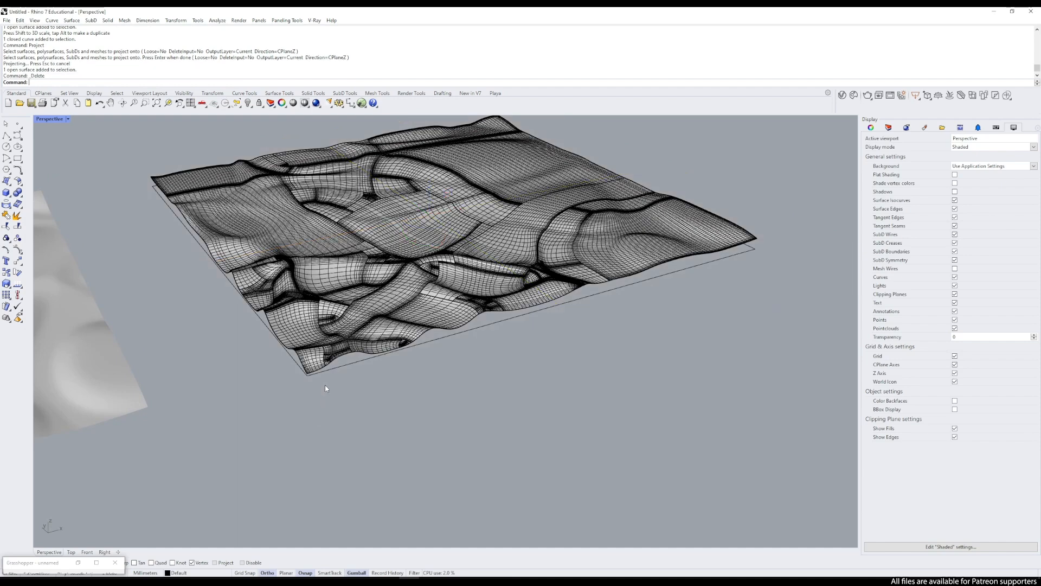
Step: Loft between the projected flat curve and the wavy border curve, using the default seam and Normal style, to form the side walls
left_click(334, 371)
scroll(325, 371, "up", 5)
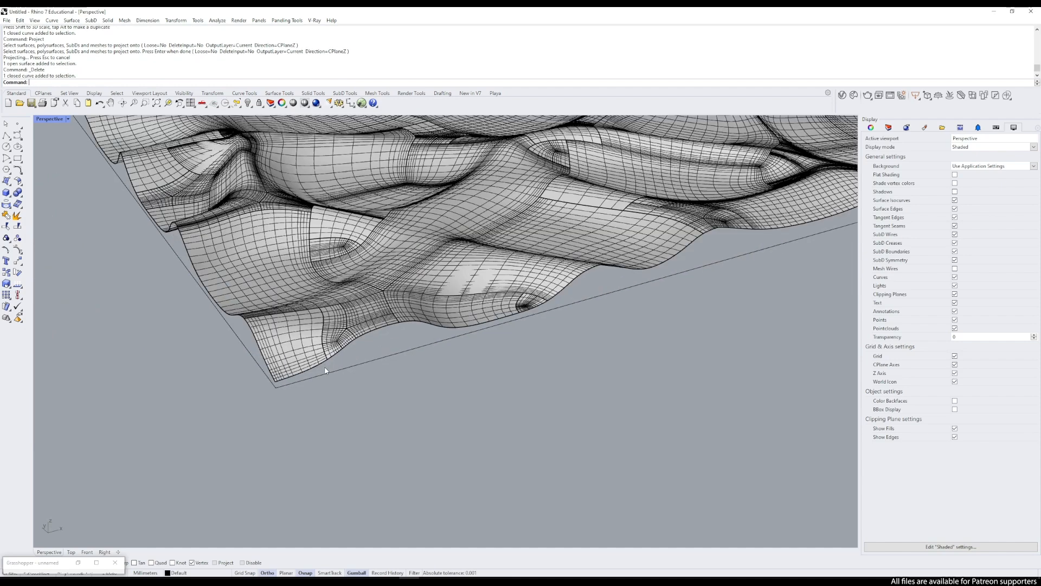
left_click(342, 351)
left_click(348, 390)
left_click(344, 372)
scroll(294, 376, "up", 3)
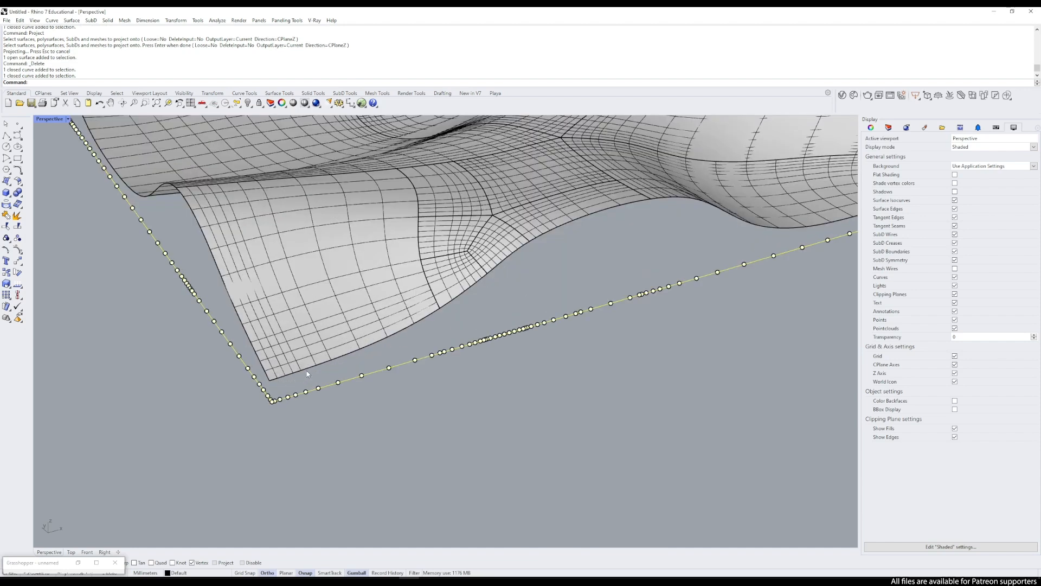
left_click(307, 370, "shift")
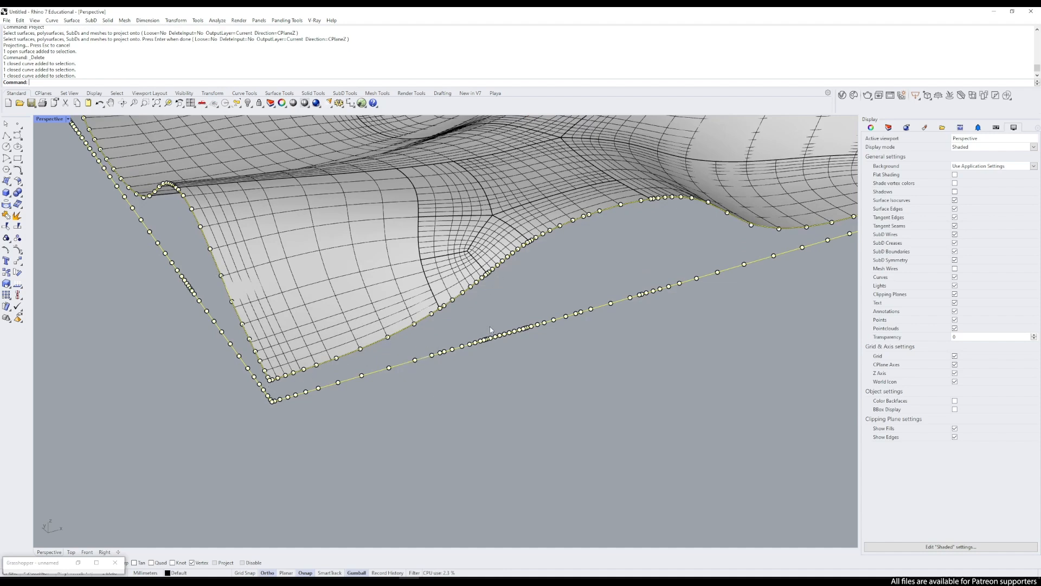
type("loft")
key("Return")
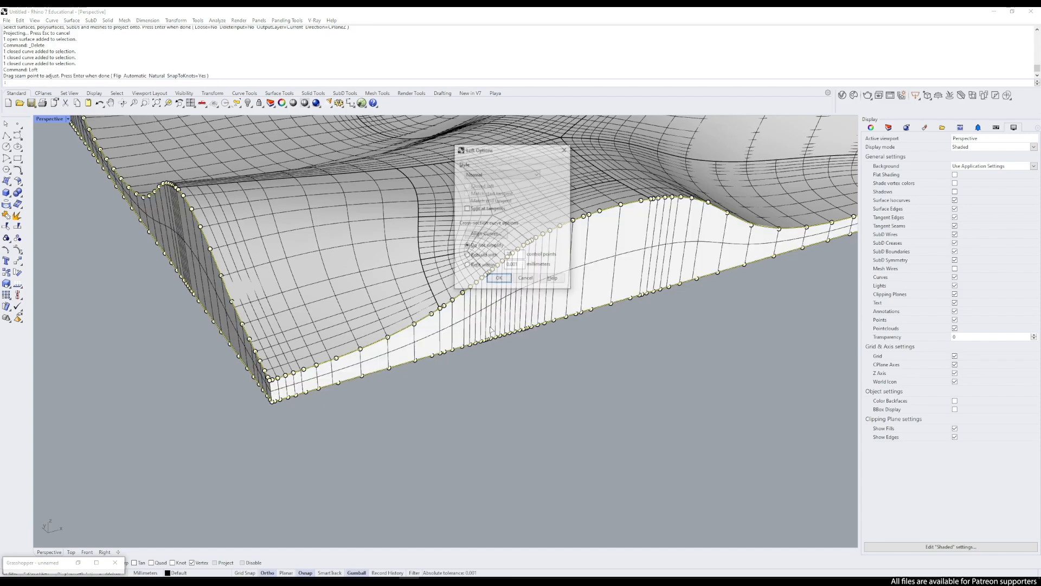
key("Return")
Step: Check the lofted side walls around the panel and delete the two border curves used for the loft
scroll(491, 329, "down", 3)
right_click_drag(521, 290, 553, 282)
scroll(426, 275, "down", 3)
scroll(530, 279, "up", 4)
scroll(488, 279, "down", 3)
right_click_drag(486, 279, 420, 294)
key("Delete")
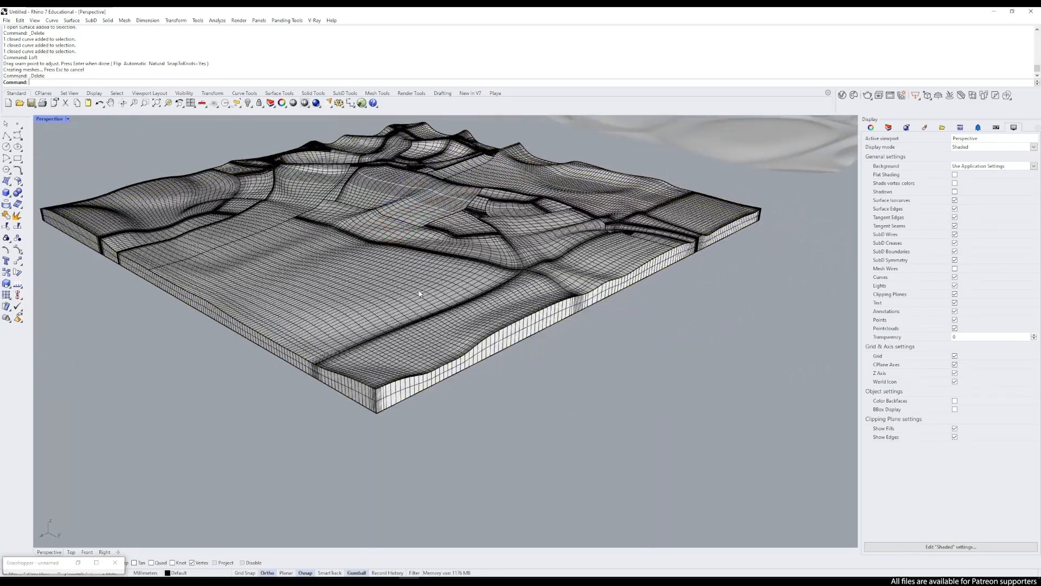
Step: Join the wavy surface with the lofted side walls and cap the open underside to make a closed solid
left_click_drag(523, 377, 353, 353)
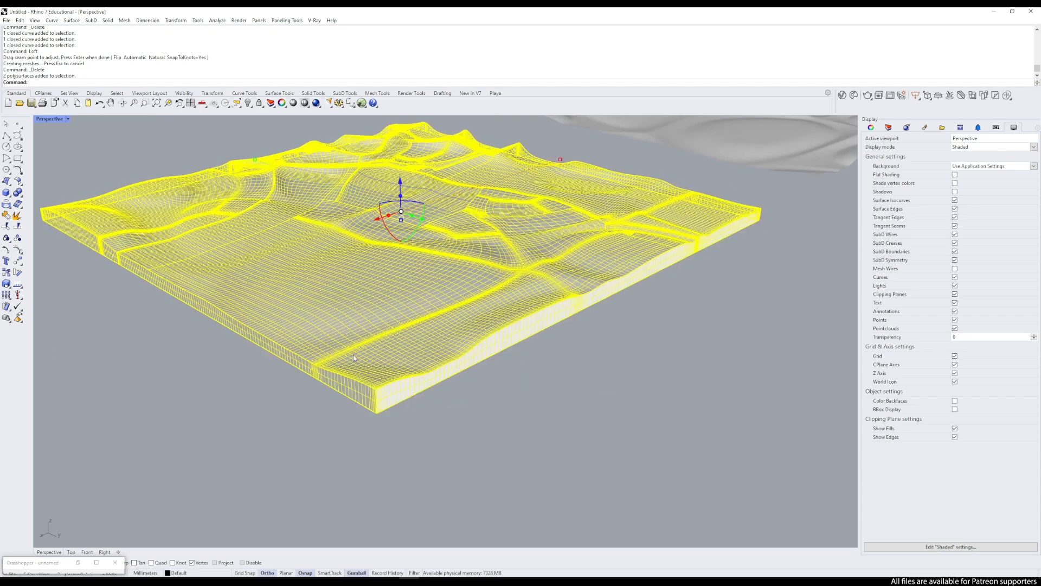
type("join")
key("Return")
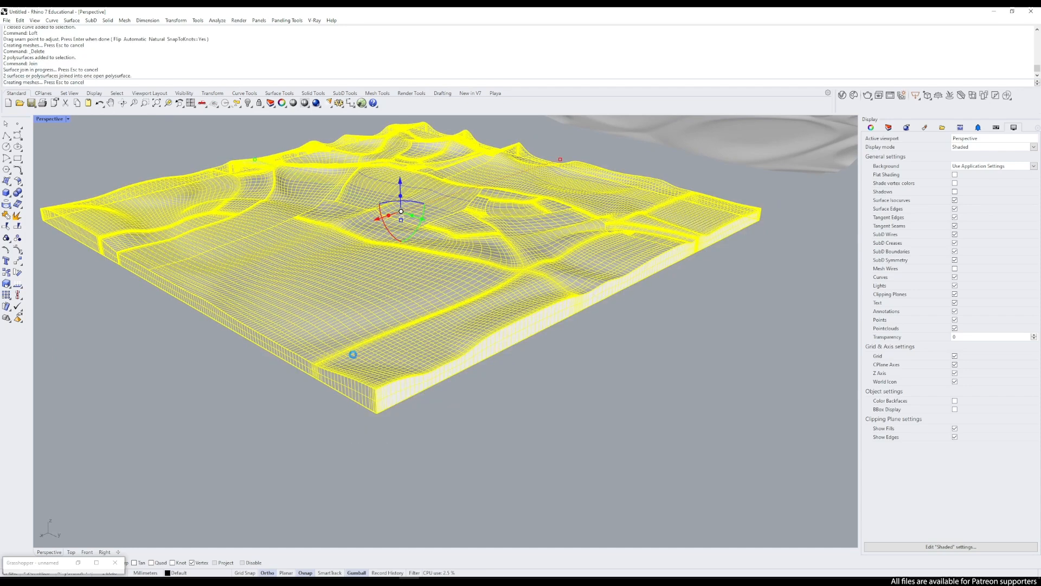
type("Cap")
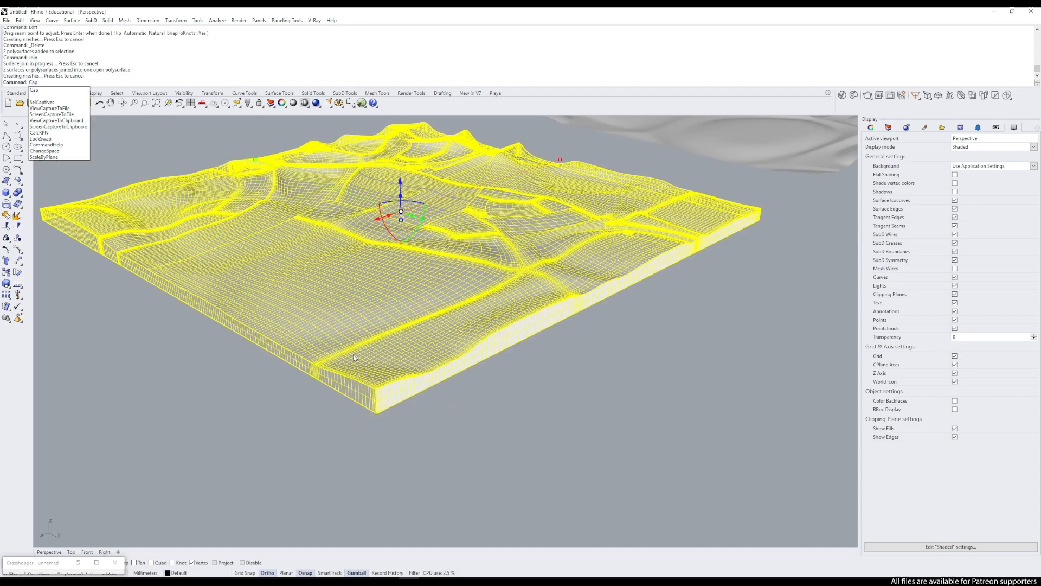
key("Return")
right_click_drag(353, 354, 362, 472)
key("Escape")
Step: Inspect the capped solid panel and the original open mesh side by side, selecting each in turn
left_click(413, 344)
scroll(537, 301, "down", 4)
key("Escape")
left_click(407, 299)
mouse_move(562, 297)
right_mouse_down()
mouse_move(458, 295)
mouse_move(608, 314)
mouse_move(529, 353)
mouse_move(409, 362)
mouse_move(389, 347)
mouse_move(490, 353)
mouse_move(495, 344)
mouse_move(443, 343)
mouse_move(497, 336)
mouse_move(504, 350)
mouse_move(549, 314)
right_mouse_up()
left_click(619, 327)
left_click(549, 315)
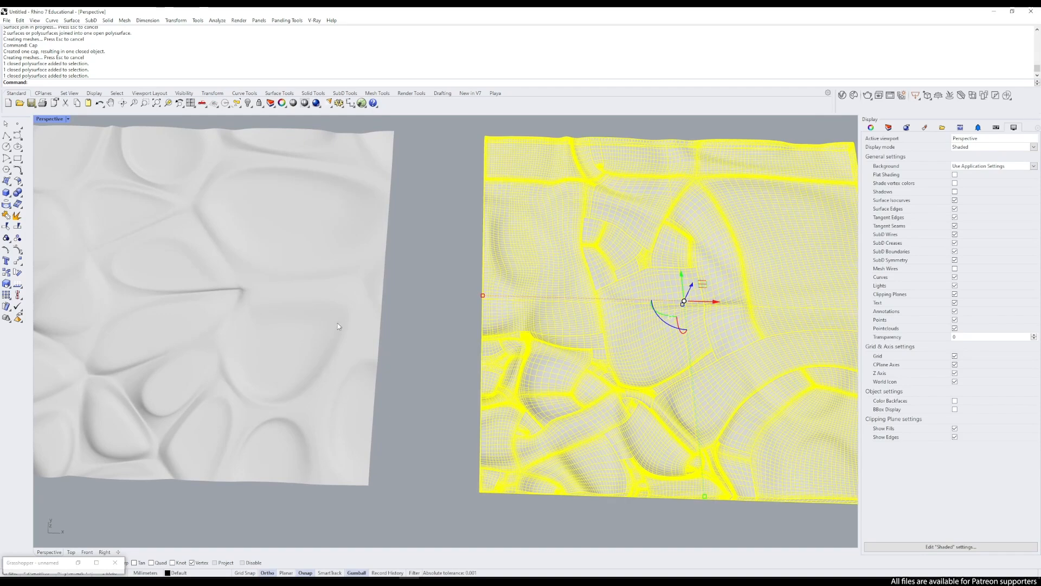
left_click(271, 314)
scroll(349, 360, "down", 5)
left_click(459, 278)
right_click_drag(484, 270, 395, 327, "shift")
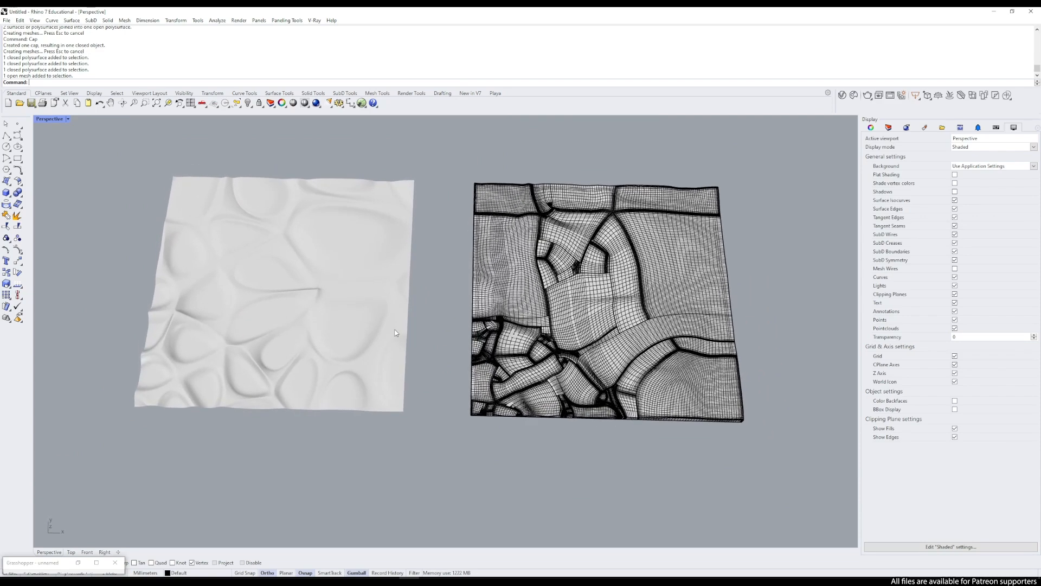
Step: Switch the Perspective view to the Evangelion_Red display mode and compare the solid panel with the mesh from several angles
left_click(59, 118)
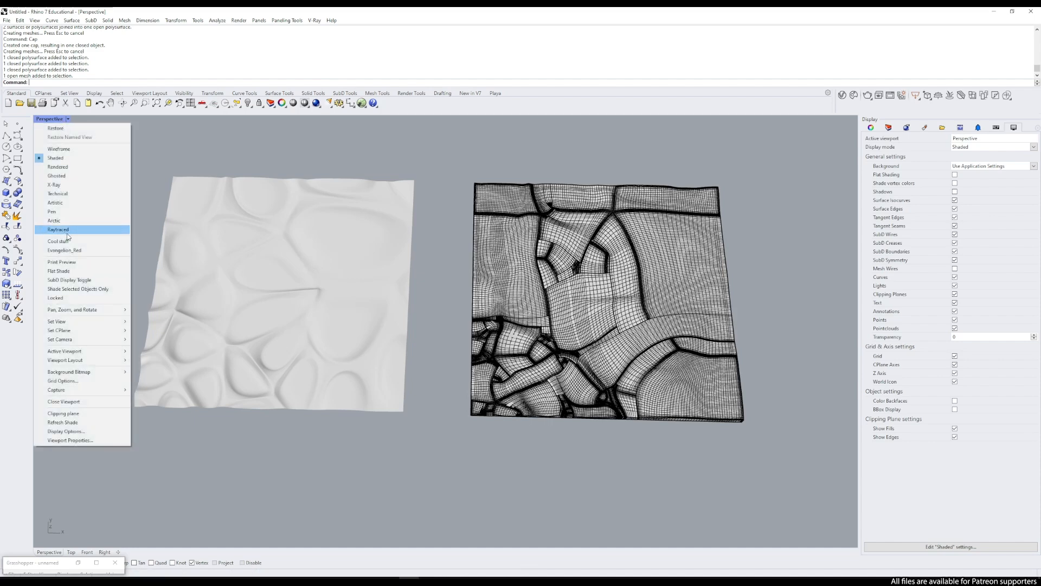
left_click(70, 250)
right_click_drag(503, 344, 473, 297)
scroll(473, 296, "up", 8)
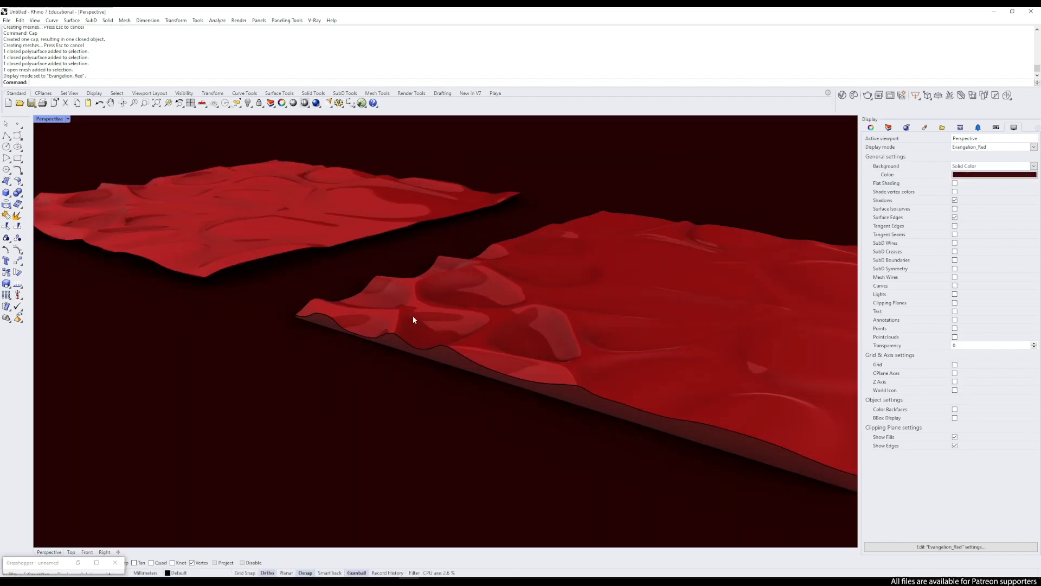
right_click_drag(485, 336, 512, 306)
scroll(530, 355, "down", 5)
left_click(584, 271)
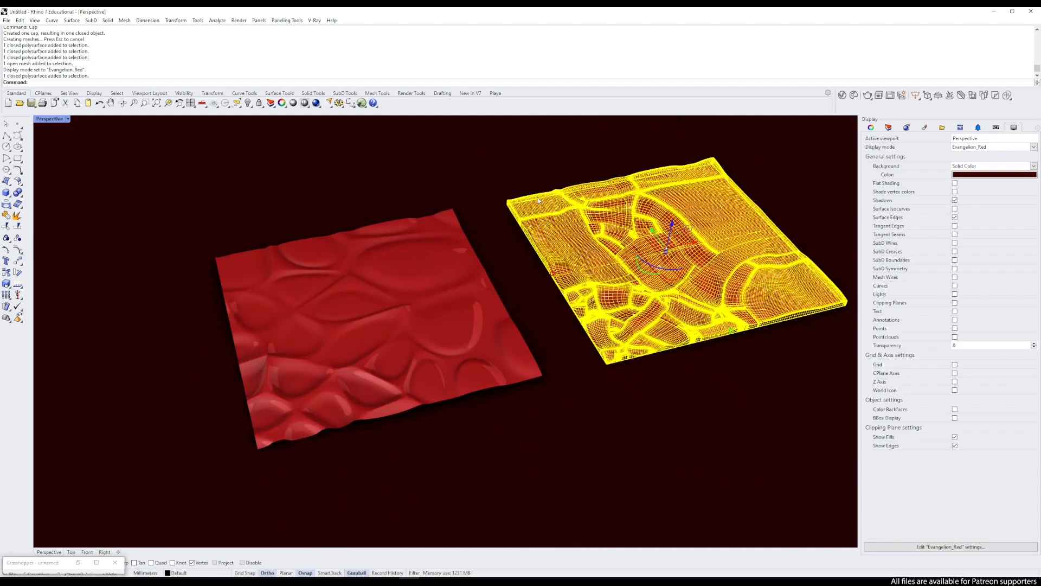
left_click(490, 196)
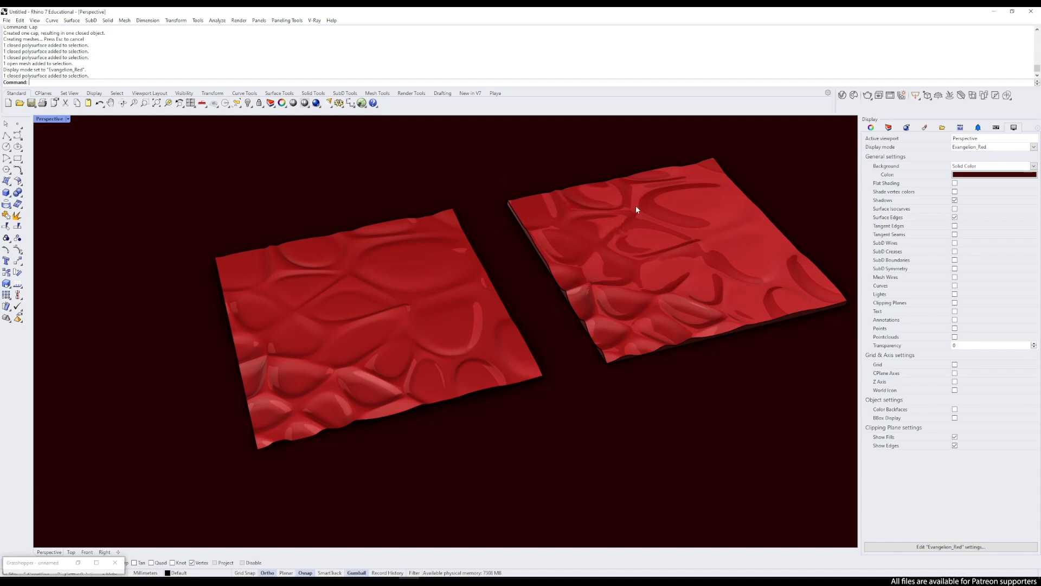
left_click(381, 354)
left_click(360, 143)
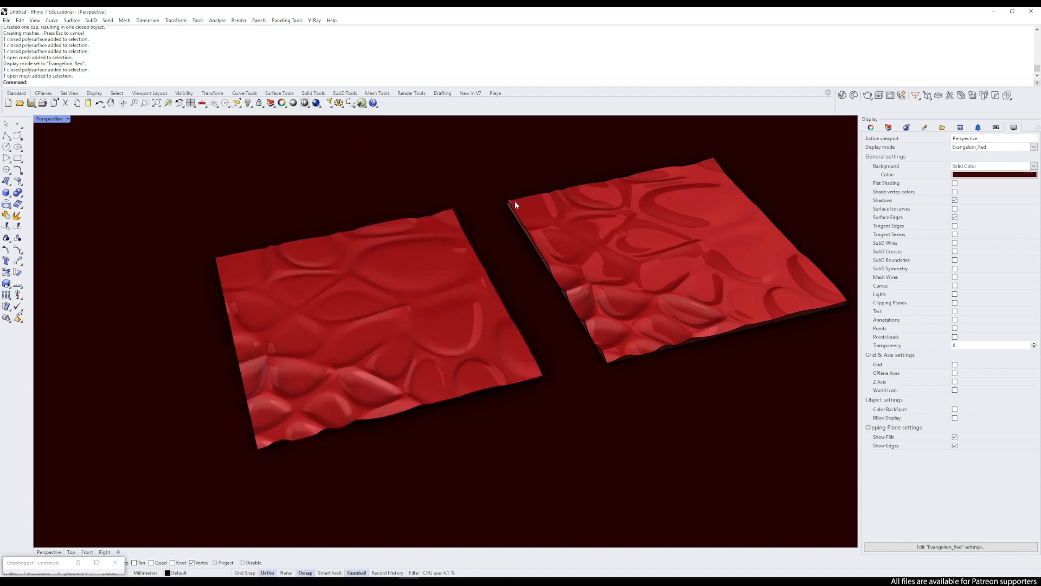
right_click_drag(514, 205, 431, 287)
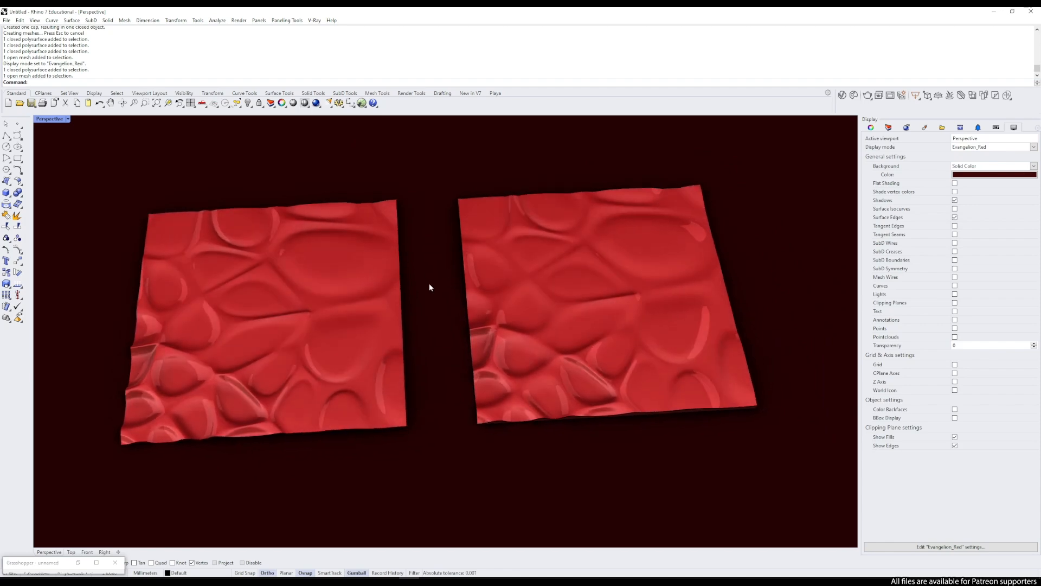
Step: Set the Perspective view's display mode back to Shaded
left_click(43, 121)
left_click(58, 162)
right_click_drag(205, 258, 208, 277)
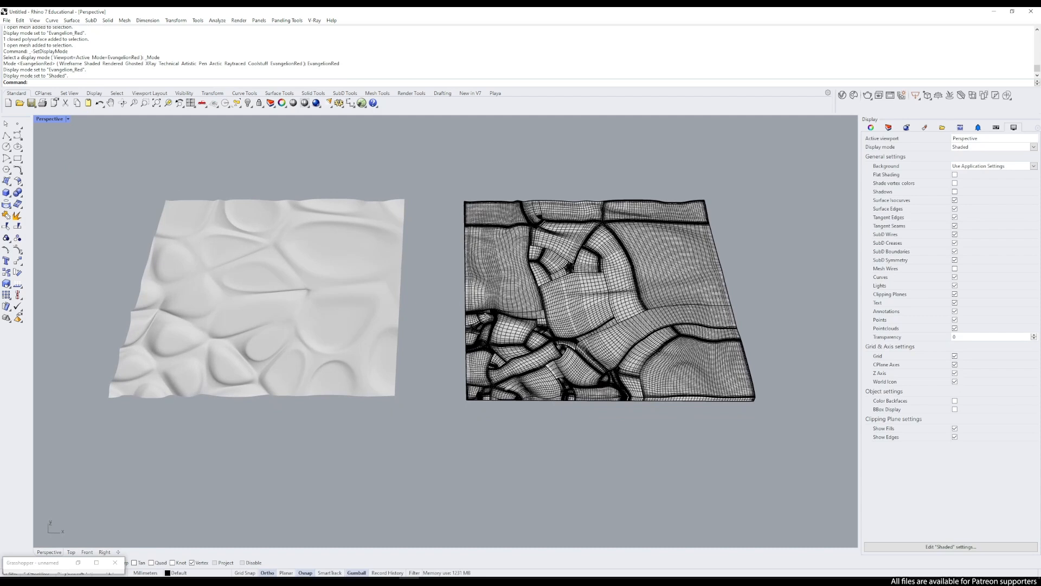